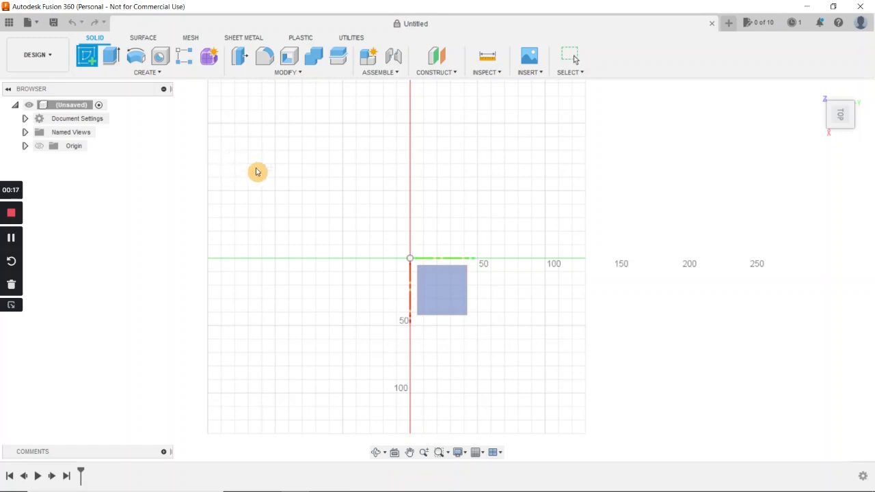
Sketch a 390 mm by 270 mm rectangle on the horizontal XY plane and finish the sketch.
left_click(90, 58)
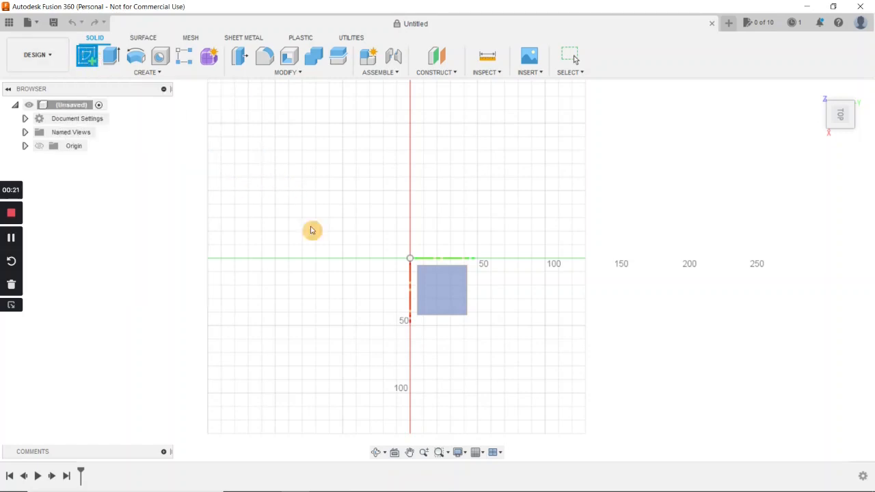
left_click(443, 294)
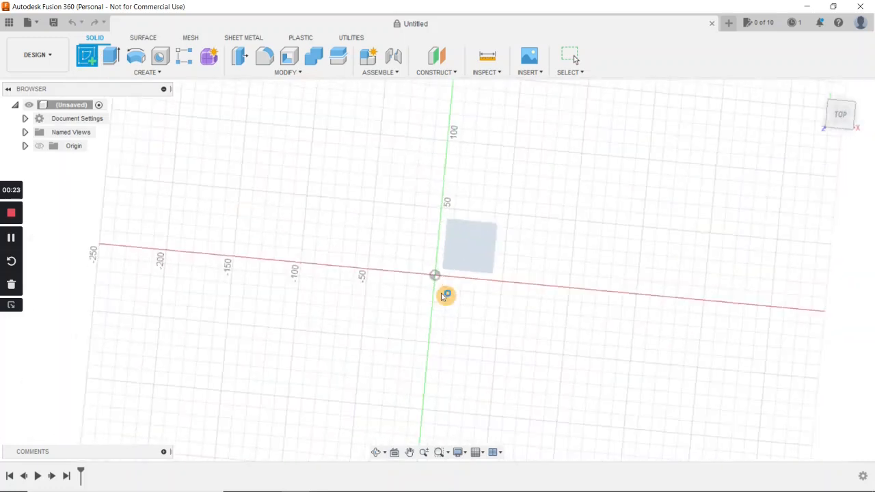
left_click(110, 56)
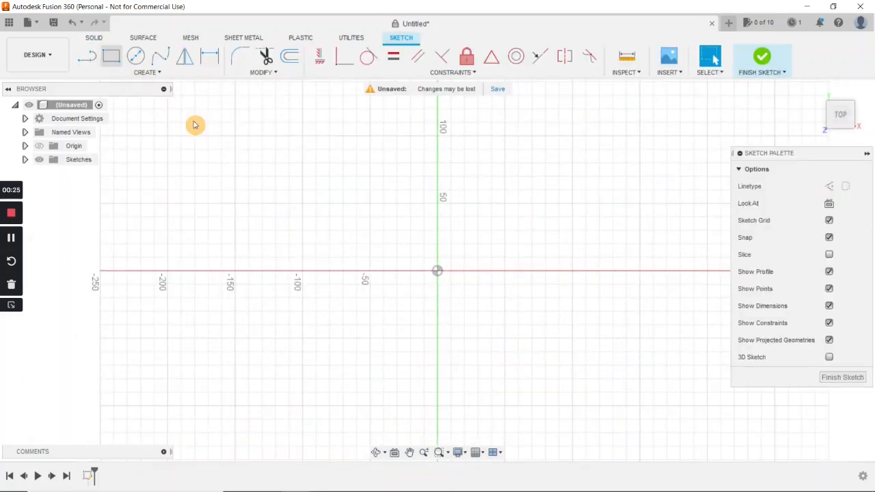
left_click(329, 176)
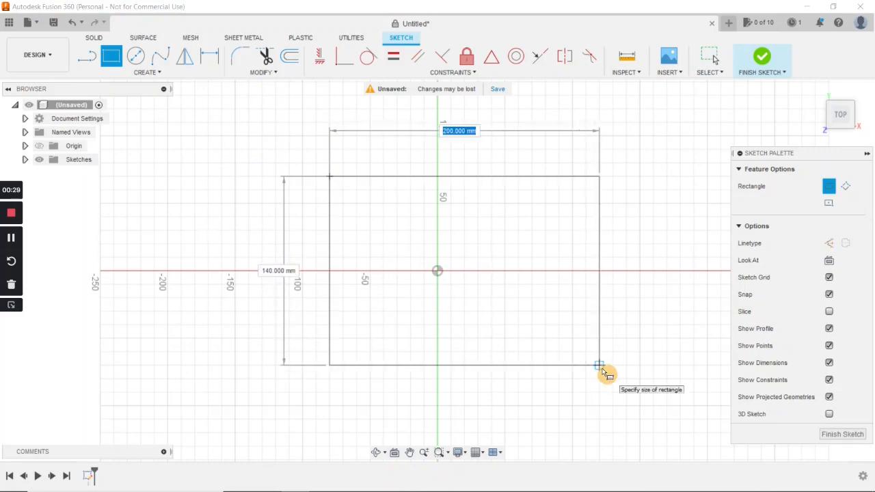
type("390")
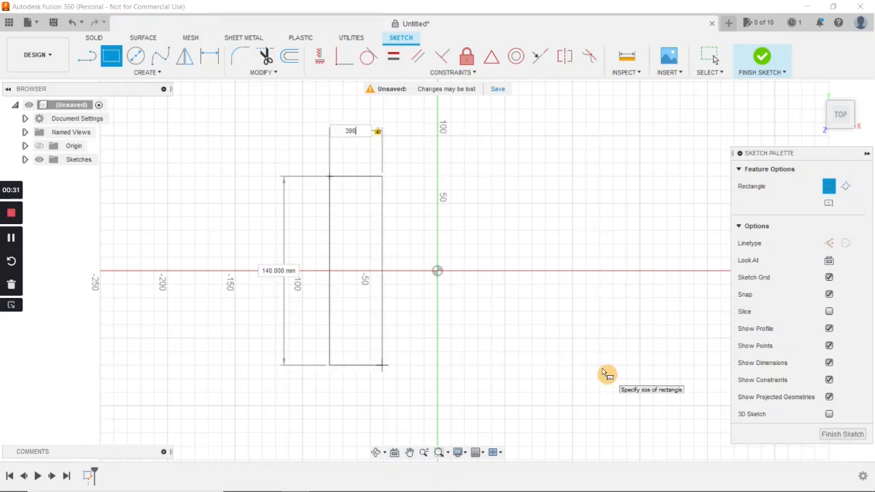
key("Tab")
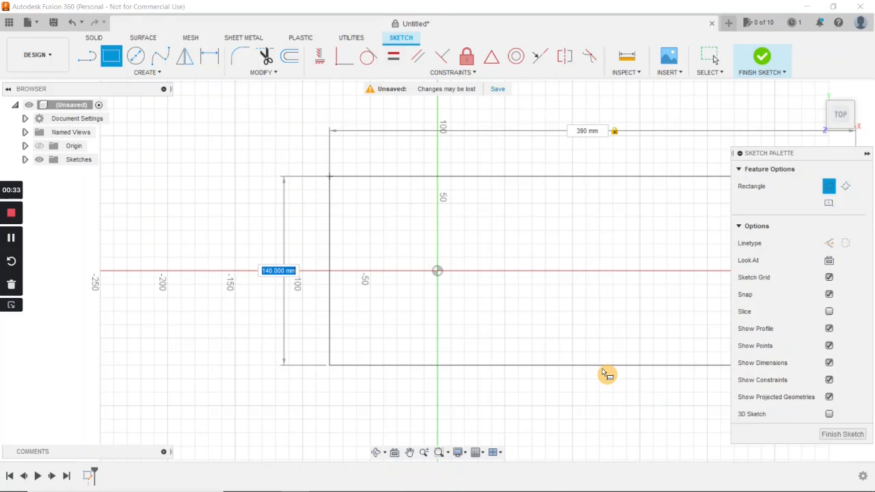
type("270")
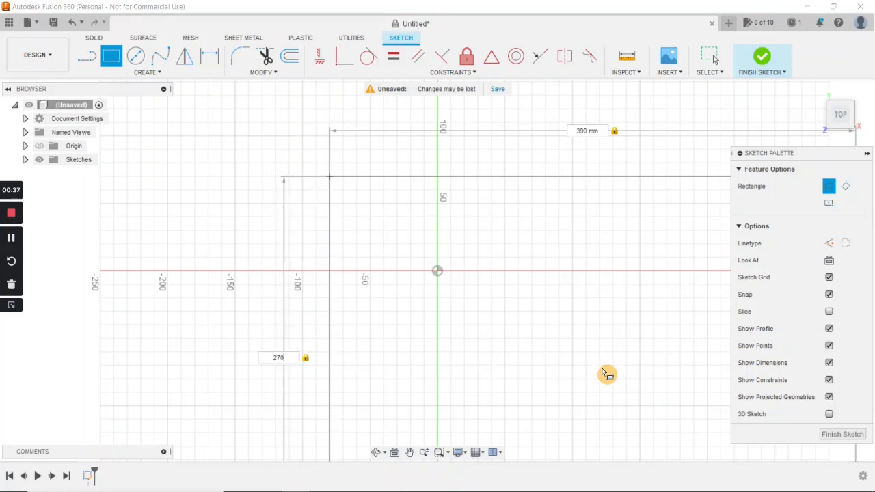
key("Return")
scroll(580, 333, "down", 2)
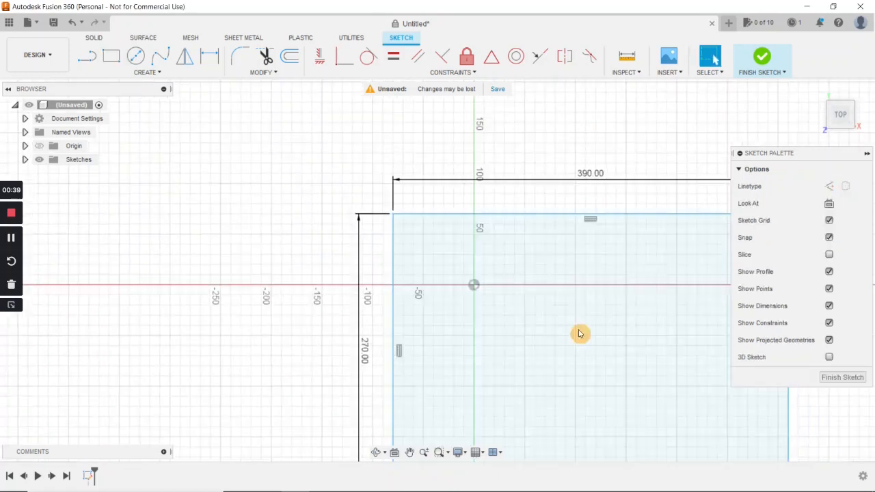
mouse_move(543, 326)
middle_mouse_down()
mouse_move(375, 264)
mouse_move(400, 280)
middle_mouse_up()
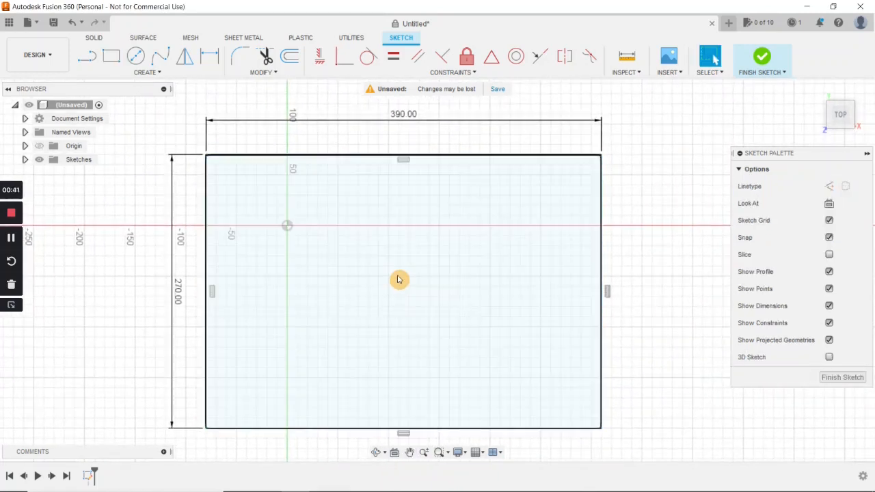
left_click(763, 61)
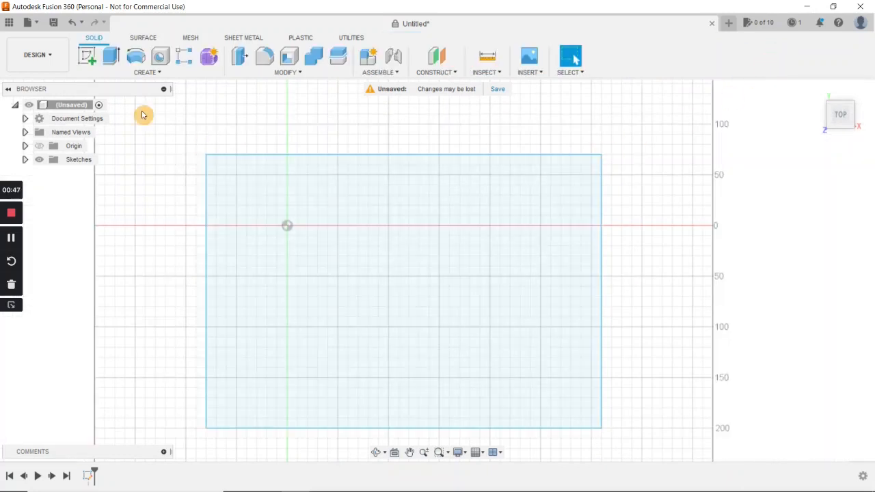
Extrude the rectangle 3 mm as a new component and rename that component "box bottom".
left_click(113, 59)
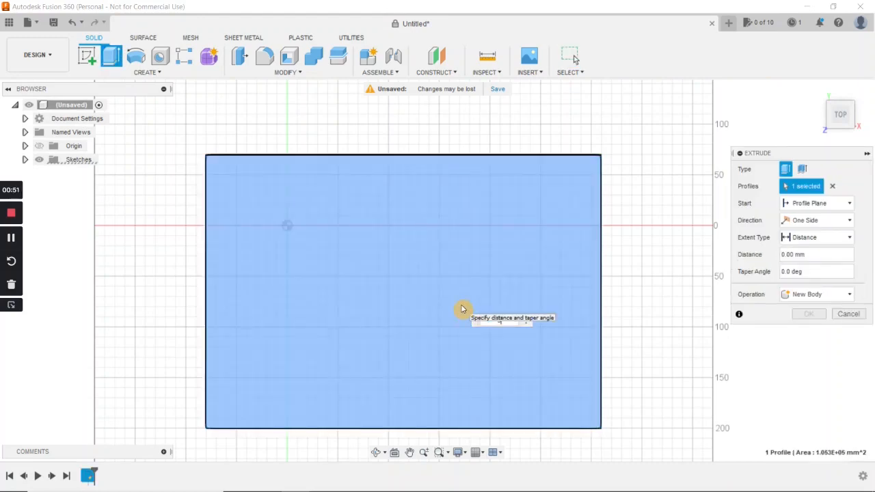
type("3")
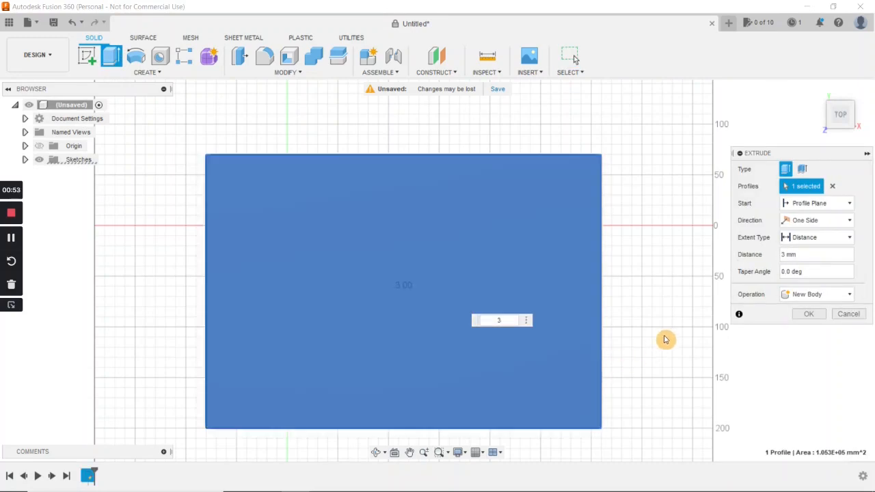
left_click(844, 296)
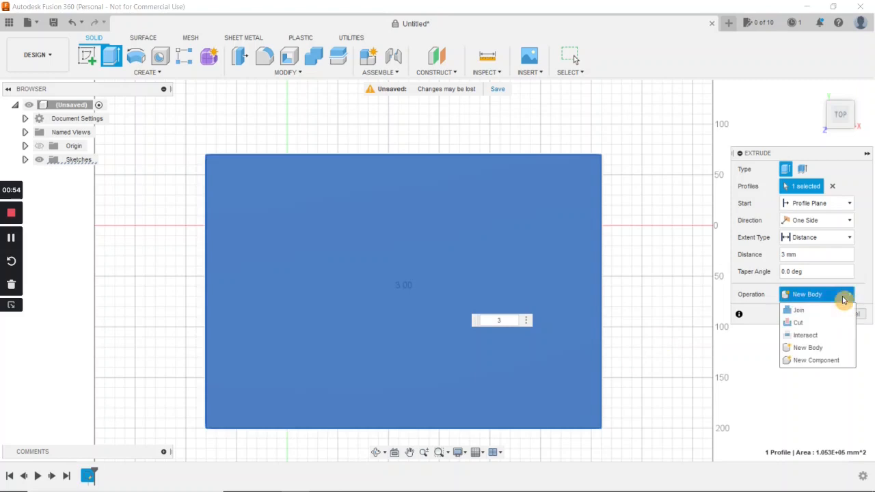
left_click(826, 361)
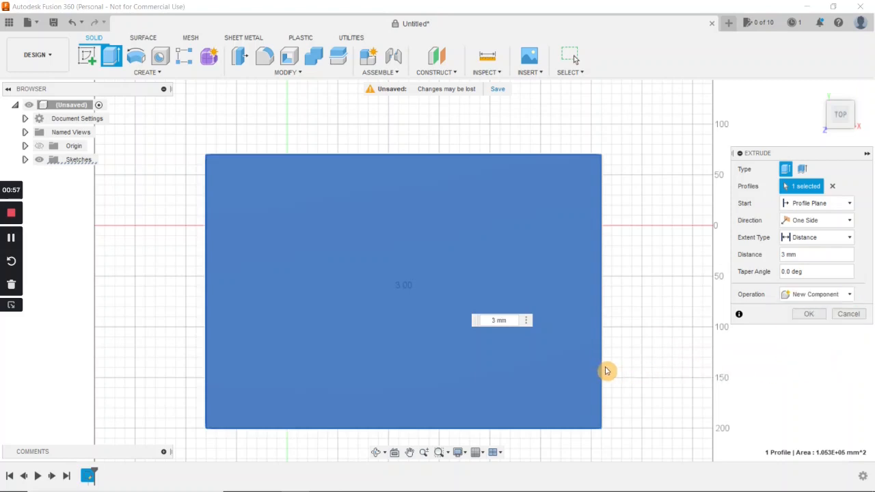
middle_click_drag(584, 367, 654, 305, "shift")
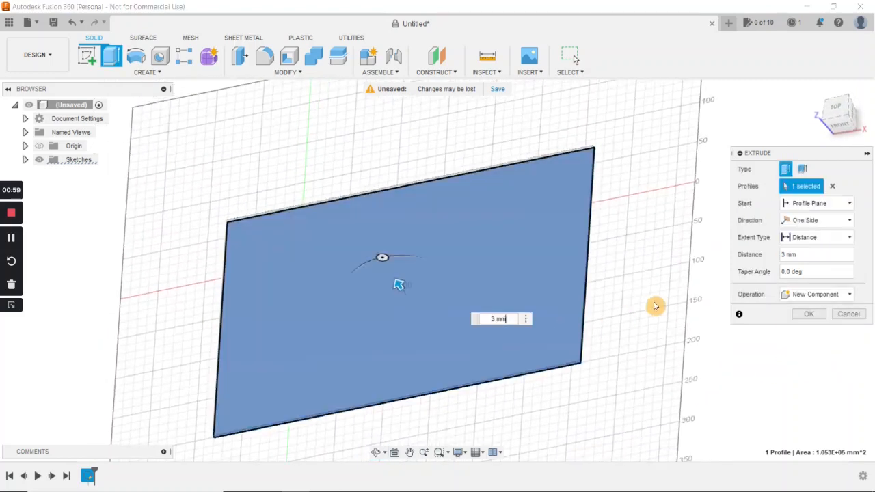
left_click(812, 315)
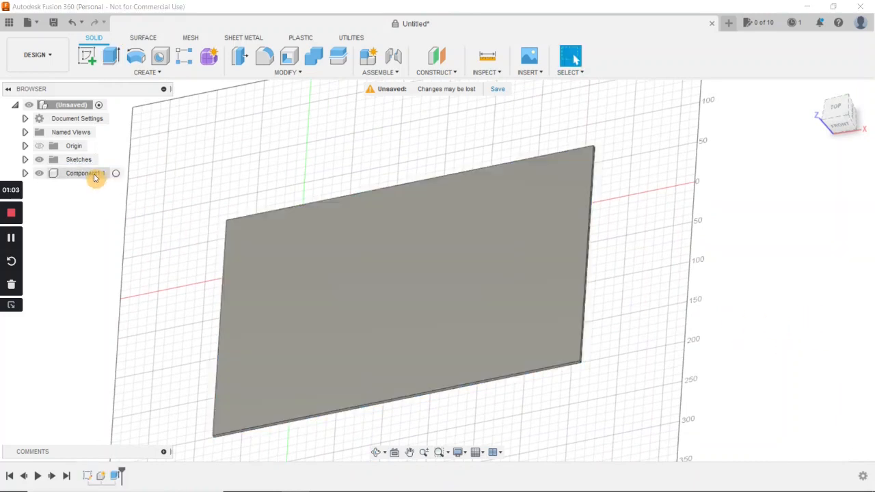
right_click(95, 178)
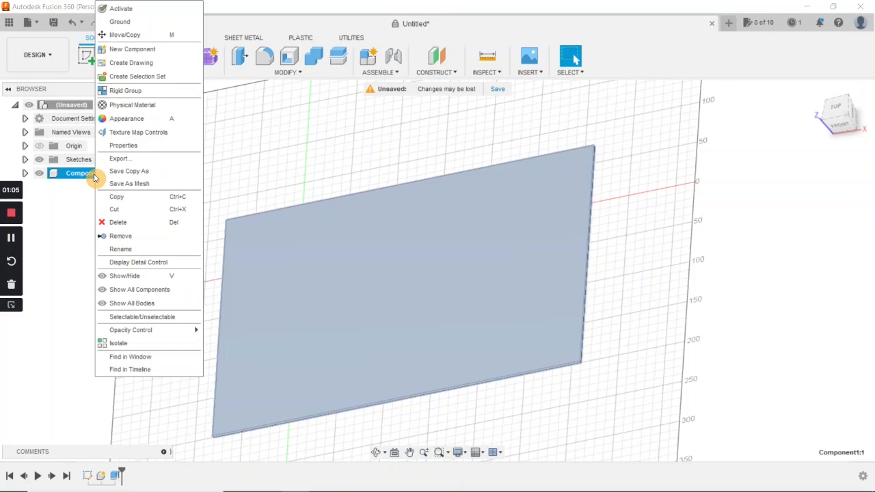
left_click(129, 248)
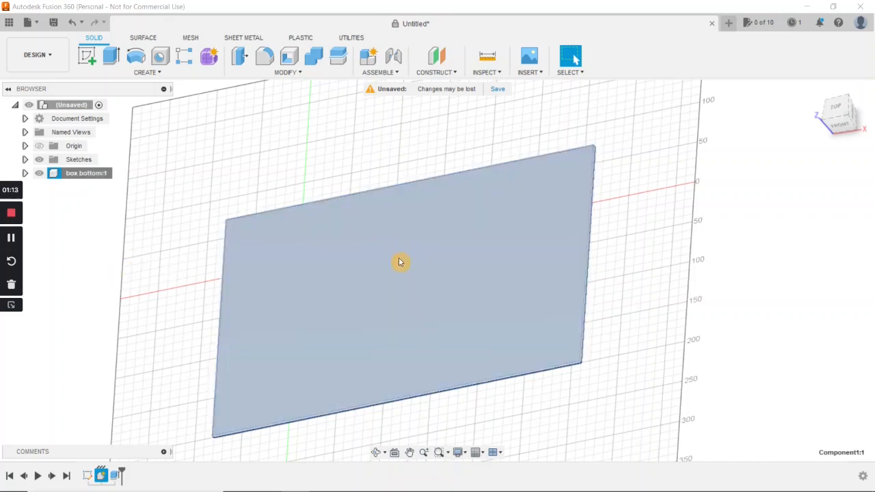
Start a sketch on the long front edge face of the box bottom, seen from the front.
left_click(839, 123)
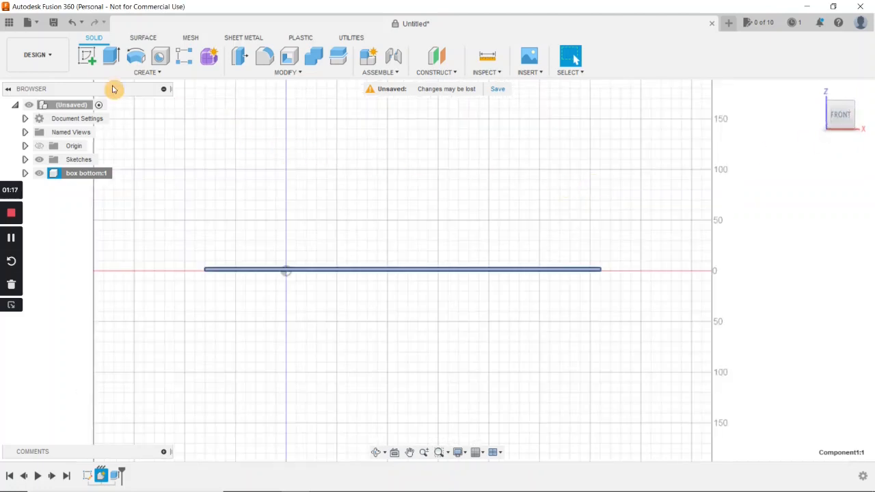
left_click(87, 57)
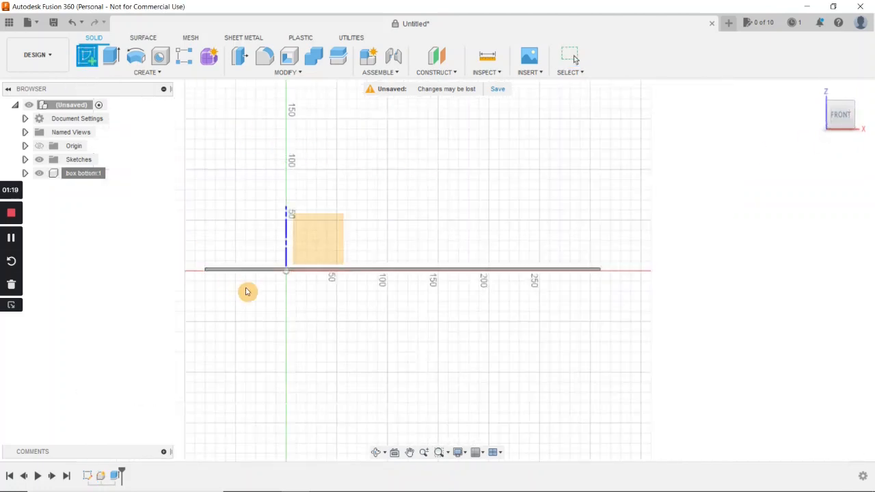
left_click(231, 266)
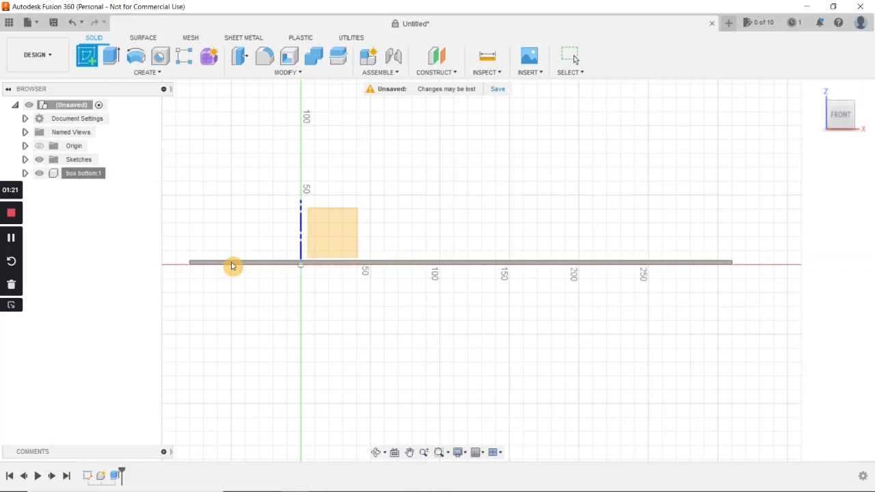
left_click(231, 266)
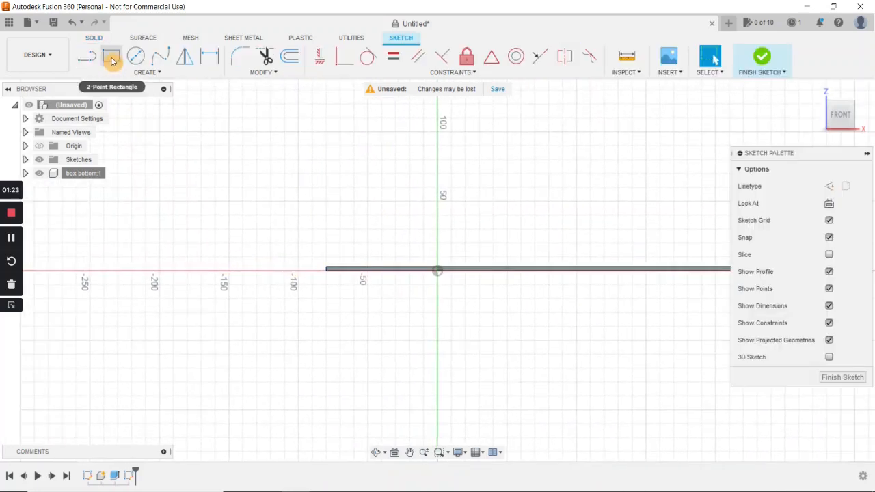
left_click(112, 58)
scroll(363, 229, "up", 3)
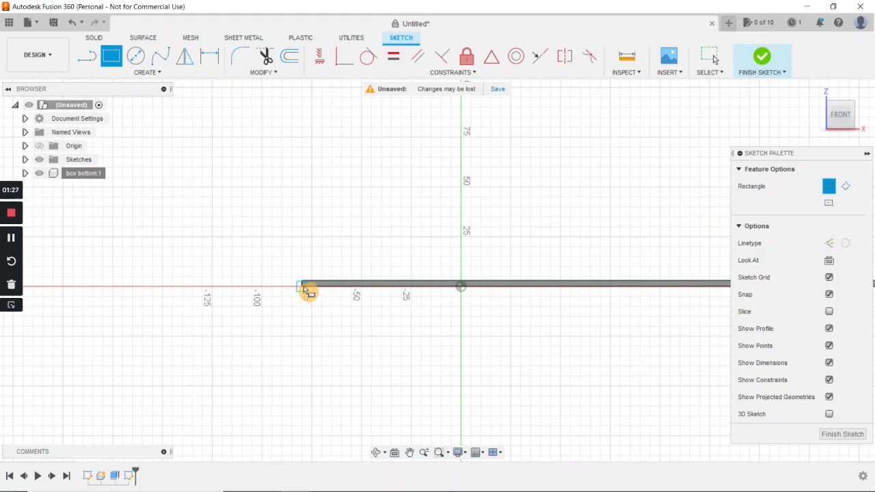
left_click(302, 285)
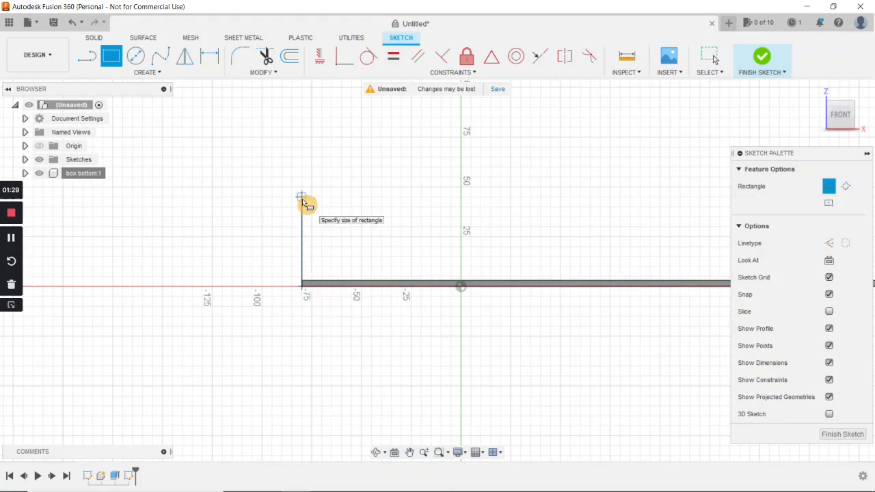
key("Escape")
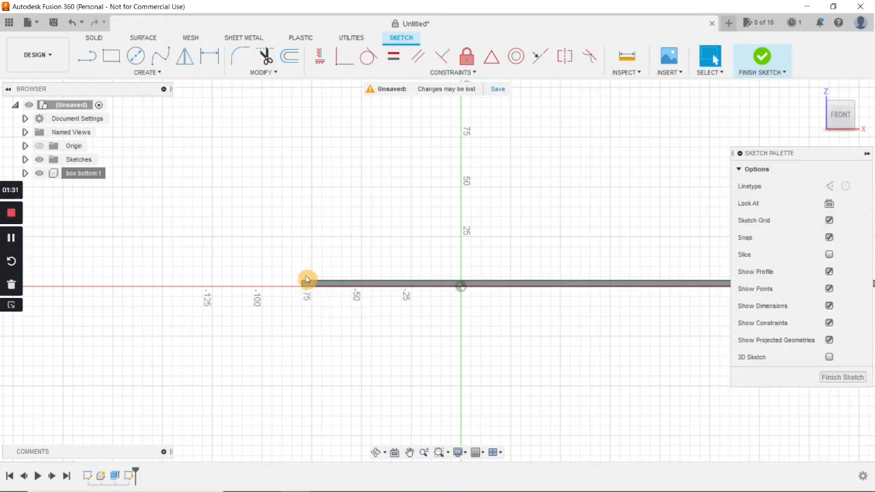
Sketch a rectangle 270 mm wide and 78 mm high, rising from the upper left corner of the box bottom's front face.
left_click(110, 55)
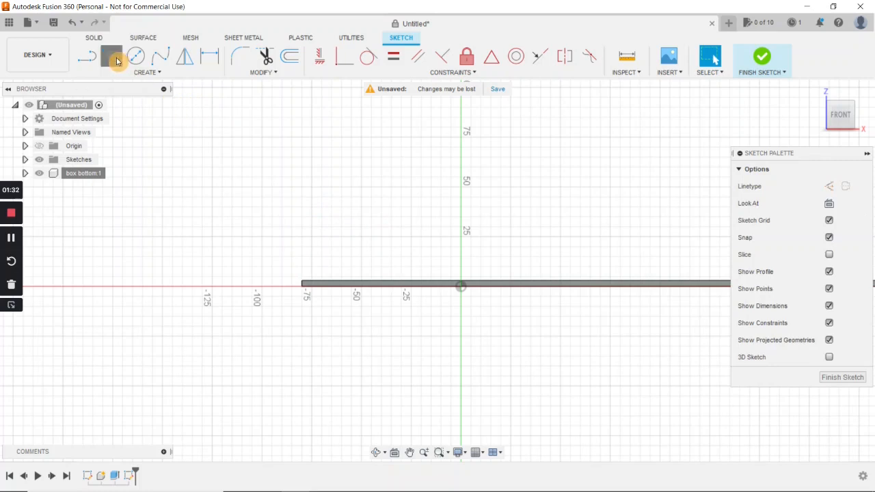
left_click(302, 284)
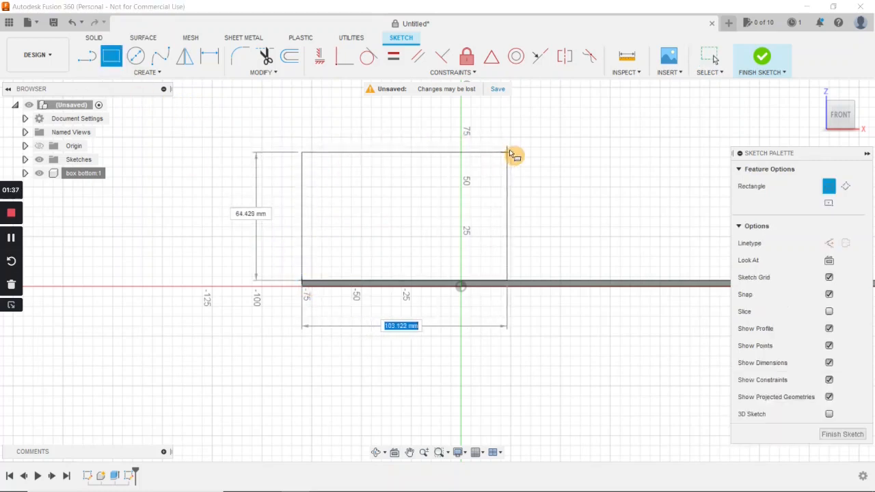
type("270")
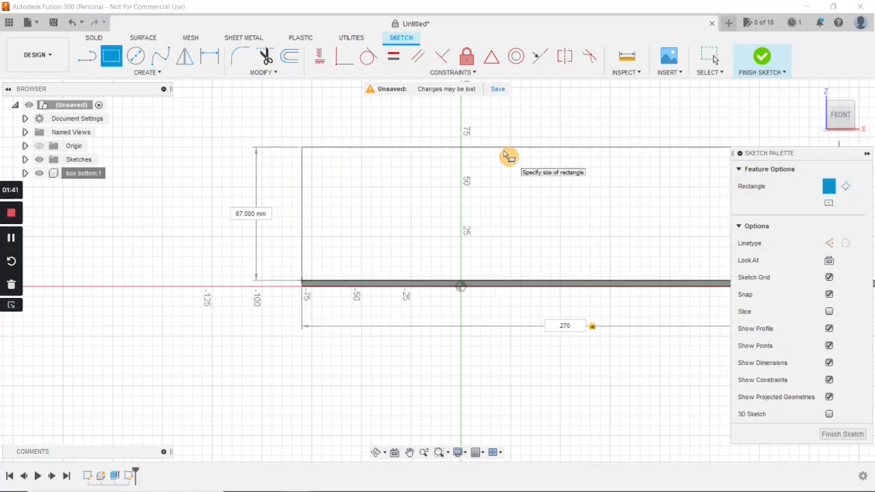
key("Tab")
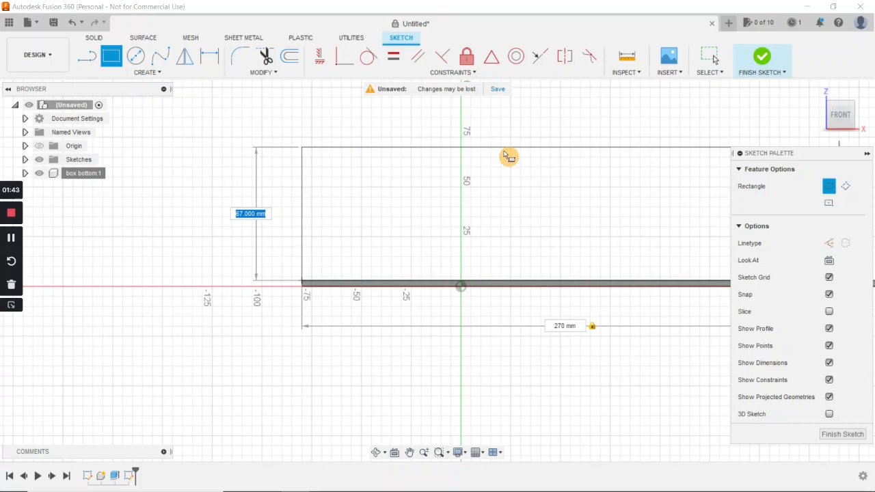
type("78")
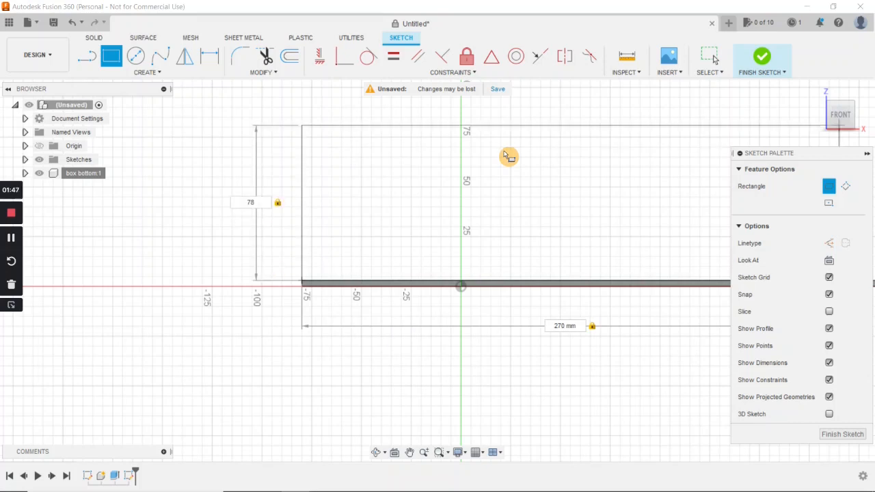
key("Return")
scroll(506, 156, "down", 4)
scroll(588, 253, "down", 1)
middle_click_drag(445, 312, 335, 373)
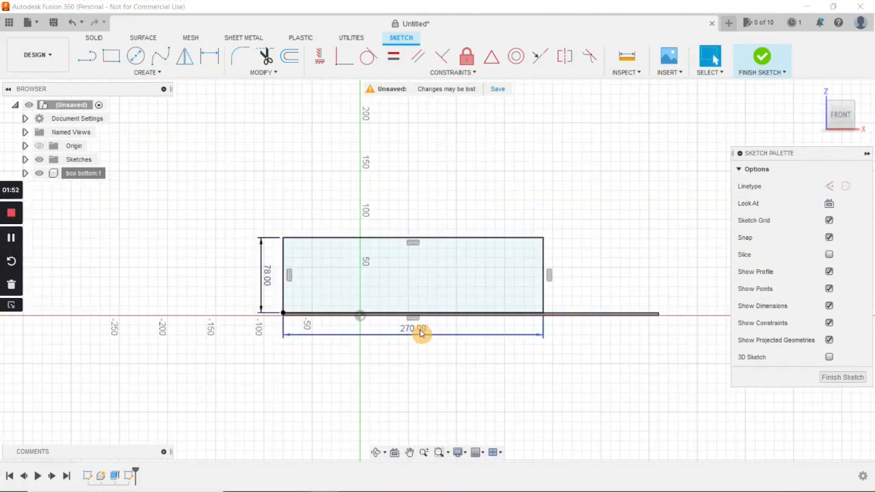
Set the front panel rectangle's width to 390 mm.
left_click(420, 330)
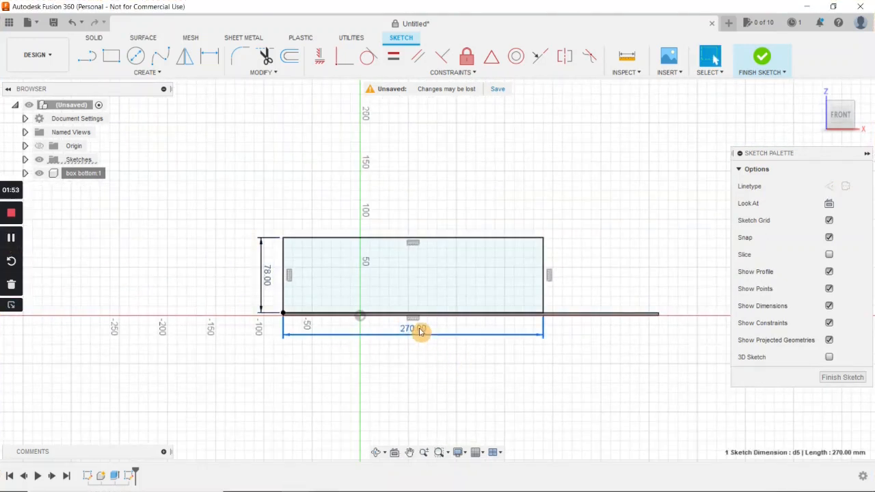
double_click(420, 330)
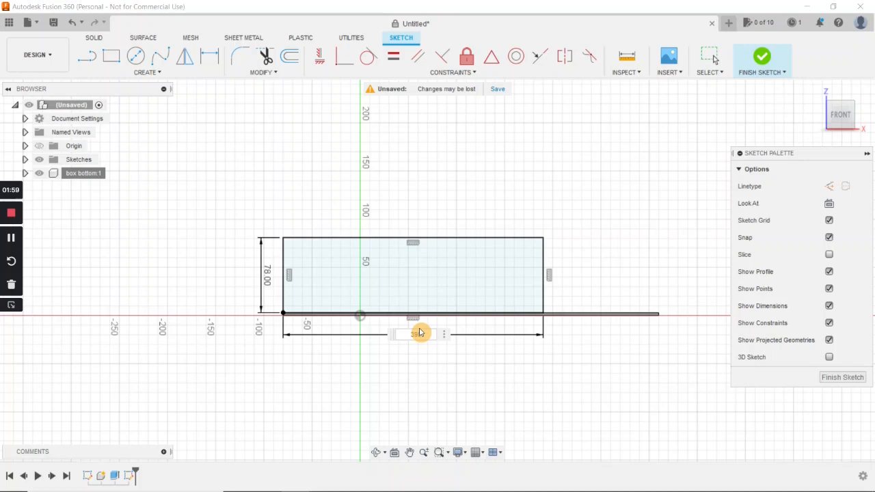
type("390")
key("Return")
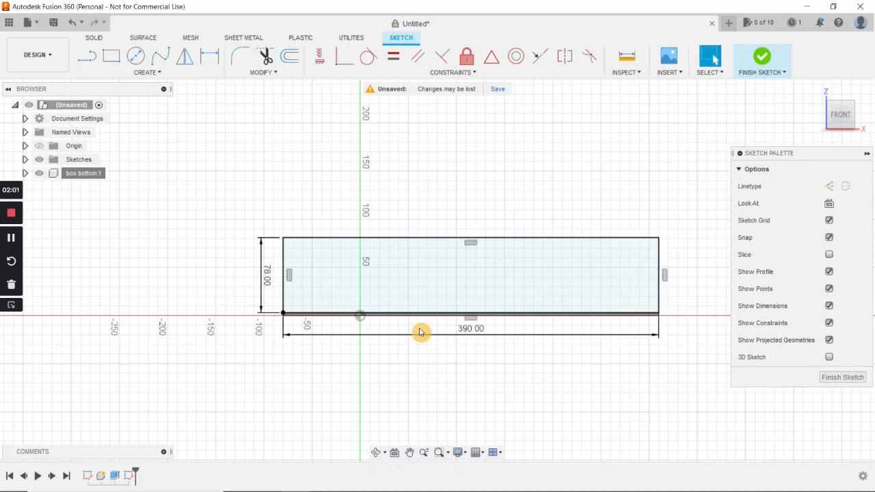
mouse_move(488, 202)
middle_mouse_down()
mouse_move(424, 241)
mouse_move(444, 258)
mouse_move(433, 271)
middle_mouse_up()
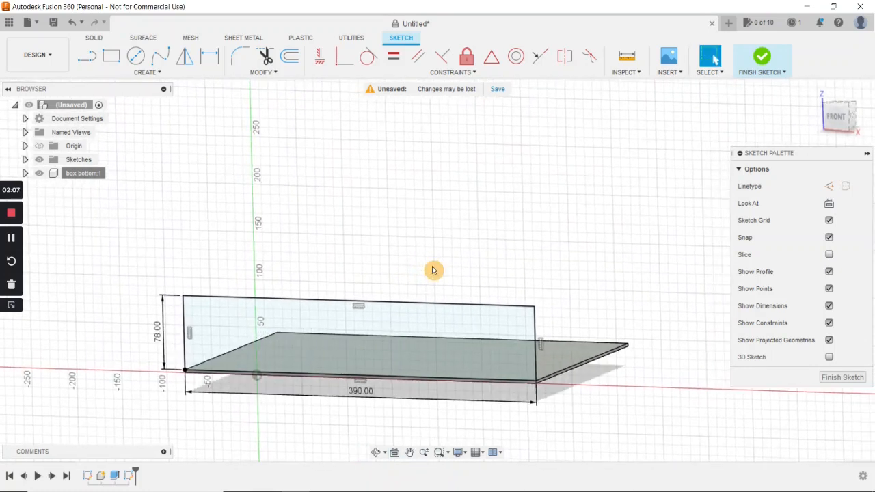
Extrude the front panel rectangle 3 mm as a new component and rename that component "box side".
left_click(762, 58)
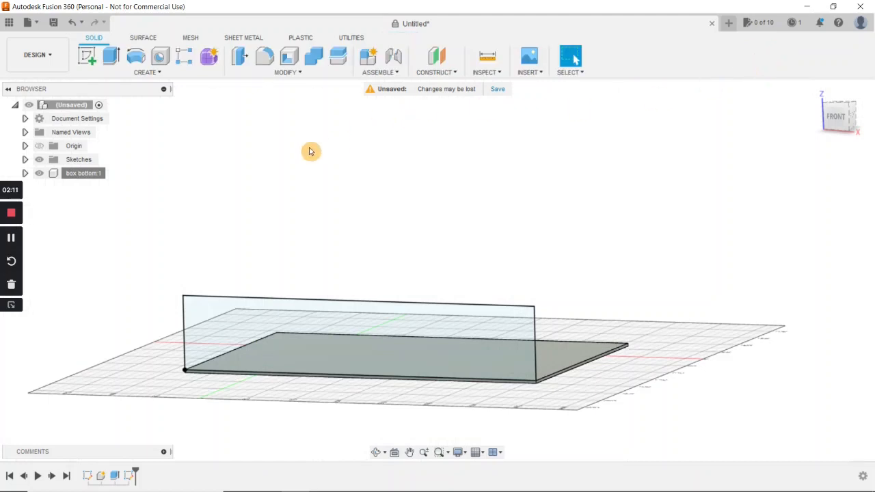
left_click(111, 56)
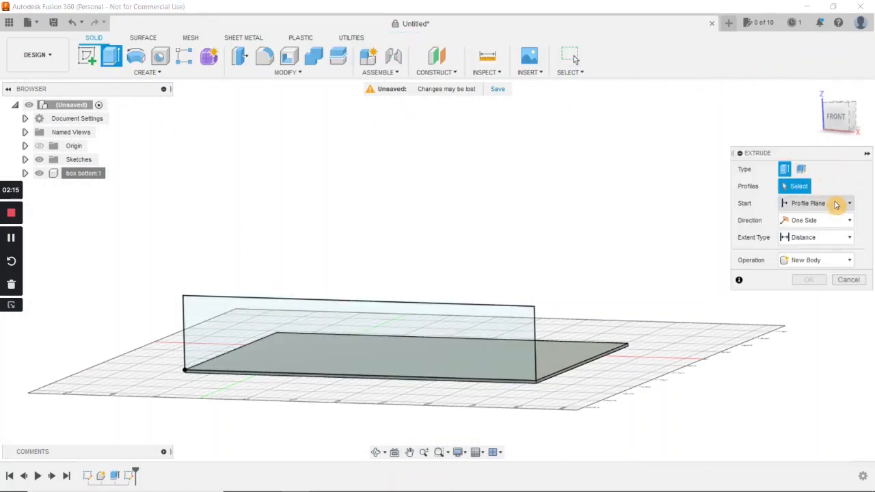
left_click(392, 332)
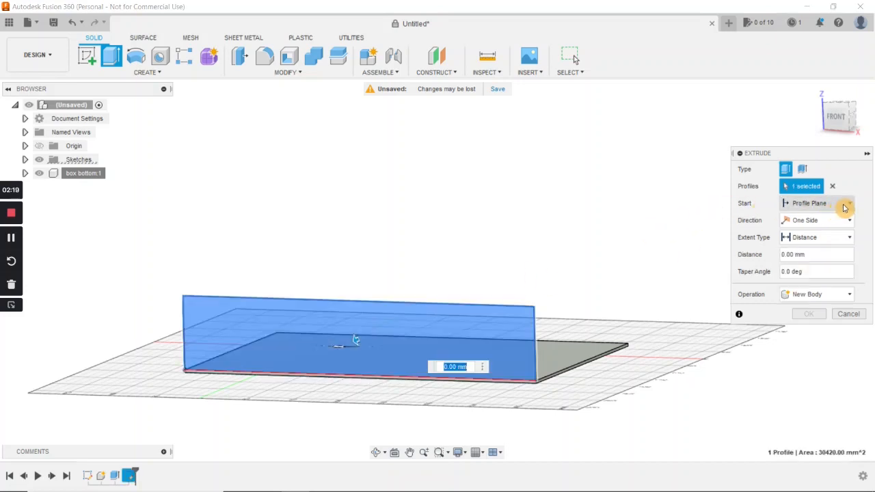
left_click(846, 295)
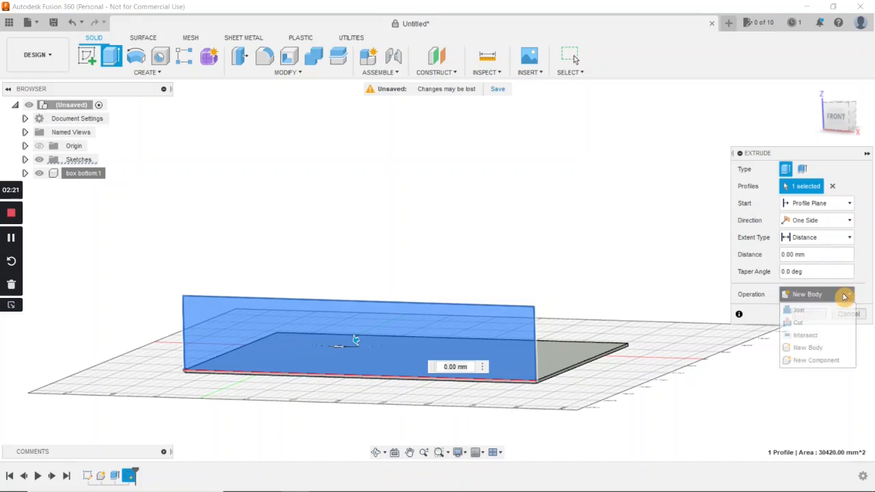
left_click(829, 362)
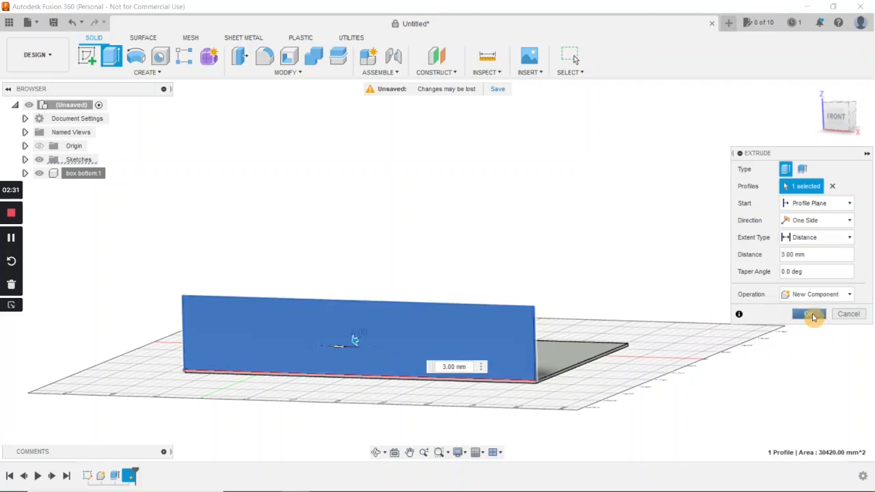
left_click(810, 315)
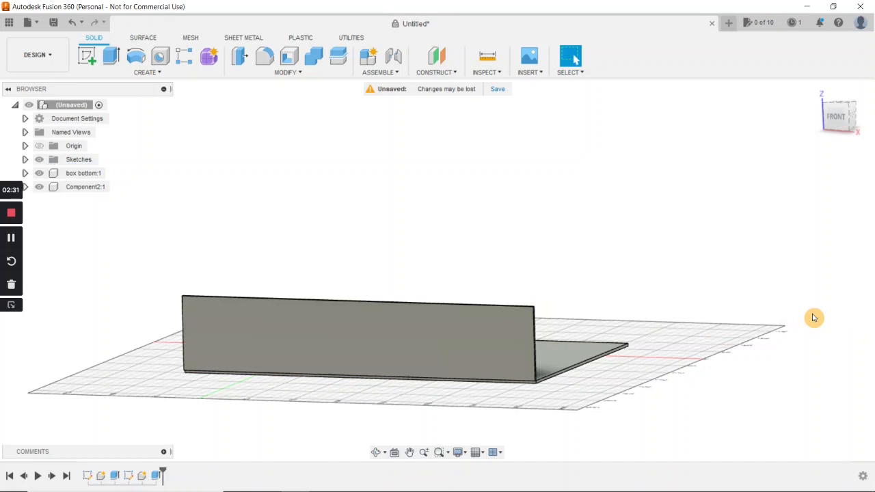
right_click(98, 189)
left_click(124, 249)
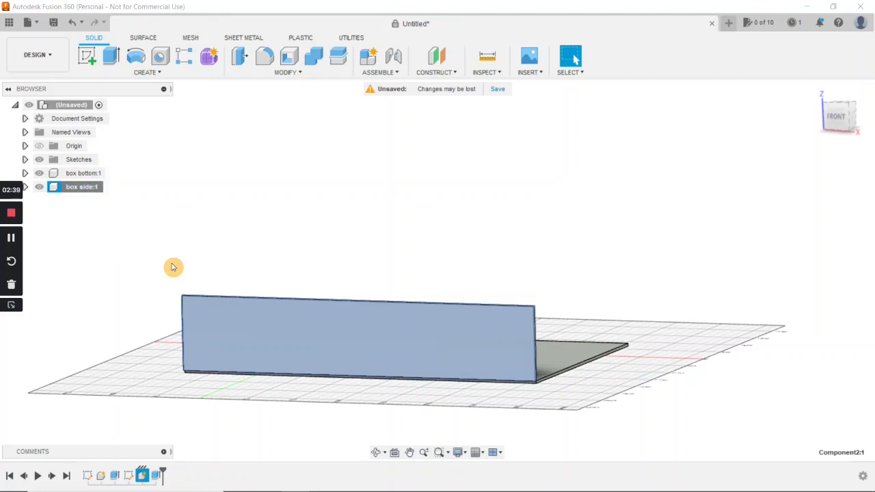
Create a copy of the box side component and move it 270 mm along Y to the opposite edge of the bottom.
middle_click_drag(635, 346, 602, 366, "shift")
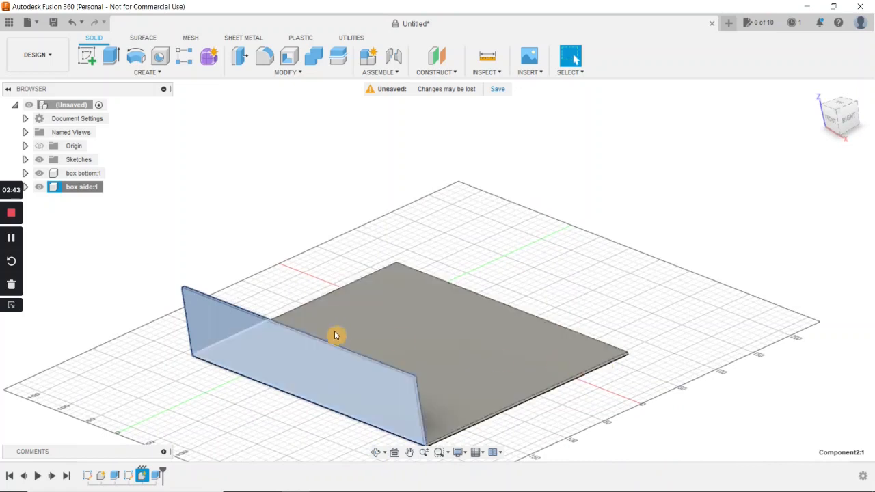
right_click(297, 369)
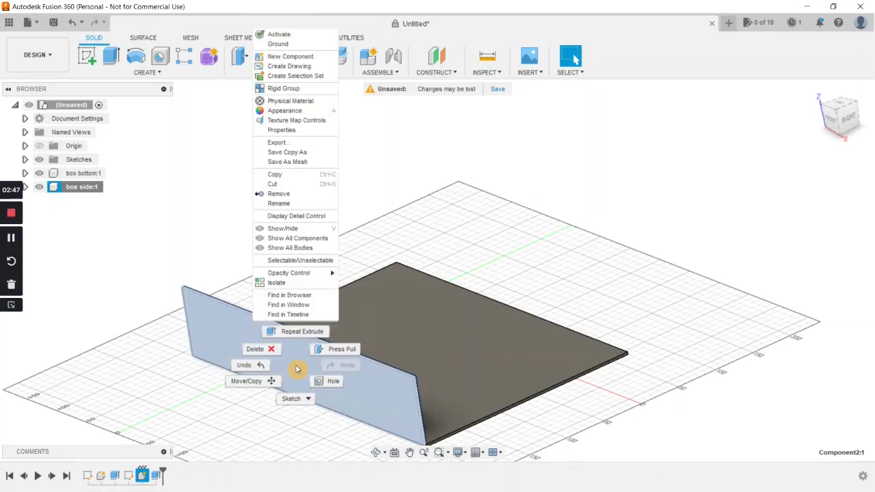
left_click(265, 384)
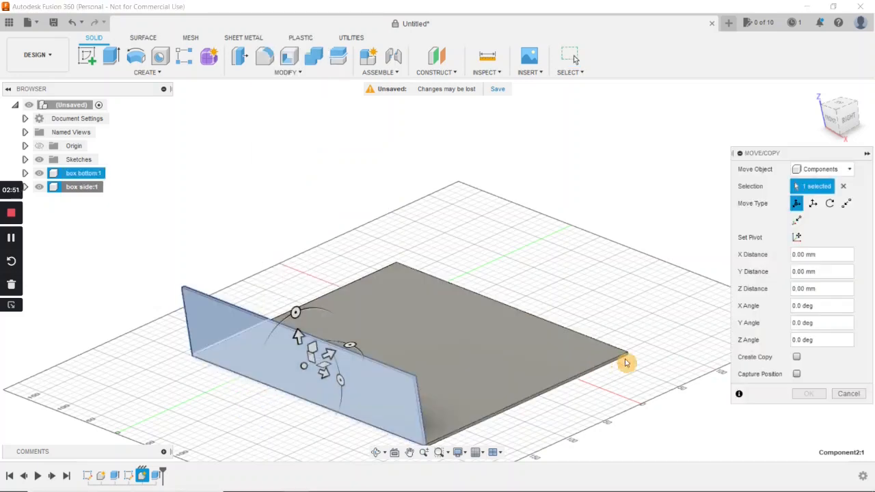
left_click(797, 358)
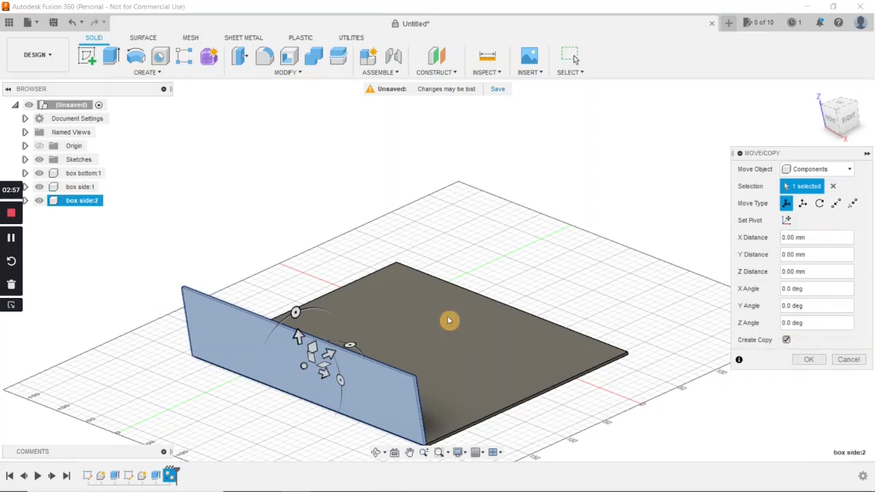
left_click_drag(330, 353, 533, 269)
middle_click_drag(646, 352, 641, 325, "shift")
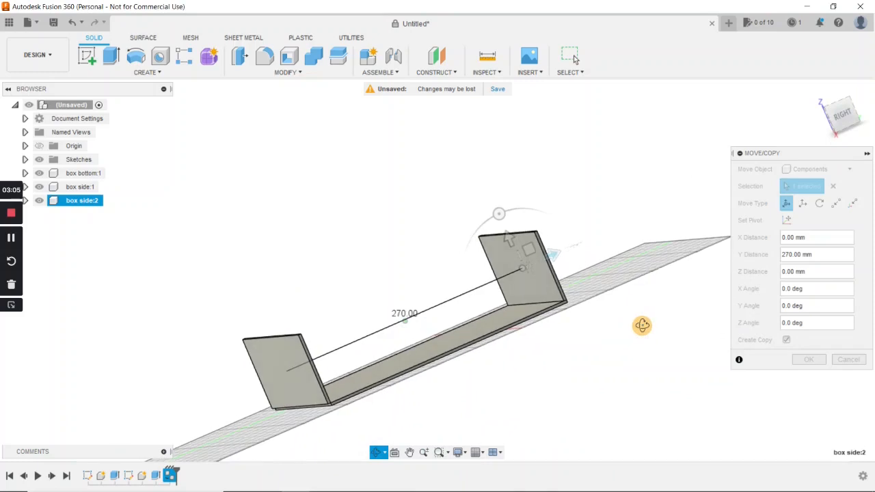
Try Y distances of 275 mm and 270 mm for the copied box side, viewed from the right.
left_click(844, 116)
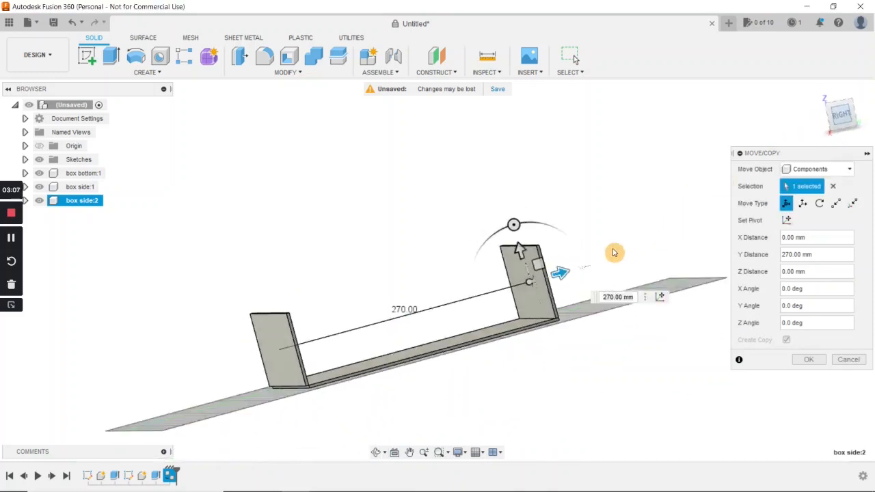
scroll(513, 342, "up", 2)
left_click_drag(606, 269, 609, 270)
scroll(608, 332, "up", 3)
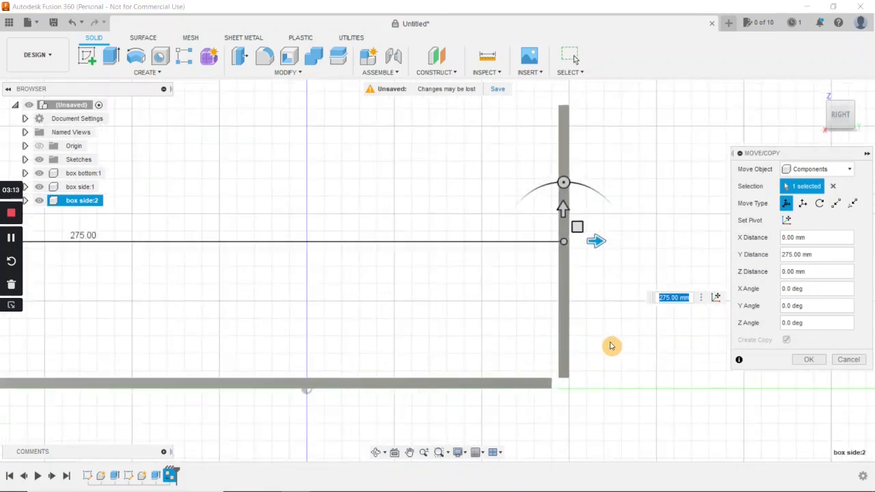
scroll(610, 346, "up", 2)
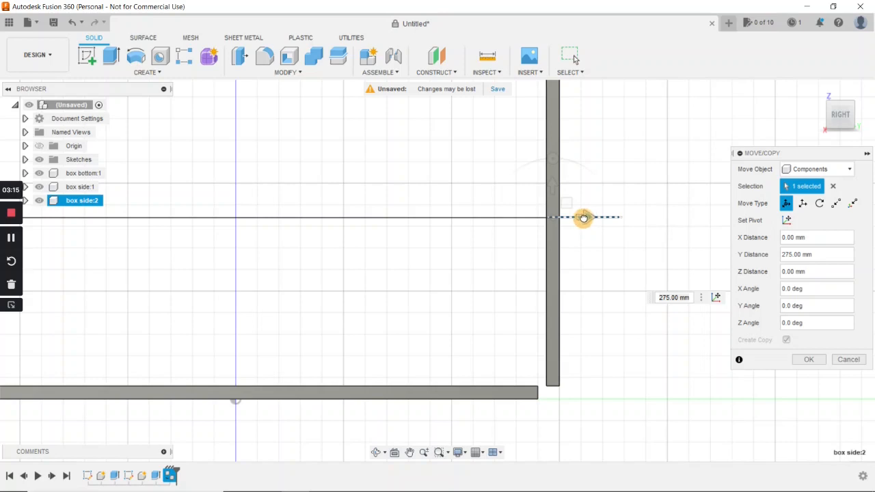
left_click_drag(580, 217, 568, 217)
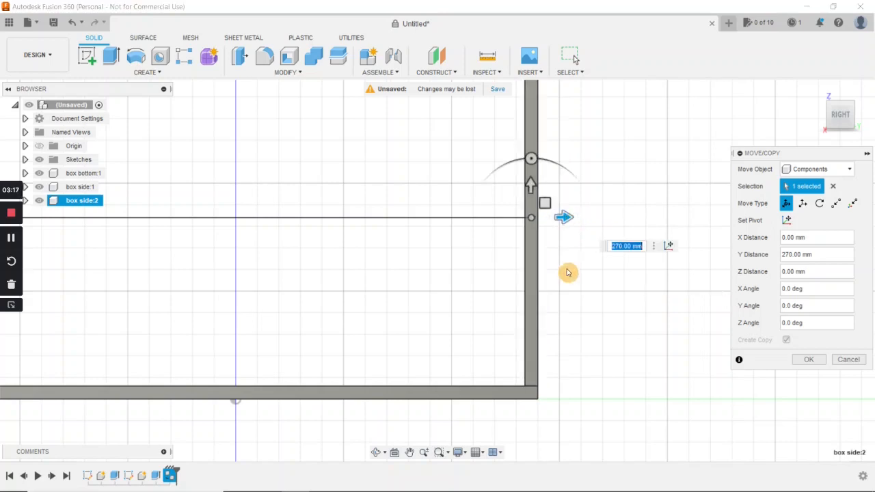
Set the copied box side's Y distance to 273 mm, against the outside of the bottom's edge, and complete the copy.
scroll(566, 293, "up", 1)
middle_click_drag(567, 293, 554, 297)
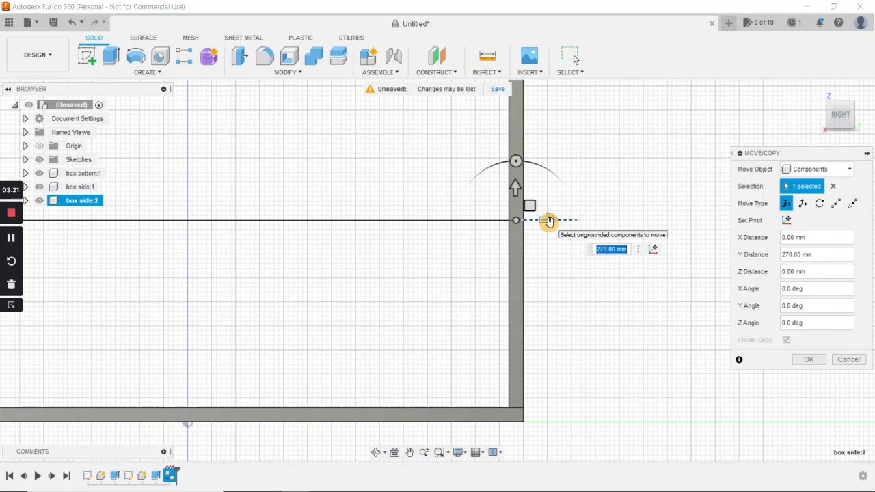
middle_click_drag(549, 285, 534, 254)
scroll(534, 254, "up", 2)
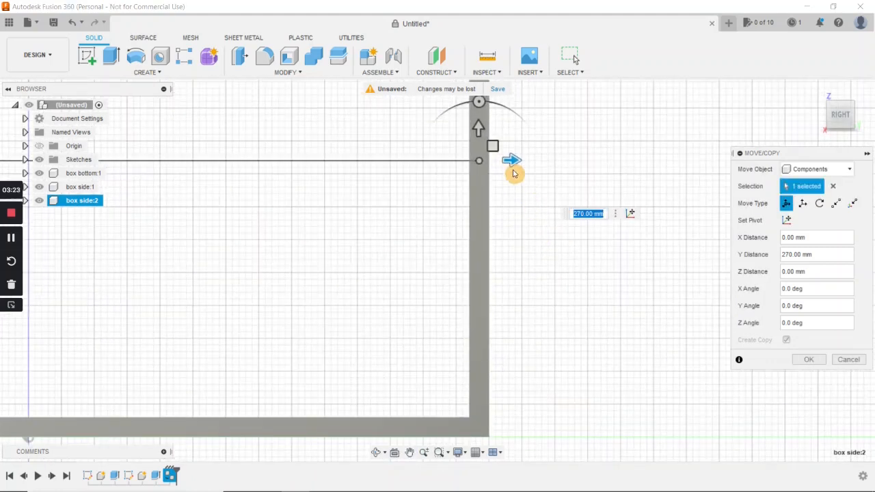
left_click_drag(513, 160, 529, 162)
scroll(527, 312, "down", 3)
scroll(362, 280, "down", 2)
middle_click_drag(359, 270, 408, 287)
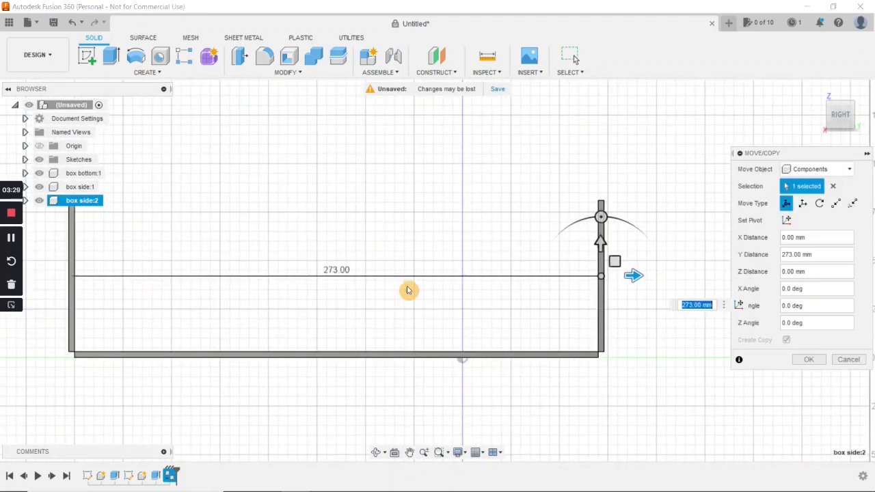
scroll(403, 287, "down", 2)
left_click(818, 359)
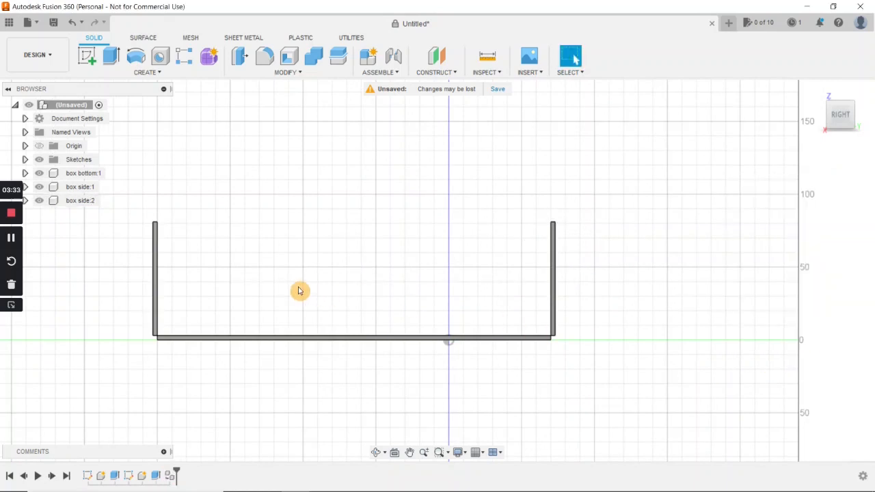
Start a sketch on the short edge face of the box bottom, seen from the right.
scroll(273, 263, "down", 2)
mouse_move(363, 262)
middle_mouse_down("shift")
mouse_move(352, 279)
mouse_move(332, 275)
mouse_move(351, 273)
middle_mouse_up("shift")
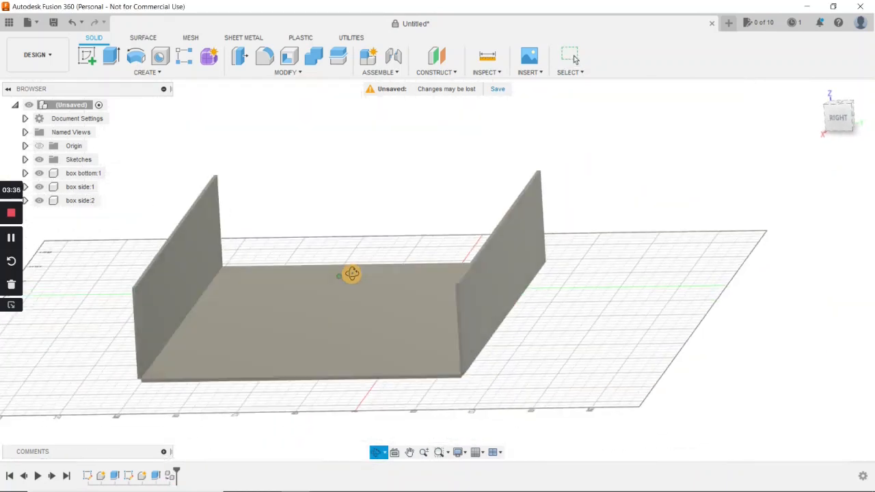
left_click(87, 57)
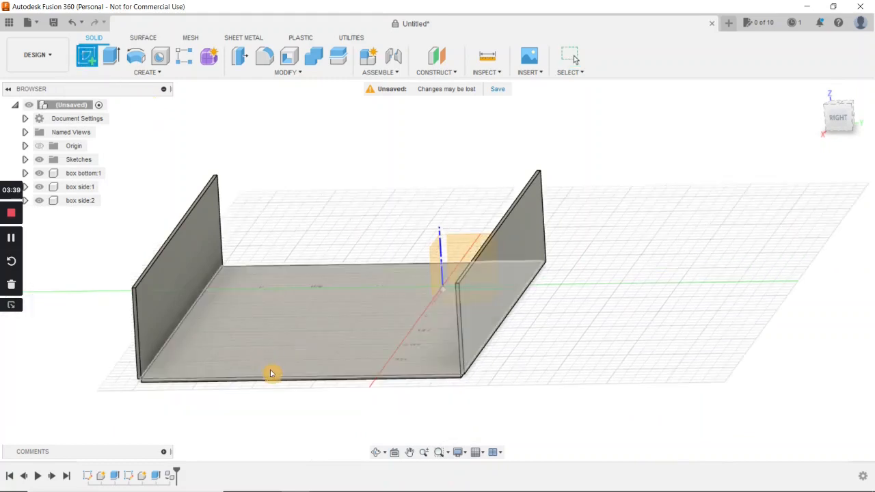
left_click(272, 381)
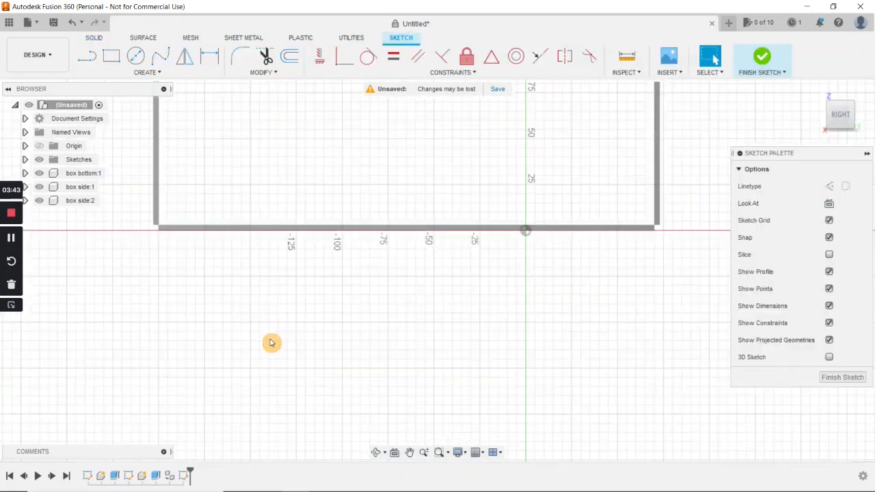
mouse_move(274, 344)
middle_mouse_down()
mouse_move(299, 386)
mouse_move(290, 404)
middle_mouse_up()
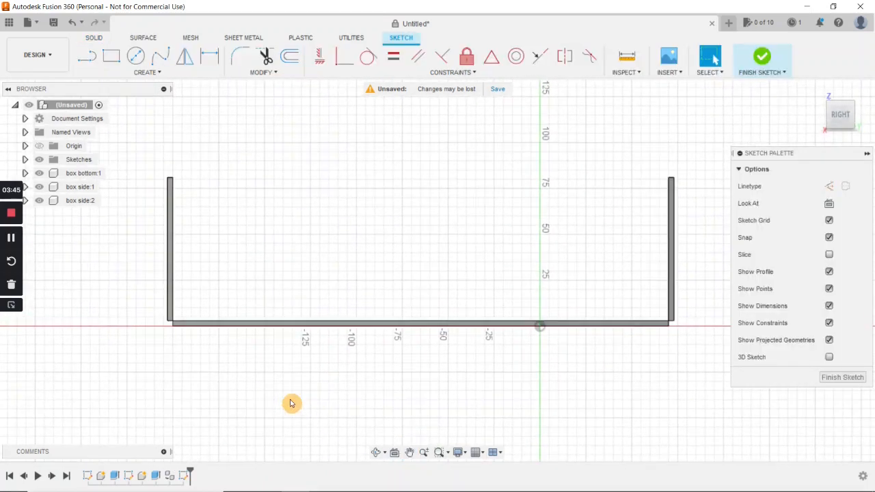
Sketch a rectangle 390 mm wide and 78 mm high, rising from the upper left corner of the bottom's short edge face.
left_click(111, 56)
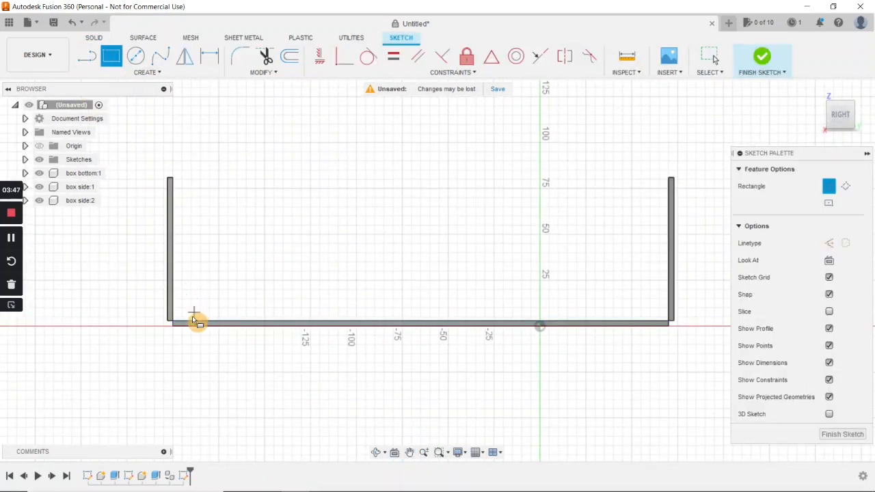
scroll(195, 320, "up", 3)
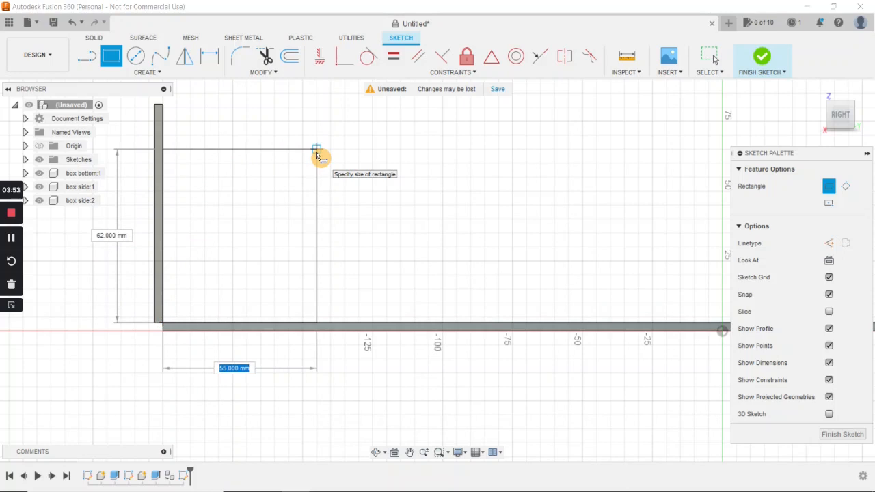
type("390")
key("Tab")
type("78")
key("Return")
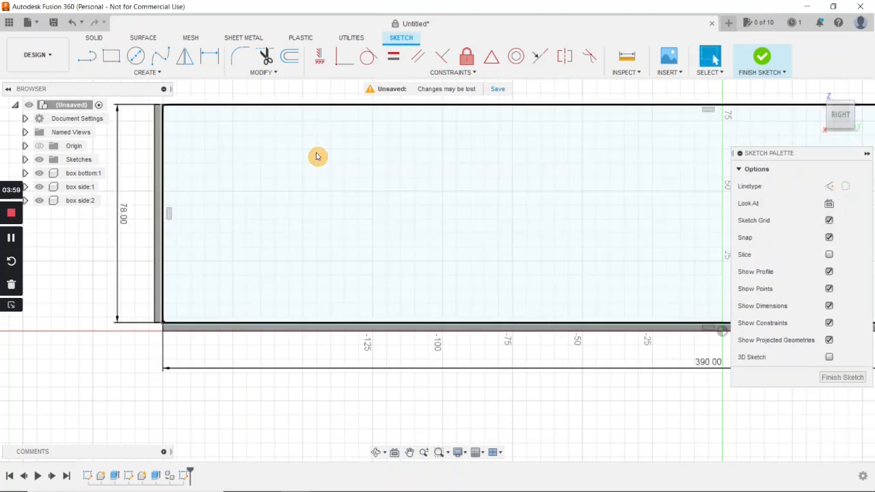
Set the end panel rectangle's width to 270 mm.
scroll(627, 225, "down", 5)
middle_click_drag(636, 221, 449, 285)
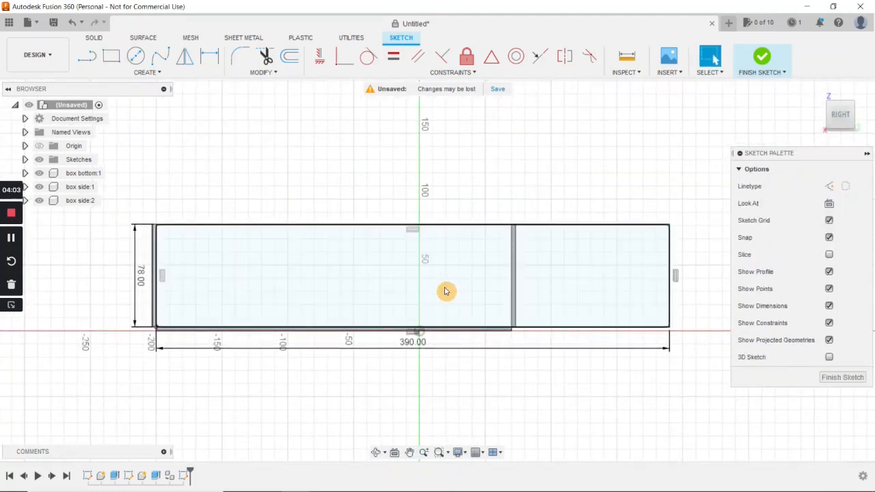
double_click(421, 346)
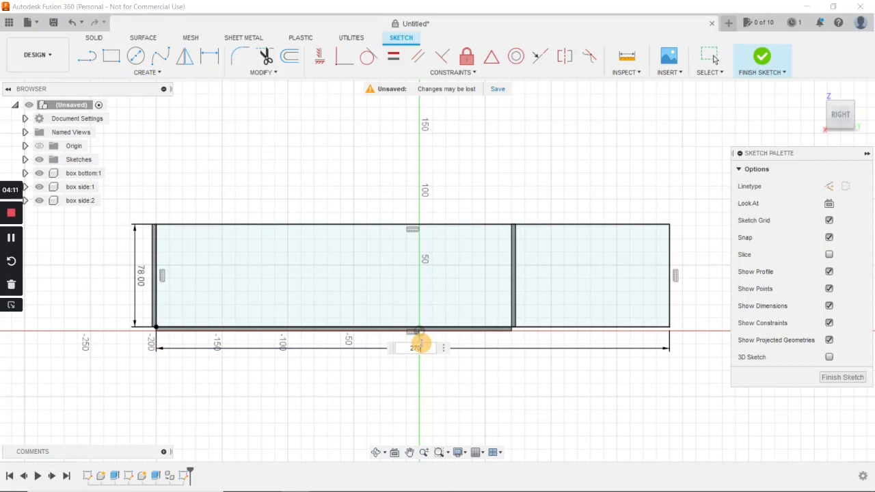
key("Return")
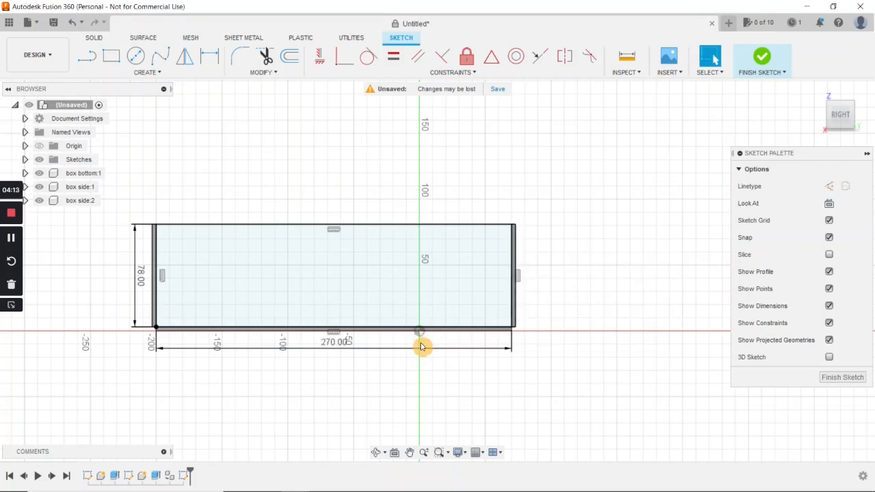
Finish the sketch, extrude the end panel rectangle 3 mm as a new component, and rename that component box back.
middle_click_drag(425, 348, 406, 354, "shift")
mouse_move(484, 339)
middle_mouse_down()
mouse_move(524, 328)
mouse_move(563, 345)
middle_mouse_up()
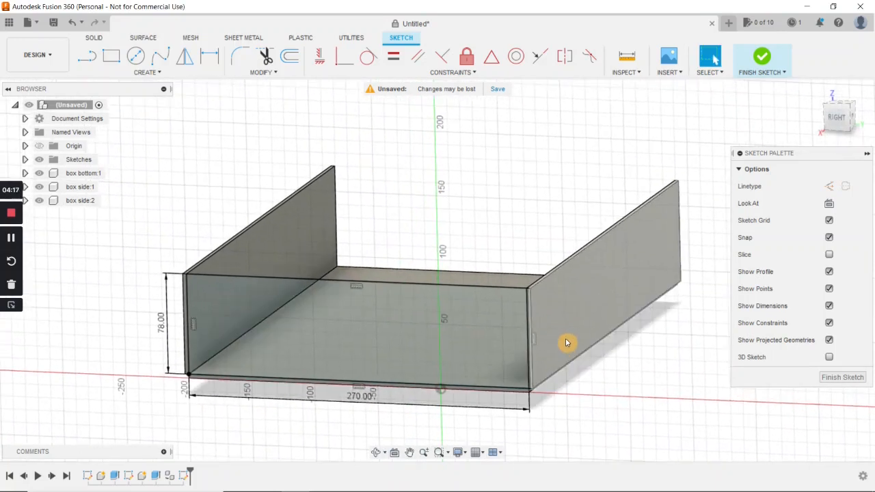
left_click(762, 57)
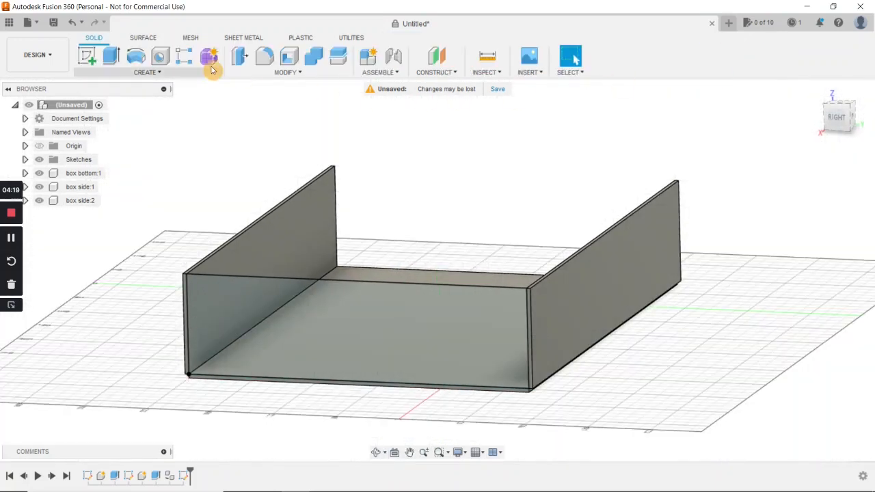
left_click(112, 56)
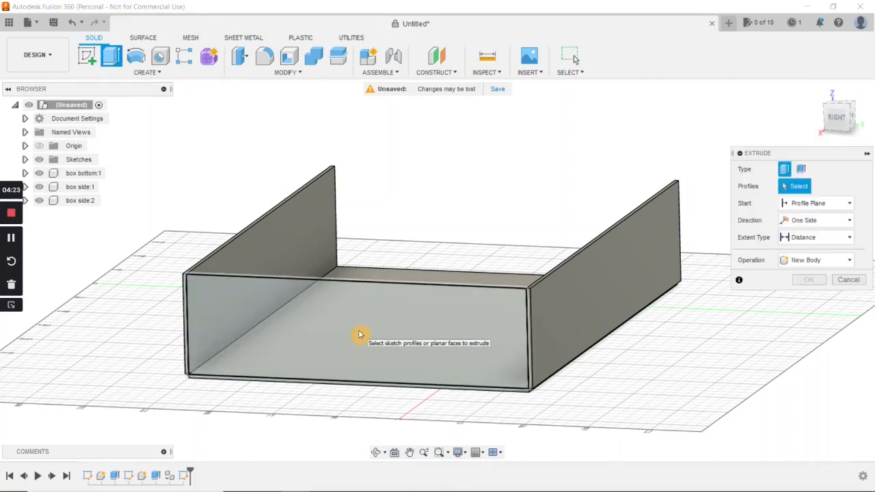
left_click(359, 334)
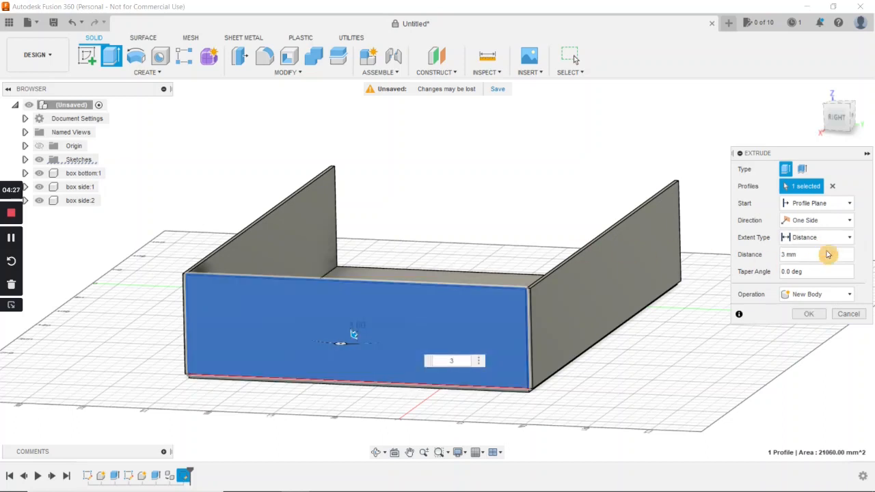
left_click(848, 295)
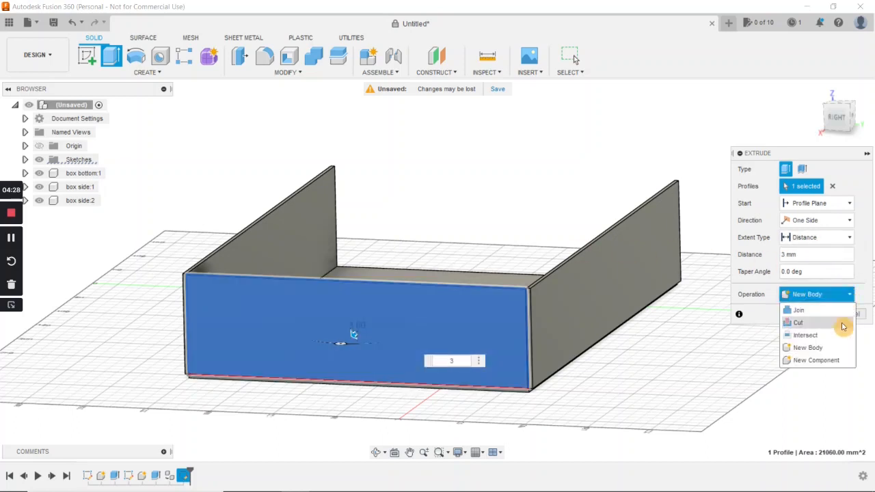
left_click(842, 359)
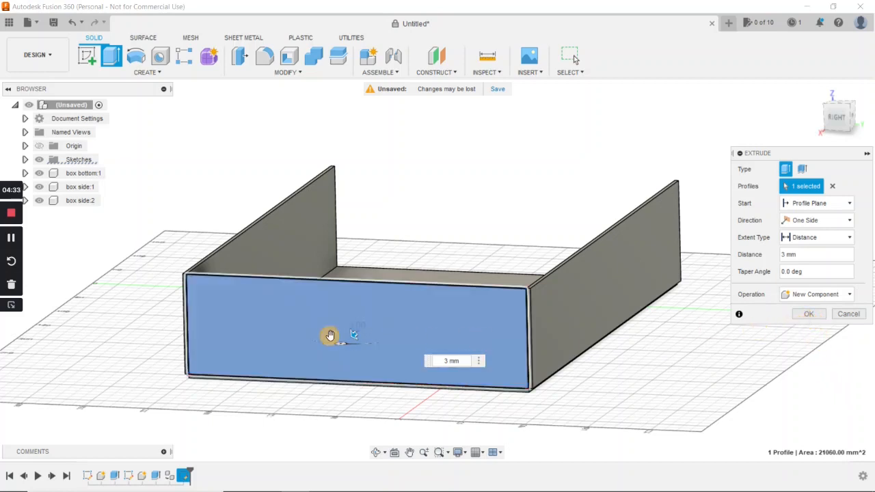
left_click(812, 317)
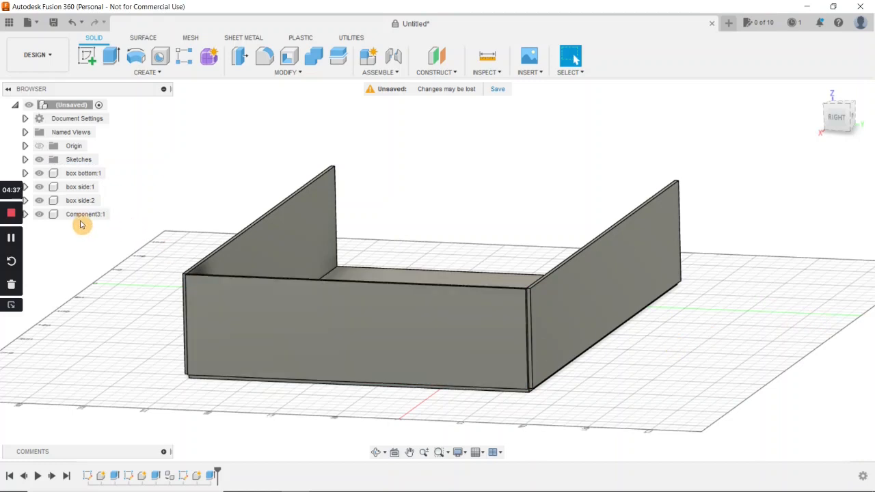
right_click(83, 215)
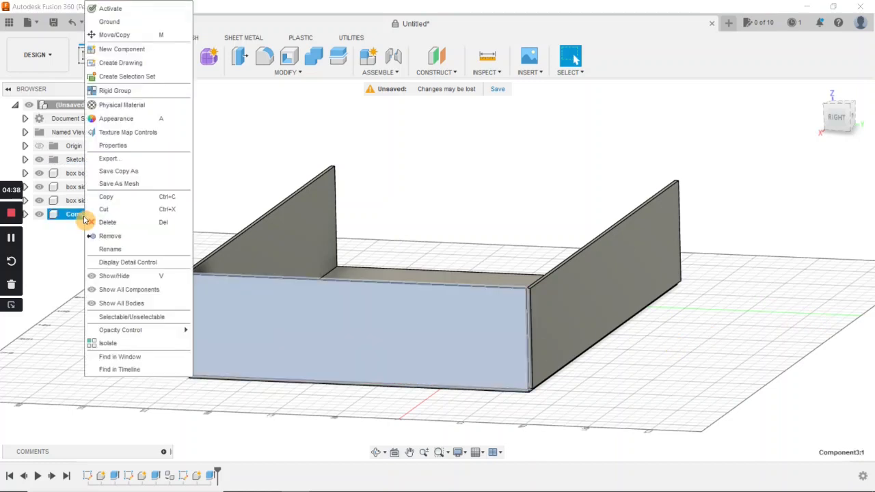
left_click(104, 249)
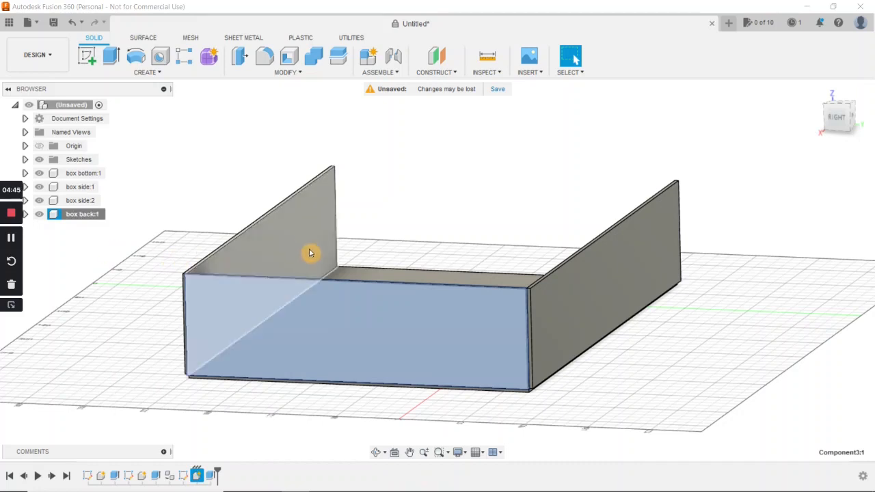
mouse_move(458, 291)
middle_mouse_down("shift")
mouse_move(453, 308)
mouse_move(506, 298)
mouse_move(498, 308)
middle_mouse_up("shift")
middle_click_drag(585, 331, 555, 328)
scroll(576, 335, "down", 1)
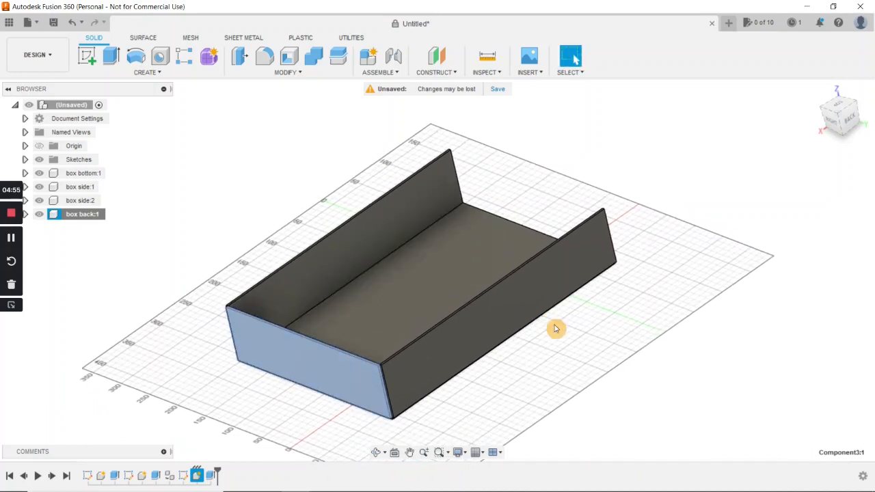
left_click(11, 216)
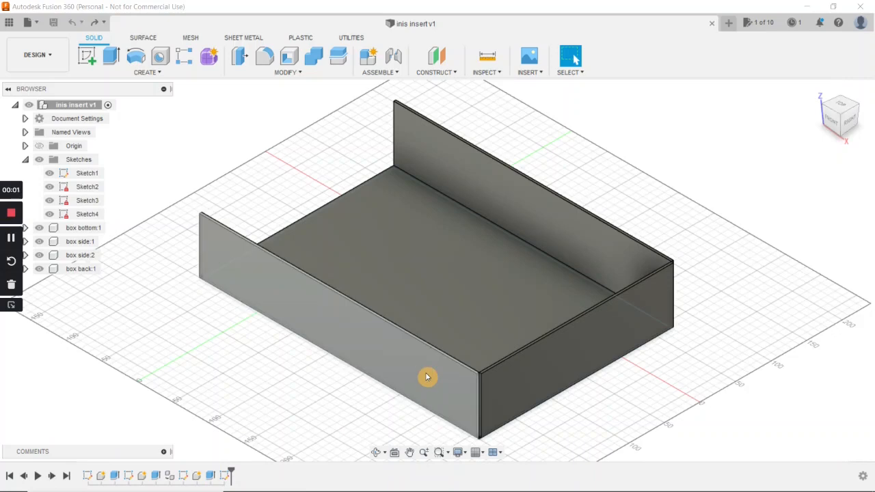
Start a sketch on the inner face of the box bottom, seen from the top with the long sides horizontal.
left_click(88, 56)
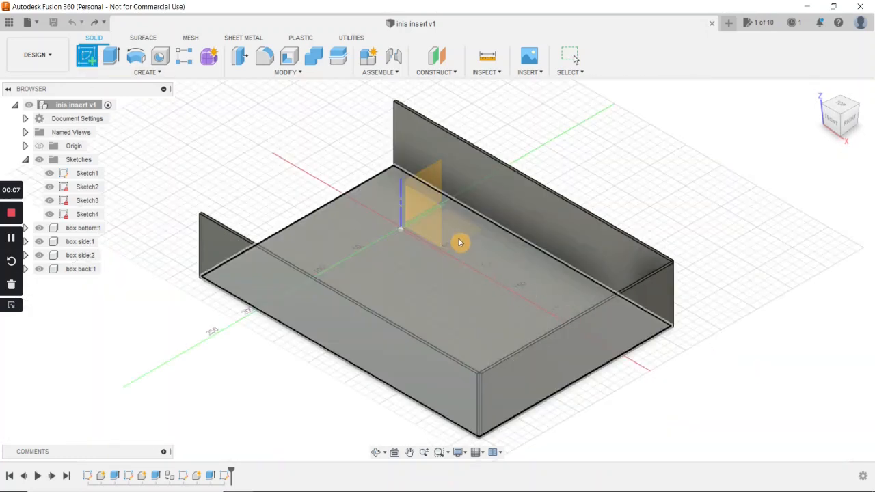
left_click(841, 109)
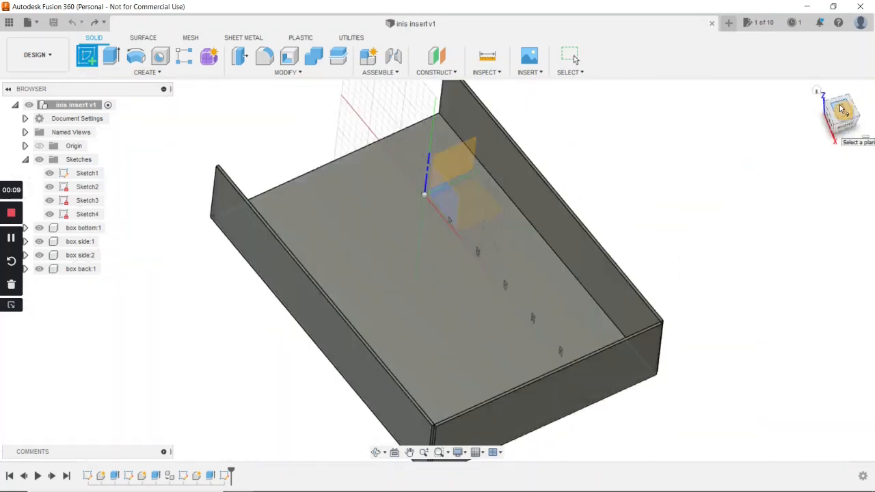
left_click(524, 379)
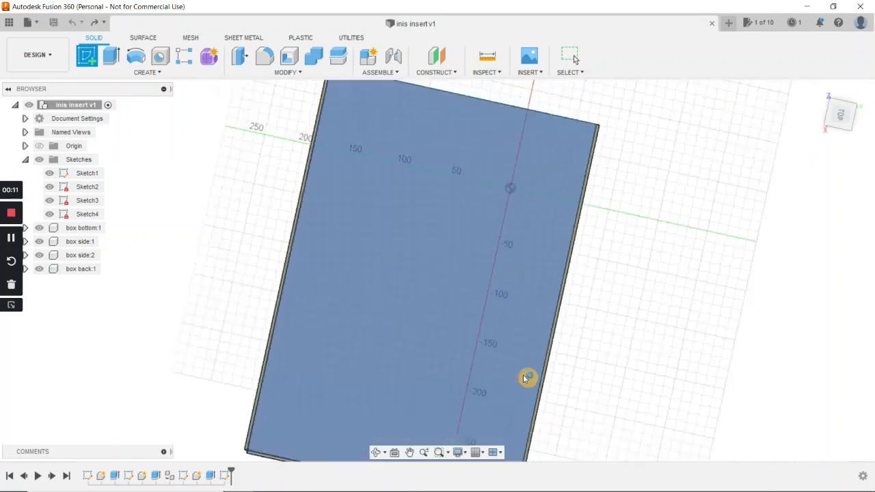
left_click(856, 91)
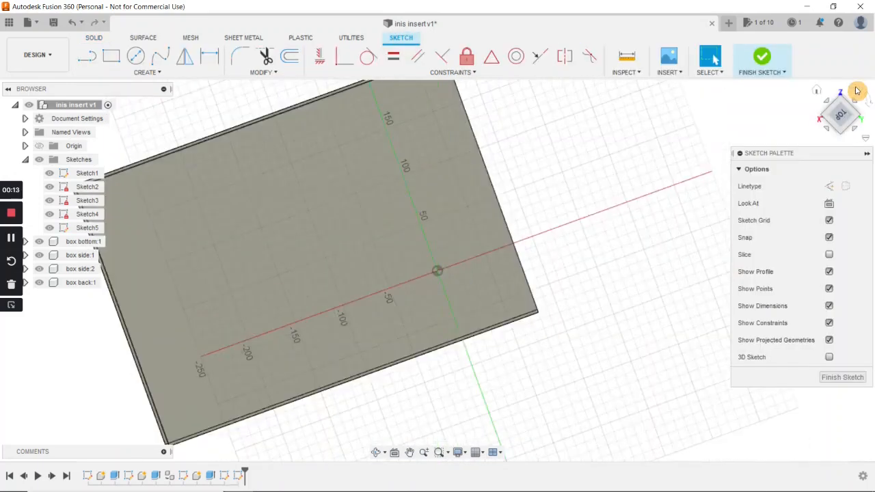
left_click(856, 91)
middle_click_drag(641, 317, 517, 277)
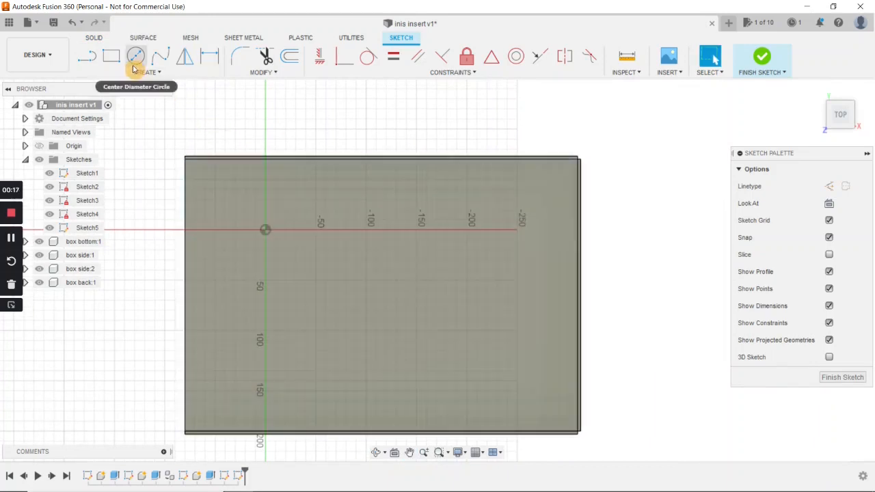
Sketch a 221 by 221 mm rectangle just inside the corner between the box back and a long side, and finish the sketch.
left_click(113, 59)
scroll(472, 271, "up", 2)
scroll(471, 269, "up", 4)
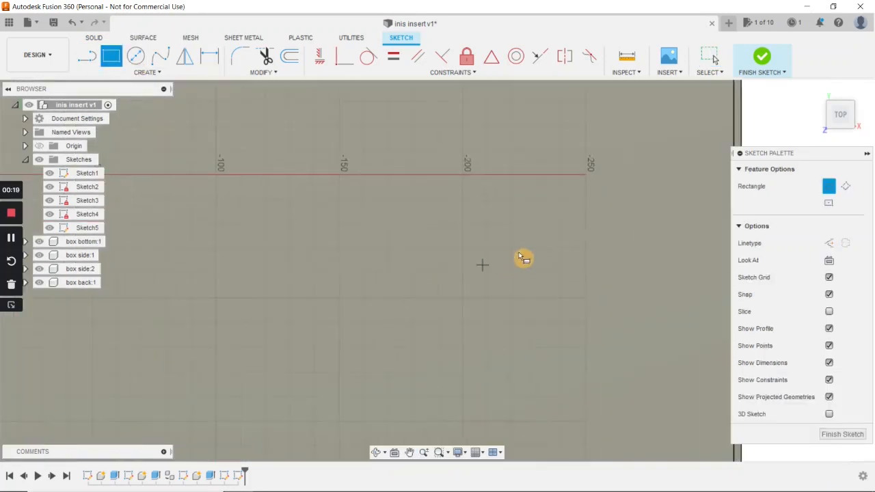
middle_click_drag(623, 199, 399, 416)
scroll(438, 259, "down", 1)
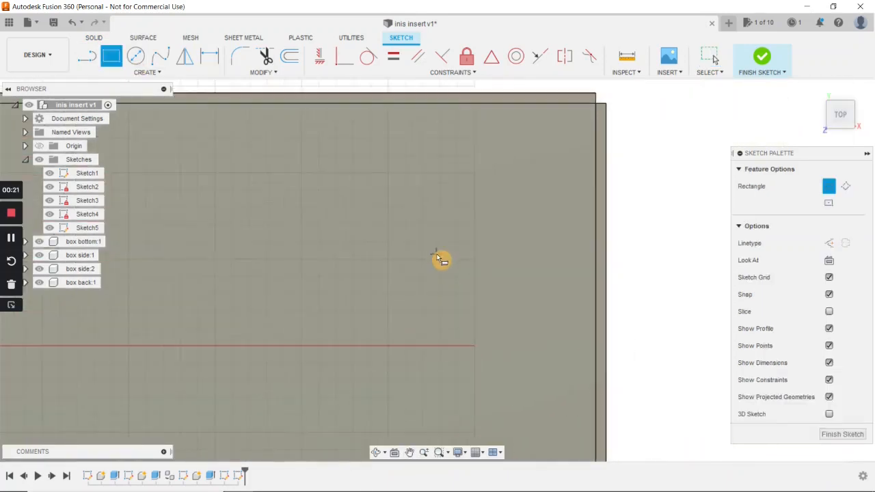
middle_click_drag(433, 258, 418, 317)
scroll(429, 308, "down", 1)
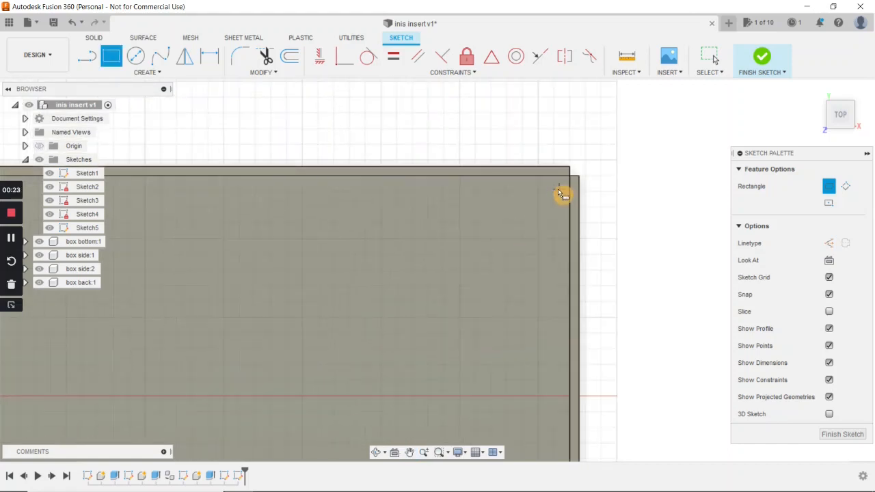
left_click(555, 192)
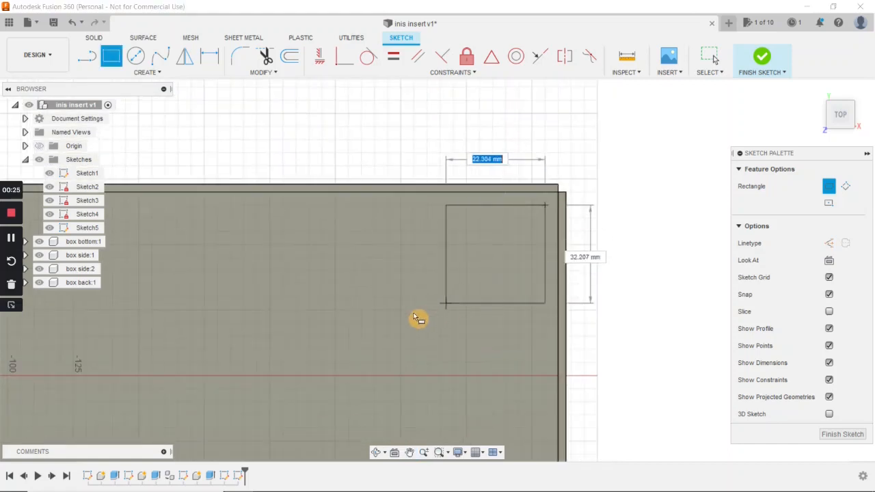
scroll(380, 357, "down", 2)
middle_click_drag(370, 356, 301, 239)
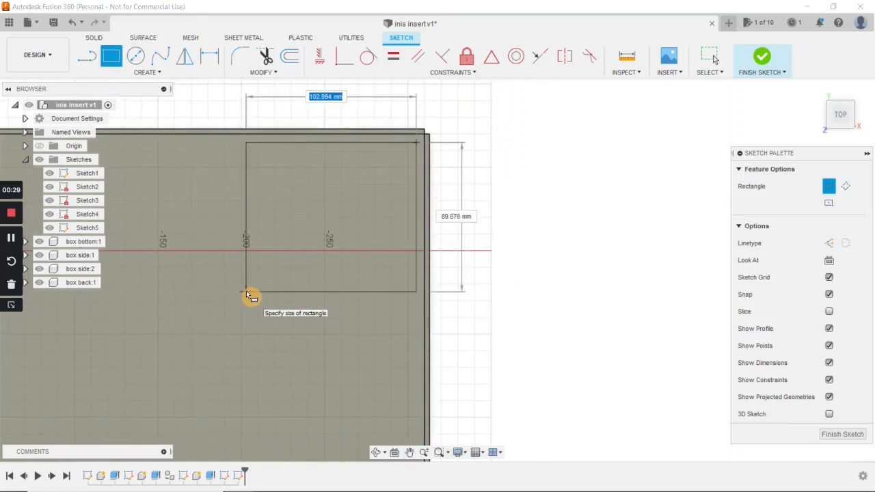
type("2")
key("Tab")
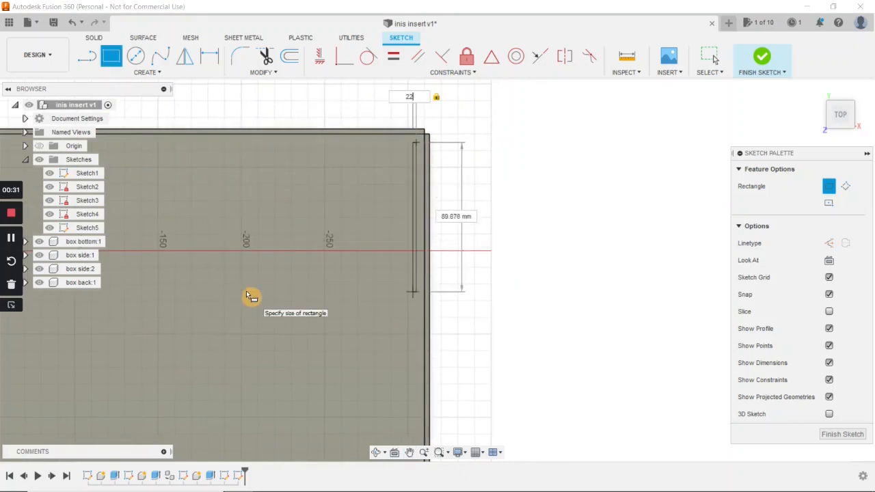
type("21")
key("Tab")
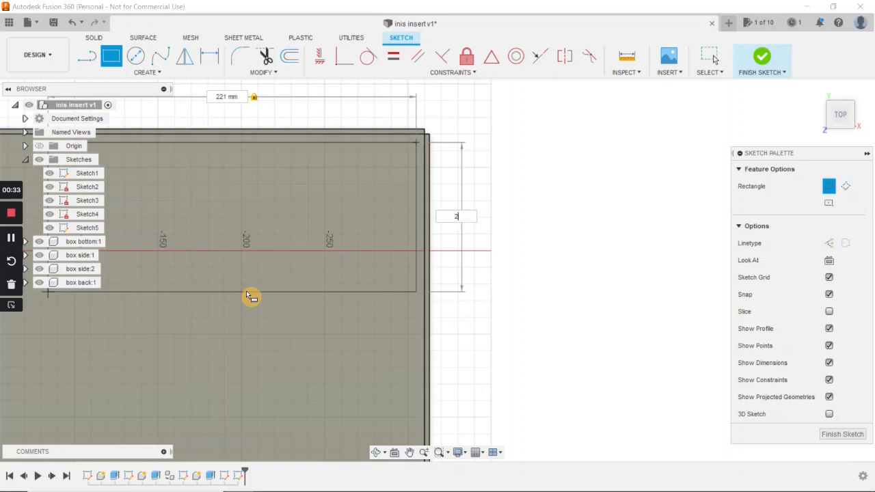
key("Tab")
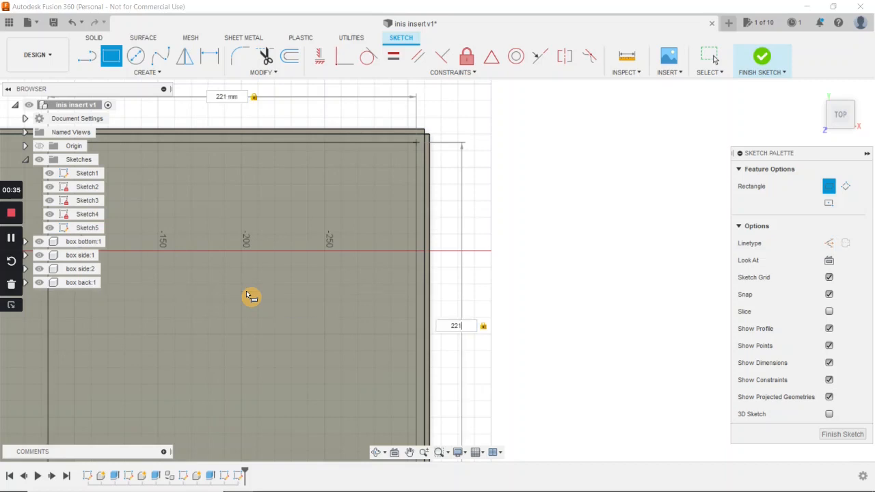
left_click(246, 292)
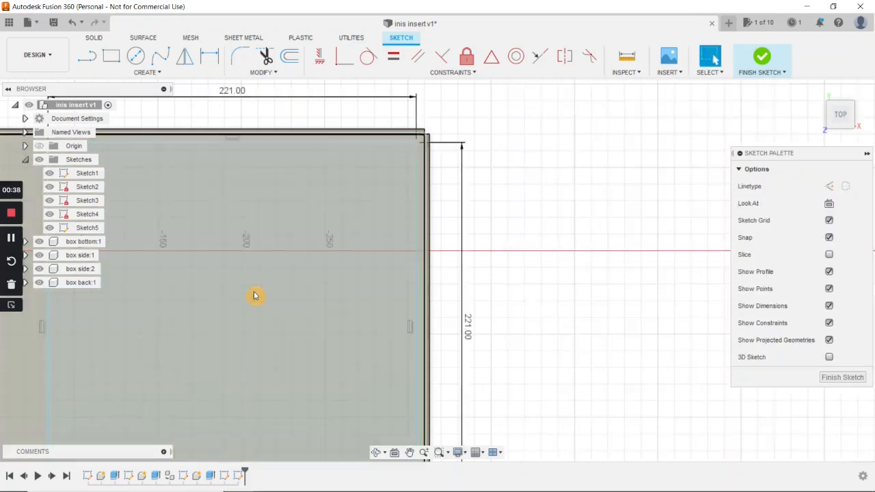
scroll(255, 296, "down", 3)
middle_click_drag(255, 296, 459, 260)
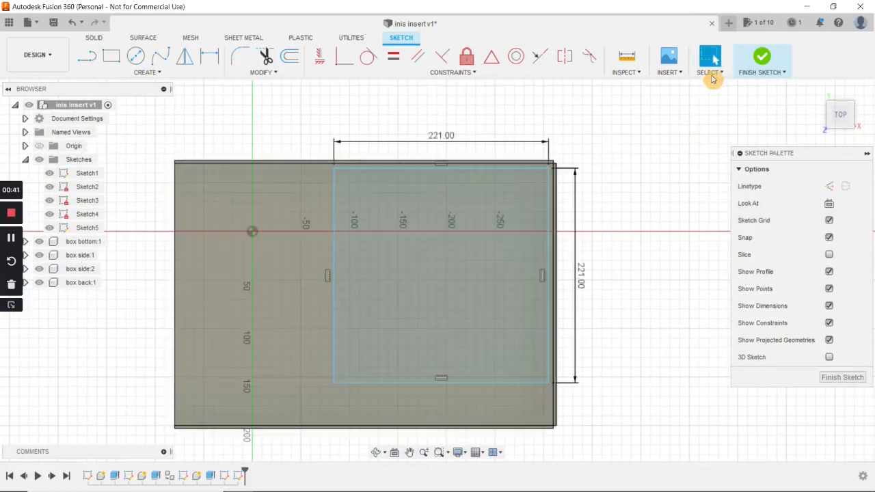
left_click(763, 60)
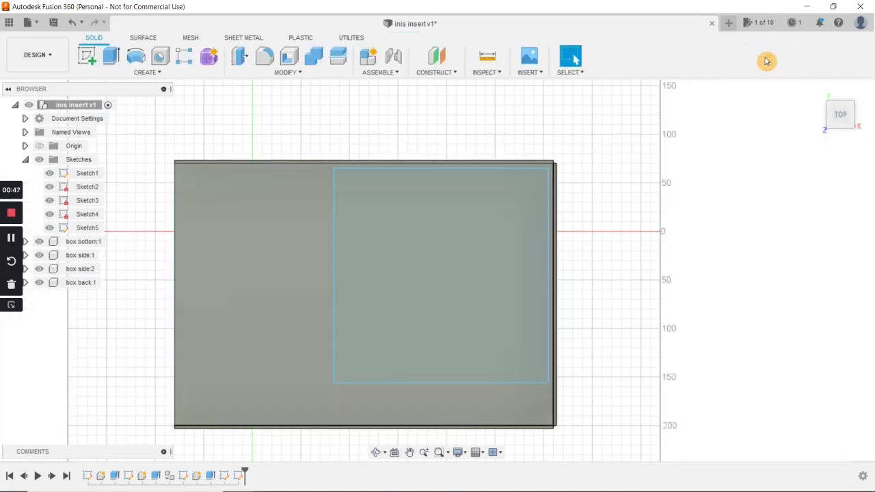
Extrude the 221 mm square 3 mm as a new component and rename it land tile bottom.
left_click(112, 59)
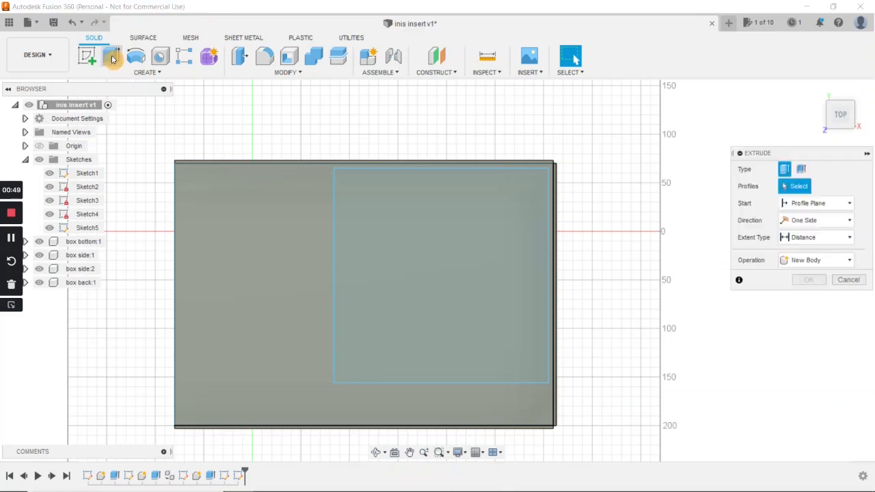
left_click(841, 263)
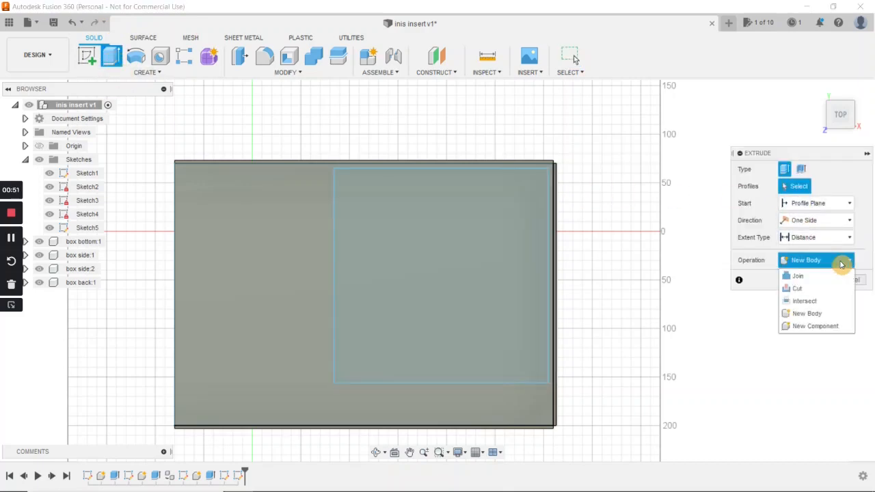
left_click(819, 327)
middle_click_drag(478, 273, 496, 249, "shift")
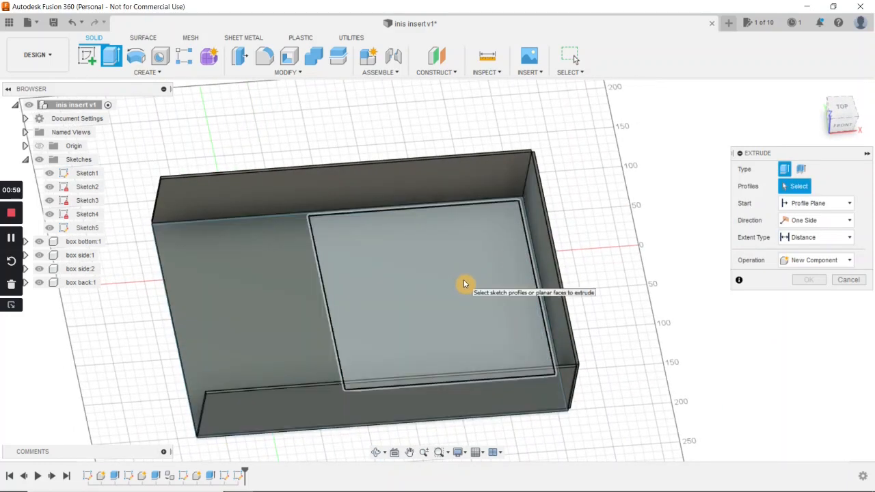
left_click(463, 283)
type("3")
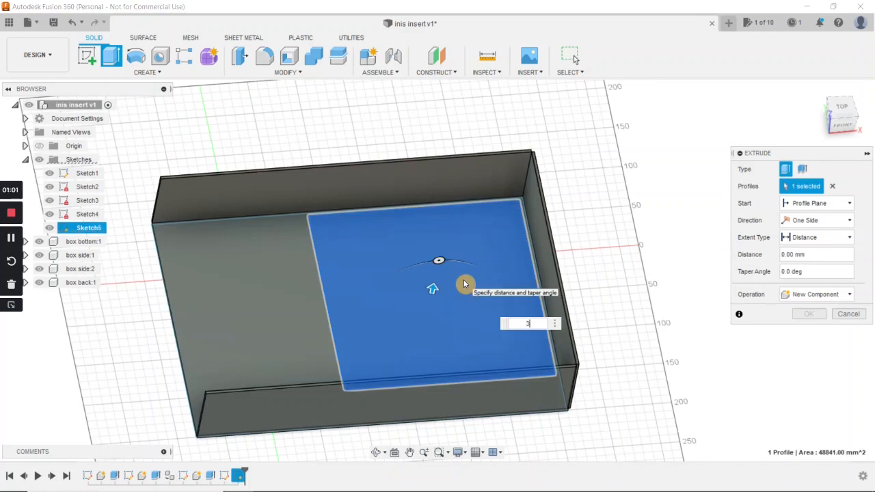
key("Return")
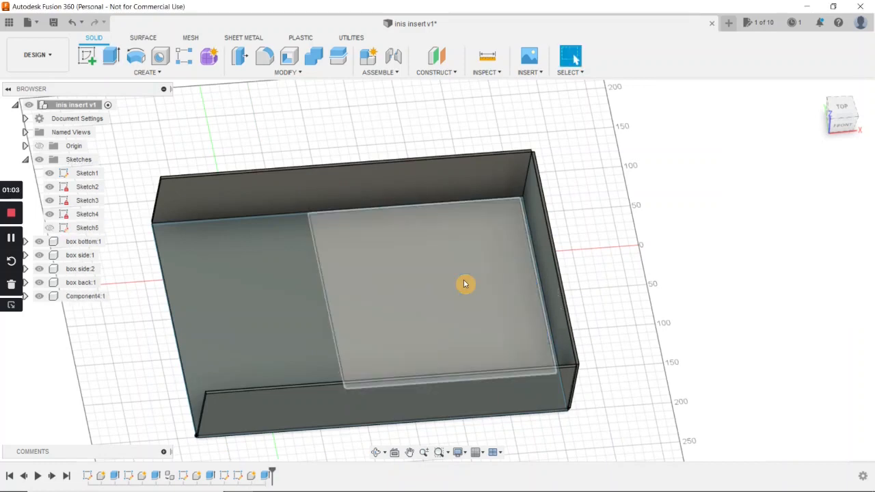
right_click(88, 299)
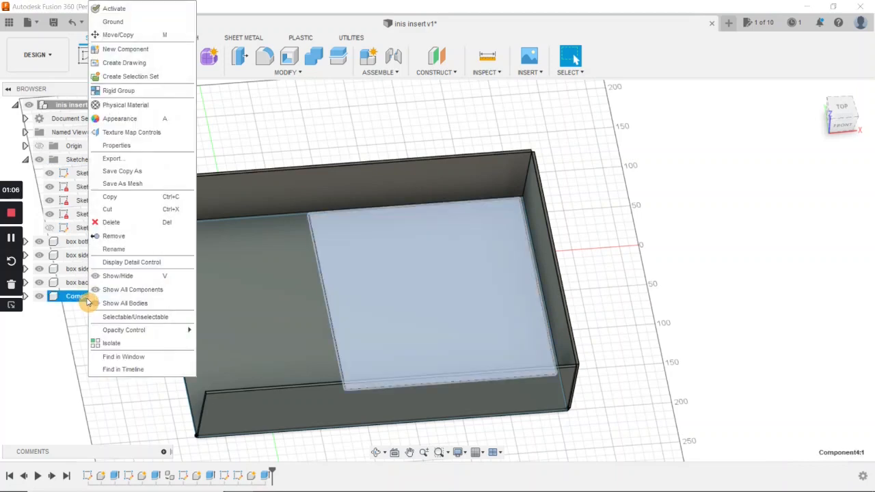
left_click(117, 249)
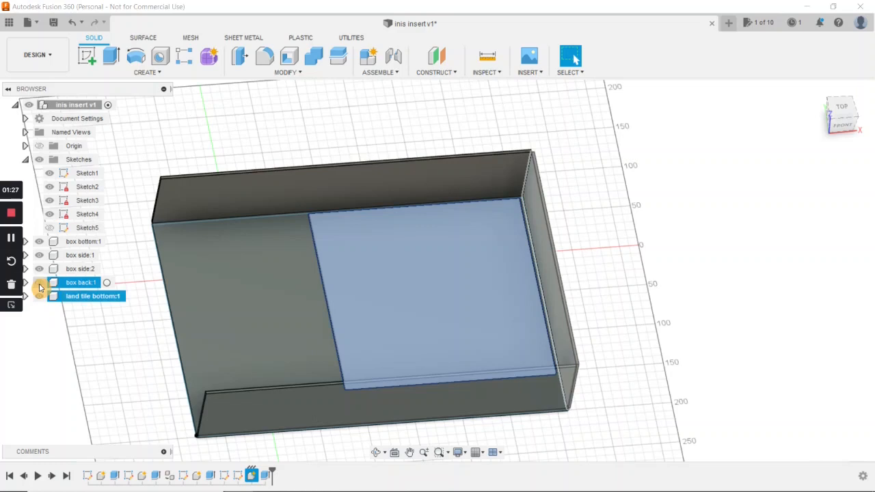
Hide the box back, both box sides, the box bottom and all sketches, leaving only the land tile bottom shown.
left_click(39, 283)
left_click(39, 269)
left_click(38, 254)
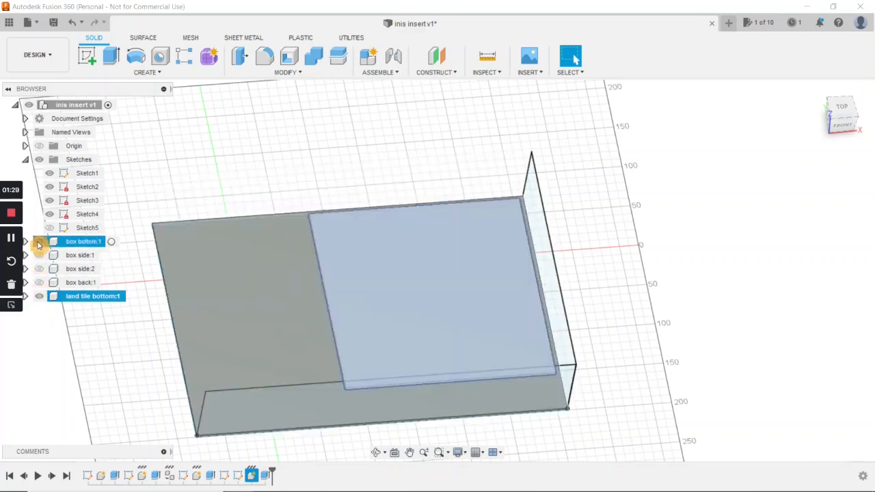
left_click(39, 243)
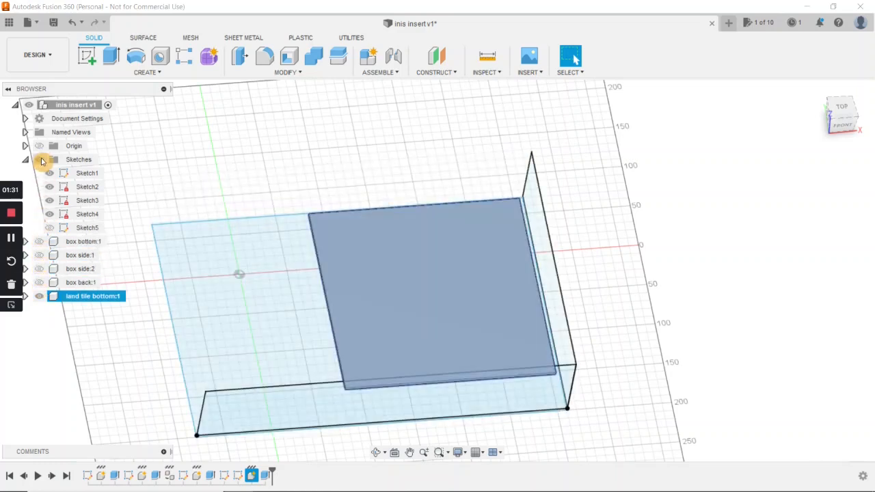
left_click(41, 160)
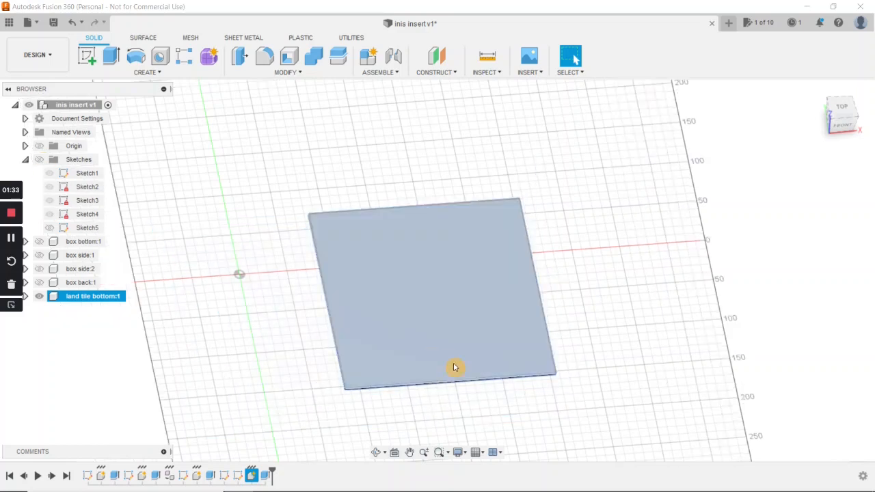
Start a sketch on the thin front edge face of the land tile bottom.
middle_click_drag(454, 371, 444, 328, "shift")
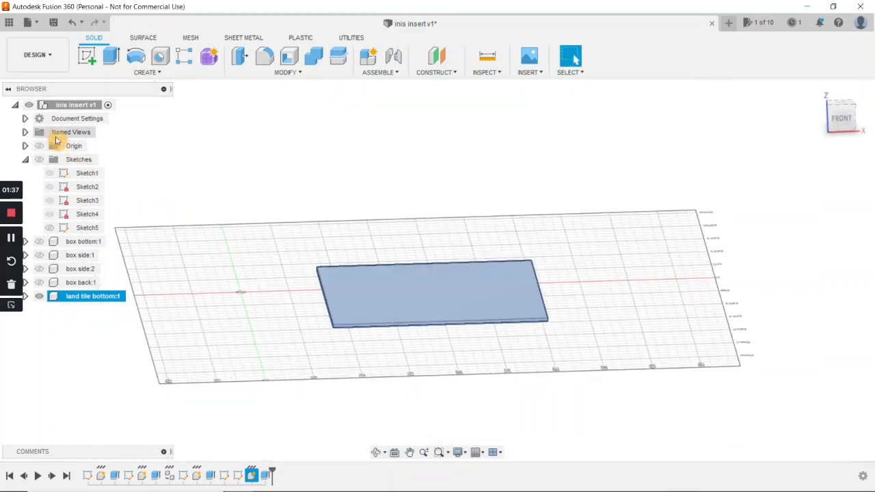
left_click(86, 60)
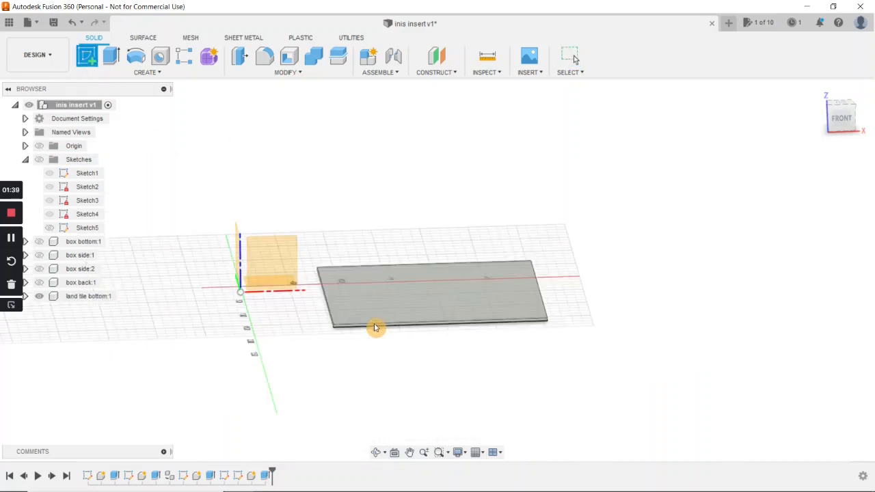
scroll(374, 328, "up", 5)
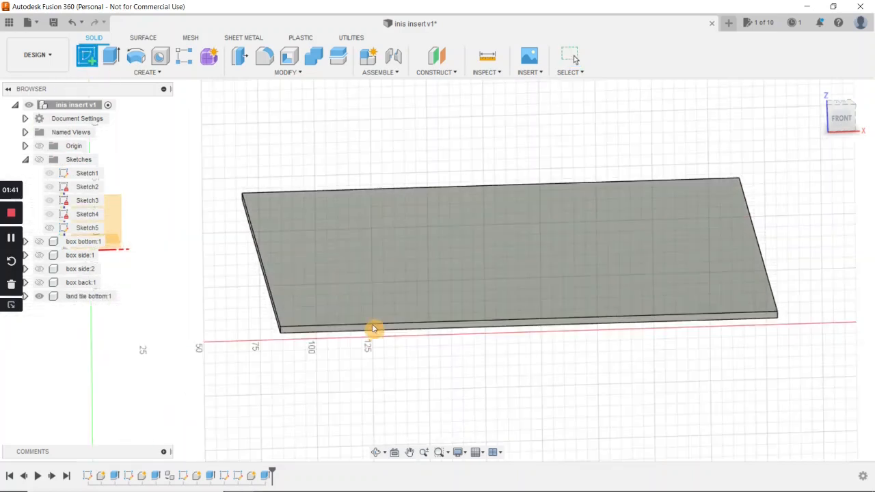
left_click(371, 329)
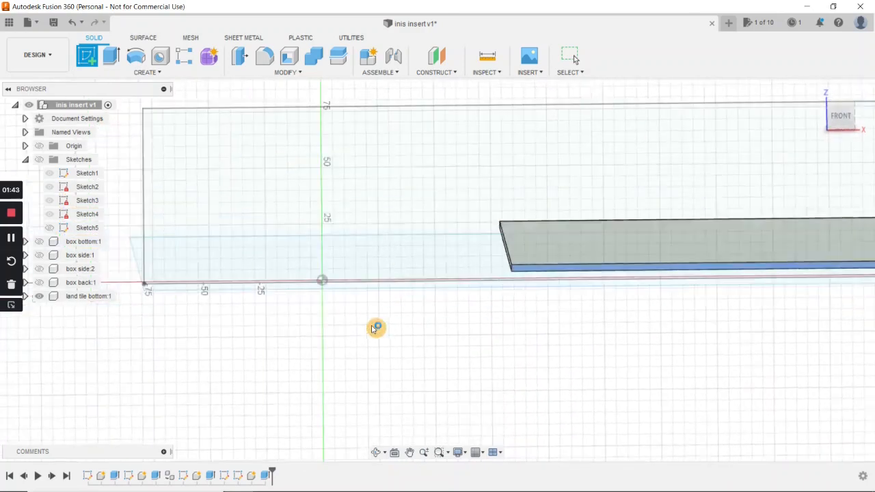
middle_click_drag(529, 365, 236, 390)
scroll(294, 366, "down", 2)
scroll(290, 356, "up", 2)
middle_click_drag(290, 356, 262, 379)
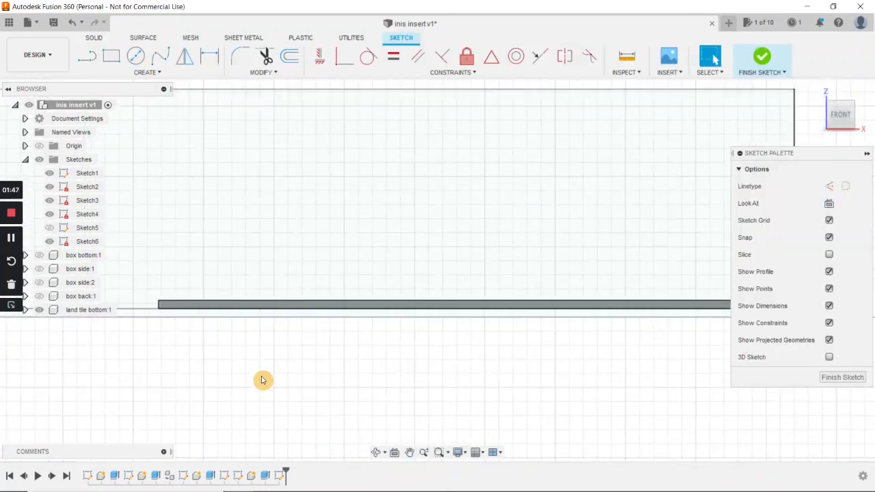
Sketch a 221 by 72 mm rectangle standing on the upper front edge of the land tile bottom.
scroll(262, 380, "down", 2)
left_click(111, 55)
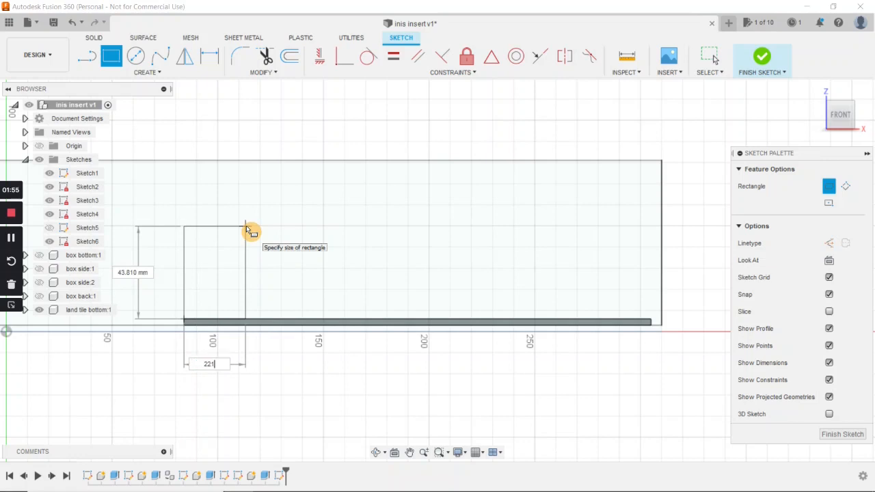
key("Tab")
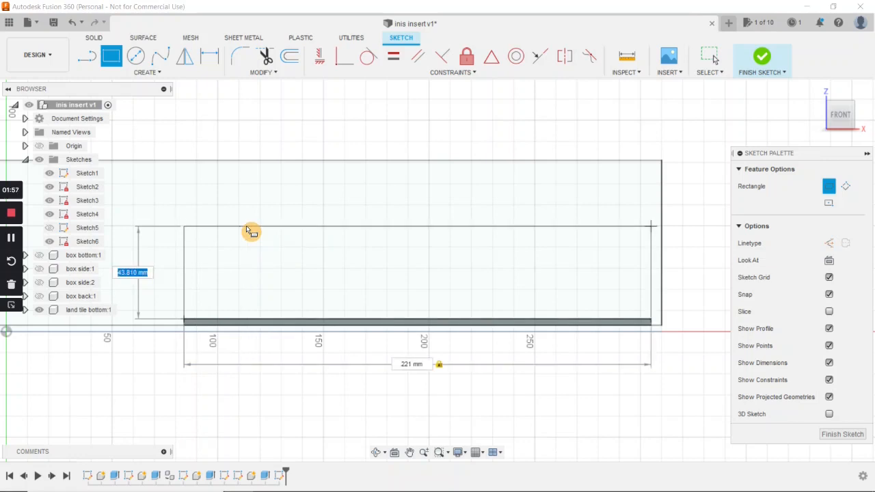
type("72")
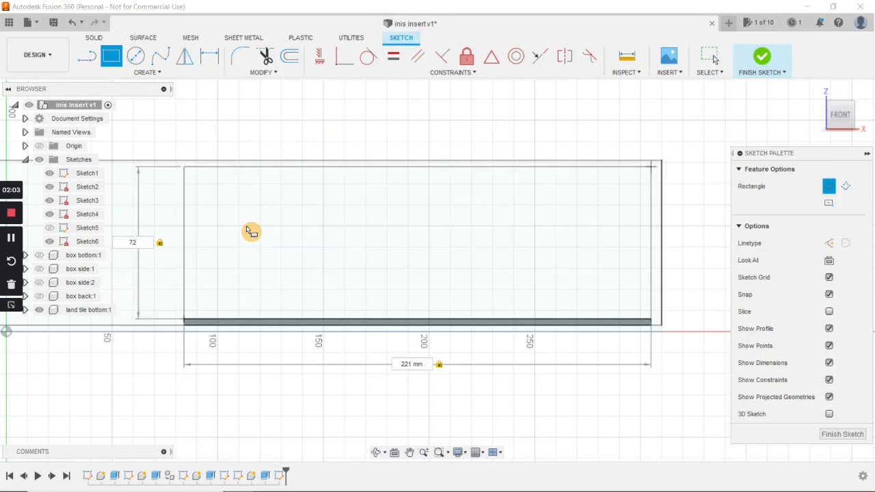
key("Return")
key("Escape")
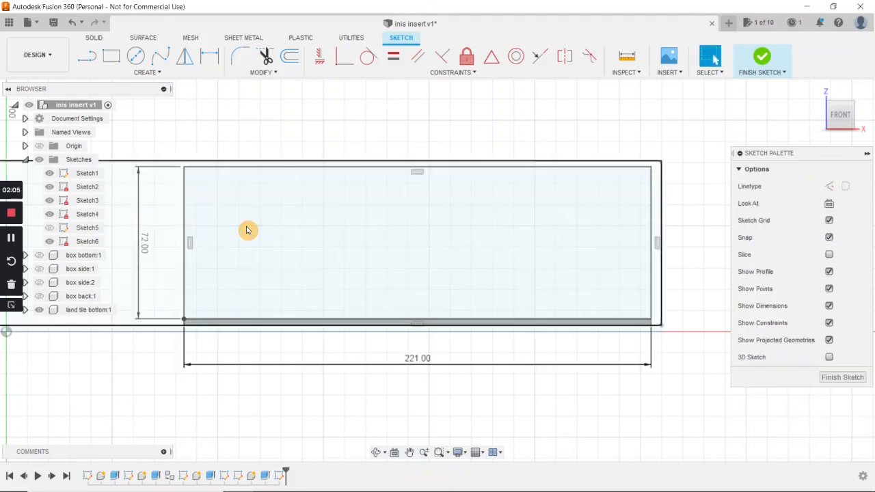
Sketch a 20 by 3 mm tab rectangle over the left end of the land tile bottom's front edge face.
left_click(110, 56)
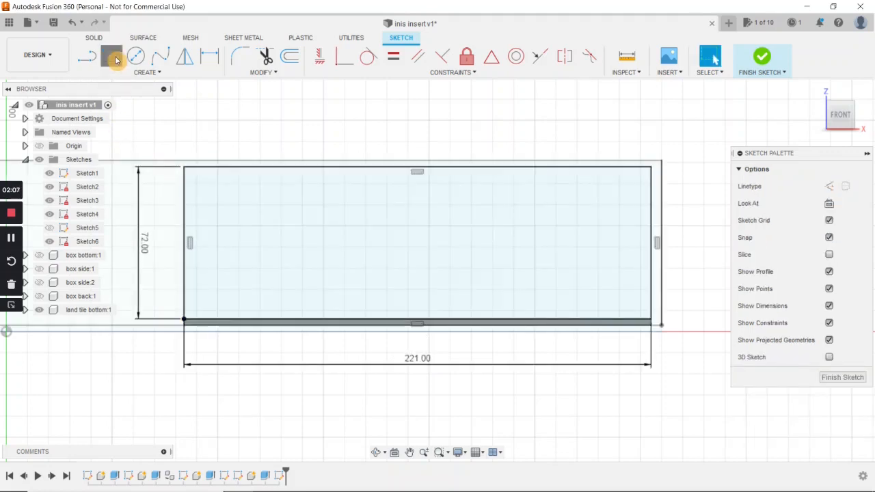
left_click(184, 325)
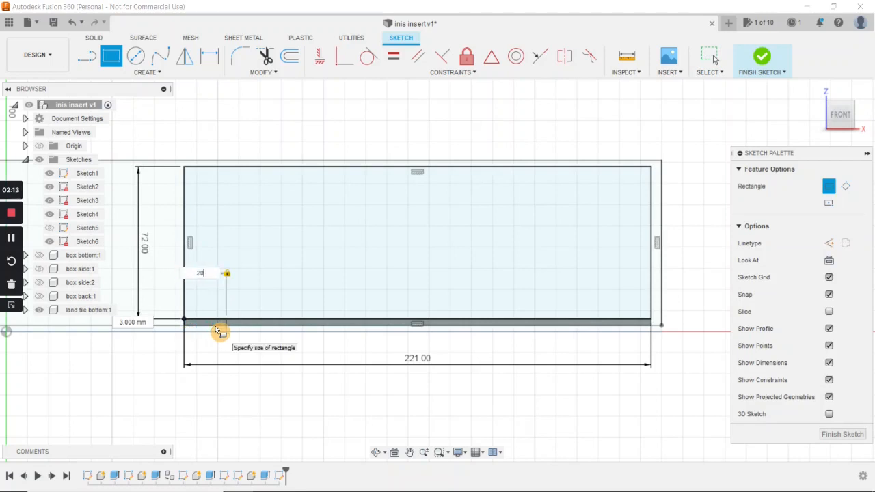
key("Tab")
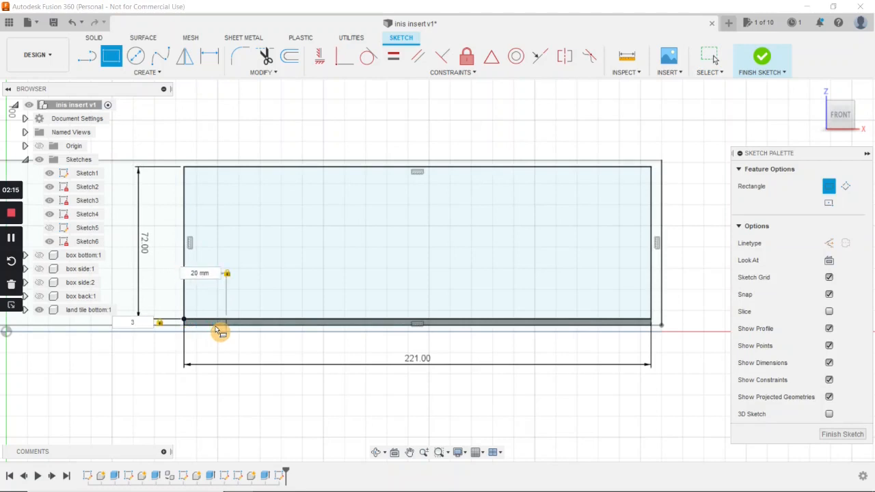
key("Return")
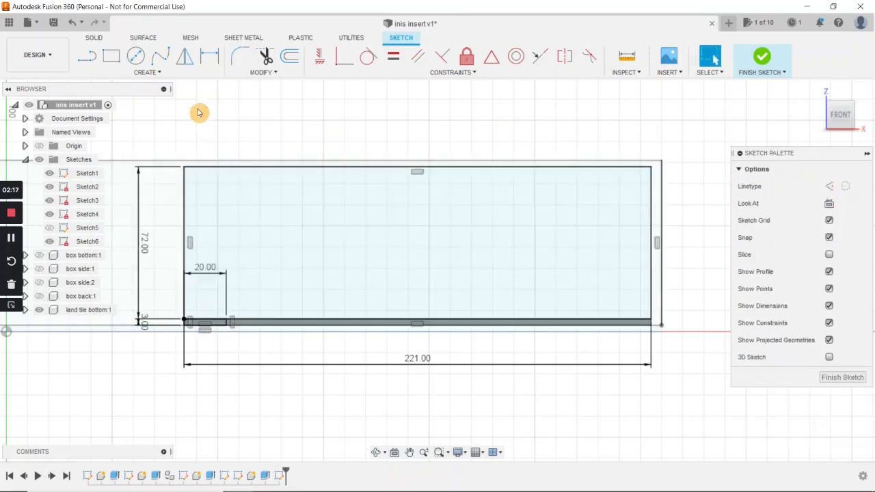
Start a rectangular sketch pattern with the four edges of the 20 by 3 mm rectangle as its objects.
left_click(161, 75)
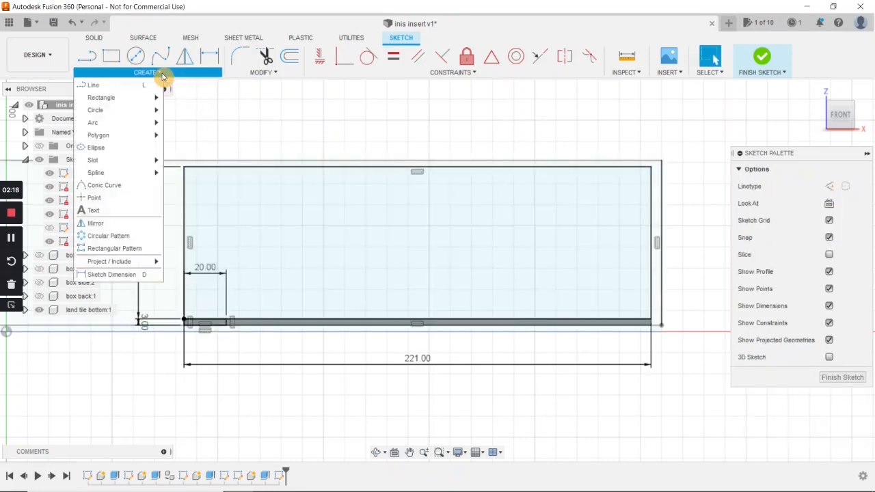
left_click(114, 248)
scroll(176, 335, "up", 2)
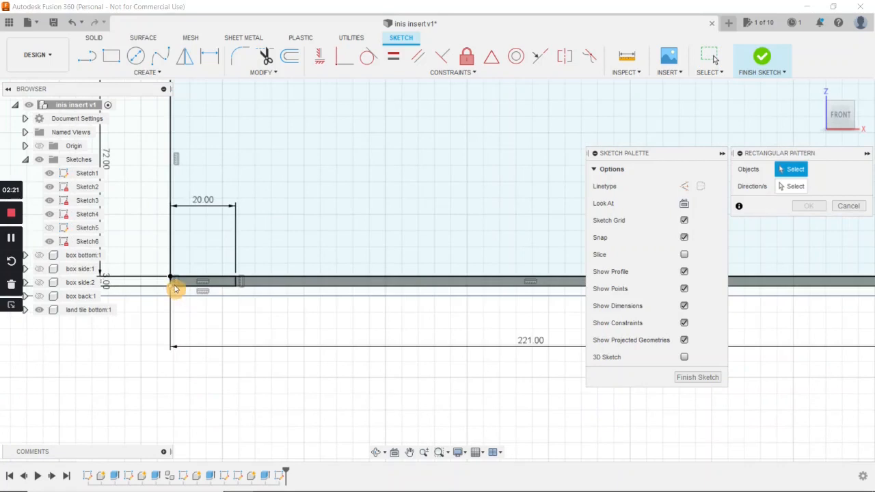
scroll(172, 285, "up", 2)
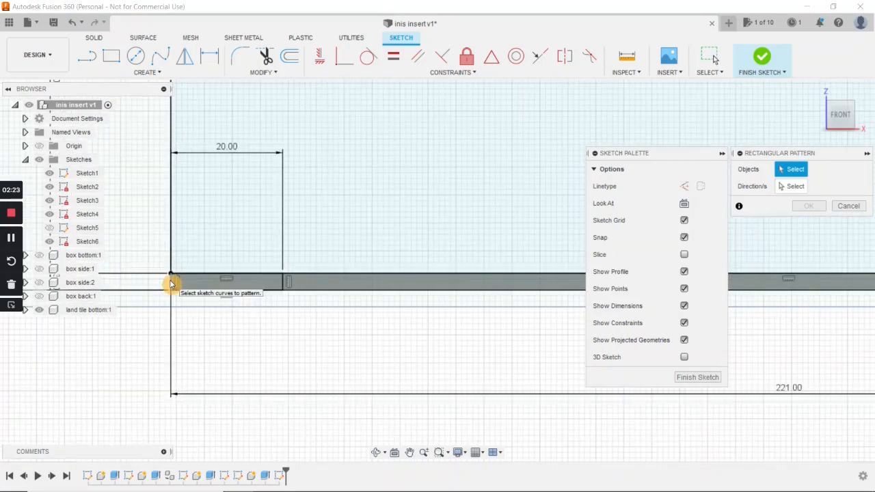
left_click(171, 284)
left_click(205, 291)
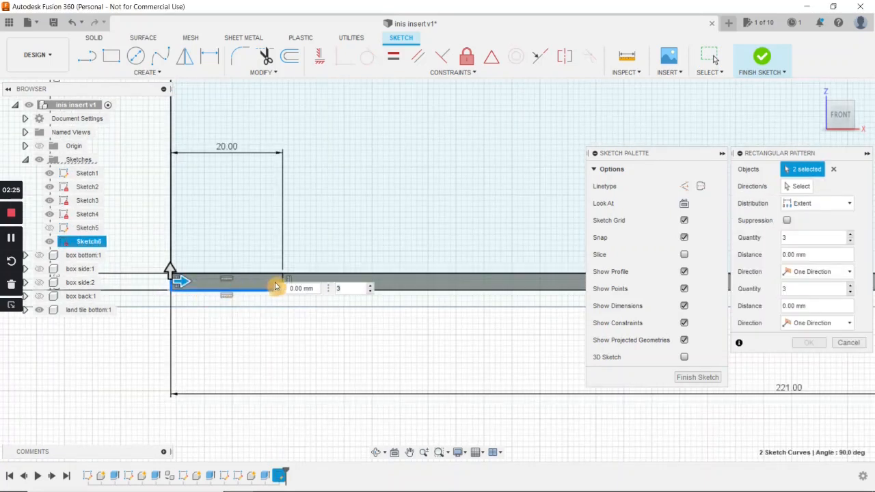
left_click(281, 282)
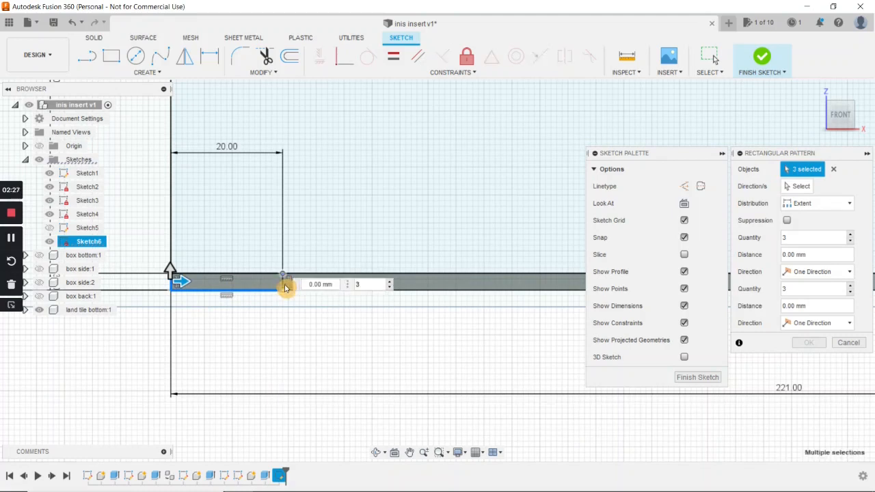
left_click(285, 286)
scroll(355, 363, "down", 2)
middle_click_drag(483, 343, 427, 372)
mouse_move(690, 154)
left_mouse_down()
mouse_move(713, 161)
mouse_move(871, 326)
left_mouse_up()
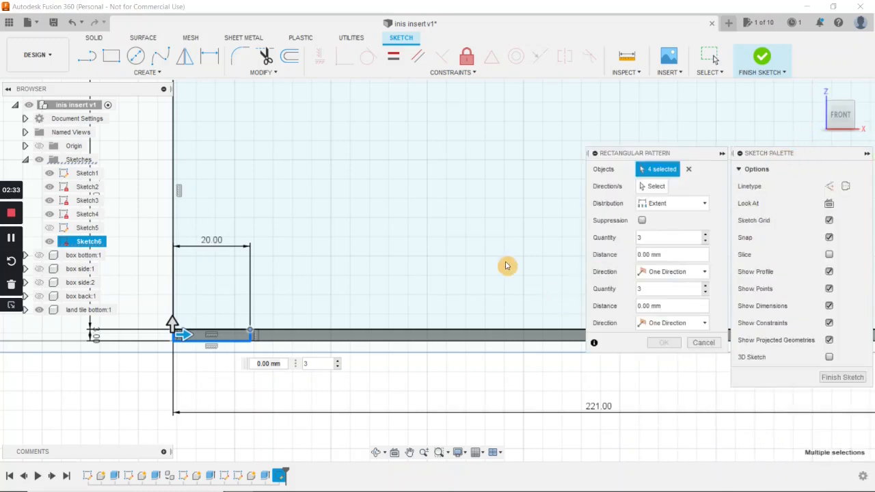
Pattern the tab rectangle along the panel edge with a quantity of 4 over a 201 mm extent.
scroll(485, 245, "down", 1)
scroll(482, 240, "down", 1)
mouse_move(474, 237)
middle_mouse_down()
mouse_move(393, 318)
mouse_move(318, 326)
middle_mouse_up()
left_click_drag(114, 395, 663, 406)
scroll(663, 408, "up", 4)
middle_click_drag(665, 407, 560, 418)
left_click_drag(560, 409, 534, 409)
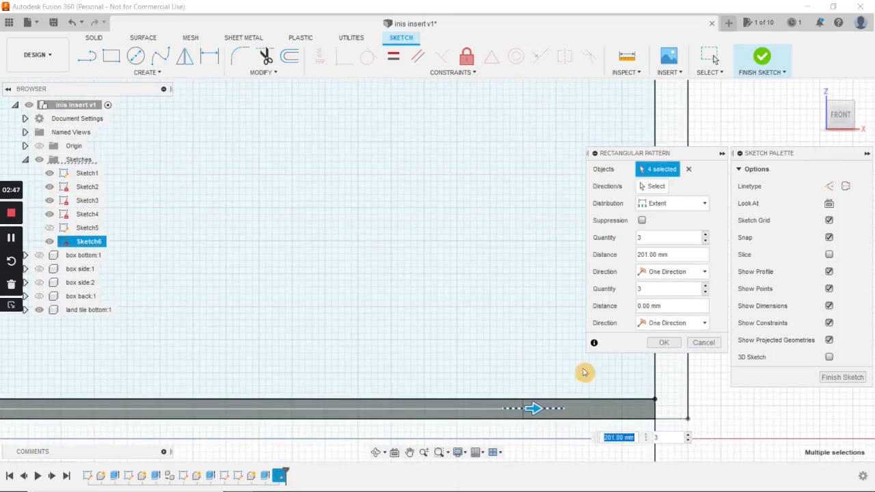
left_click(740, 154)
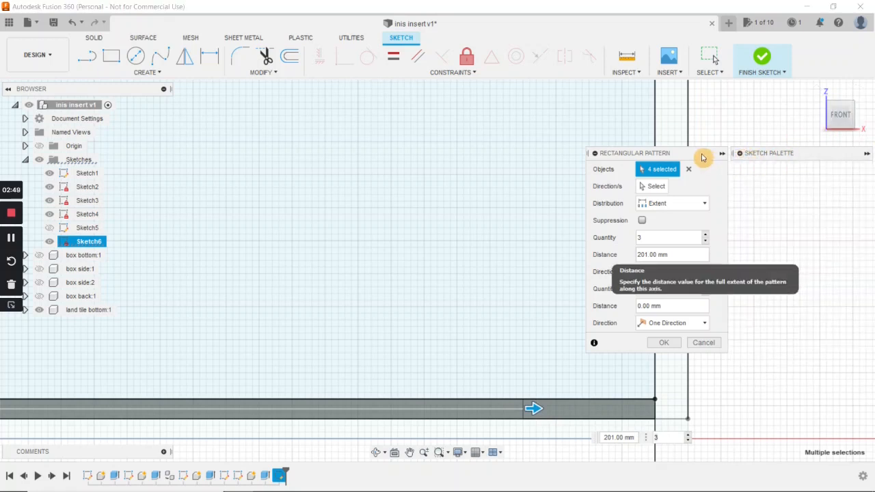
left_click_drag(731, 160, 849, 180)
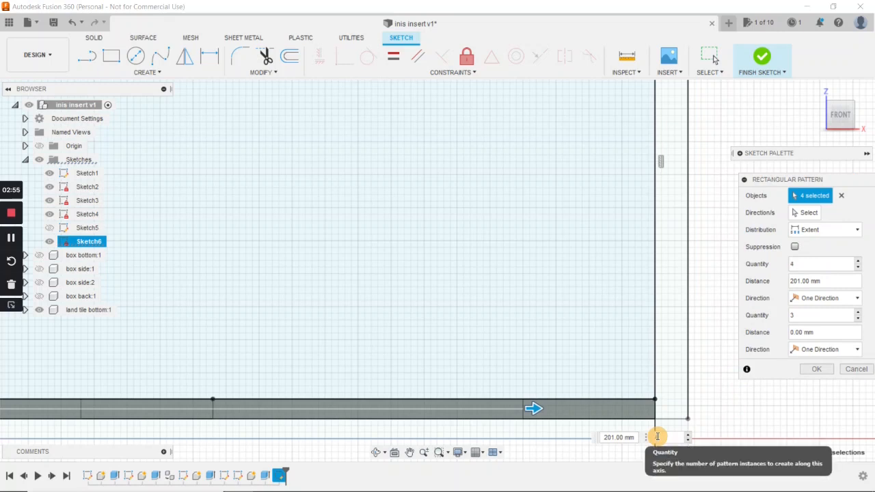
key("Return")
Finish the tab sketch, undo back into it, and finish it again with the sketches shown.
scroll(472, 253, "down", 3)
middle_click_drag(442, 261, 520, 311)
scroll(482, 294, "down", 2)
middle_click_drag(441, 294, 460, 329)
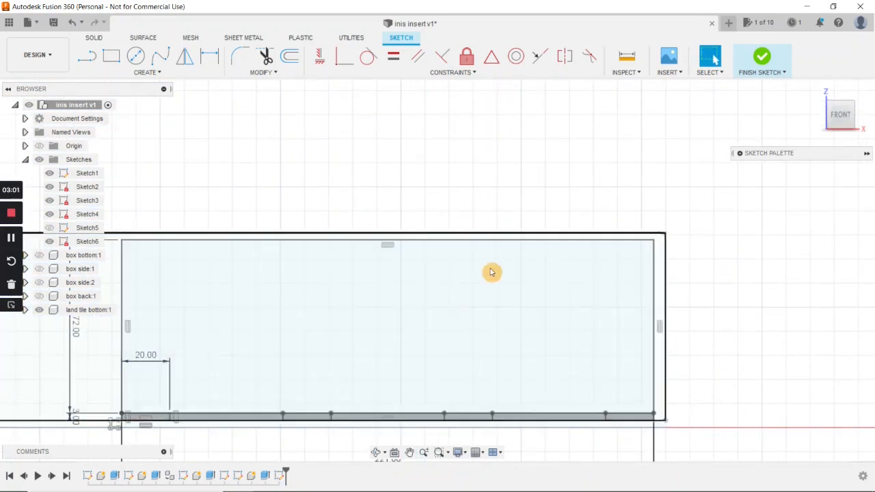
left_click(761, 57)
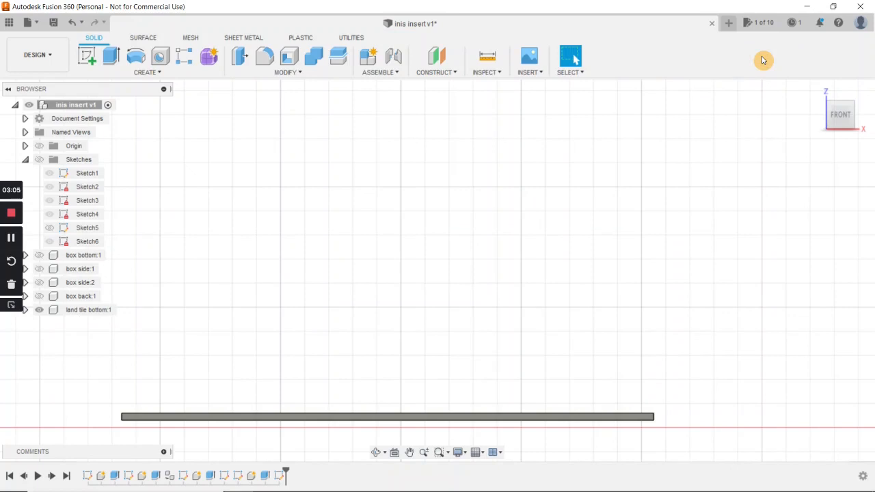
key("ctrl+z")
key("ctrl+z")
mouse_move(754, 230)
middle_mouse_down()
mouse_move(259, 351)
mouse_move(289, 335)
middle_mouse_up()
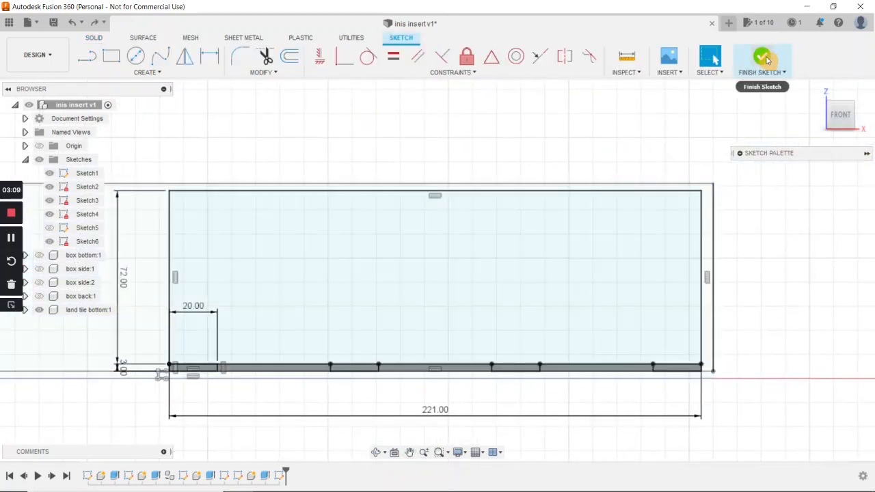
left_click(762, 59)
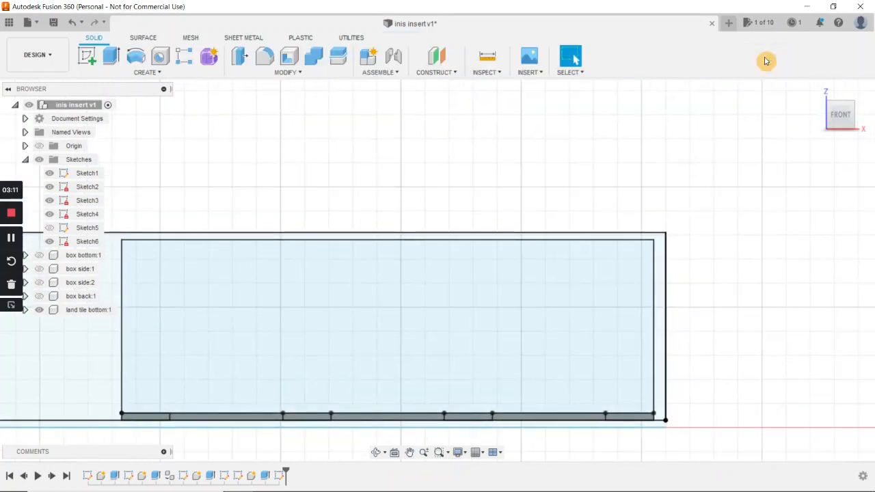
Start an extrusion and select the large rectangular profile of the land tile side at the bottom panel's front edge.
left_click(113, 59)
left_click(261, 347)
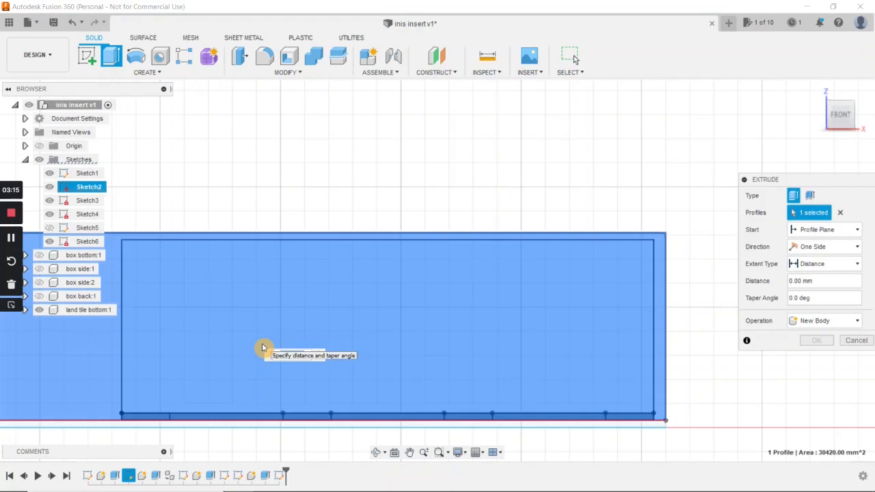
scroll(263, 347, "down", 2)
middle_click_drag(266, 348, 410, 336)
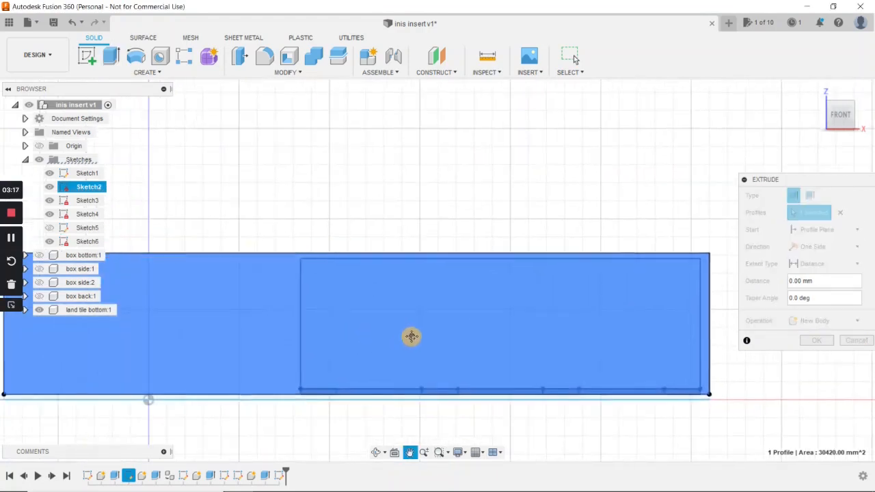
scroll(413, 340, "up", 1)
scroll(413, 340, "up", 1)
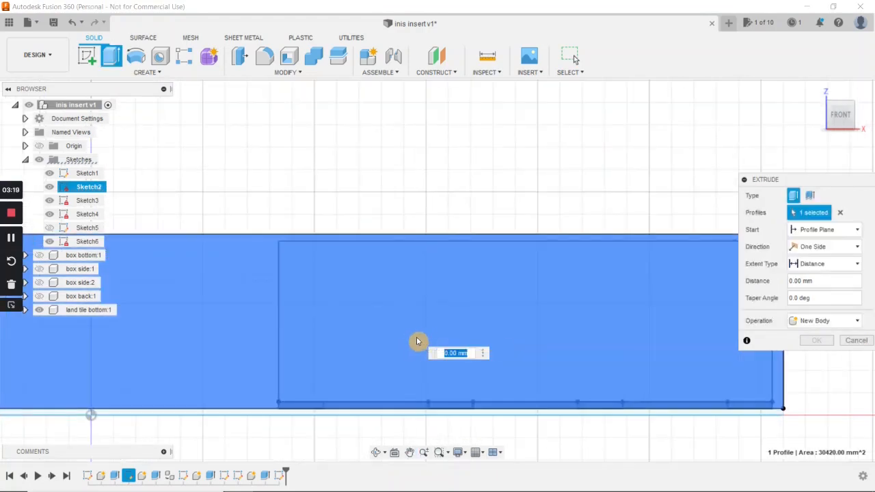
left_click(411, 353)
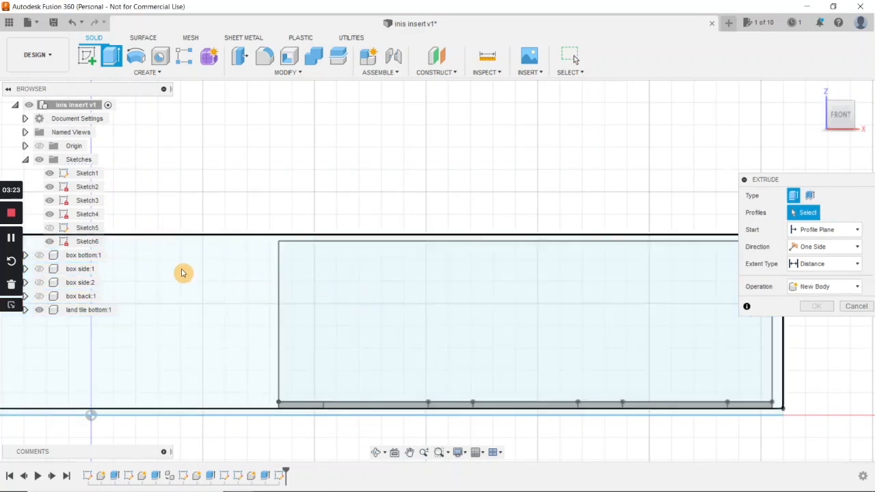
middle_click_drag(436, 353, 414, 367, "shift")
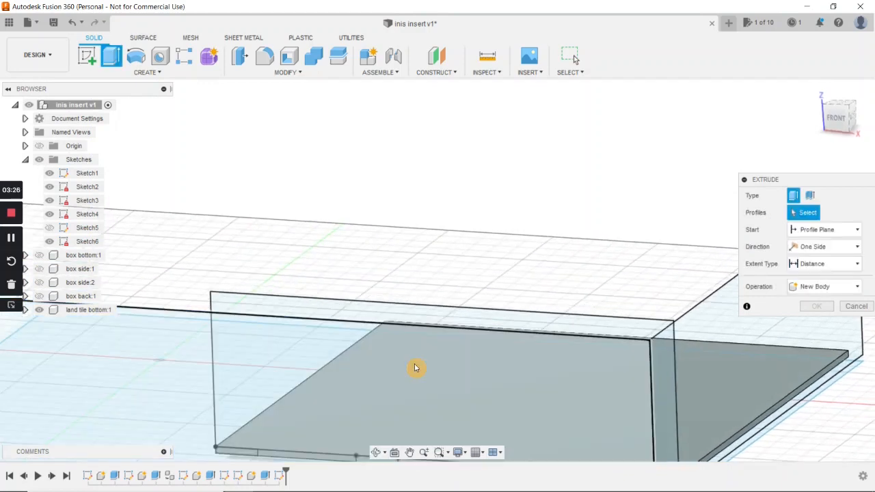
left_click(471, 323)
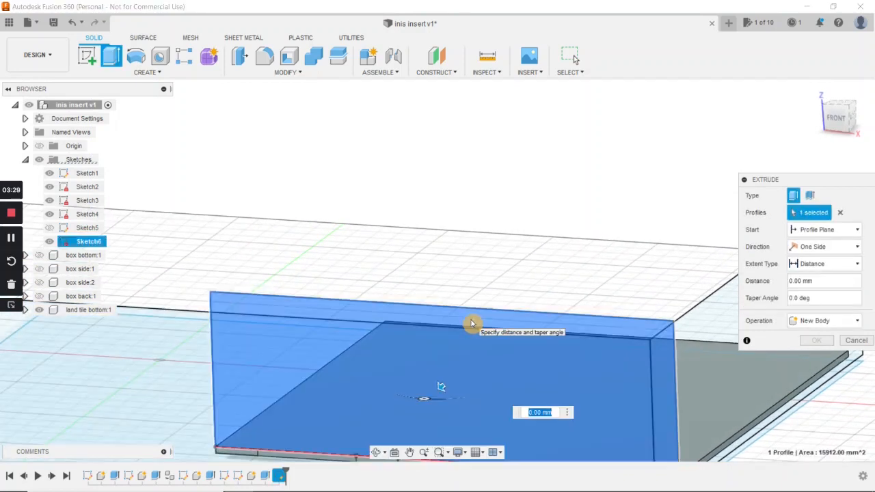
Add the four tab profiles along the panel's lower edge to the extrusion's selection.
middle_click_drag(334, 396, 239, 328)
left_click(235, 326)
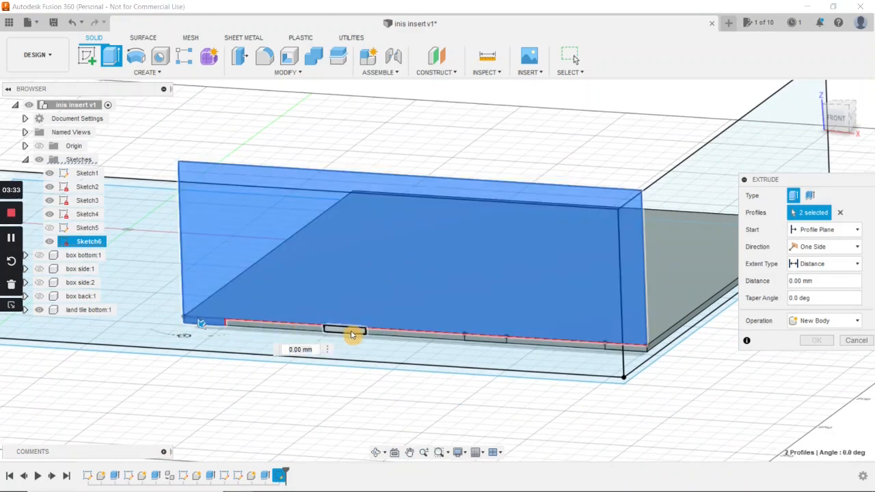
left_click(351, 334)
left_click(487, 339)
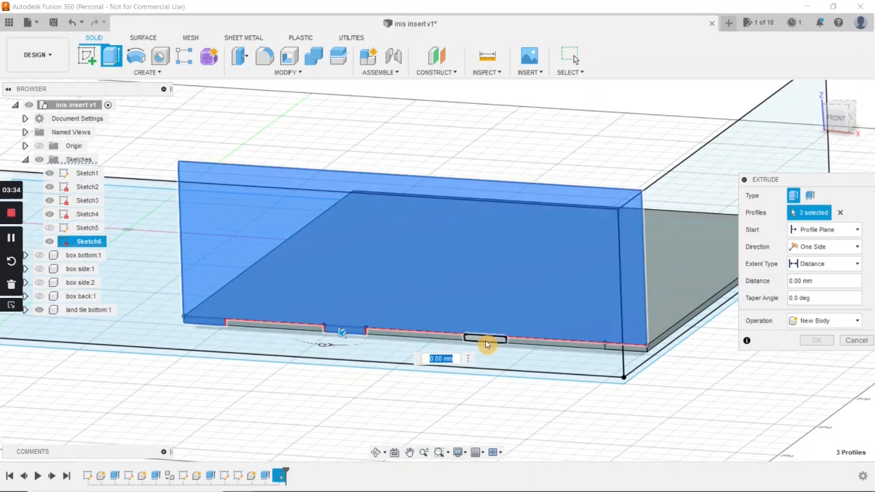
left_click(613, 350)
middle_click_drag(681, 341, 608, 361)
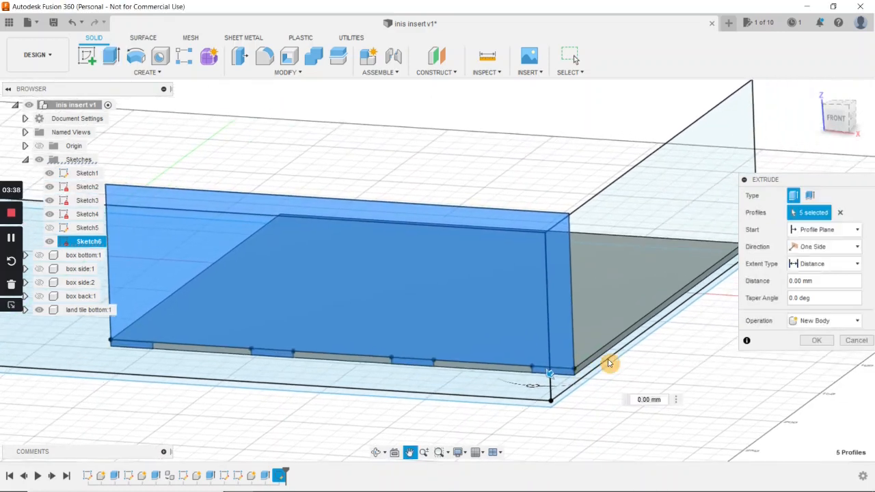
Extrude the side panel and its tabs as a new component with the direction set to Two Sides.
left_click(828, 247)
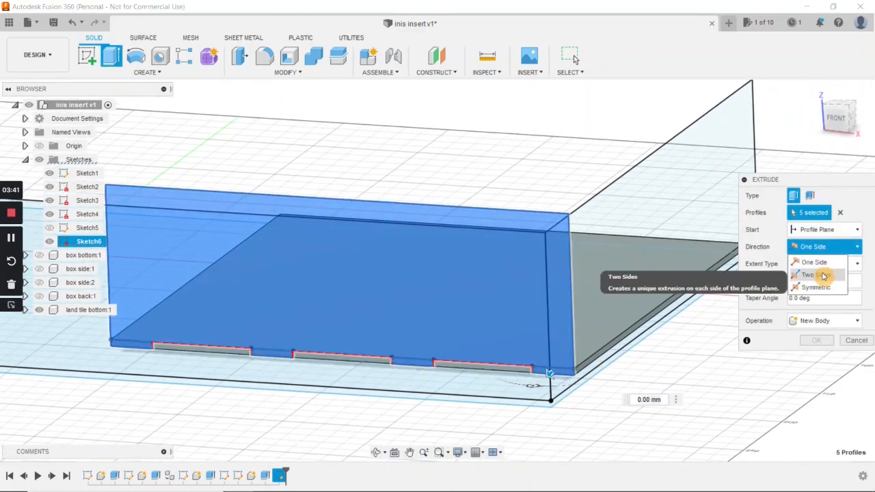
left_click(824, 275)
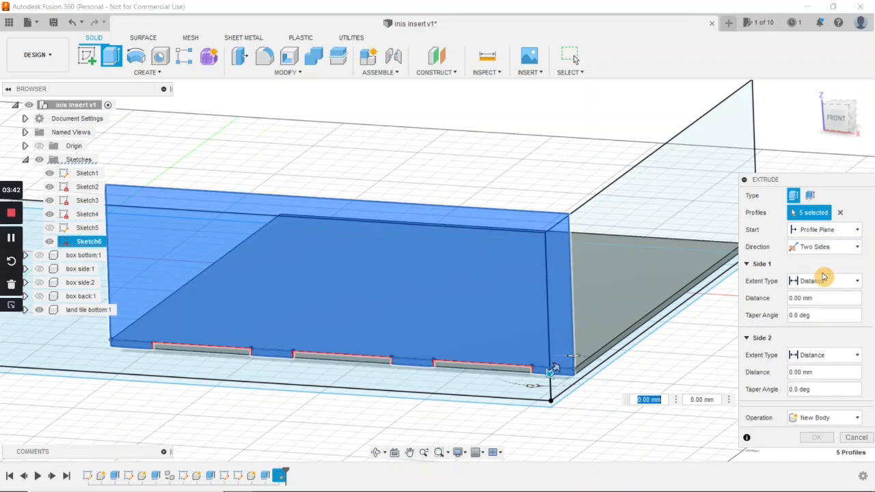
left_click(829, 418)
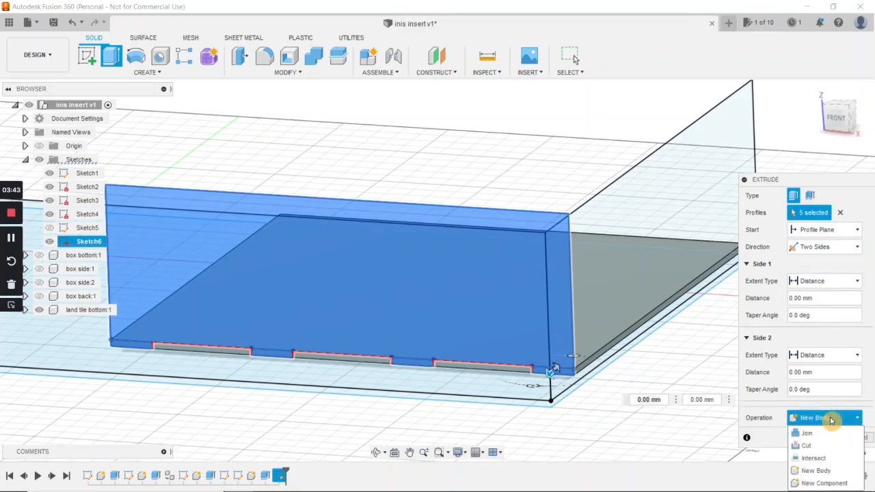
left_click(827, 483)
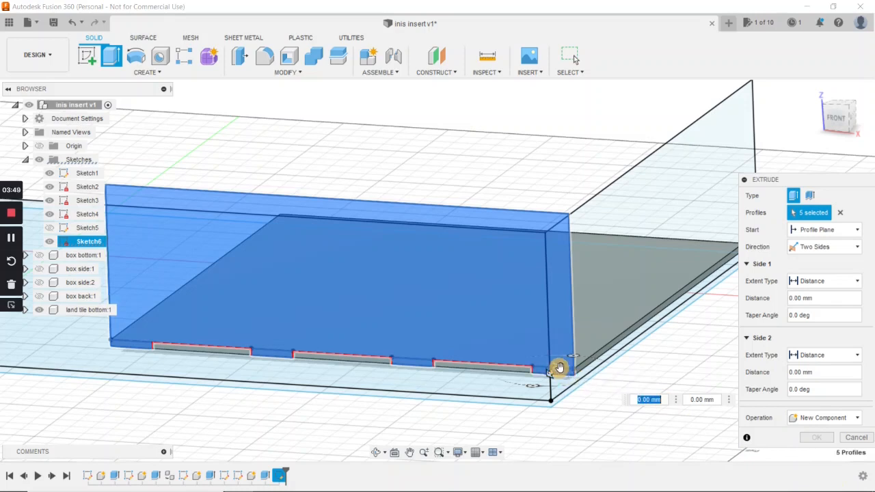
key("Return")
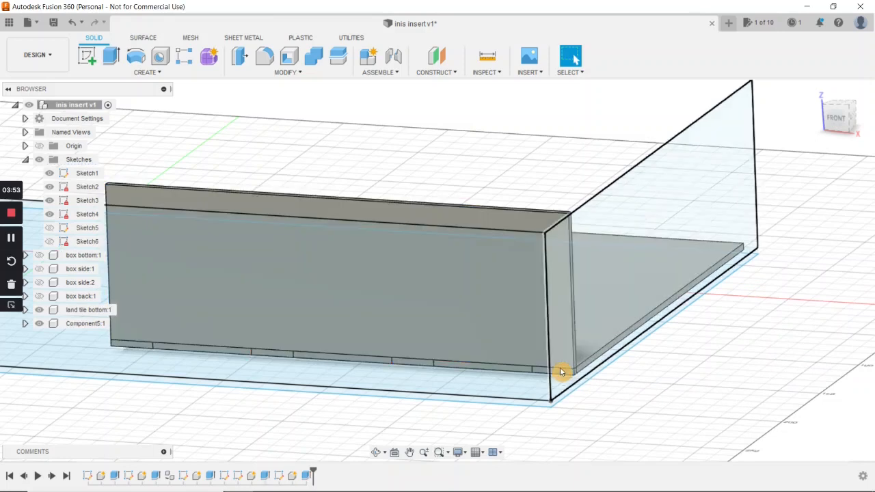
Rename the new side panel component as land tile side 1 and hide the visible sketches.
middle_click_drag(494, 396, 525, 374, "shift")
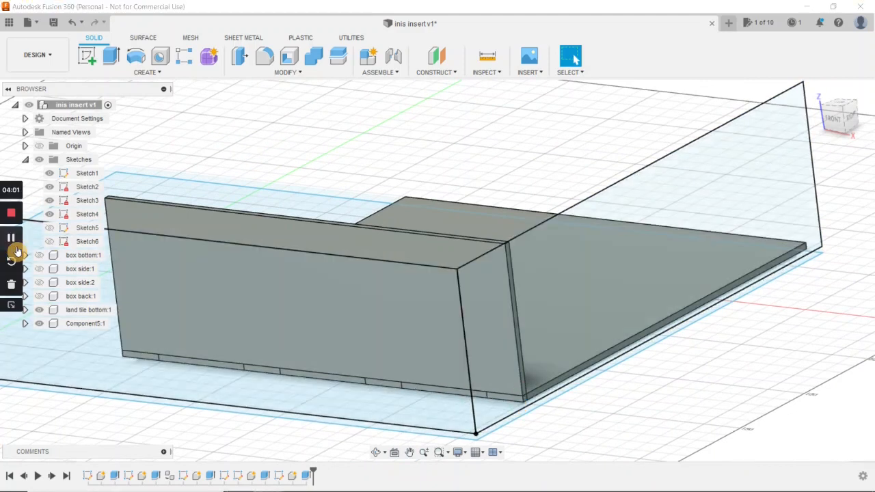
right_click(85, 326)
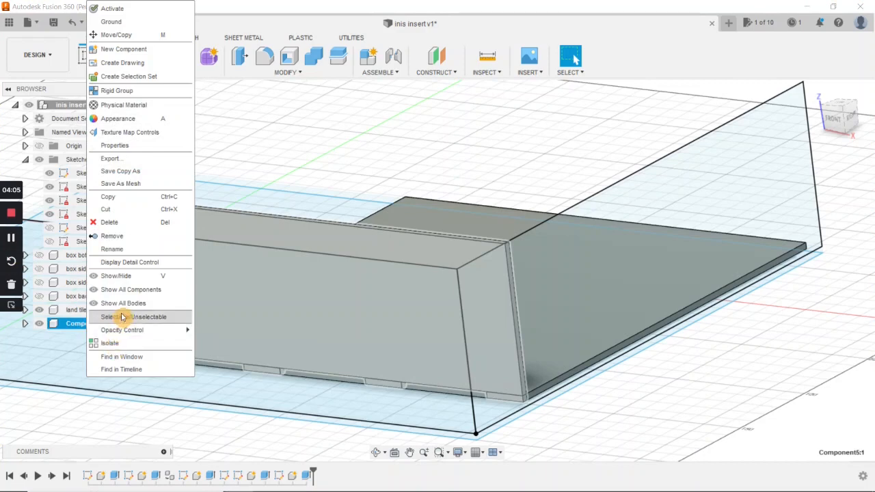
left_click(122, 249)
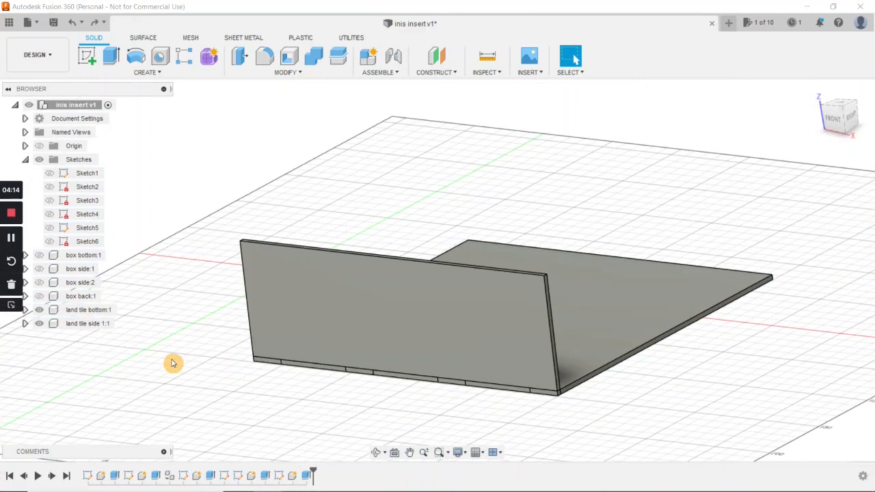
mouse_move(174, 362)
left_mouse_down()
mouse_move(167, 373)
mouse_move(162, 362)
left_mouse_up()
key("Escape")
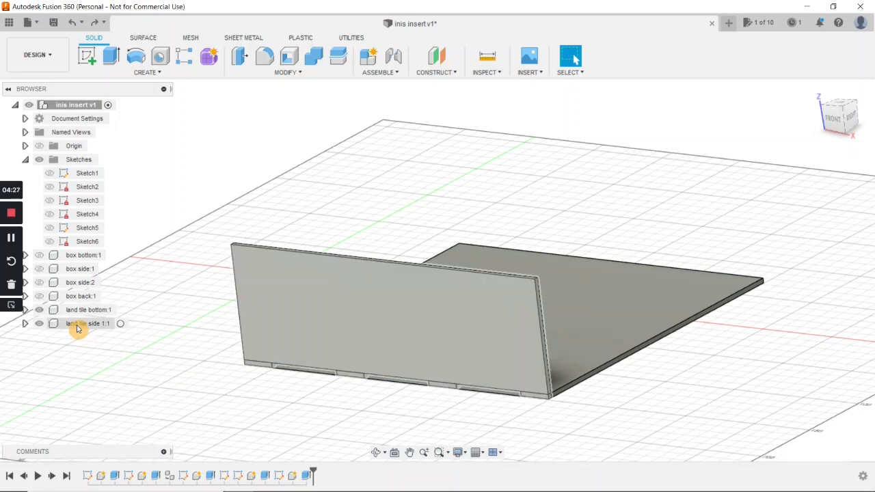
Copy the land tile side 1 component and paste it into the top-level assembly as a new independent component.
right_click(77, 328)
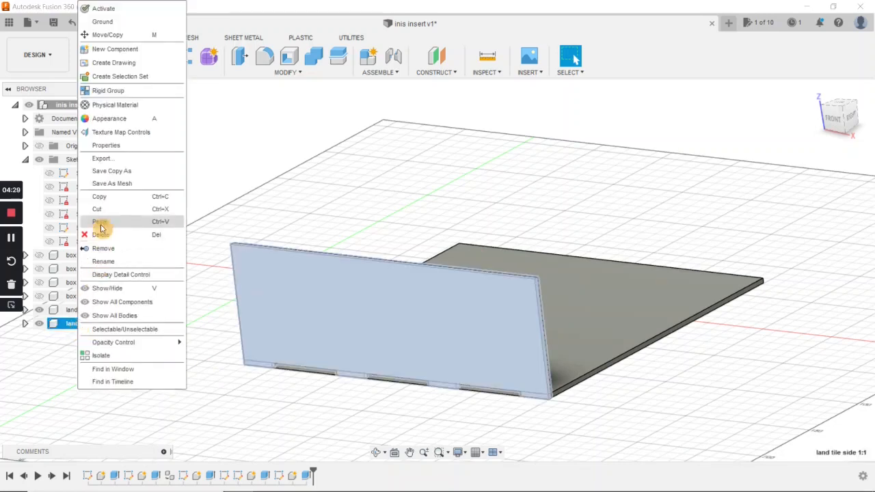
left_click(104, 201)
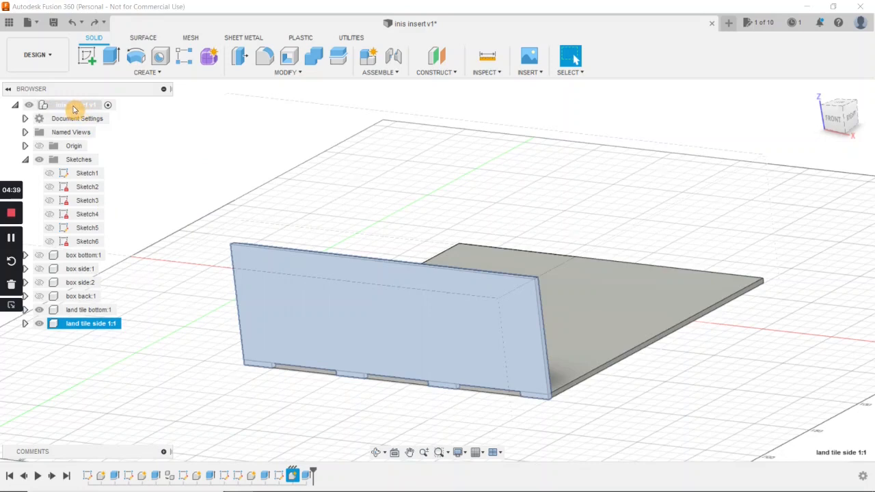
right_click(75, 109)
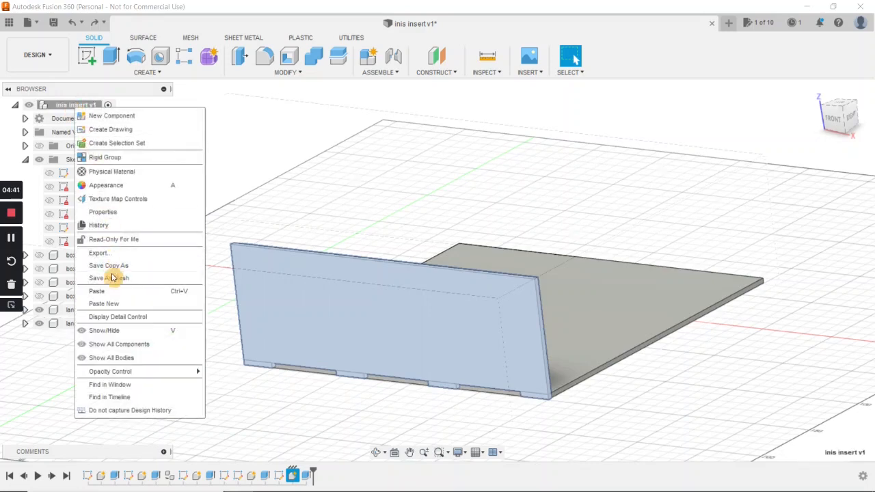
left_click(109, 305)
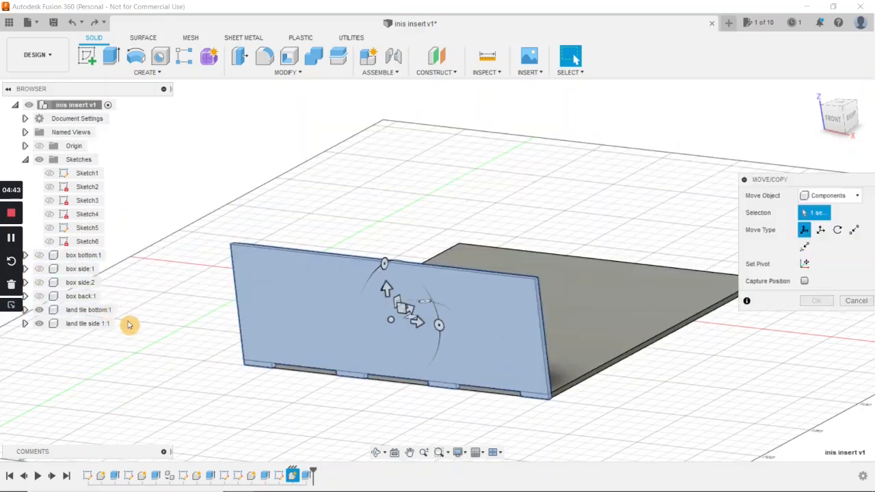
Move the pasted side panel 218 mm along Y to the opposite edge of the land tile bottom.
left_click_drag(406, 307, 575, 236)
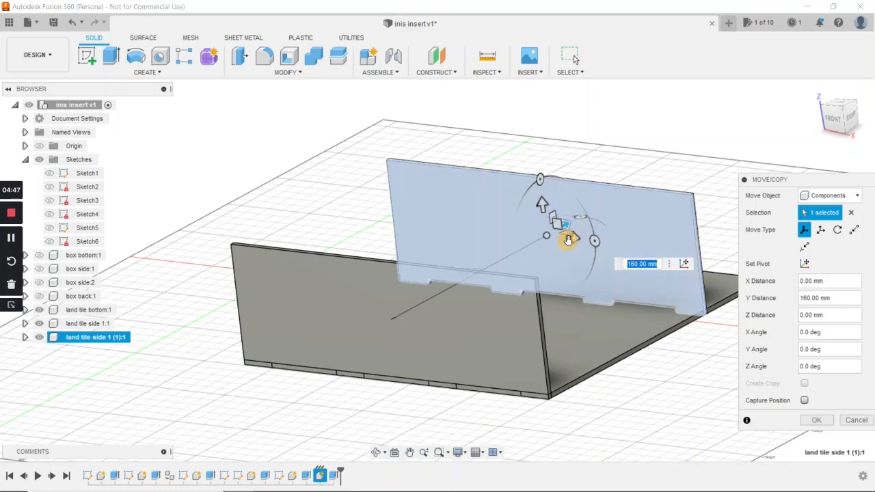
middle_click_drag(560, 314, 339, 340)
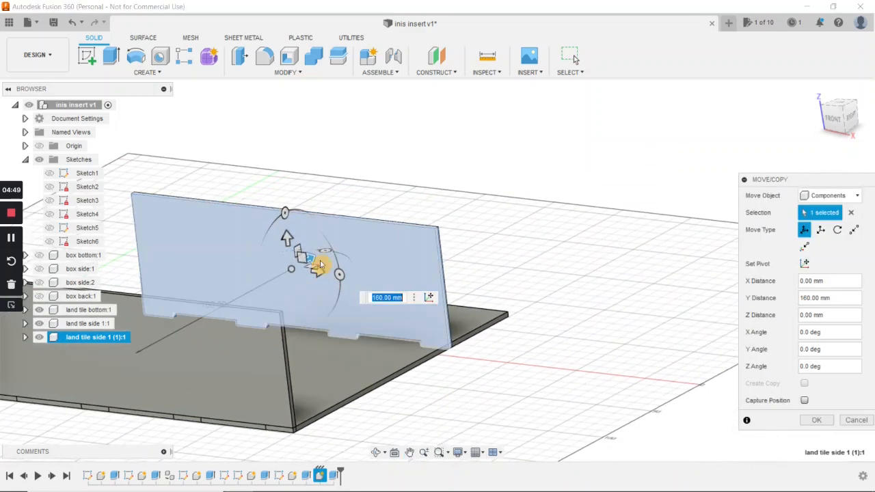
left_click_drag(306, 258, 369, 236)
middle_click_drag(383, 360, 334, 353, "shift")
middle_click_drag(371, 310, 367, 318, "shift")
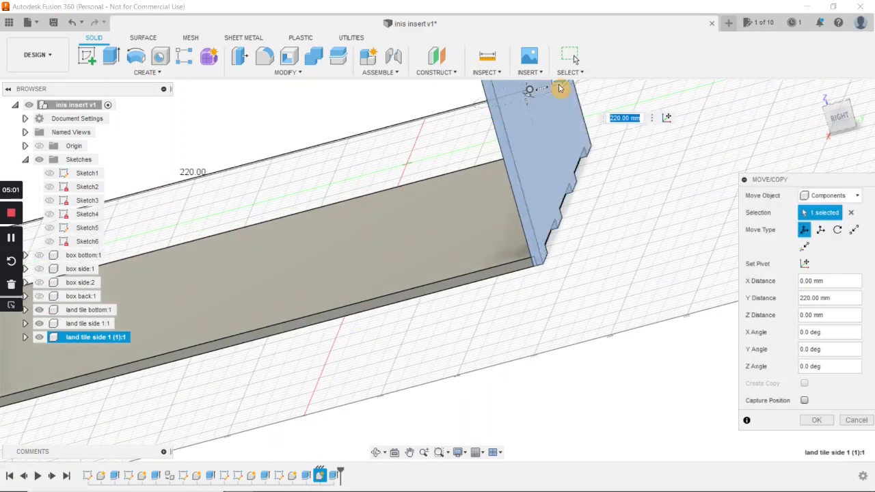
left_click_drag(554, 85, 550, 85)
middle_click_drag(550, 85, 503, 142, "shift")
left_click_drag(513, 143, 512, 124)
scroll(506, 188, "up", 2)
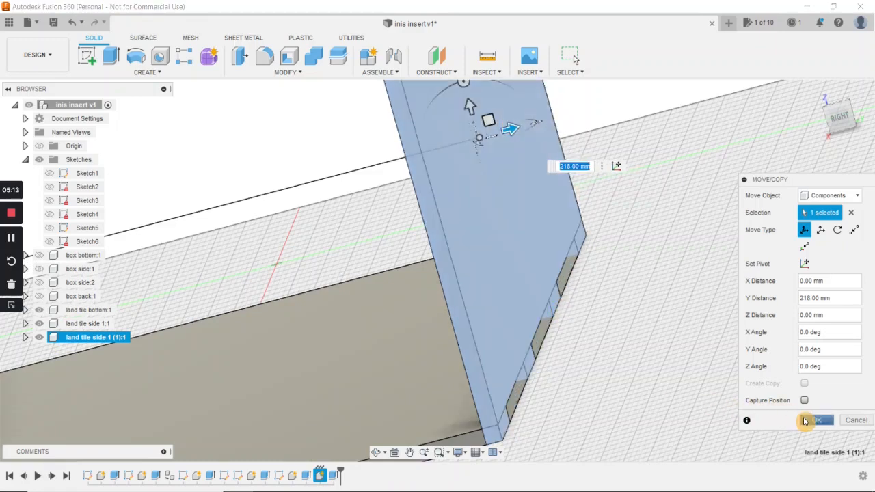
left_click(808, 421)
Rename the copied side panel component as land tile side 2 (1).
scroll(456, 363, "down", 3)
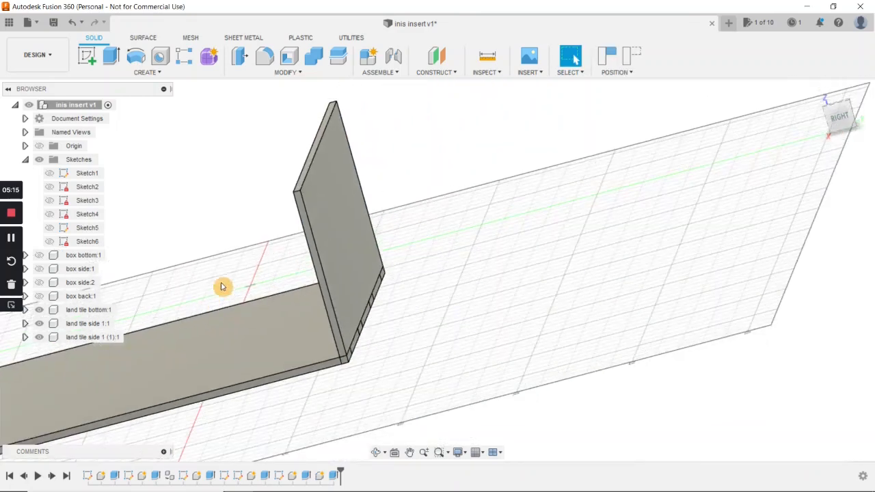
left_click(816, 92)
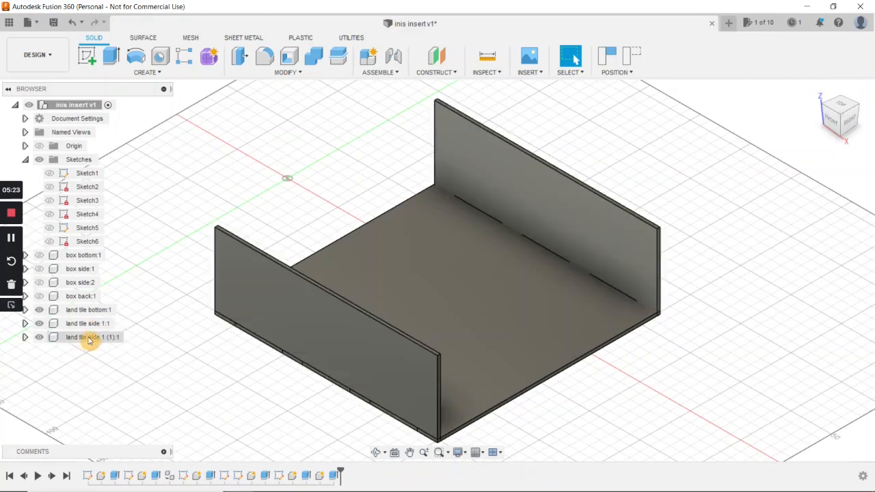
right_click(89, 338)
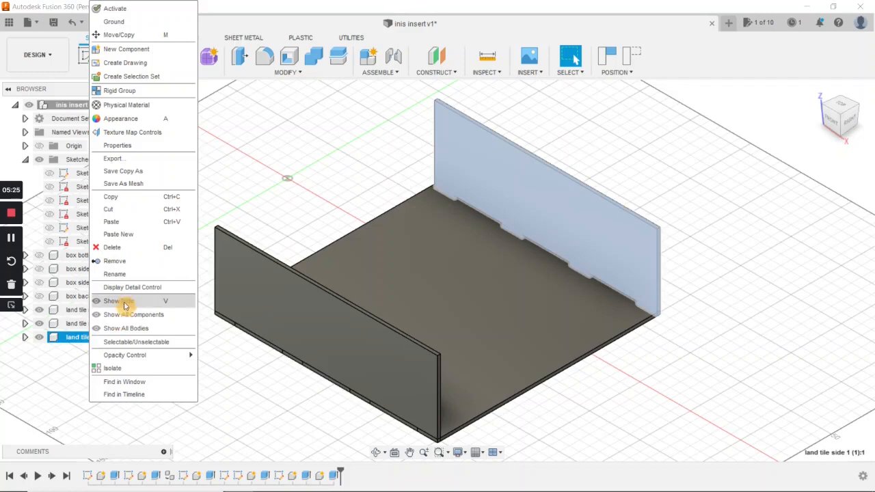
left_click(124, 276)
double_click(116, 336)
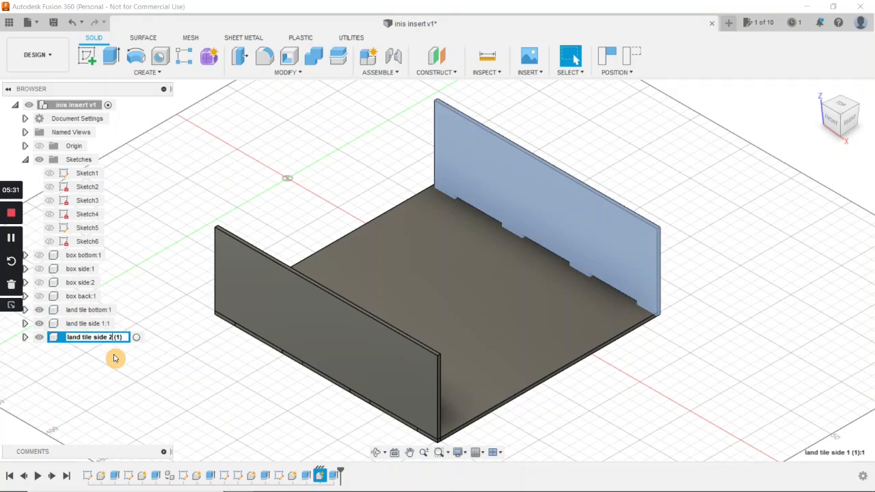
key("Return")
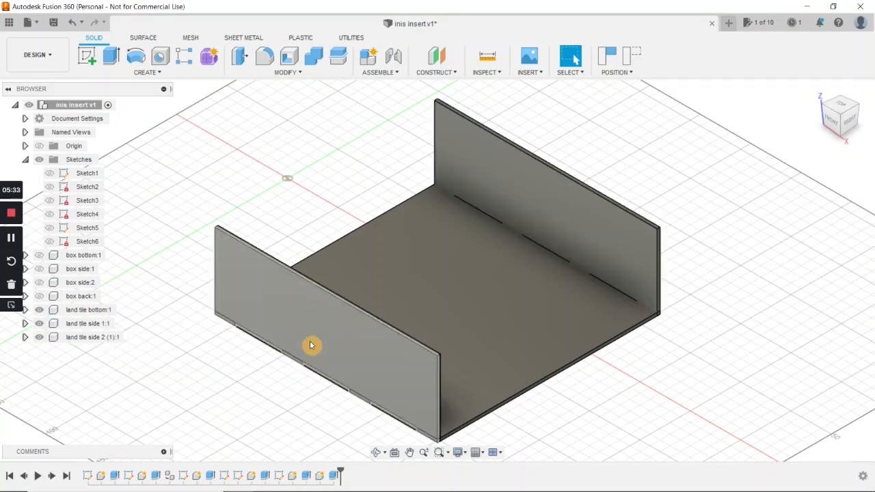
middle_click_drag(438, 321, 412, 289)
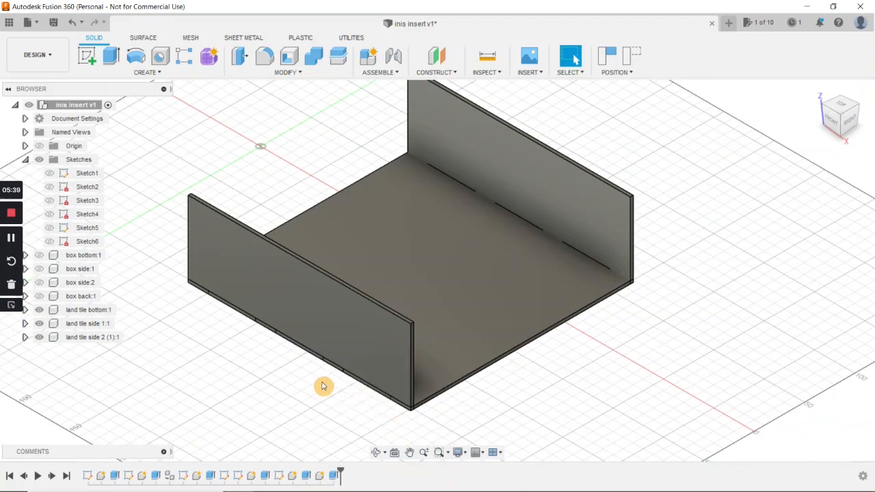
left_click(293, 312)
right_click(293, 312)
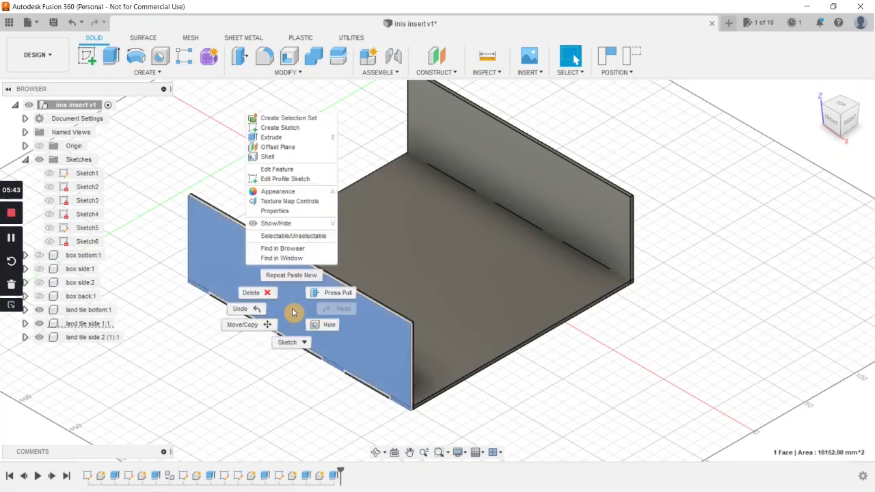
left_click(257, 331)
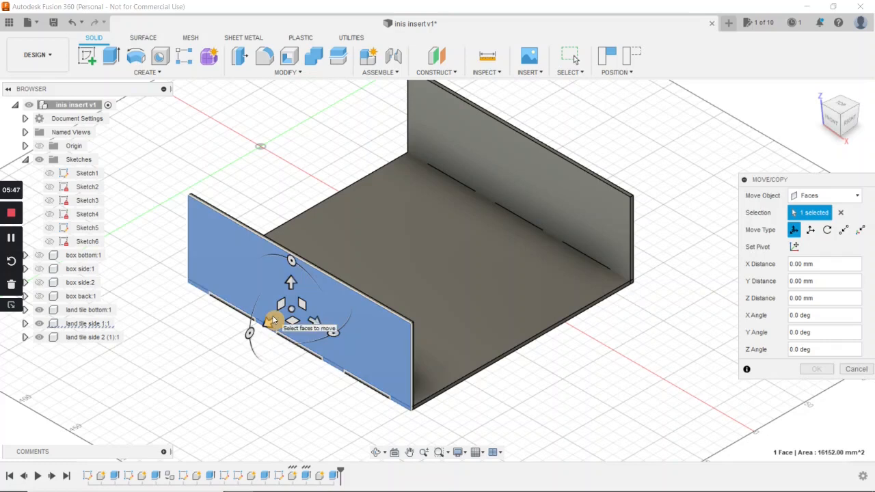
left_click(856, 199)
left_click(843, 206)
left_click(315, 314)
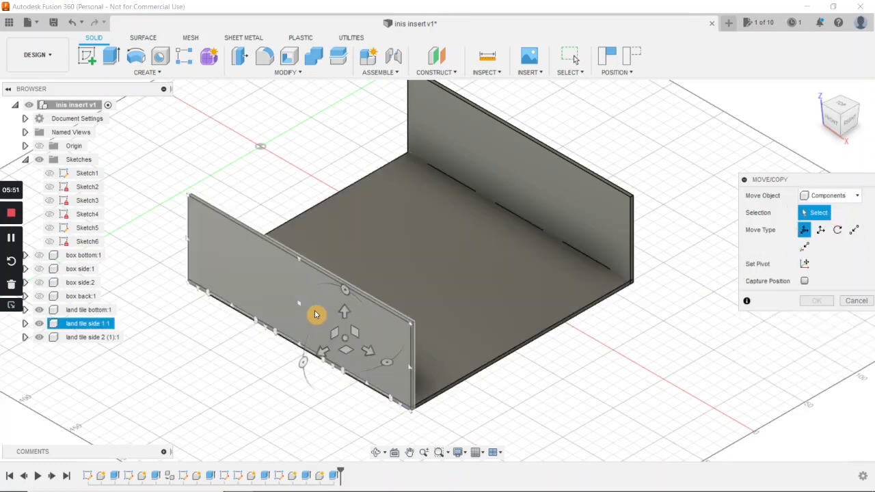
left_click(314, 314)
mouse_move(289, 328)
left_mouse_down()
mouse_move(226, 369)
mouse_move(281, 351)
mouse_move(318, 323)
mouse_move(202, 386)
mouse_move(255, 363)
mouse_move(307, 324)
mouse_move(295, 325)
left_mouse_up()
key("Escape")
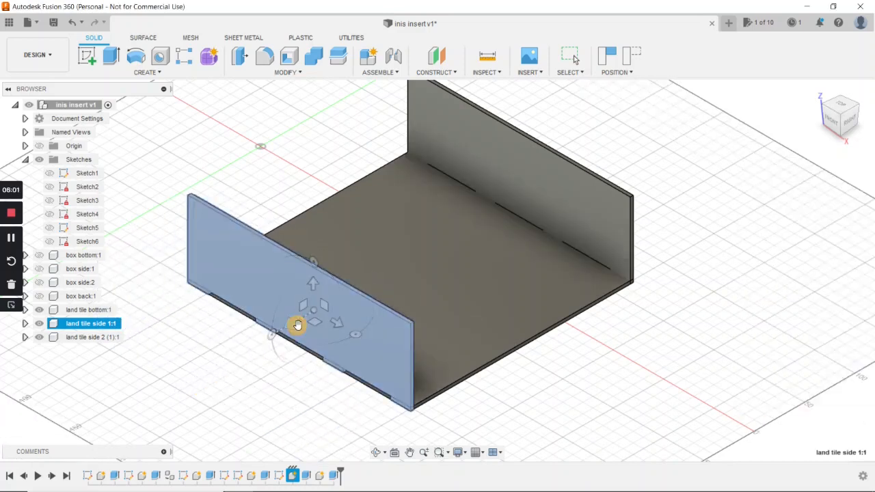
key("Escape")
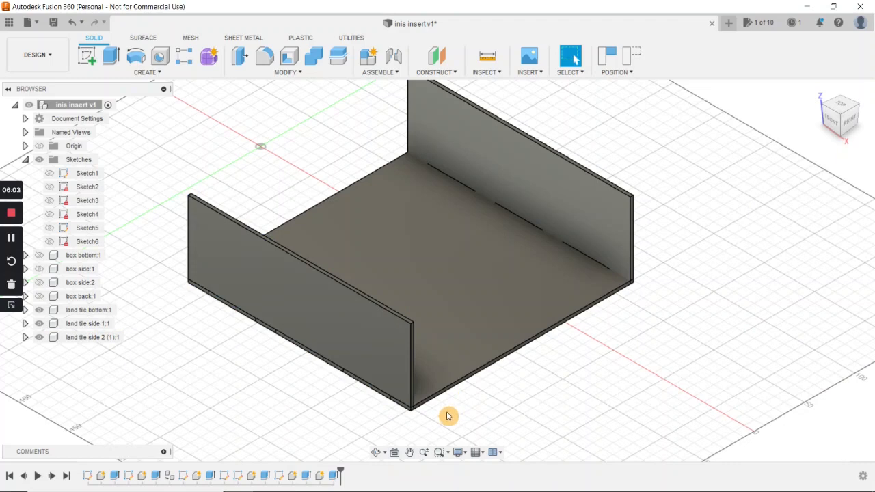
Capture the component positions and use Combine to cut land tile side 1 from the land tile bottom, keeping the tool body.
left_click(317, 59)
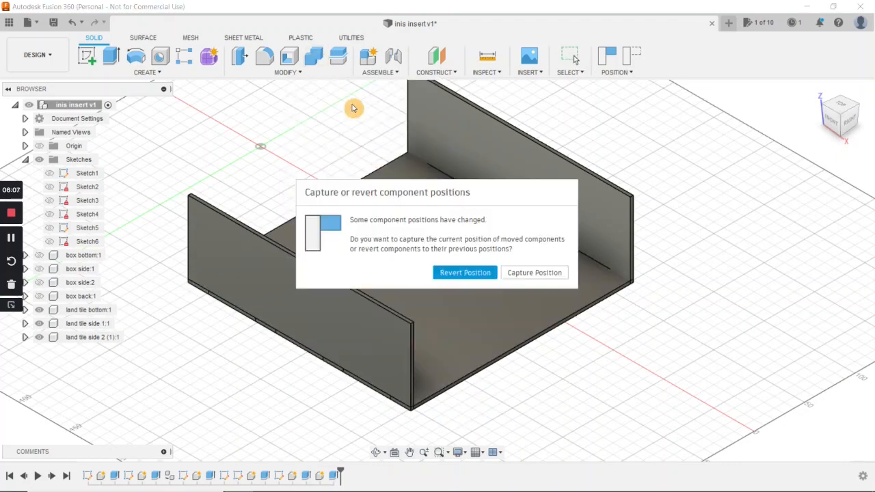
left_click(524, 273)
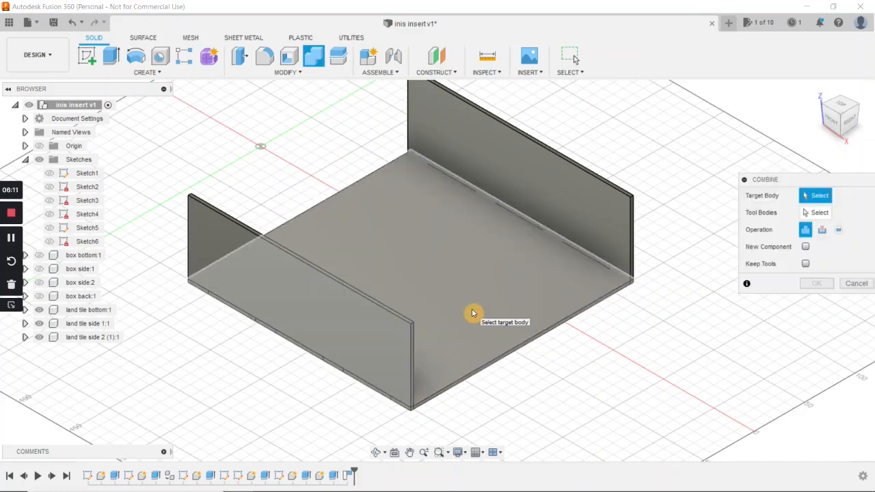
left_click(472, 313)
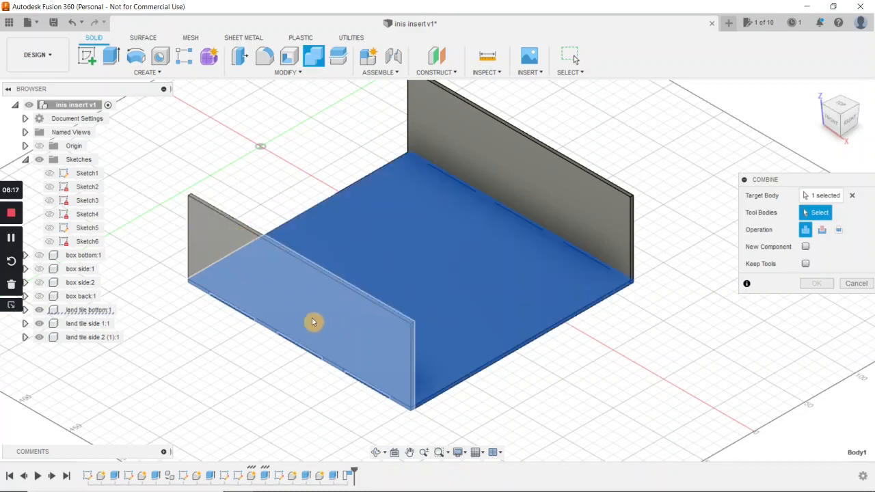
left_click(251, 273)
left_click(817, 213)
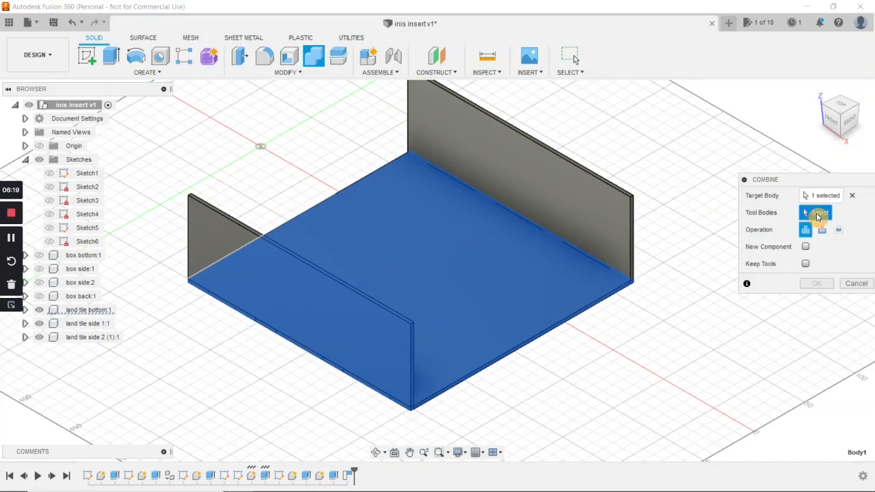
left_click(217, 246)
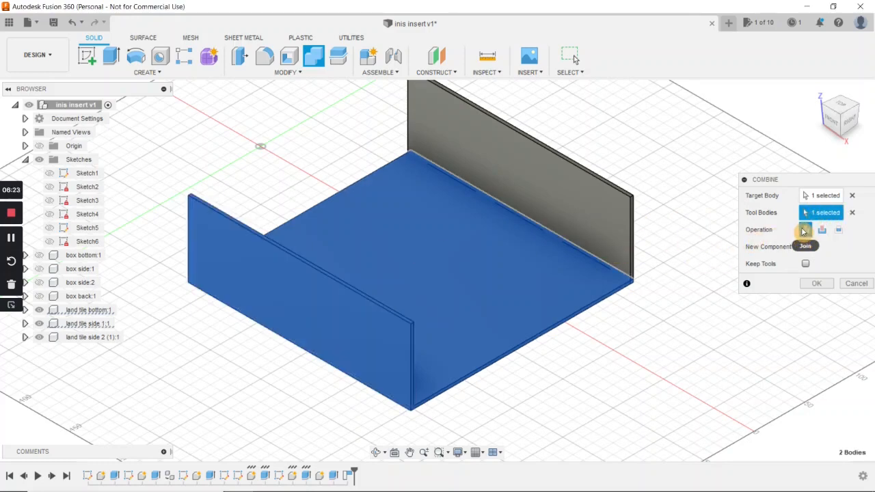
left_click(822, 230)
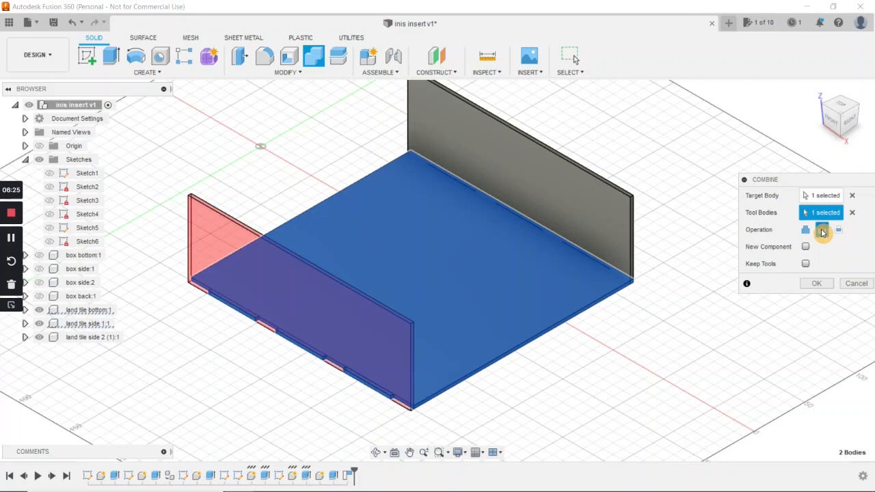
left_click(805, 264)
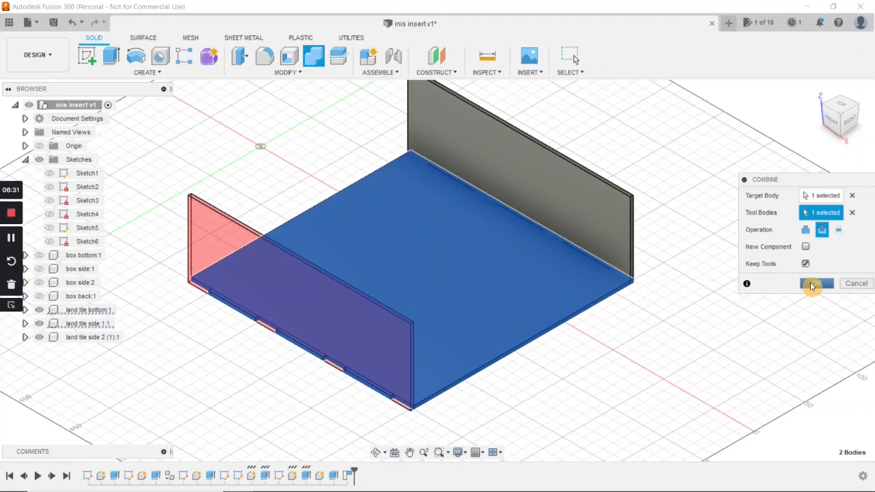
left_click(813, 284)
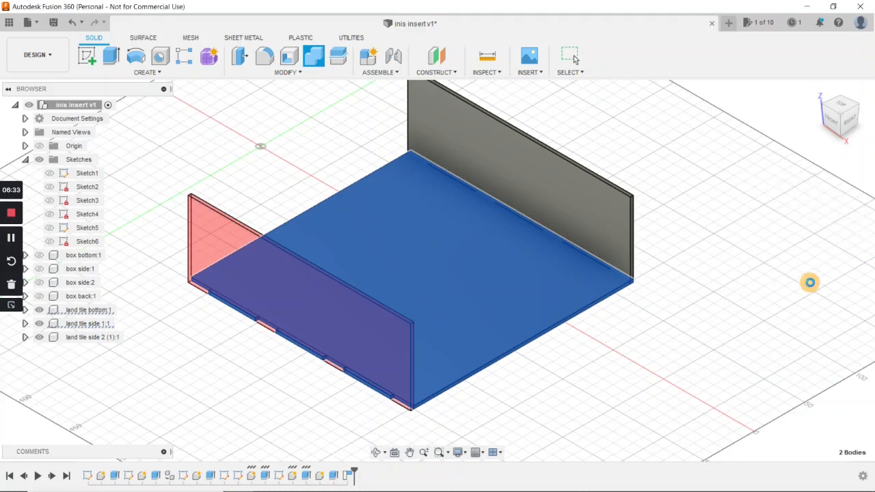
Cut land tile side 2 (1) from the land tile bottom with Combine, keeping the tool body.
left_click(319, 60)
left_click(452, 278)
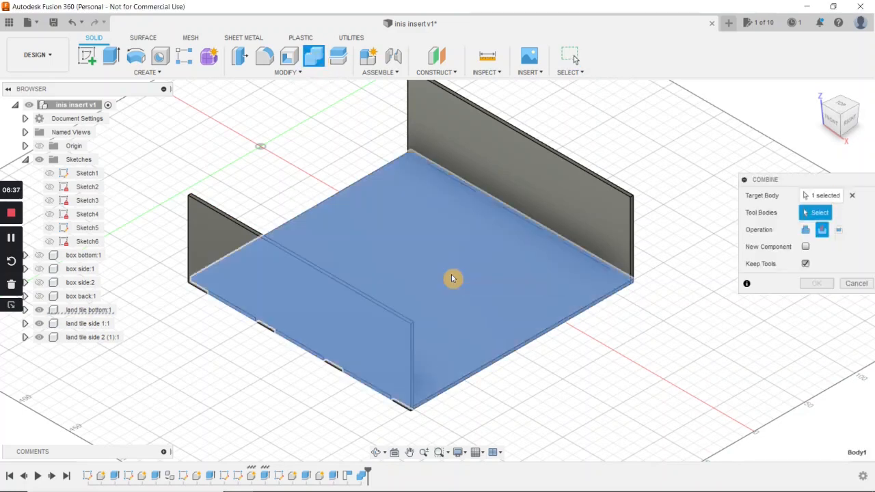
left_click(532, 196)
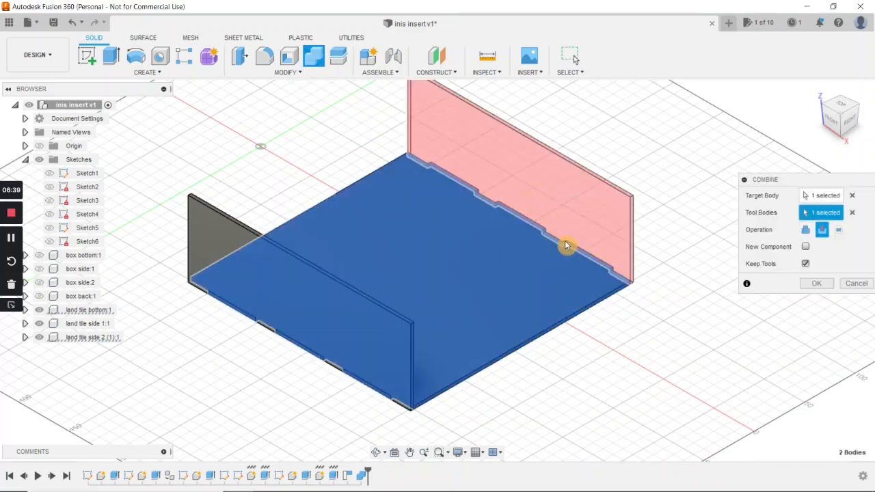
left_click(815, 284)
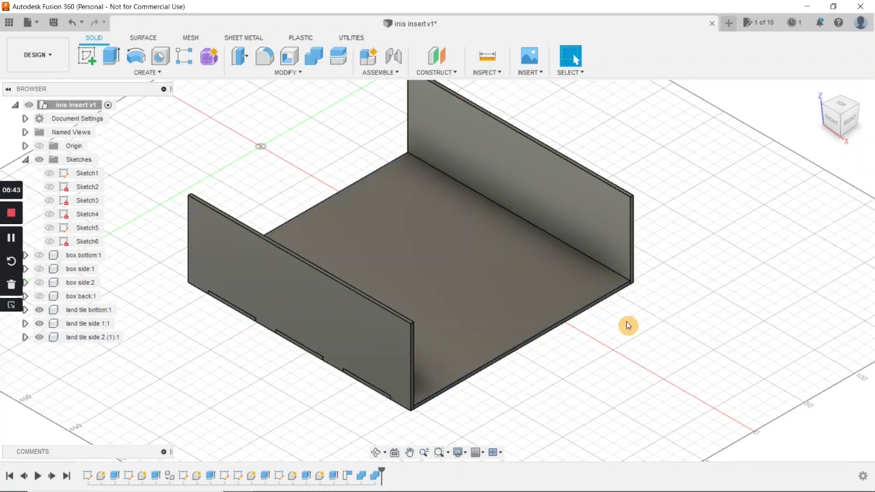
Lift the land tile side 1 body 60 mm to examine the notches in the bottom panel, and cancel the move.
key("m")
left_click(281, 297)
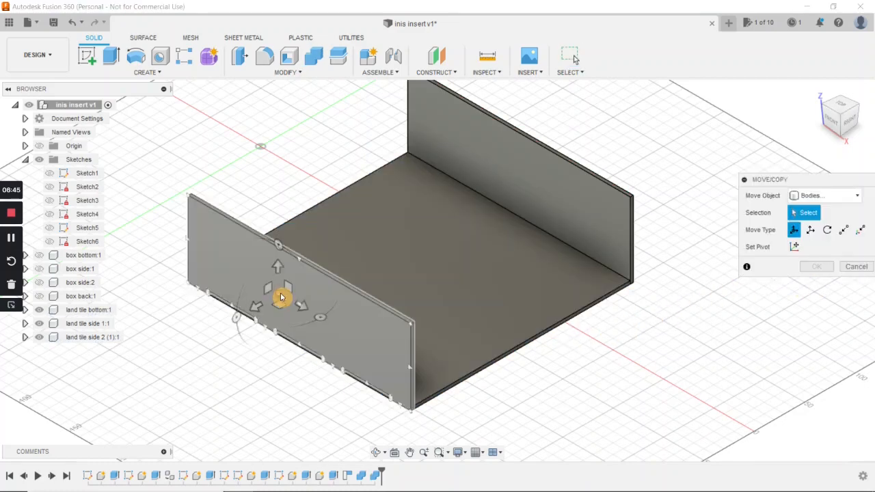
left_click(280, 297)
left_click_drag(279, 269, 289, 199)
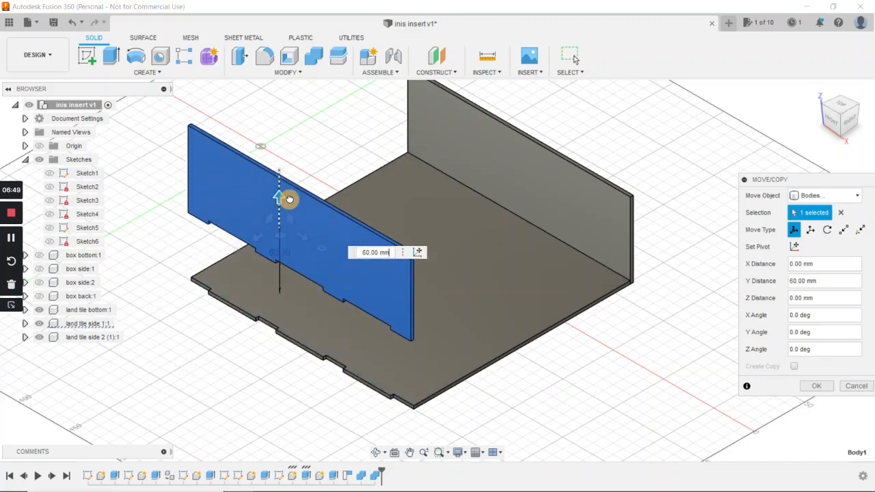
key("Escape")
key("Escape")
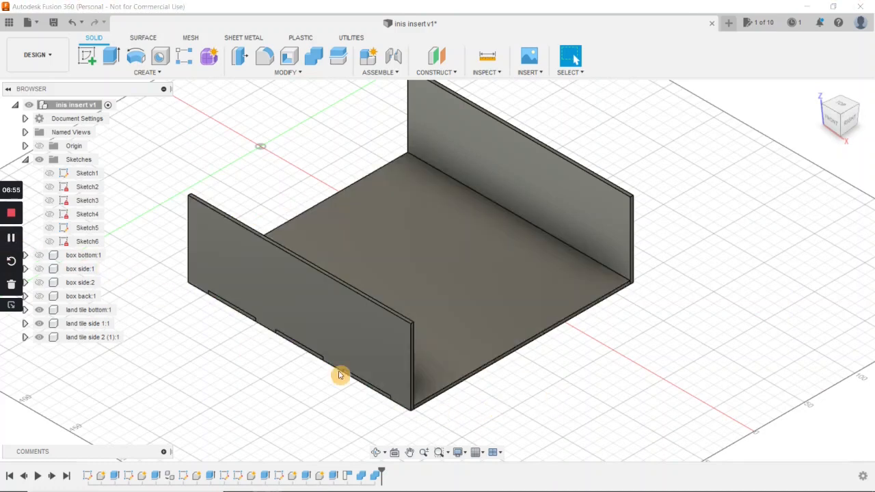
Sketch a rectangle on the land tile bottom's end face, spanning between the side panels from the bottom's upper edge to the sides' top.
middle_click_drag(348, 381, 308, 378)
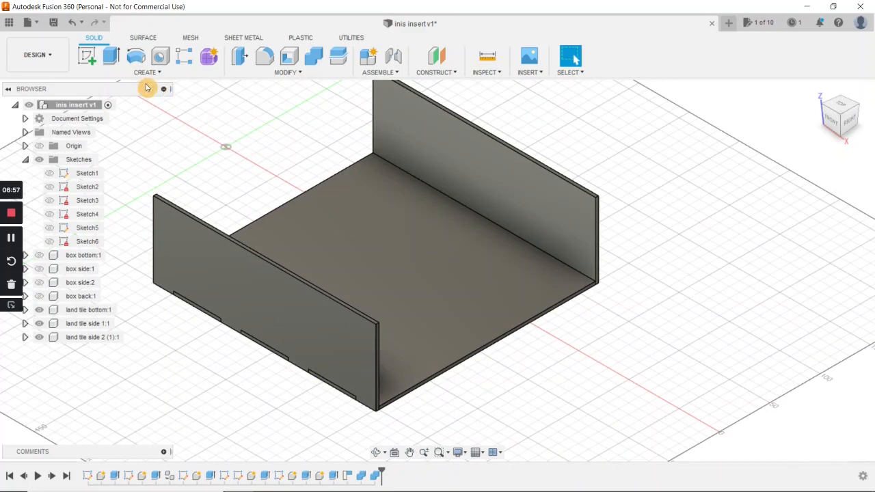
left_click(88, 58)
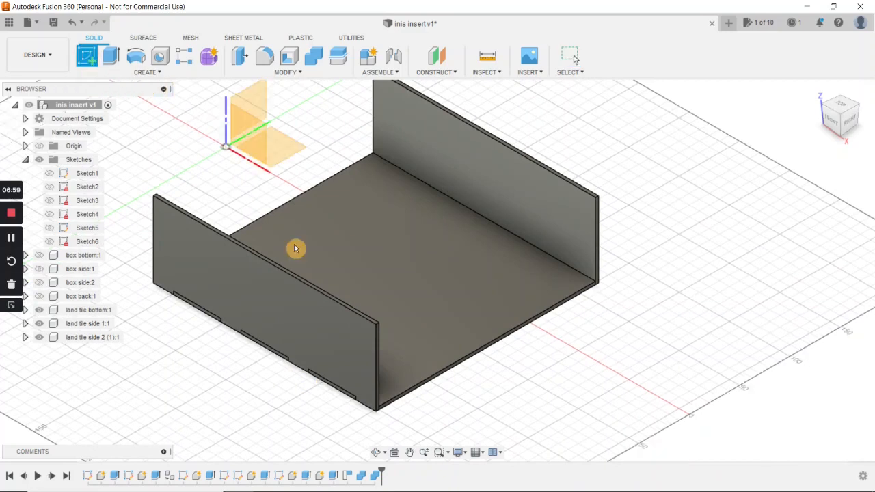
left_click(851, 127)
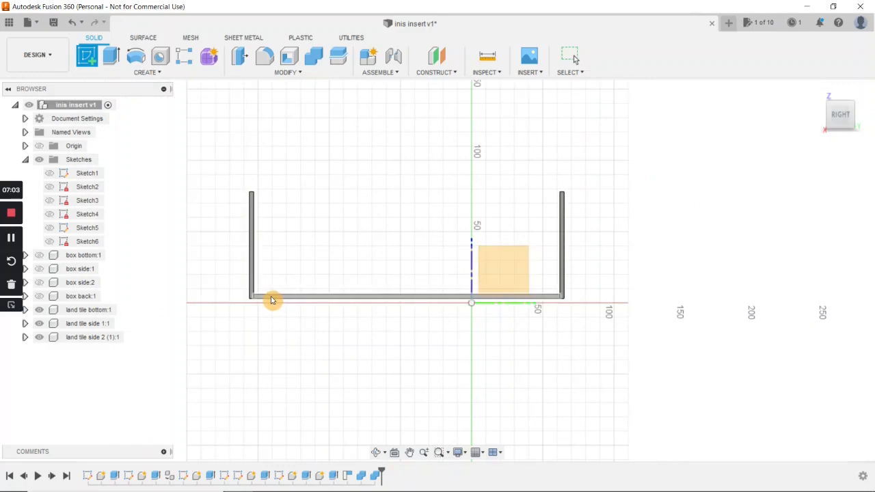
left_click(271, 301)
mouse_move(272, 298)
middle_mouse_down()
mouse_move(269, 355)
mouse_move(283, 388)
middle_mouse_up()
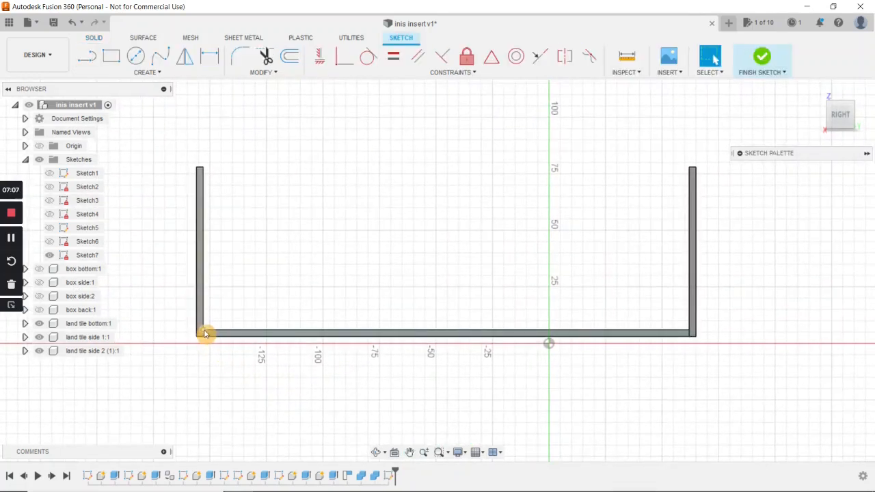
key("r")
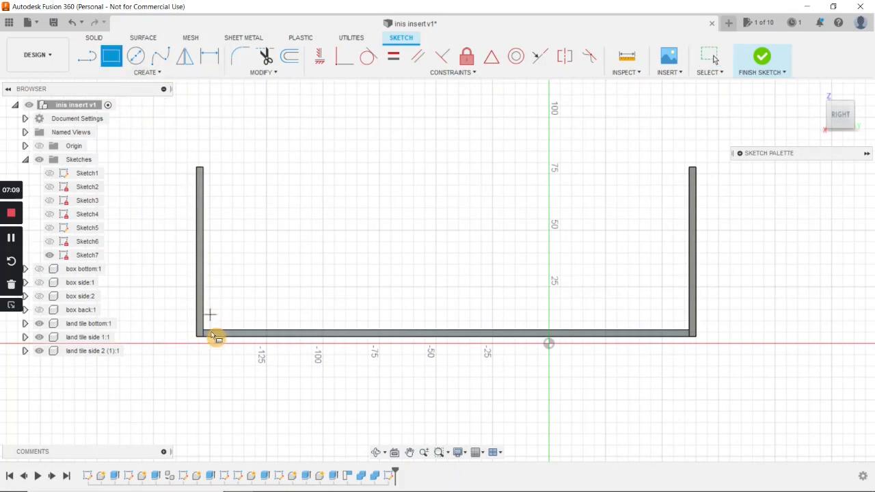
left_click(203, 330)
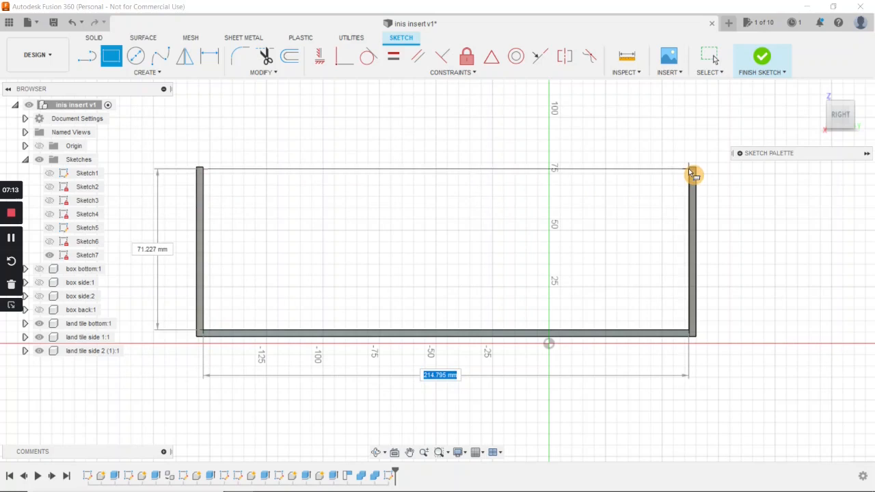
scroll(691, 171, "up", 7)
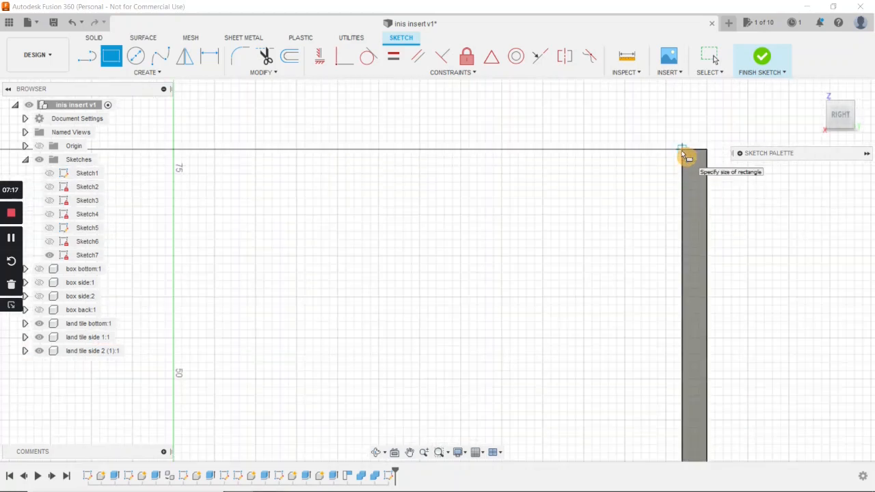
left_click(683, 151)
Draw a 20 by 3 mm tab rectangle below the large rectangle, starting at its lower corner beside land tile side 1.
scroll(572, 250, "down", 8)
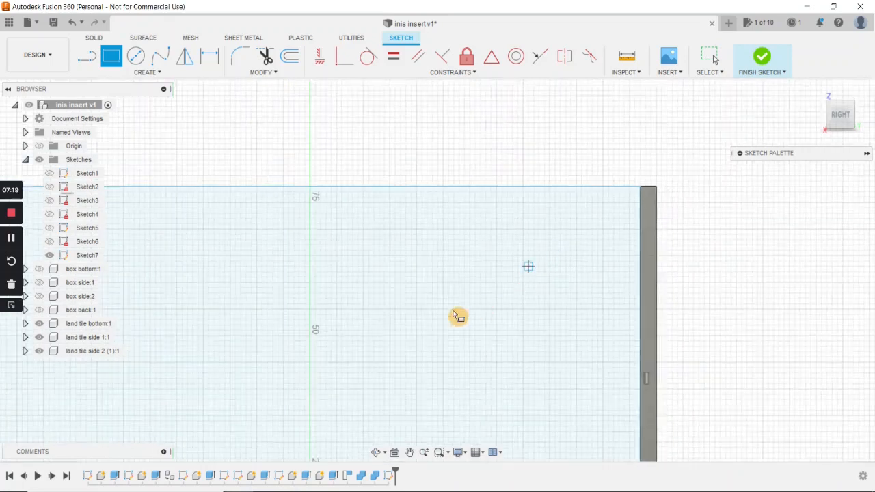
mouse_move(293, 314)
middle_mouse_down()
mouse_move(399, 309)
mouse_move(431, 319)
middle_mouse_up()
scroll(406, 318, "up", 1)
middle_click_drag(349, 346, 410, 312)
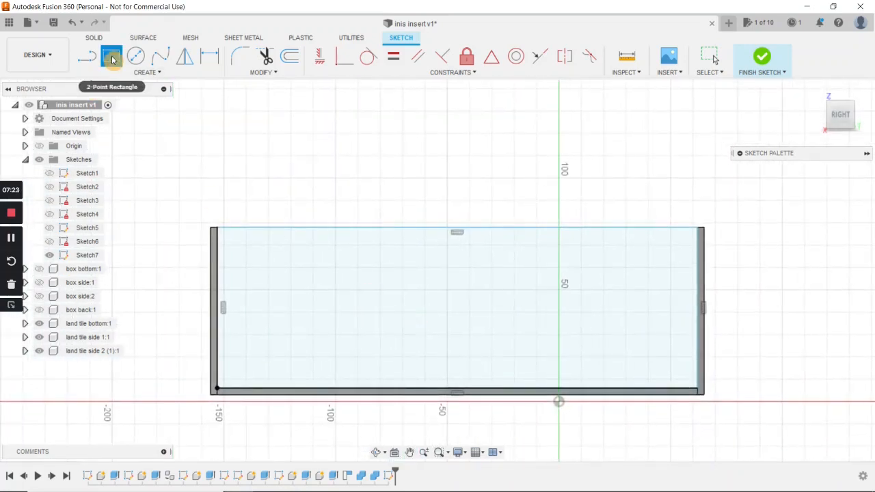
left_click(227, 394)
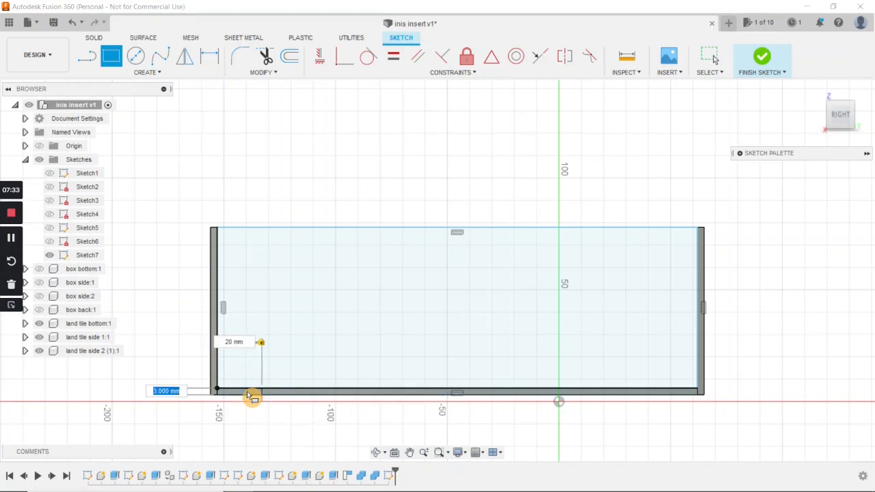
key("Return")
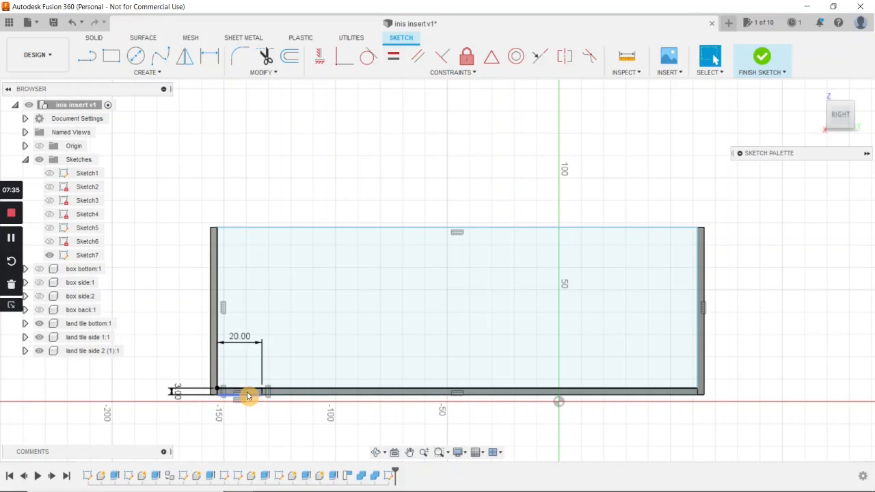
Pattern the tab rectangle's three open sides along the bottom edge with Rectangular Pattern: 4 instances over an extent of 195 mm.
left_click(159, 75)
left_click(140, 250)
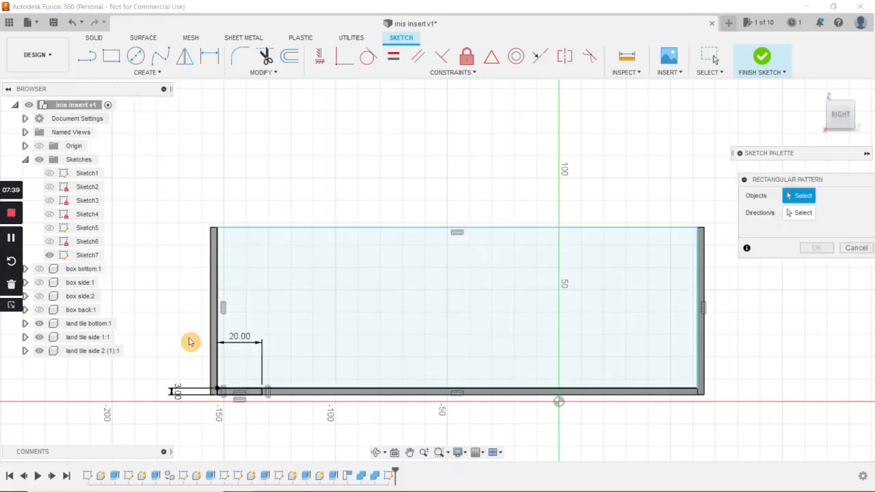
scroll(230, 404, "up", 3)
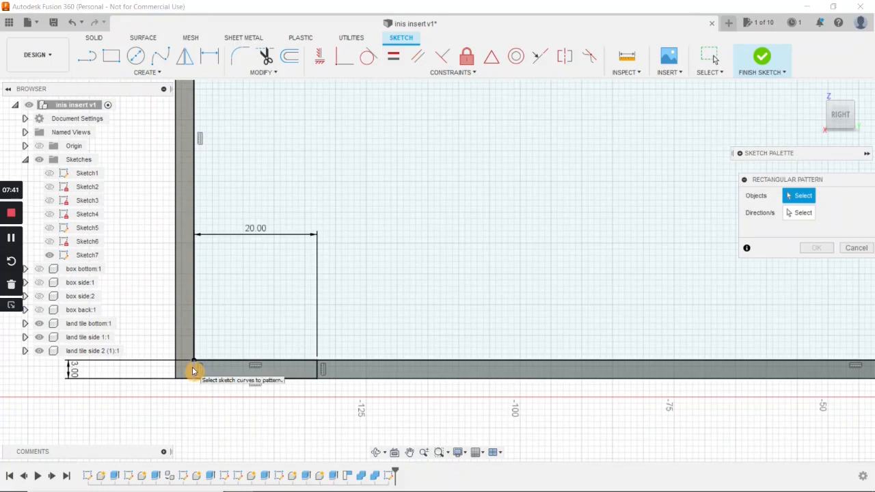
left_click(195, 371)
left_click(235, 378)
left_click(318, 372)
scroll(537, 407, "down", 3)
mouse_move(654, 417)
middle_mouse_down()
mouse_move(518, 408)
mouse_move(390, 416)
middle_mouse_up()
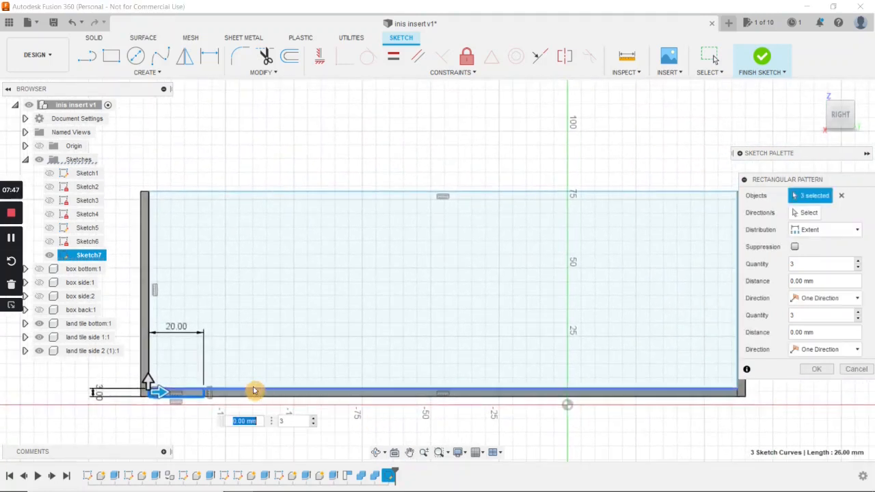
left_click_drag(164, 392, 698, 399)
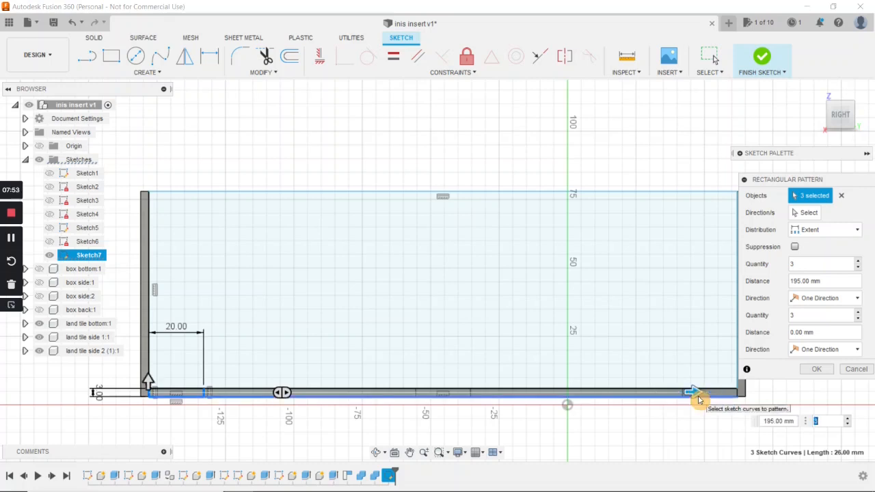
key("Return")
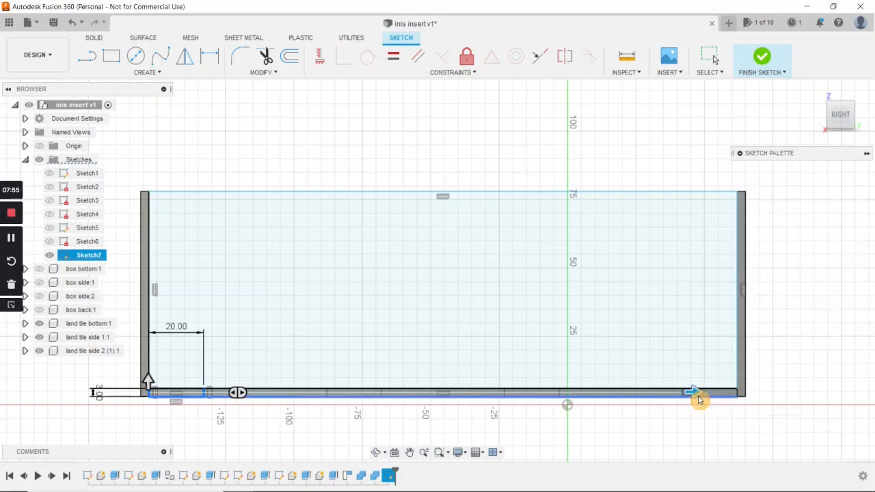
left_click(412, 275)
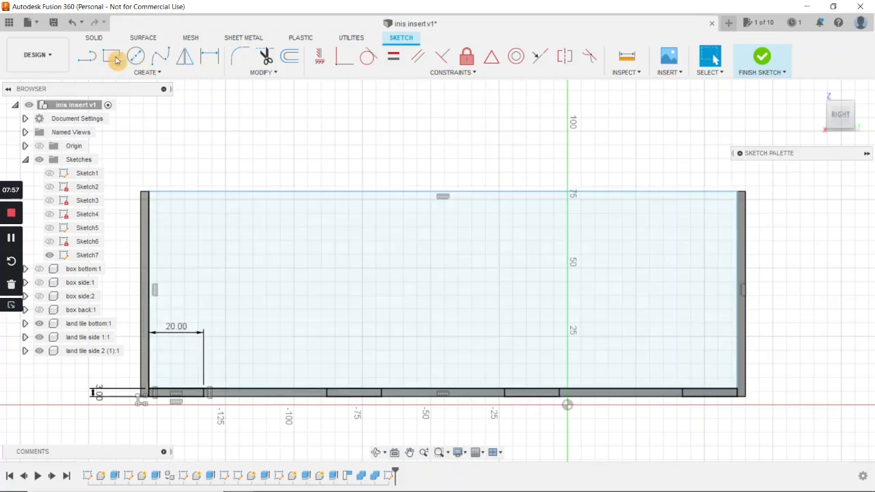
Draw a short vertical line straight down from the midpoint of the large rectangle's upper edge.
left_click(89, 59)
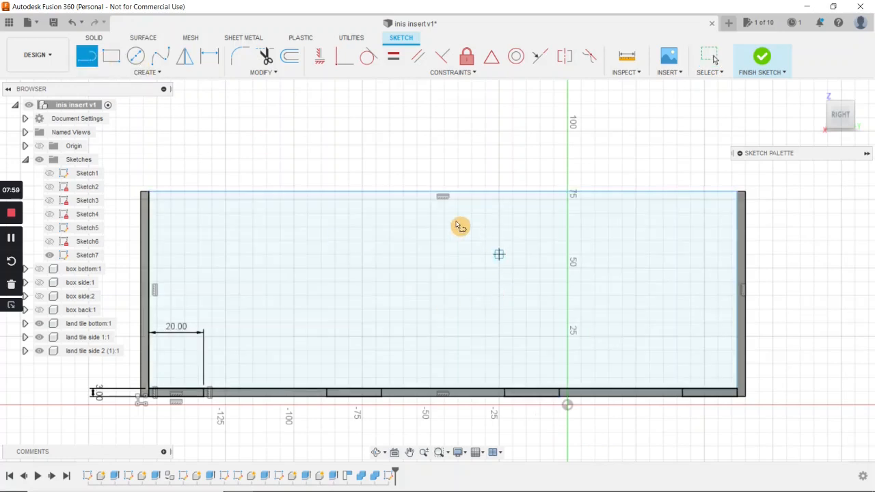
left_click(442, 194)
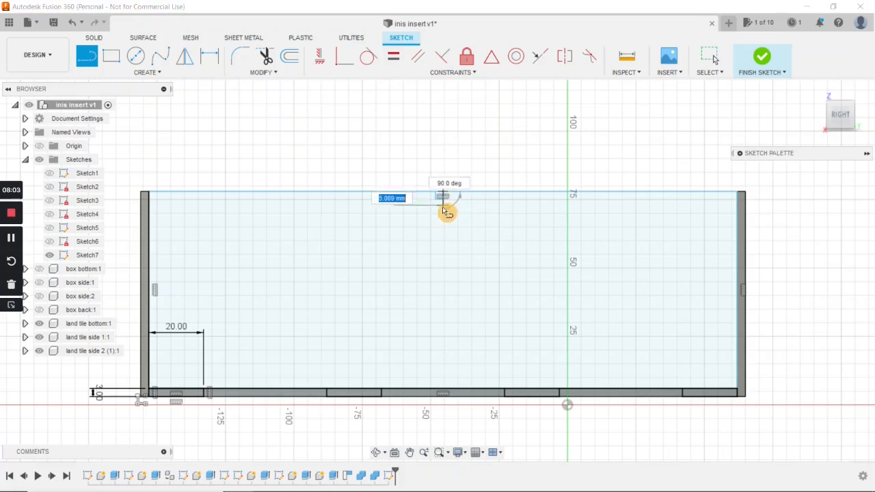
left_click(443, 226)
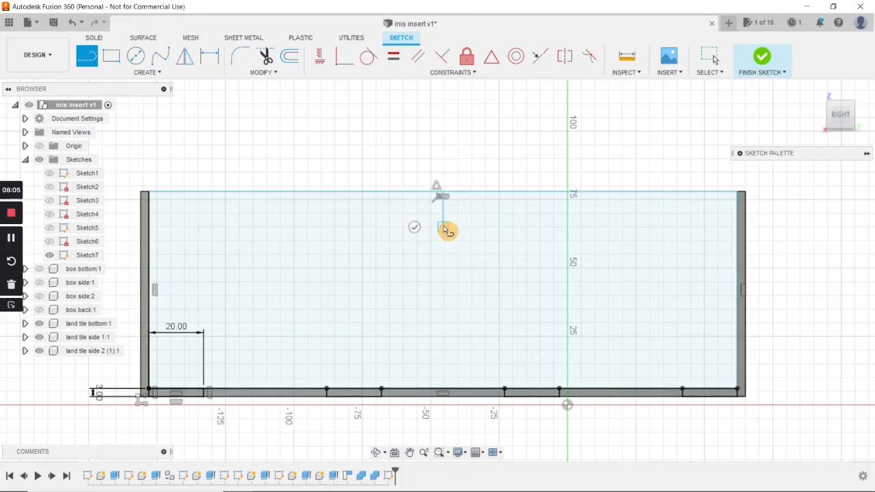
key("Escape")
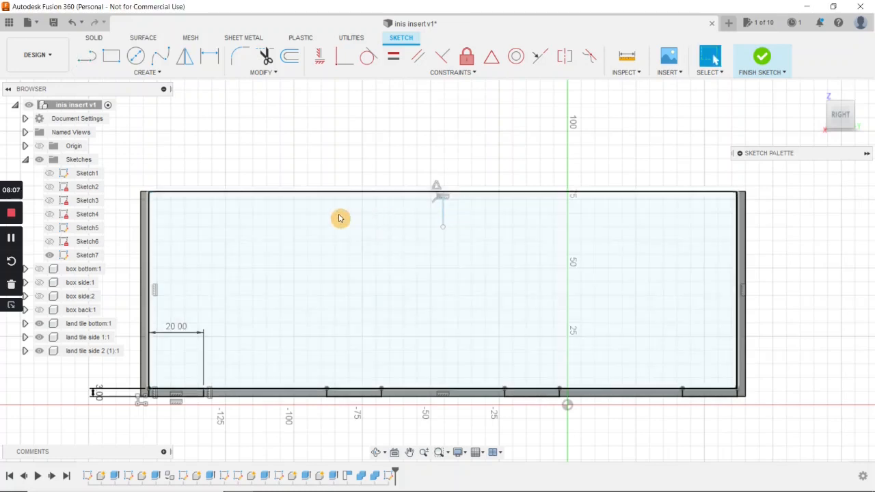
Draw a tab rectangle 3 mm wide and 15 mm tall outward from the large rectangle's upper corner, over land tile side 1's end face.
key("r")
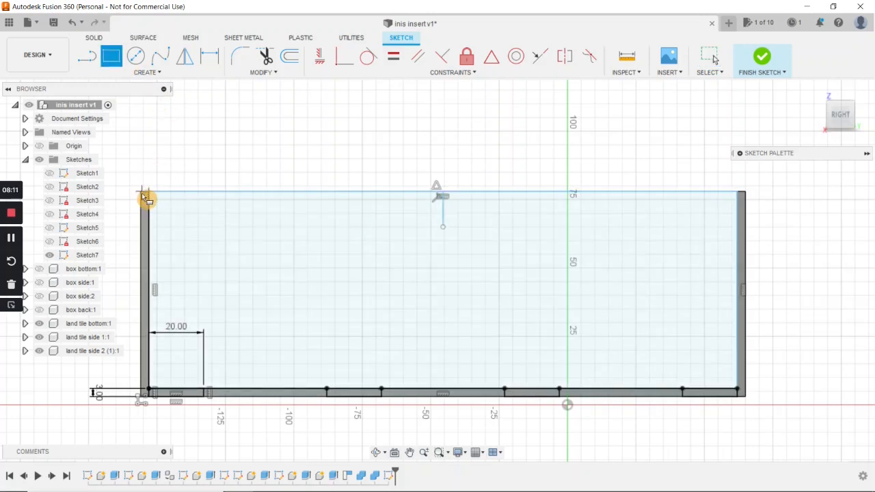
left_click(147, 194)
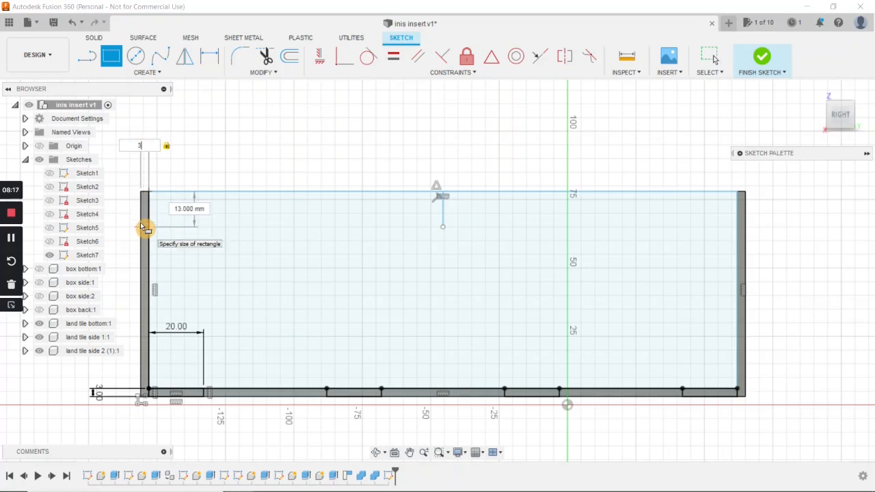
type("3")
key("Tab")
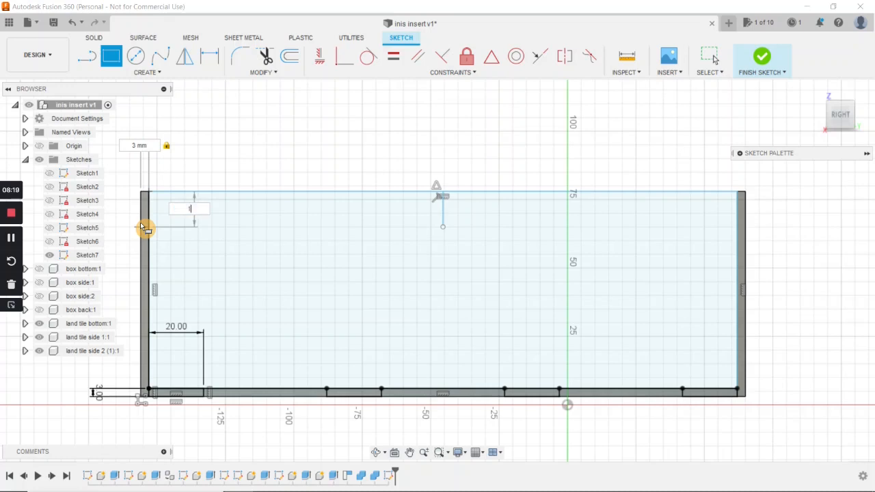
key("Return")
key("Escape")
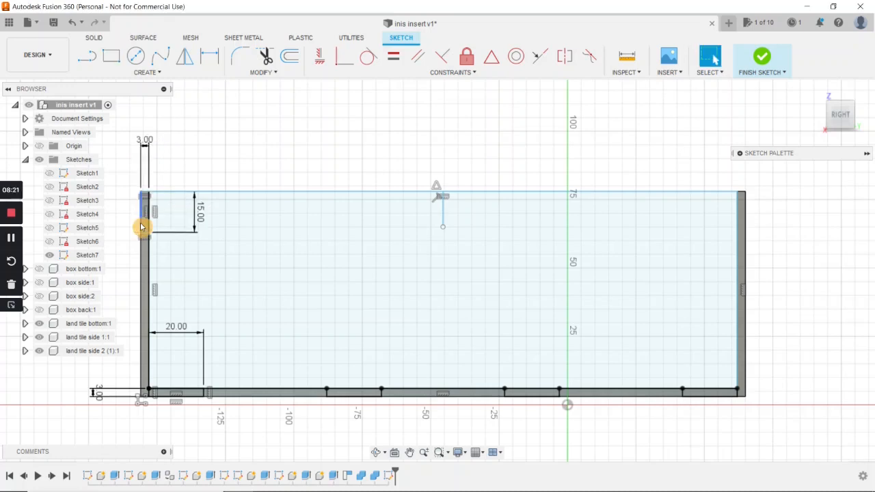
Pattern the side tab's three outer lines downward with Rectangular Pattern as 3 instances, the last one ending at the large rectangle's lower edge.
left_click(160, 73)
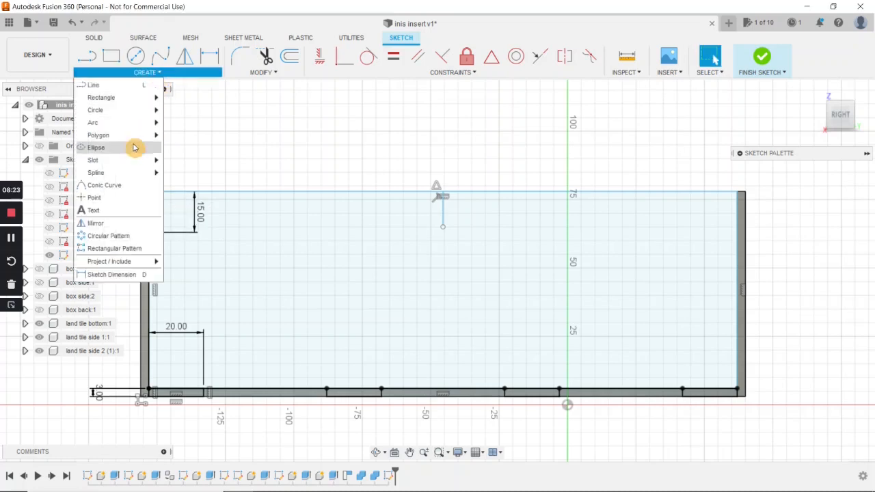
left_click(114, 248)
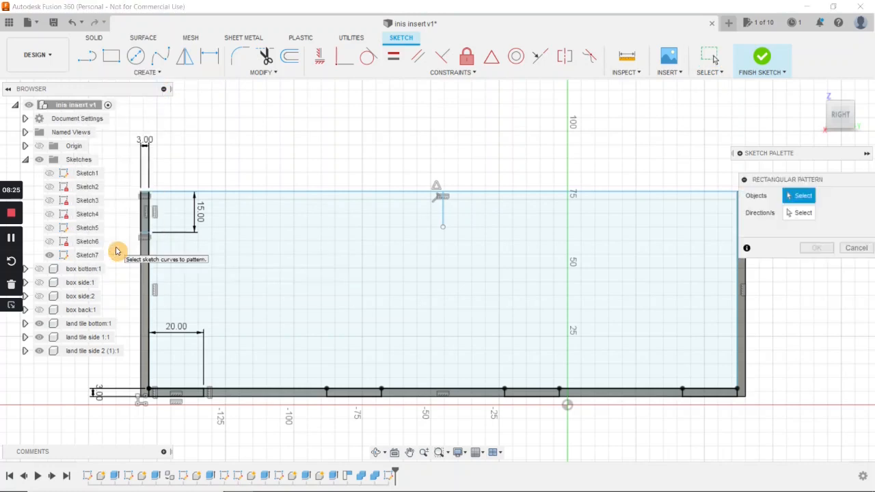
scroll(127, 241, "up", 2)
scroll(127, 240, "up", 2)
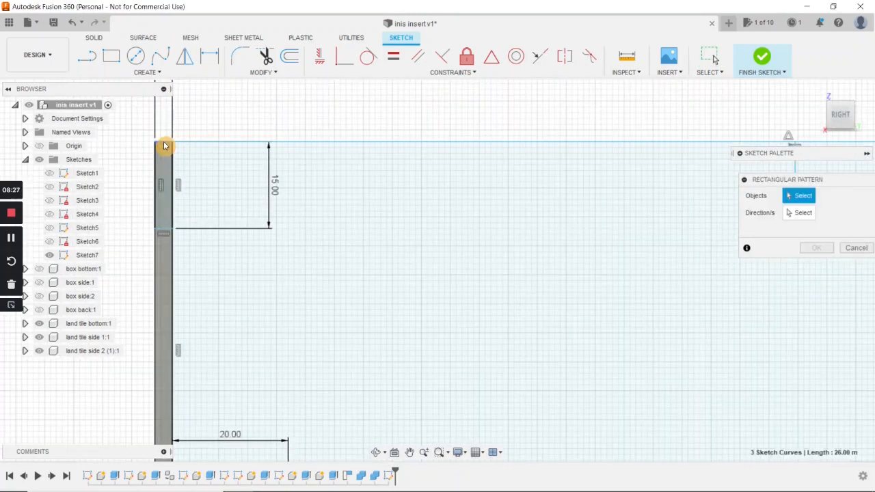
left_click(164, 146)
left_click(155, 180)
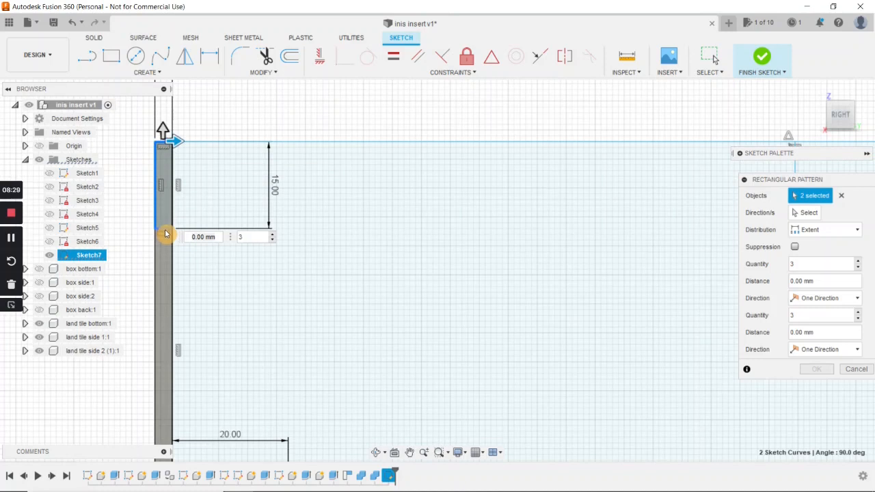
left_click(165, 229)
scroll(176, 314, "down", 2)
middle_click_drag(238, 314, 242, 252)
key("Tab")
left_click_drag(169, 130, 166, 360)
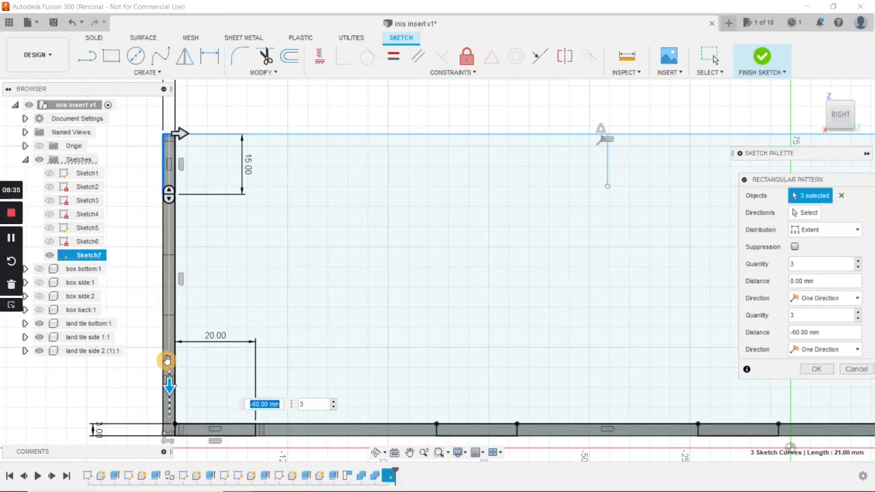
scroll(167, 361, "up", 3)
middle_click_drag(169, 407, 174, 303)
mouse_move(174, 291)
left_mouse_down()
mouse_move(176, 265)
mouse_move(177, 274)
left_mouse_up()
scroll(180, 292, "down", 4)
middle_click_drag(280, 197, 264, 233)
key("Return")
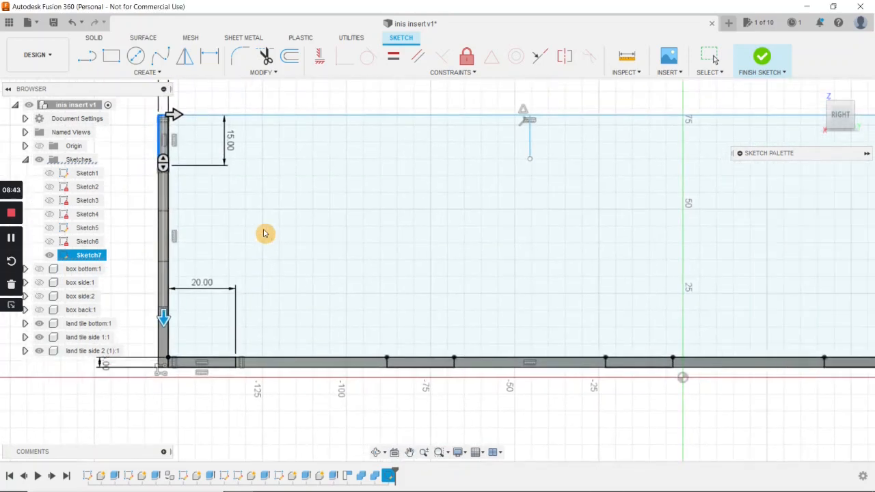
Mirror all three side tabs onto the opposite side of the panel, using the short vertical centre line as the mirror line.
scroll(336, 212, "down", 2)
scroll(506, 265, "down", 1)
middle_click_drag(506, 265, 488, 279)
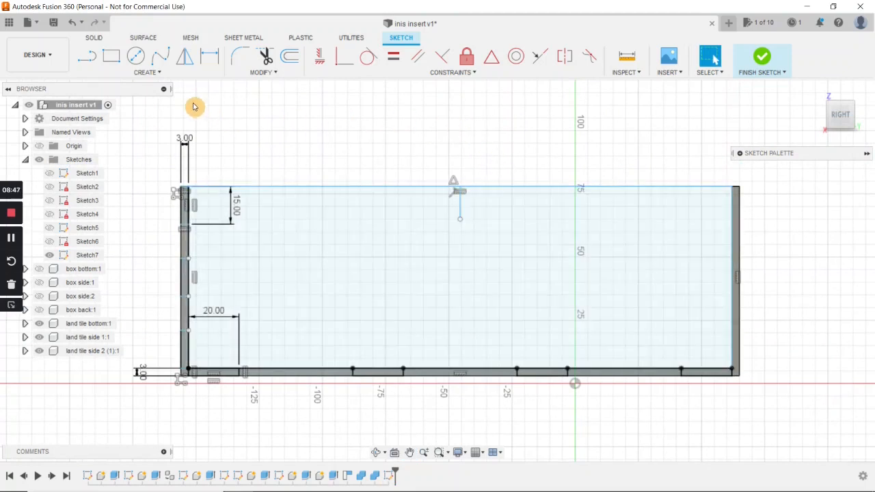
left_click(185, 60)
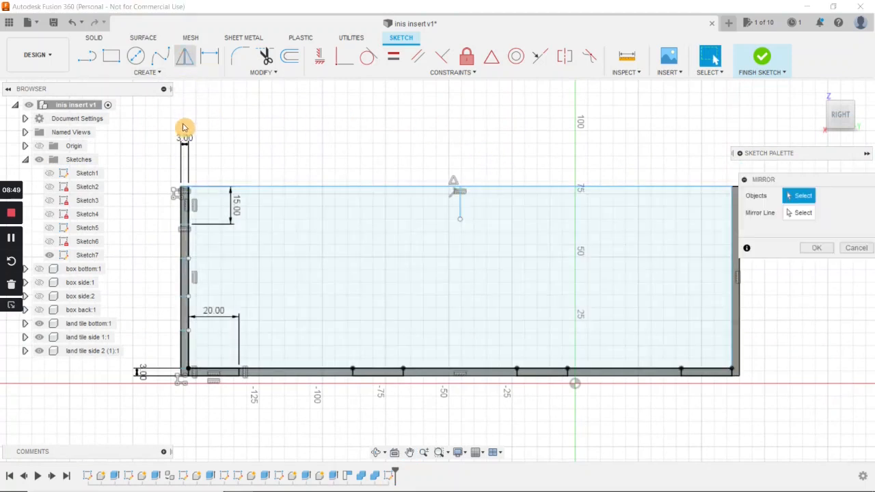
mouse_move(163, 173)
left_mouse_down()
mouse_move(179, 200)
mouse_move(174, 340)
mouse_move(186, 374)
left_mouse_up()
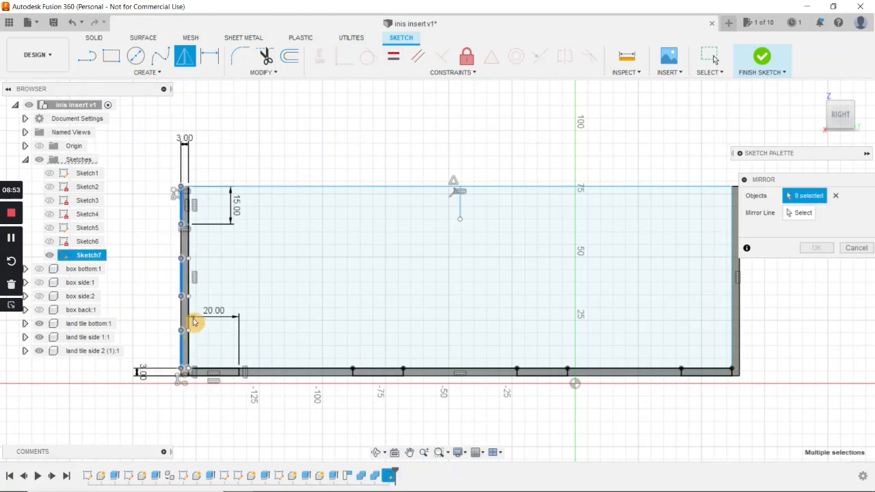
scroll(196, 274, "up", 4)
left_click(171, 106)
left_click(172, 258)
middle_click_drag(178, 350, 195, 210)
left_click(186, 271)
left_click(188, 353)
scroll(437, 236, "down", 4)
middle_click_drag(470, 227, 305, 273)
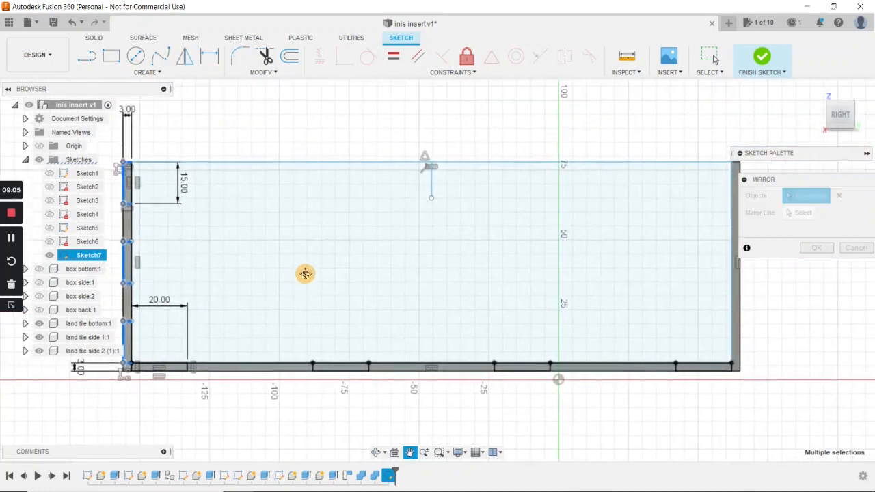
left_click(801, 215)
middle_click_drag(510, 211, 478, 242)
left_click(402, 215)
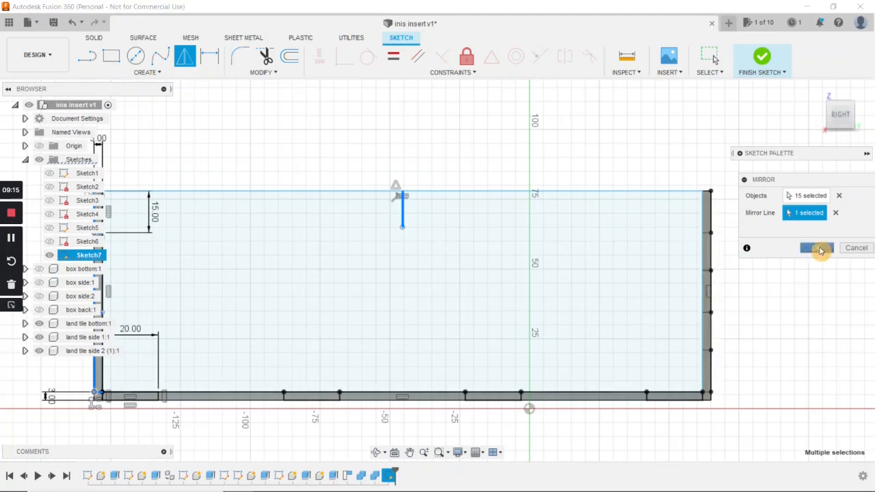
left_click(817, 248)
left_click(412, 310)
middle_click_drag(412, 310, 482, 318)
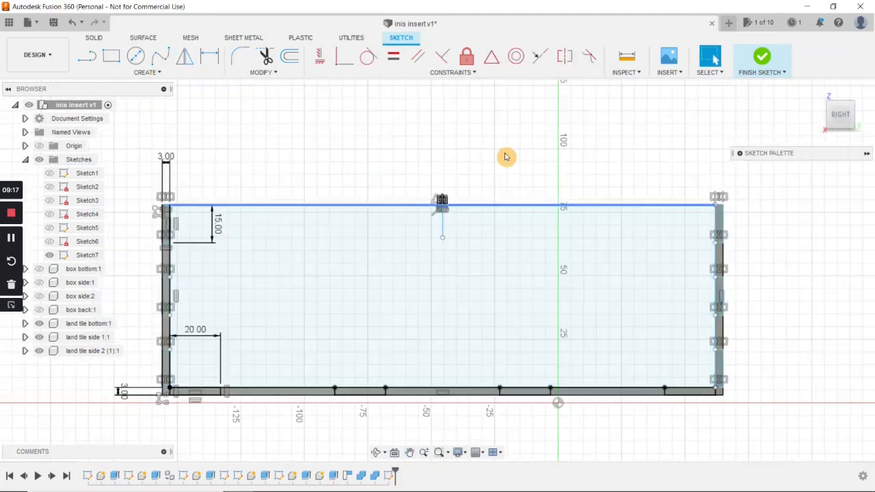
Finish the tabbed end panel sketch and view the tray at an angle.
left_click(763, 62)
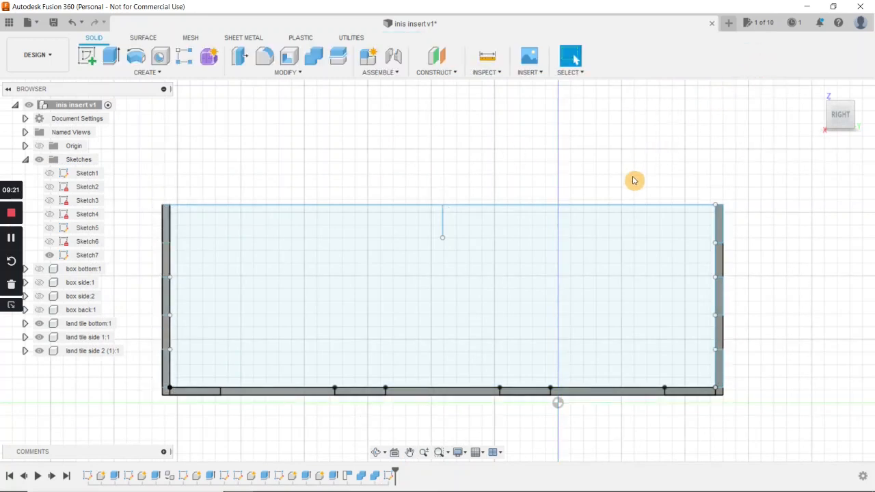
middle_click_drag(631, 175, 613, 182, "shift")
left_click_drag(612, 182, 619, 166)
key("Escape")
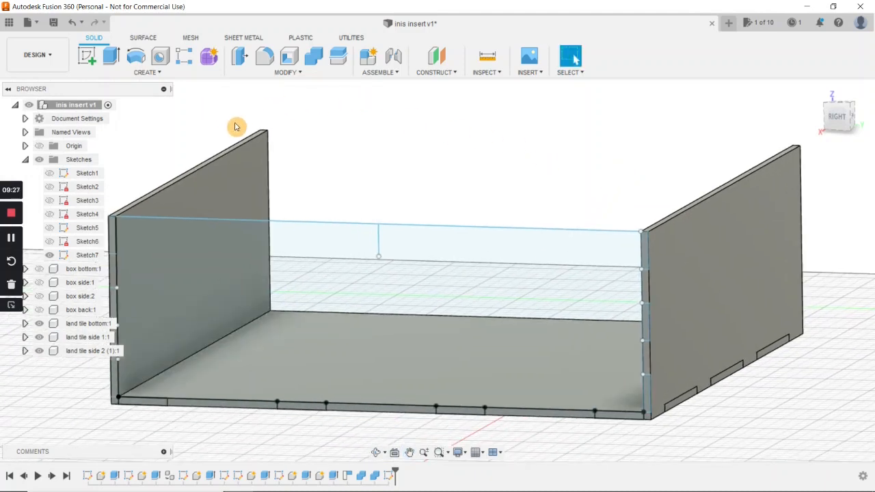
Start an Extrude with the large end panel rectangle and all its side and bottom tab profiles selected, leaving out the gaps between tabs.
key("e")
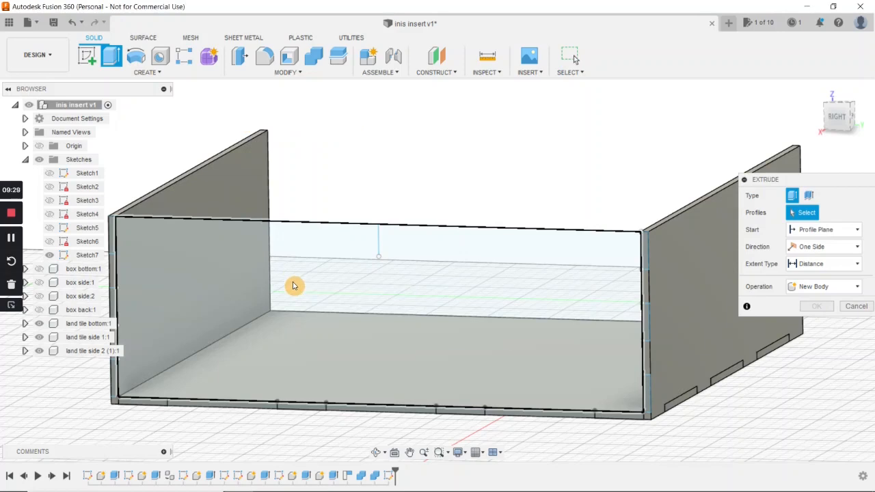
left_click(292, 286)
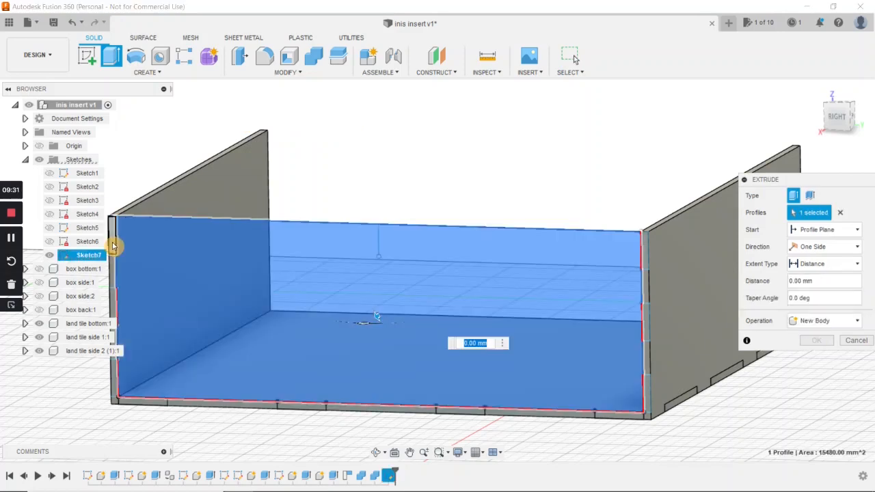
left_click(116, 248)
left_click(114, 297)
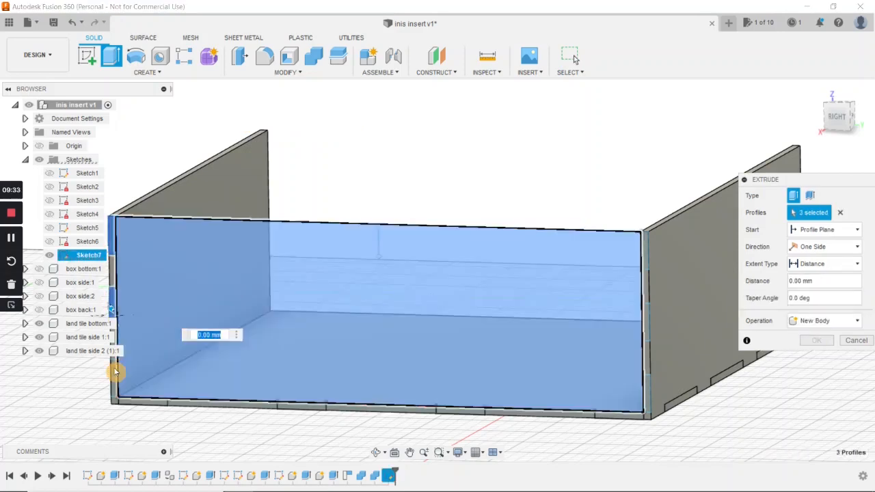
left_click(115, 369)
left_click(146, 405)
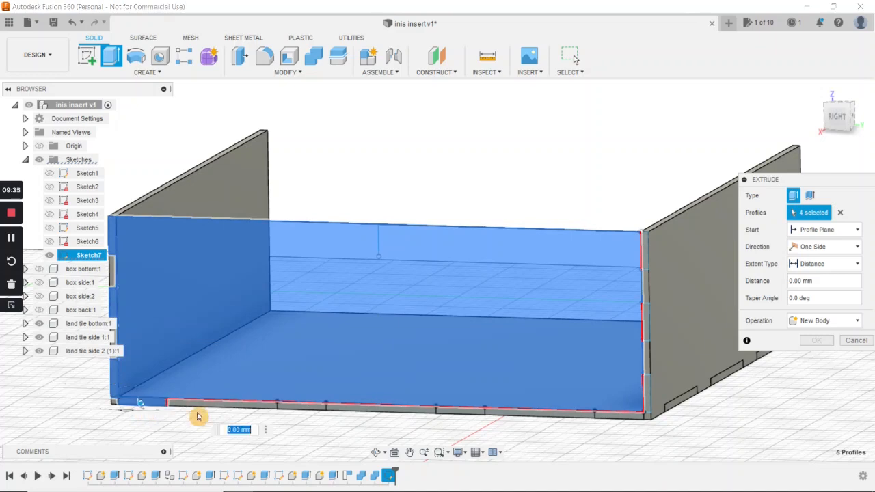
left_click(296, 409)
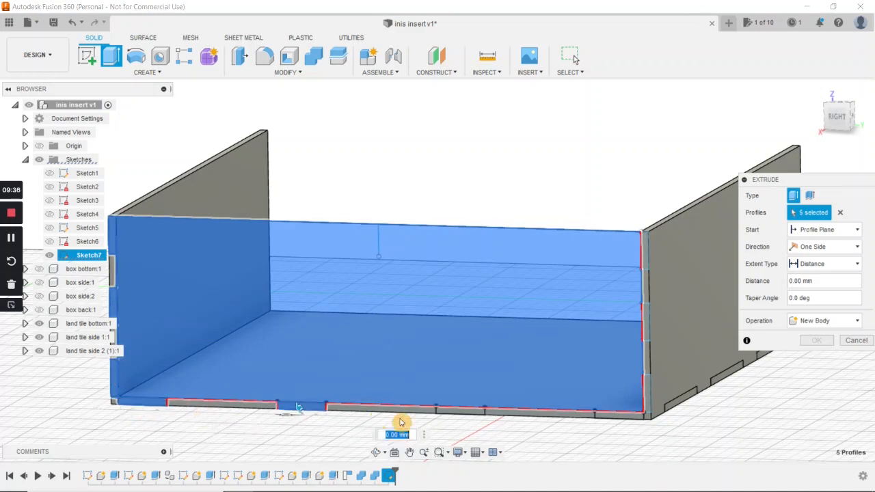
left_click(465, 414)
left_click(623, 415)
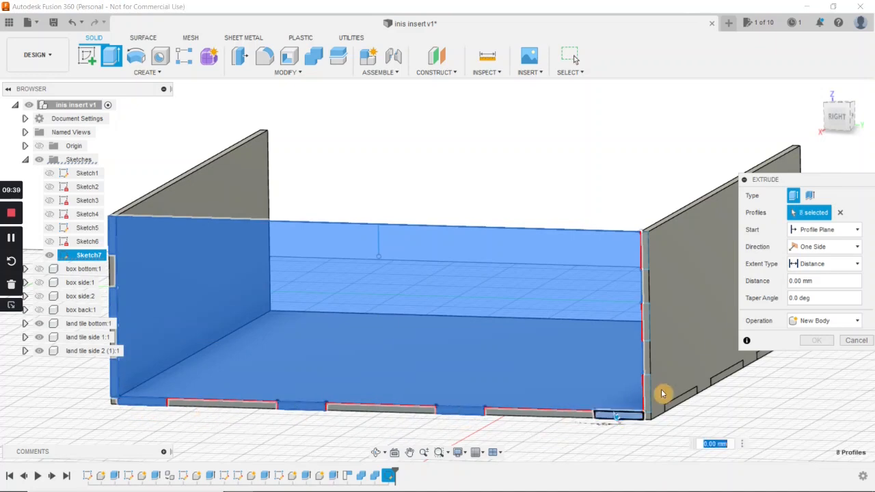
left_click(646, 259)
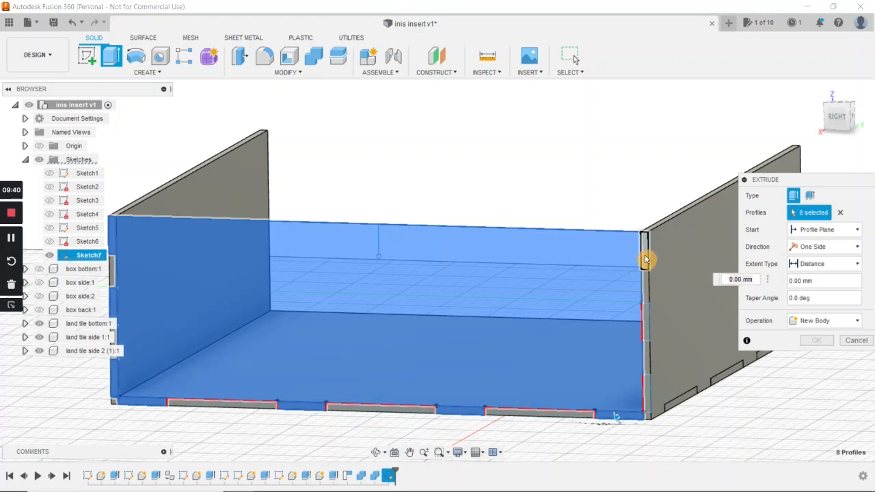
left_click(644, 320)
left_click(647, 389)
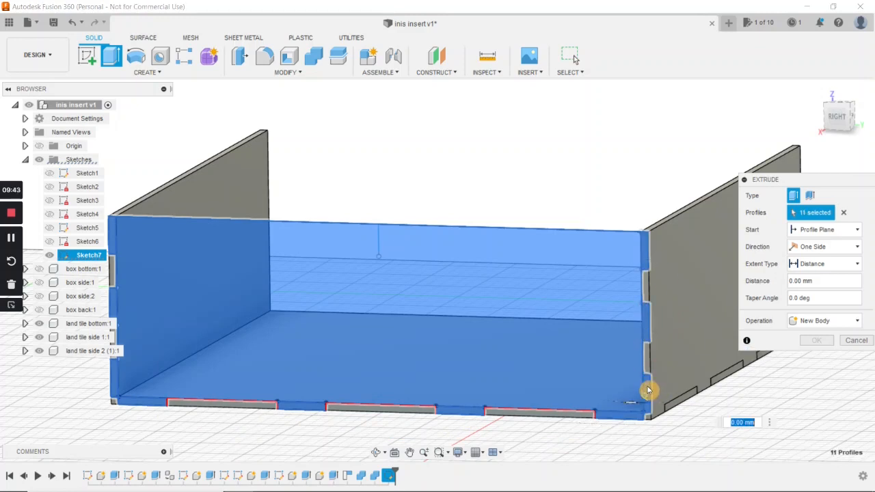
Extrude the end panel with Two Sides, 0 mm on side 1 and 3 mm on side 2 toward the tray, as a new component.
middle_click_drag(595, 344, 580, 340, "shift")
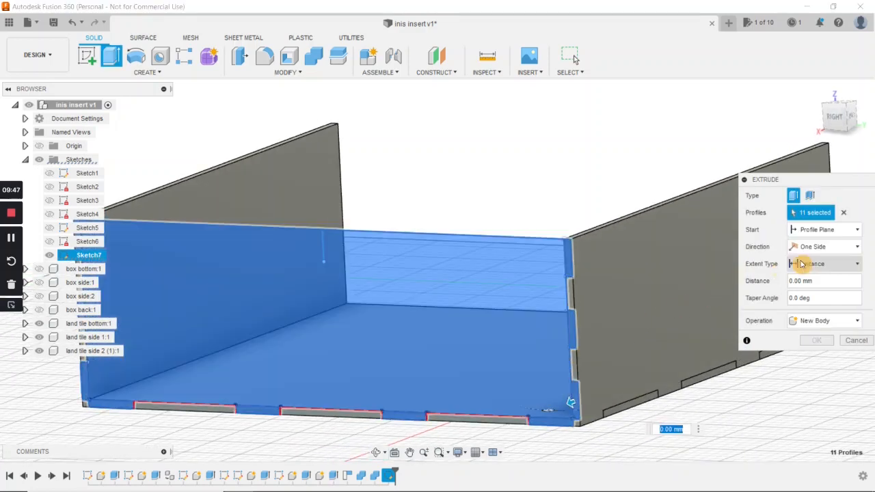
left_click(831, 250)
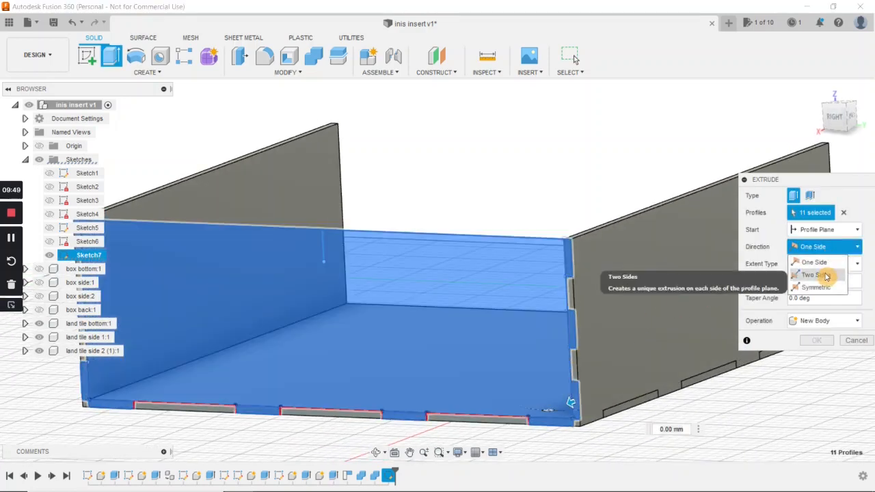
left_click(828, 266)
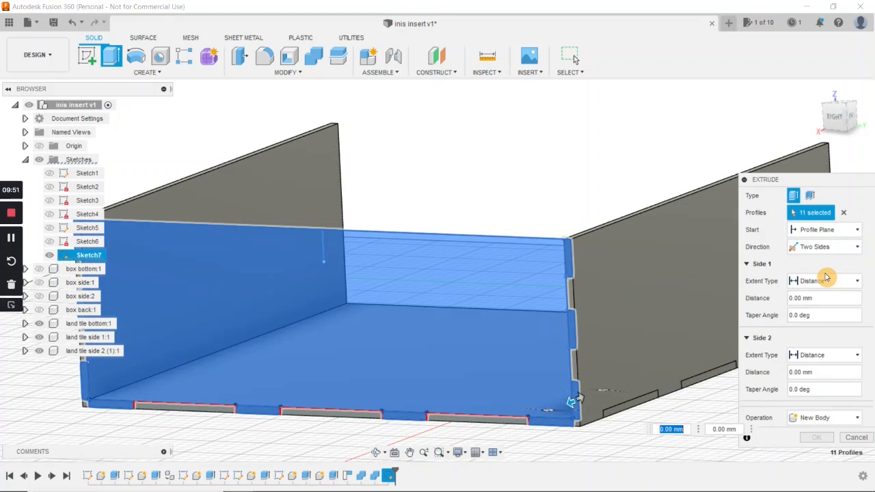
left_click(851, 418)
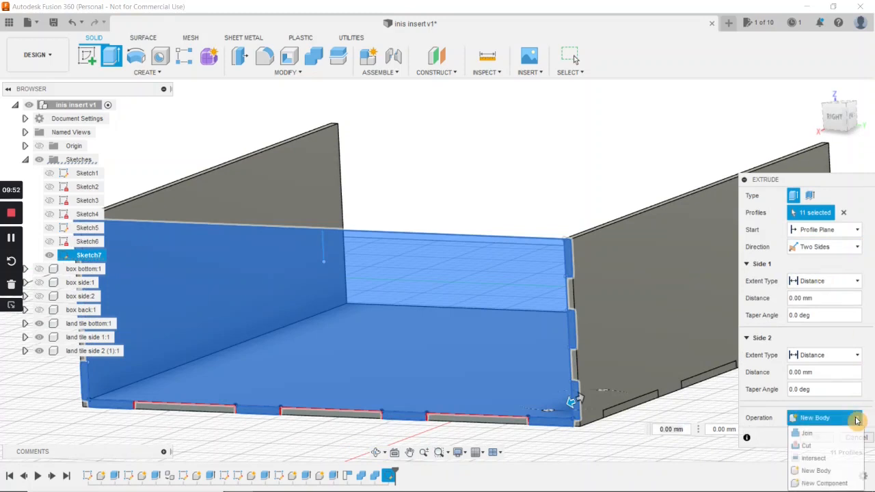
left_click(845, 484)
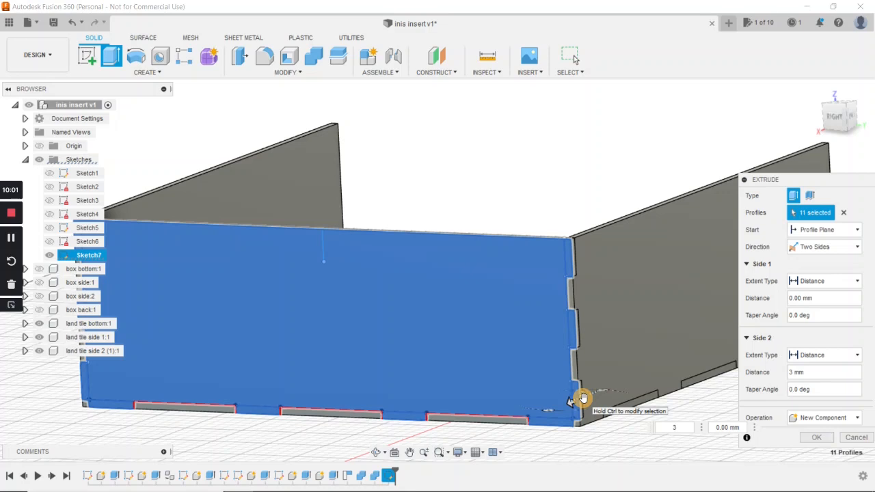
key("Return")
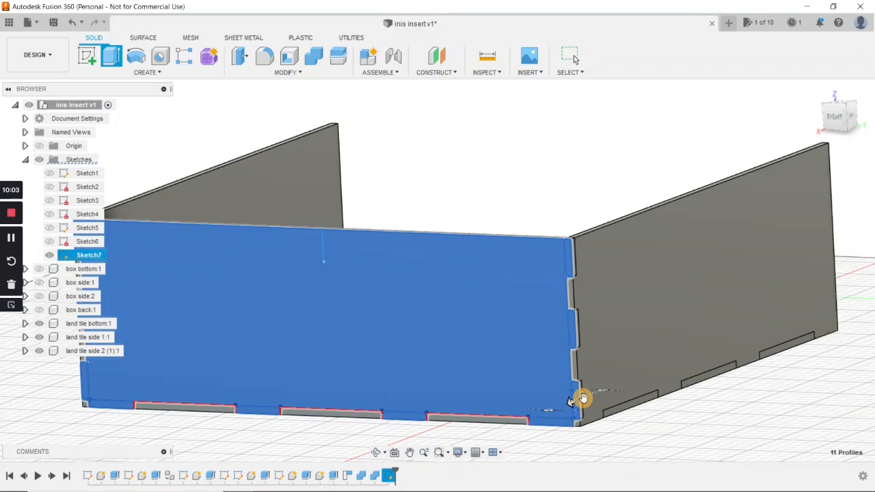
scroll(445, 337, "down", 2)
middle_click_drag(438, 332, 417, 332)
scroll(410, 307, "down", 2)
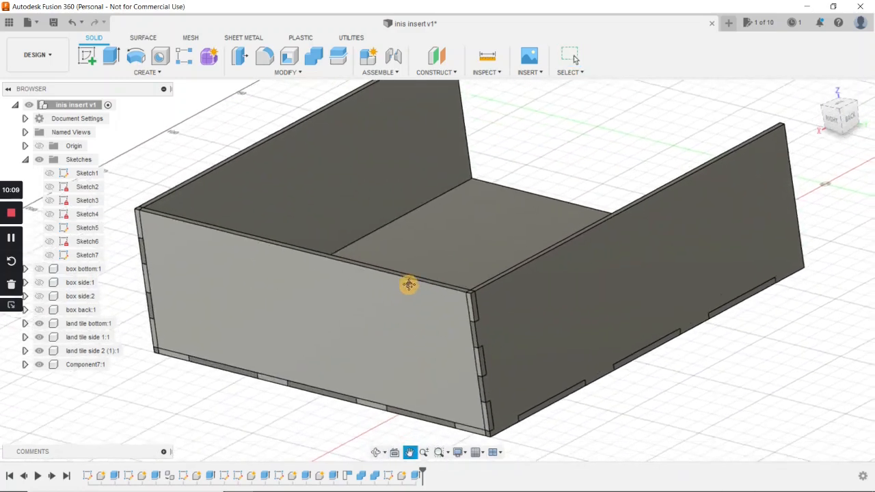
middle_click_drag(401, 295, 404, 305)
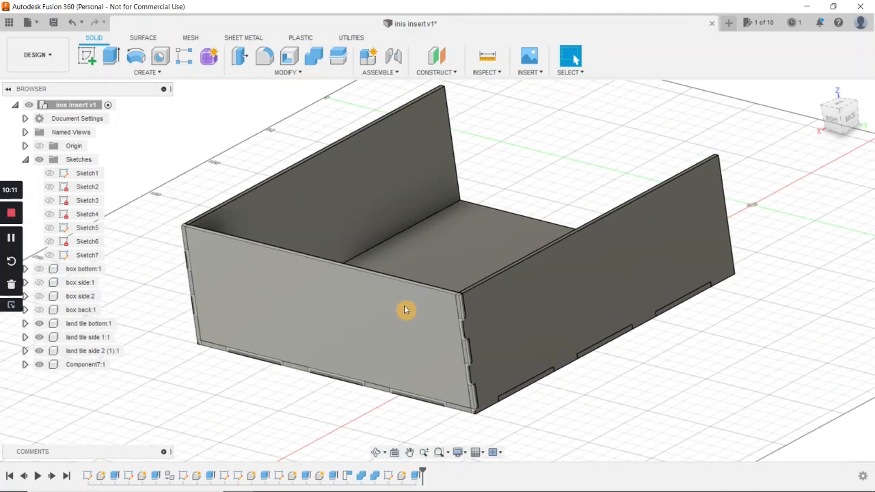
Cut the end panel's tabs out of the land tile bottom with Combine, keeping the end panel as a tool body.
left_click(313, 56)
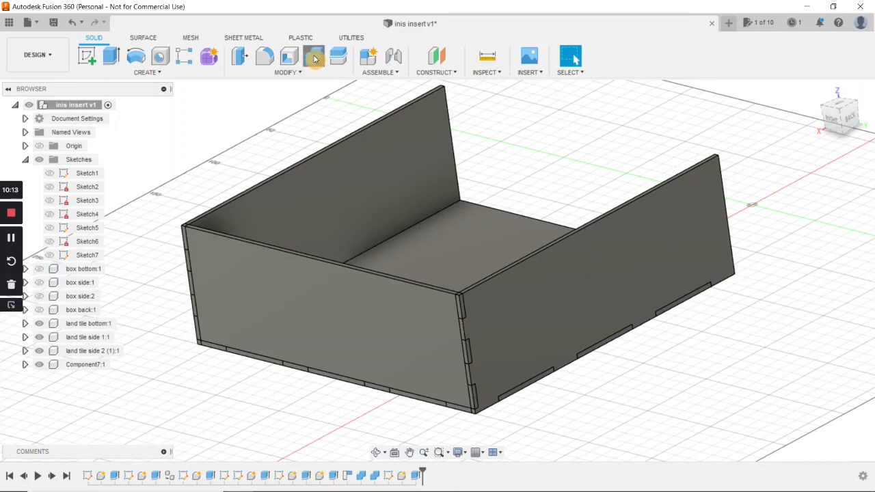
left_click(455, 263)
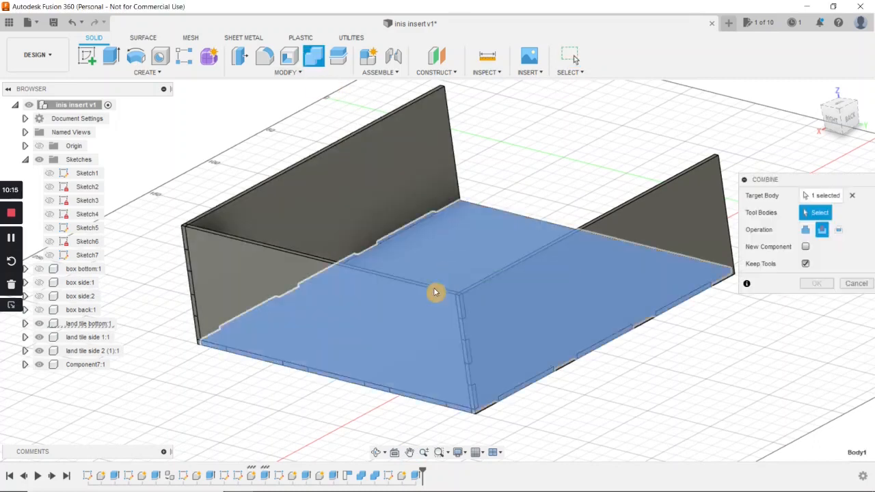
left_click(384, 309)
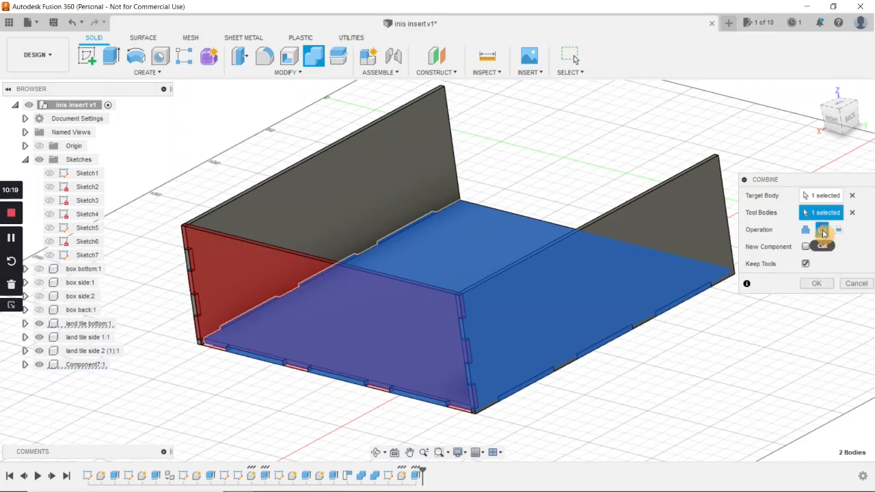
left_click(818, 286)
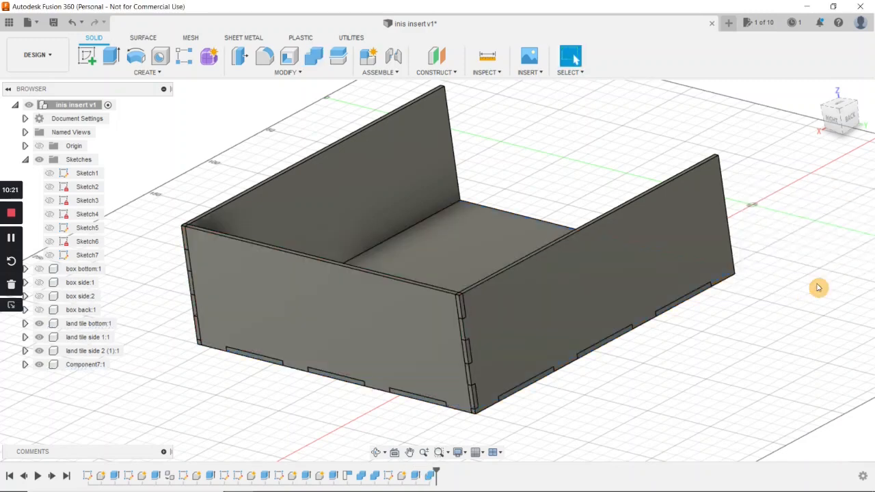
Cut the end panel's tabs out of land tile side 2 with Combine, keeping the tool body.
left_click(314, 59)
left_click(572, 290)
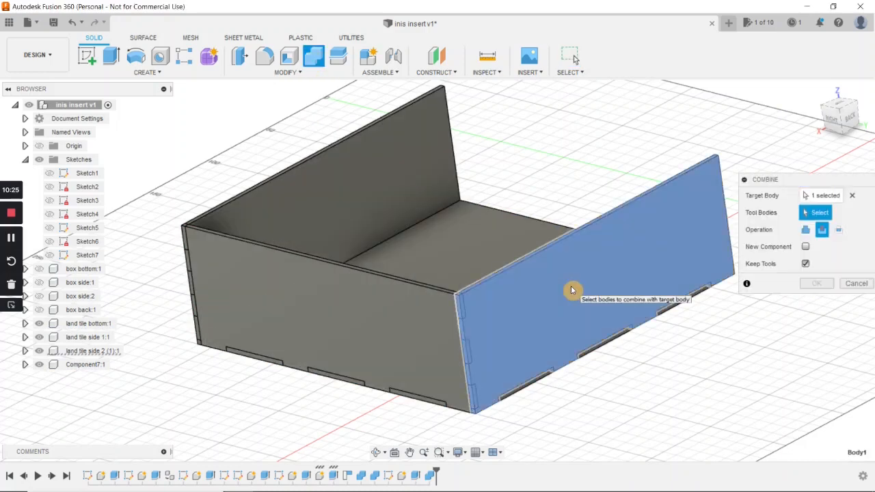
left_click(393, 316)
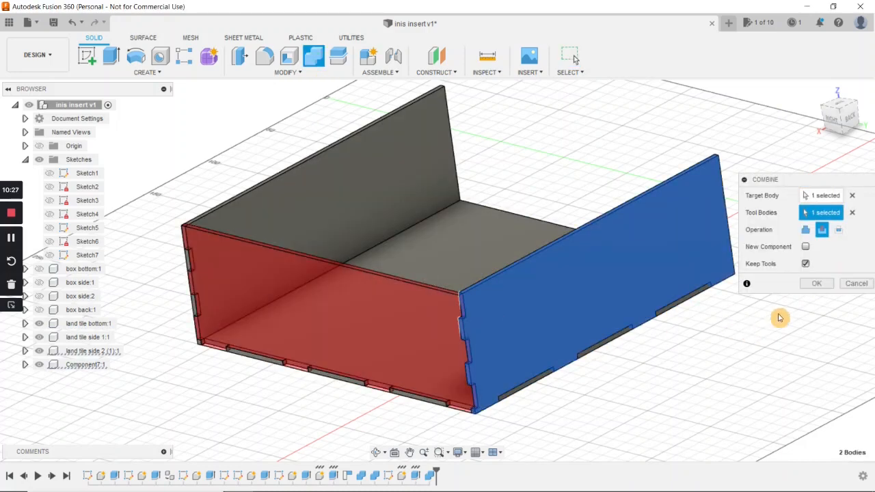
left_click(814, 284)
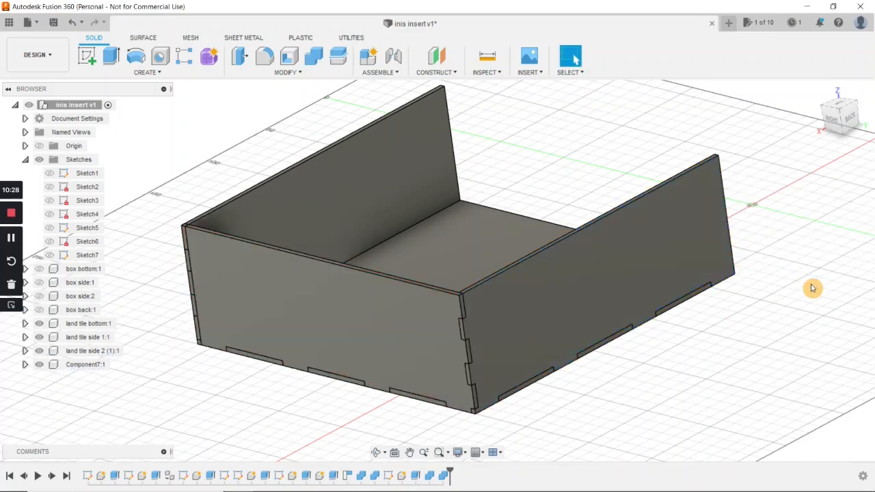
Cut the end panel's tabs out of land tile side 1 with Combine, keeping the tool body.
left_click(312, 56)
left_click(339, 183)
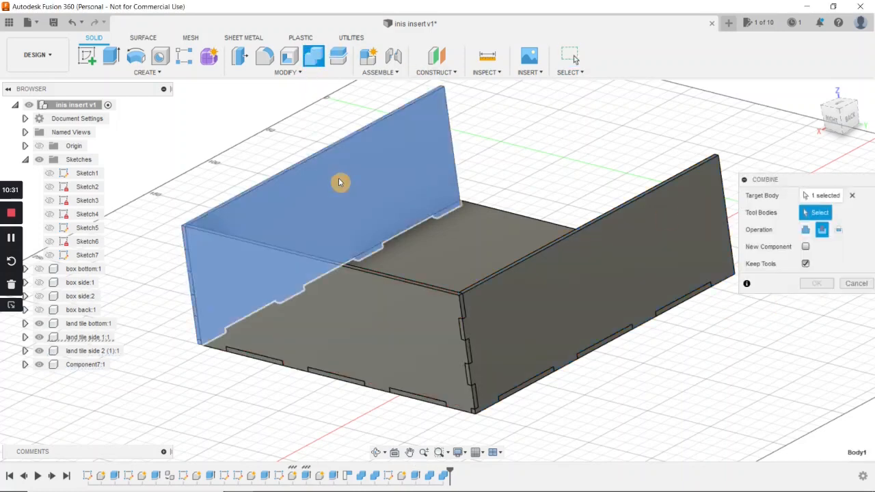
left_click(337, 303)
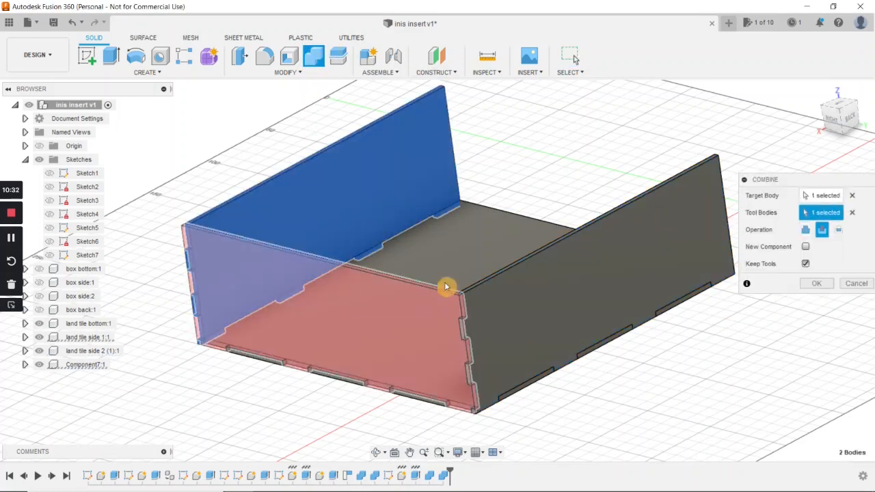
left_click(813, 284)
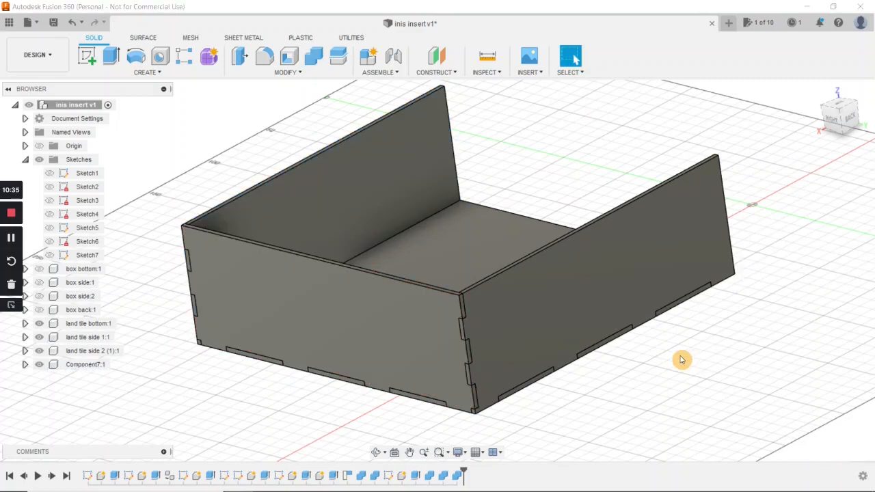
Lift the end panel 90 mm upward to check the notches cut in the neighbouring panels, and cancel the move.
key("m")
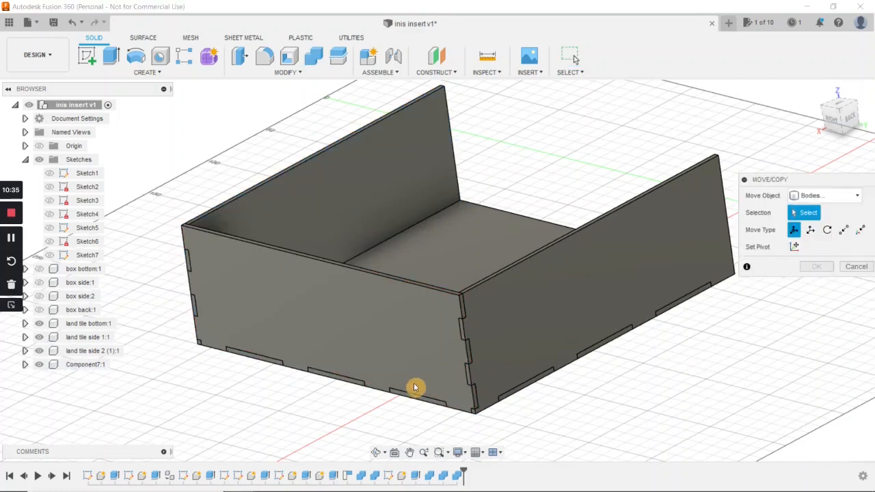
left_click(333, 319)
left_click_drag(319, 287, 326, 144)
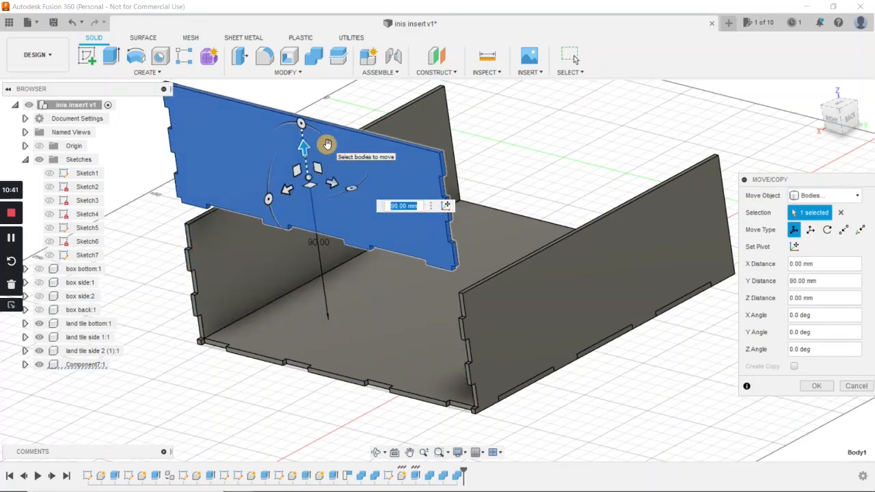
key("Escape")
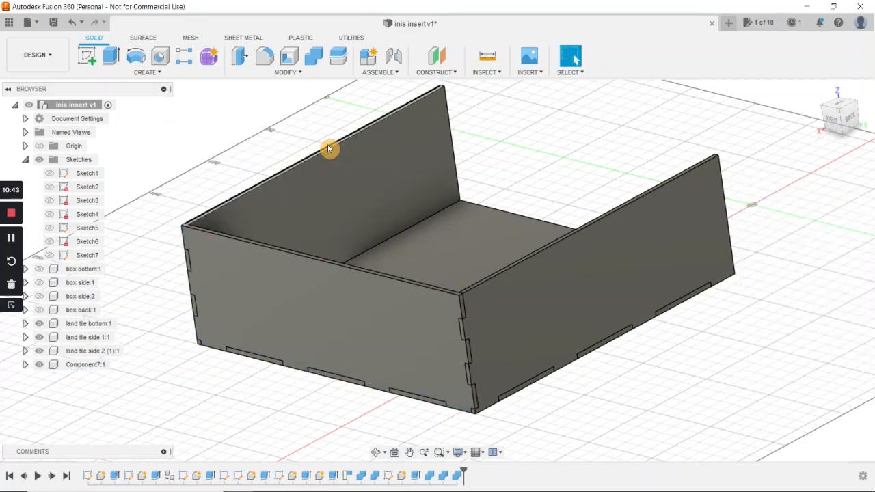
middle_click_drag(498, 255, 439, 290)
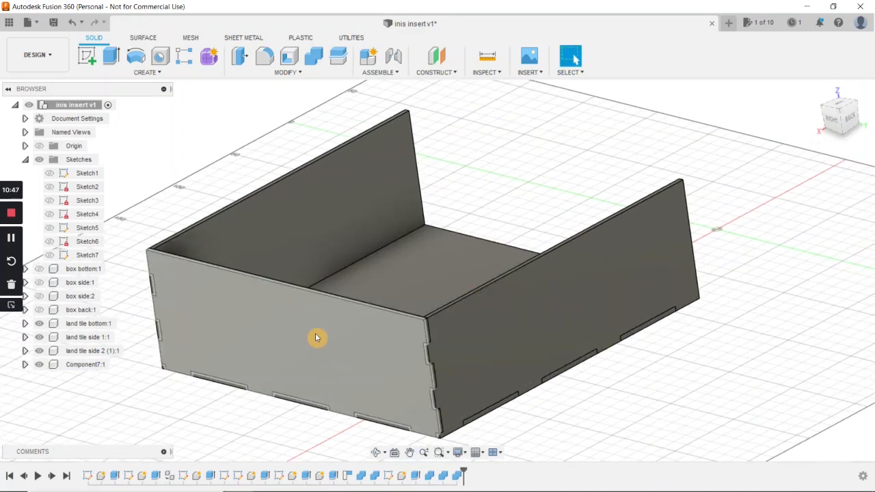
Rename the new end panel component as land tile side 3.
right_click(91, 366)
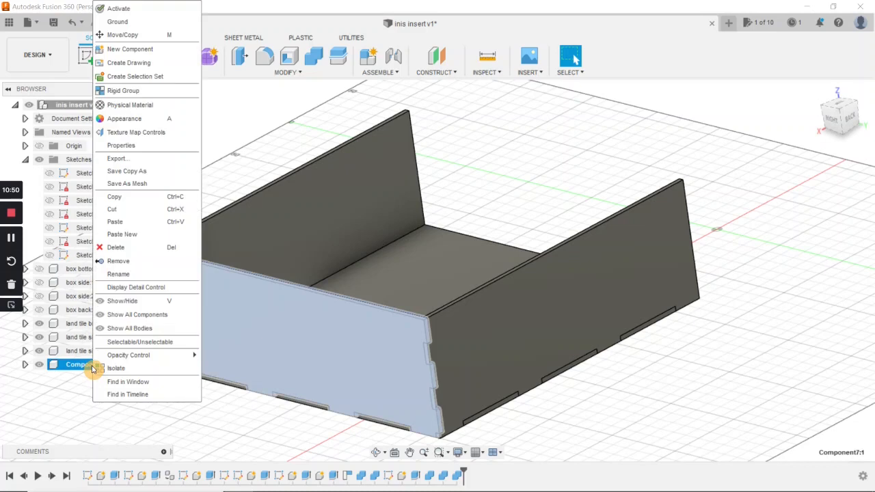
left_click(125, 275)
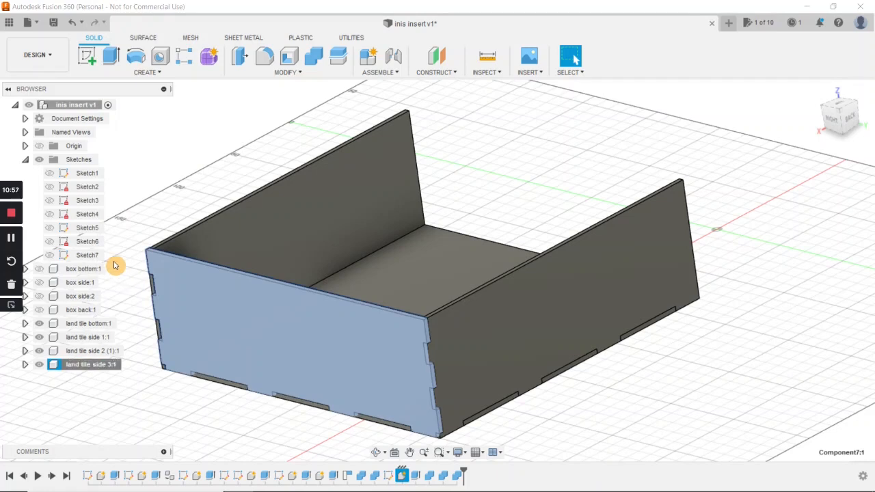
left_click(106, 384)
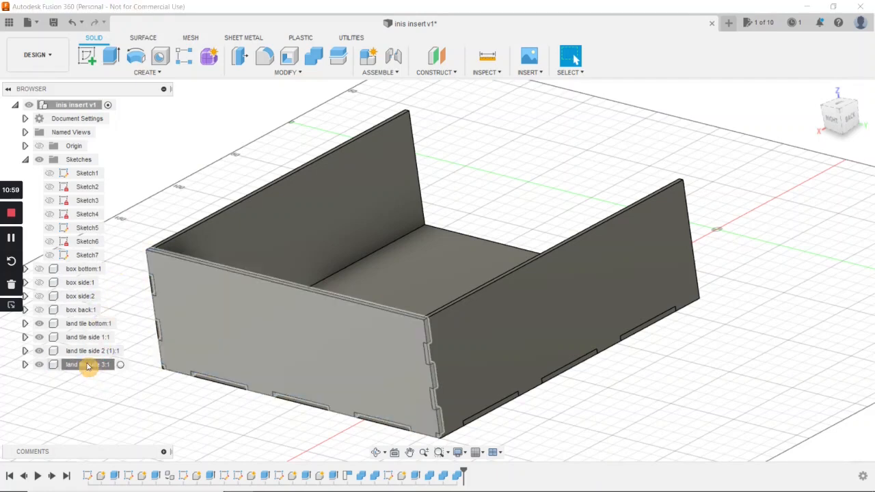
Copy the land tile side 3 component and paste it as a new independent component in the root of the design.
right_click(88, 366)
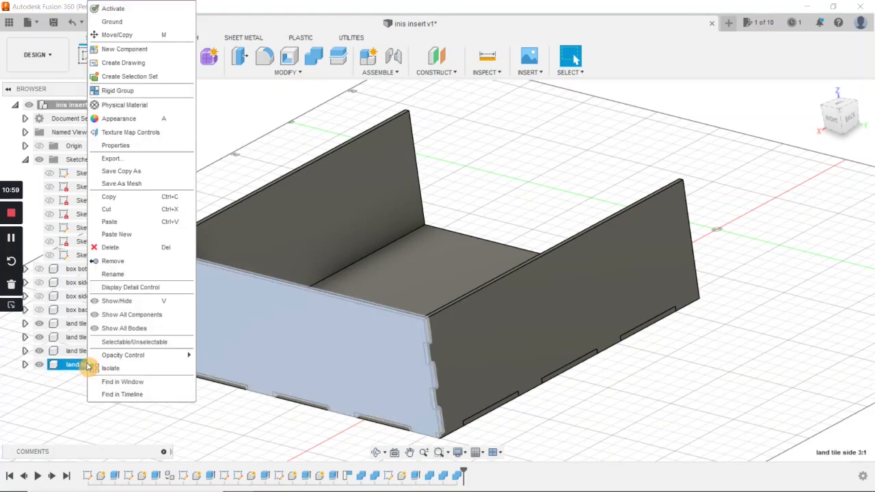
left_click(110, 197)
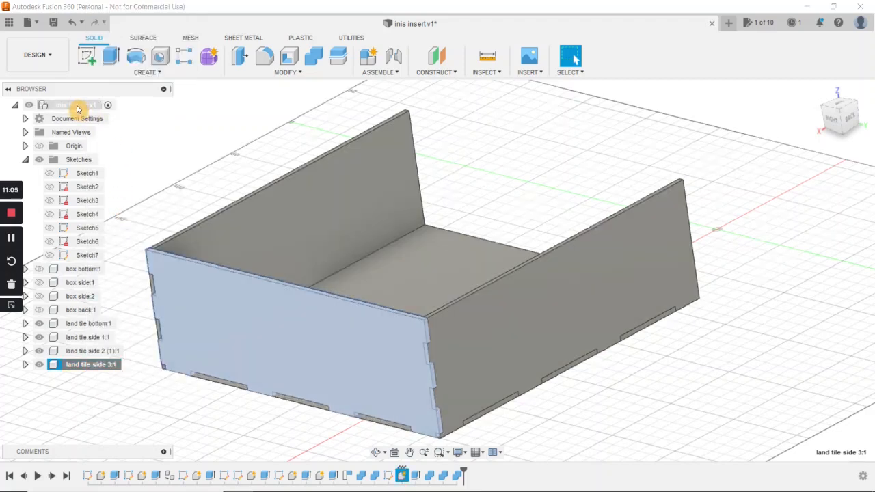
right_click(78, 110)
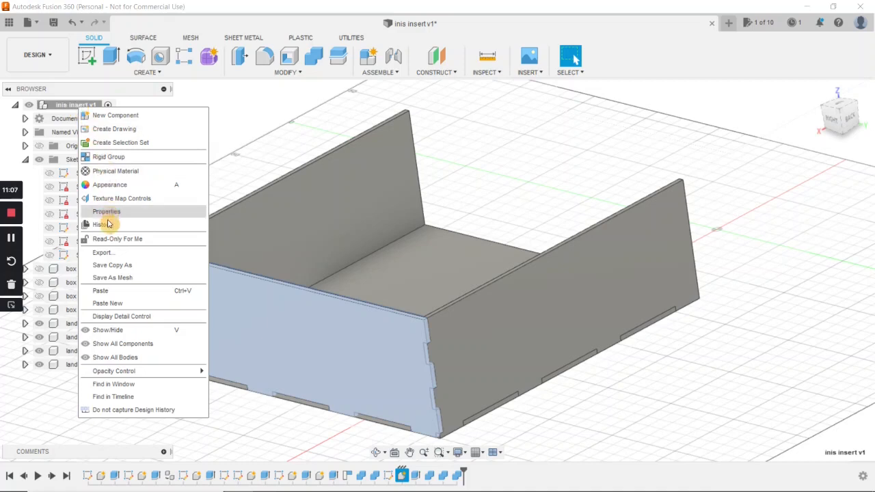
left_click(111, 305)
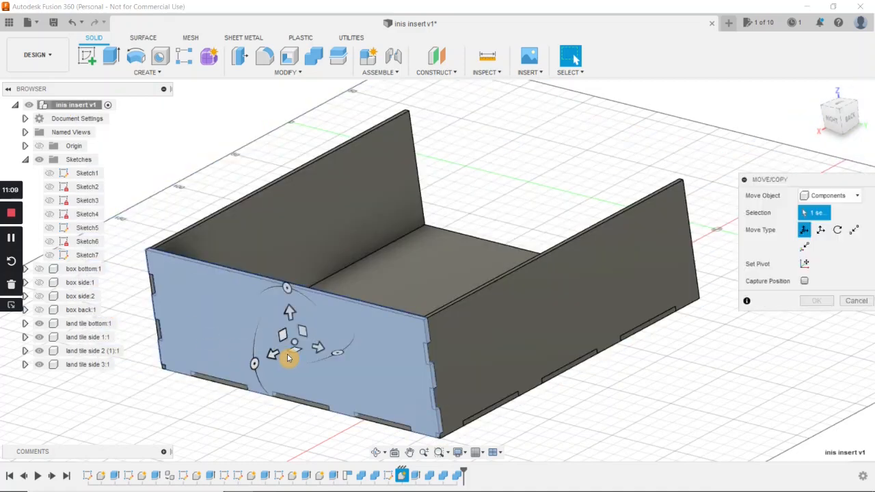
Move the pasted end panel -220 mm along X to close the open end of the land tile tray.
left_click_drag(269, 356, 496, 167)
middle_click_drag(512, 307, 444, 335, "shift")
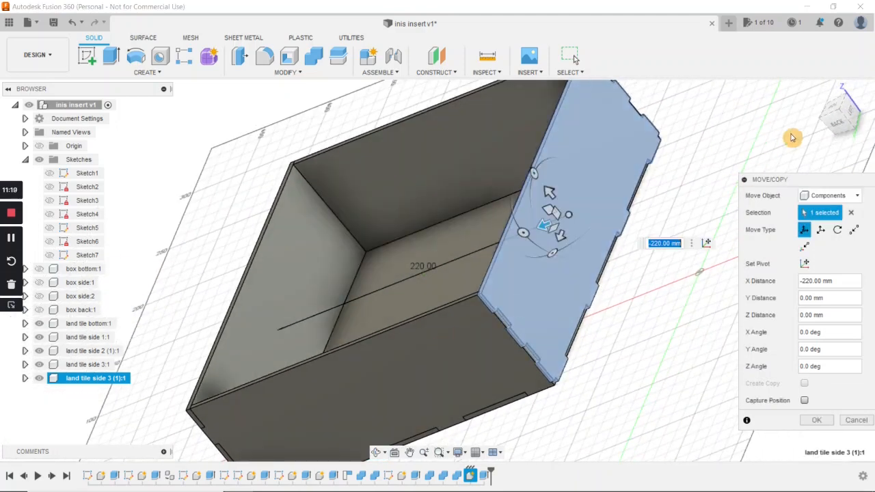
left_click(816, 91)
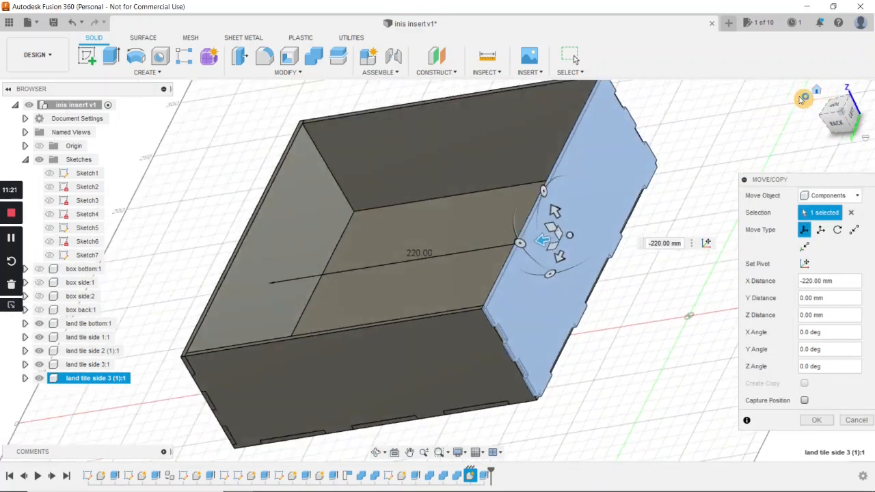
middle_click_drag(384, 278, 449, 285)
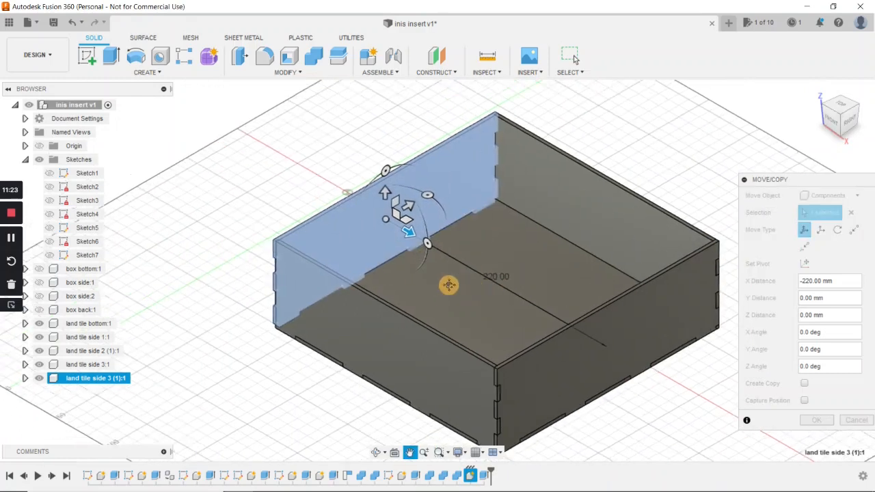
middle_click_drag(461, 338, 512, 313, "shift")
scroll(427, 358, "up", 5)
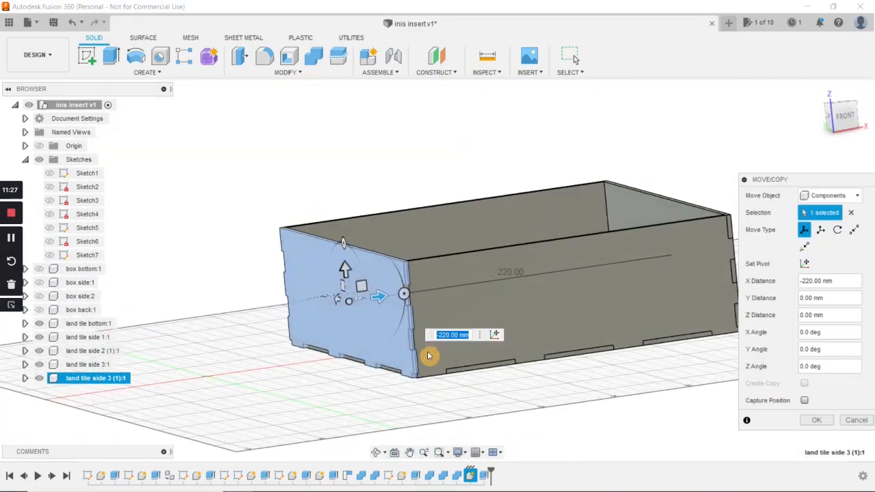
left_click_drag(312, 250, 293, 230)
scroll(321, 253, "up", 3)
scroll(312, 294, "down", 2)
scroll(312, 293, "down", 2)
middle_click_drag(476, 262, 440, 306)
left_click(816, 420)
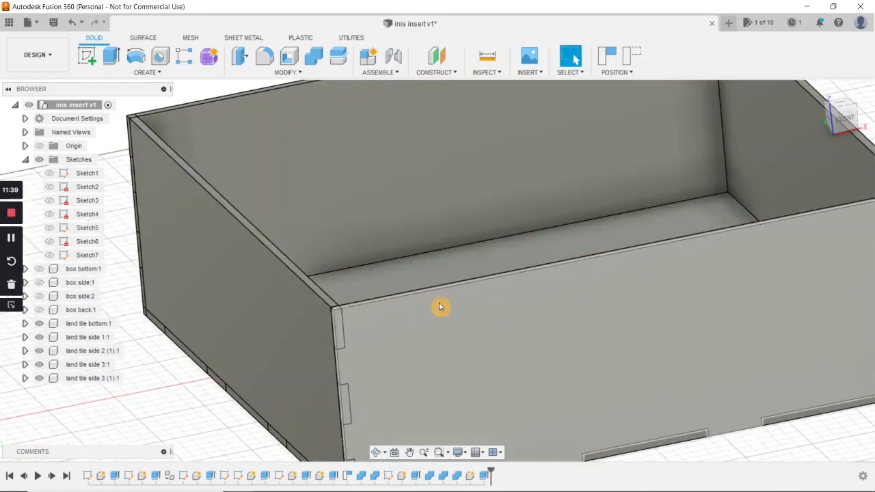
Rename the copied end panel component as land tile side 4 (1).
left_click(70, 378)
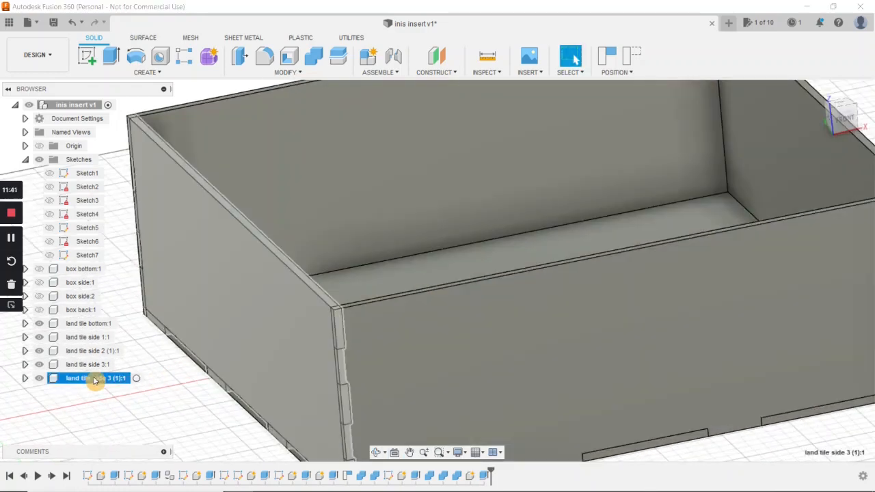
right_click(89, 377)
left_click(120, 273)
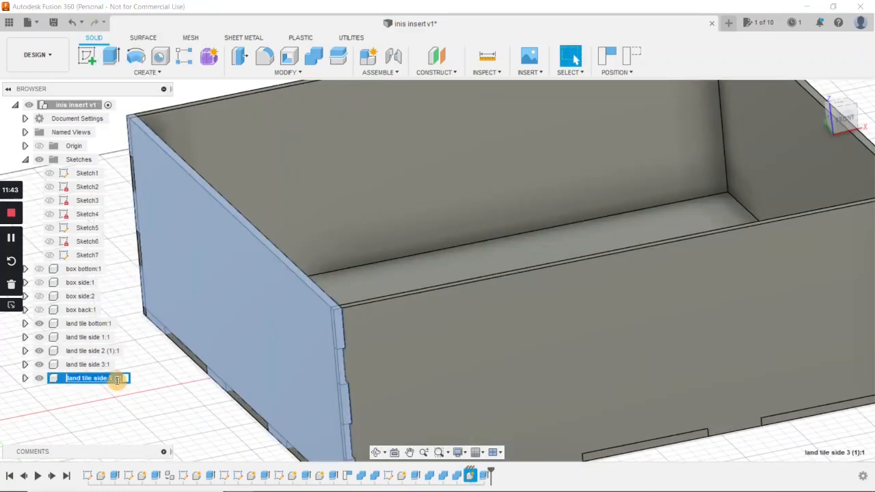
left_click(113, 378)
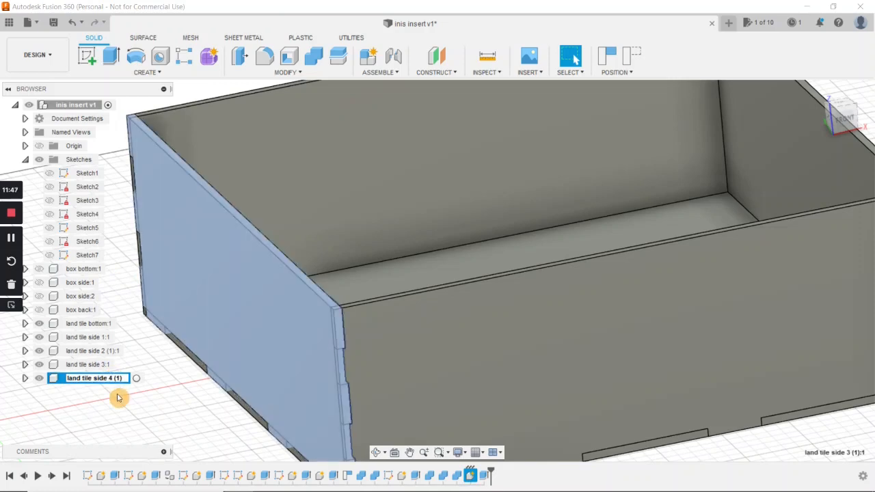
left_click(117, 393)
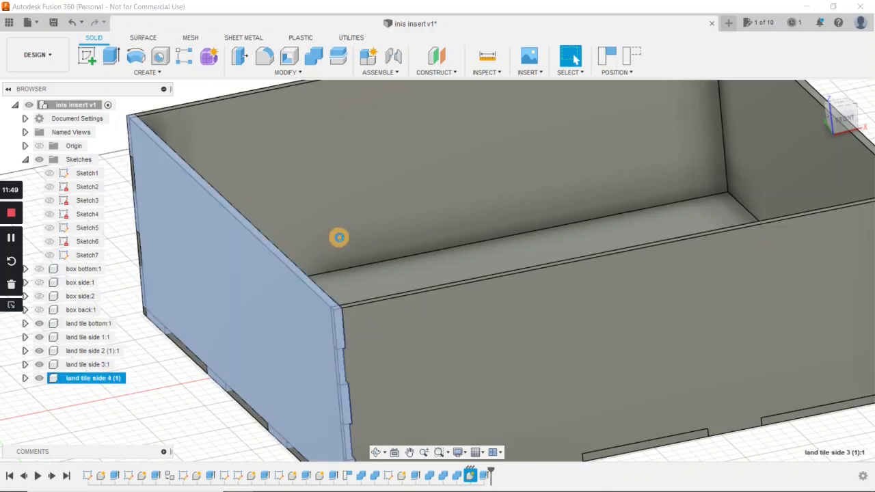
scroll(402, 329, "down", 3)
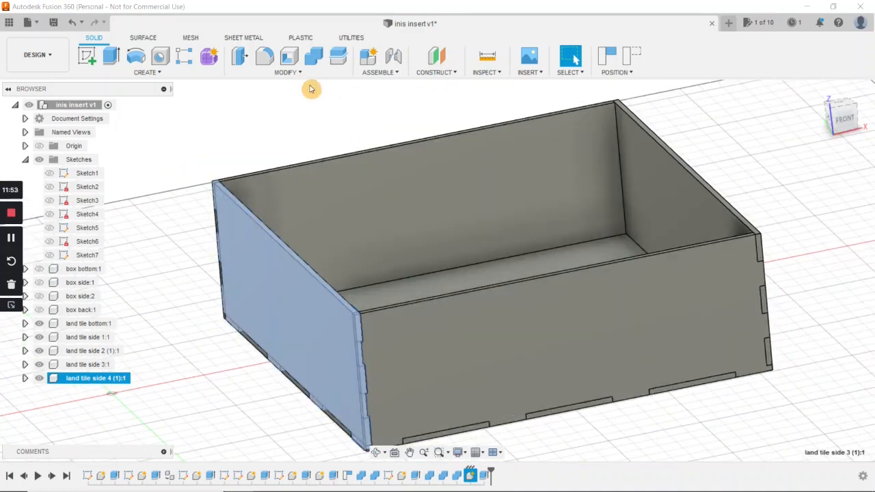
left_click(314, 58)
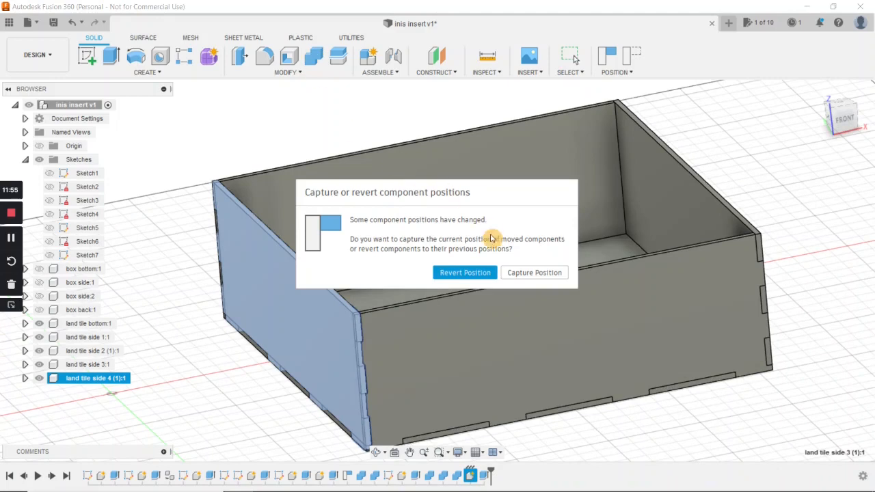
left_click(517, 273)
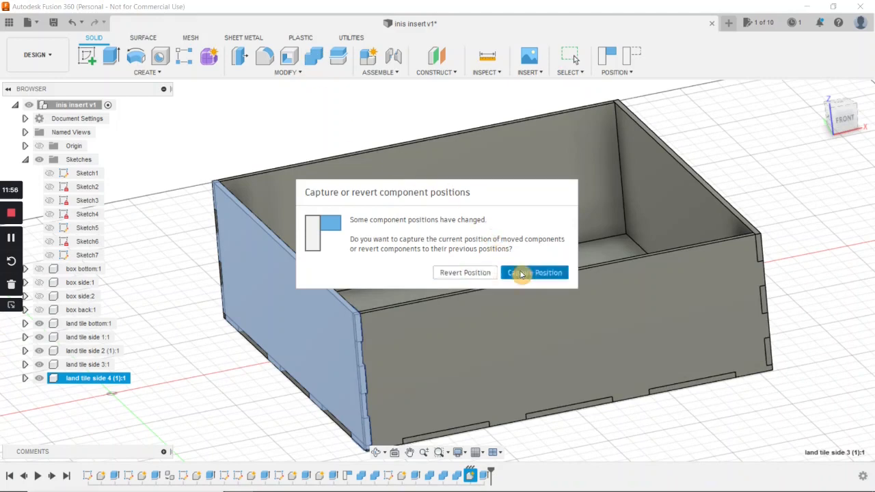
left_click(315, 338)
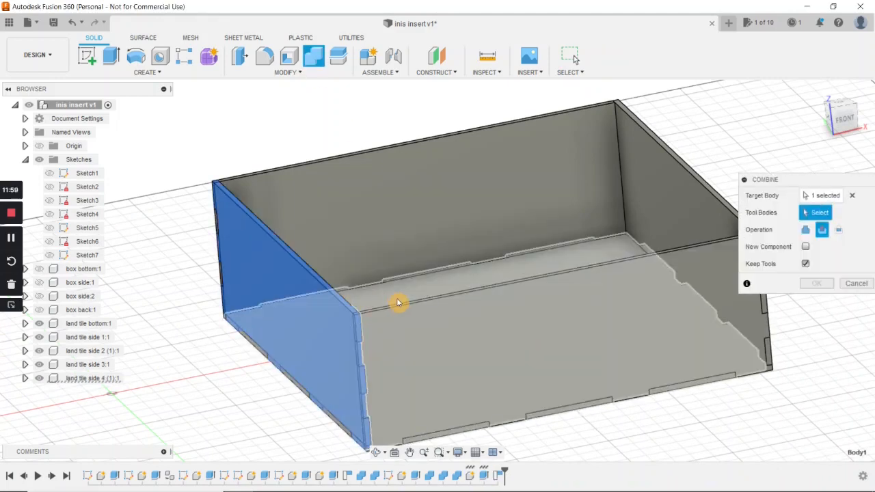
left_click(397, 303)
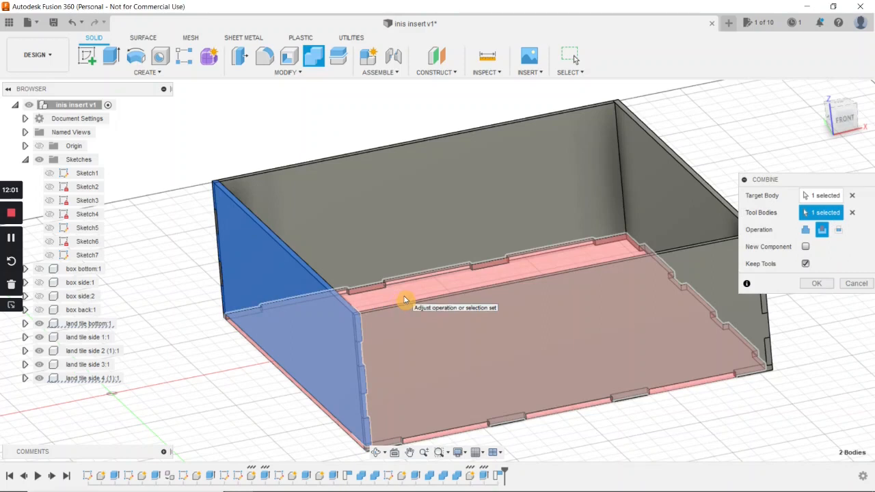
left_click(856, 283)
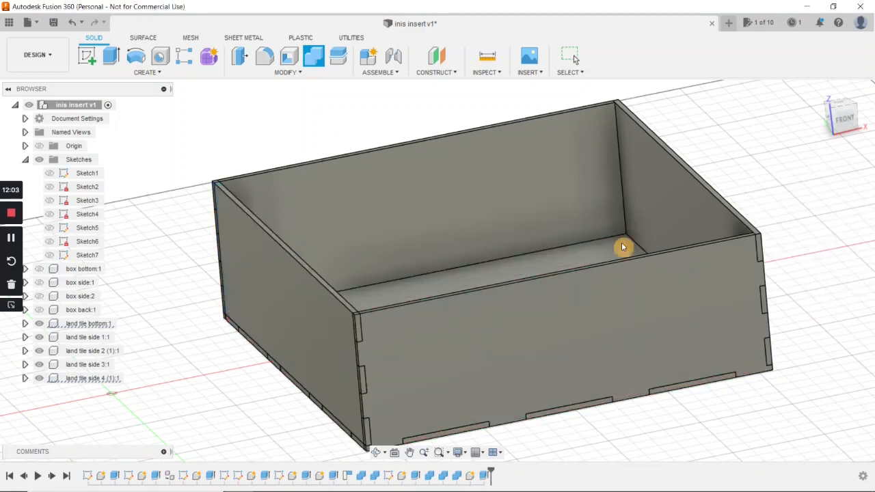
Capture the moved panel's position and cut land tile side 4 out of the land tile bottom with Combine, keeping the tool body.
left_click(316, 60)
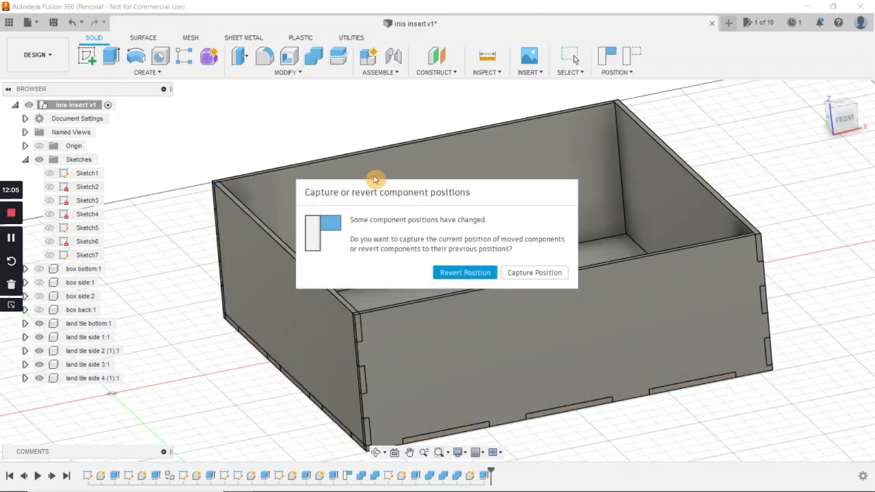
left_click(518, 274)
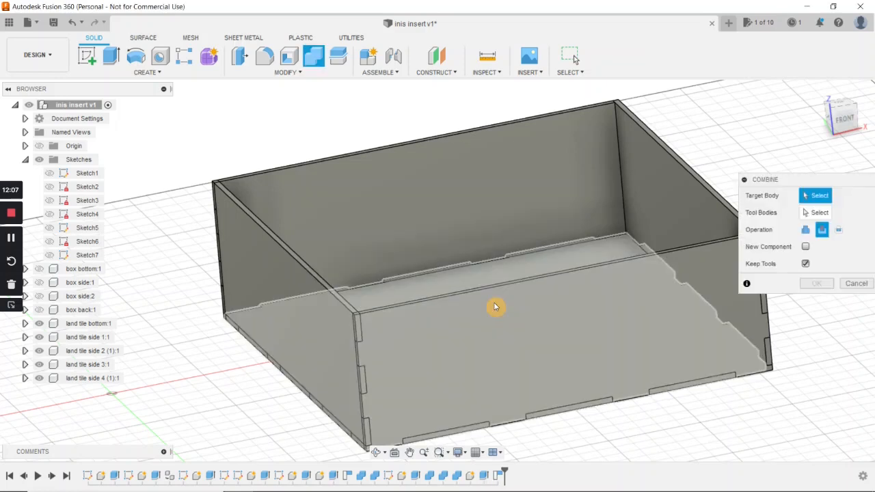
left_click(412, 322)
left_click(312, 323)
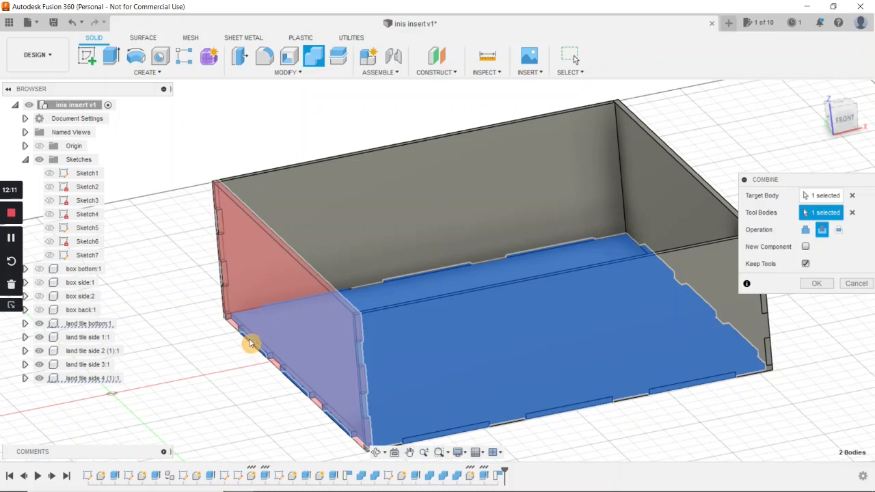
left_click(815, 283)
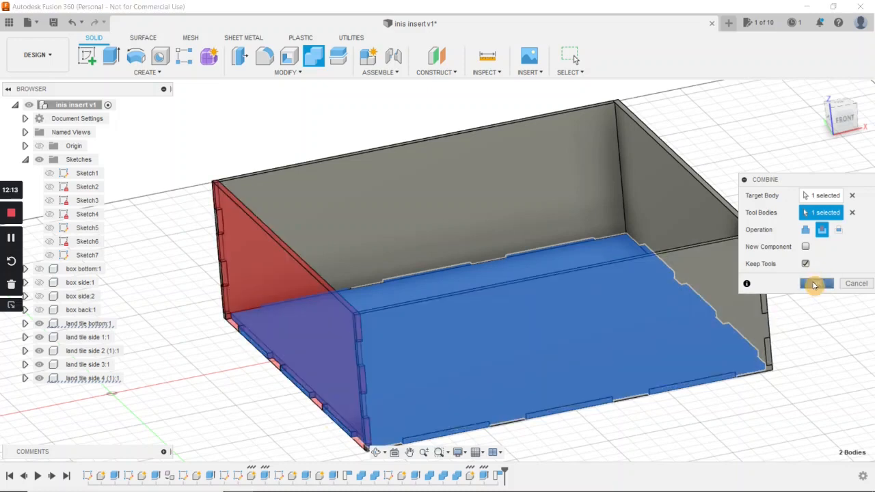
Cut land tile side 4's tabs out of land tile side 1 with Combine, keeping the tool body.
left_click(313, 56)
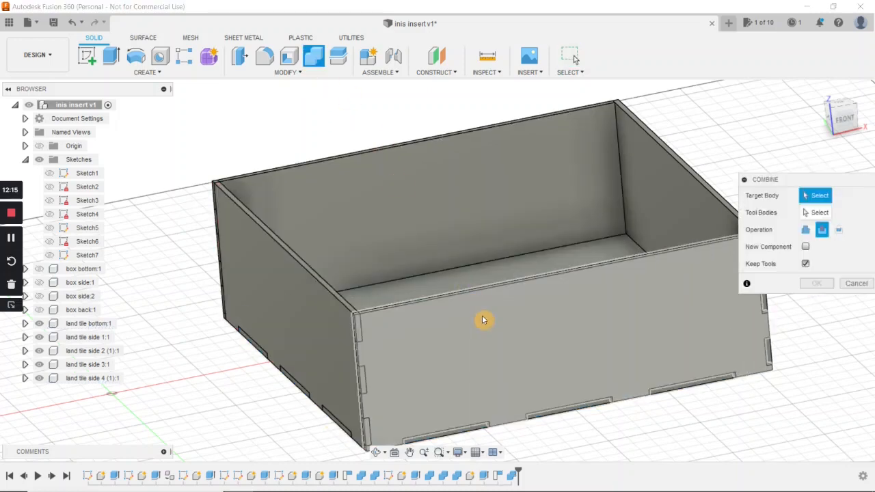
left_click(483, 322)
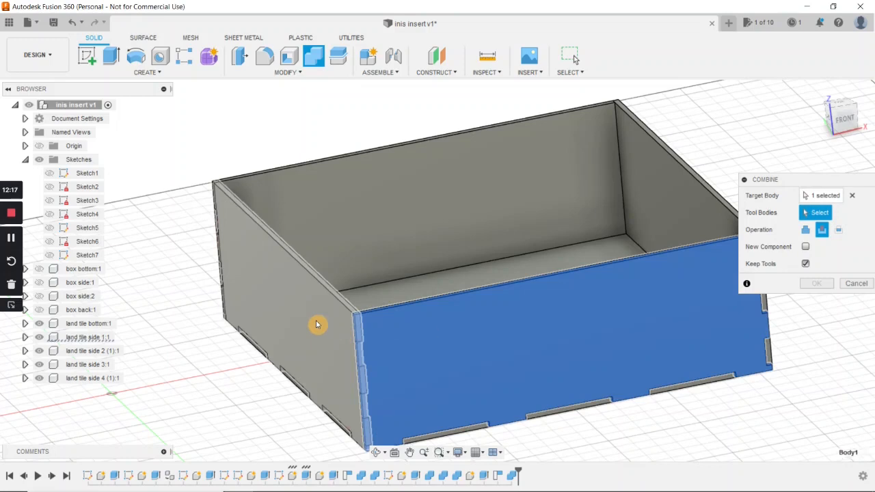
left_click(316, 324)
left_click(807, 284)
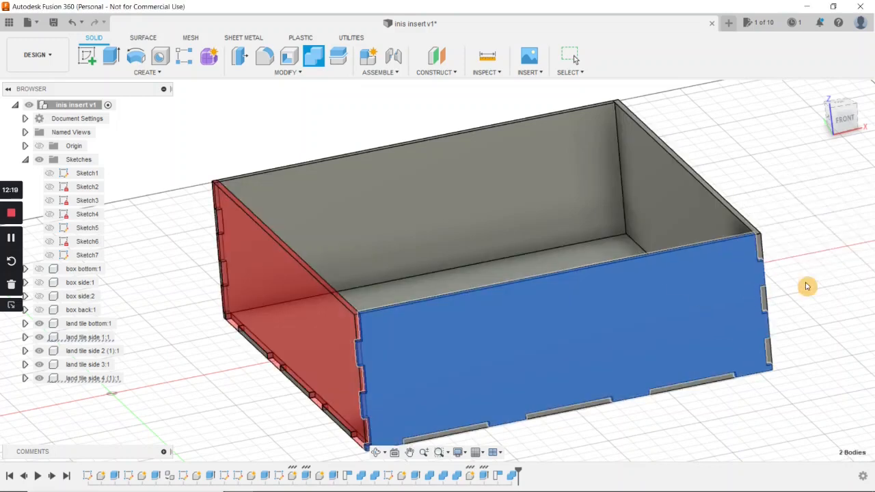
Cut land tile side 4's tabs out of land tile side 2 with Combine, keeping the tool body.
left_click(314, 56)
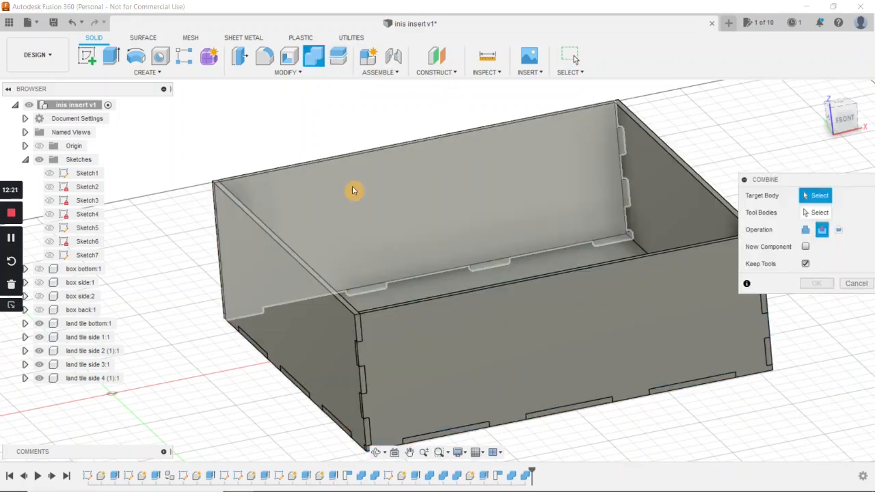
left_click(352, 196)
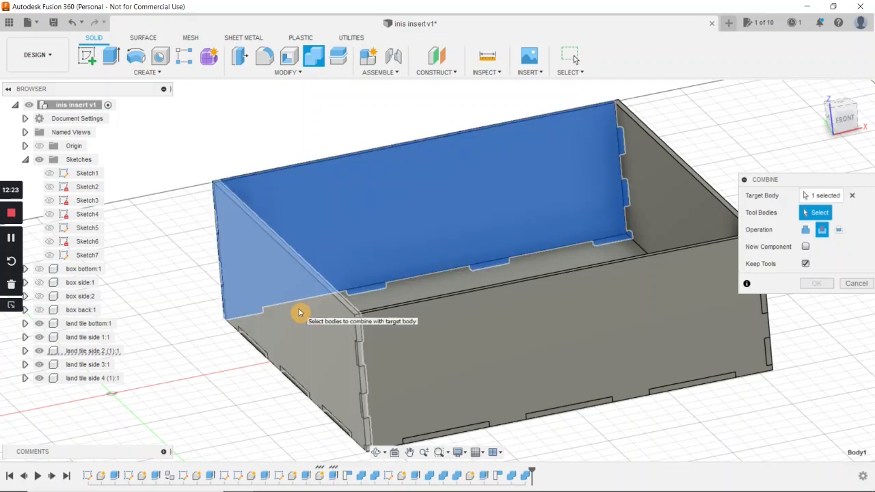
left_click(299, 313)
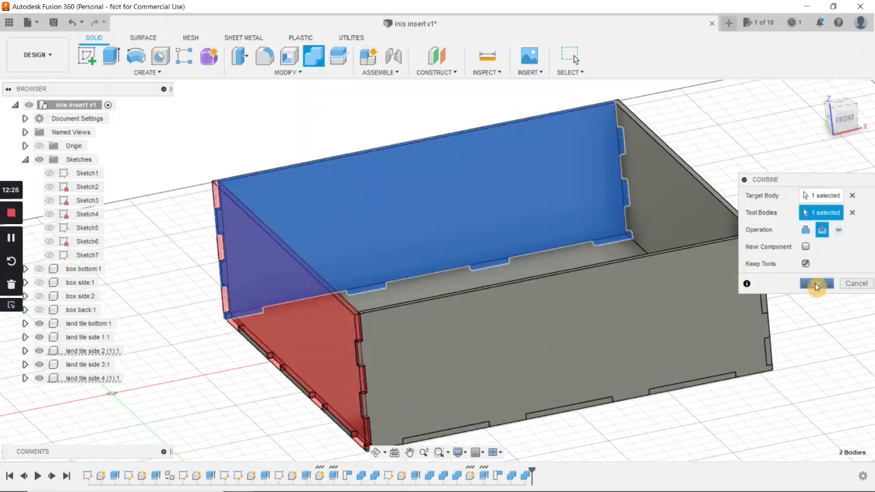
left_click(816, 283)
Lift land tile side 4 by 90 mm to check the notches in the adjoining panels, cancel the move, and review the whole tray.
key("m")
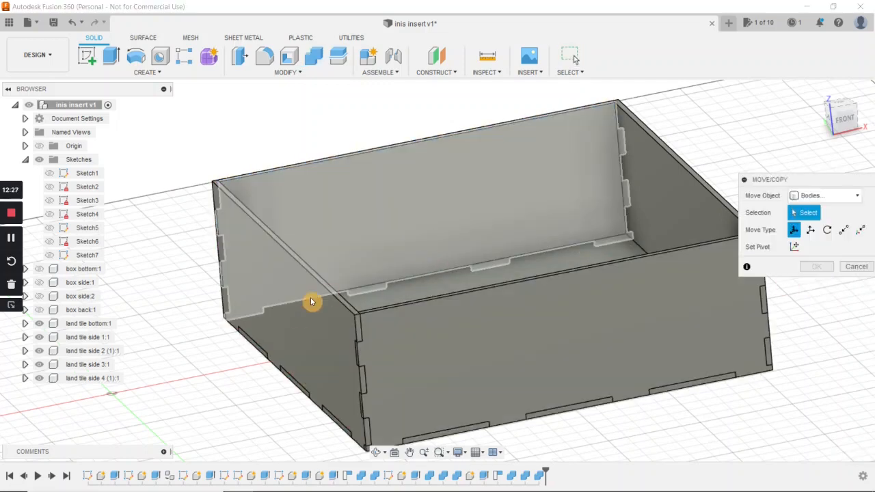
left_click(299, 313)
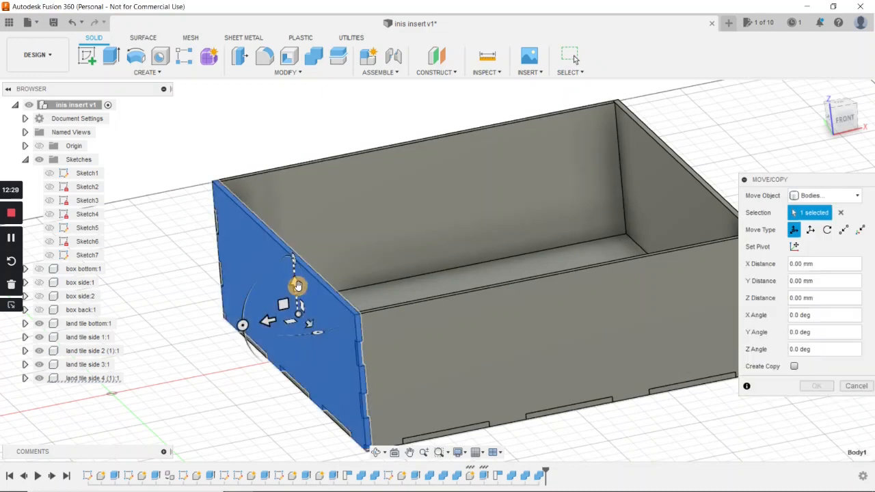
left_click_drag(293, 282, 308, 111)
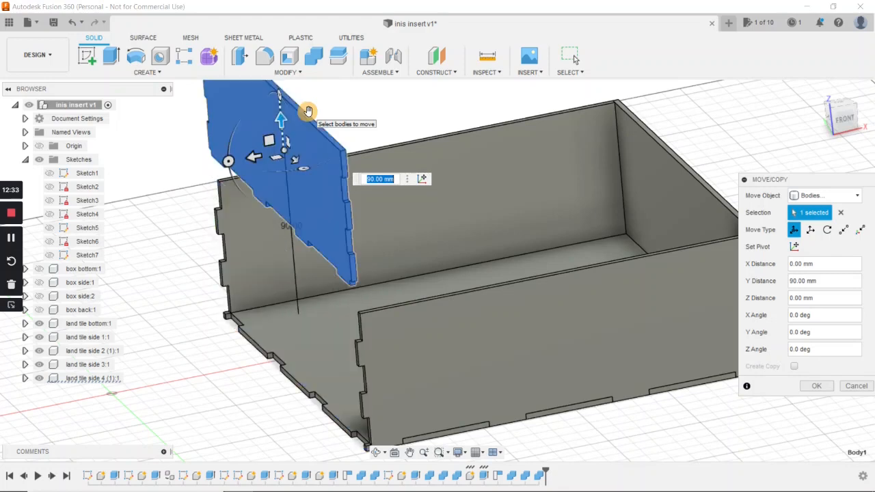
key("Escape")
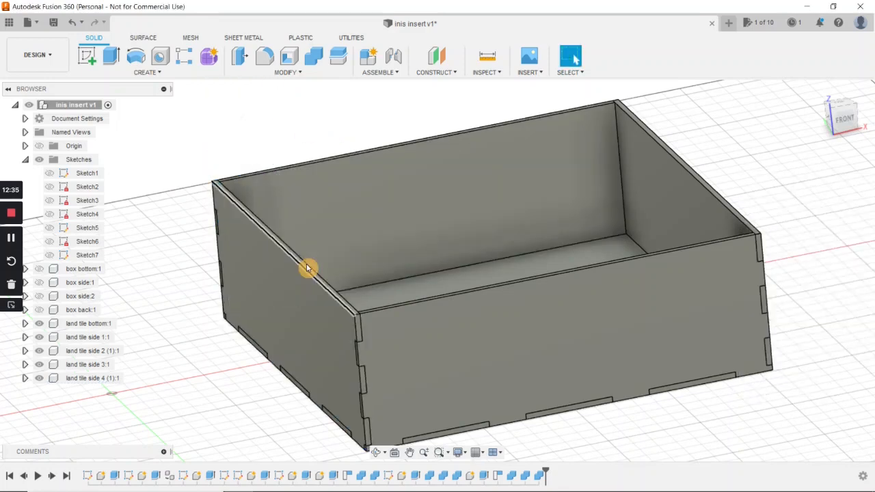
scroll(306, 265, "down", 3)
middle_click_drag(347, 248, 331, 279)
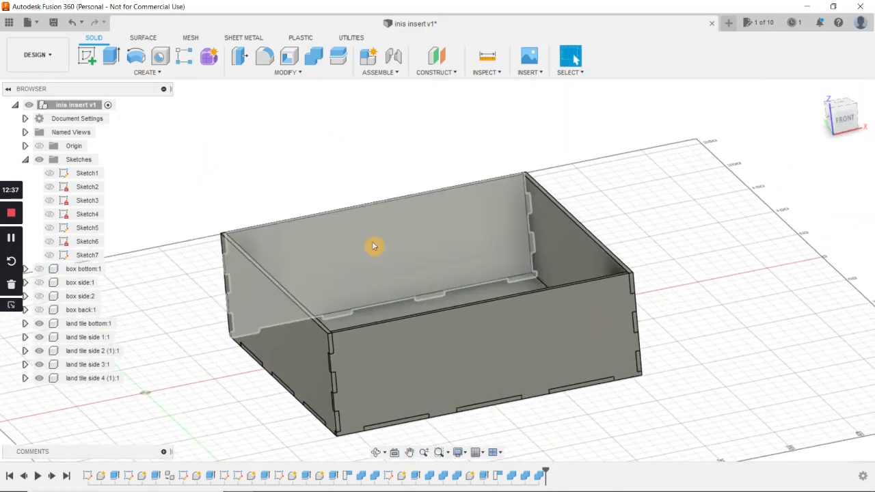
left_click(816, 95)
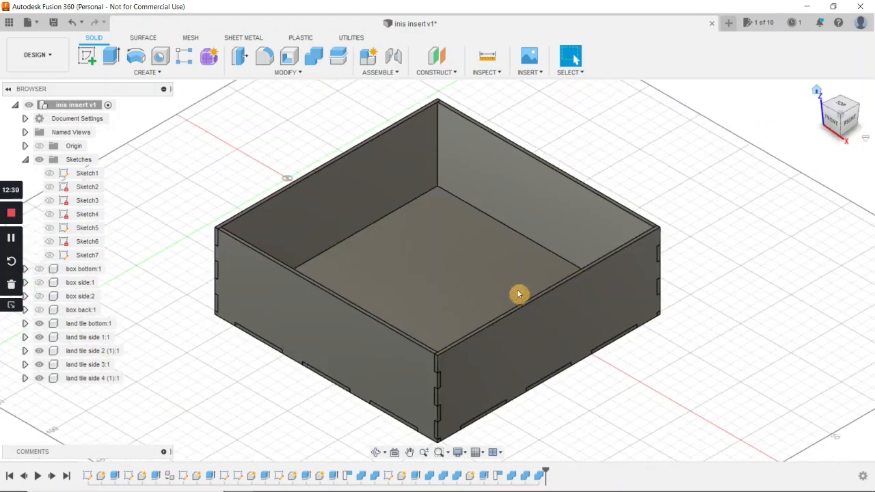
Show the box bottom, both box sides and the box back around the land tile tray, and review the assembly.
scroll(458, 283, "down", 2)
middle_click_drag(449, 283, 487, 302)
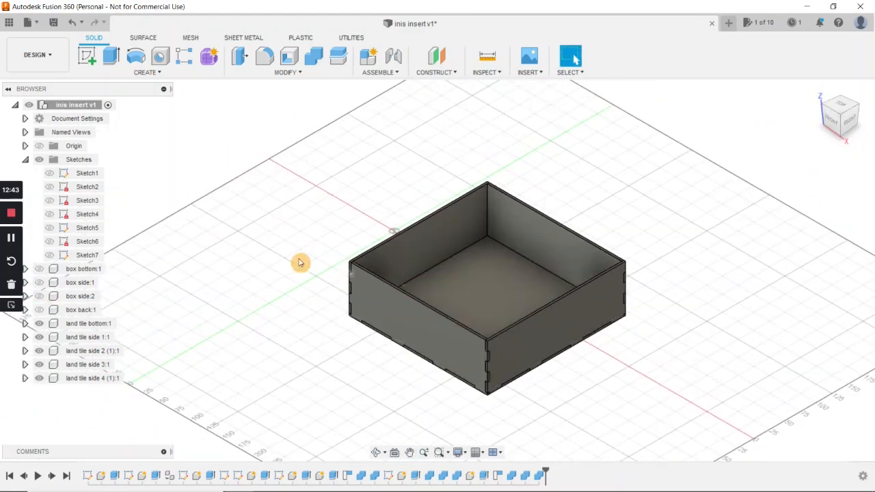
left_click(40, 308)
left_click(39, 296)
left_click(39, 282)
left_click(39, 268)
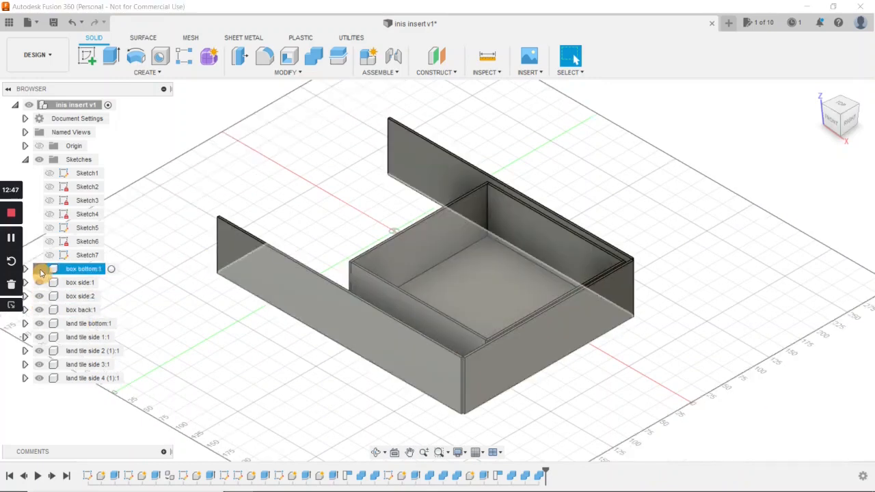
mouse_move(337, 334)
middle_mouse_down("shift")
mouse_move(330, 351)
mouse_move(314, 358)
mouse_move(326, 385)
mouse_move(342, 371)
mouse_move(335, 353)
mouse_move(388, 286)
middle_mouse_up("shift")
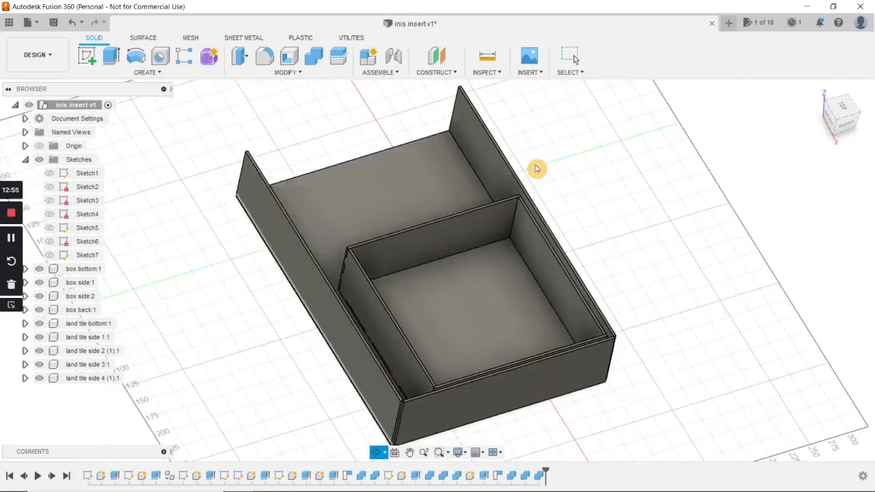
left_click(819, 92)
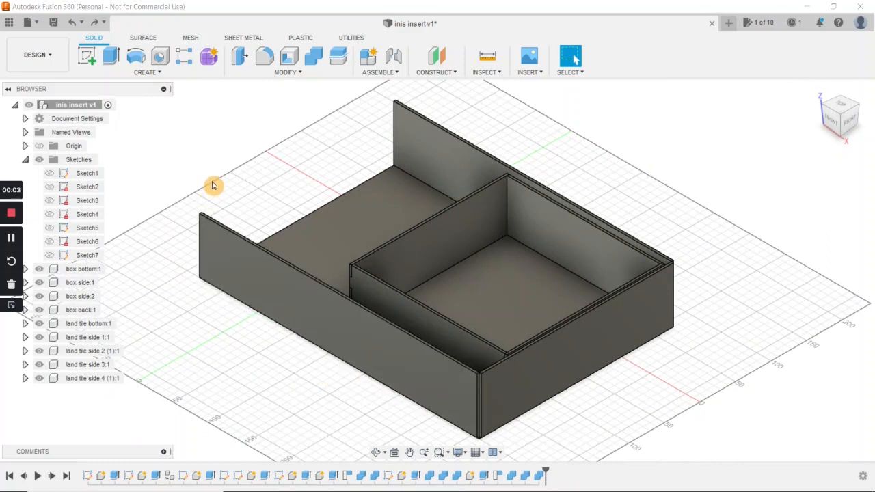
Start a new sketch on the upper face of the box bottom.
left_click(86, 58)
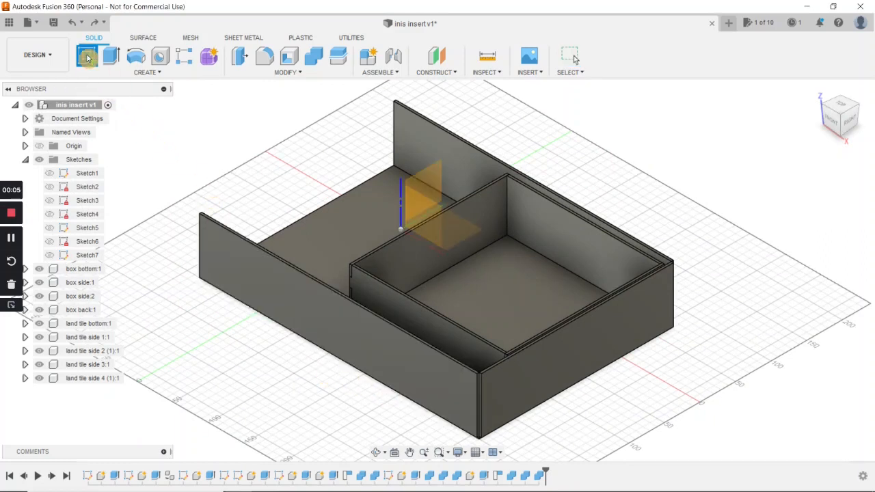
left_click(842, 107)
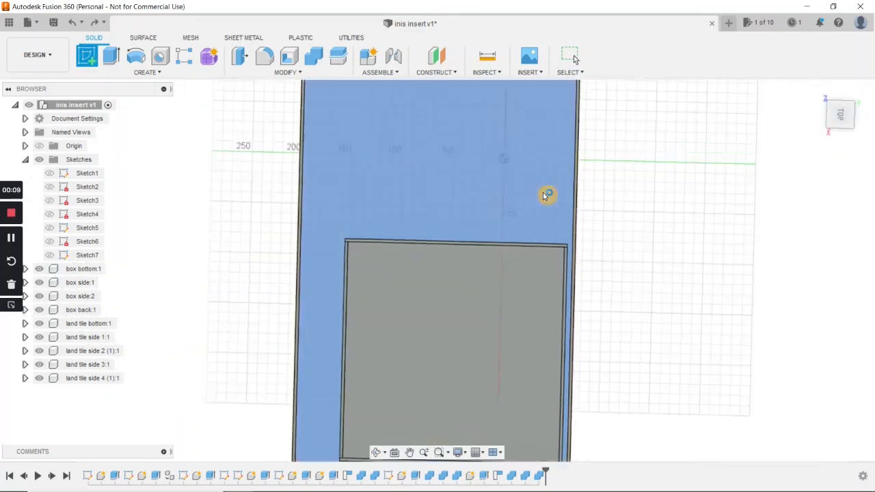
left_click(513, 225)
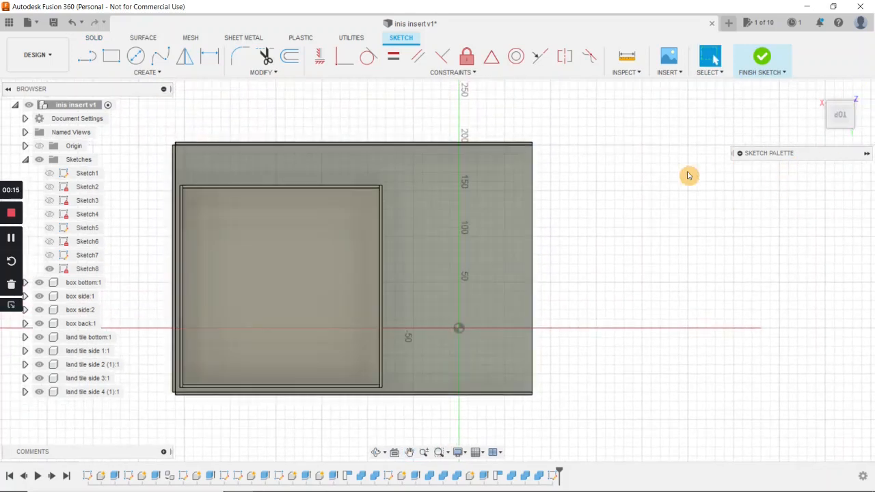
Sketch an 85 by 132 mm rectangle just inside the corner of the box bottom's open end, beside the side panel.
scroll(482, 252, "up", 3)
scroll(461, 257, "up", 4)
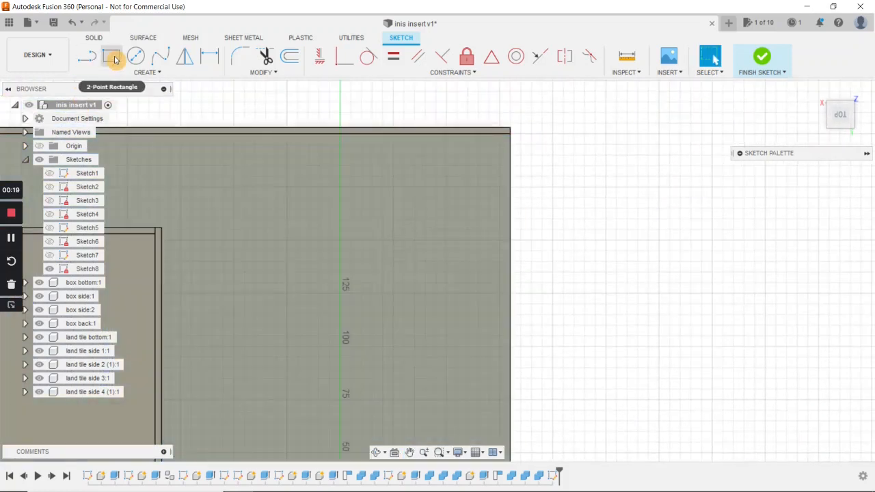
left_click(115, 61)
scroll(391, 180, "up", 4)
mouse_move(516, 163)
middle_mouse_down()
mouse_move(449, 244)
mouse_move(439, 270)
mouse_move(476, 262)
middle_mouse_up()
mouse_move(552, 166)
middle_mouse_down()
mouse_move(571, 146)
mouse_move(572, 159)
mouse_move(578, 119)
middle_mouse_up()
left_click(575, 113)
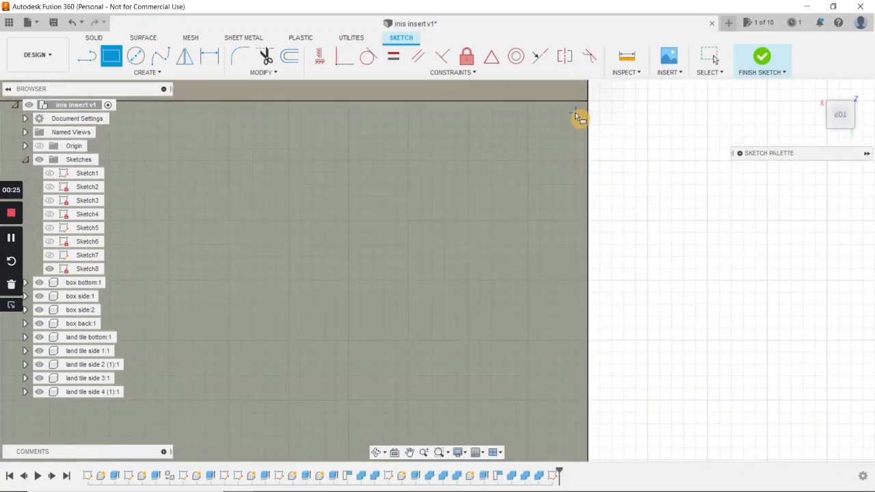
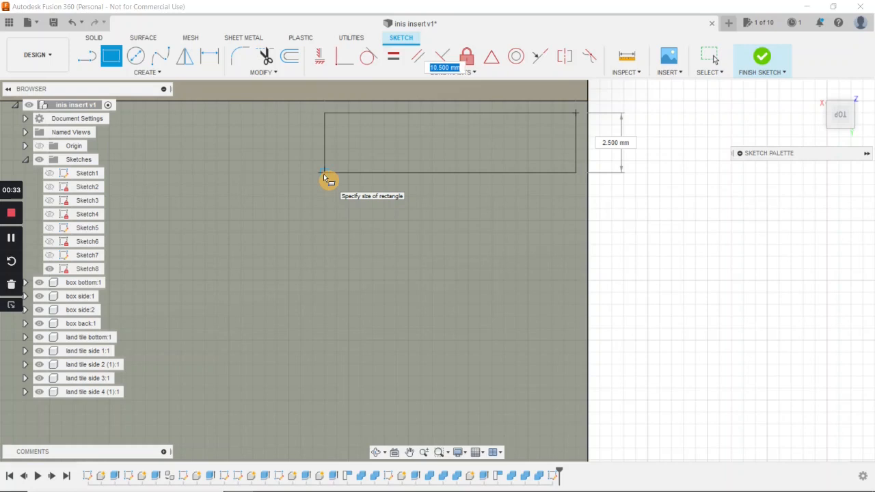
type("85")
key("Tab")
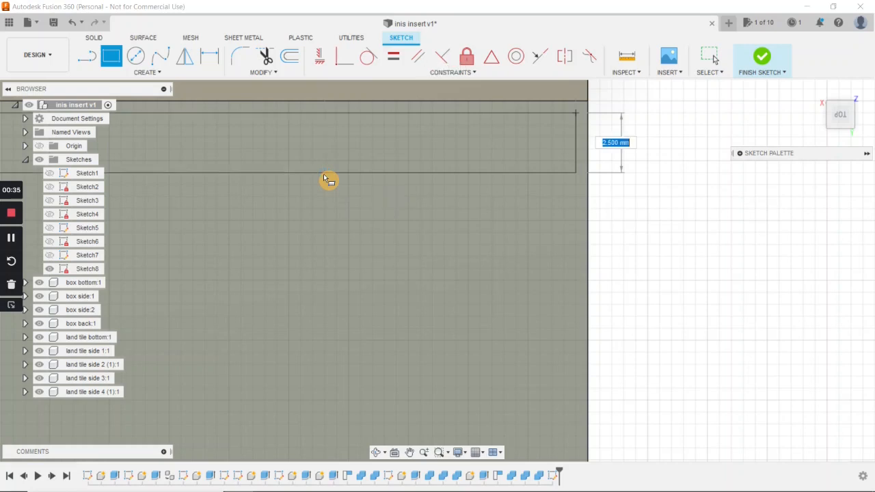
type("112")
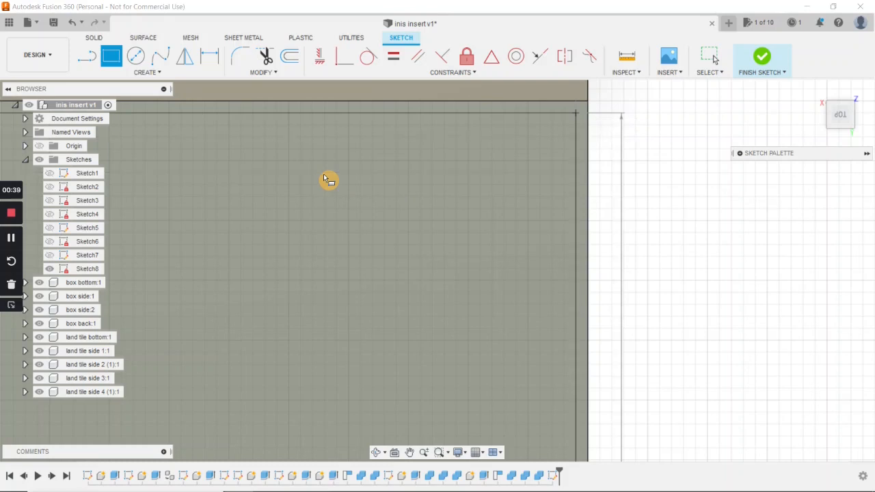
key("Escape")
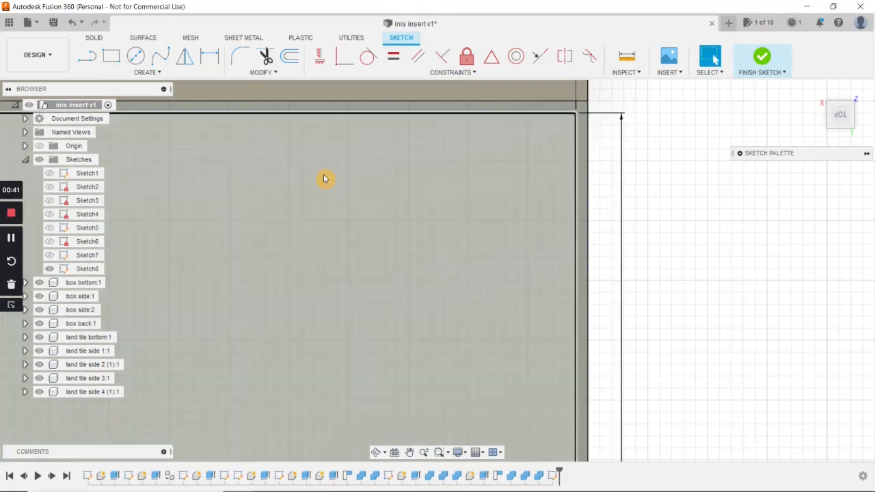
scroll(323, 179, "down", 4)
middle_click_drag(423, 134, 550, 44)
scroll(438, 209, "down", 5)
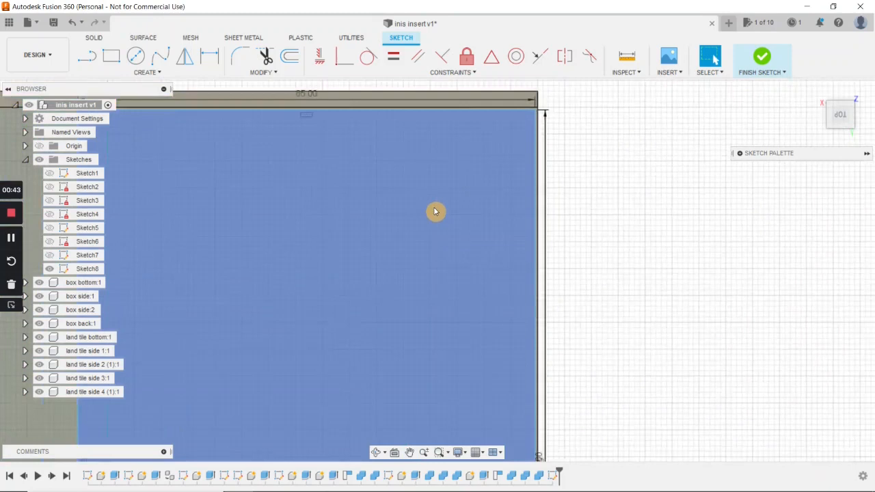
middle_click_drag(412, 217, 472, 162)
scroll(462, 222, "down", 5)
middle_click_drag(441, 244, 398, 250)
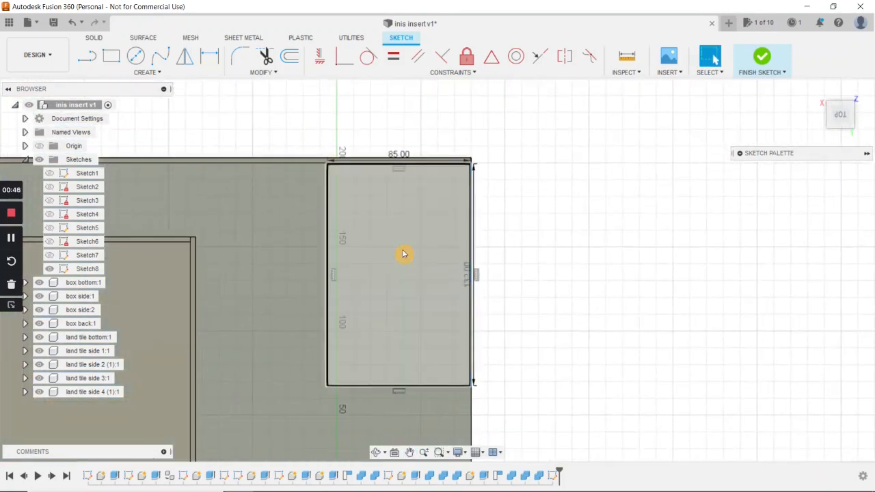
left_click(10, 239)
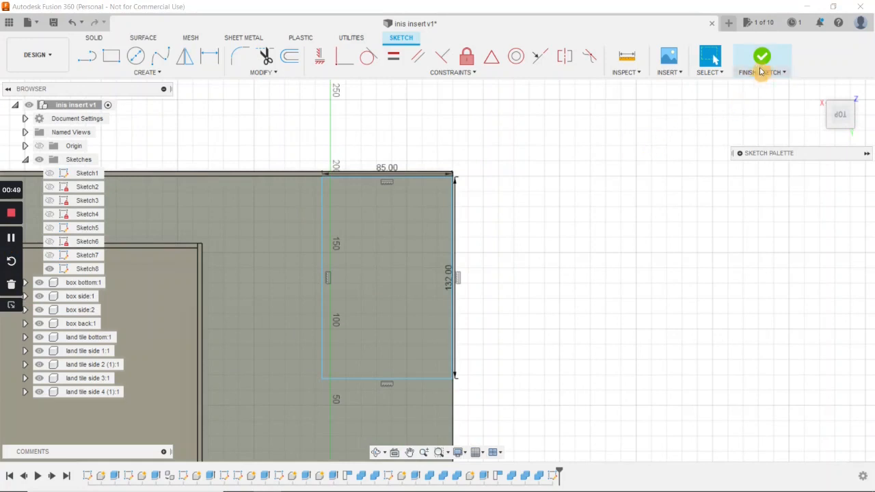
Hide all box and land tile components, leaving only the new rectangle sketch on display.
left_click(410, 296)
scroll(410, 296, "up", 3)
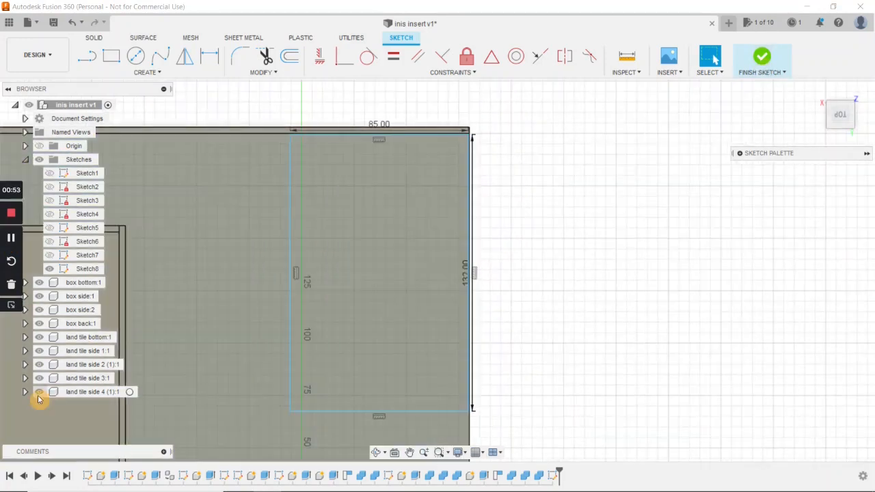
left_click(40, 396)
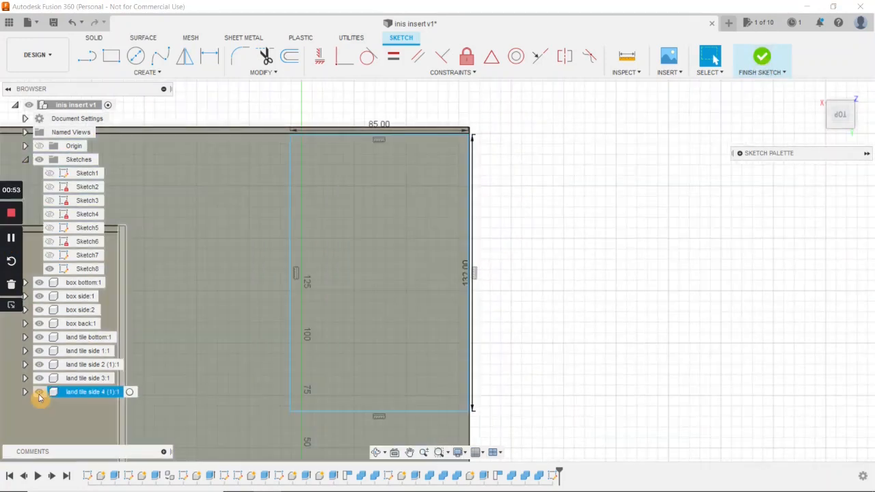
left_click(39, 381)
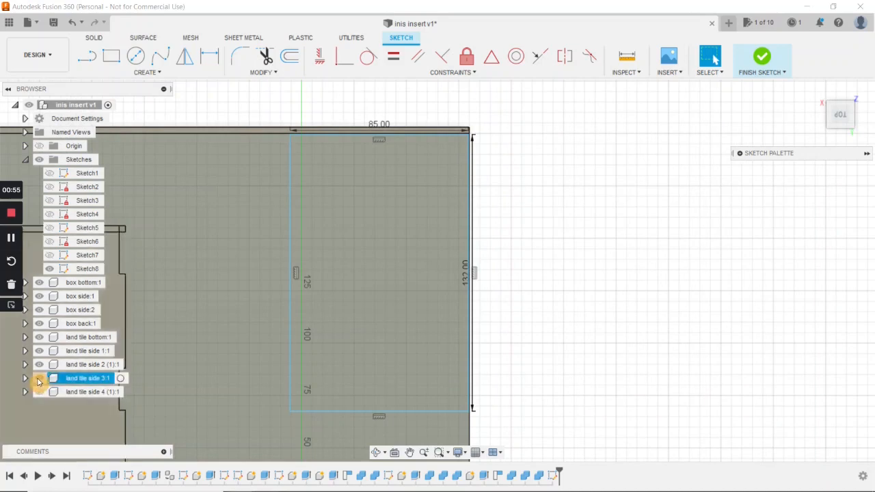
left_click(40, 367)
left_click(41, 353)
left_click(41, 337)
left_click(39, 323)
left_click(39, 309)
left_click(39, 295)
left_click(40, 282)
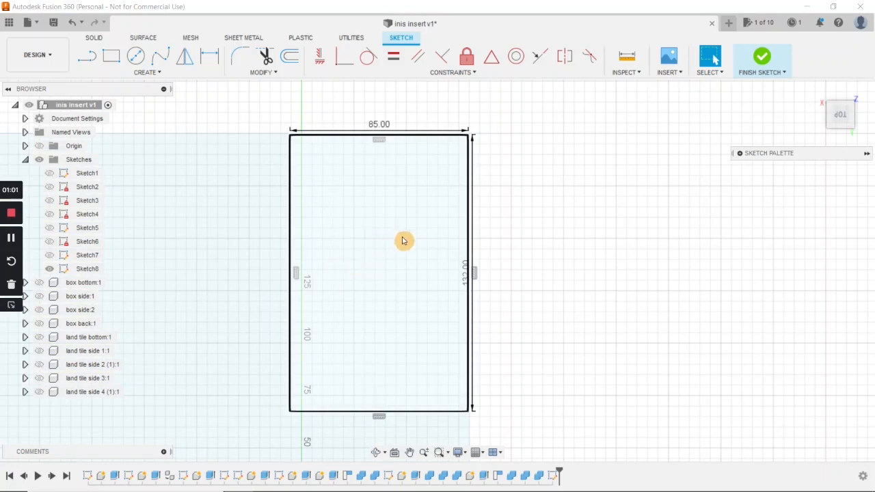
scroll(403, 283, "up", 1)
left_click(403, 284)
left_click(238, 149)
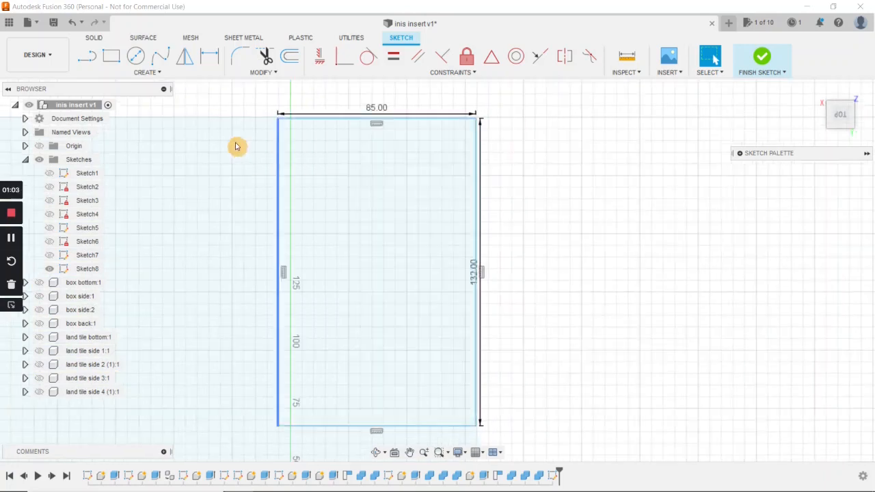
Sketch a 3 by 15 mm tab rectangle outside the 132 mm edge nearest the land tile tray, starting at its upper corner.
left_click(111, 55)
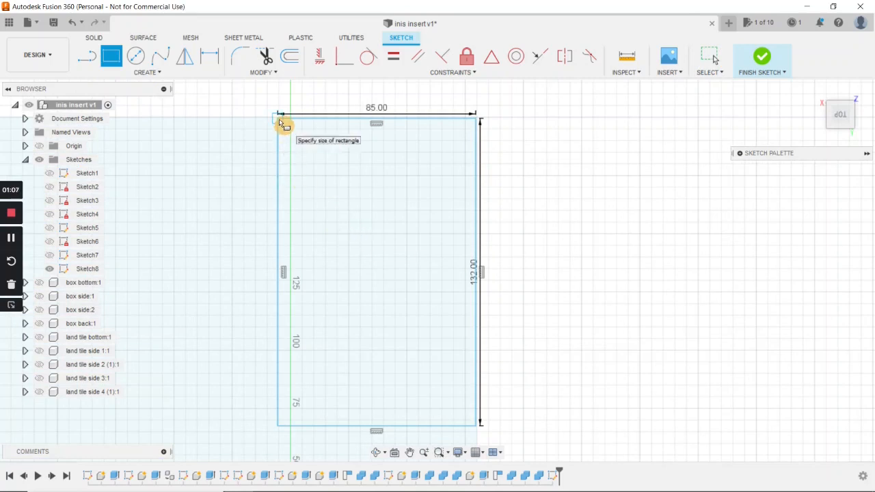
left_click(267, 118)
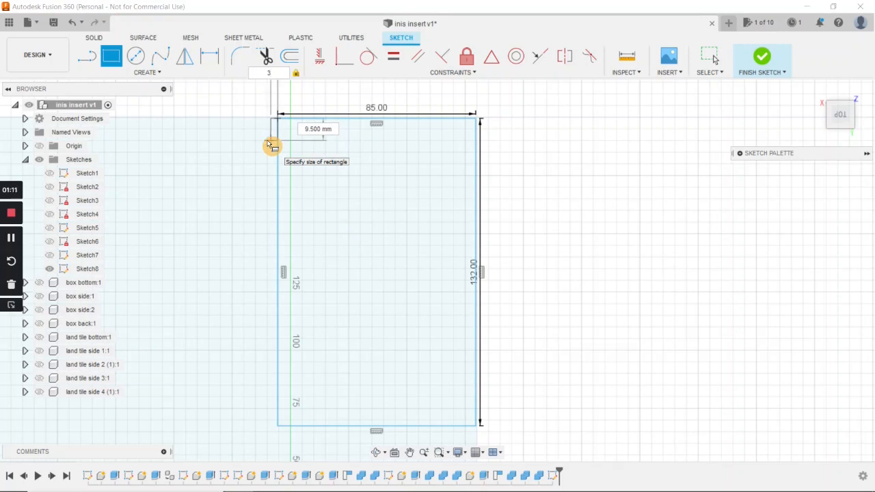
key("Tab")
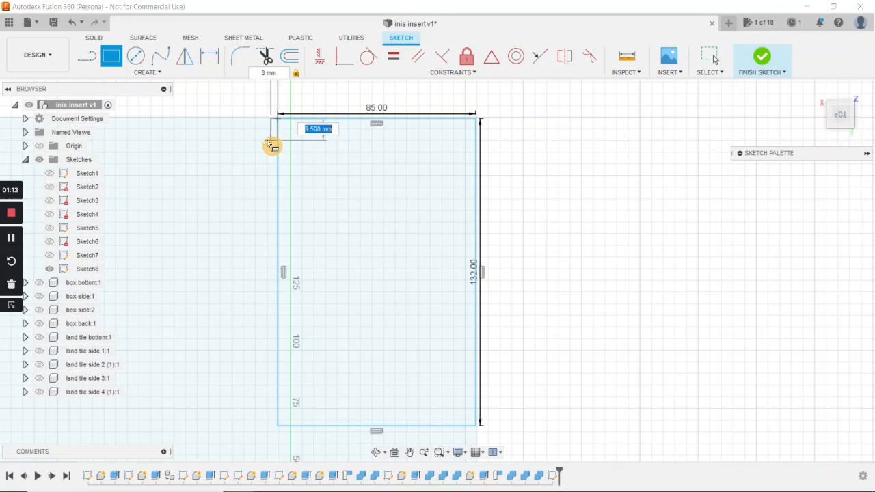
key("Tab")
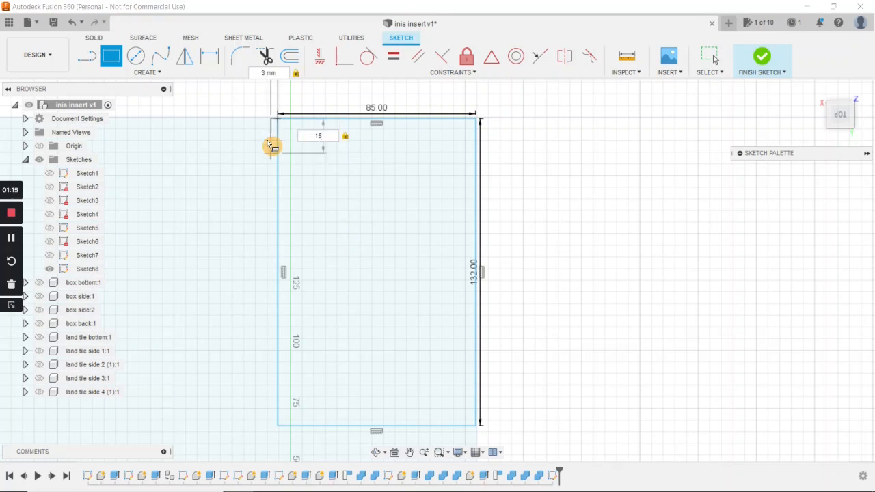
key("Return")
key("Escape")
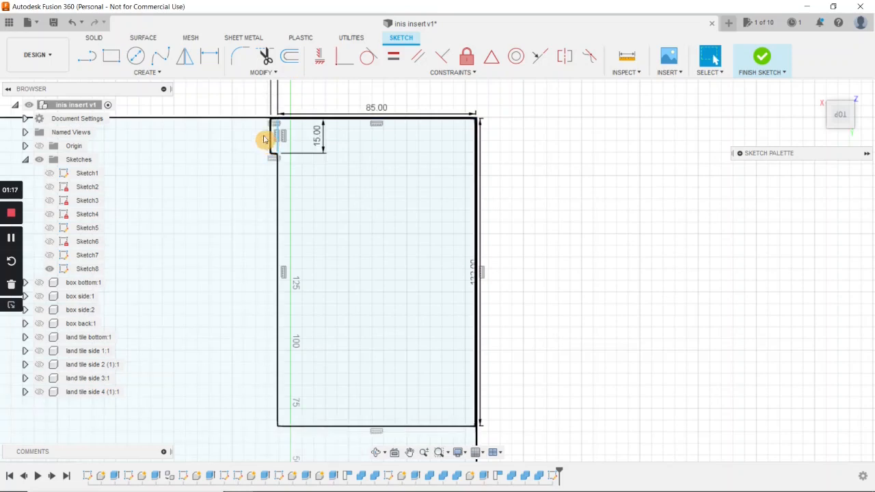
Pattern the tab's three outer lines into four tabs along the 132 mm edge with a Rectangular Pattern extent of -117 mm.
left_click(157, 72)
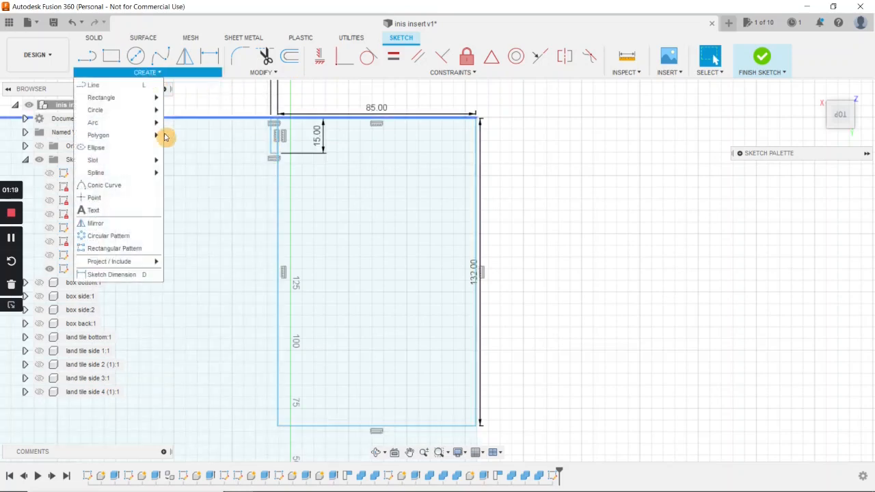
left_click(125, 250)
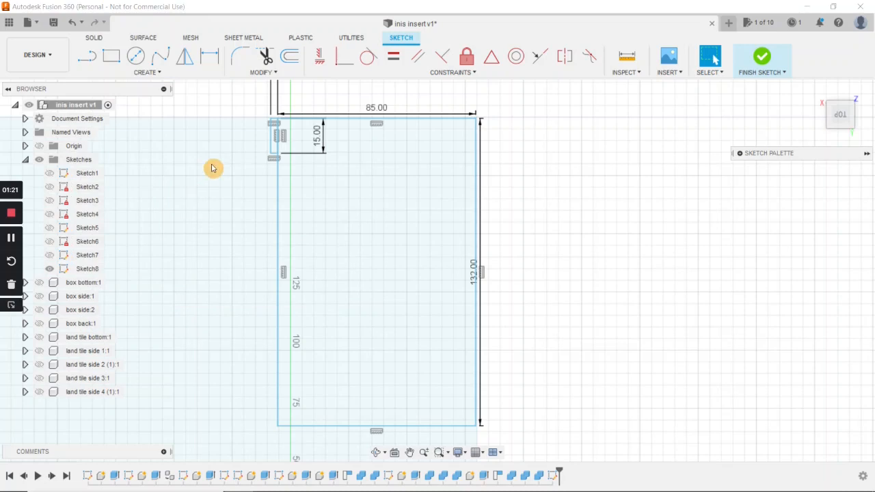
scroll(273, 122, "up", 2)
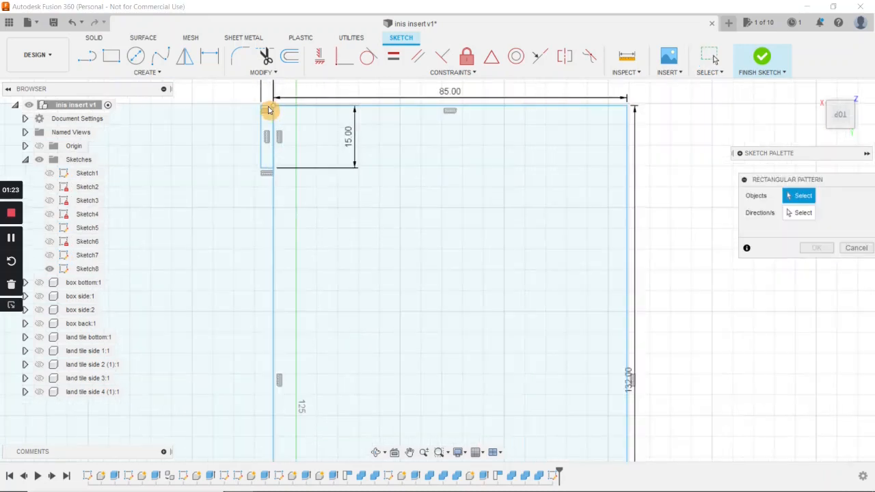
left_click(262, 131)
left_click(263, 135)
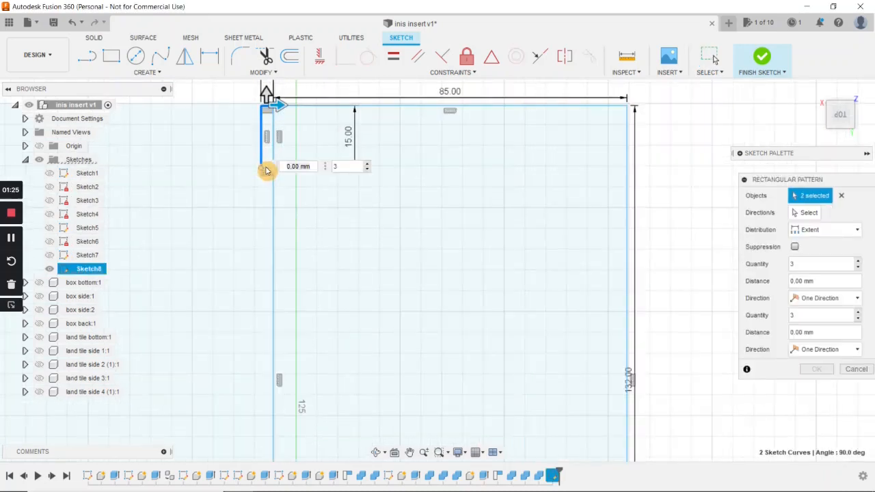
scroll(303, 221, "down", 2)
left_click(286, 179)
middle_click_drag(334, 268, 323, 210)
scroll(335, 232, "down", 2)
left_click_drag(286, 109, 281, 375)
scroll(281, 375, "up", 3)
middle_click_drag(354, 376, 348, 263)
left_click_drag(281, 304, 276, 289)
scroll(284, 304, "up", 3)
scroll(421, 278, "down", 2)
left_click(419, 306)
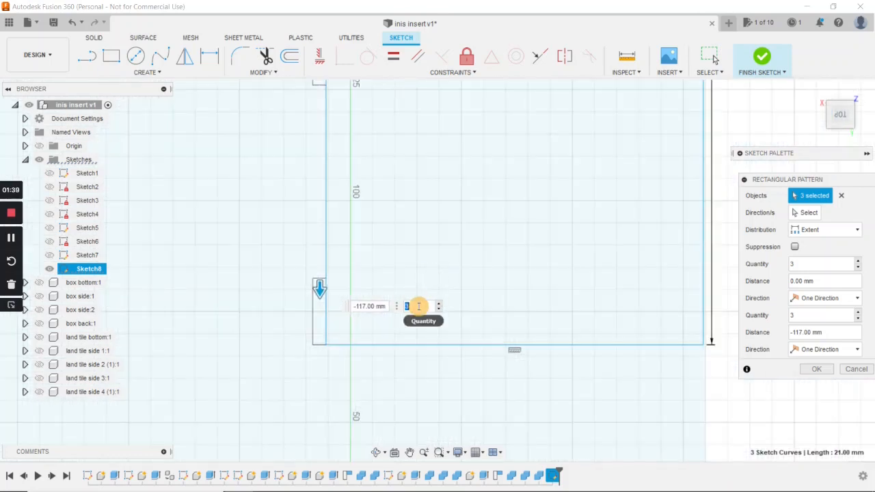
key("Return")
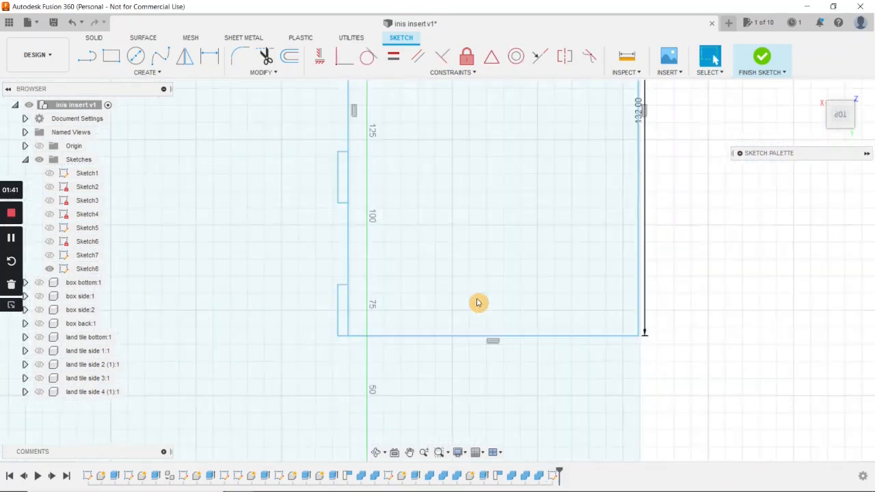
Draw a short vertical line inward from the midpoint of the rectangle's upper 85 mm edge.
scroll(478, 303, "down", 2)
middle_click_drag(518, 258, 435, 344)
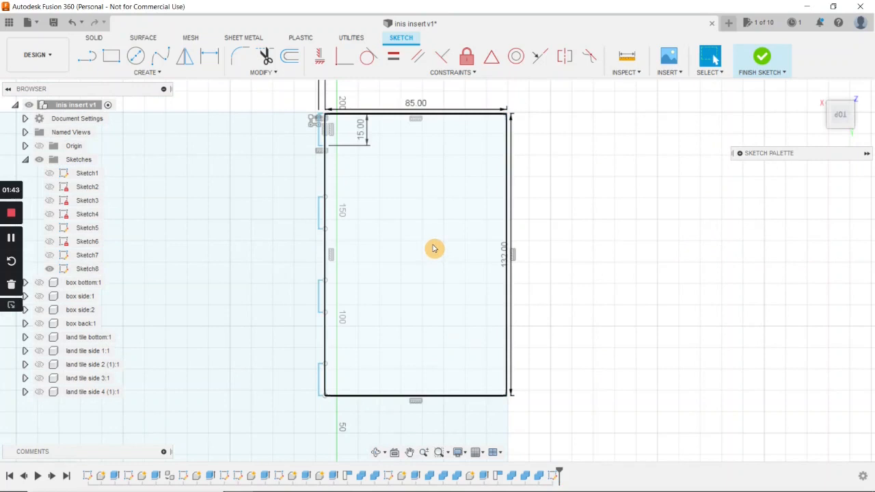
left_click(86, 56)
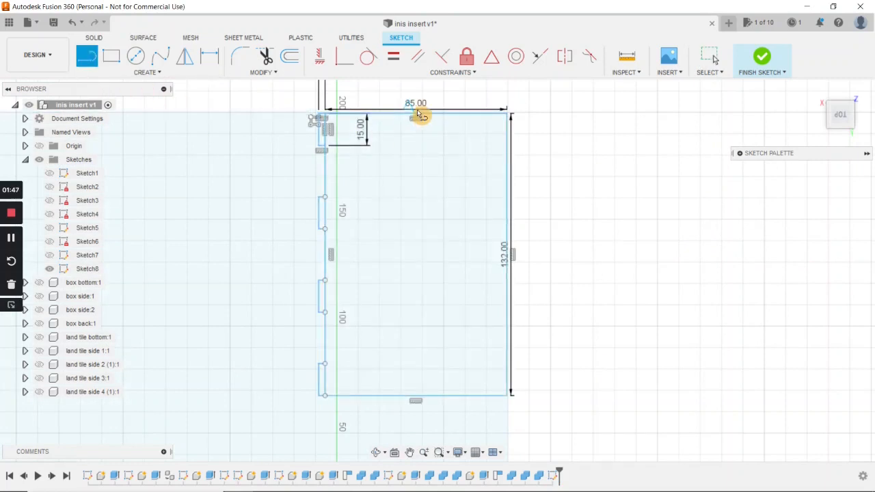
left_click(416, 116)
left_click(418, 148)
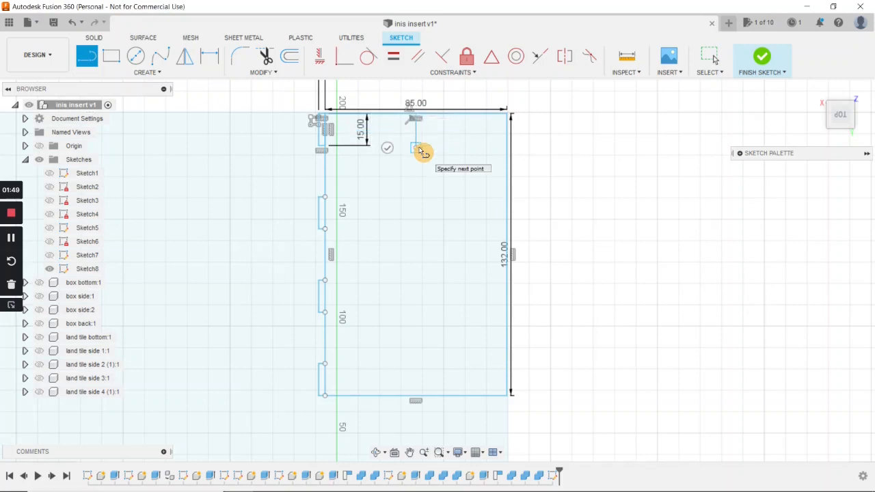
Mirror the outer lines of the four tabs across the short vertical midline onto the opposite 132 mm edge.
key("Escape")
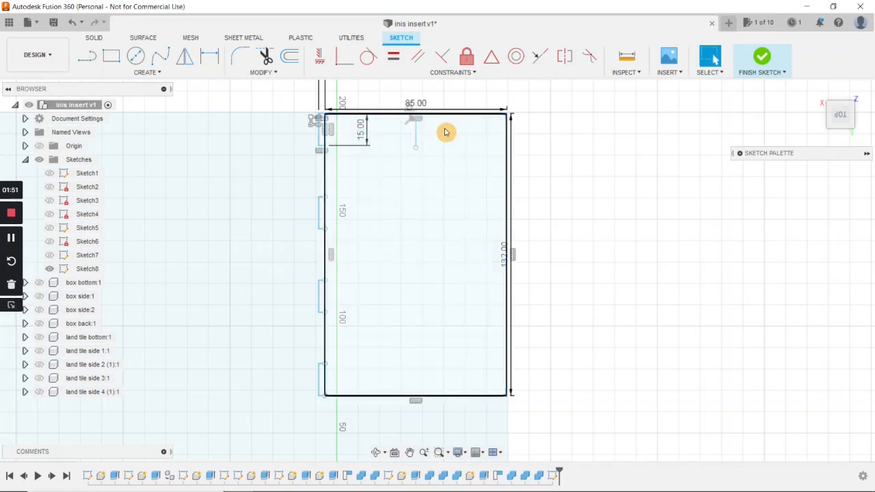
left_click(188, 62)
mouse_move(299, 104)
left_mouse_down()
mouse_move(326, 112)
mouse_move(323, 409)
left_mouse_up()
scroll(328, 141, "up", 2)
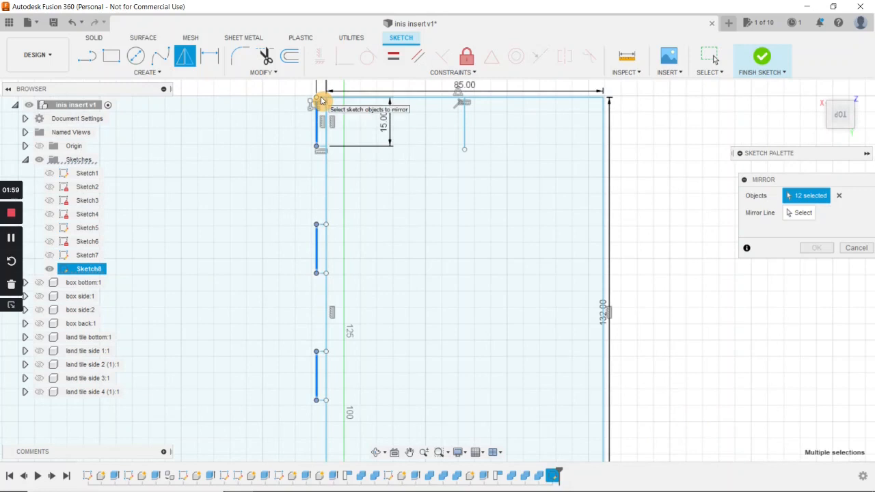
scroll(323, 102, "up", 2)
left_click(324, 100)
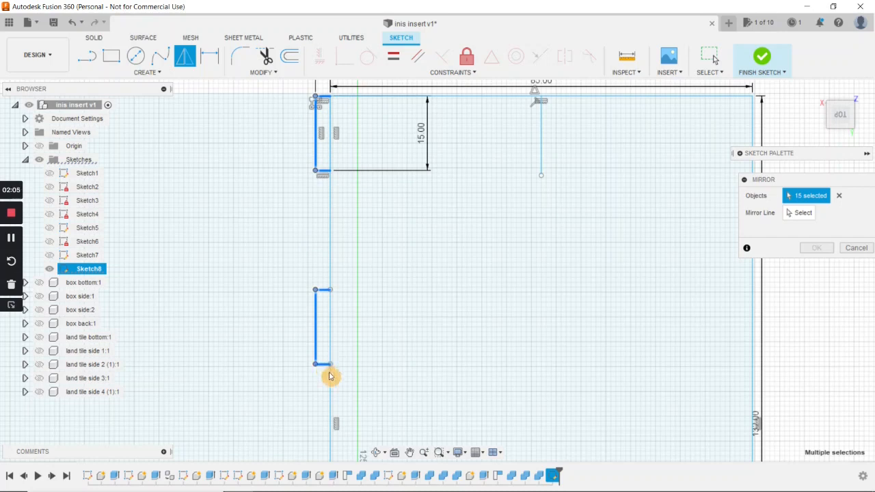
left_click(324, 367)
scroll(371, 380, "down", 2)
middle_click_drag(394, 382, 390, 191)
scroll(355, 327, "down", 2)
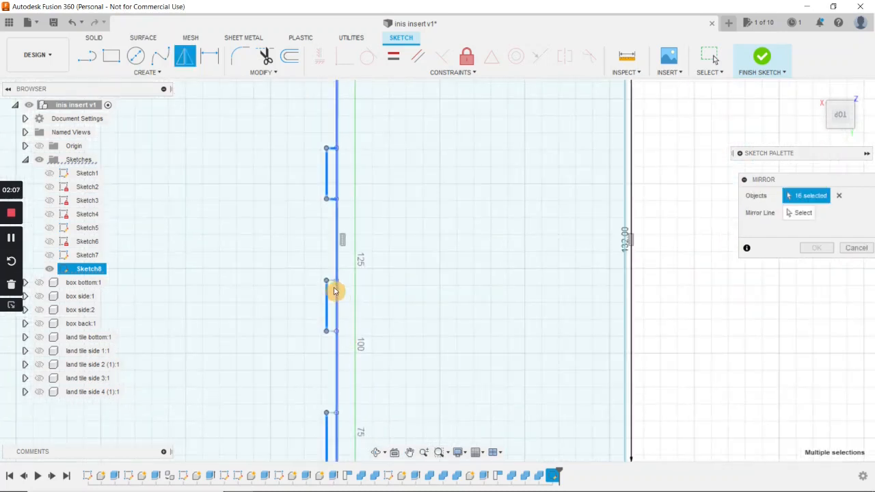
scroll(331, 281, "up", 2)
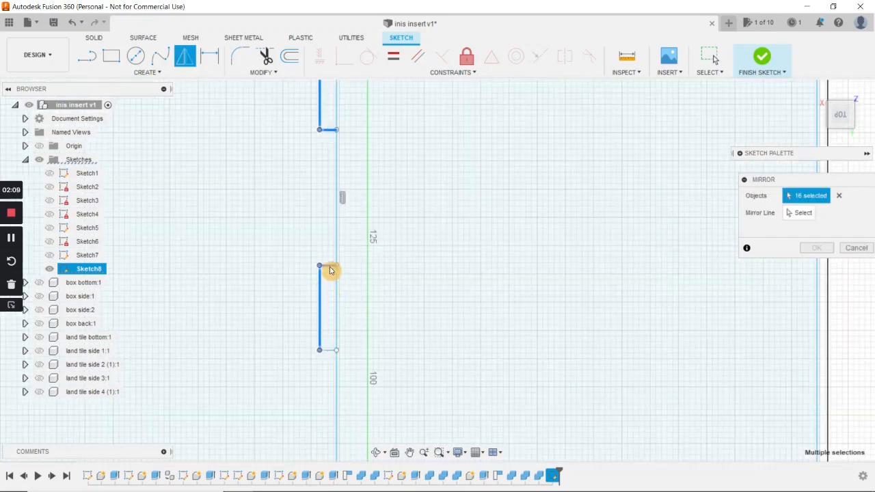
left_click(329, 353)
middle_click_drag(436, 381, 427, 160)
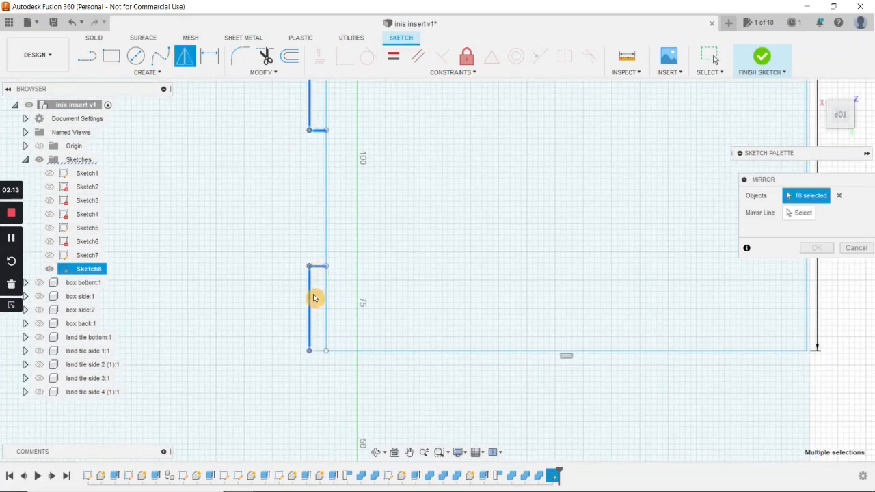
left_click(319, 354)
scroll(561, 291, "down", 4)
mouse_move(563, 220)
middle_mouse_down()
mouse_move(463, 311)
mouse_move(443, 317)
middle_mouse_up()
middle_click_drag(461, 208, 435, 244)
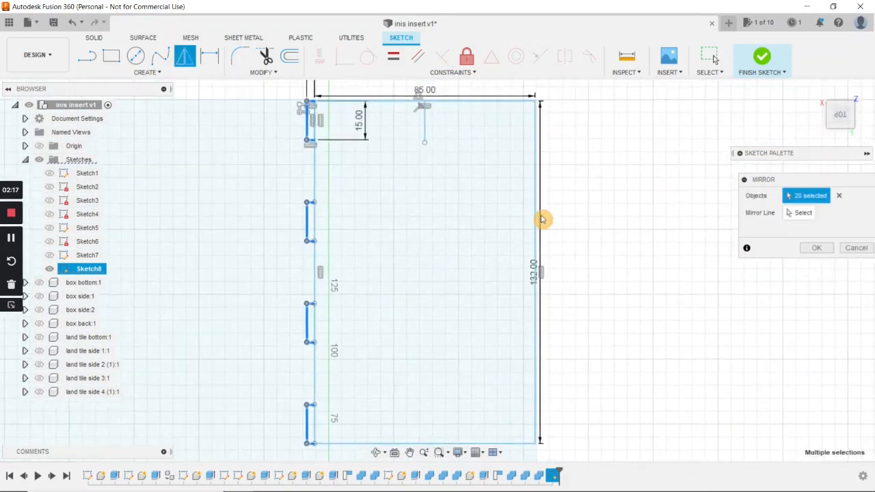
left_click(802, 214)
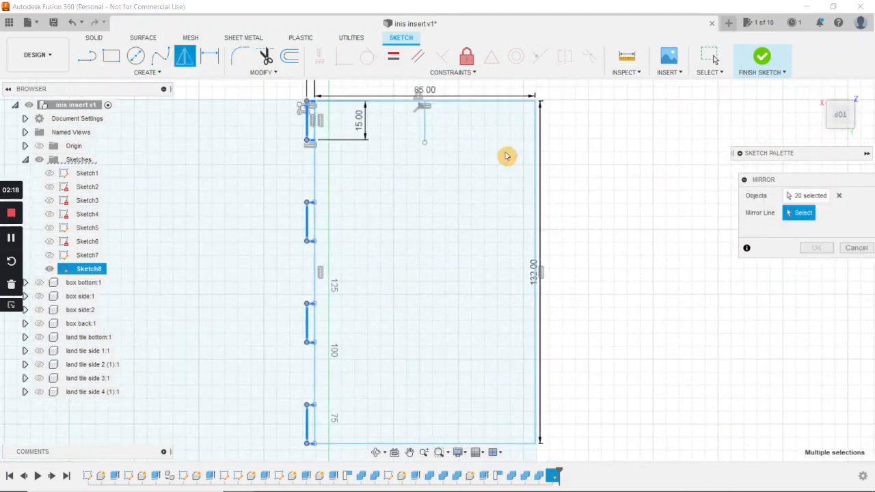
left_click(425, 132)
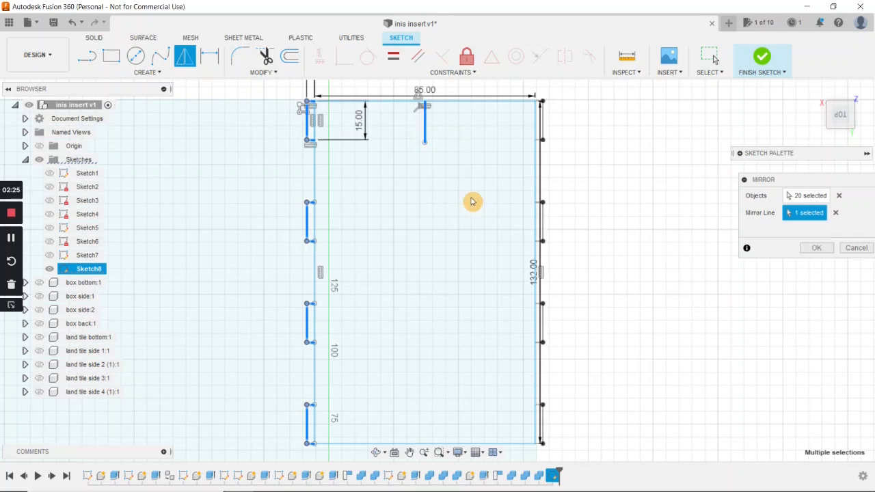
Sketch a 15 by 3 mm tab rectangle outside the upper 85 mm edge, starting at the corner nearest the land tile tray.
scroll(471, 201, "down", 1)
left_click(111, 58)
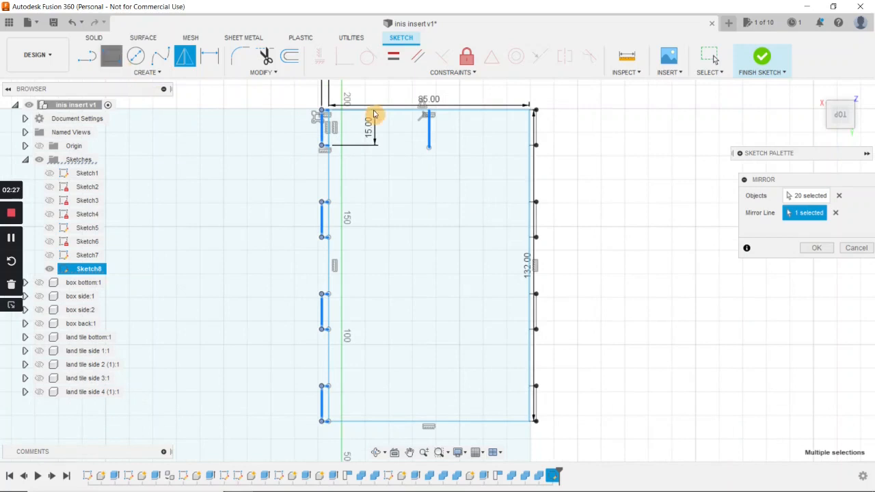
scroll(380, 273, "up", 3)
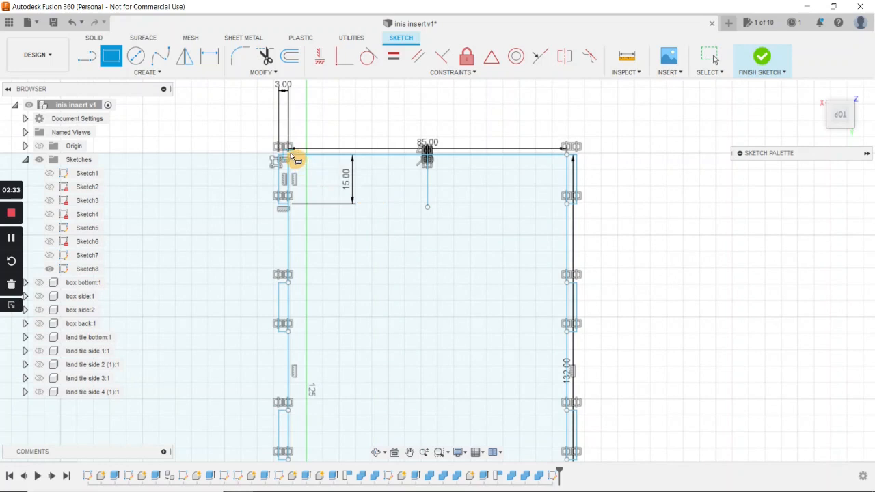
left_click(290, 154)
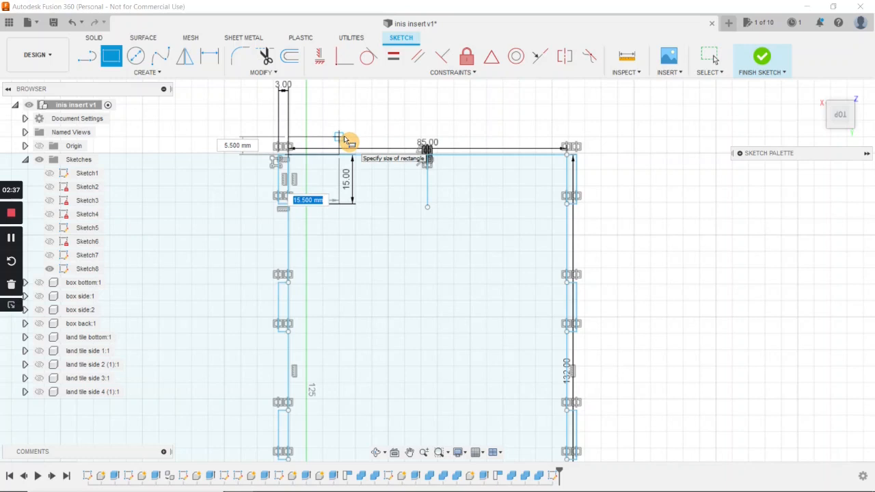
type("15")
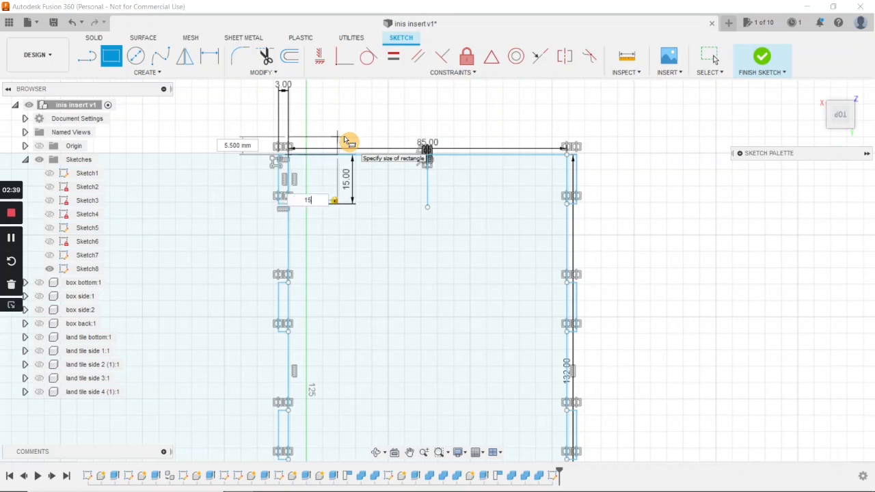
key("Tab")
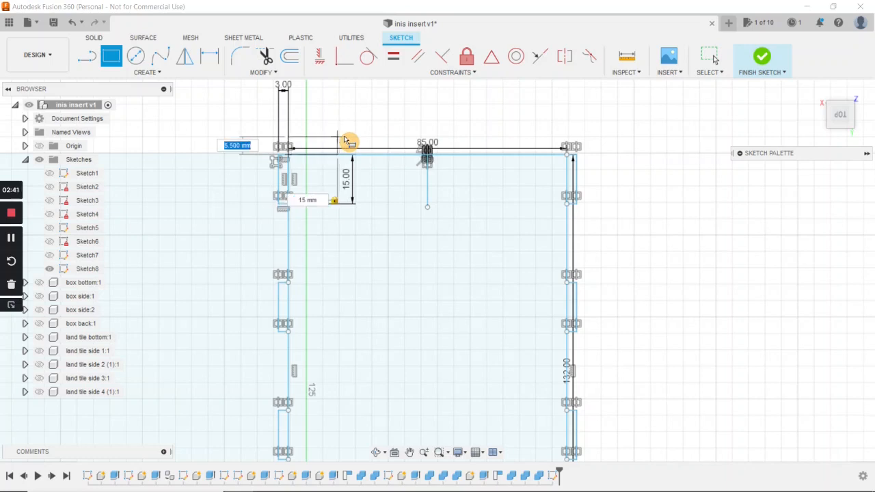
type("3")
key("Return")
Pattern the new tab's three outer lines into three tabs along the upper 85 mm edge with a Rectangular Pattern extent of 70 mm.
scroll(350, 143, "up", 2)
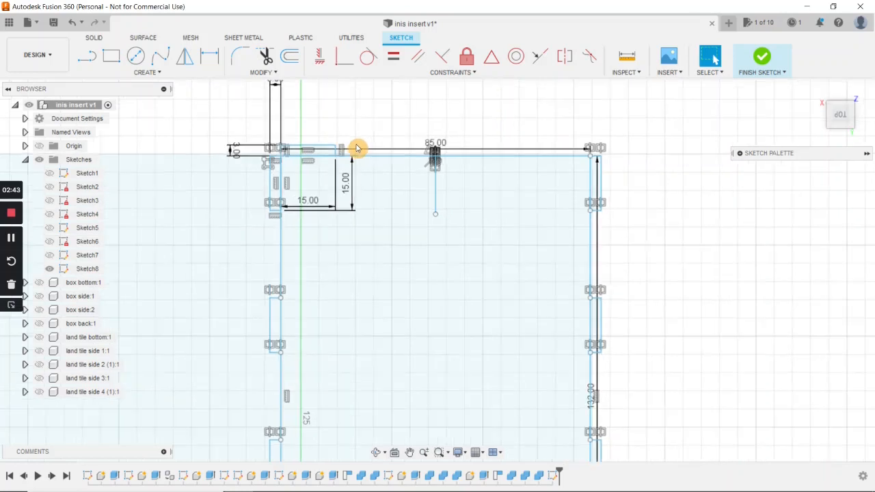
left_click(156, 72)
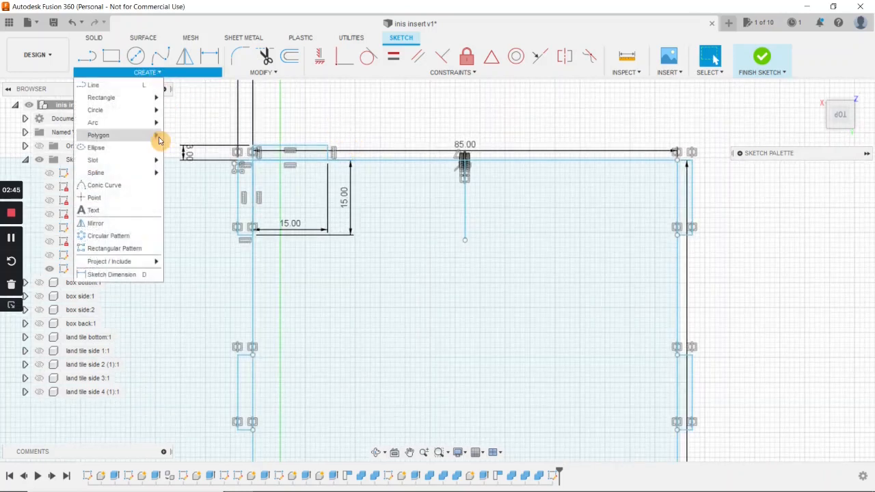
left_click(132, 248)
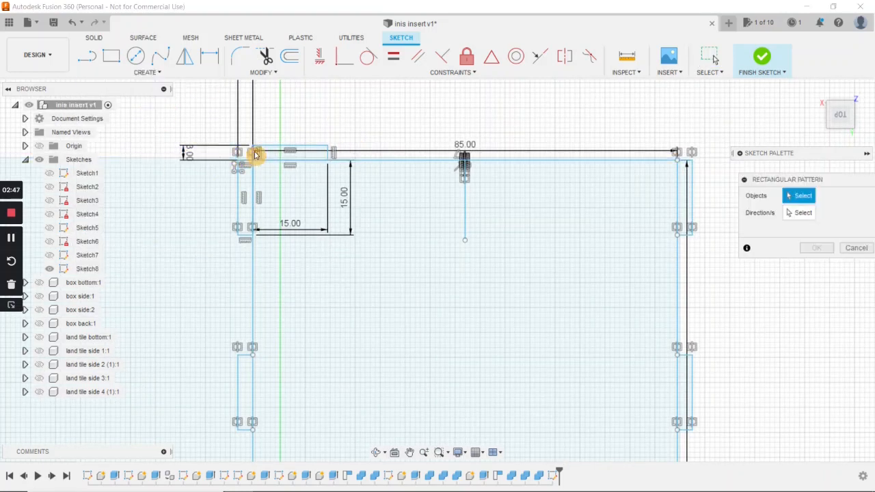
left_click(257, 151)
left_click(277, 146)
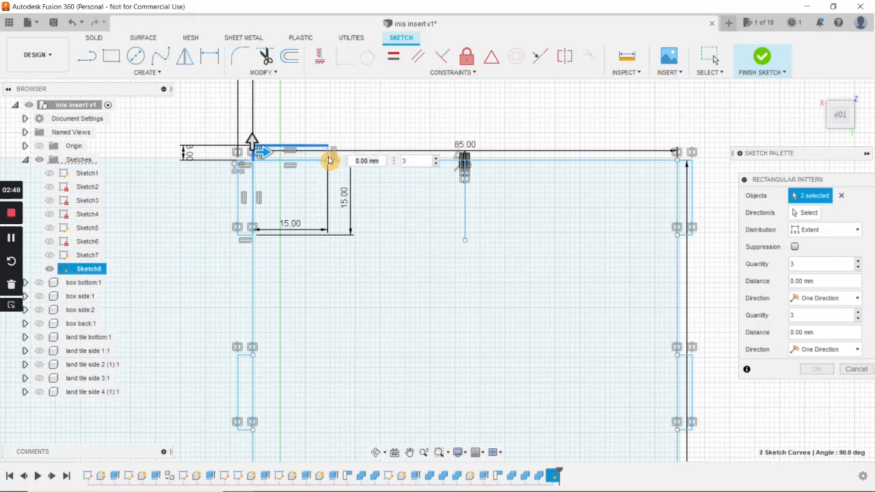
left_click(327, 156)
mouse_move(266, 153)
left_mouse_down()
mouse_move(359, 142)
mouse_move(630, 152)
mouse_move(614, 153)
left_mouse_up()
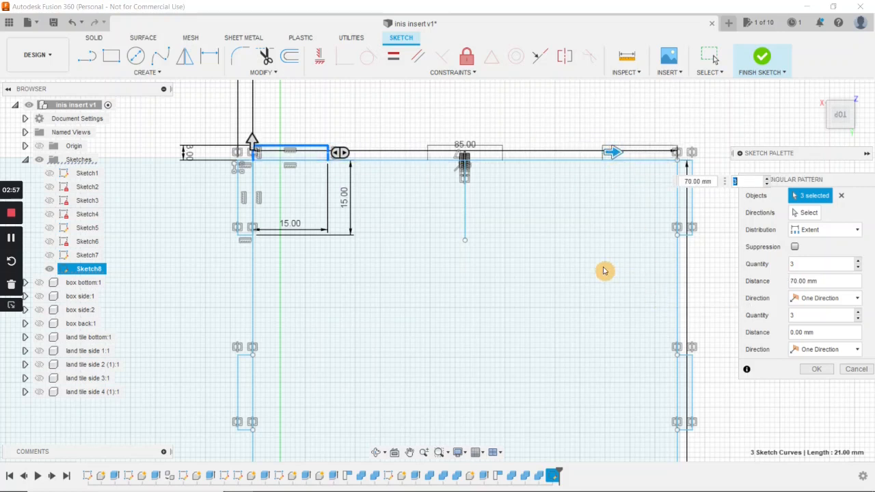
key("Return")
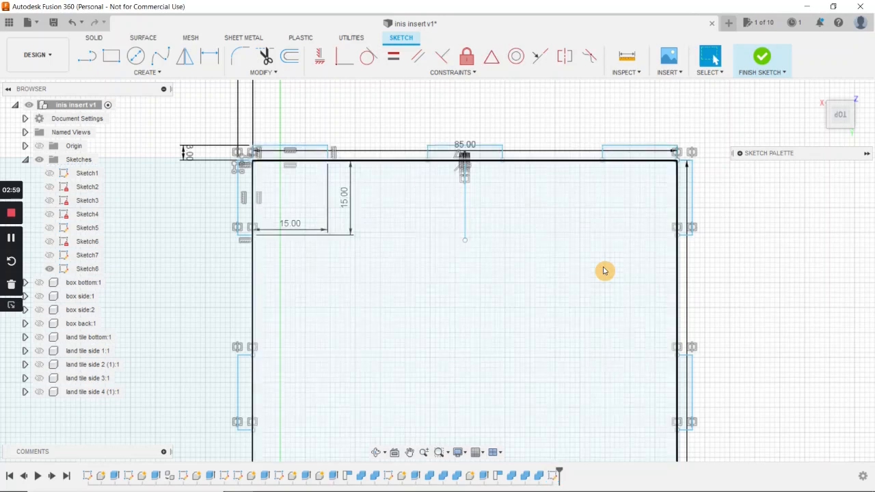
Draw a short horizontal line inward from the midpoint of the 132 mm edge nearest the land tile tray.
scroll(604, 271, "down", 2)
middle_click_drag(560, 322, 533, 223)
scroll(529, 248, "down", 3)
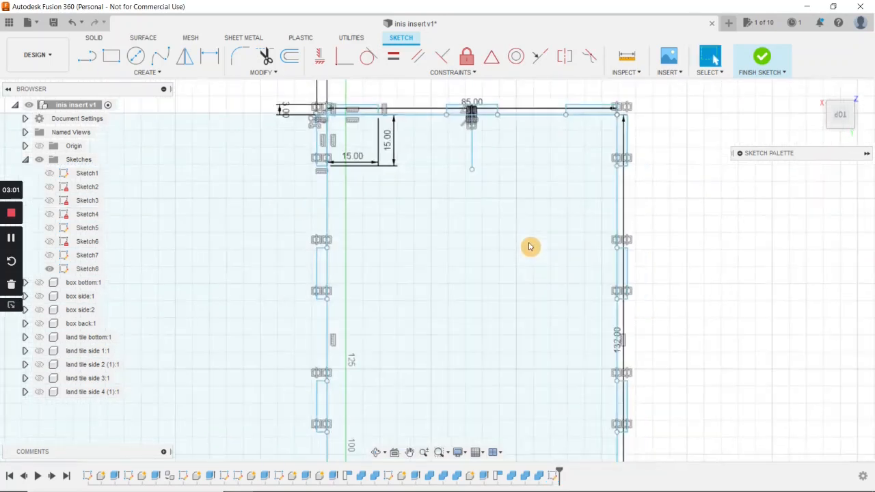
mouse_move(511, 281)
middle_mouse_down()
mouse_move(489, 237)
mouse_move(483, 253)
middle_mouse_up()
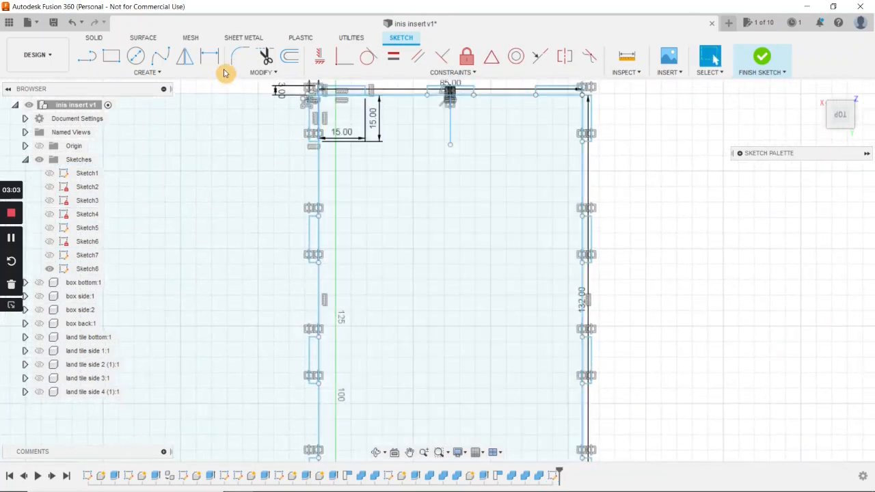
left_click(89, 58)
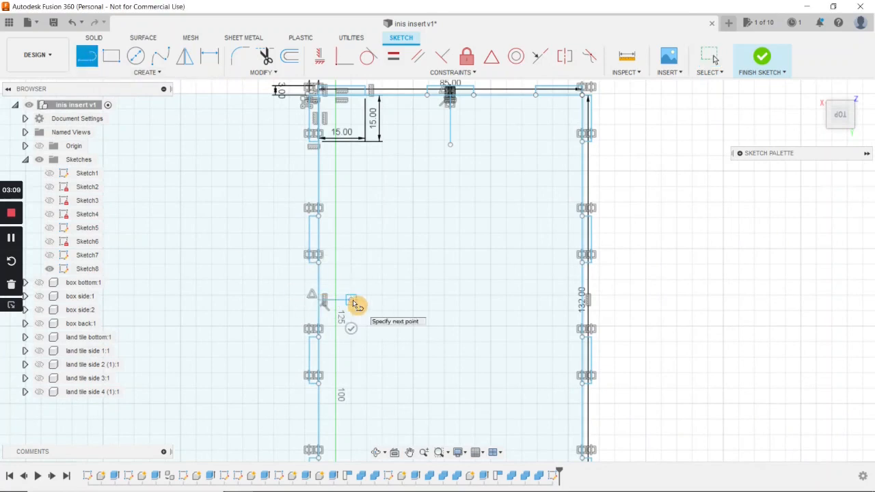
left_click(352, 301)
key("Escape")
Mirror the outer lines of the three tabs on the upper 85 mm edge to the opposite 85 mm edge.
middle_click_drag(467, 248, 428, 287)
left_click(187, 61)
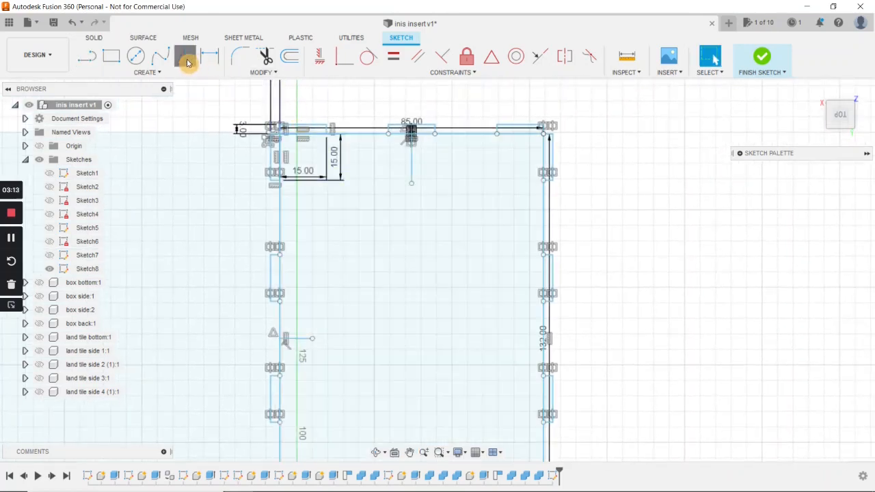
scroll(291, 164, "up", 3)
left_click(291, 100)
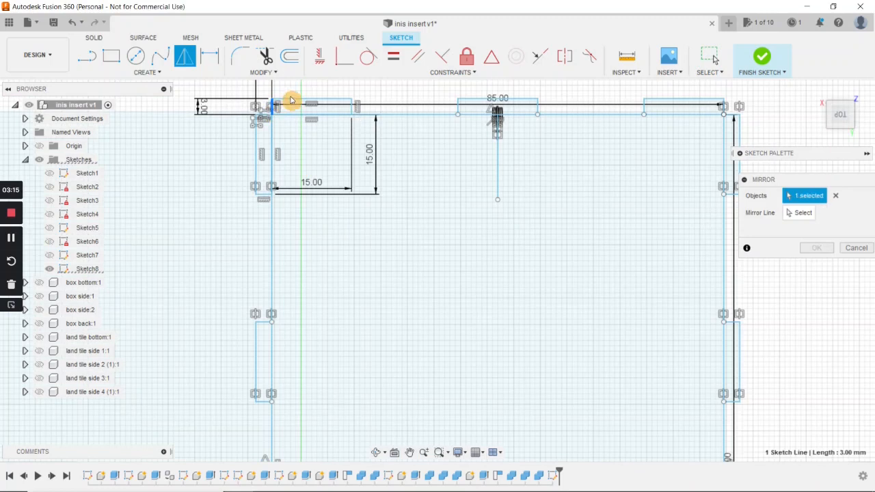
left_click(345, 106)
left_click(352, 108)
left_click(458, 108)
left_click(479, 101)
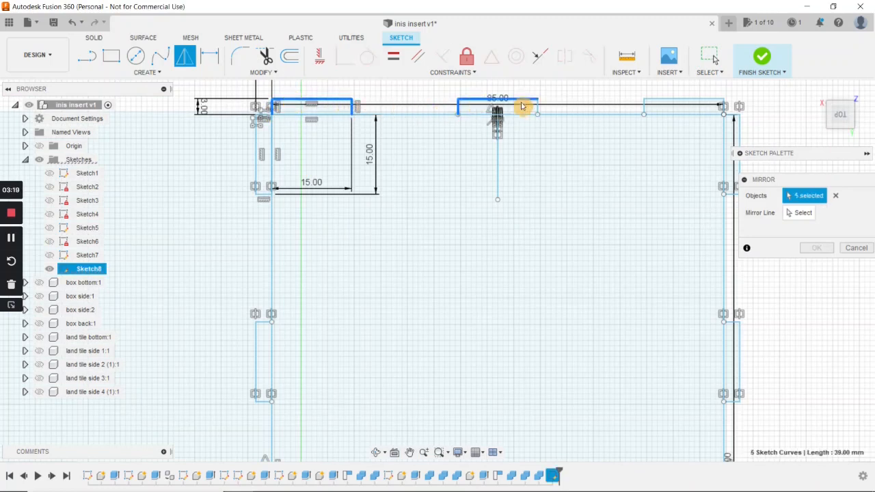
left_click(551, 113)
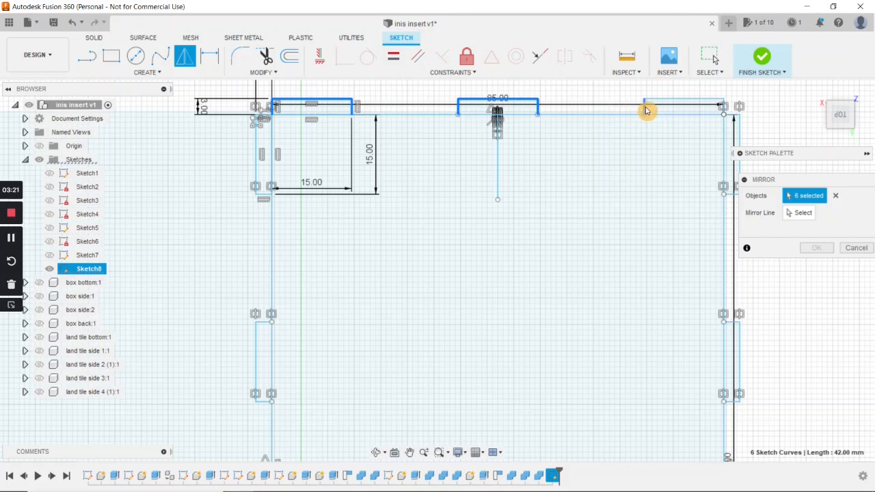
Mirror the three tabs on the panel's upper short edge across the horizontal centre line onto the opposite edge, and finish the sketch.
left_click(717, 107)
left_click(724, 109)
scroll(595, 215, "down", 3)
middle_click_drag(542, 340, 483, 267)
scroll(481, 265, "down", 2)
middle_click_drag(480, 307, 426, 254)
scroll(423, 253, "down", 1)
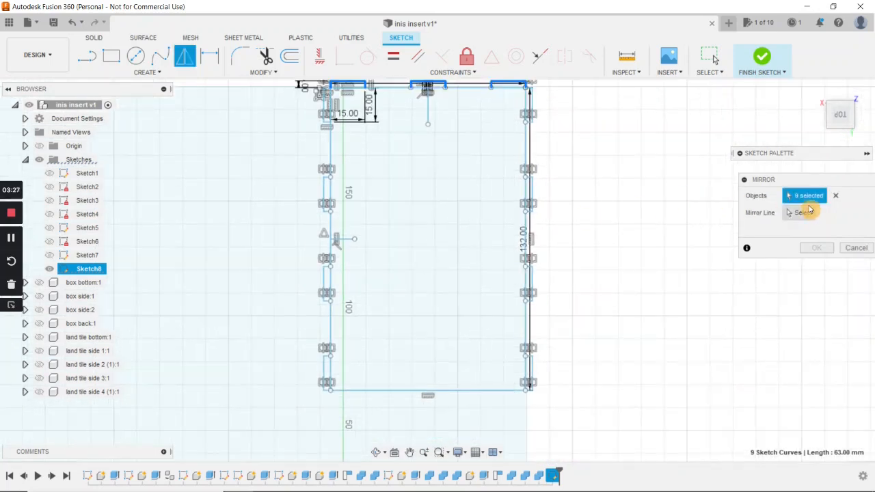
left_click(801, 213)
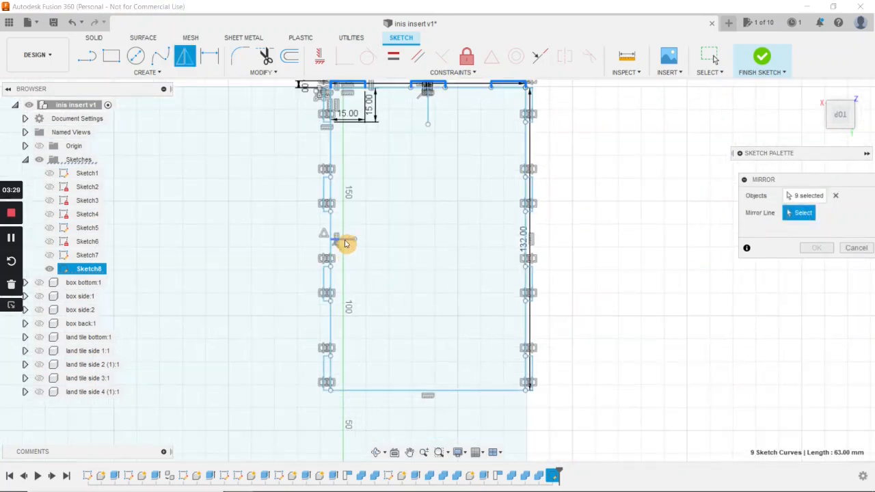
left_click(344, 242)
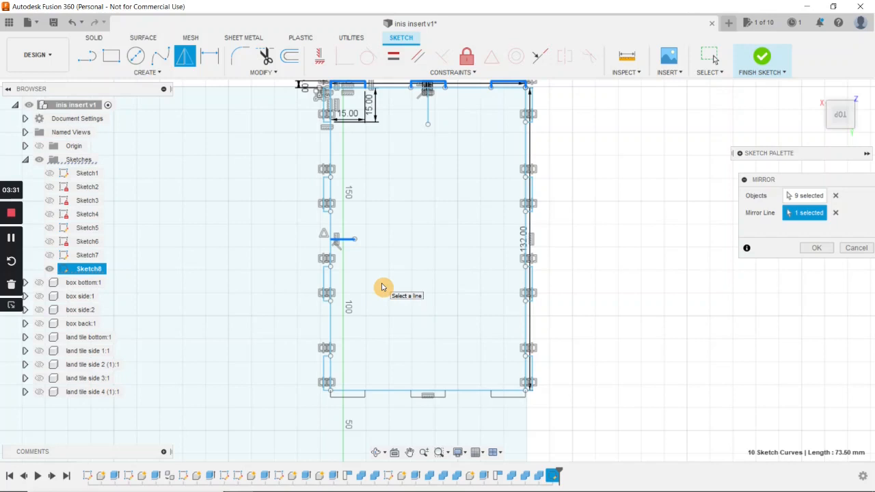
key("Return")
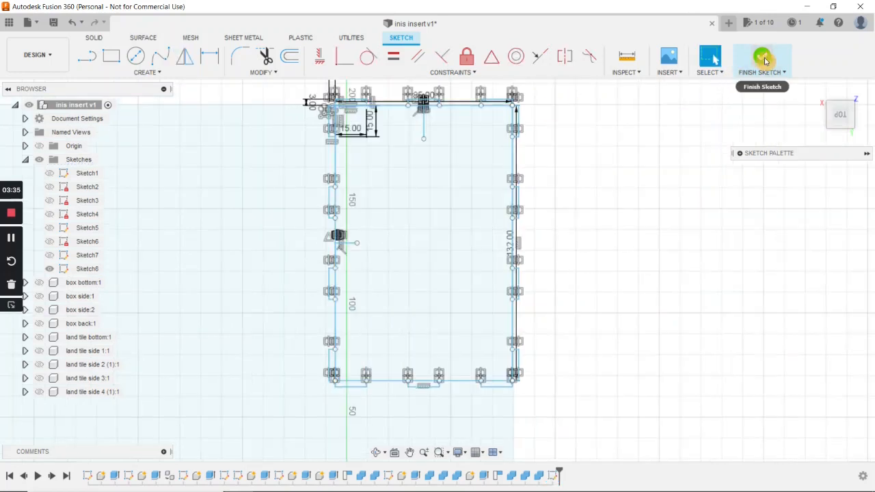
left_click(763, 60)
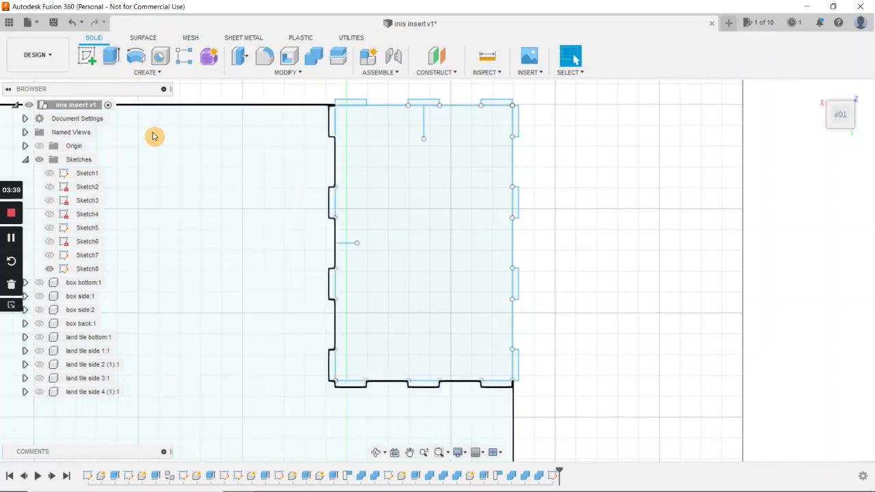
Extrude the rectangular panel profile together with all fourteen edge tabs by 3 mm as a new body.
key("e")
left_click(420, 241)
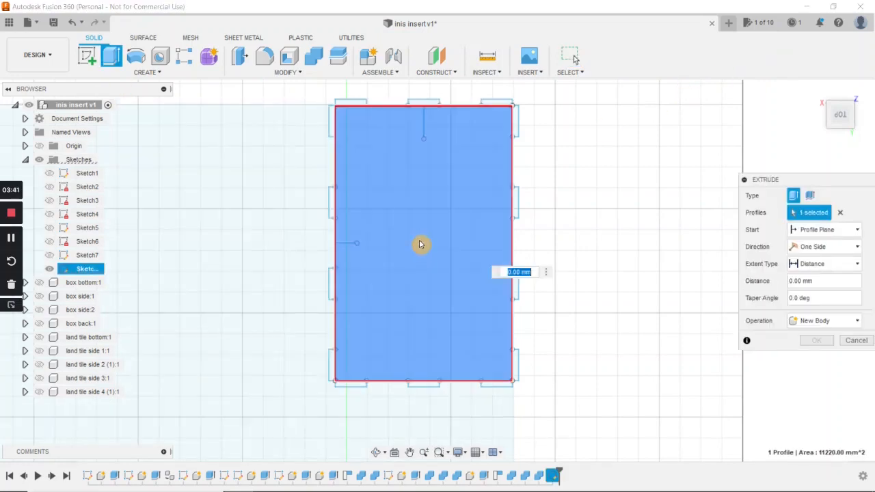
left_click(349, 103)
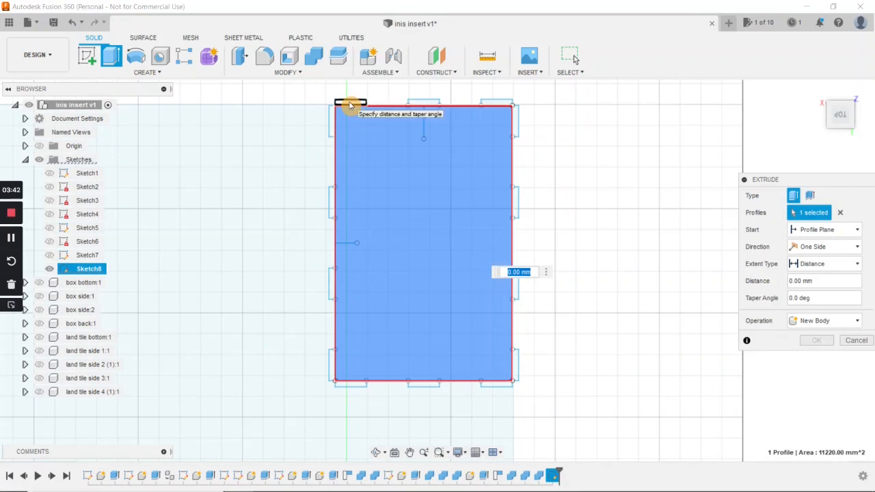
left_click(425, 106)
left_click(492, 104)
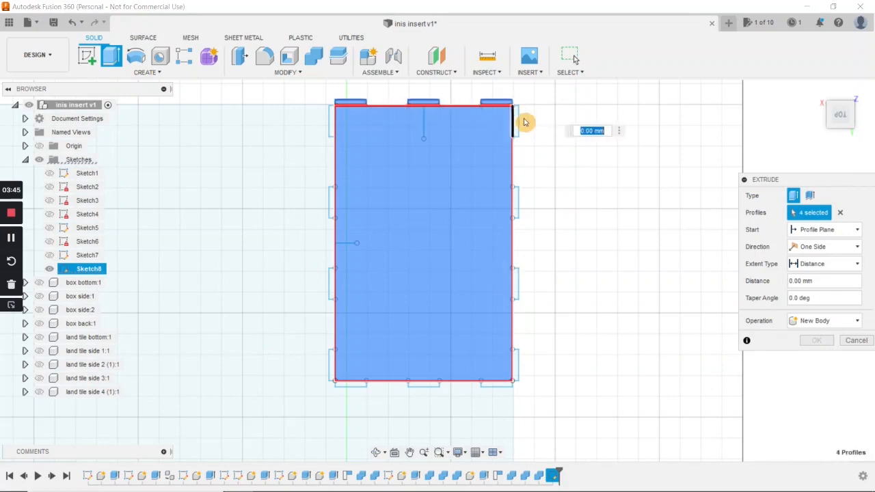
left_click(516, 128)
left_click(516, 196)
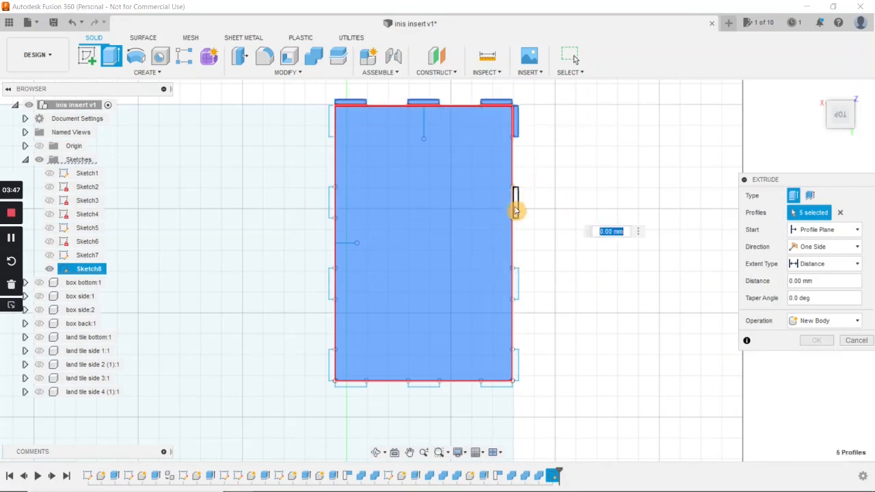
left_click(515, 287)
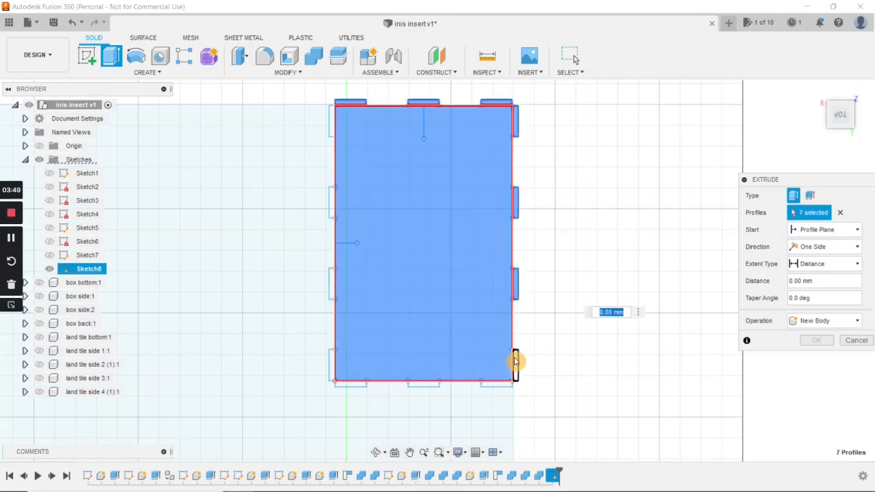
left_click(516, 365)
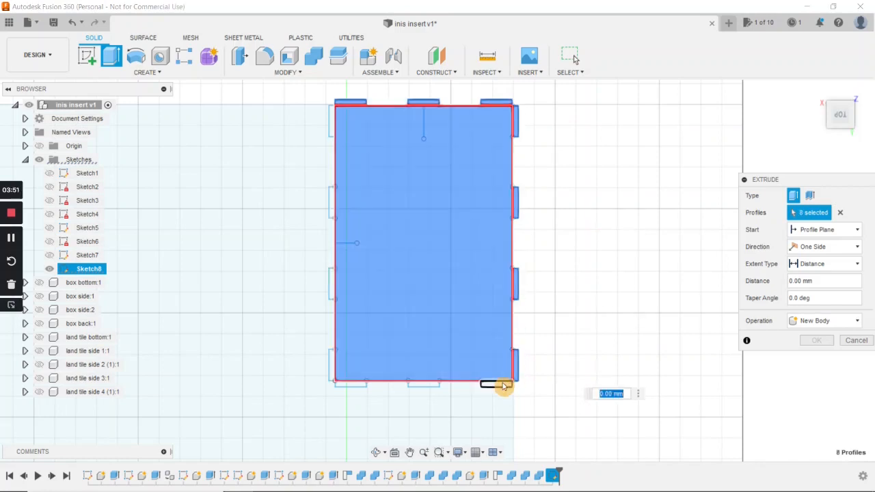
left_click(502, 387)
left_click(429, 385)
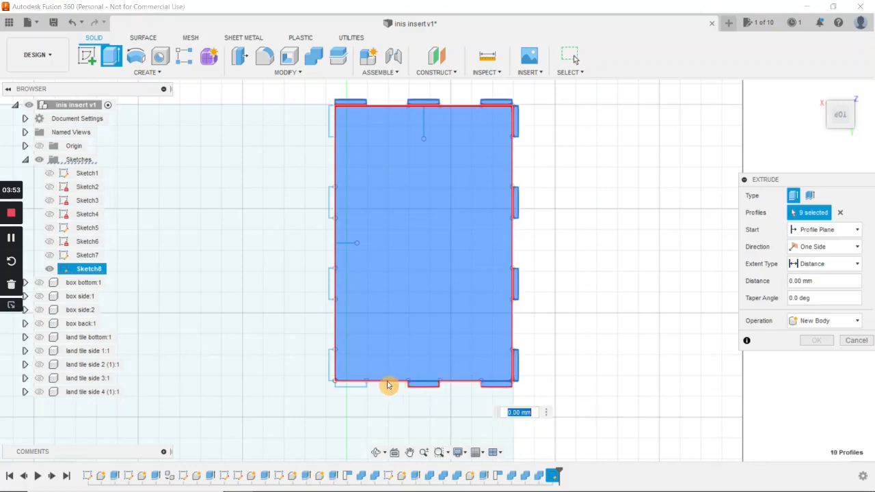
left_click(356, 386)
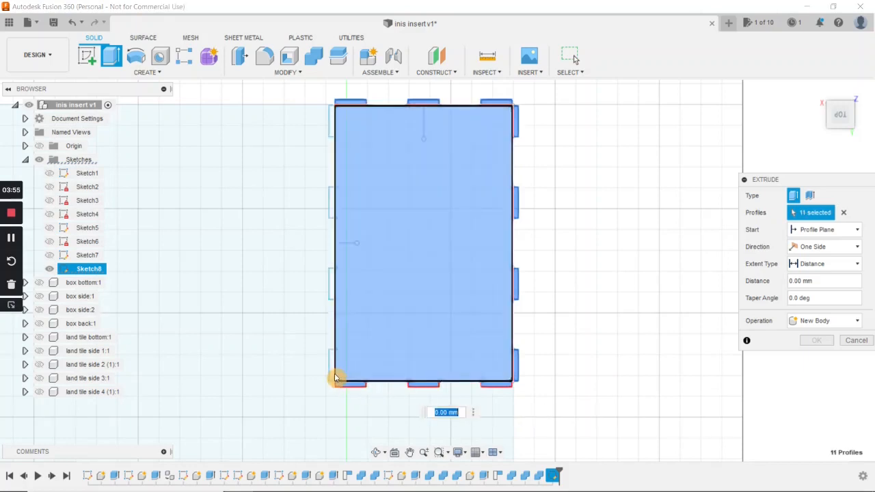
left_click(332, 368)
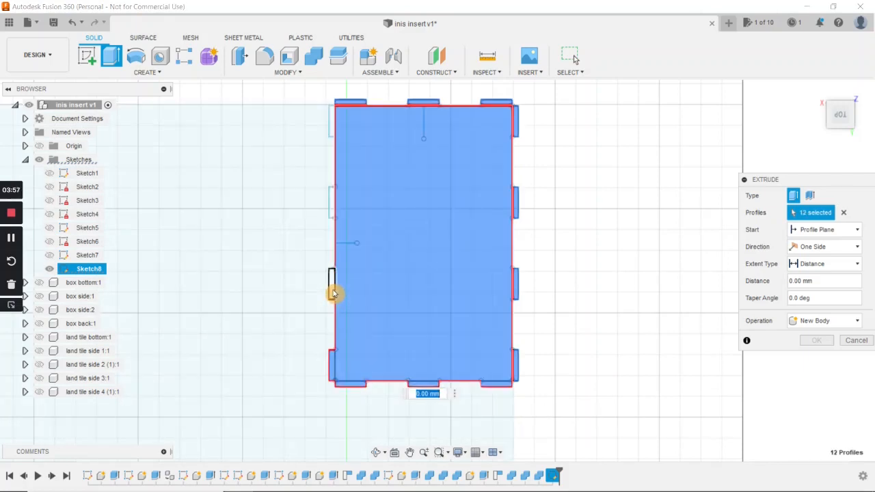
left_click(333, 293)
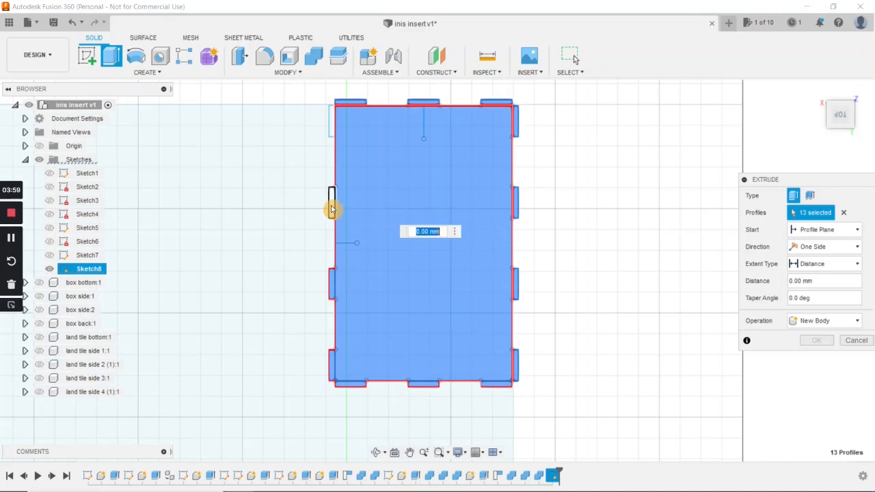
left_click(332, 209)
left_click(333, 120)
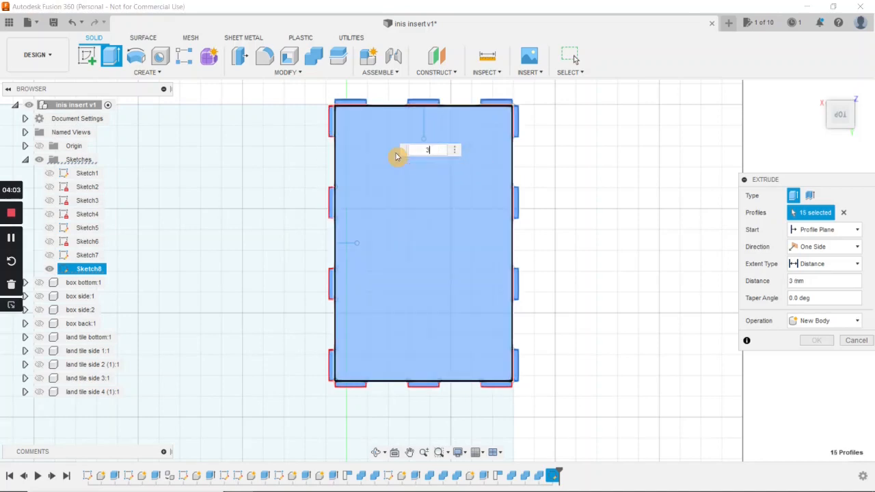
middle_click_drag(396, 156, 390, 126, "shift")
key("Return")
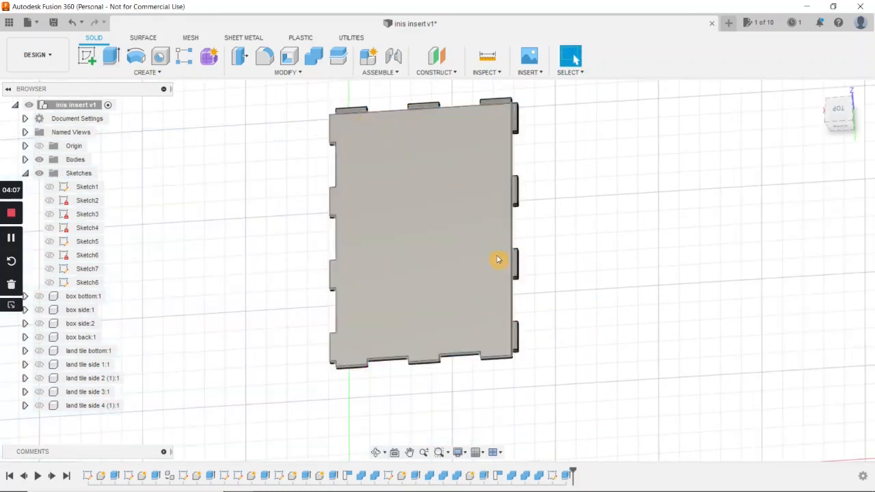
middle_click_drag(533, 299, 552, 266, "shift")
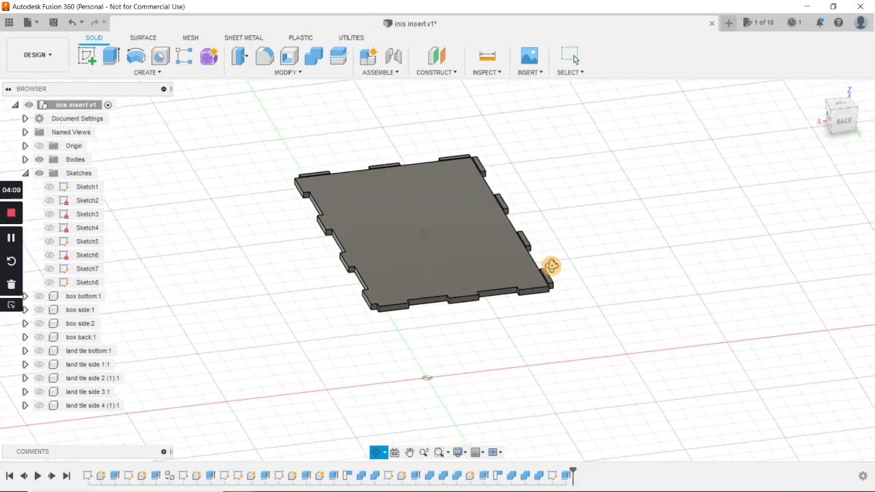
left_click(815, 94)
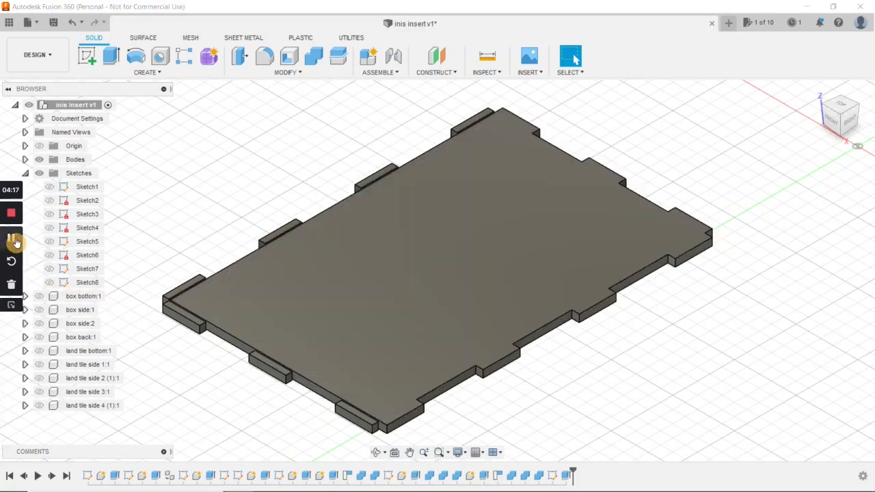
key("i")
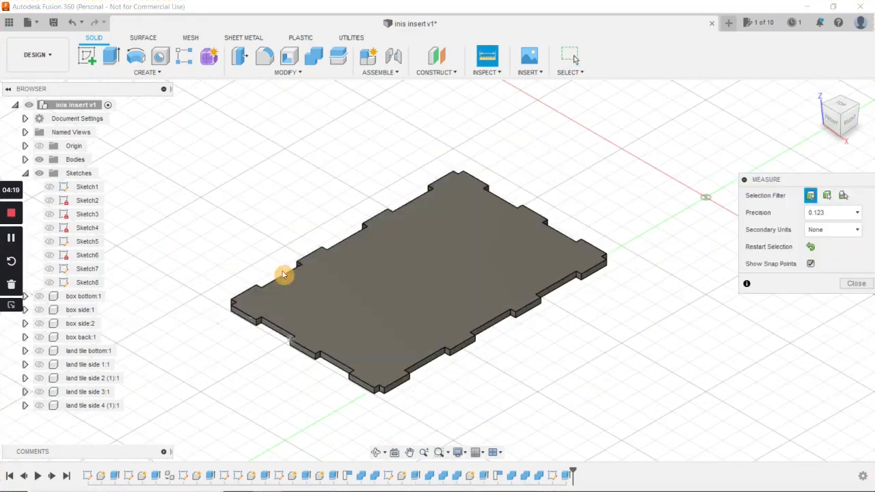
scroll(511, 348, "up", 2)
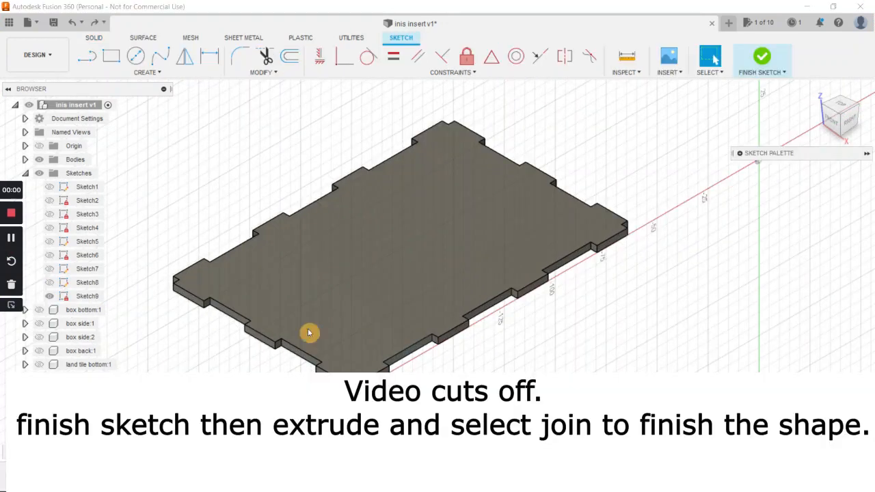
Sketch a rectangle about 132 mm long and 6 mm high on the panel's long side, from its lower corner, leaving out the end tabs.
left_click(111, 56)
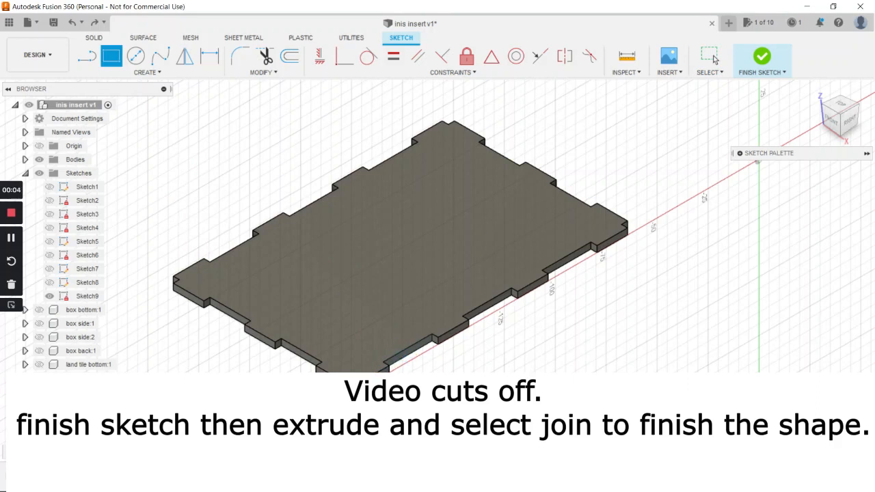
scroll(401, 366, "up", 3)
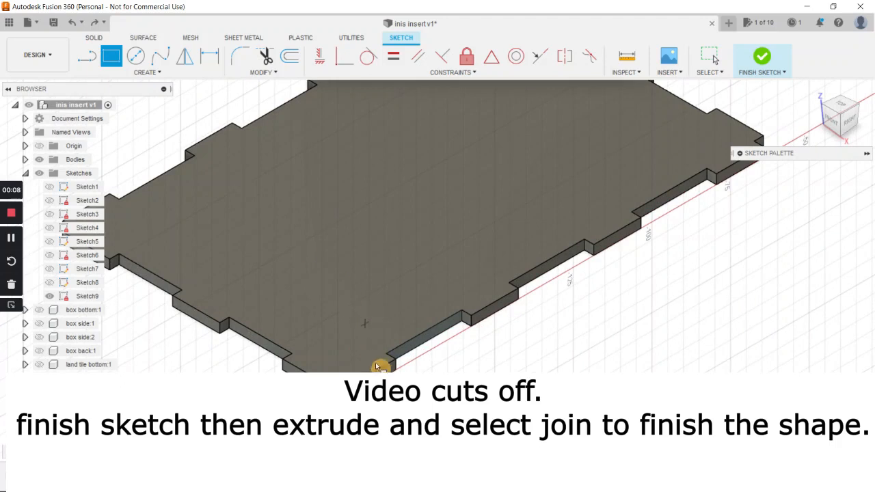
middle_click_drag(490, 369, 482, 350)
left_click(847, 120)
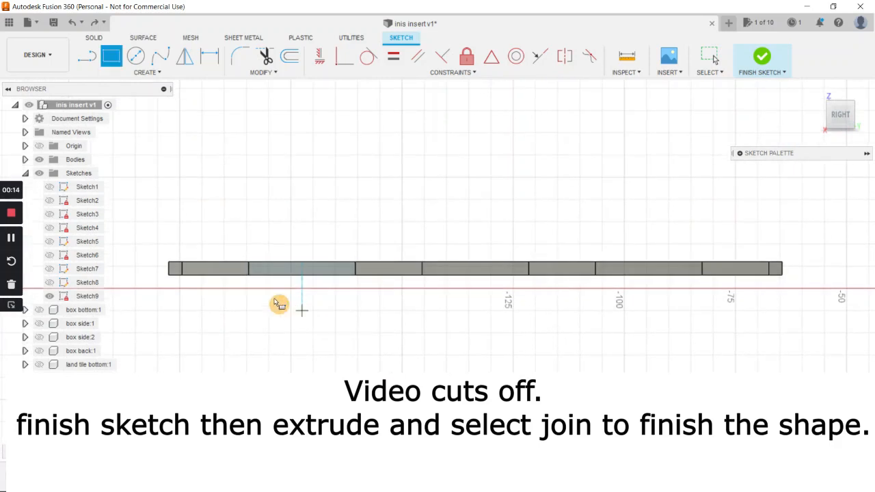
left_click(182, 274)
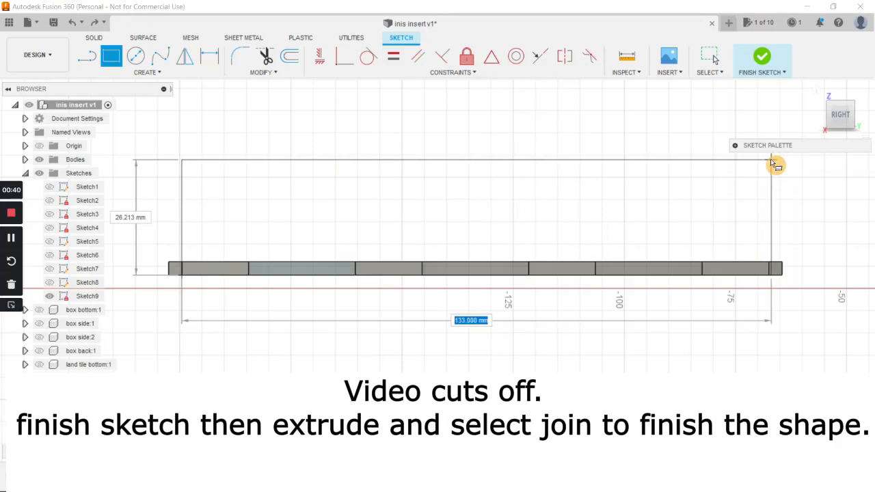
scroll(771, 233, "up", 5)
scroll(683, 236, "up", 4)
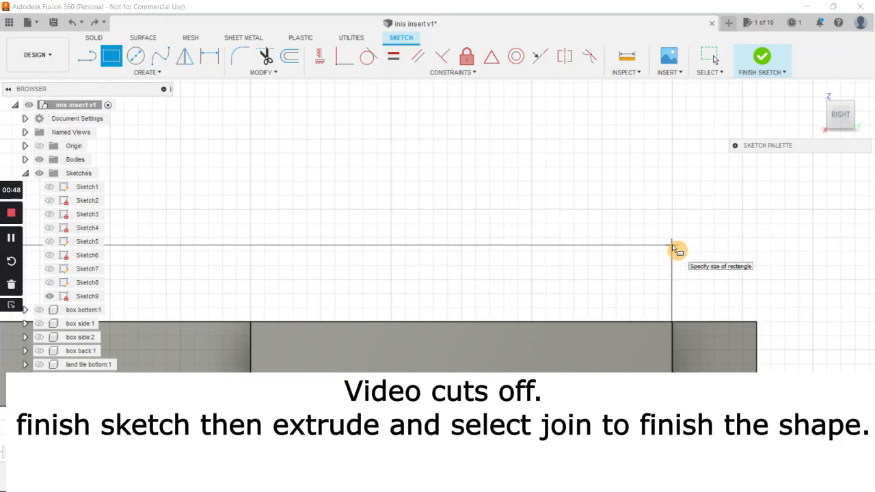
left_click(674, 249)
Dimension the side rectangle to 132 mm long and 40 mm high.
scroll(624, 244, "down", 2)
scroll(384, 224, "down", 3)
middle_click_drag(281, 158, 505, 164)
scroll(283, 197, "down", 3)
middle_click_drag(282, 192, 480, 214)
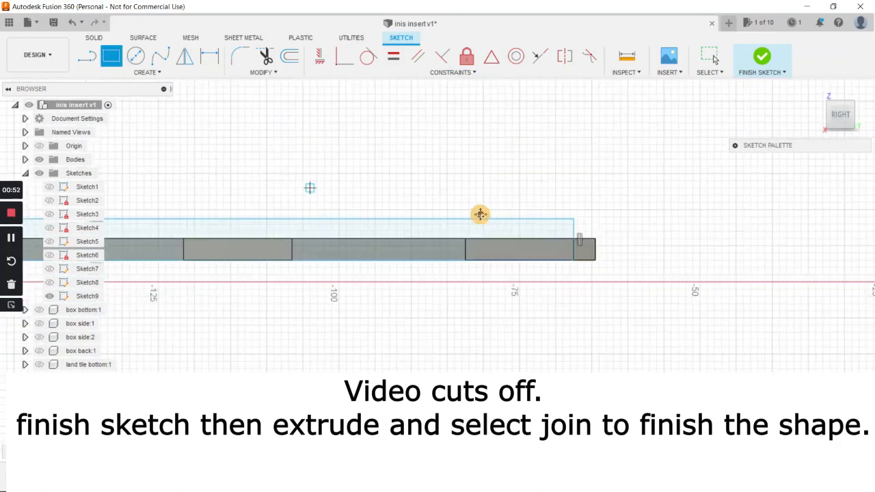
scroll(298, 197, "down", 2)
middle_click_drag(299, 198, 474, 211)
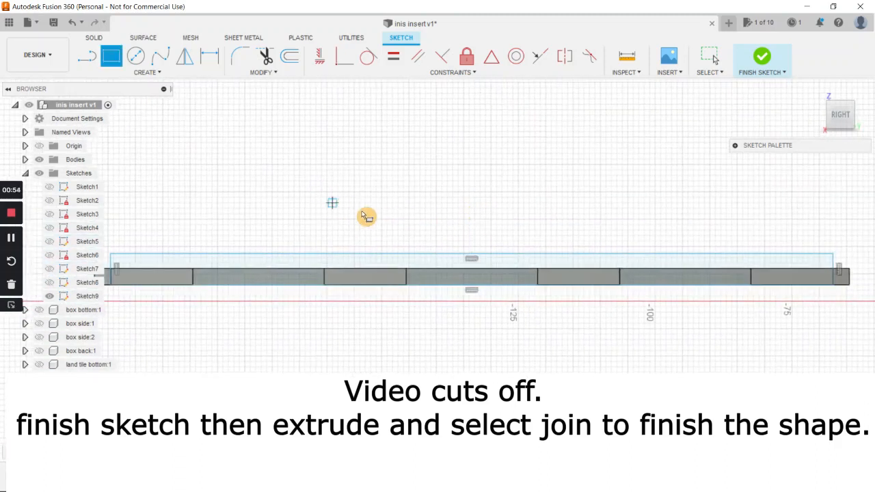
scroll(349, 237, "down", 1)
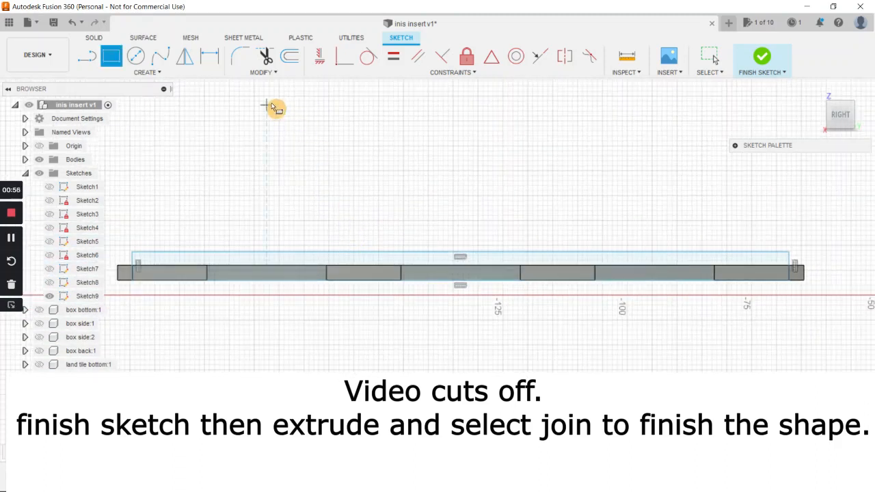
left_click(212, 59)
left_click(327, 253)
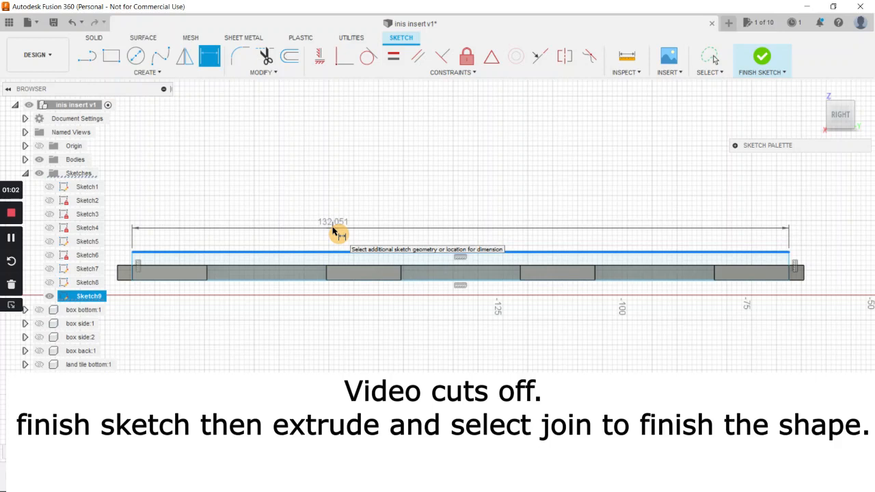
left_click(335, 232)
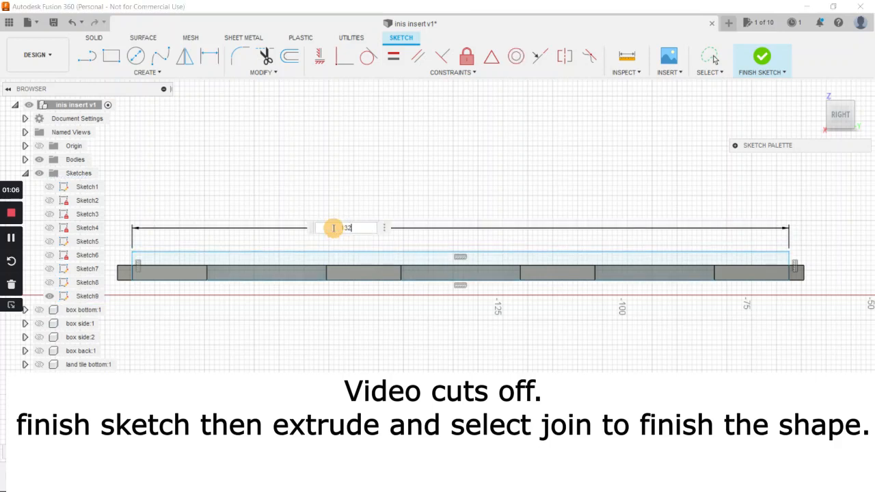
key("Return")
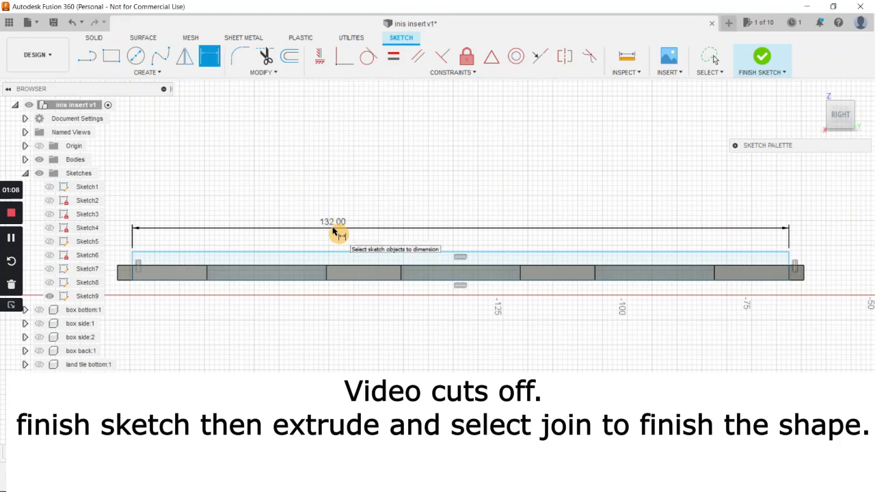
left_click(135, 268)
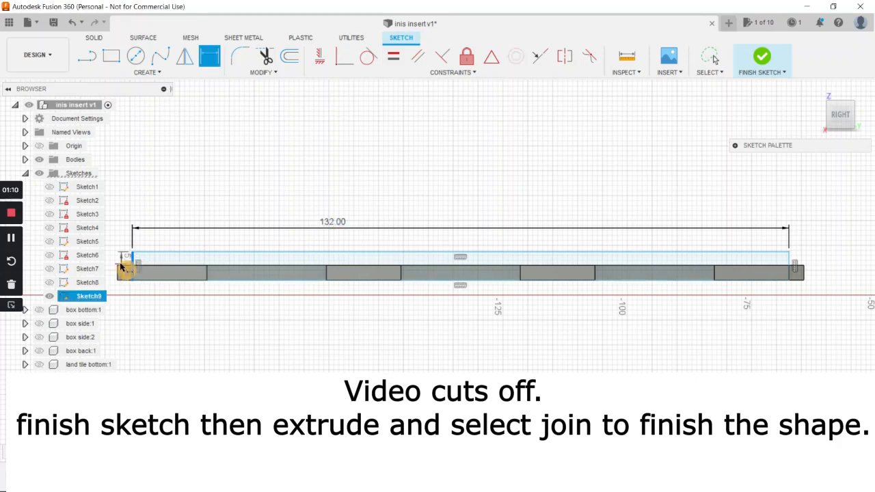
left_click(115, 267)
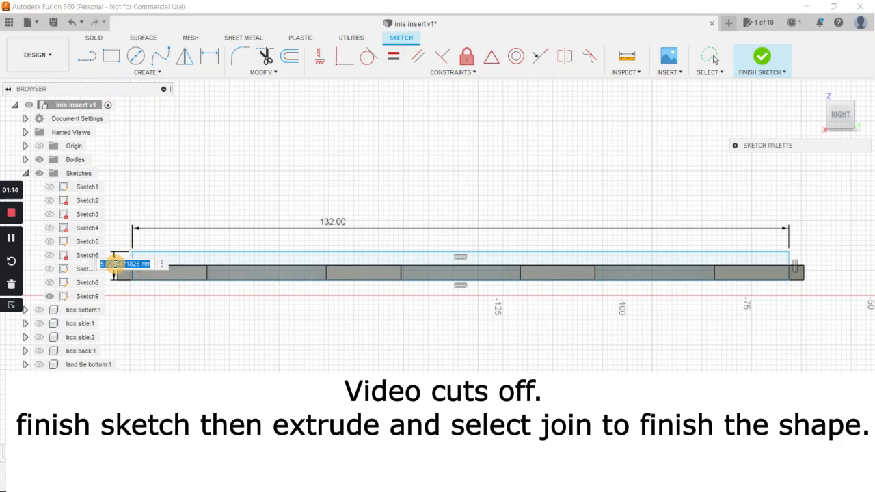
type("40")
key("Return")
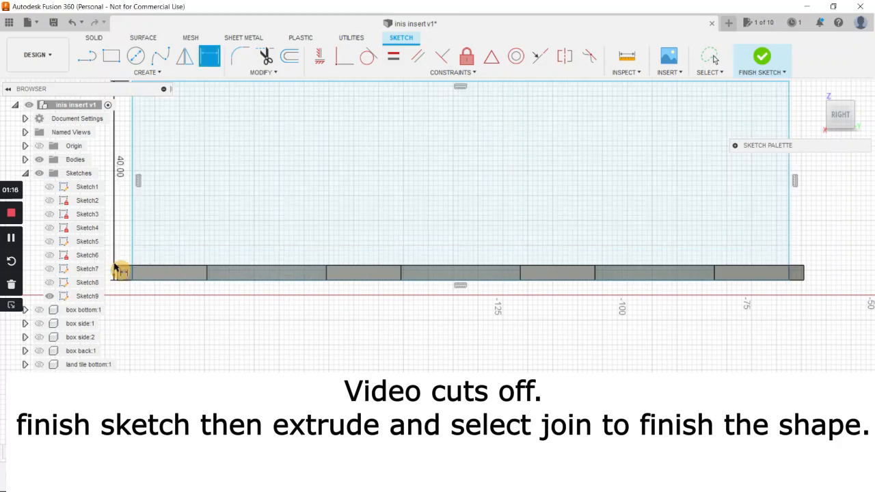
Finish the sketch, extrude the tall side rectangle by 3 mm as a new component, and rename that component.
scroll(253, 235, "down", 2)
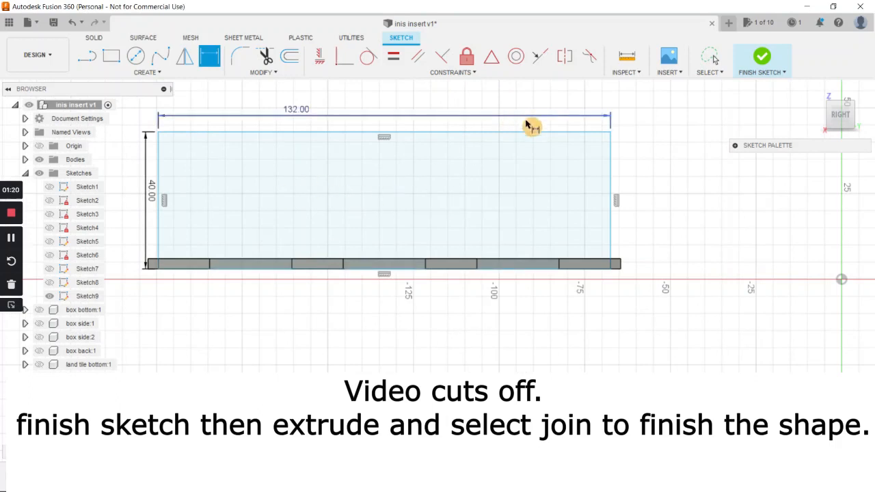
left_click(763, 58)
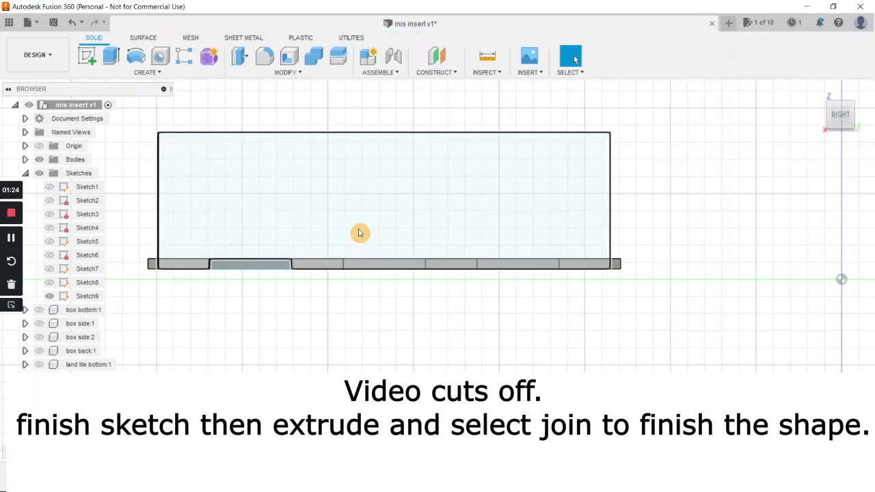
middle_click_drag(444, 256, 416, 269, "shift")
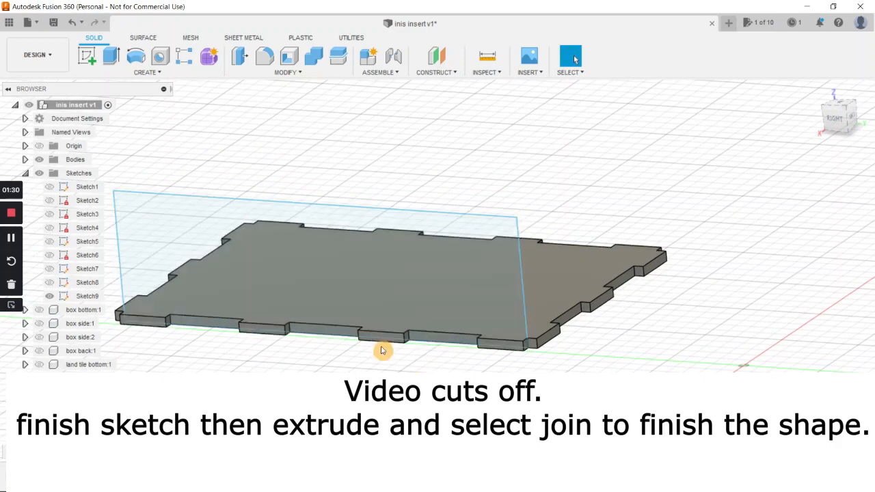
mouse_move(381, 282)
middle_mouse_down()
mouse_move(422, 293)
mouse_move(437, 318)
mouse_move(414, 377)
mouse_move(404, 348)
mouse_move(435, 341)
middle_mouse_up()
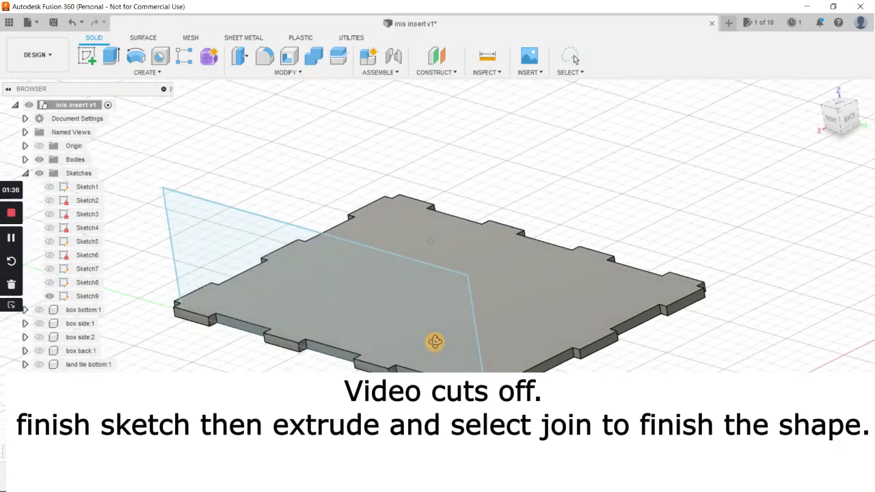
key("e")
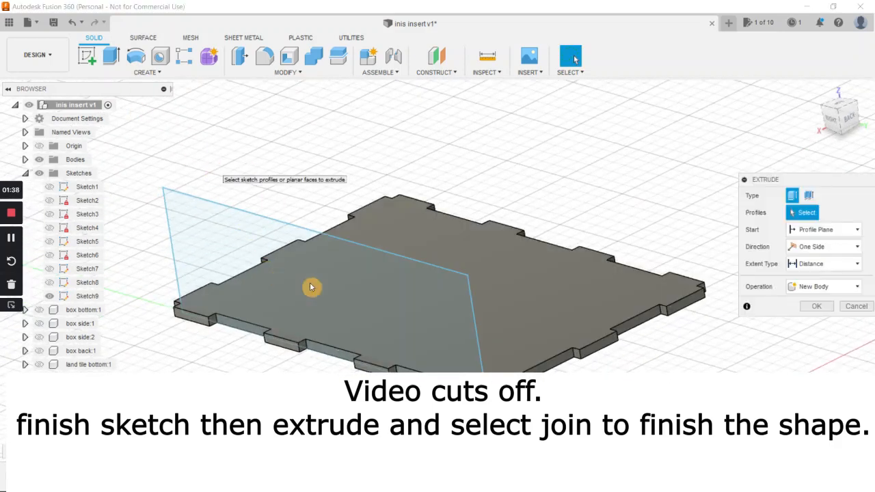
left_click(332, 294)
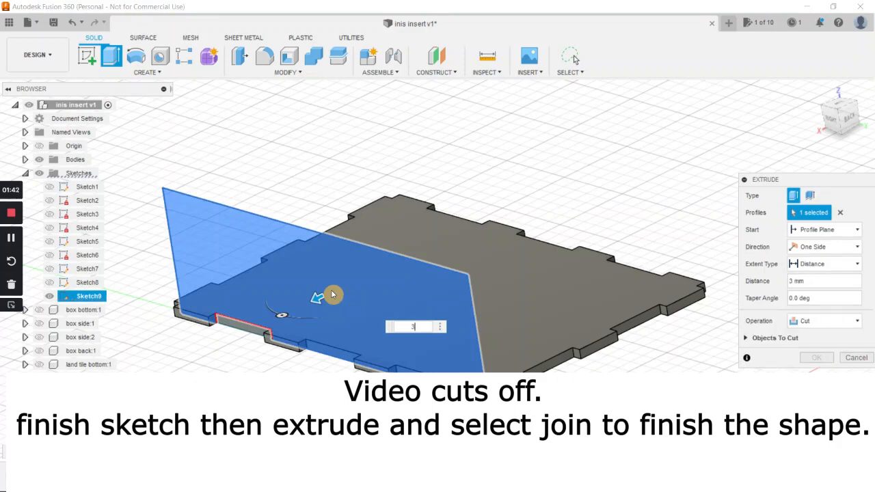
key("Return")
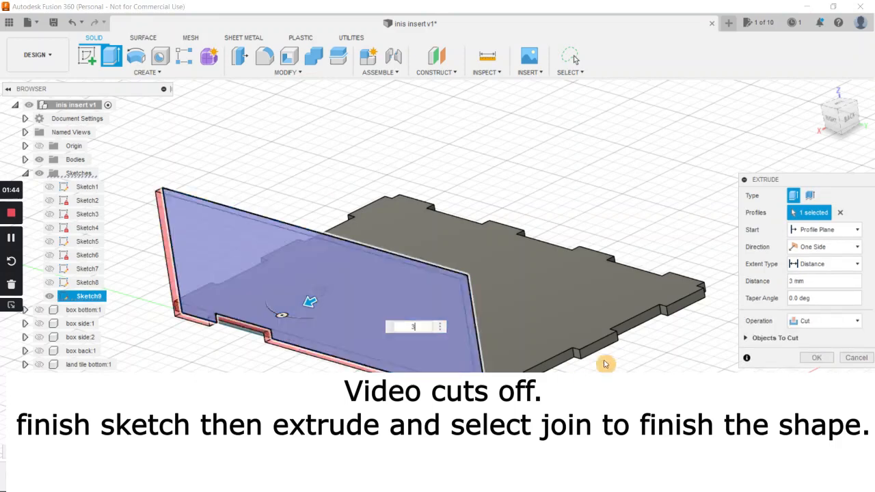
left_click(827, 322)
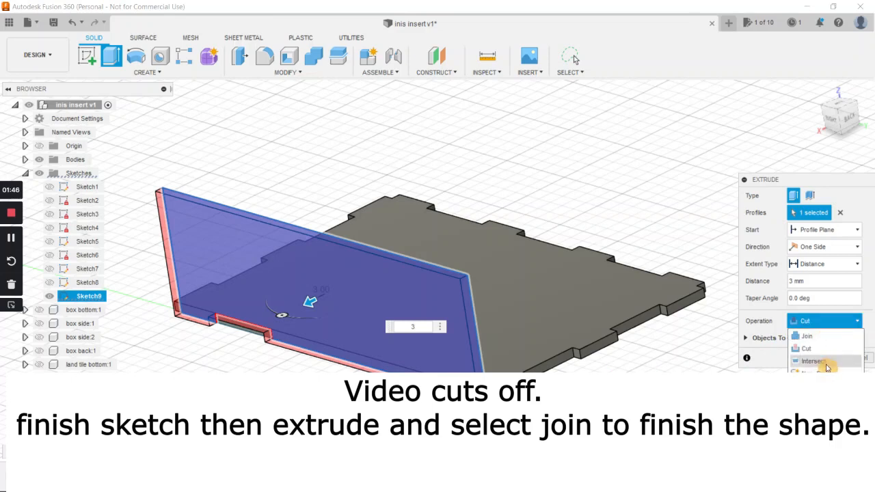
left_click(824, 386)
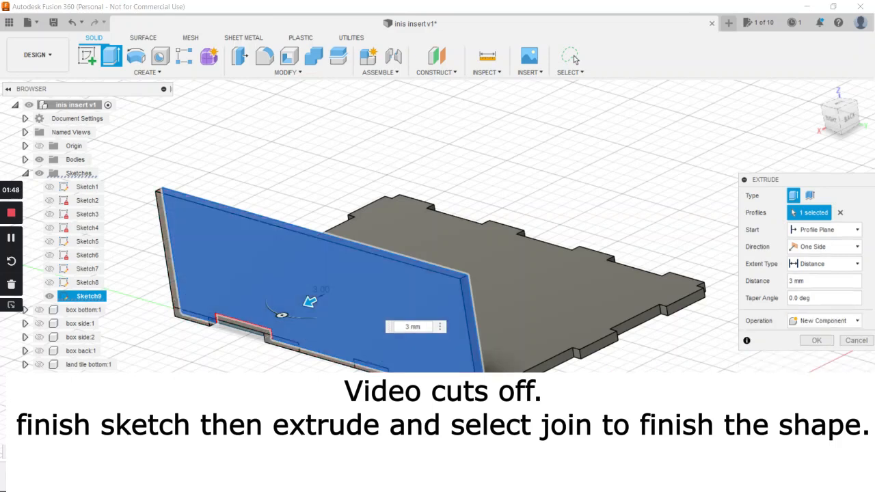
left_click(817, 342)
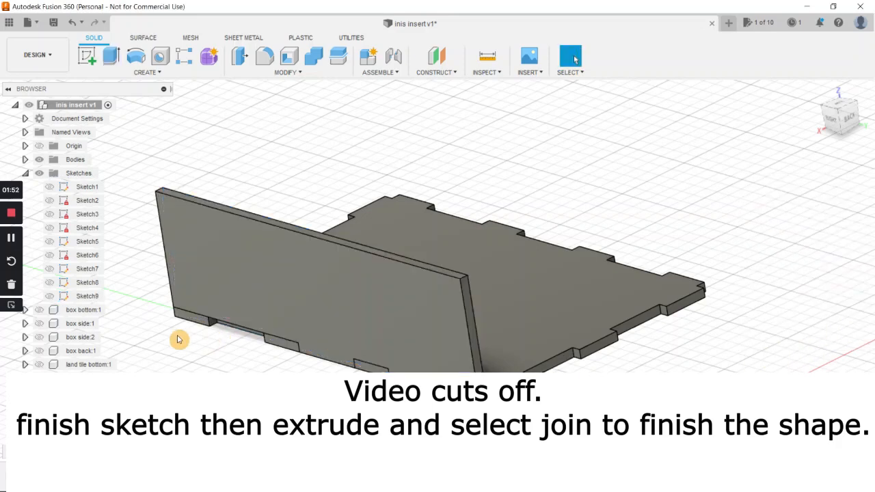
right_click(90, 432)
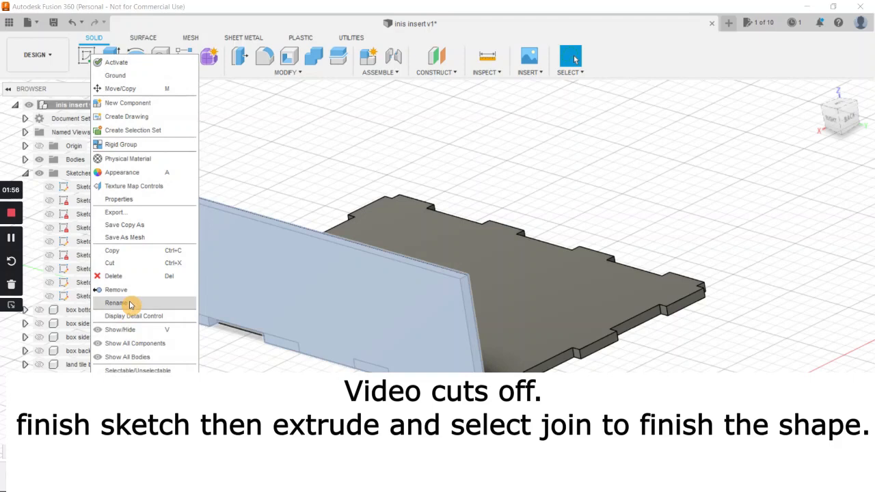
left_click(130, 304)
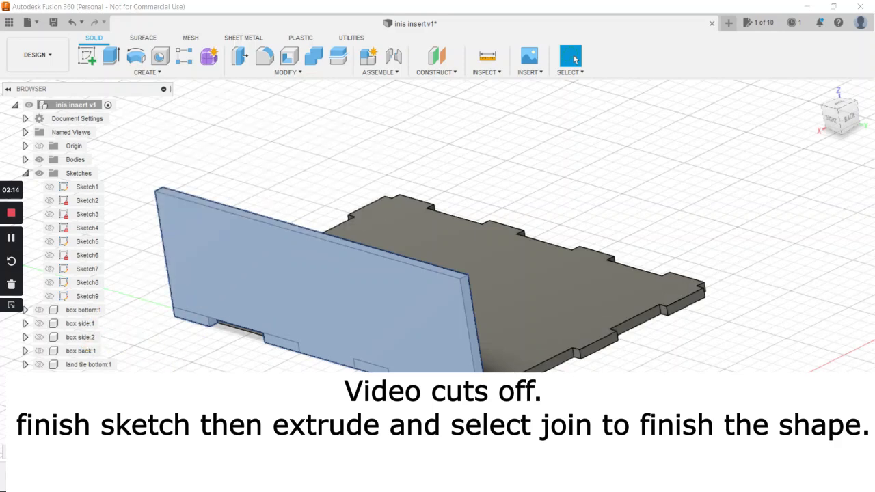
Extrude the face of the open notch in the side panel's lower edge by 3 mm, joining it to fill the gap.
middle_click_drag(263, 388, 340, 329)
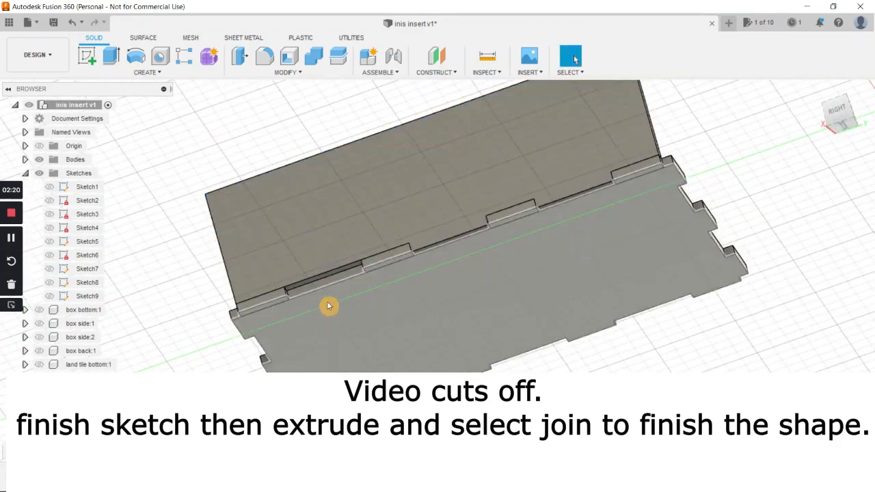
key("e")
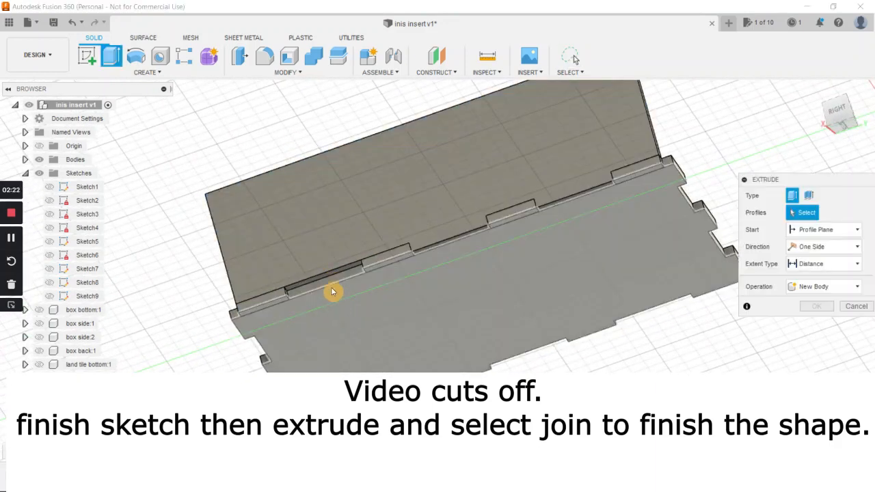
left_click(329, 281)
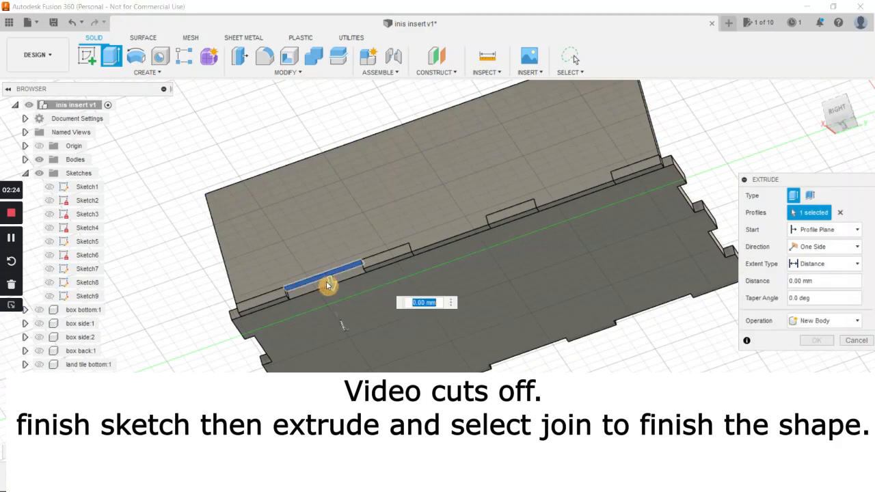
mouse_move(331, 284)
left_mouse_down()
mouse_move(334, 294)
mouse_move(326, 281)
mouse_move(329, 288)
left_mouse_up()
scroll(334, 285, "up", 5)
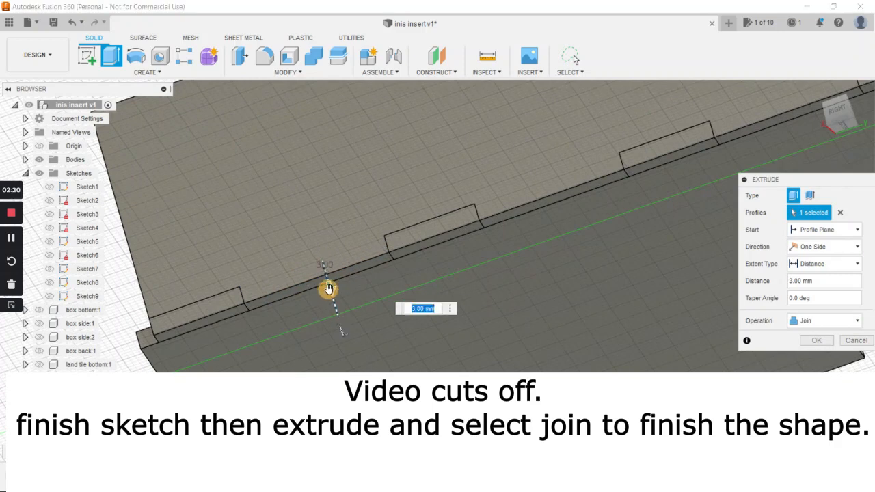
key("Return")
middle_click_drag(329, 288, 834, 121, "shift")
left_click(816, 91)
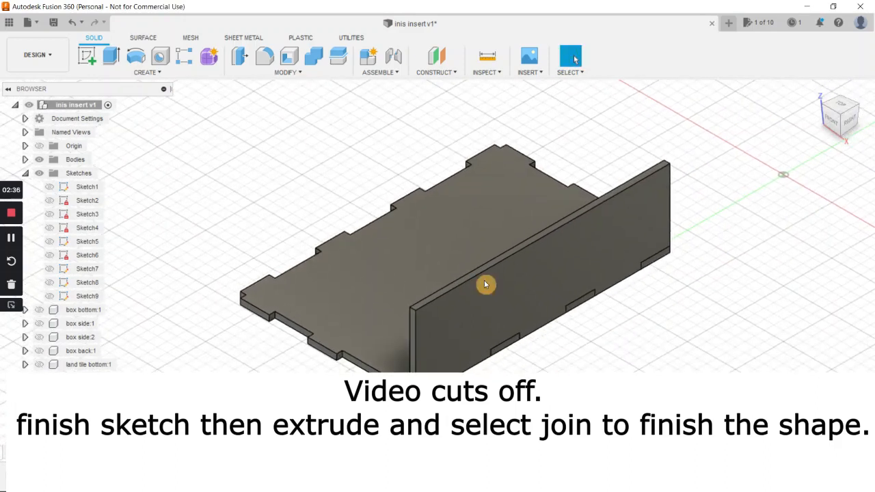
left_click(314, 56)
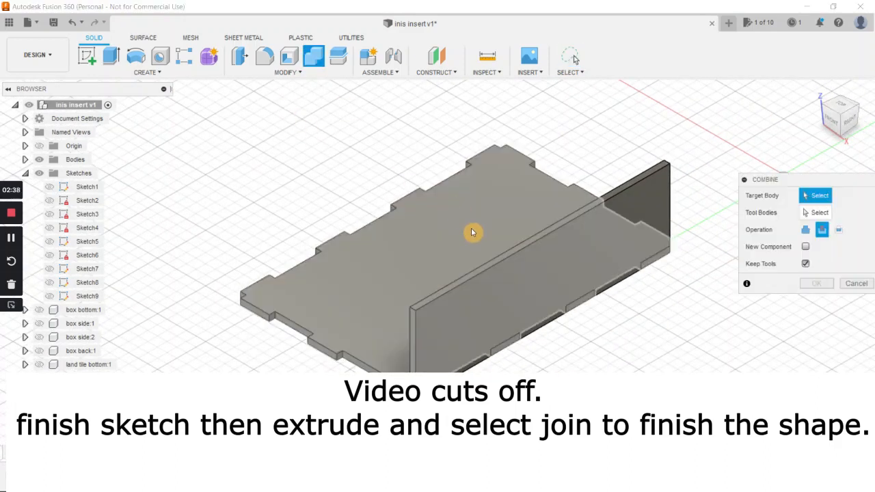
left_click(471, 232)
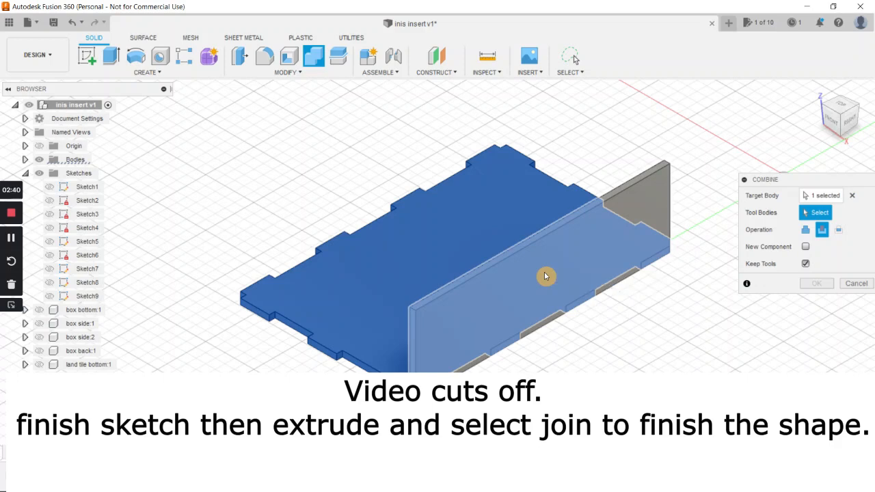
left_click(544, 274)
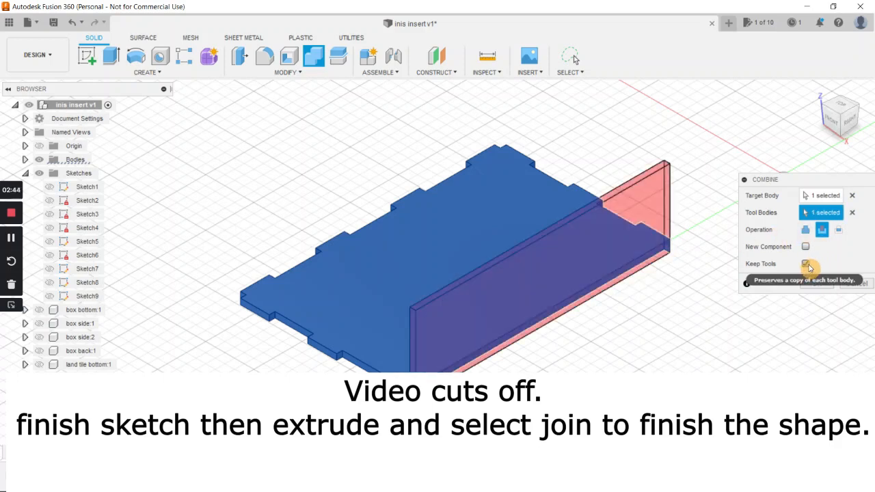
left_click(853, 282)
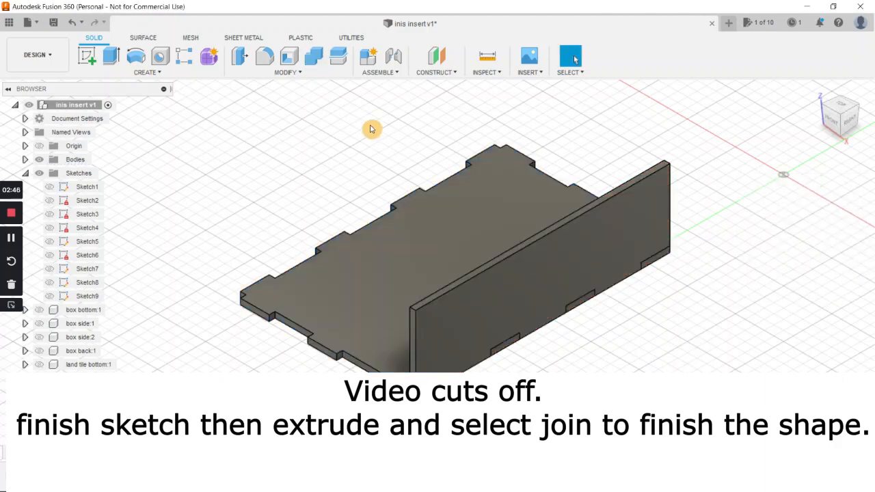
Cut the tabbed base panel out of the side panel with Combine, keeping the base as the tool body.
left_click(315, 57)
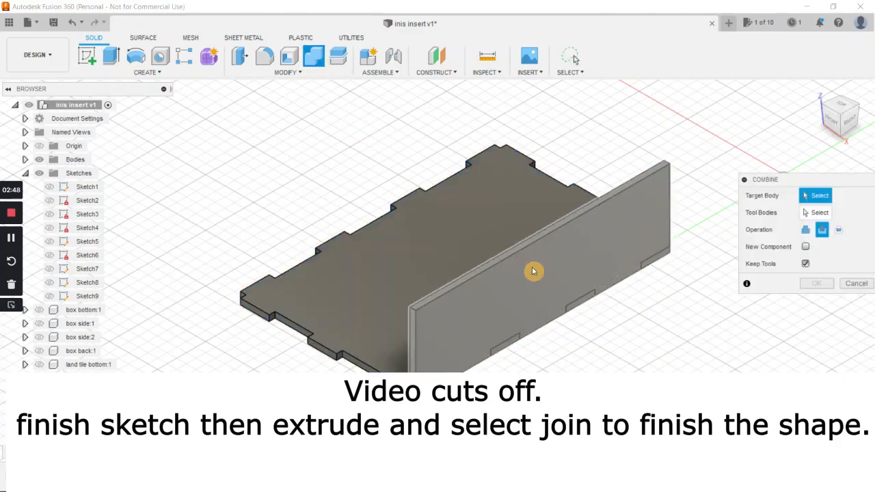
left_click(533, 271)
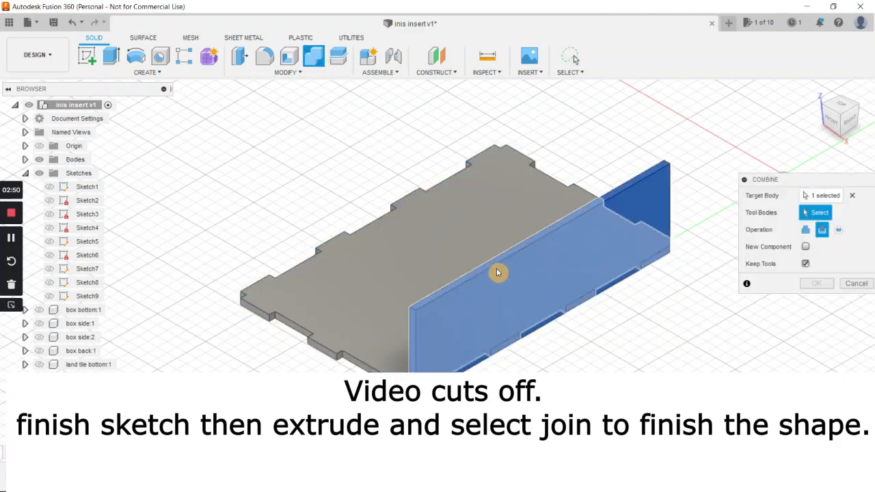
left_click(419, 272)
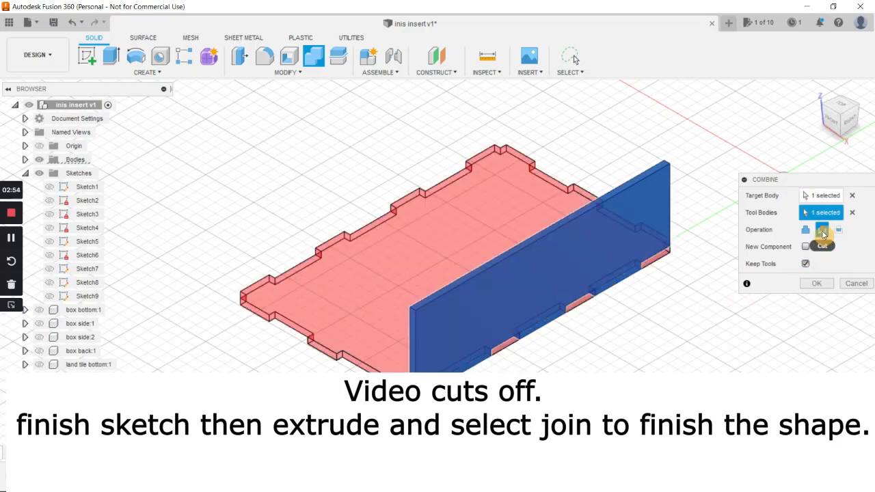
left_click(816, 283)
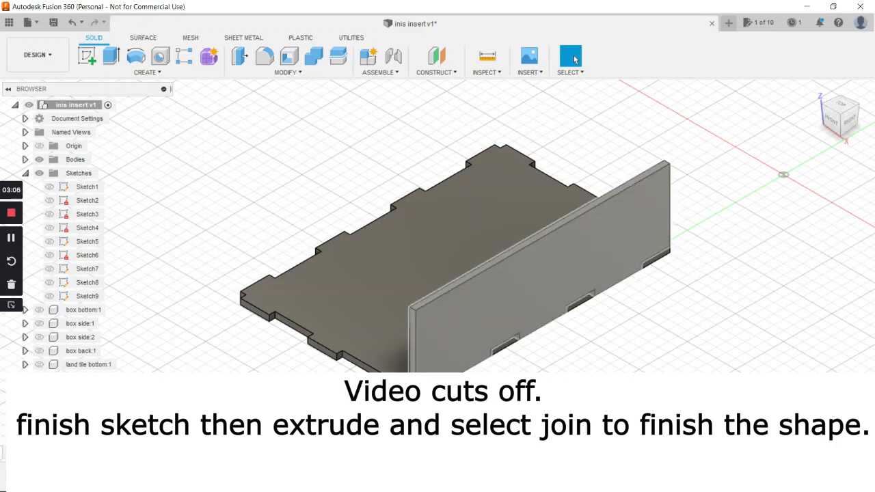
Copy the notched side panel component and paste it into the root assembly as a new independent component.
right_click(89, 432)
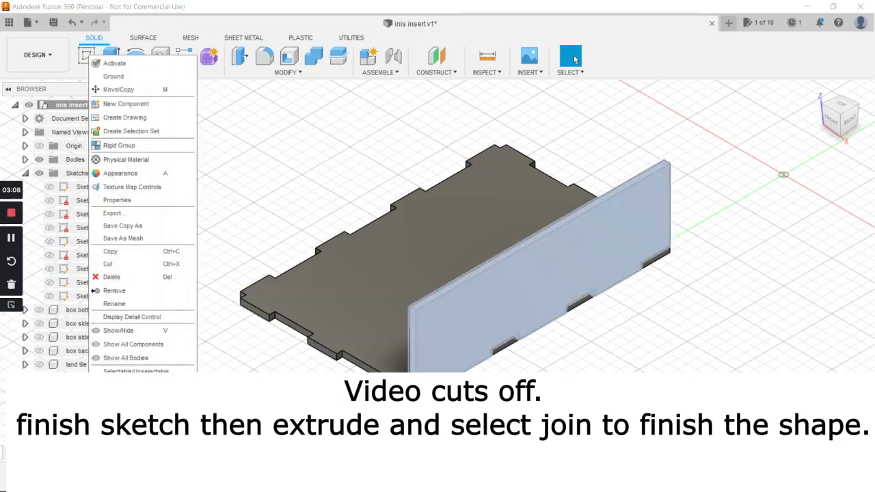
left_click(126, 253)
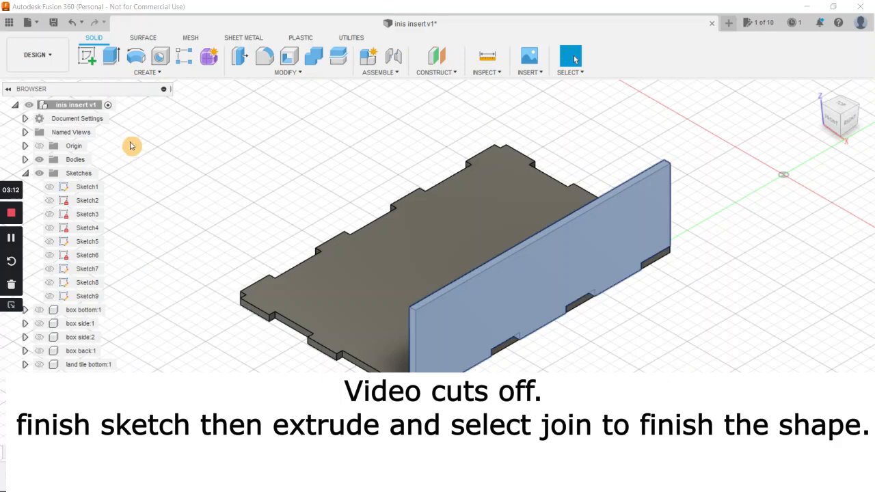
right_click(78, 107)
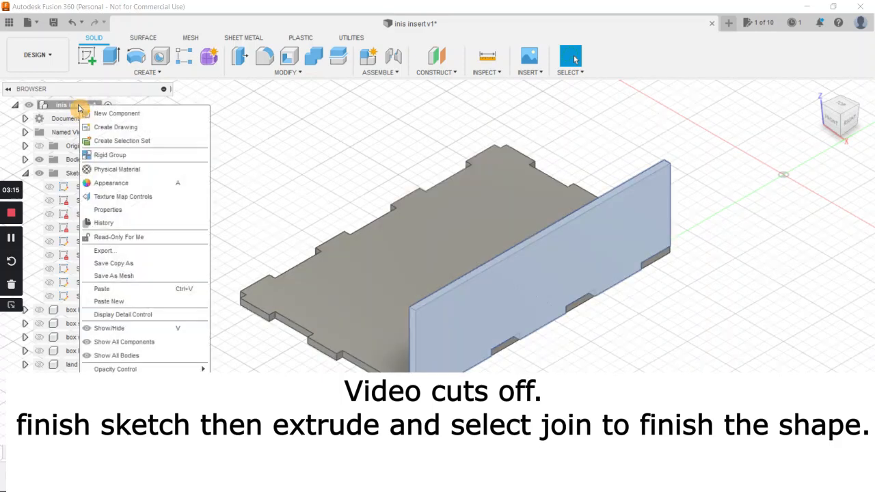
left_click(120, 302)
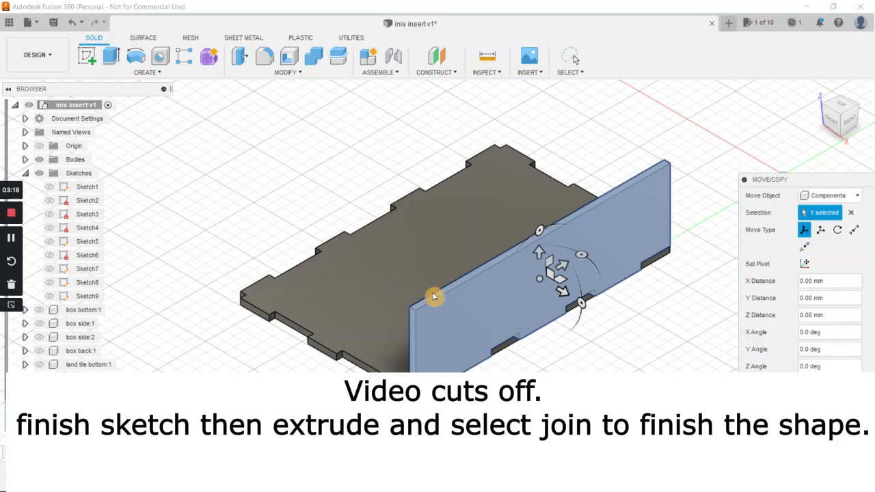
Move the pasted side panel -88 mm in X onto the opposite long edge of the base.
left_click_drag(560, 289, 359, 253)
scroll(333, 327, "up", 3)
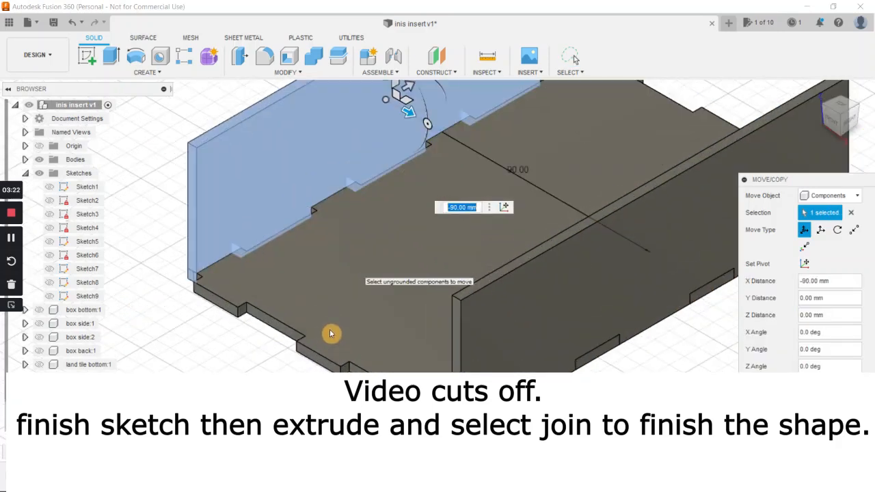
scroll(329, 331, "up", 3)
middle_click_drag(379, 244, 297, 348)
scroll(297, 346, "down", 1)
mouse_move(362, 165)
left_mouse_down()
mouse_move(347, 143)
mouse_move(354, 154)
left_mouse_up()
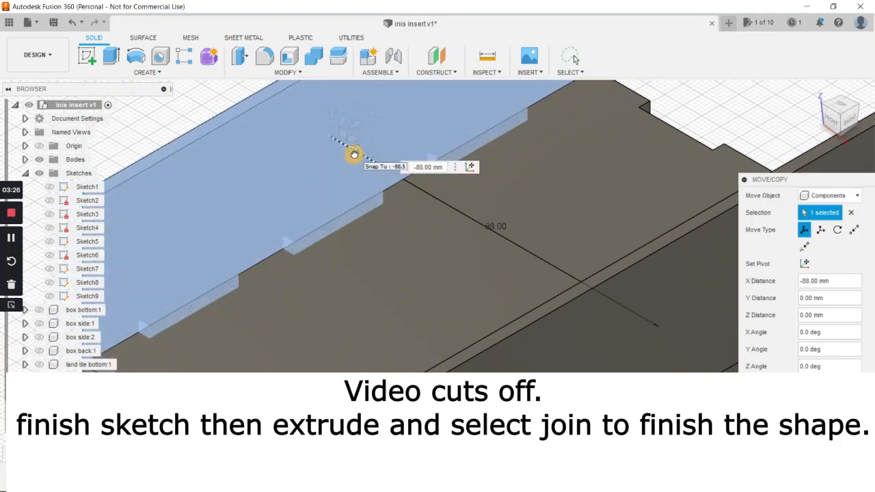
middle_click_drag(364, 313, 479, 271)
scroll(395, 313, "down", 1)
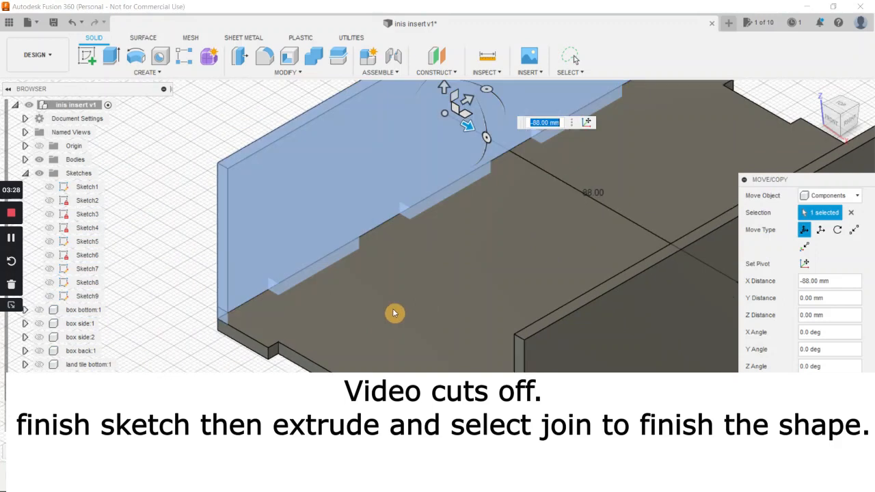
key("Return")
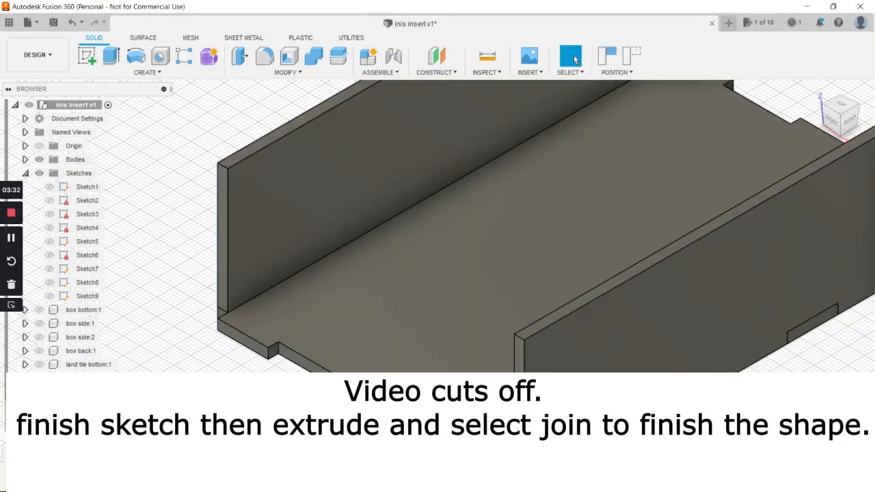
middle_click_drag(394, 313, 554, 232, "shift")
mouse_move(297, 437)
middle_mouse_down()
mouse_move(375, 410)
mouse_move(369, 423)
middle_mouse_up()
scroll(376, 410, "down", 1)
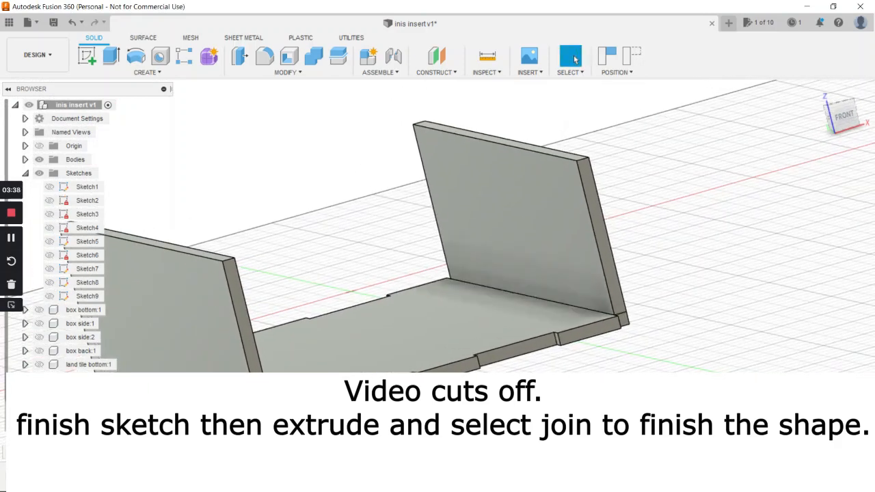
middle_click_drag(344, 274, 242, 264, "shift")
scroll(441, 383, "down", 3)
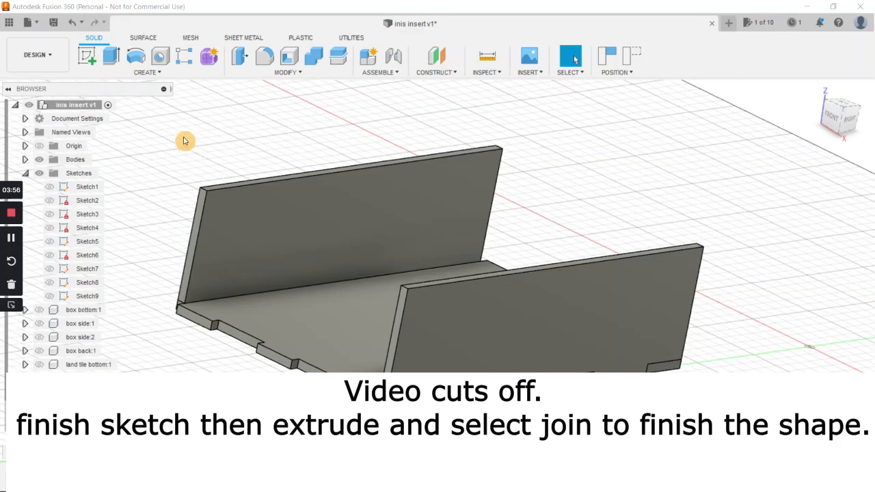
Resolve the pending component position change and extrude the front end face of the -X side panel by 3 mm, joining it.
left_click(111, 56)
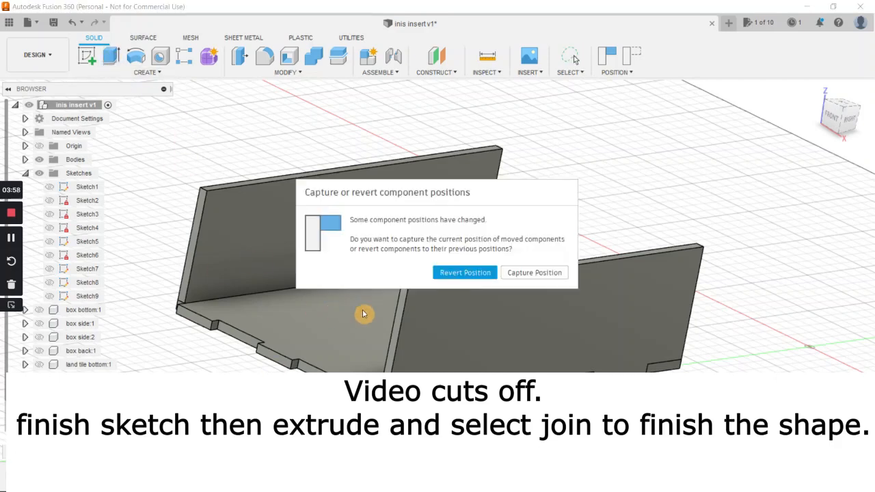
left_click(481, 272)
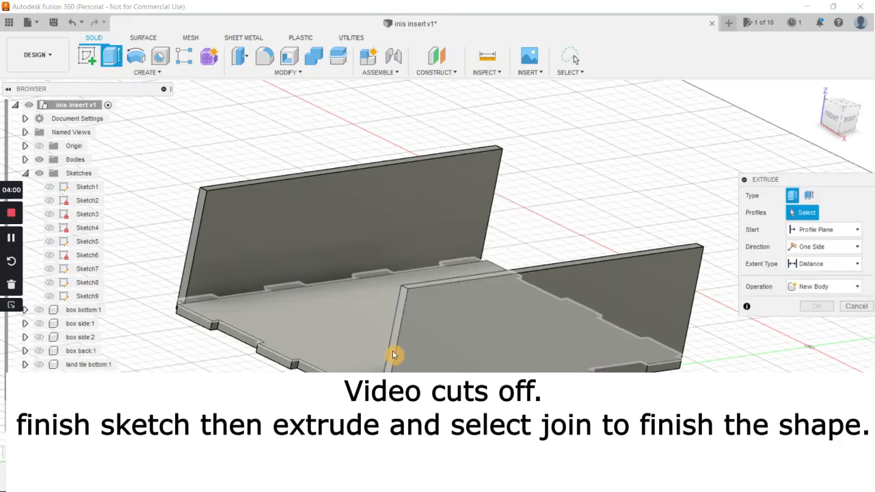
left_click(190, 273)
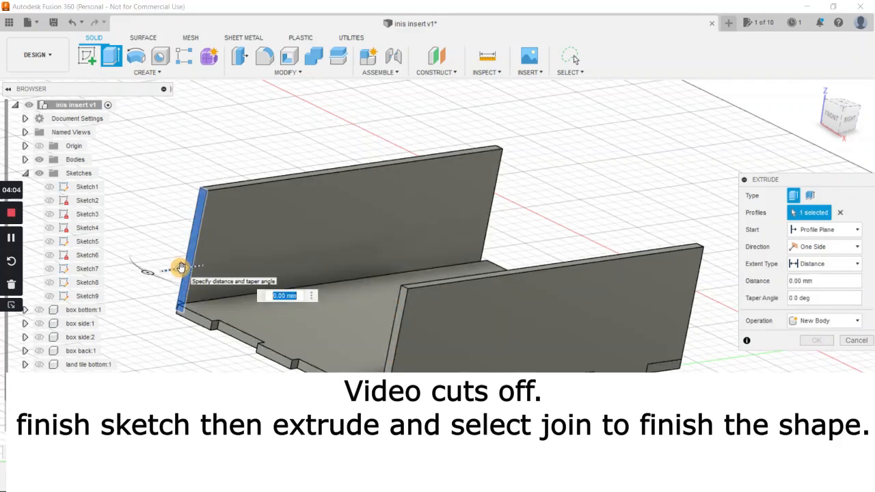
left_click_drag(178, 269, 177, 268)
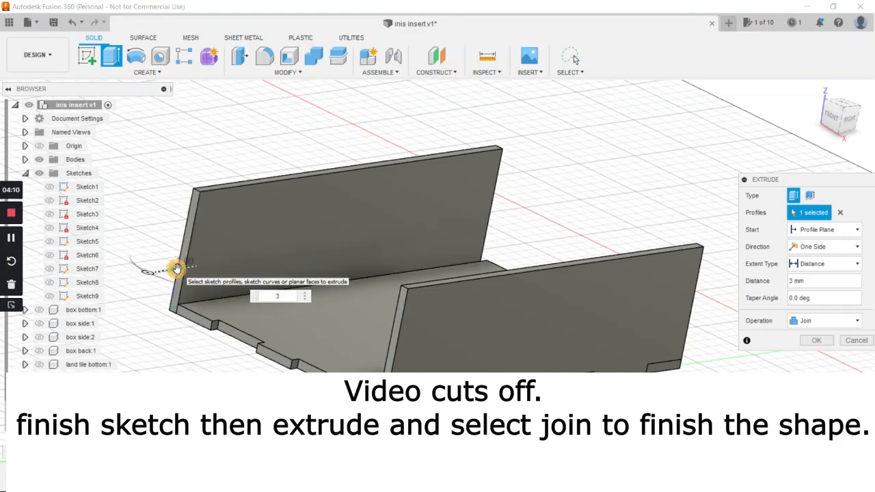
key("Return")
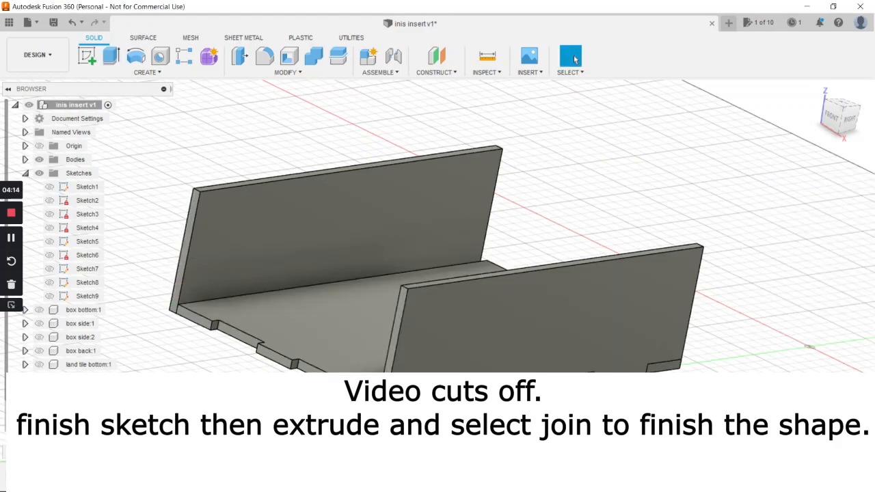
Extrude the matching front end face of the +X side panel by 3 mm, joining it to the panel.
key("e")
scroll(362, 414, "up", 1)
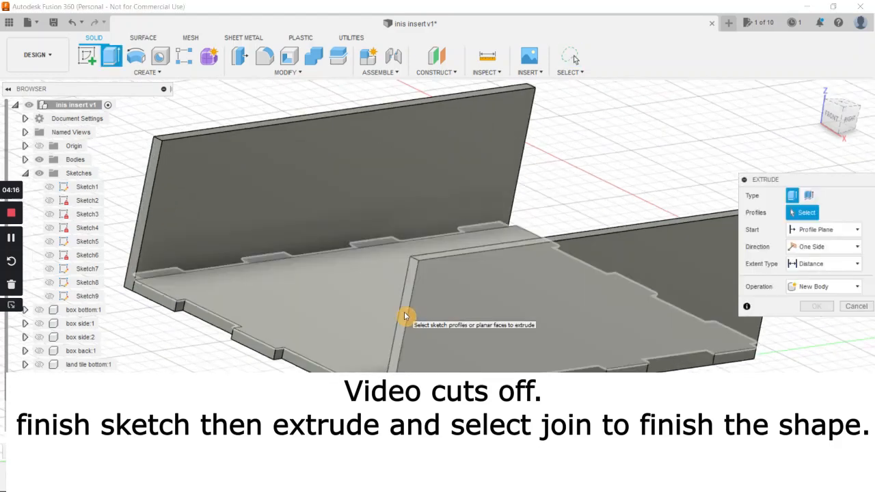
scroll(405, 315, "up", 1)
scroll(404, 315, "up", 1)
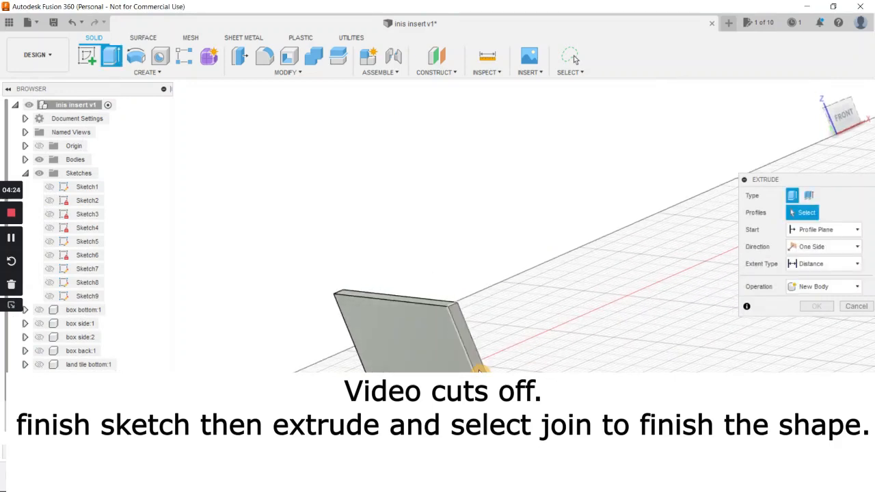
left_click(478, 366)
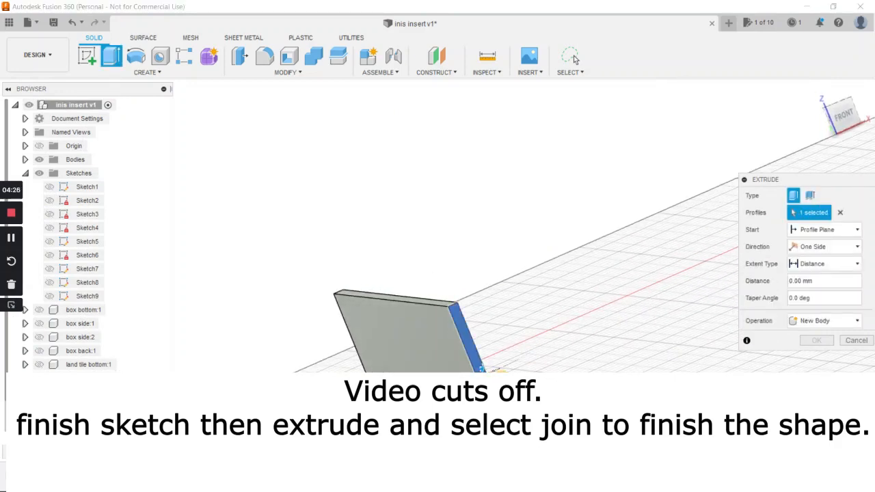
left_click(571, 57)
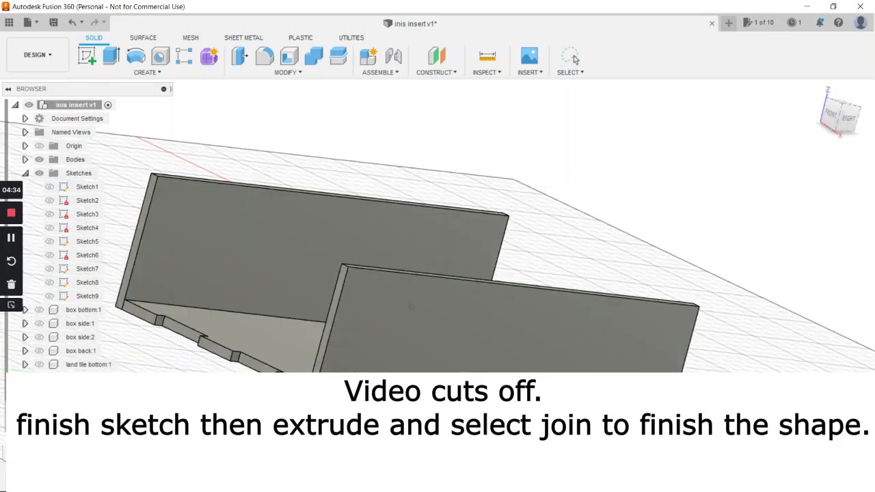
Extrude the back end face of each side panel by 3 mm, joining each extension to its panel.
left_click(853, 115)
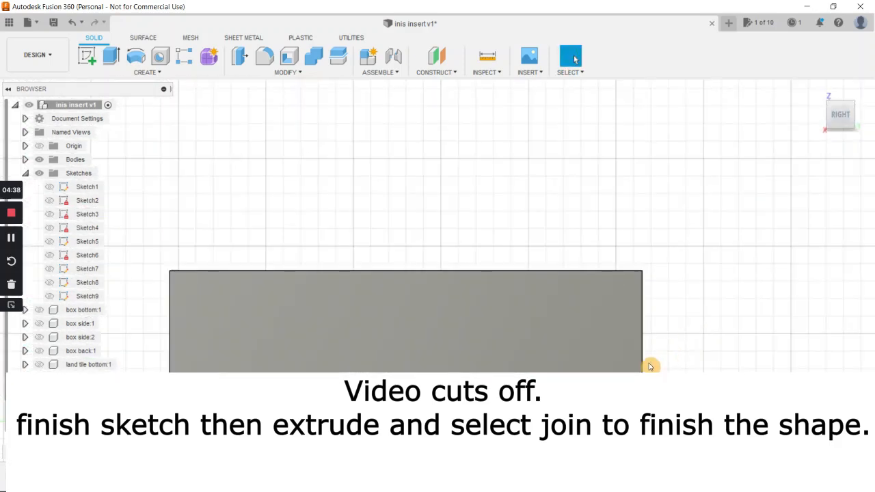
middle_click_drag(646, 362, 601, 372, "shift")
key("e")
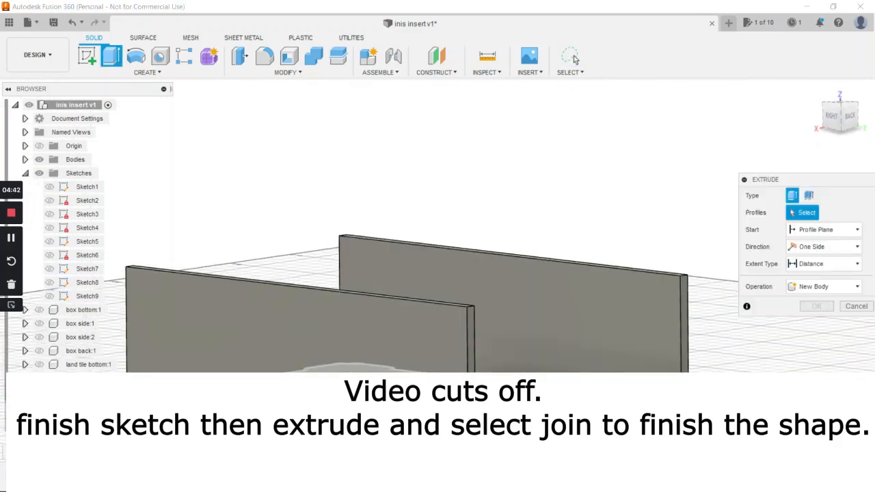
left_click(471, 334)
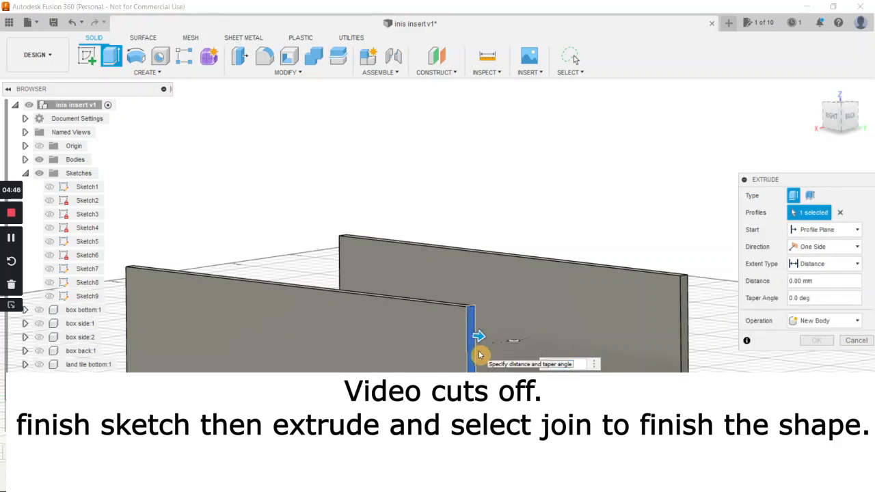
key("Escape")
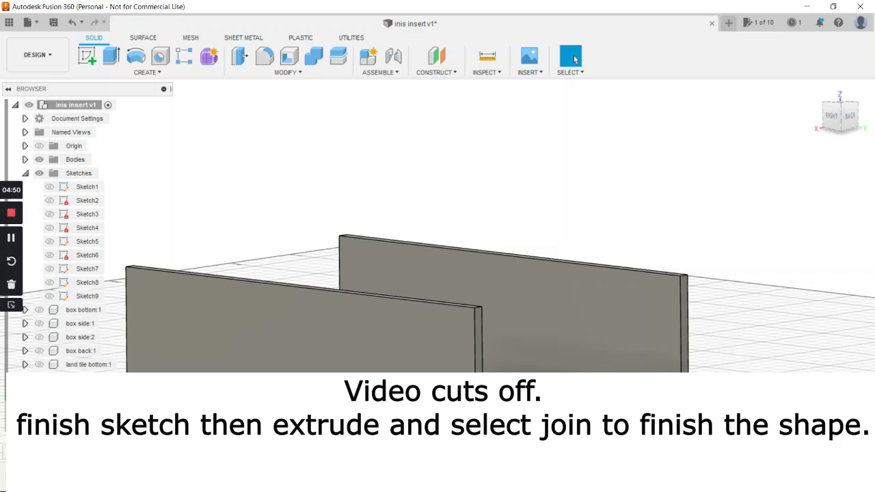
key("e")
left_click(683, 354)
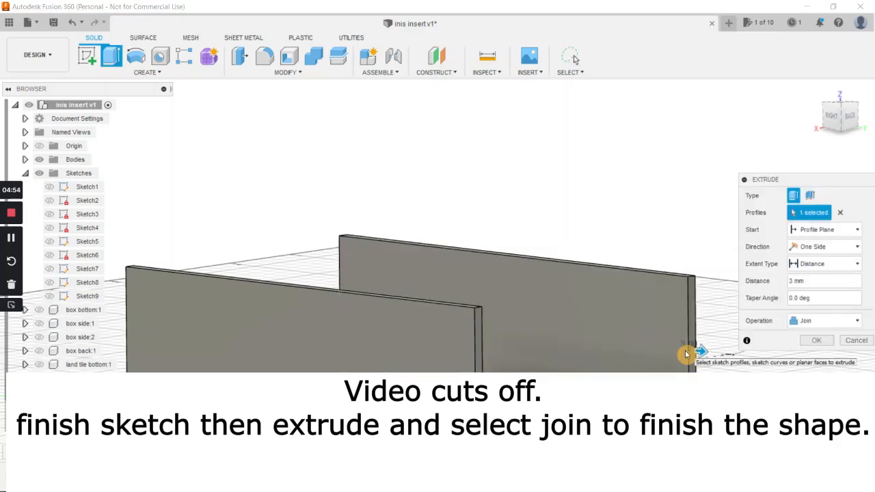
key("Escape")
Extrude the small notch face at the back lower corner of the +X side panel 3 mm downward, joining it to fill the gap.
middle_click_drag(411, 340, 413, 240, "shift")
left_click(574, 59)
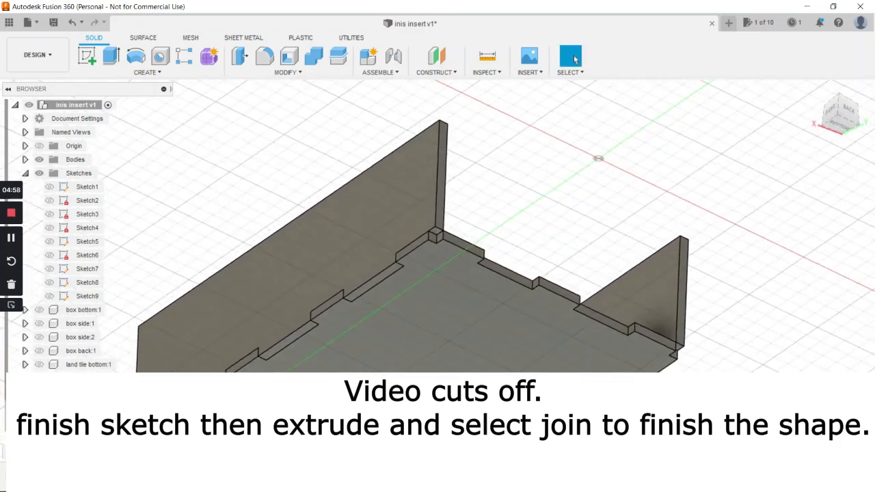
key("e")
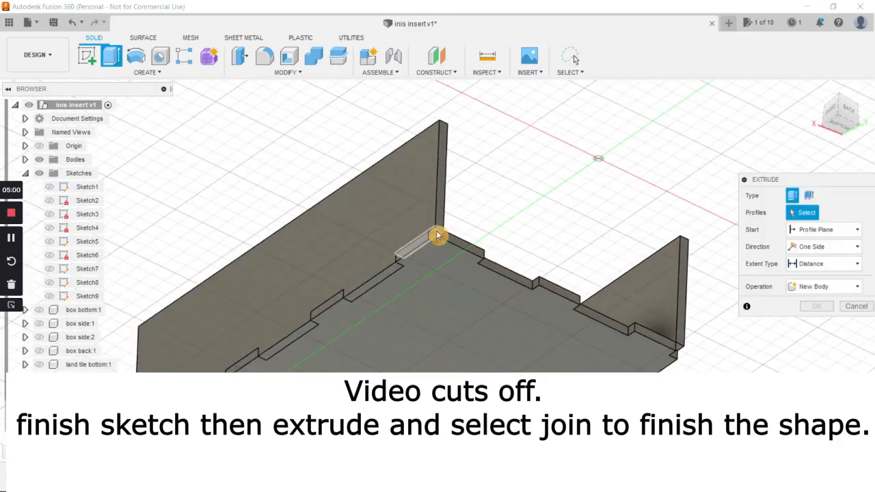
scroll(439, 235, "up", 5)
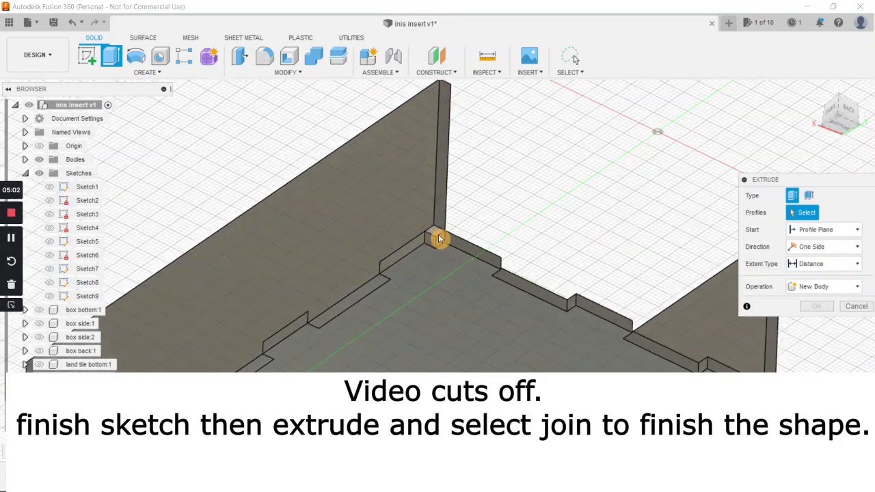
left_click(438, 235)
left_click_drag(437, 241, 440, 255)
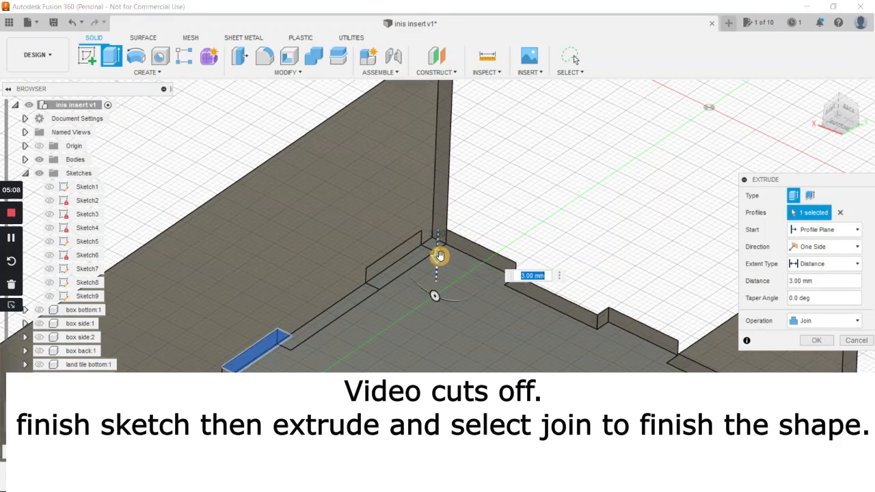
key("Return")
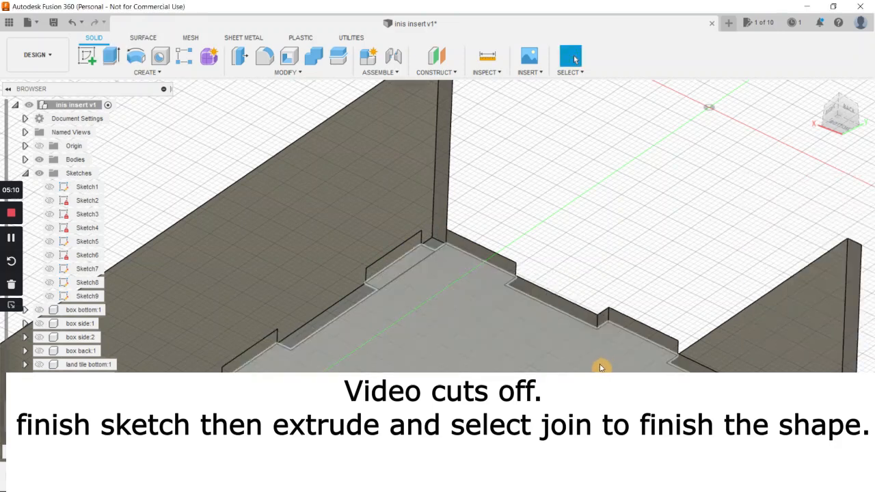
Extrude the notch face at the back lower corner of the -X side panel to fill the gap flush with the panel.
middle_click_drag(600, 370, 405, 294)
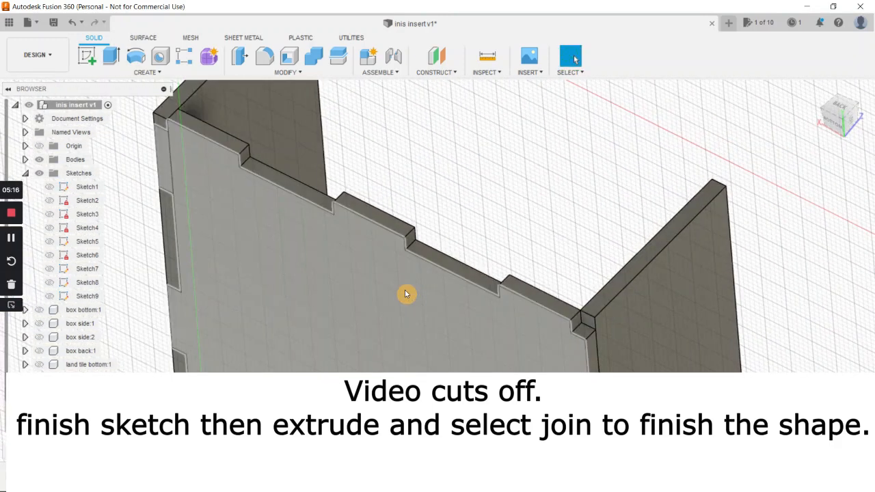
key("e")
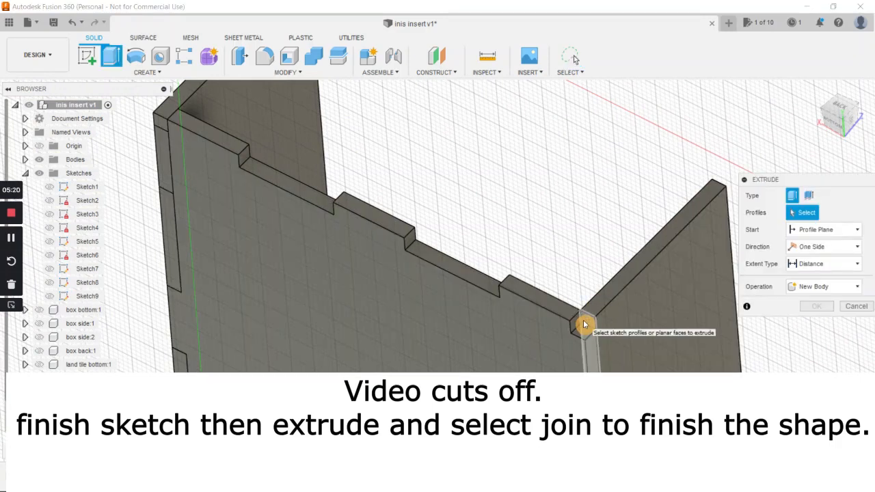
left_click(585, 323)
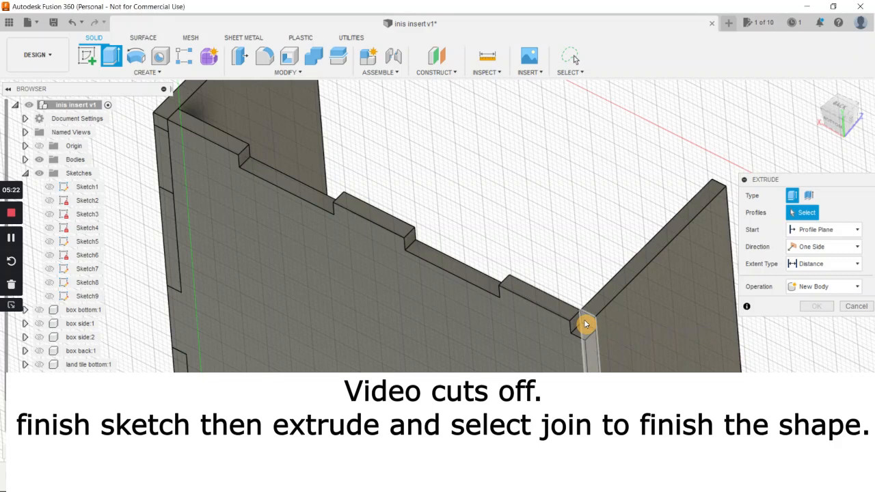
left_click_drag(574, 336, 569, 339)
key("Return")
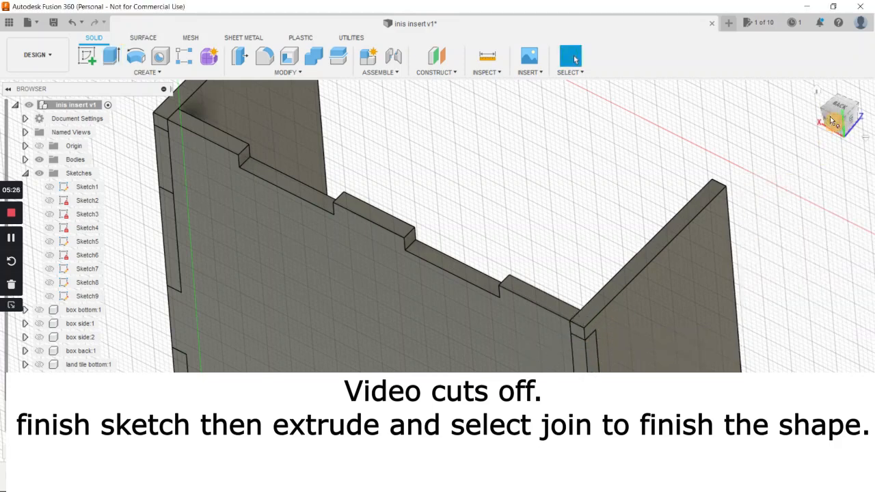
left_click(811, 91)
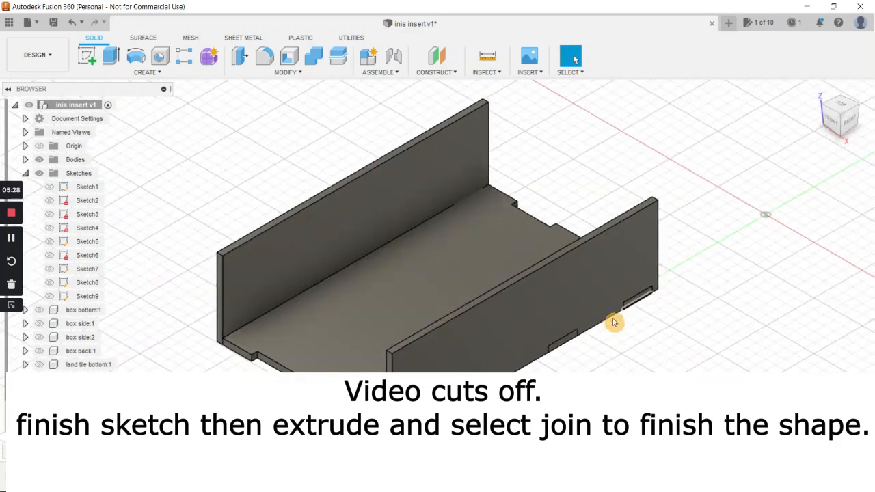
middle_click_drag(591, 348, 609, 340)
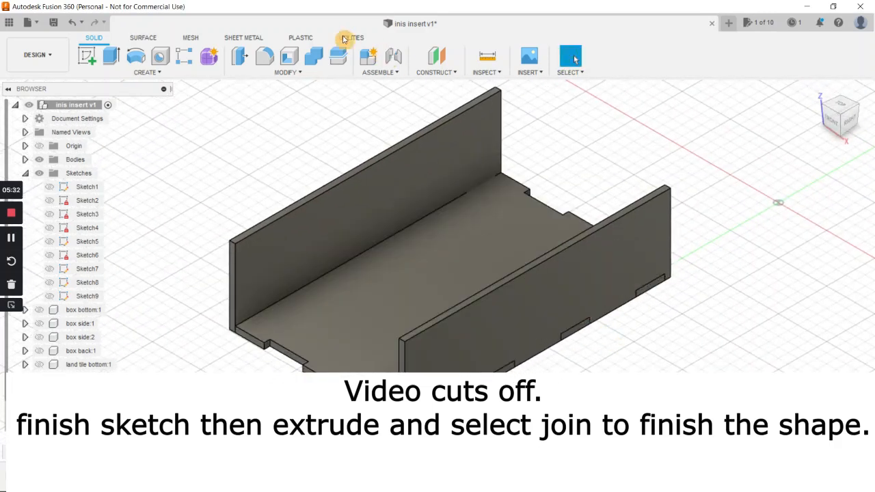
left_click(314, 58)
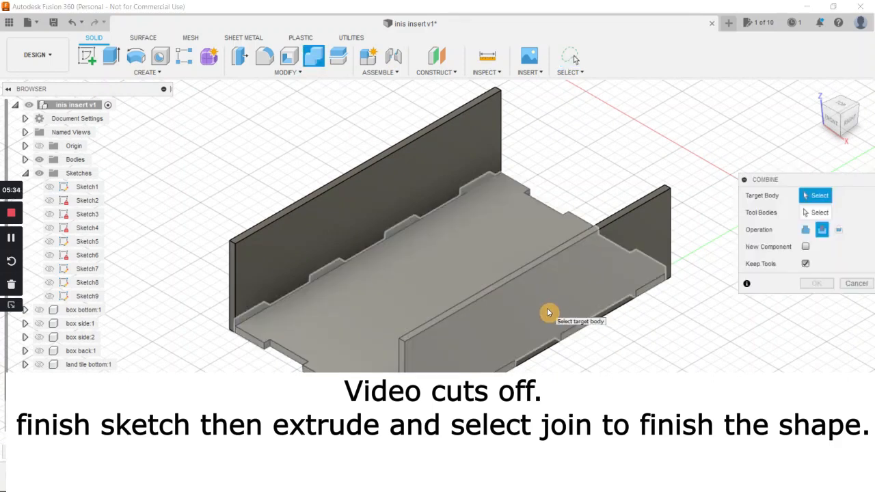
left_click(463, 299)
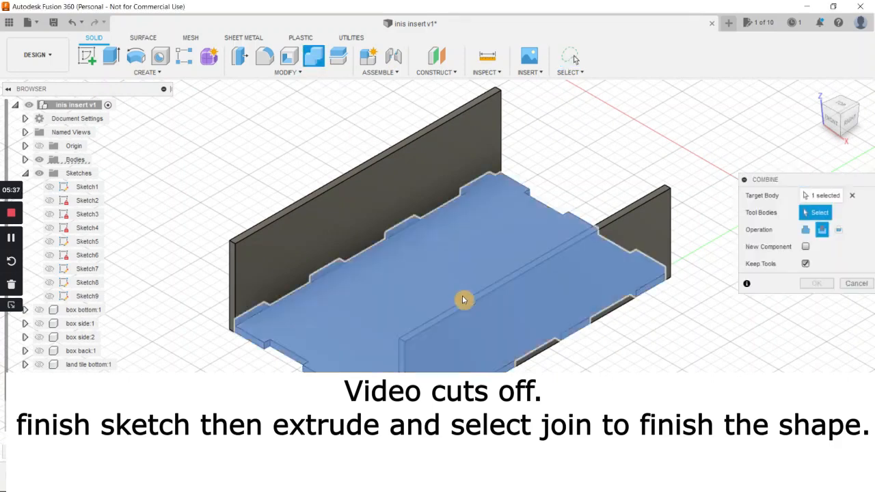
left_click(529, 332)
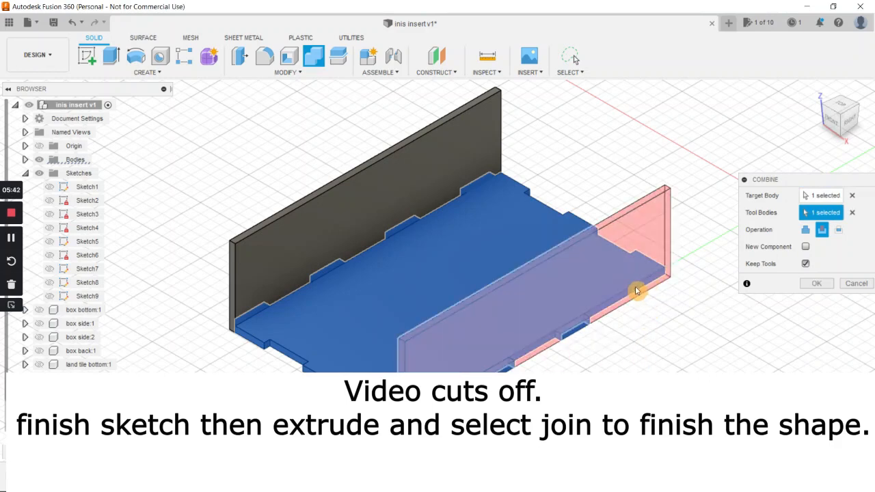
left_click(856, 285)
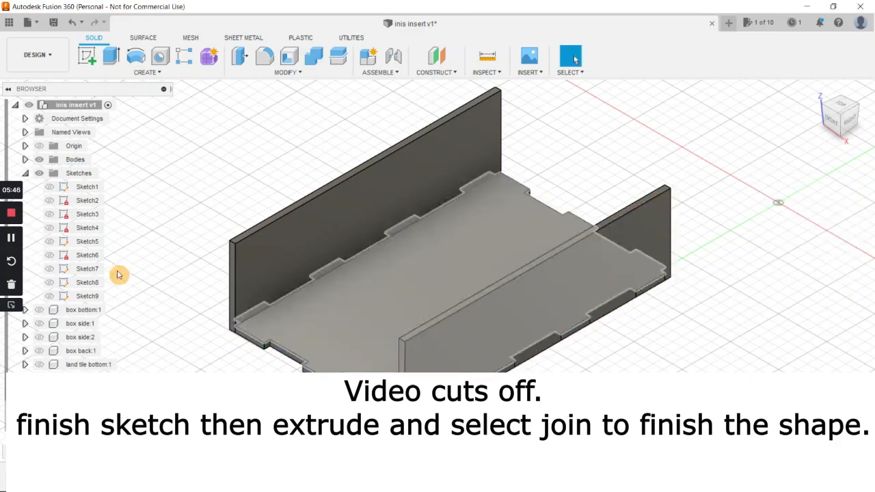
Try moving the -X side panel body 10 mm upward off the base, and discard the move.
left_click(11, 237)
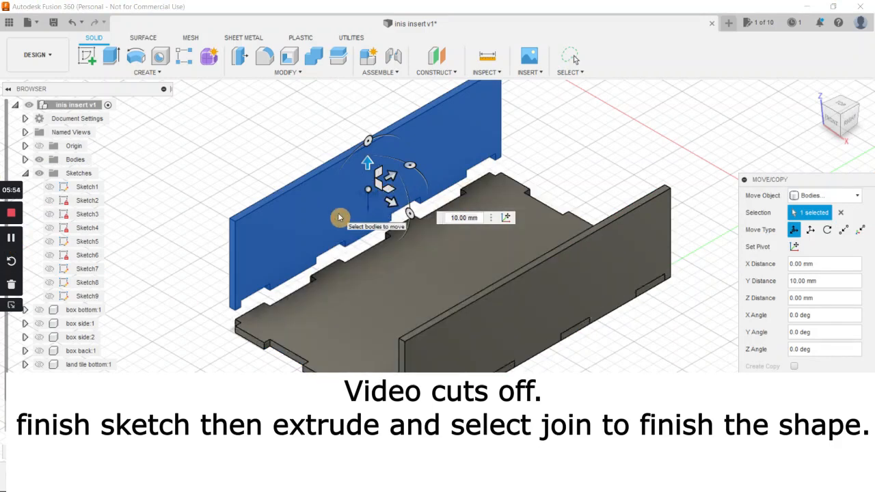
left_click(223, 217)
key("ctrl+z")
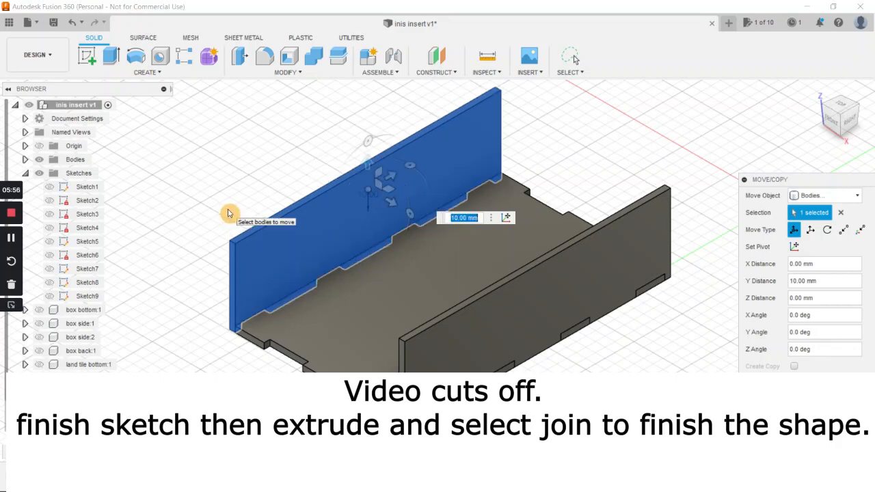
key("Escape")
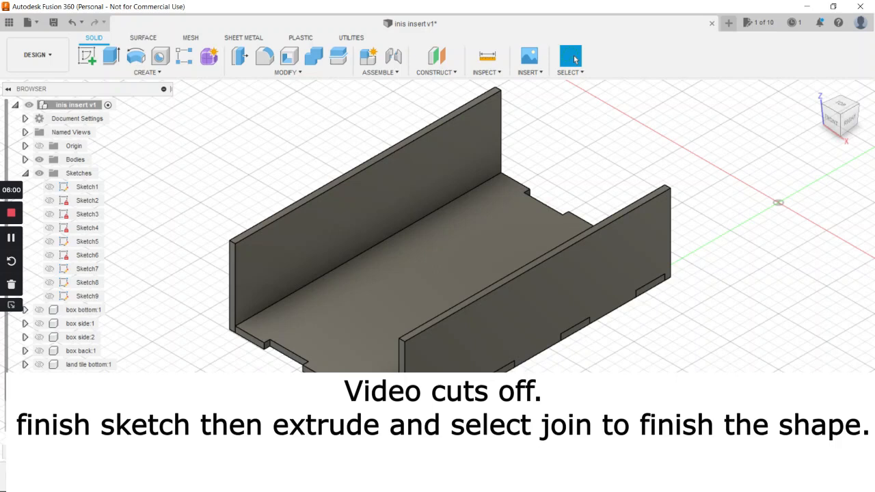
Sketch a rectangle on the front origin plane, filling the area between the inner faces of the side panels from the base to their upper edges.
left_click(834, 124)
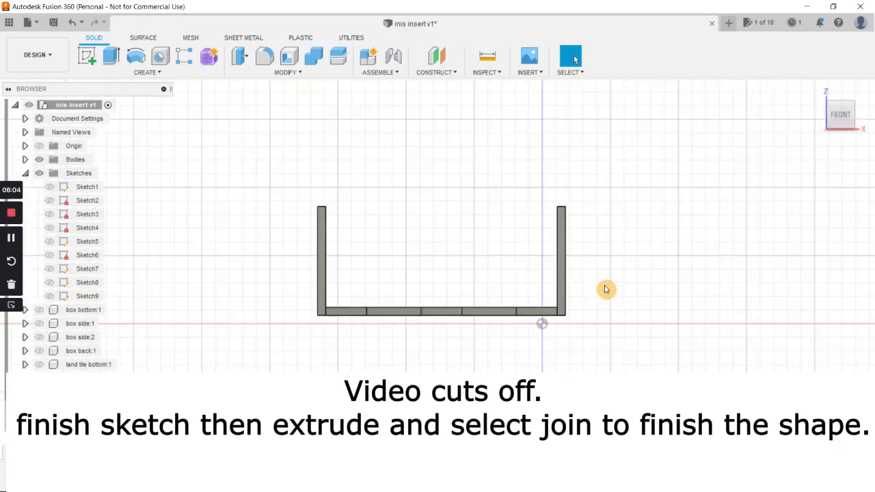
middle_click_drag(595, 314, 567, 335, "shift")
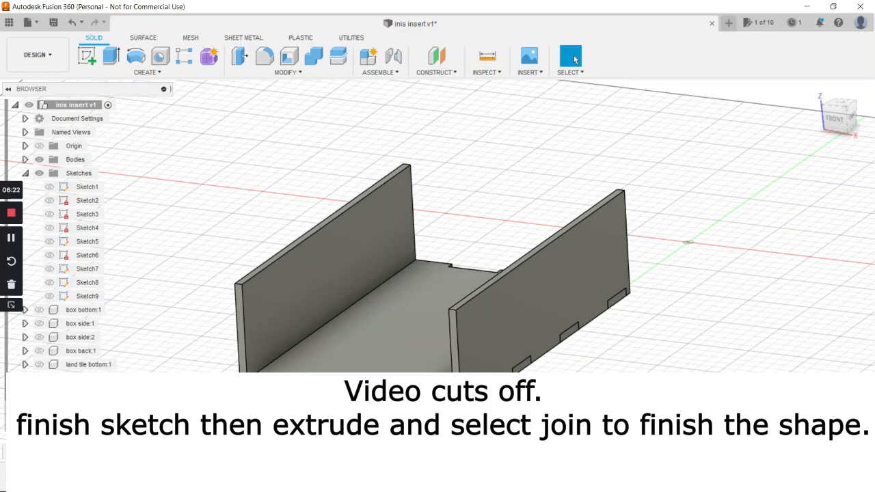
left_click(88, 58)
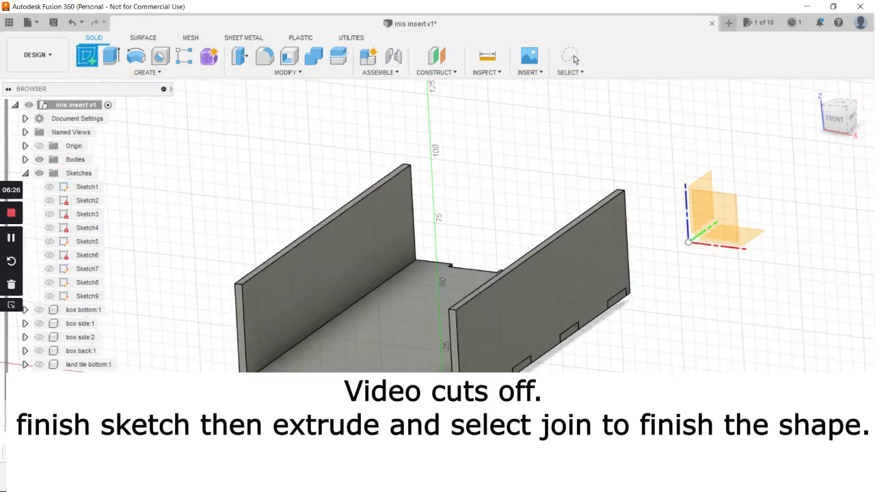
left_click(710, 205)
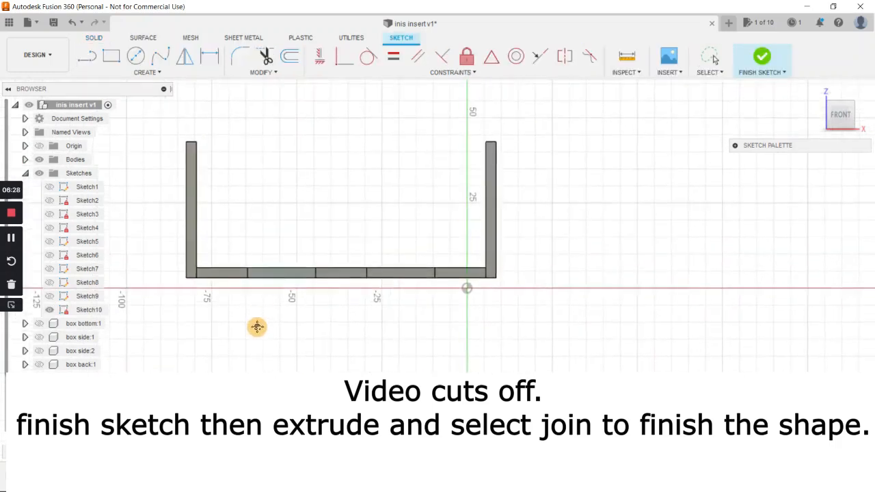
left_click(110, 55)
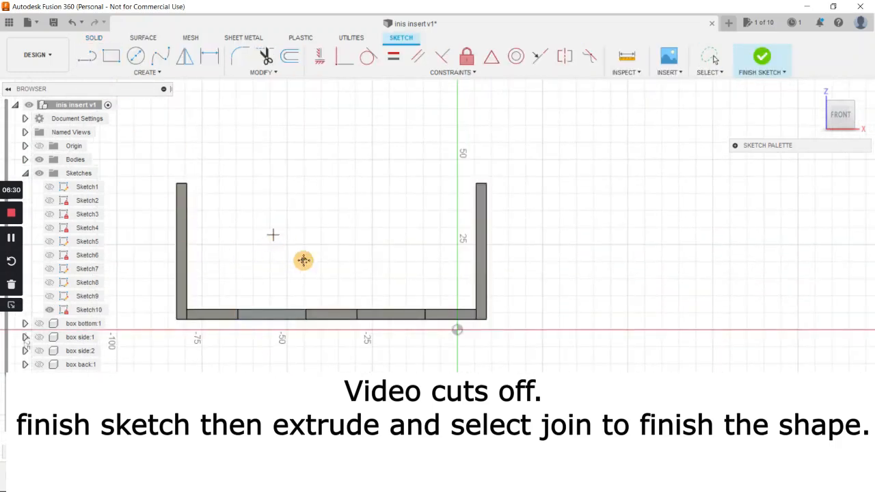
scroll(291, 253, "up", 5)
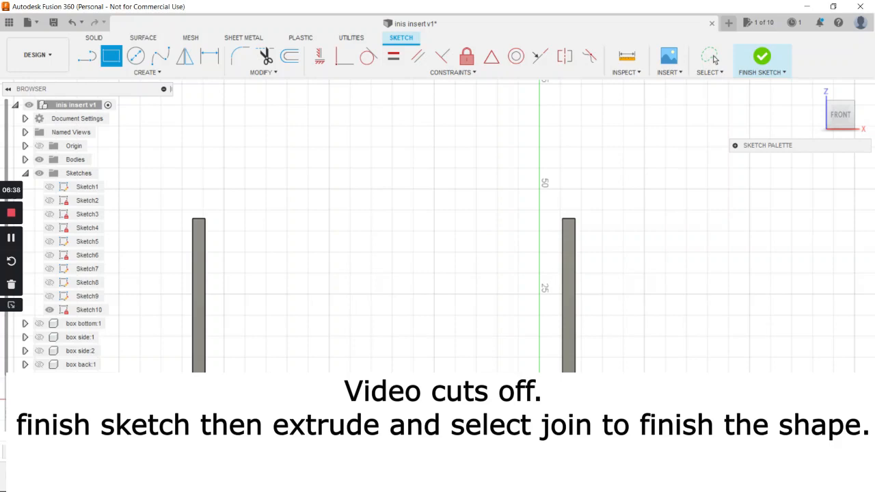
left_click(159, 387)
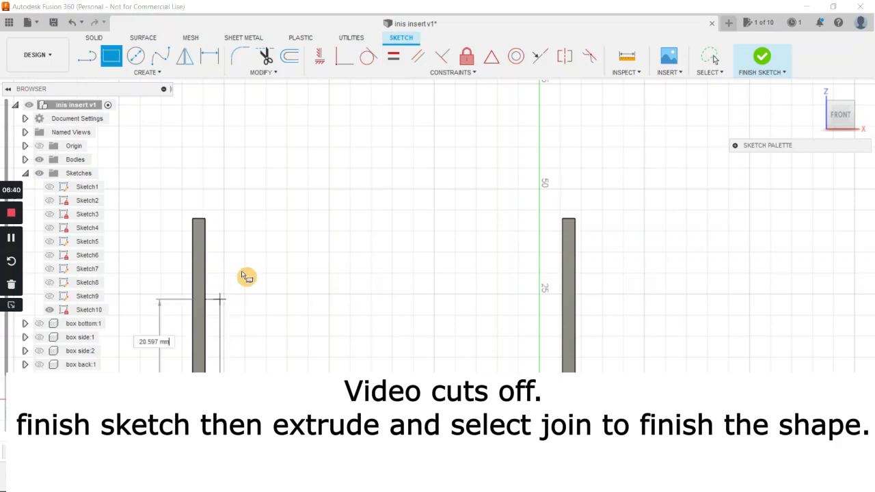
left_click(562, 218)
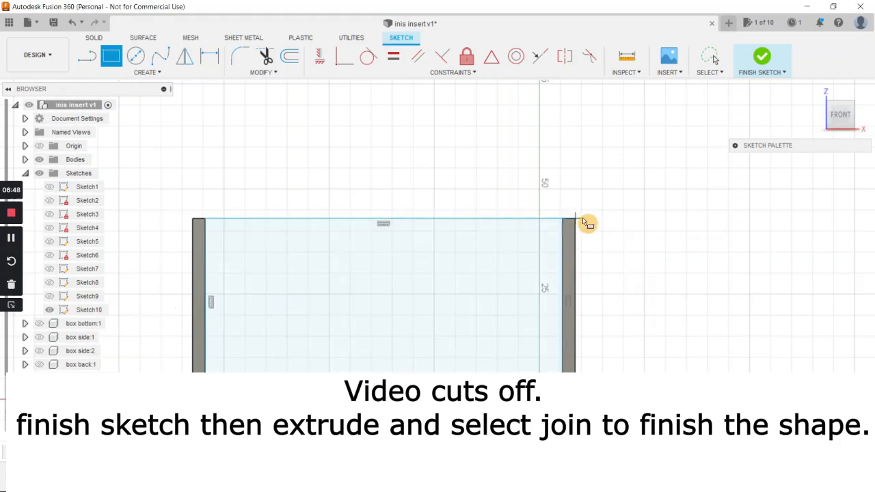
Draw a 3 mm by 10 mm tab rectangle over the upper end of the -X side panel, starting at its inner upper corner.
left_click(205, 218)
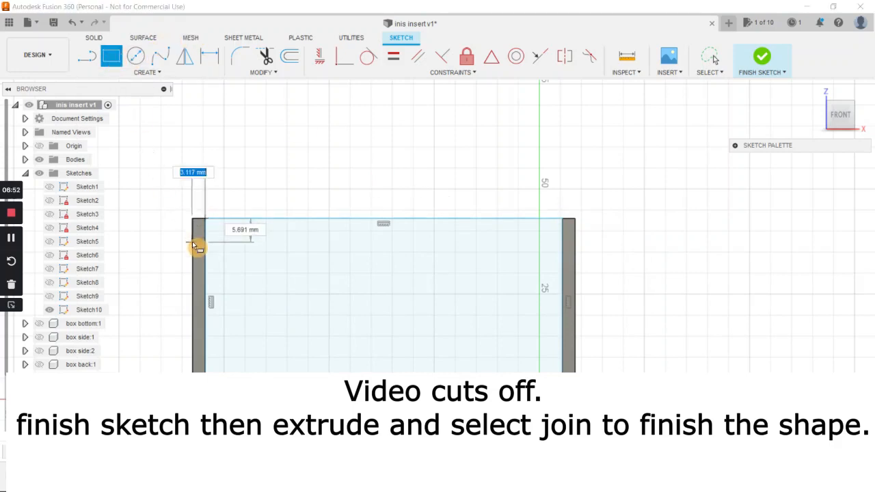
type("3")
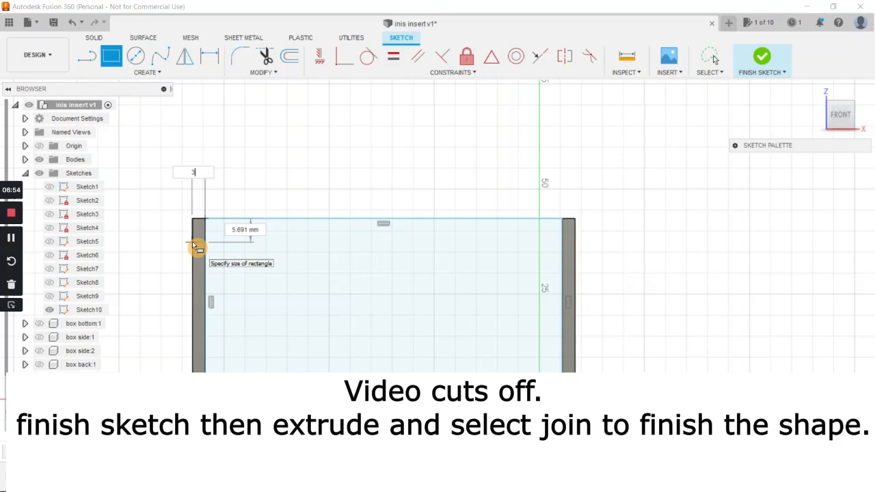
key("Tab")
type("10")
key("Tab")
key("Return")
key("Escape")
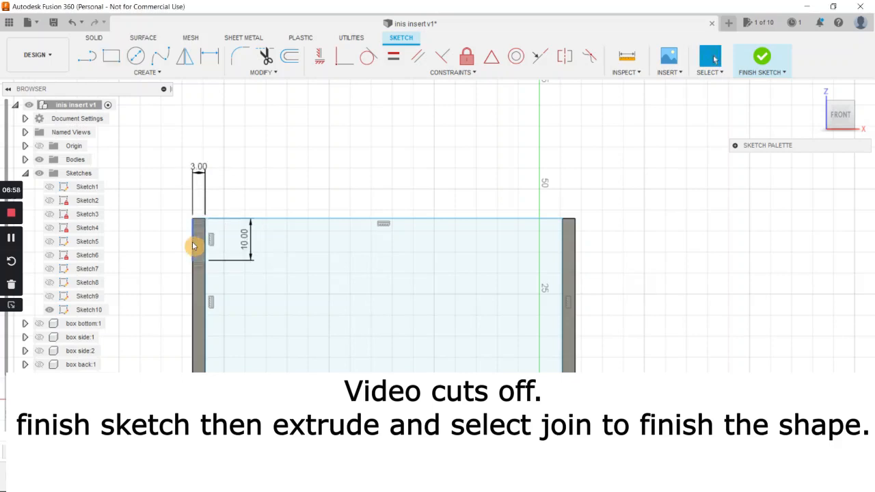
Try a rectangular pattern of the 10 mm tab's lines down the -X panel with quantity 3 and distance -20 mm.
left_click(160, 75)
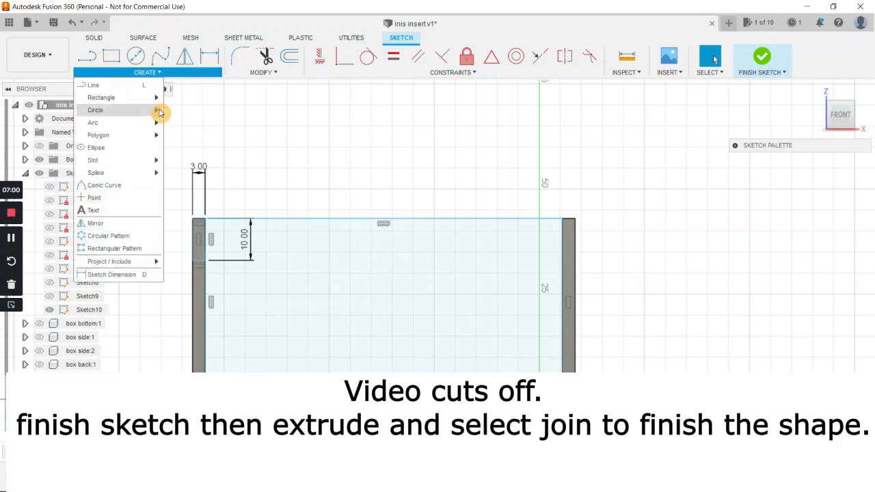
left_click(136, 249)
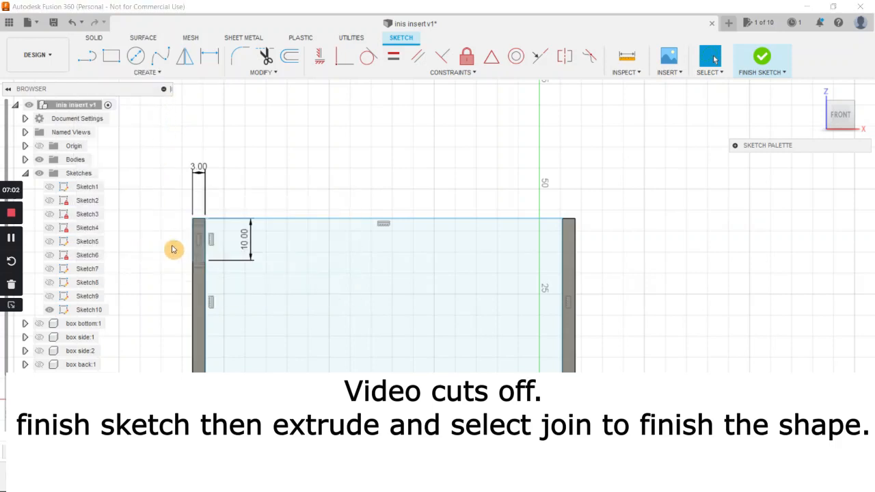
left_click(195, 242)
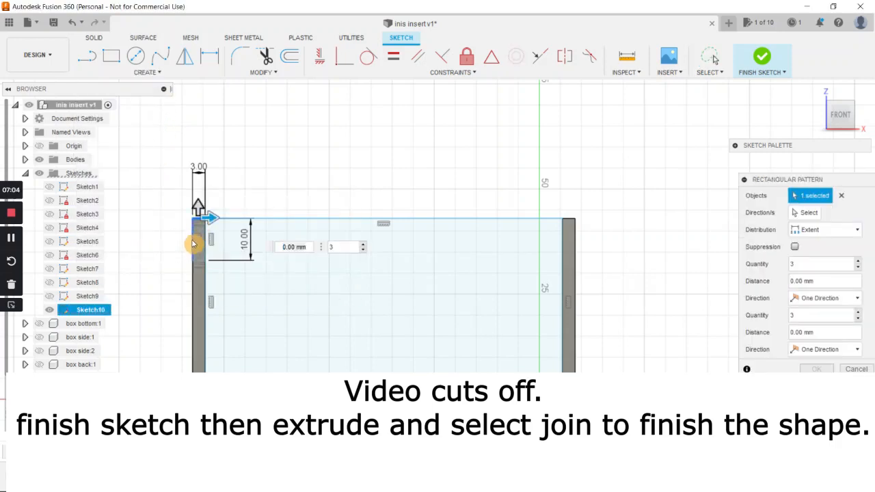
left_click(196, 262)
left_click(202, 263)
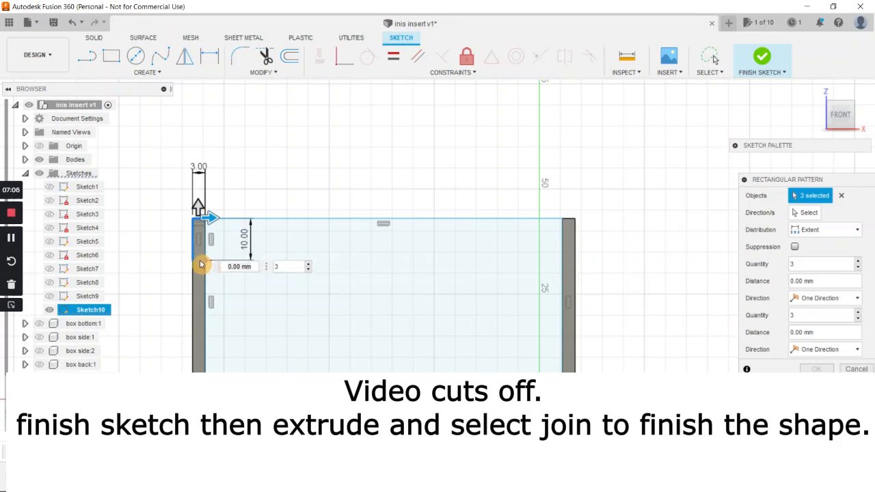
left_click_drag(198, 208, 198, 283)
scroll(202, 326, "up", 3)
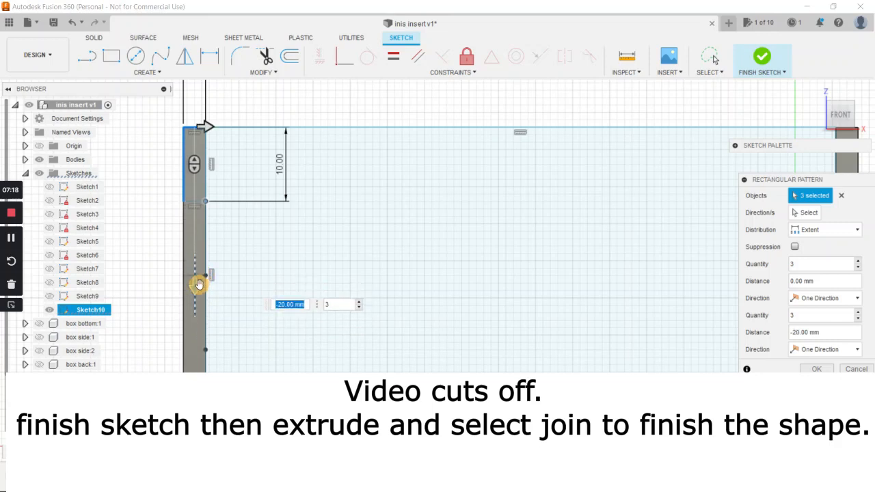
key("Return")
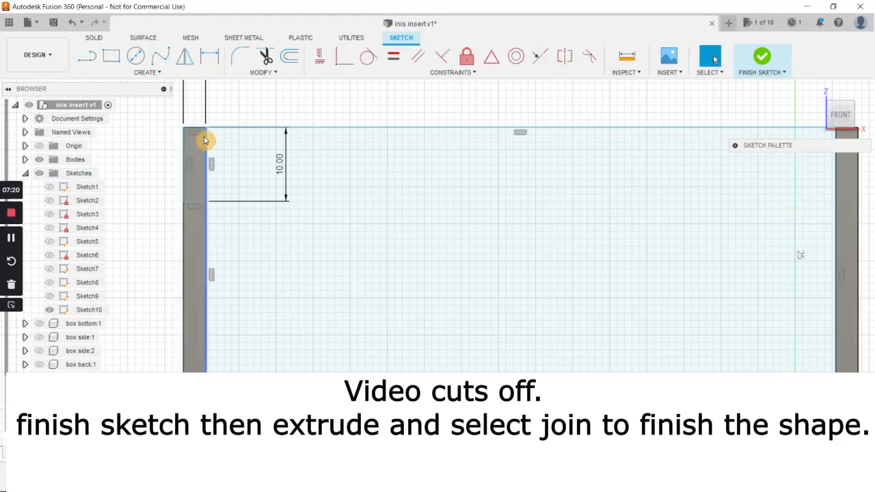
Try patterning the 10 mm tab's lines horizontally with quantity 3 and distance 10 mm, and undo the tab rectangle.
left_click(145, 72)
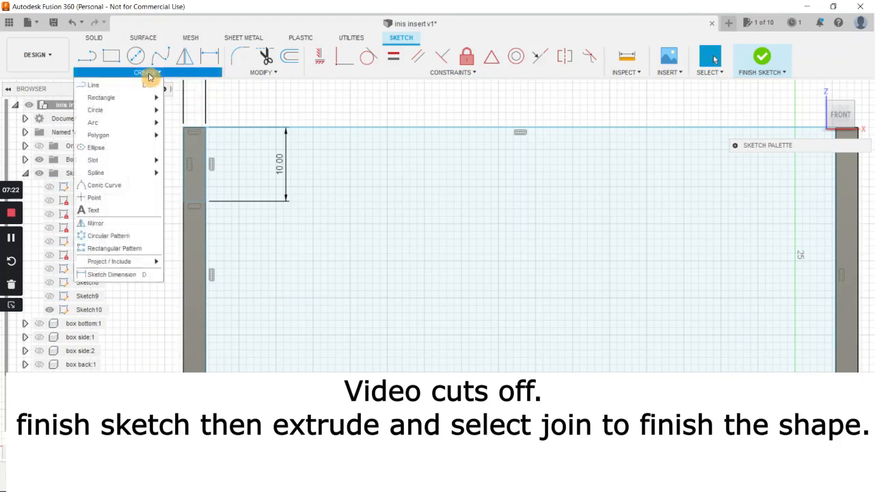
left_click(197, 132)
left_click(183, 162)
left_click(195, 202)
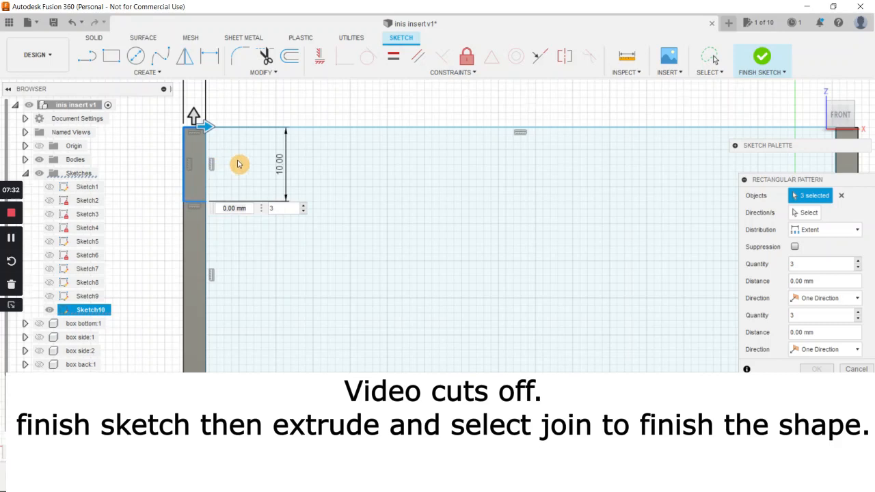
scroll(239, 164, "down", 3)
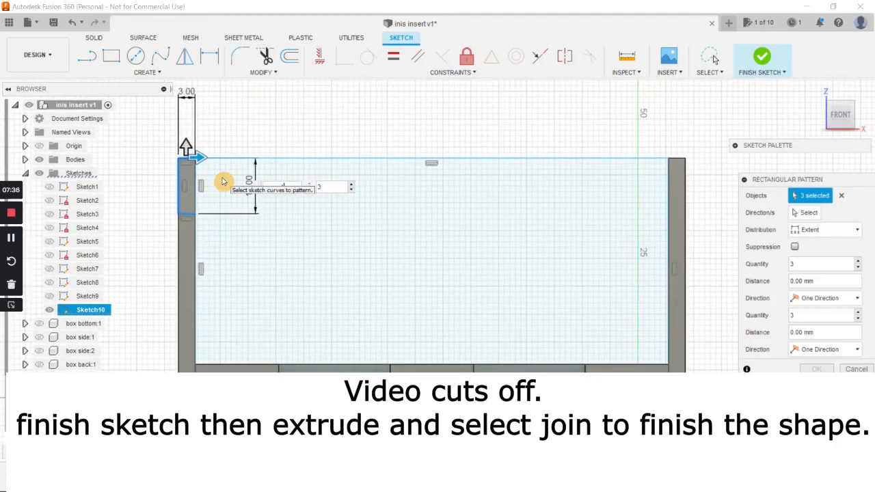
type("10")
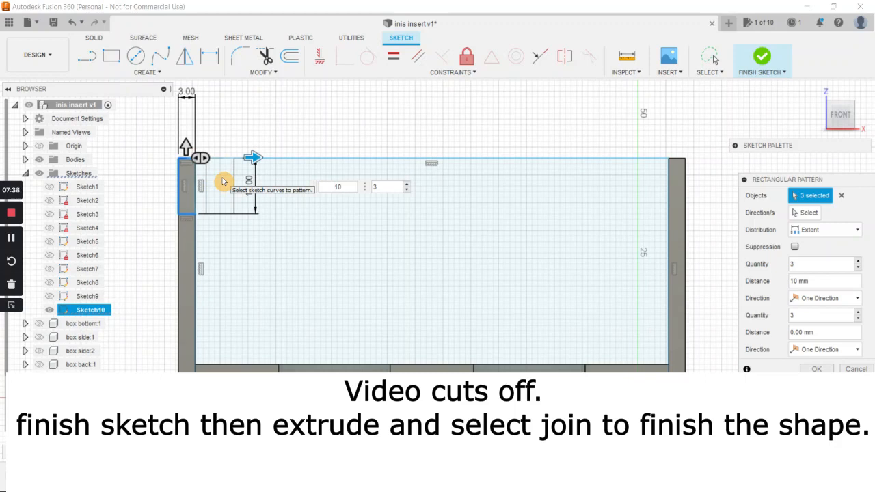
key("Return")
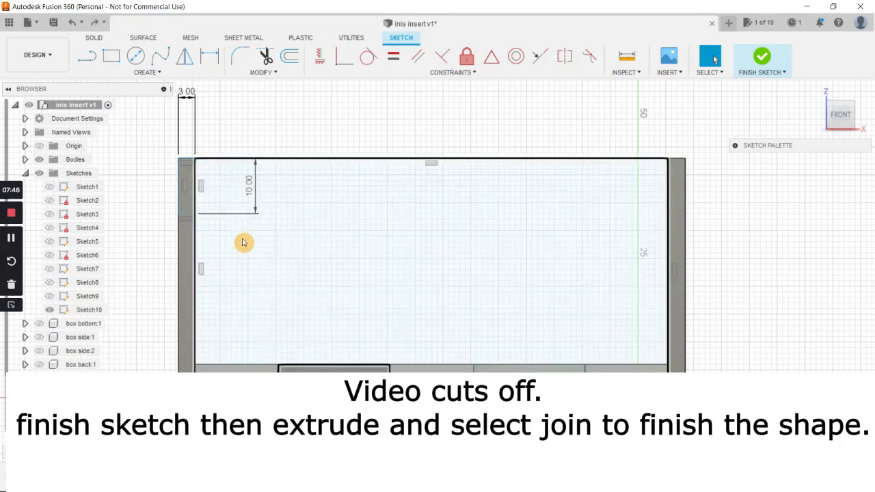
key("ctrl+z")
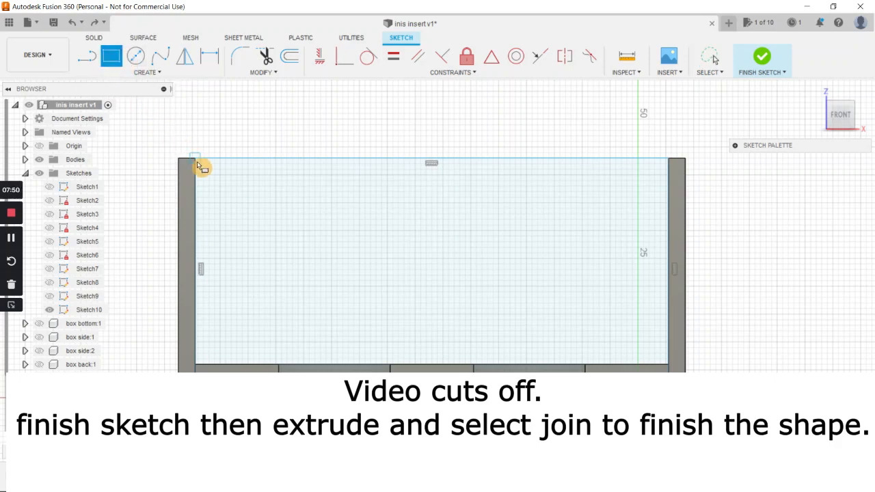
Draw a 3 mm by 8 mm tab rectangle over the upper end of the -X side panel.
left_click(179, 159)
type("3")
key("Tab")
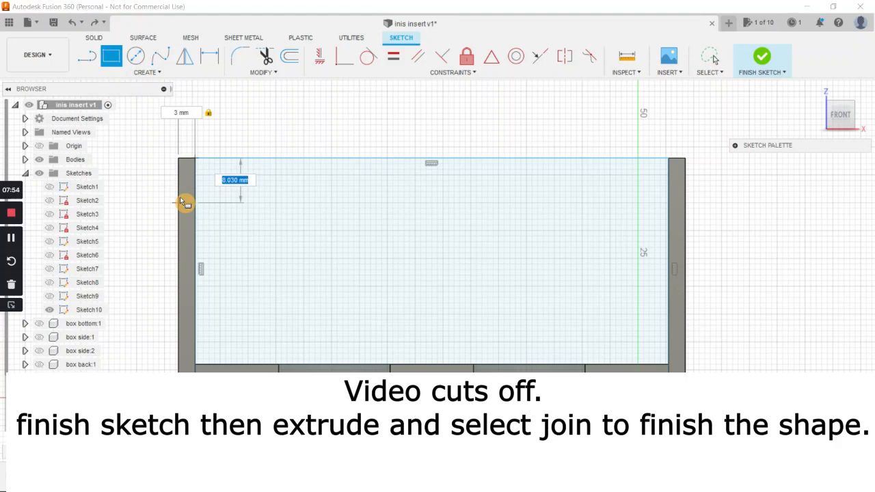
type("8")
key("Return")
key("Escape")
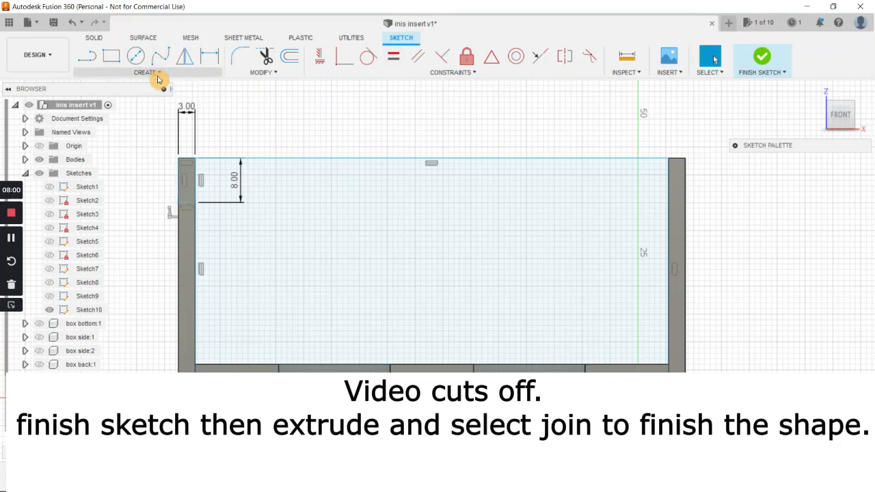
Pattern the 8 mm tab's lines down the -X side panel with quantity 3 over an extent of -29 mm.
left_click(158, 75)
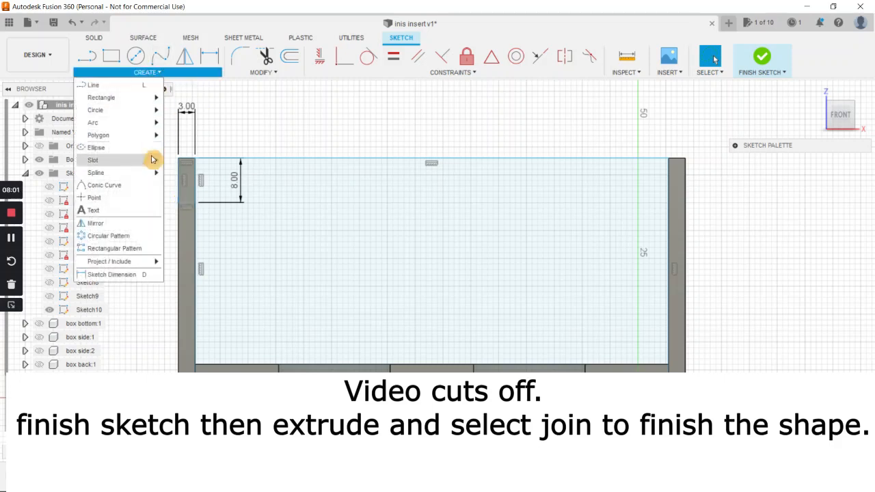
left_click(128, 249)
left_click(185, 172)
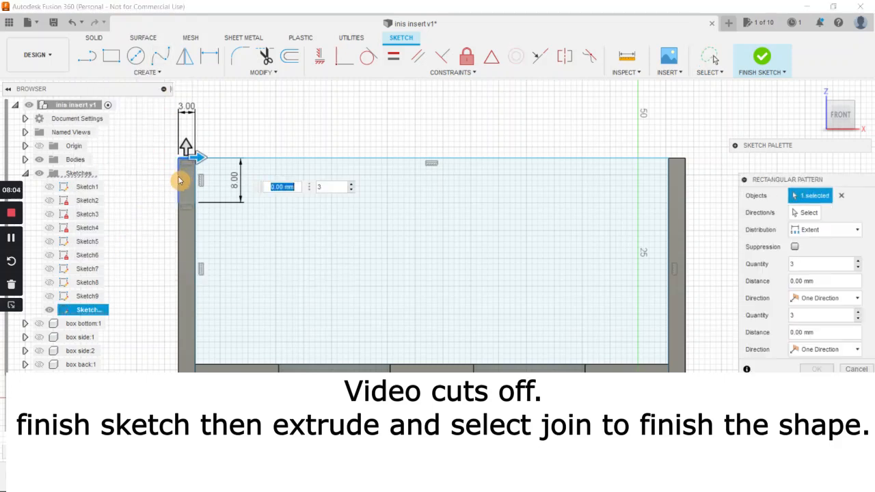
left_click(188, 208)
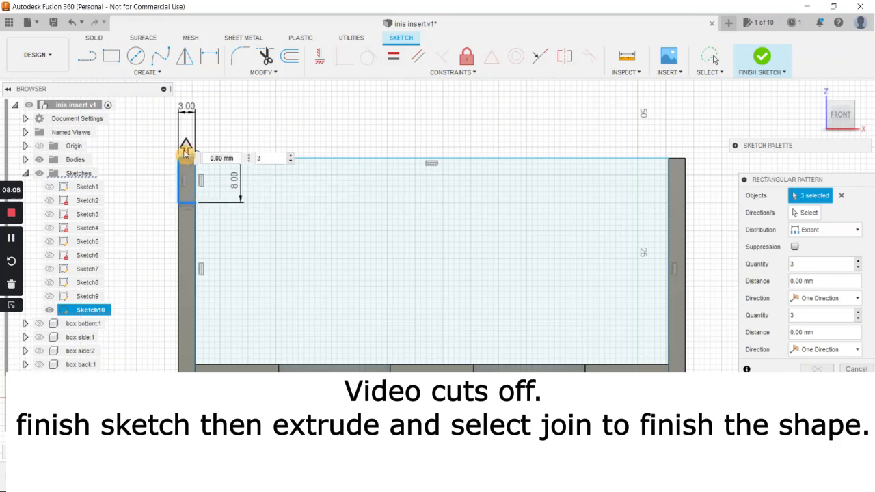
left_click_drag(186, 146, 183, 307)
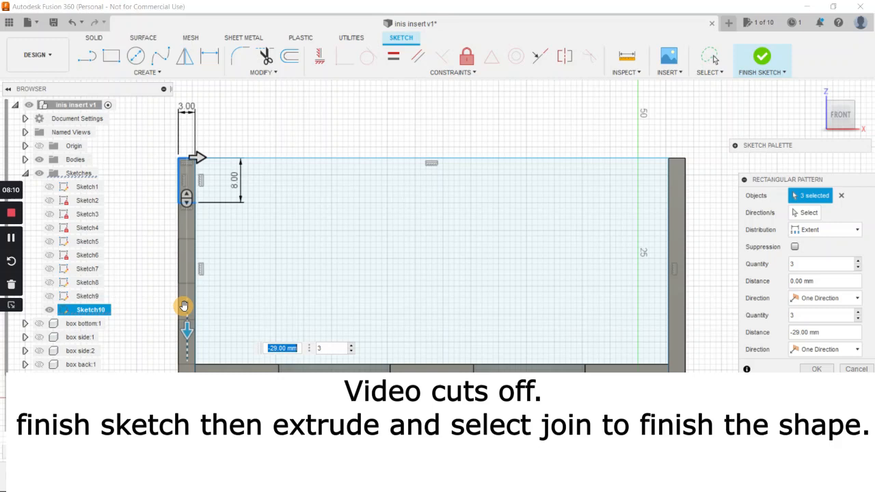
key("Return")
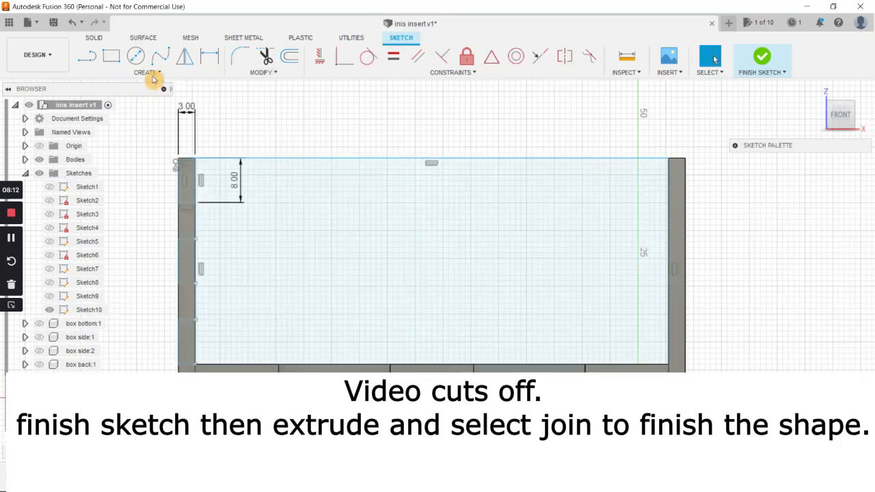
Draw a short vertical line downward from the midpoint of the large rectangle's upper edge as a mirror line.
left_click(94, 61)
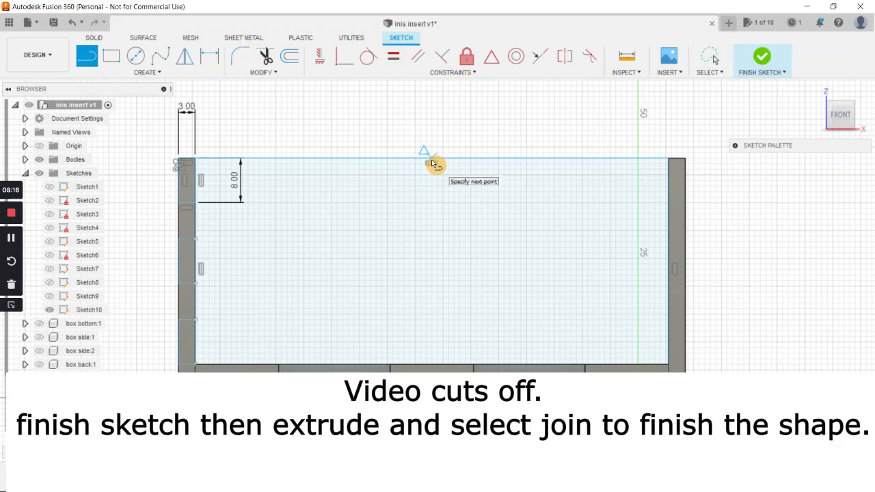
left_click(431, 162)
left_click(431, 198)
key("Escape")
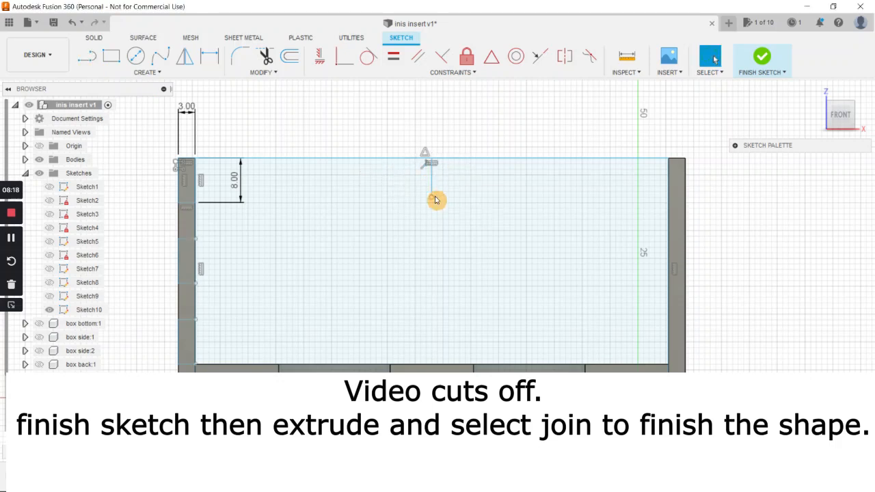
Mirror the lines of the three tabs on the -X side panel across the short vertical line, and finish the sketch.
left_click(184, 56)
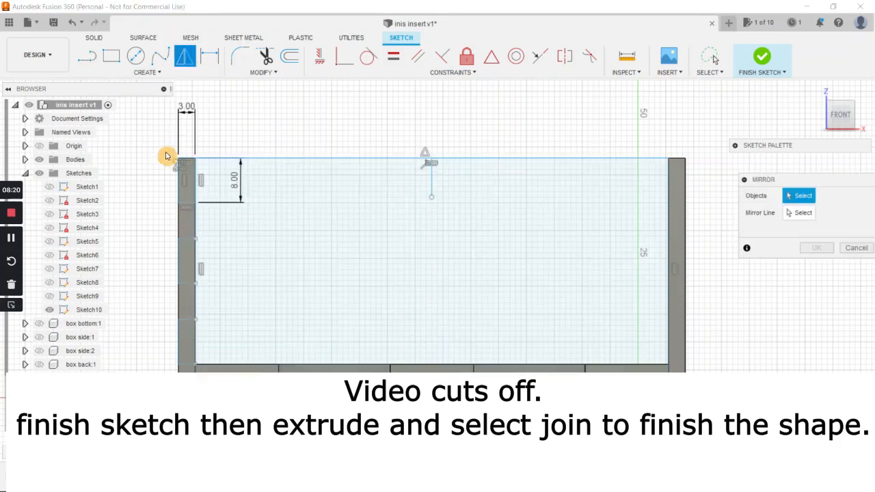
left_click_drag(179, 309, 177, 343)
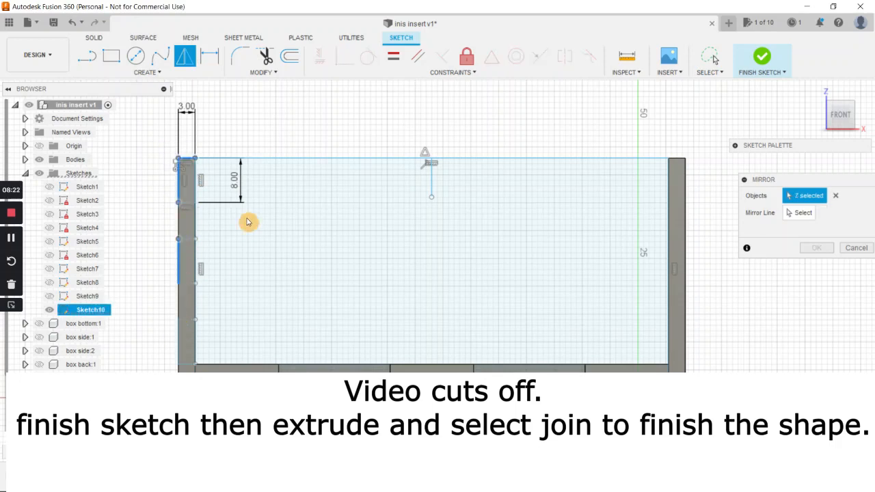
left_click(708, 72)
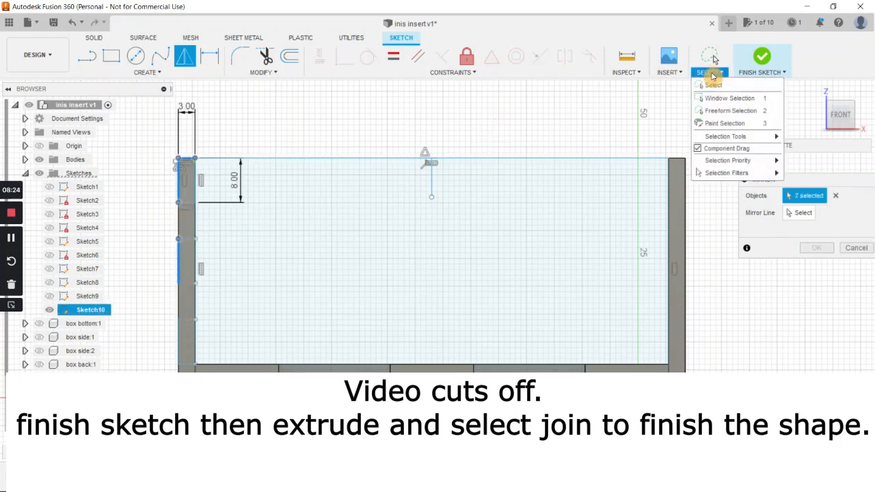
left_click(716, 98)
left_click_drag(149, 140, 189, 363)
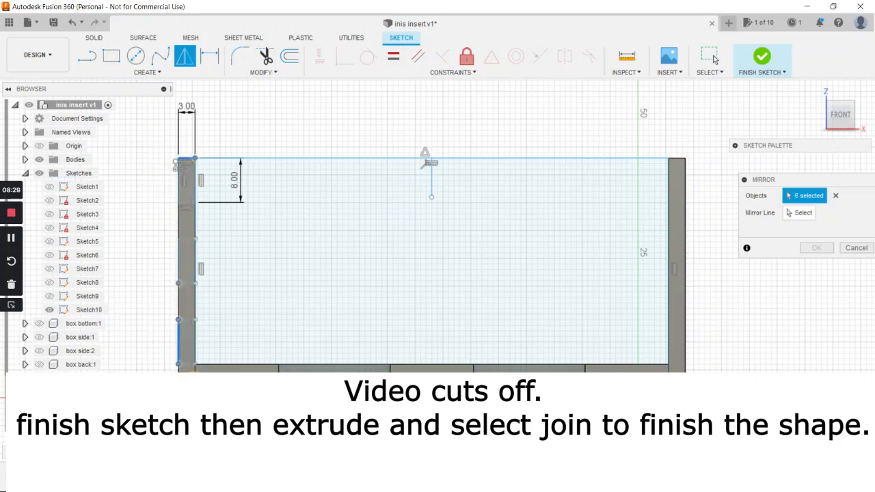
left_click(186, 204)
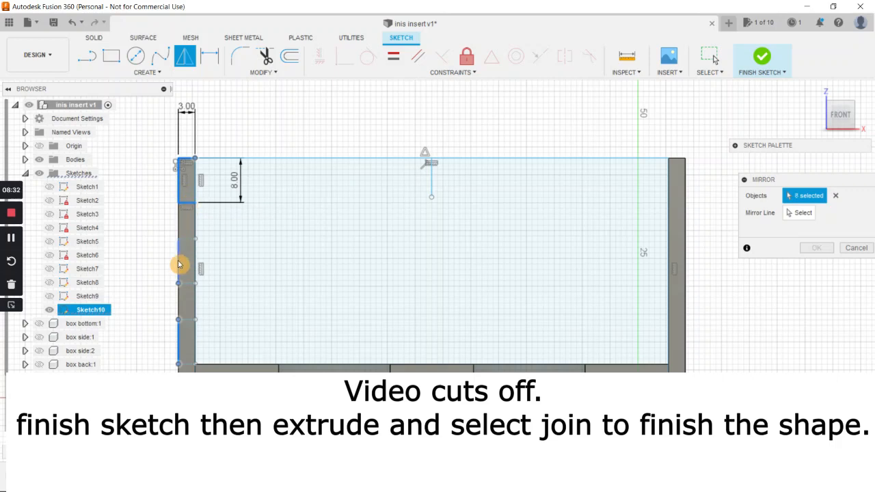
left_click(179, 257)
left_click(187, 239)
left_click(190, 283)
left_click(186, 367)
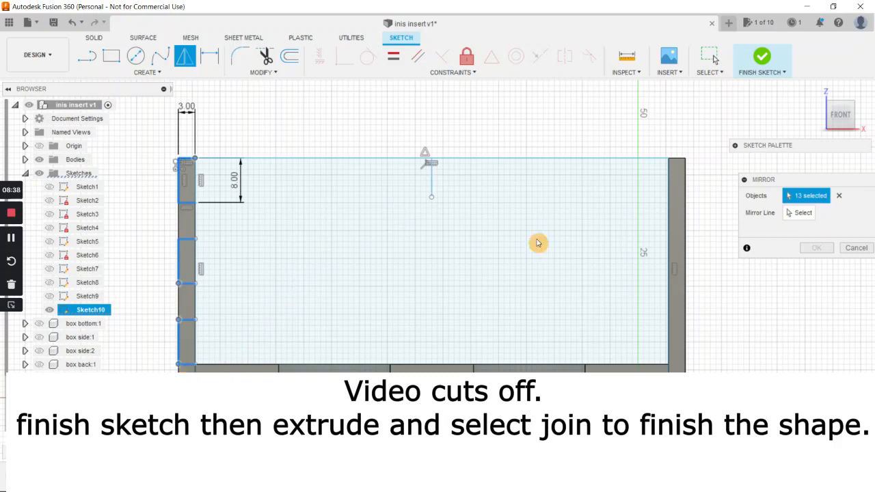
left_click(798, 213)
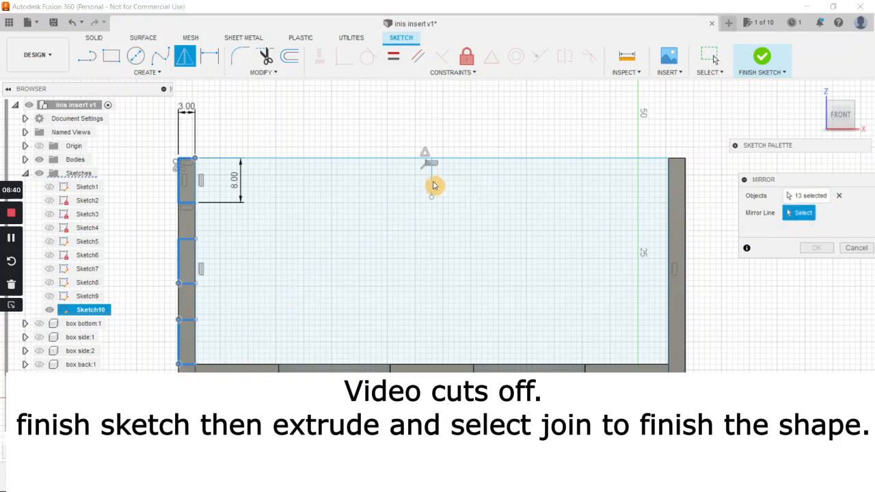
left_click(432, 185)
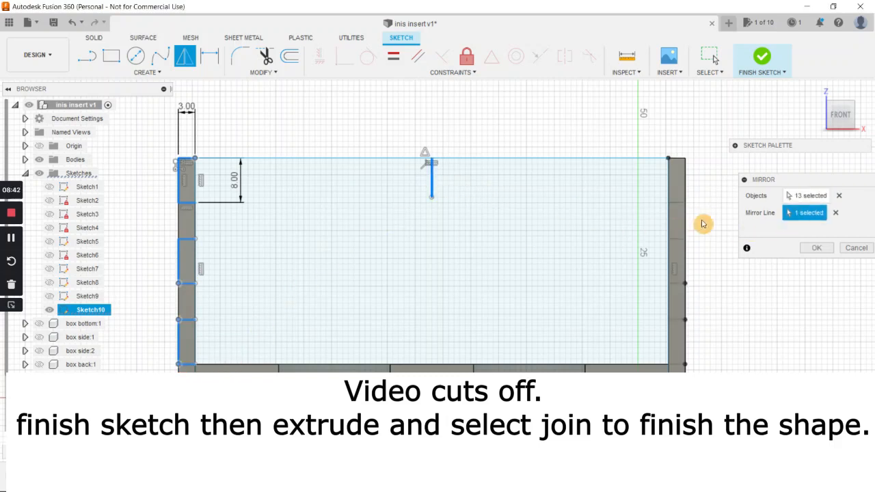
left_click(816, 247)
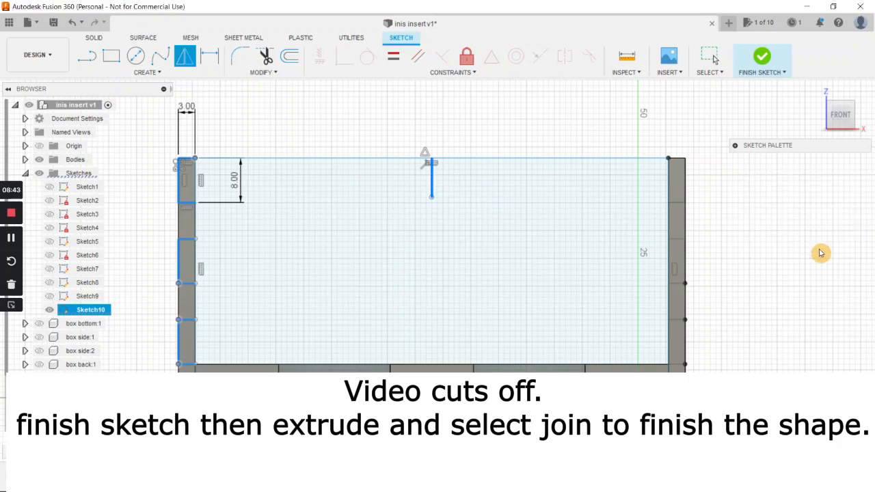
left_click(757, 61)
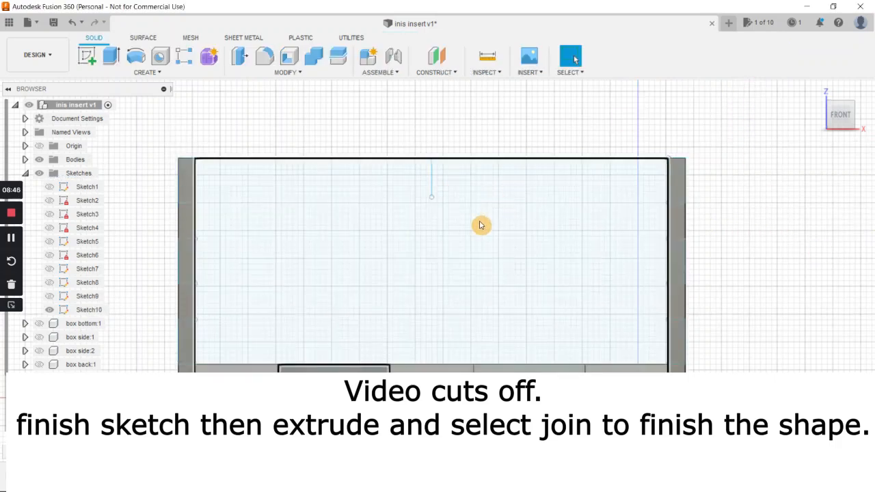
Extrude the large end-panel profile with all six side tabs 3.004 mm as a new component.
middle_click_drag(474, 221, 550, 209, "shift")
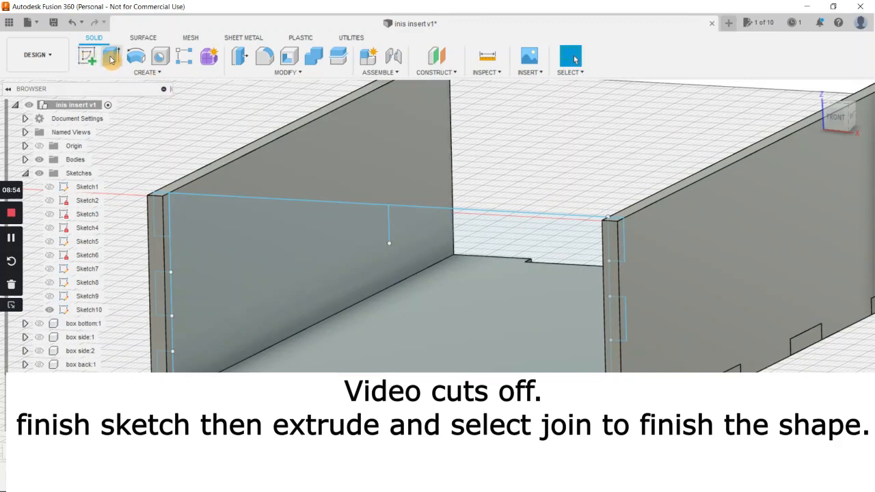
key("e")
left_click(325, 295)
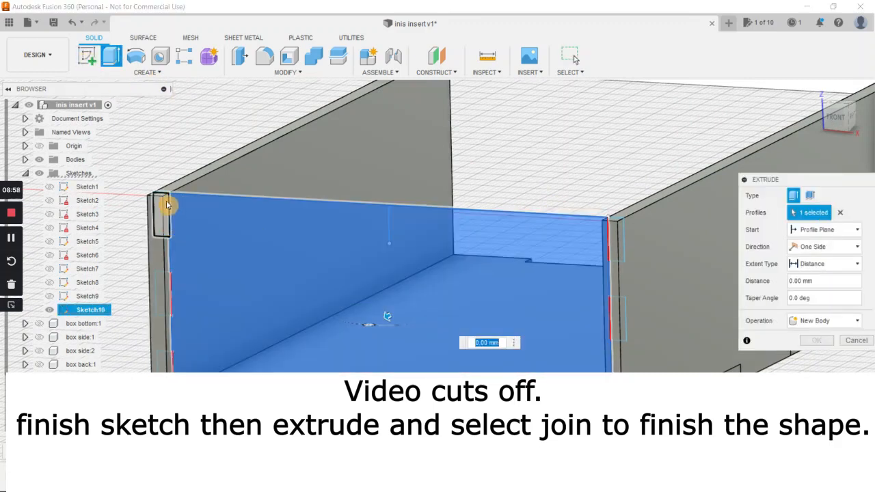
left_click(165, 280)
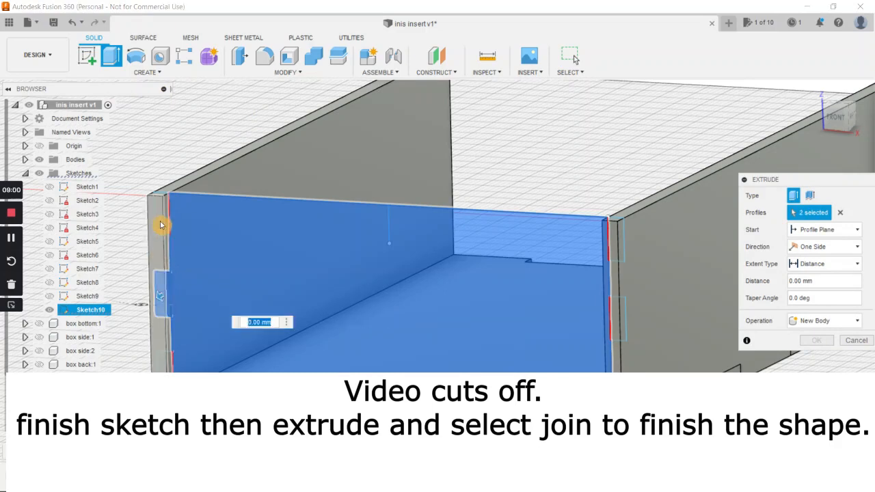
left_click(160, 221)
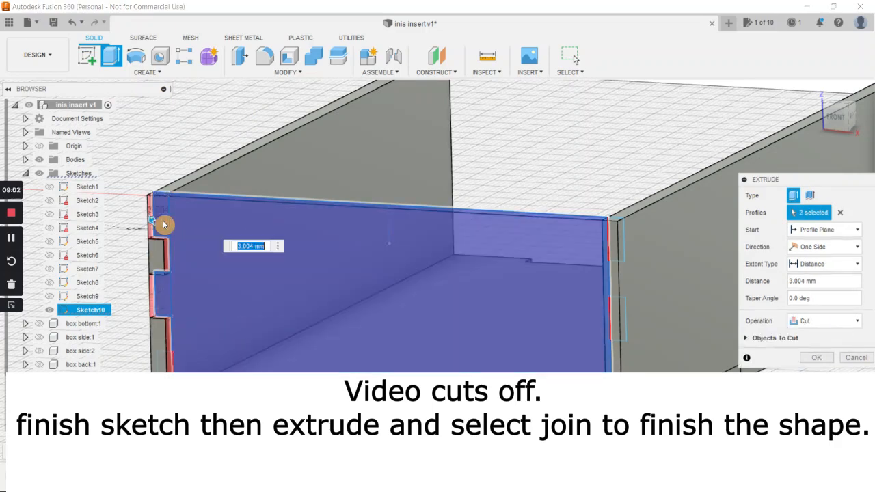
left_click(171, 365)
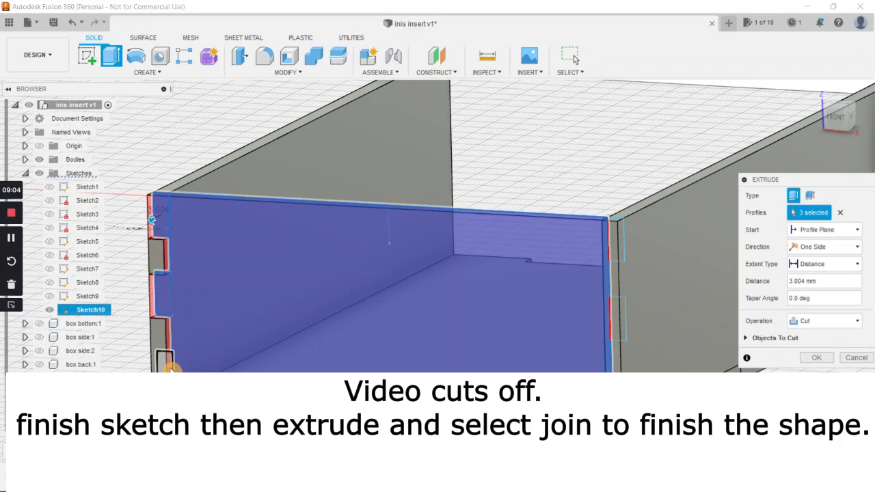
left_click(617, 247)
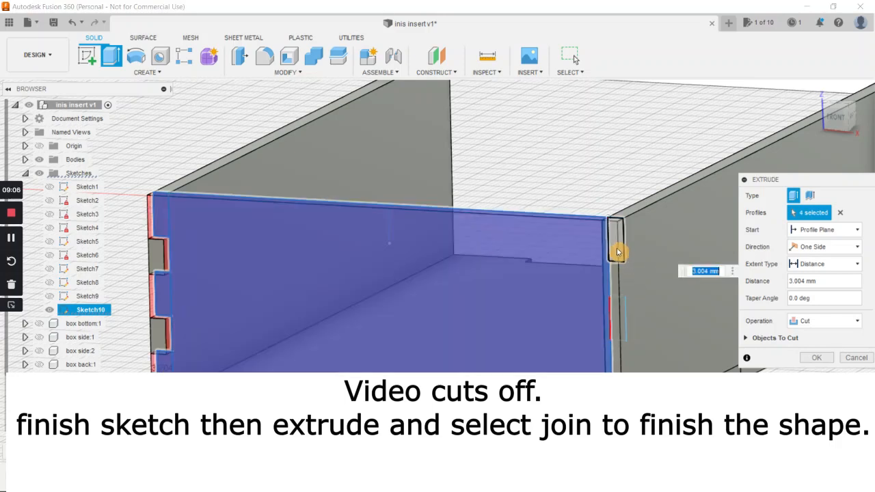
left_click(611, 321)
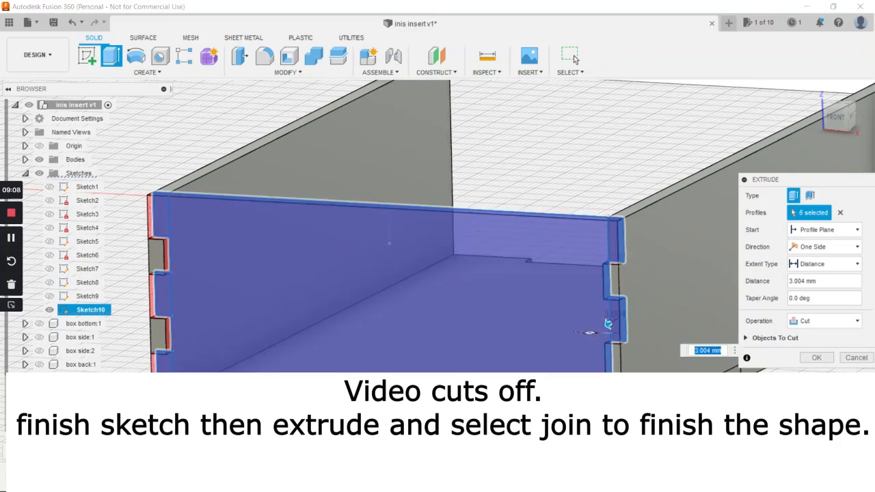
left_click(607, 323)
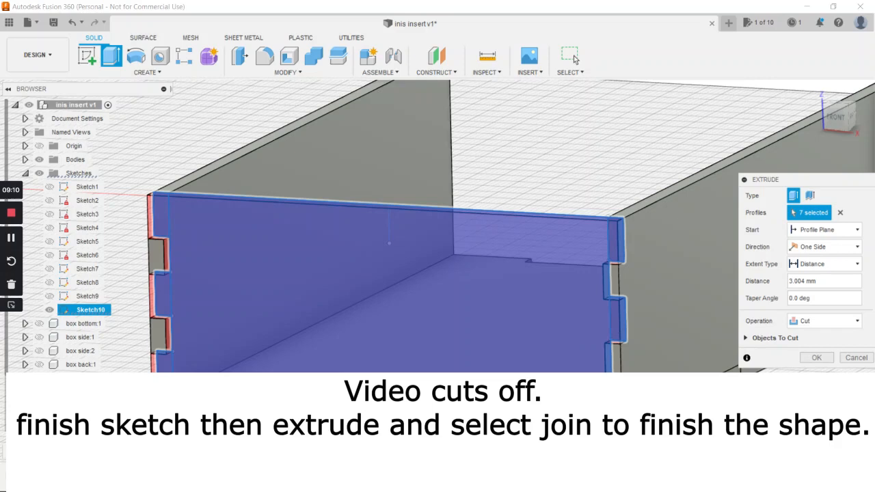
left_click(859, 324)
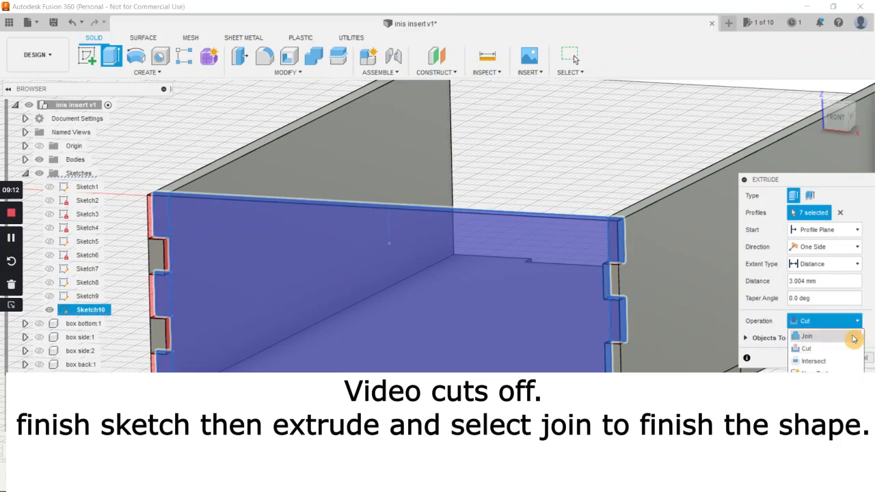
left_click(820, 386)
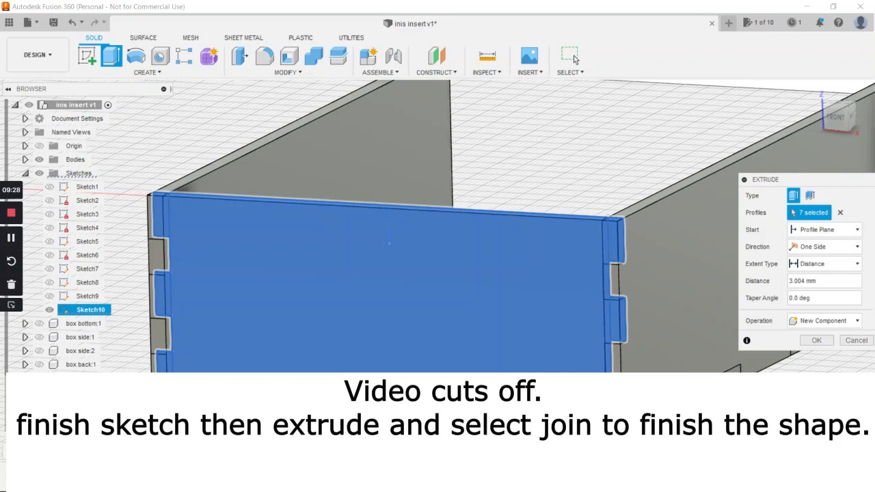
left_click(571, 57)
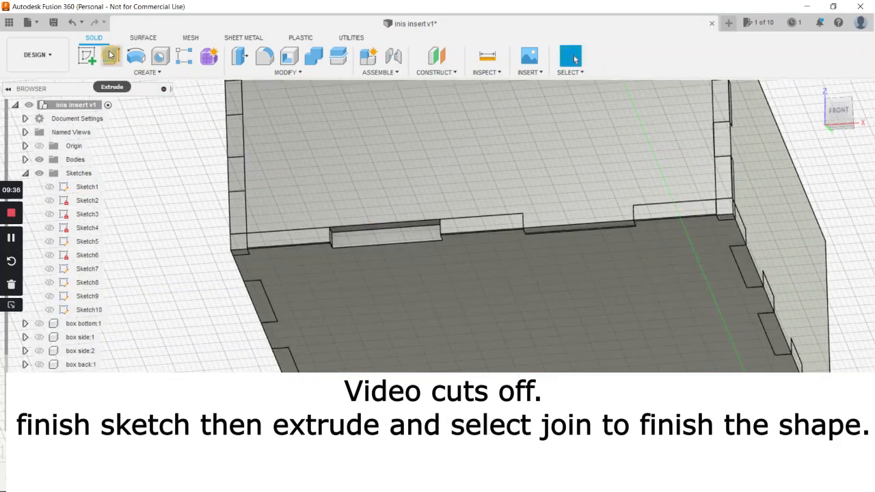
Extrude the narrow face in the -X-side notch at the end panel's lower edge downward.
key("e")
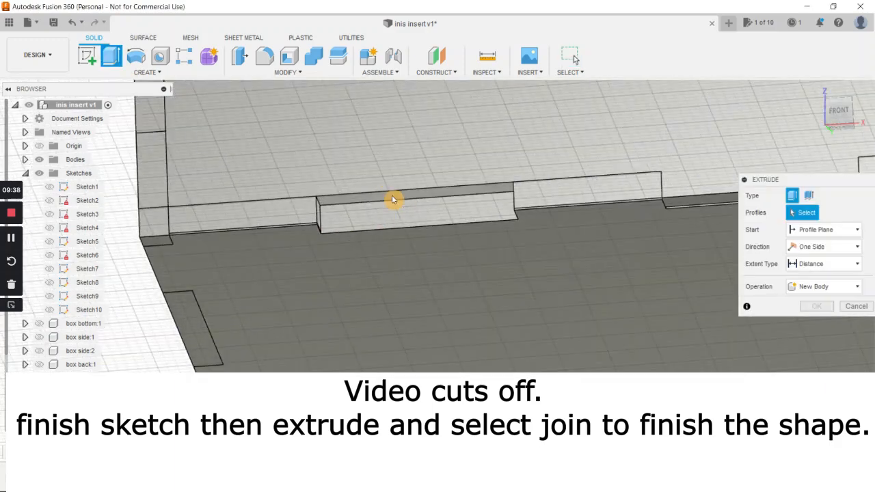
left_click(392, 197)
left_click_drag(392, 207, 395, 237)
key("Return")
middle_click_drag(395, 237, 421, 321, "shift")
Cut the new end panel out of the bottom panel with Combine, keeping the tool body.
left_click(315, 59)
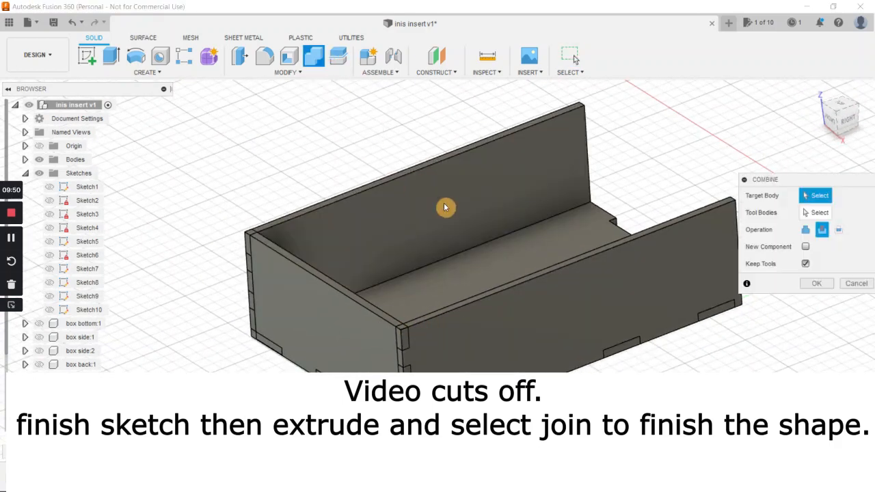
left_click(463, 285)
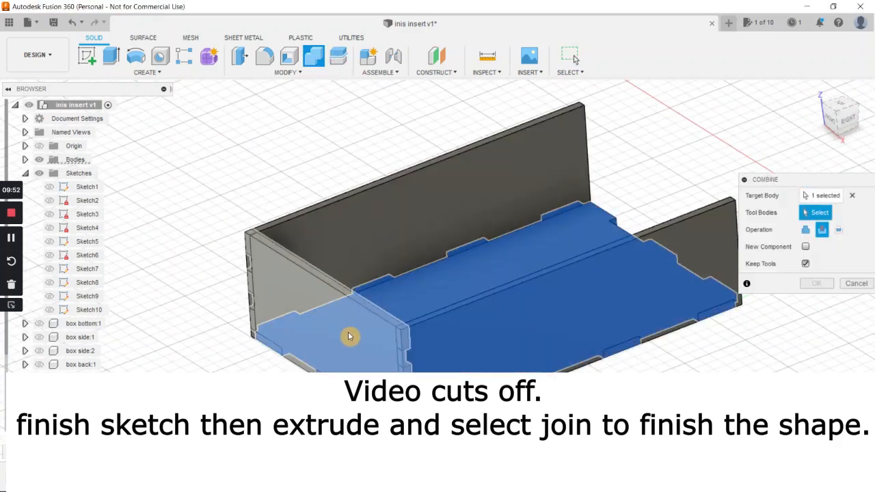
left_click(348, 336)
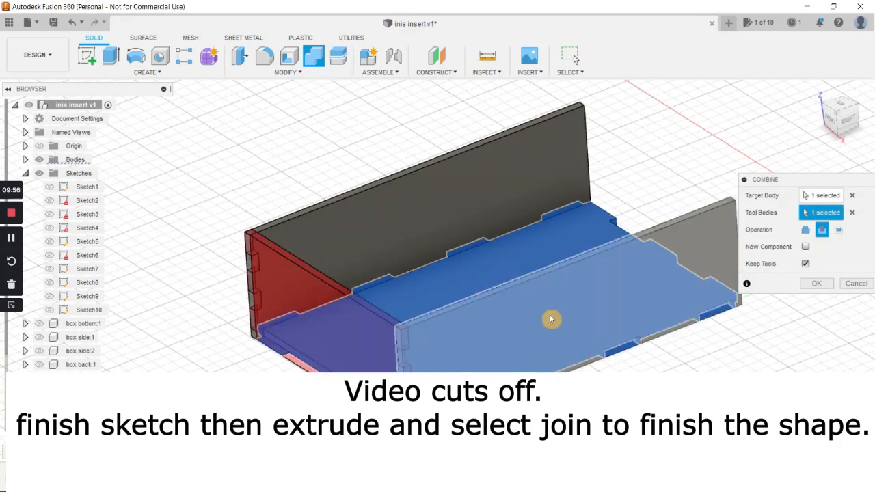
left_click(815, 284)
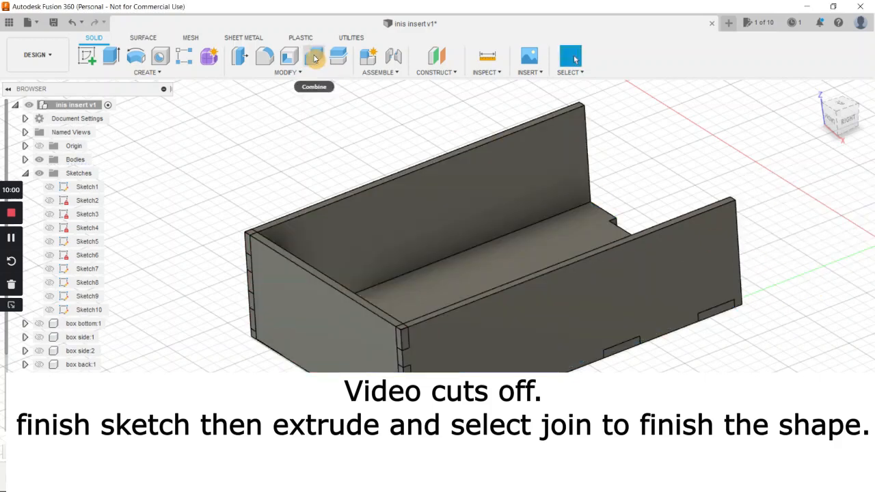
Cut the new end panel out of the +X side panel with Combine, keeping the tool body.
left_click(313, 57)
left_click(525, 315)
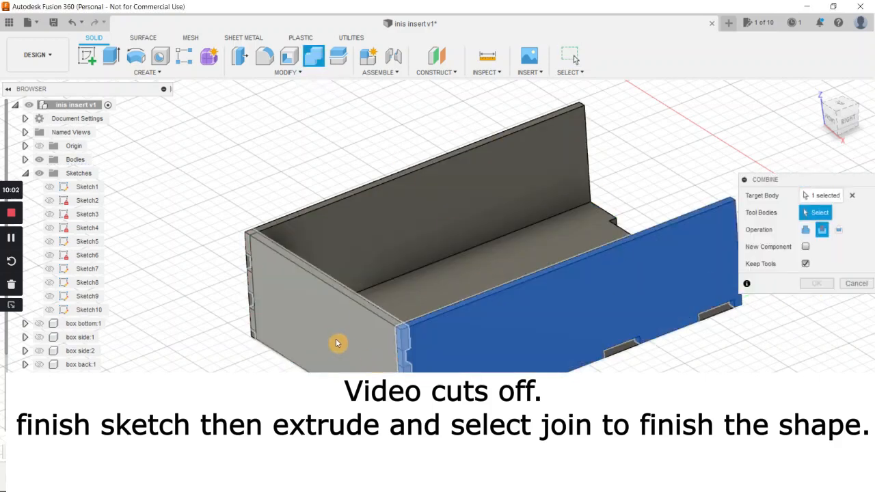
left_click(338, 344)
left_click(815, 283)
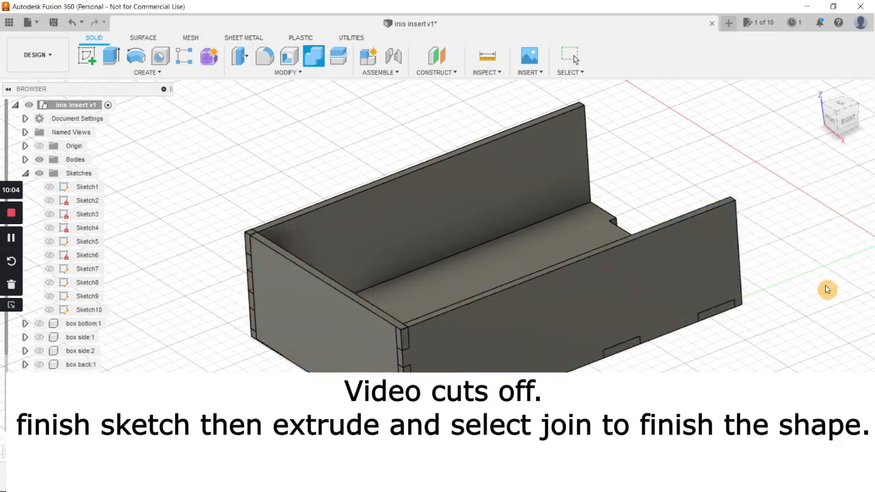
Cut the new end panel out of the -X side panel with Combine, keeping the tool body.
left_click(316, 59)
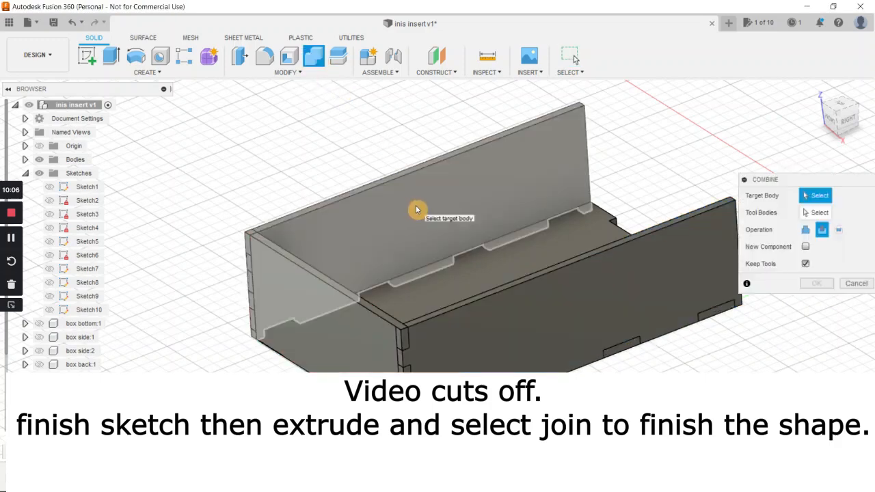
left_click(327, 318)
left_click(326, 332)
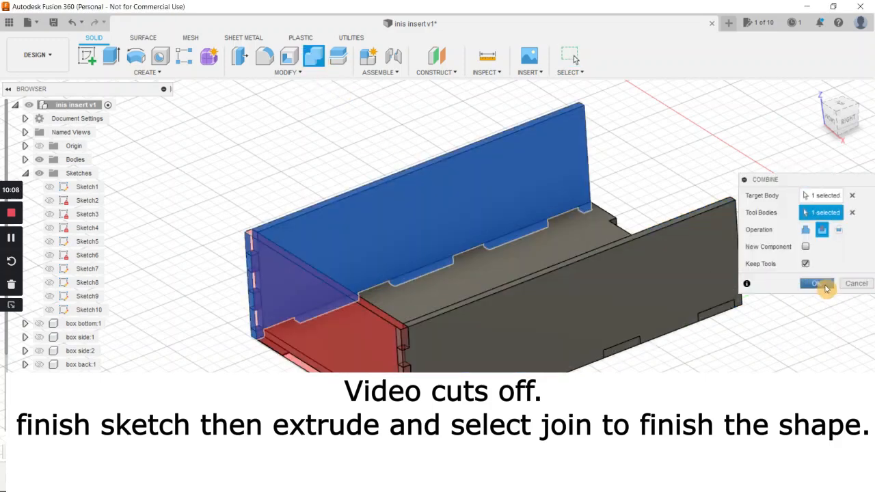
left_click(815, 283)
Move the new end panel 65 mm straight up out of the box to expose the joint cutouts.
key("m")
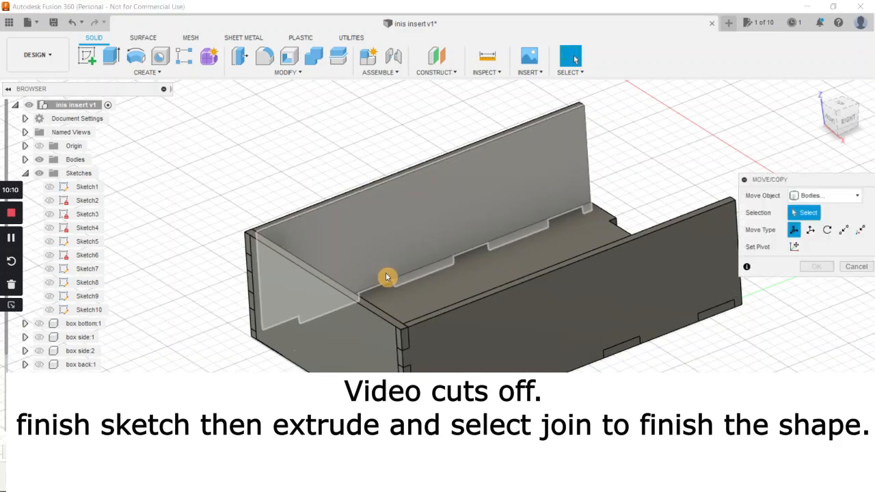
left_click(360, 361)
left_click_drag(353, 348, 343, 160)
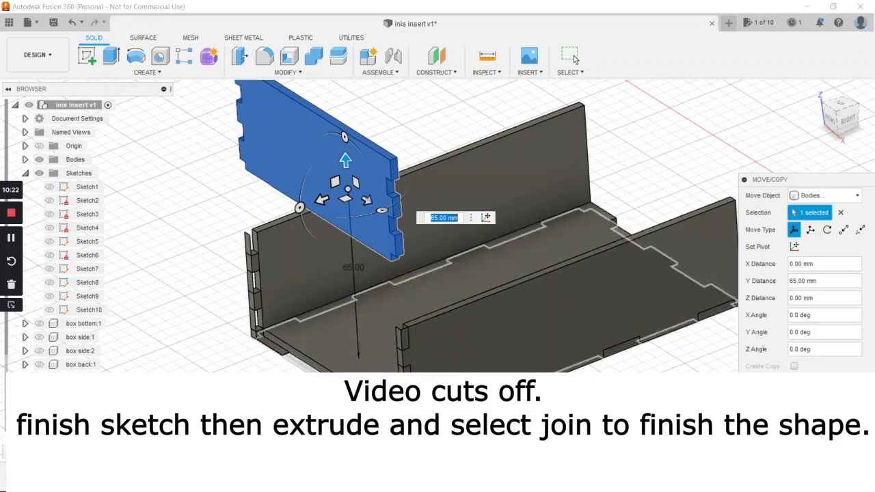
mouse_move(387, 365)
middle_mouse_down("shift")
mouse_move(416, 361)
mouse_move(371, 359)
mouse_move(377, 369)
middle_mouse_up("shift")
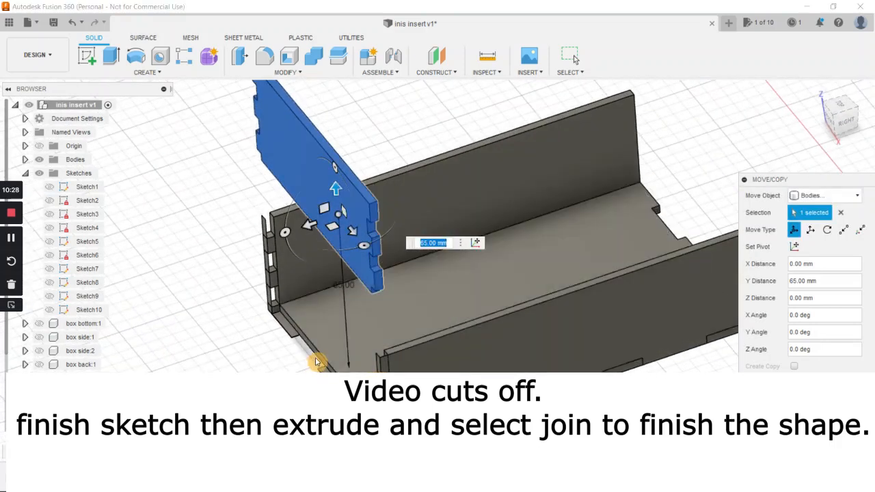
middle_click_drag(316, 362, 283, 309, "shift")
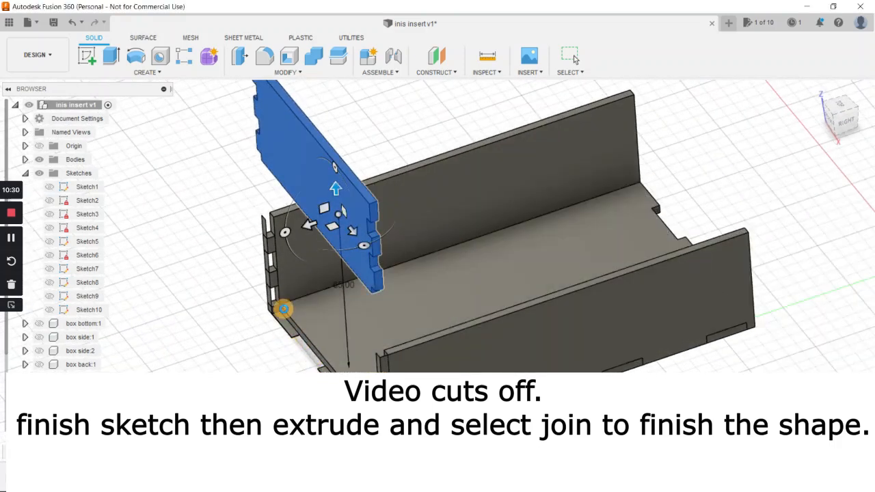
key("Return")
middle_click_drag(293, 339, 273, 293, "shift")
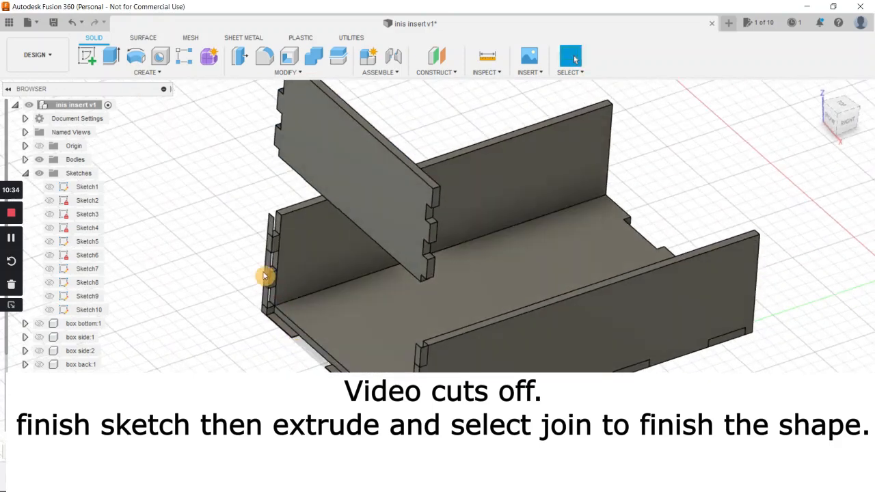
Cut away the thin sliver left on the -X side panel's jointed end edge with a two-sided Extrude of 0.1 mm.
key("e")
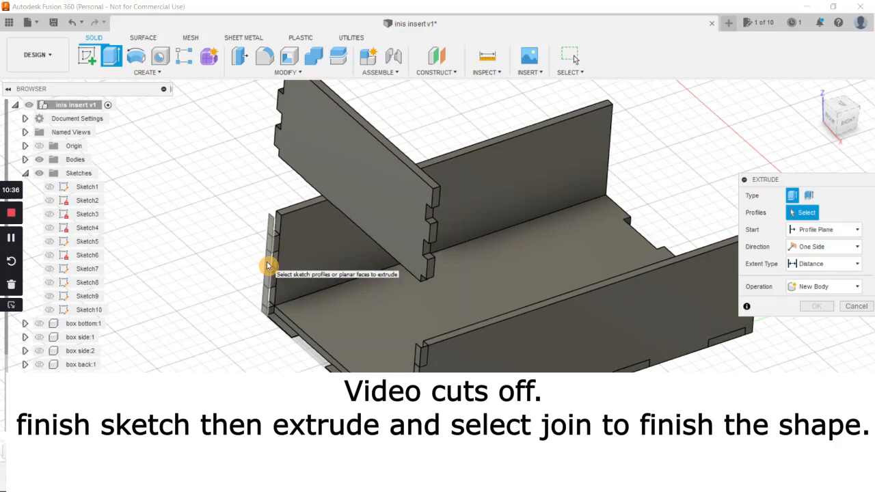
left_click(267, 265)
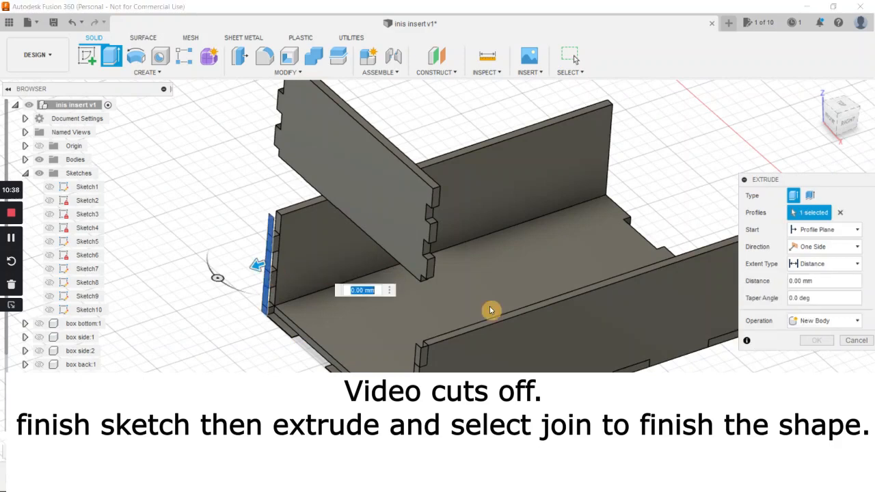
left_click(817, 246)
left_click(820, 274)
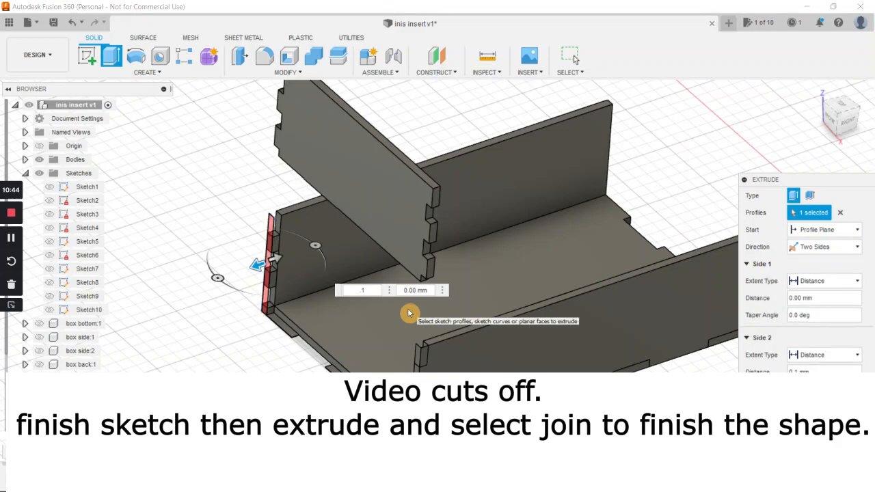
key("Escape")
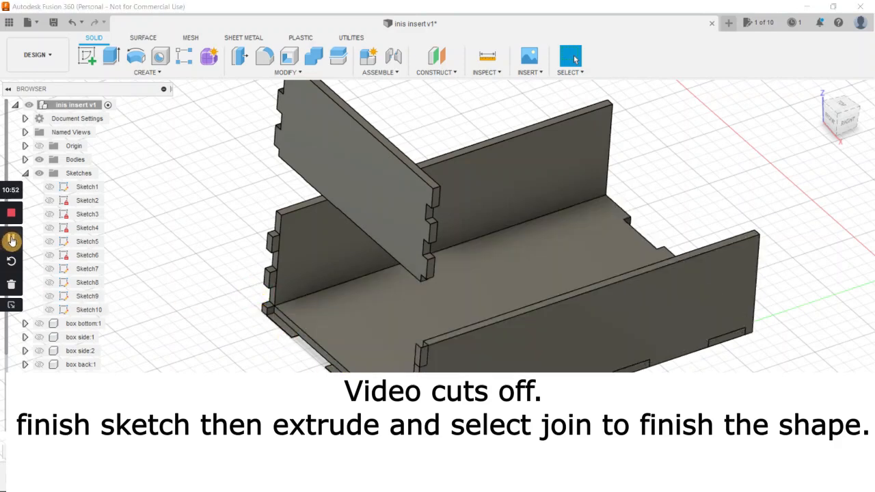
left_click(10, 239)
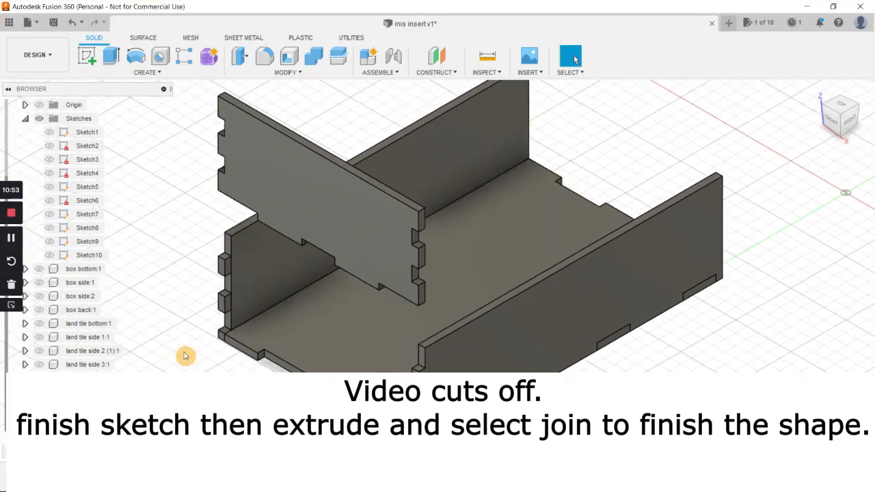
Move the raised end panel 55 mm straight down, back into its joints in the box.
scroll(184, 355, "down", 3)
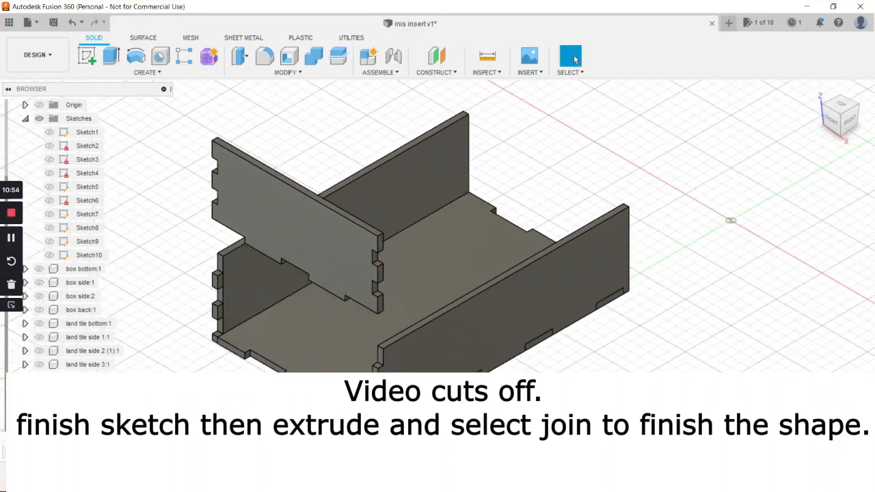
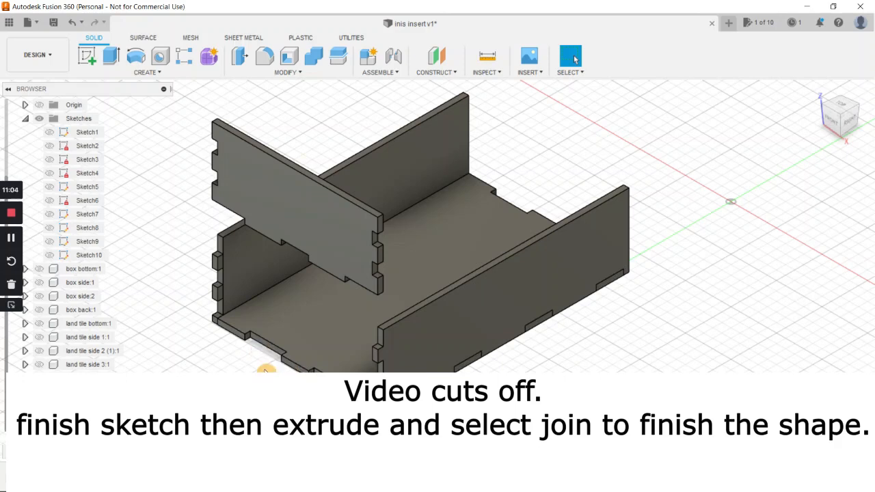
scroll(250, 393, "up", 1)
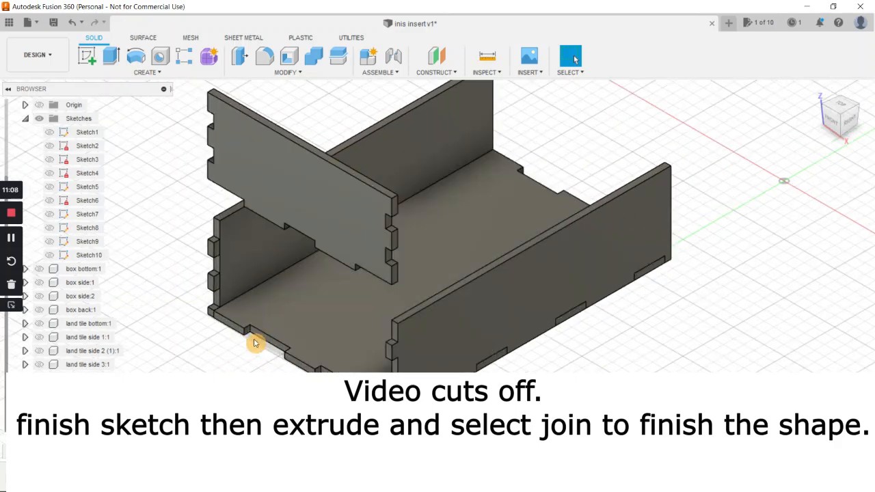
key("m")
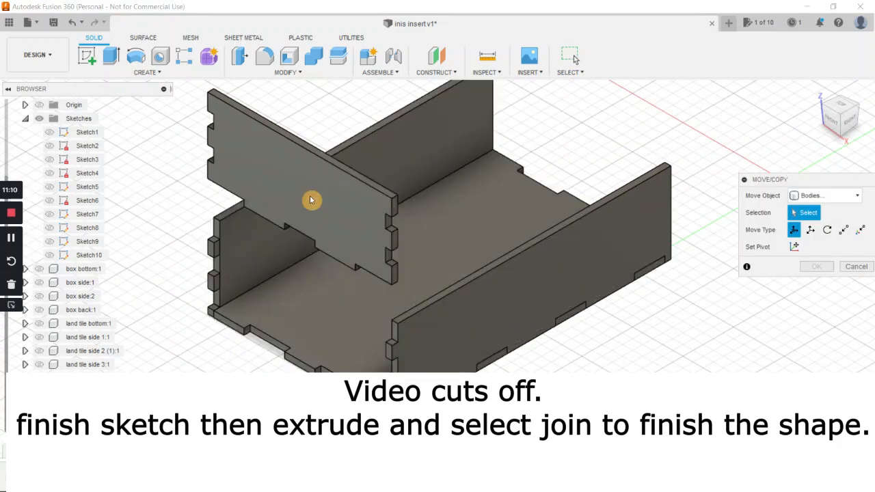
left_click(307, 176)
left_click_drag(299, 164, 300, 293)
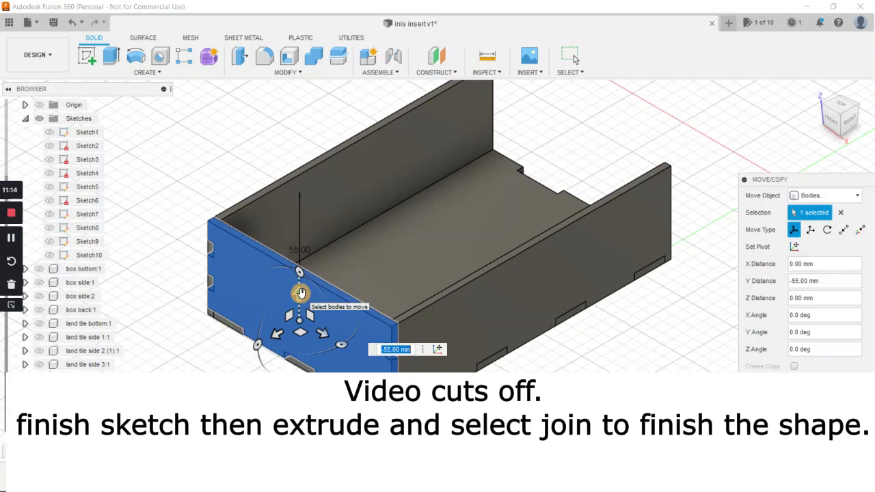
key("Return")
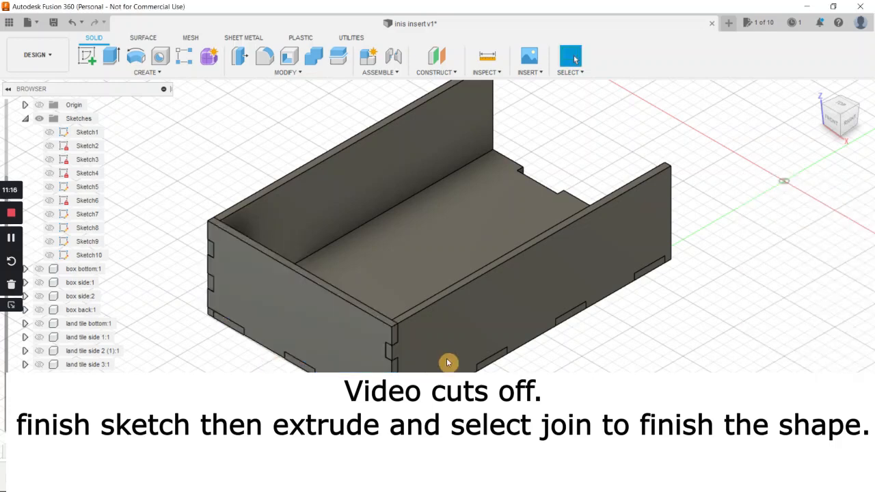
Rename the components of the new end panel and the bottom panel.
middle_click_drag(460, 357, 415, 380)
scroll(415, 380, "down", 1)
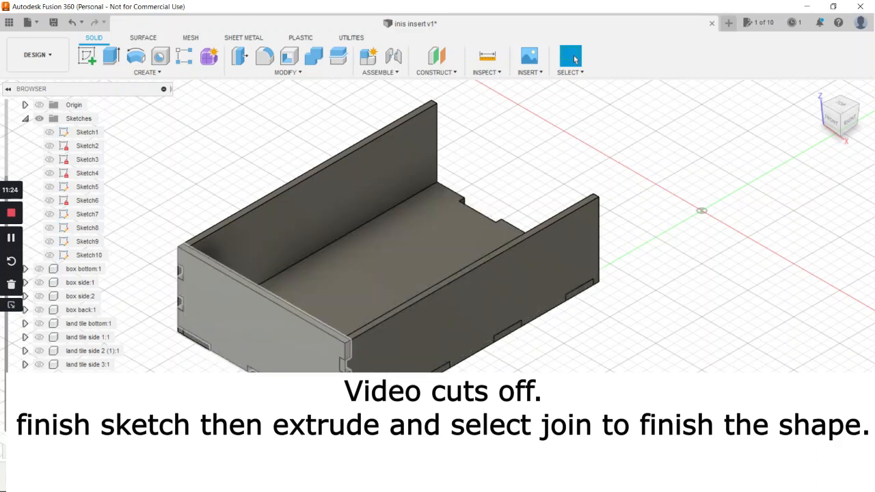
right_click(94, 418)
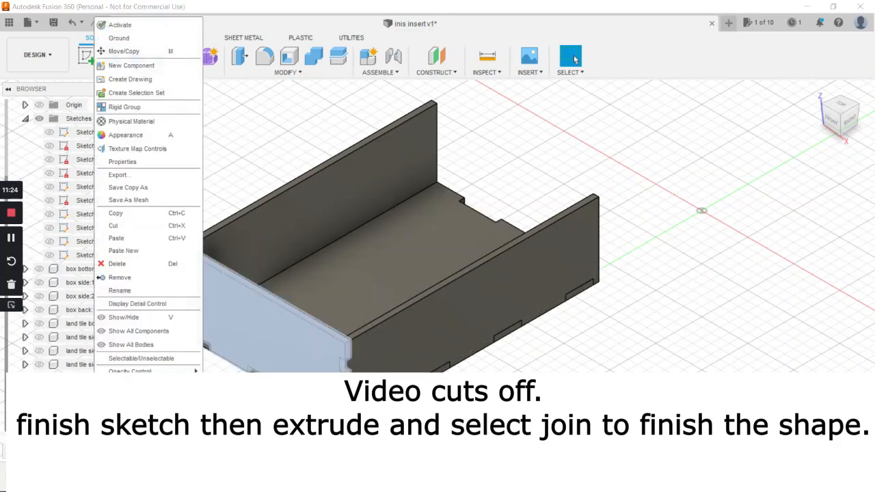
left_click(125, 292)
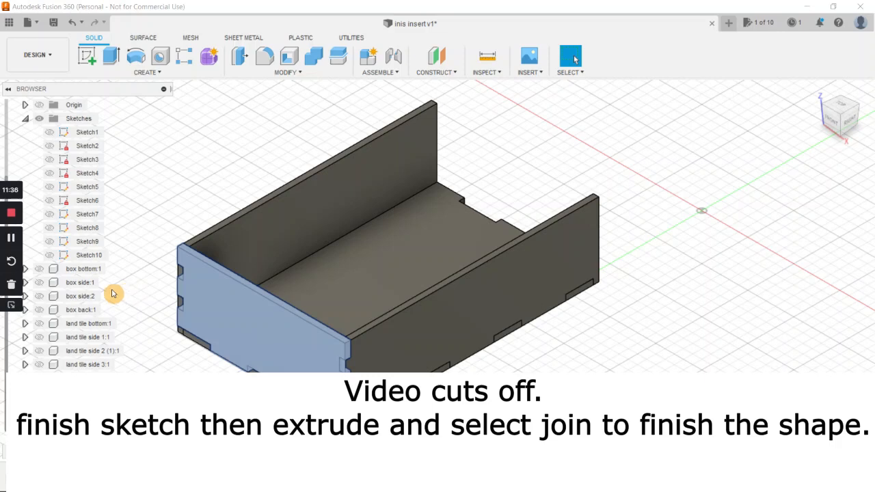
right_click(97, 419)
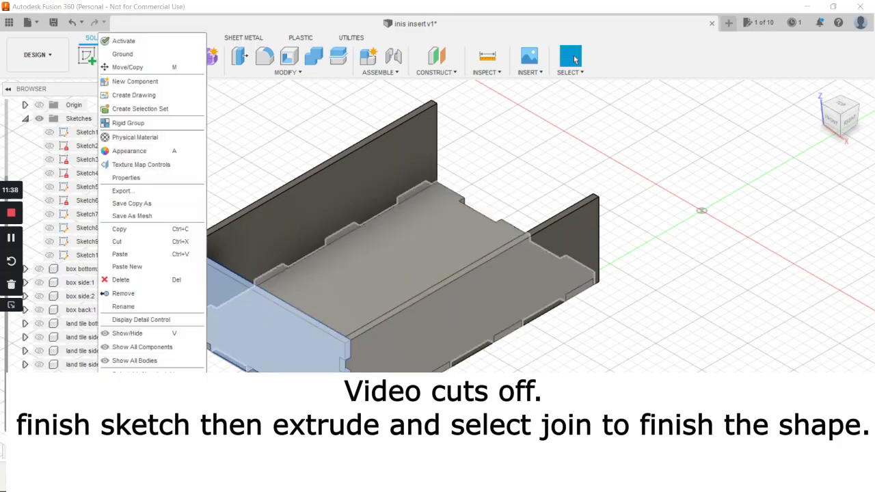
left_click(123, 306)
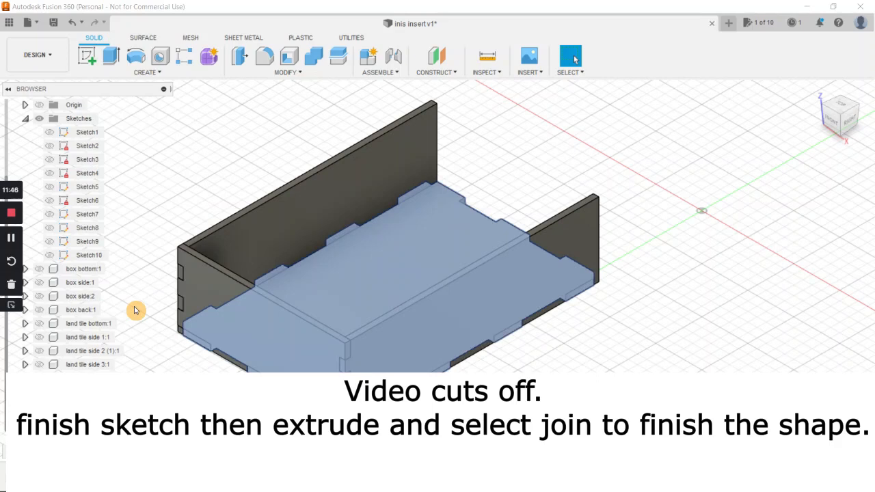
Copy the end panel component and paste it into the root assembly as a new independent component.
middle_click_drag(216, 398, 239, 382)
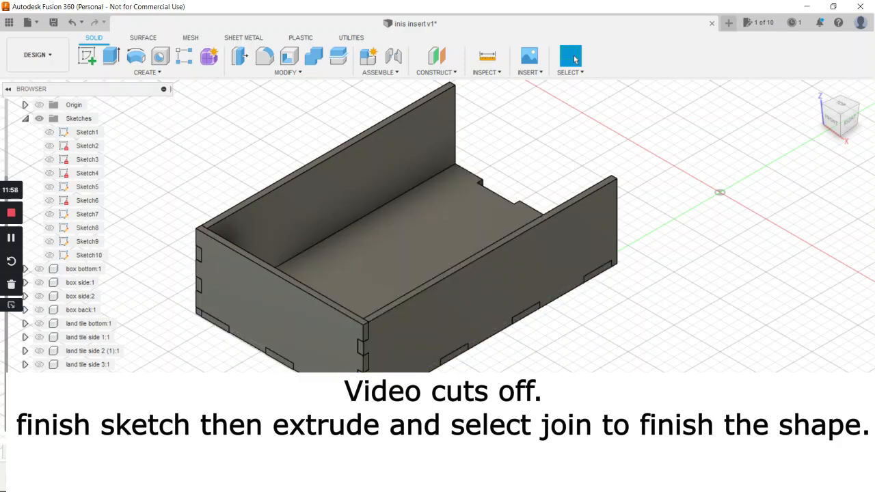
right_click(101, 418)
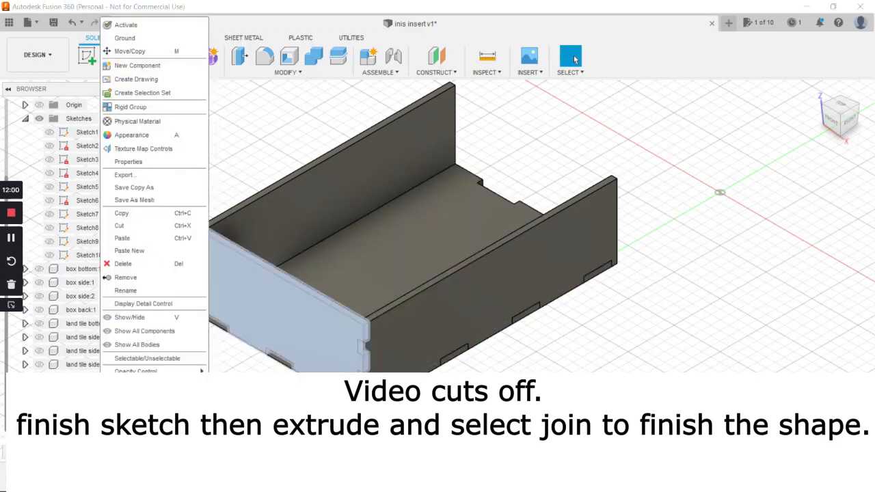
left_click(136, 216)
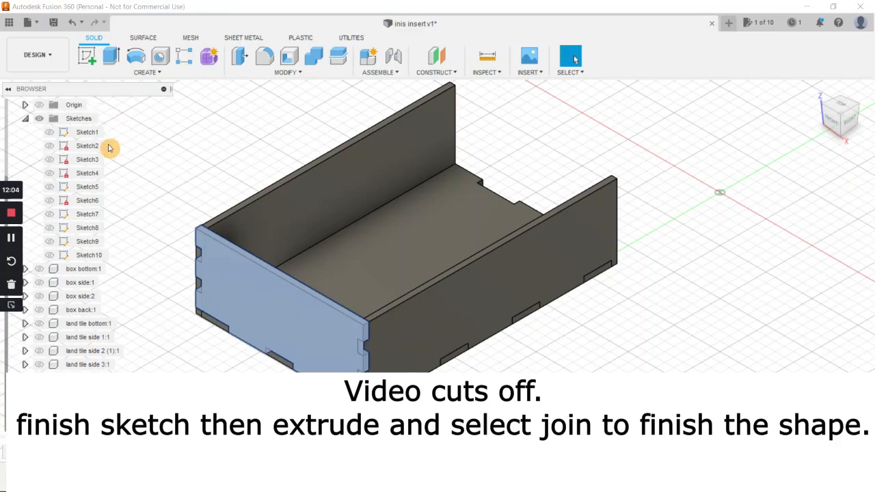
scroll(100, 129, "up", 1)
scroll(104, 131, "up", 1)
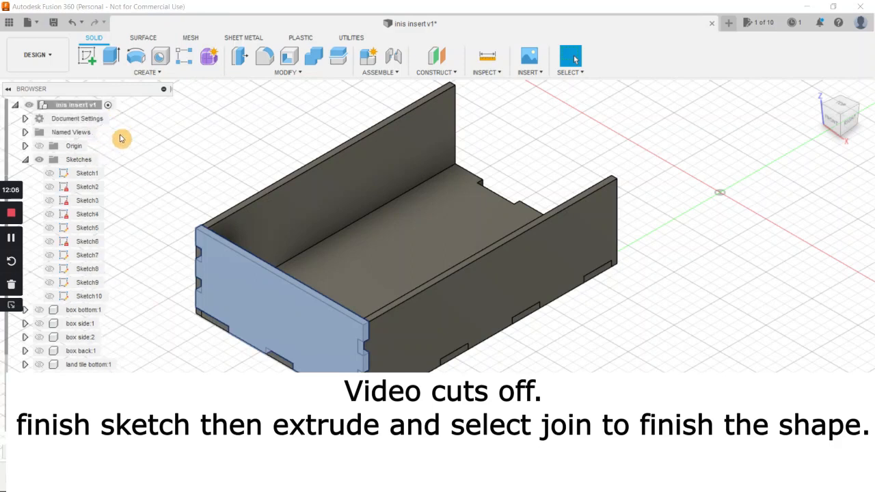
right_click(76, 107)
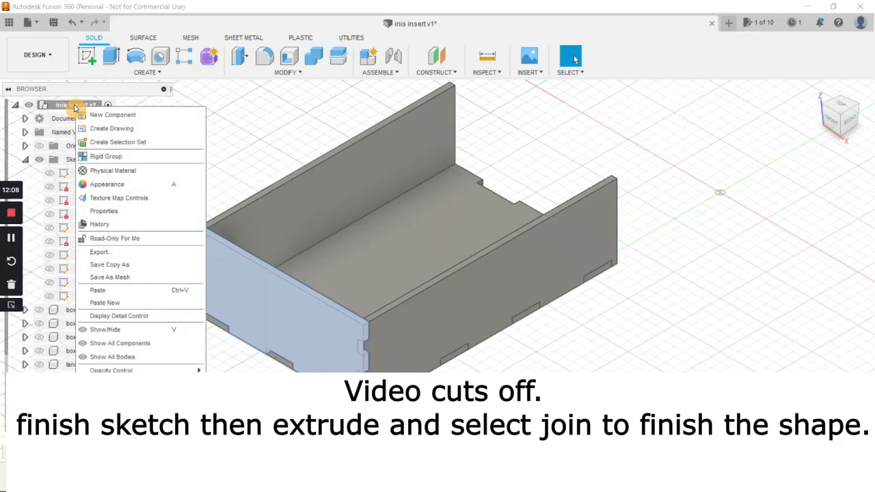
left_click(104, 304)
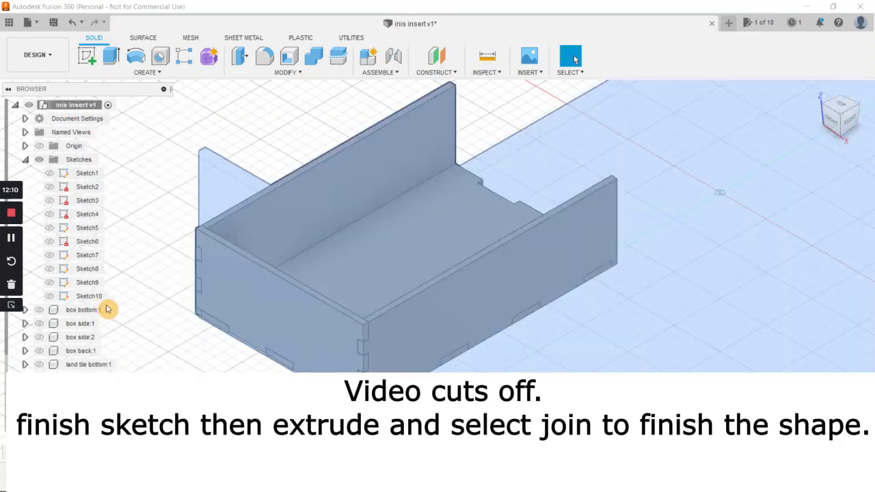
Move the pasted end panel 135 mm along Y to the open end of the box.
left_click_drag(283, 303, 551, 162)
middle_click_drag(628, 317, 564, 371, "shift")
scroll(565, 371, "up", 4)
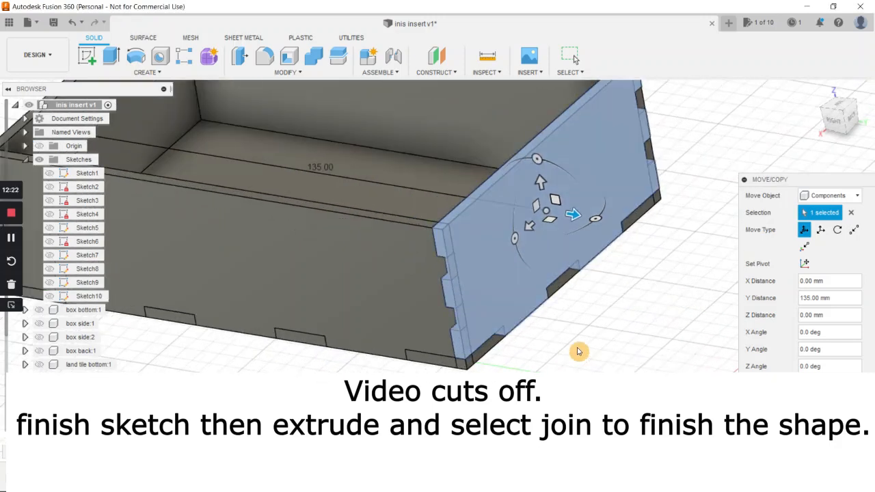
key("Return")
Cut the pasted end panel out of the bottom panel with Combine, keeping the tool body.
scroll(577, 351, "down", 5)
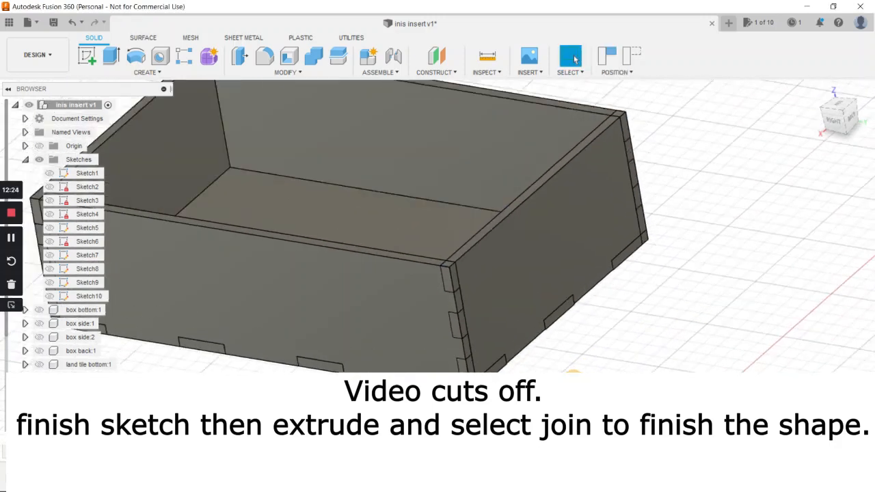
left_click(314, 56)
left_click(519, 274)
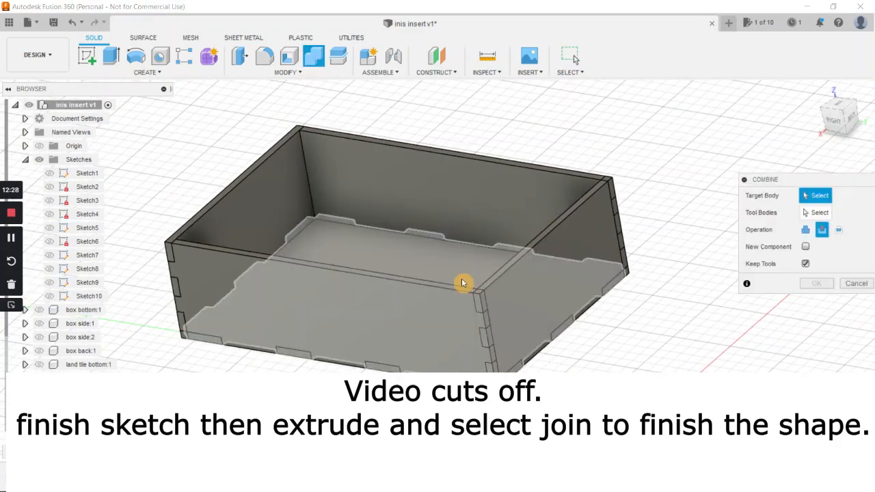
left_click(462, 283)
left_click(539, 280)
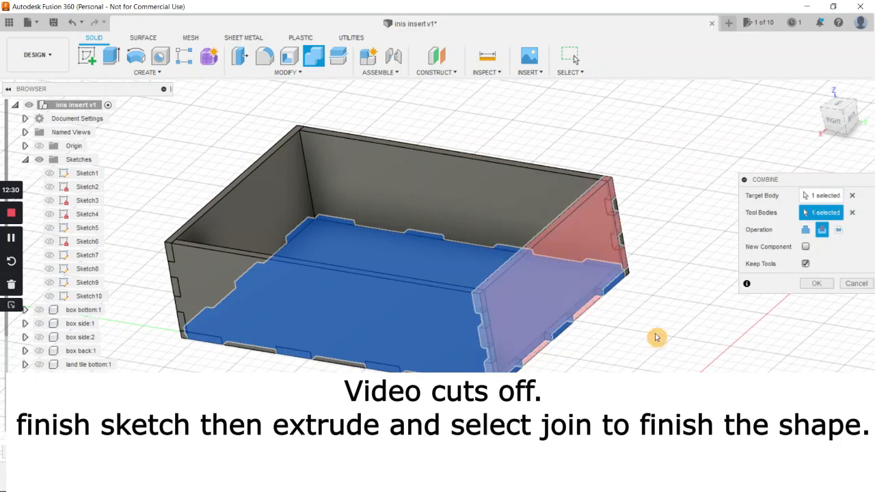
left_click(811, 287)
Cut the pasted end panel out of the -X side panel with Combine, keeping the tool body.
left_click(314, 58)
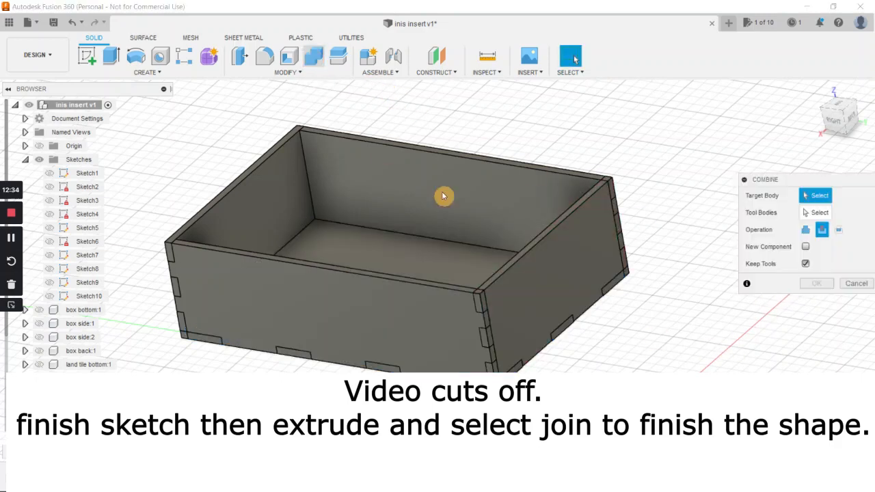
left_click(472, 205)
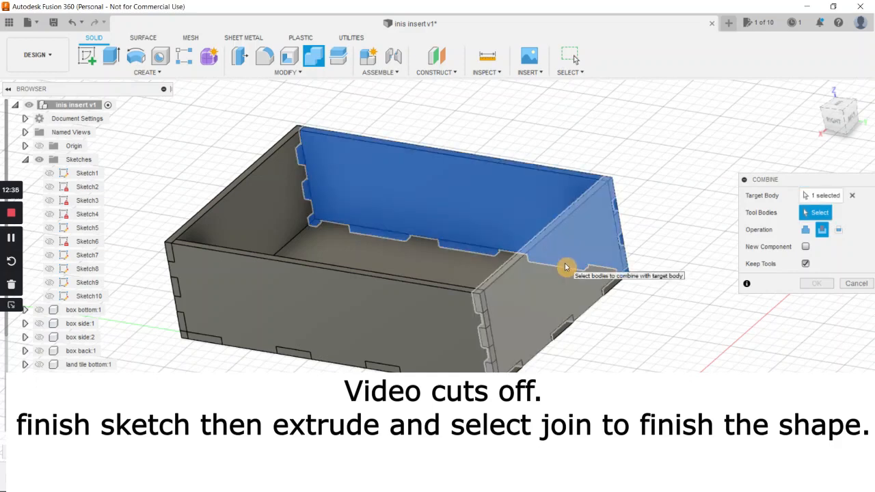
left_click(565, 267)
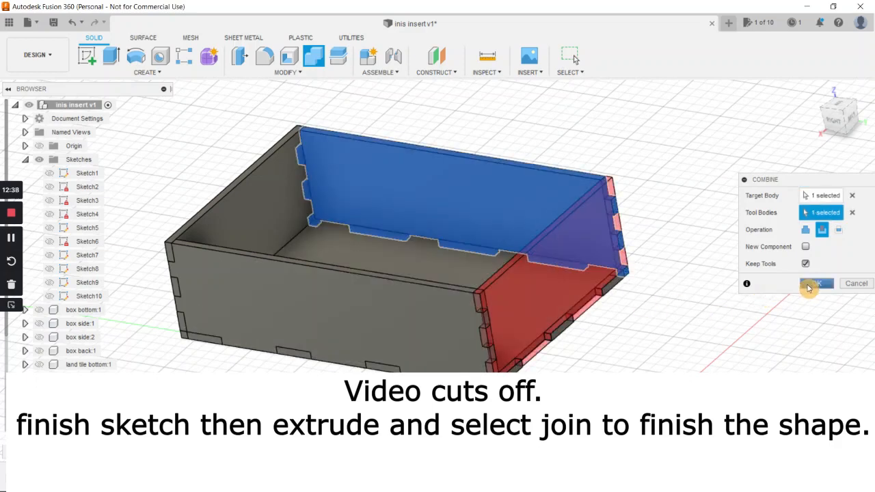
left_click(810, 285)
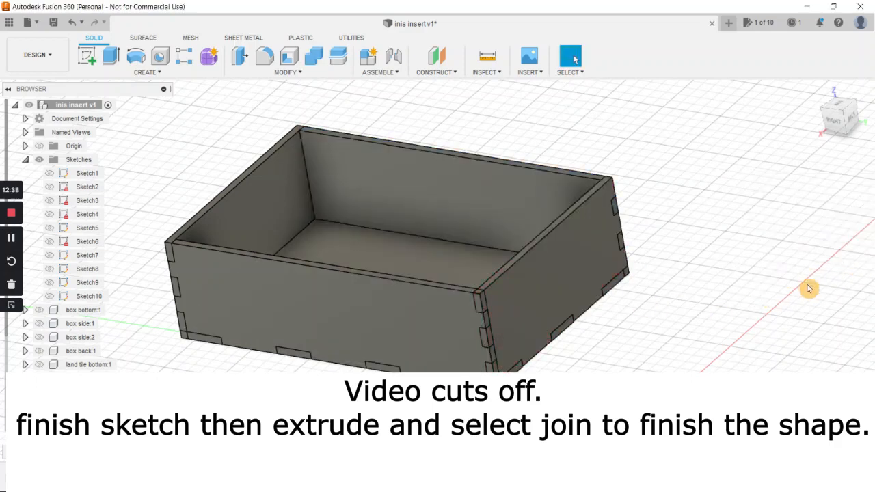
Cut the pasted end panel out of the +X side panel with Combine, keeping the tool body.
left_click(314, 59)
left_click(392, 307)
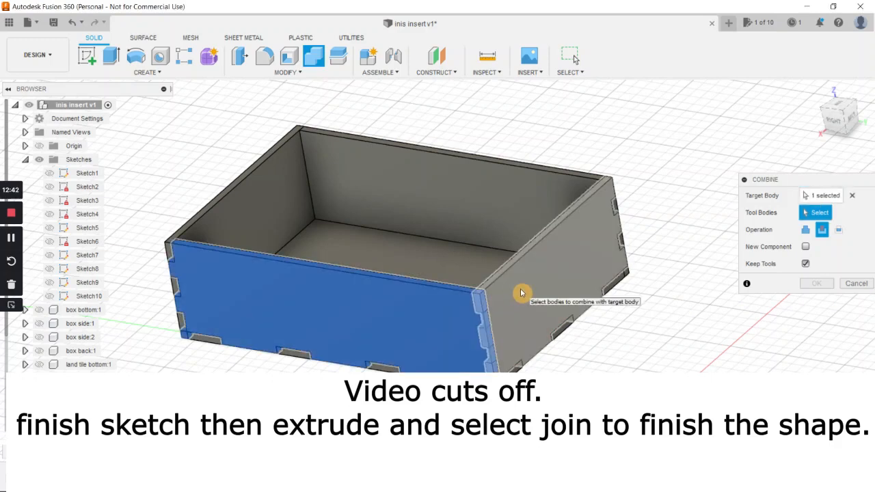
left_click(521, 293)
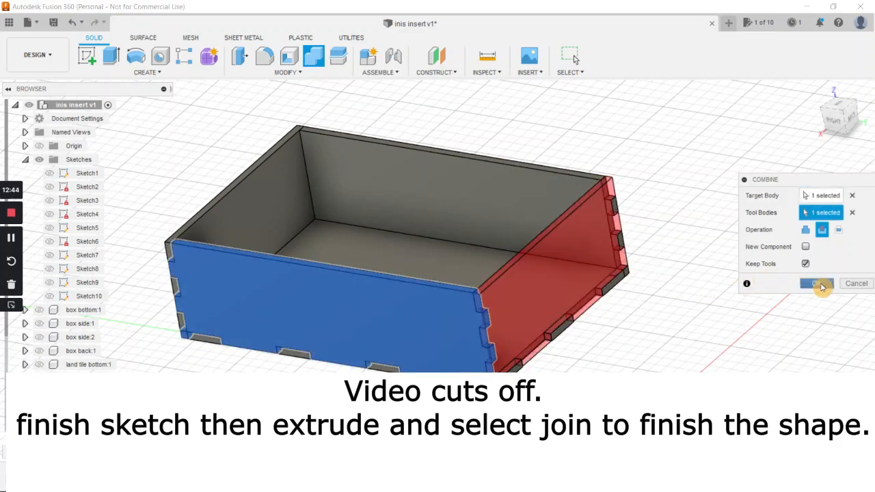
left_click(816, 283)
Lift the pasted end panel 55 mm straight up, clear of the box, with Move/Copy set to bodies.
key("m")
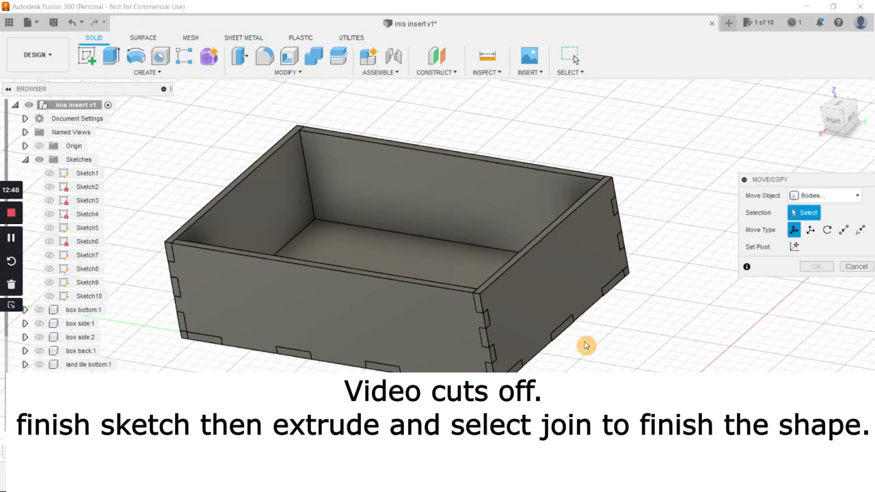
left_click(556, 287)
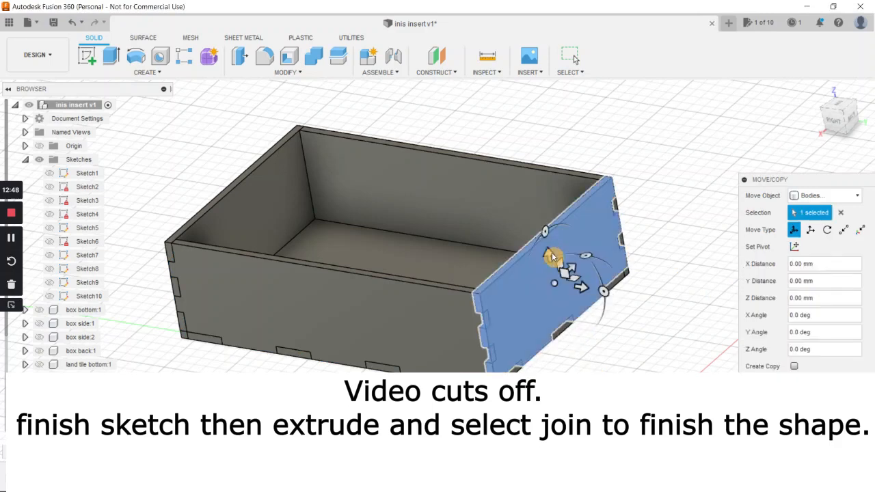
left_click_drag(547, 250, 523, 125)
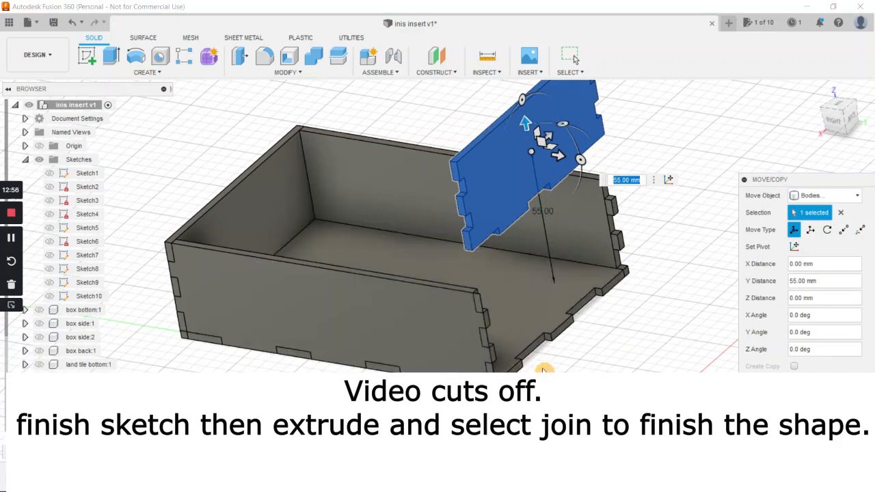
left_click(573, 57)
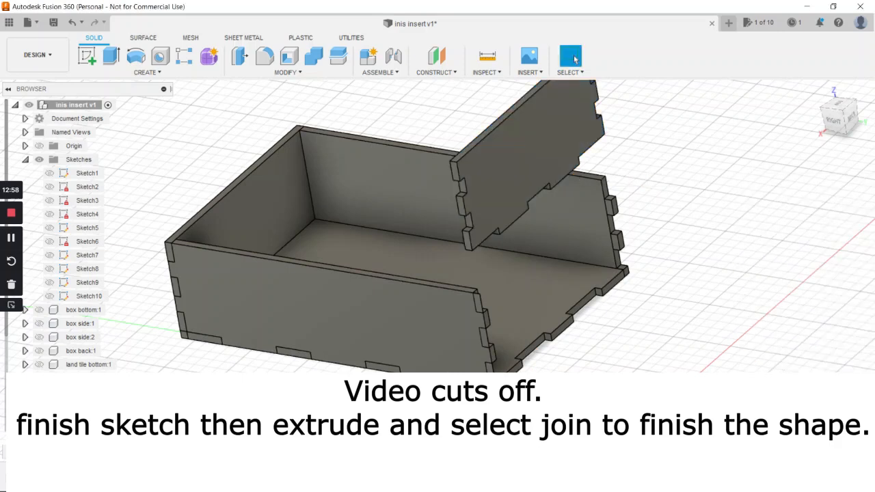
Cut the uppermost leftover piece off the exposed end of the +X side panel with a -5 mm extrusion.
middle_click_drag(533, 219, 287, 224, "shift")
scroll(600, 355, "up", 3)
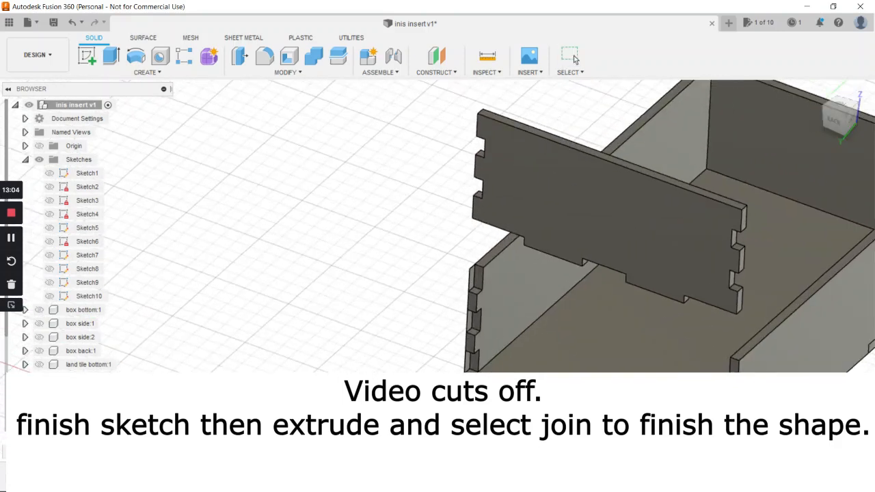
scroll(507, 429, "up", 1)
left_click(574, 59)
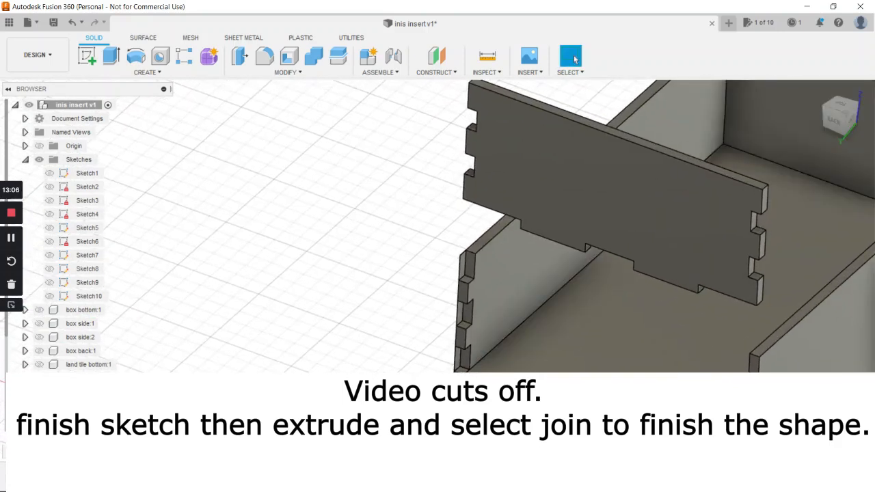
key("e")
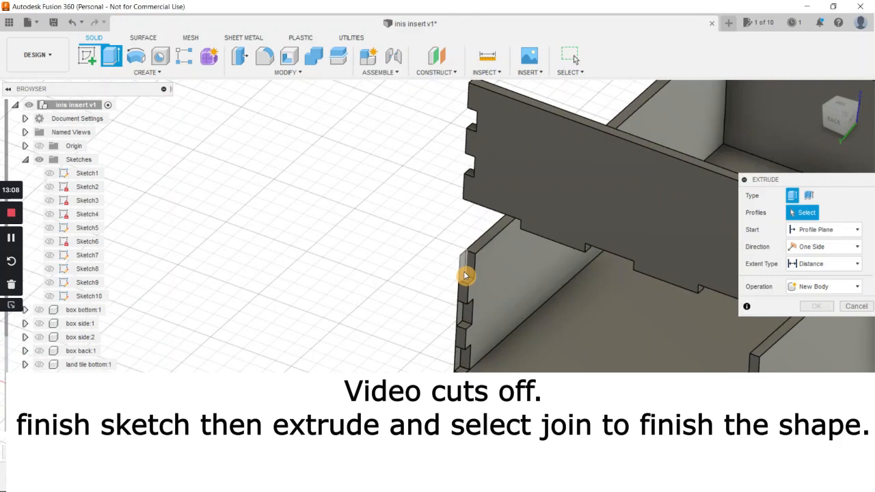
left_click(468, 275)
left_click_drag(468, 275, 451, 268)
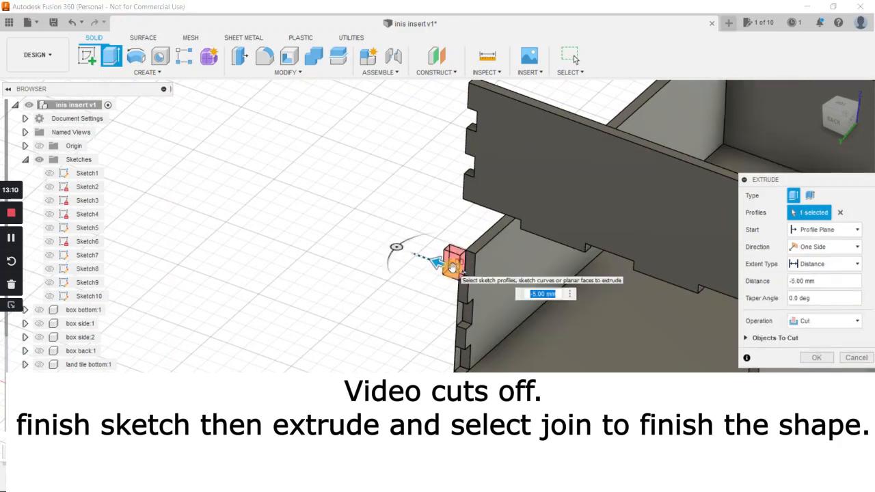
key("Escape")
Cut the two remaining leftover pieces off the +X side panel's exposed end with Extrude, using -10 mm for the lowest one.
key("e")
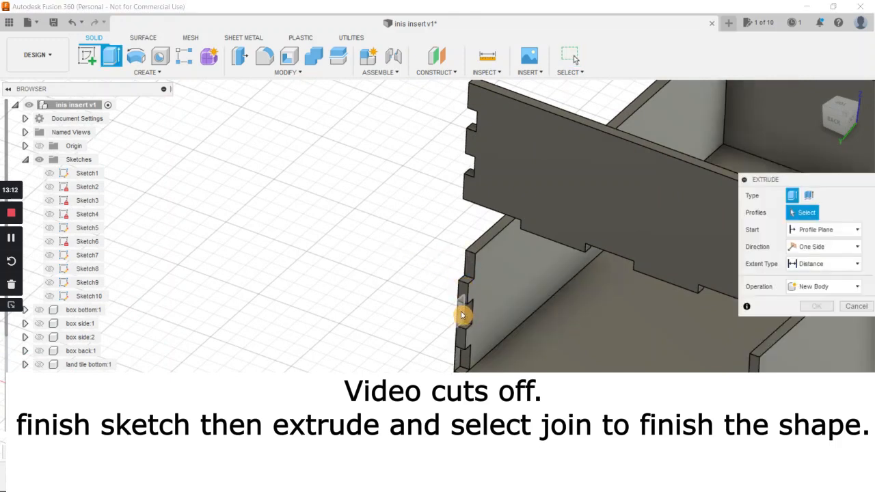
left_click(461, 314)
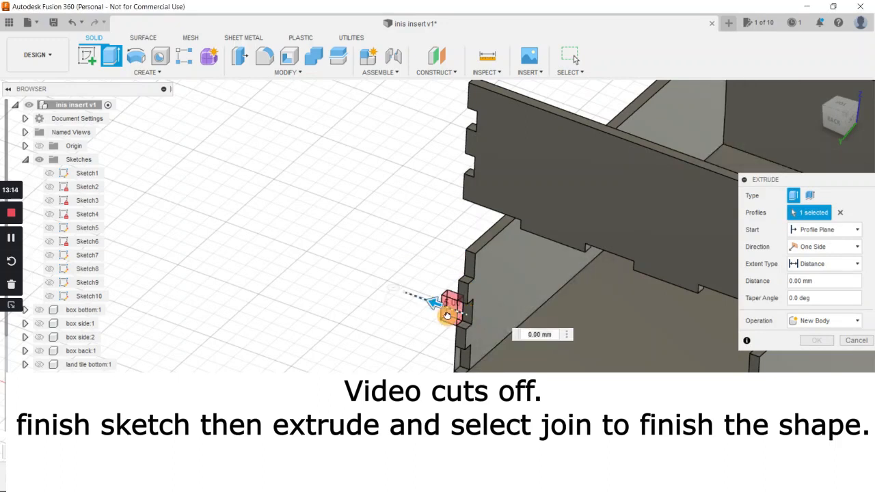
key("Escape")
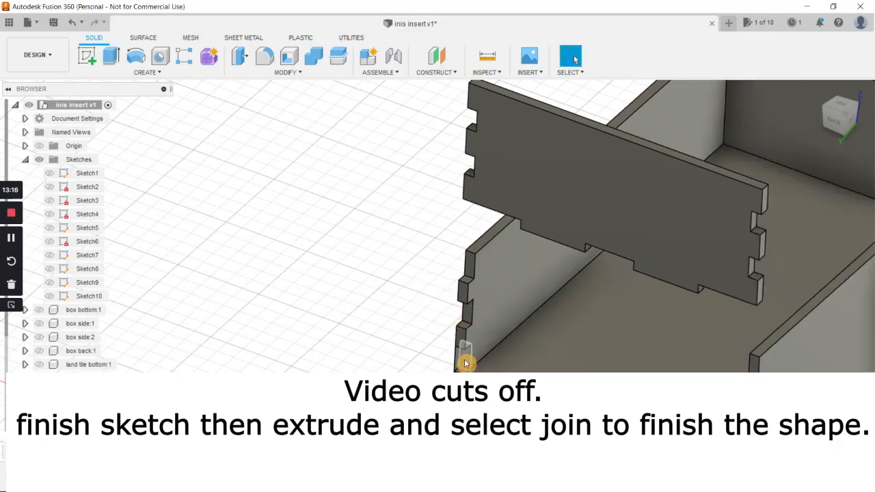
key("e")
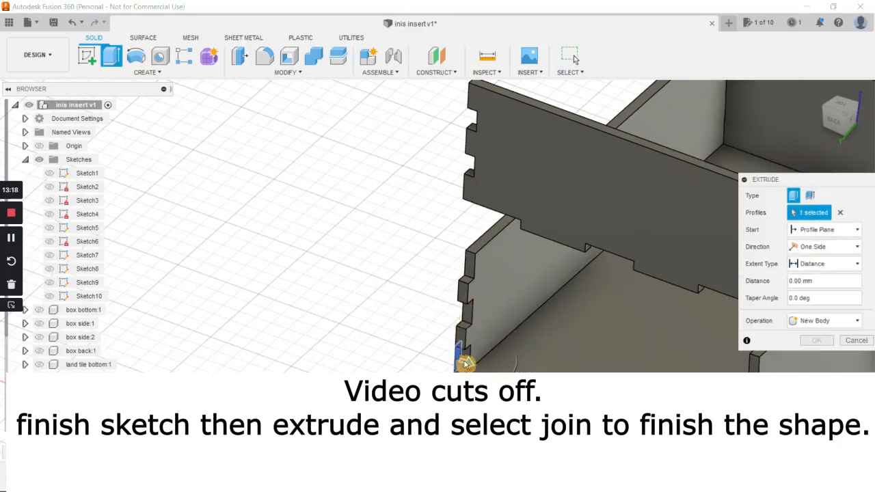
left_click(467, 366)
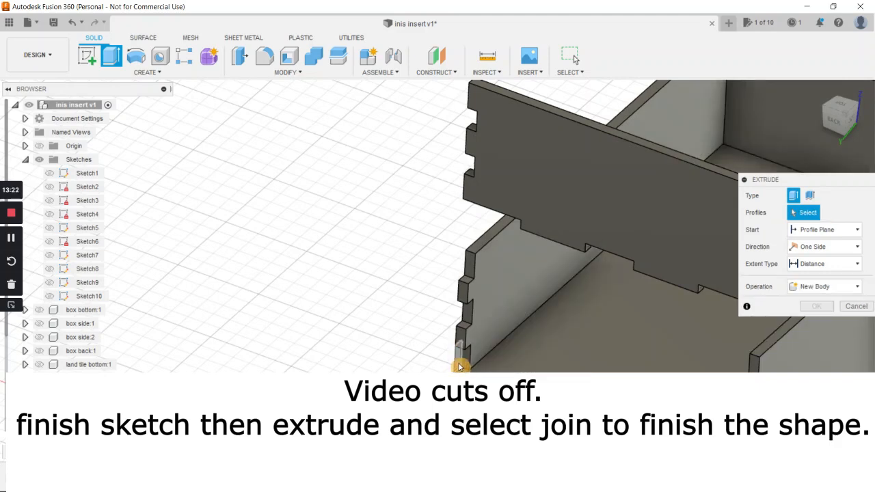
left_click(459, 365)
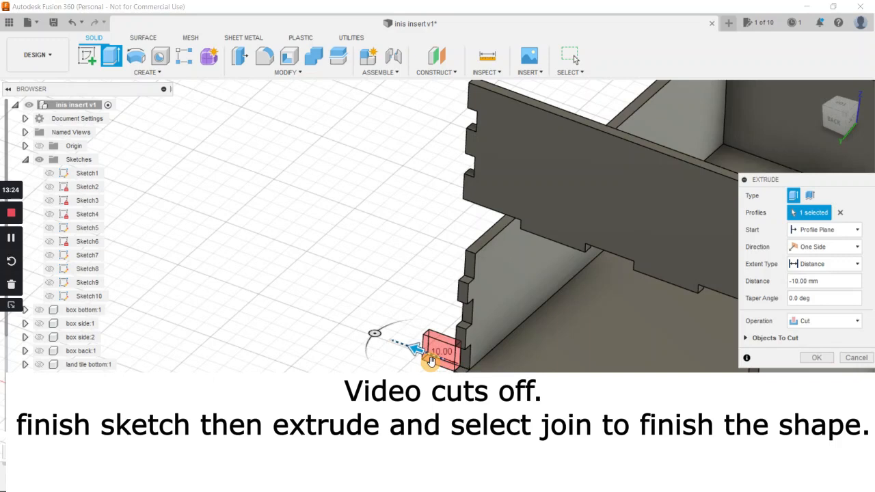
key("Return")
Move the raised end panel 55 mm down into its place at the end of the box.
scroll(470, 402, "down", 2)
middle_click_drag(483, 400, 374, 379)
key("m")
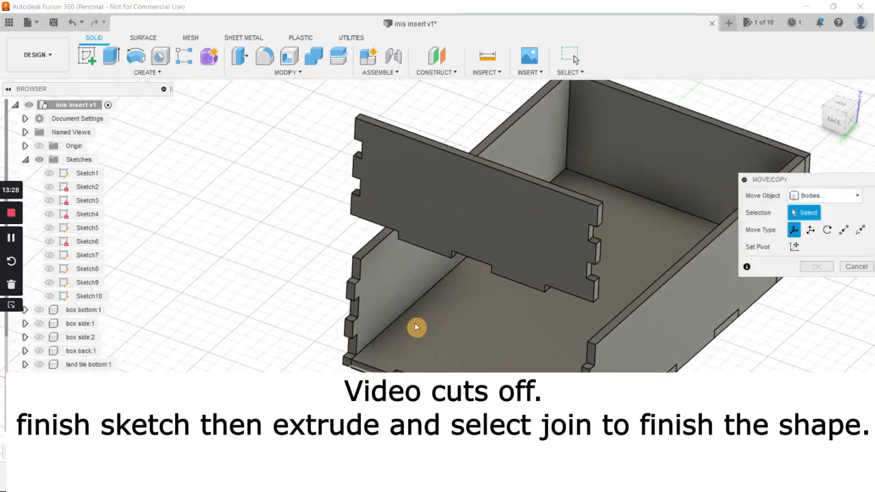
left_click(472, 231)
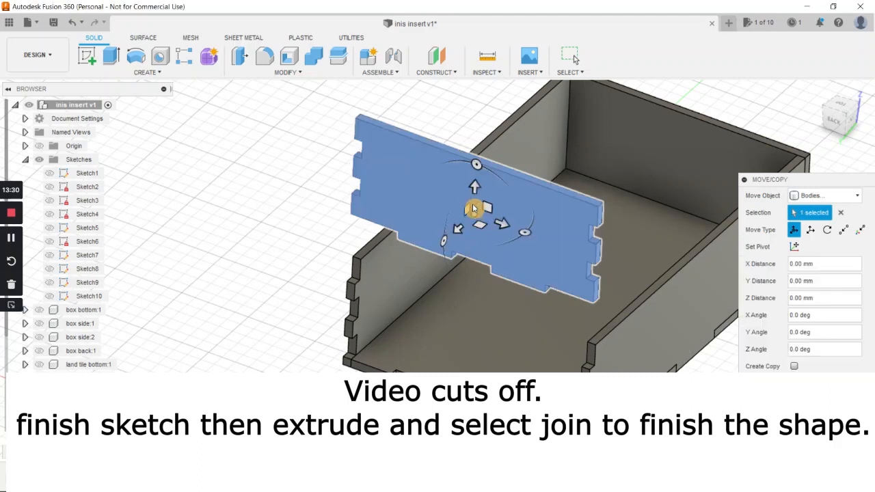
left_click_drag(475, 185, 468, 325)
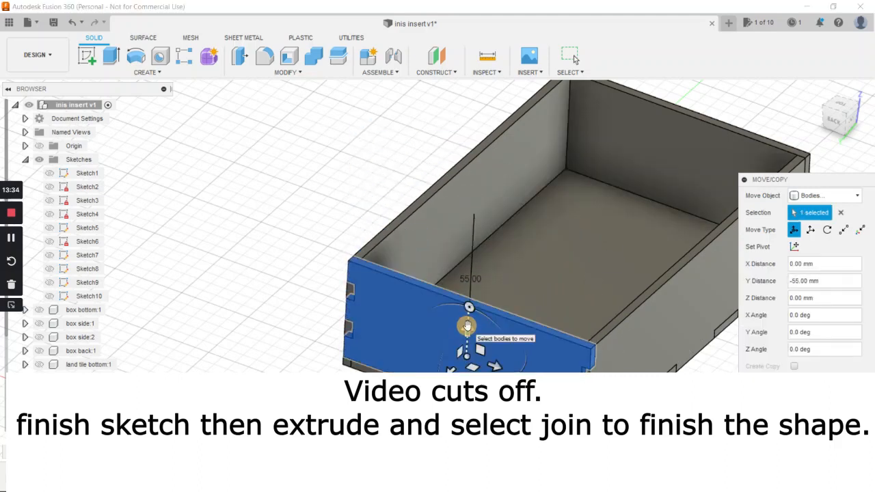
key("Return")
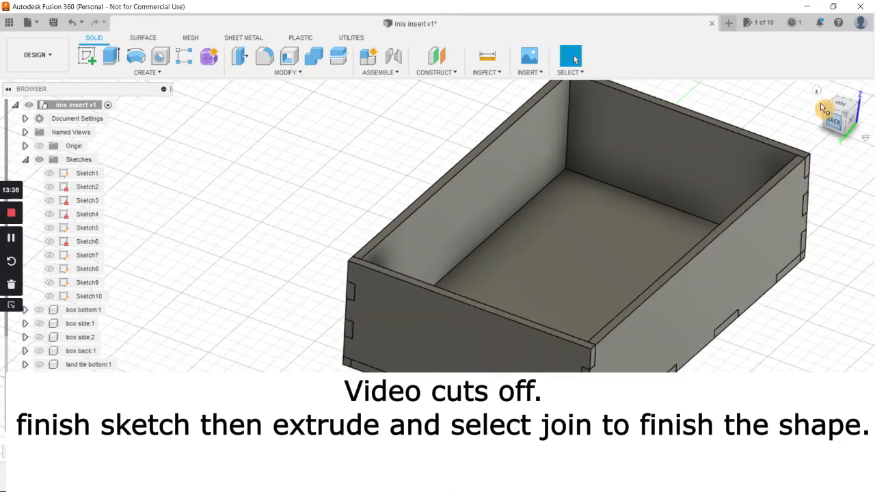
Start a new sketch on the outer face of the front end panel.
left_click(819, 95)
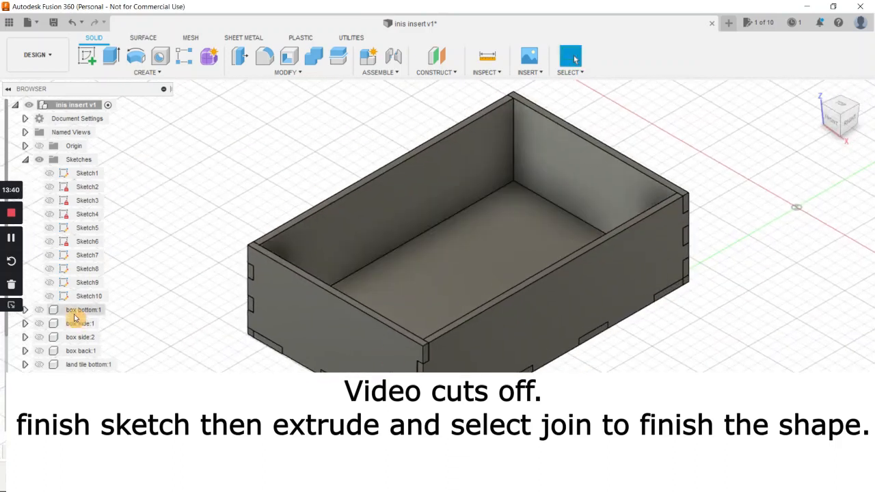
left_click(14, 242)
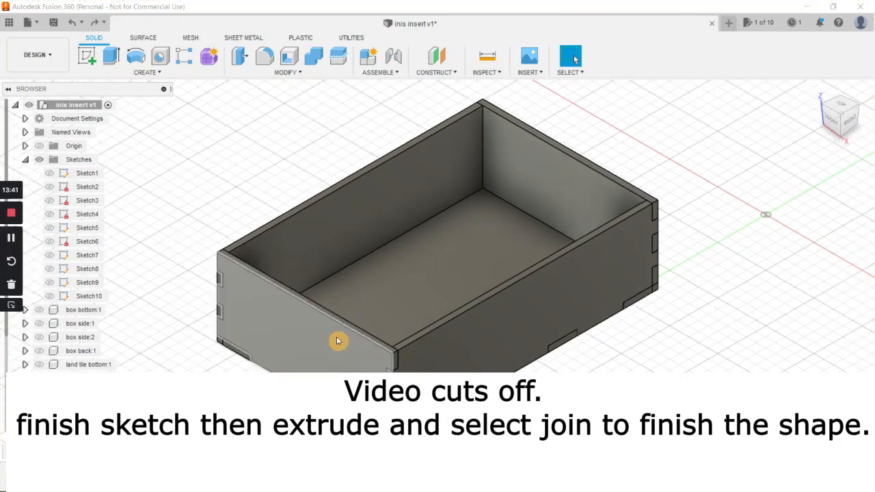
middle_click_drag(337, 339, 345, 309)
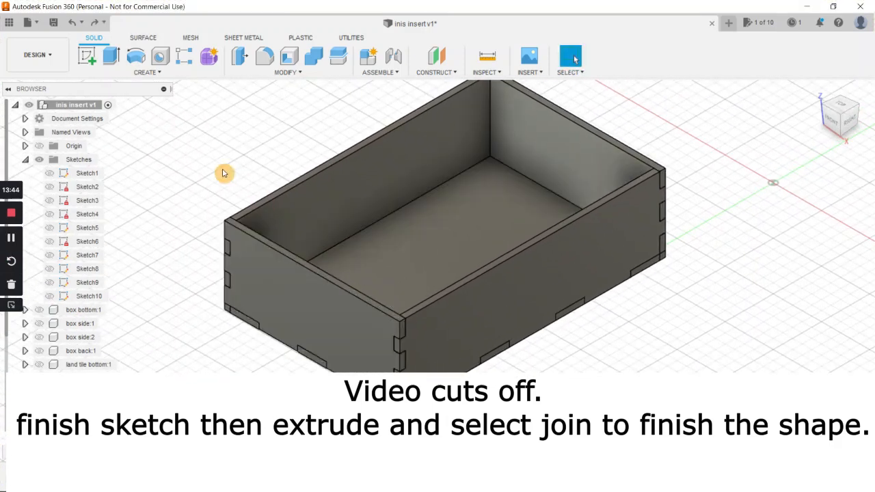
left_click(87, 56)
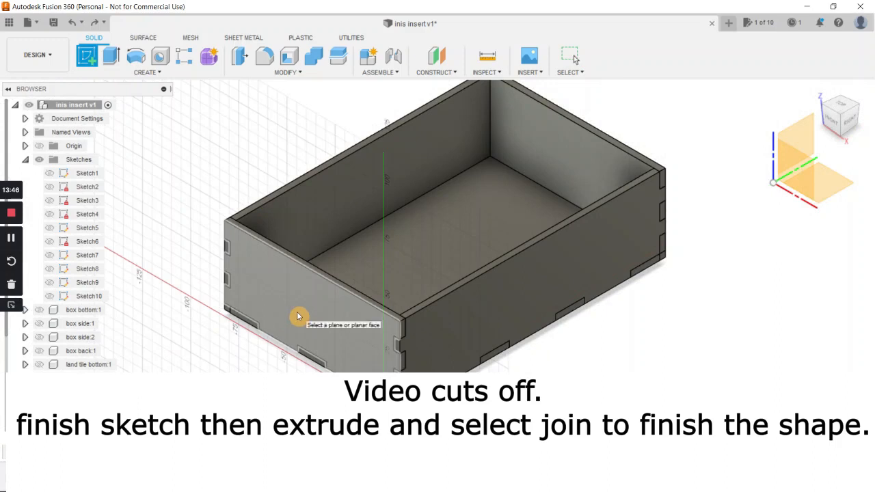
left_click(298, 315)
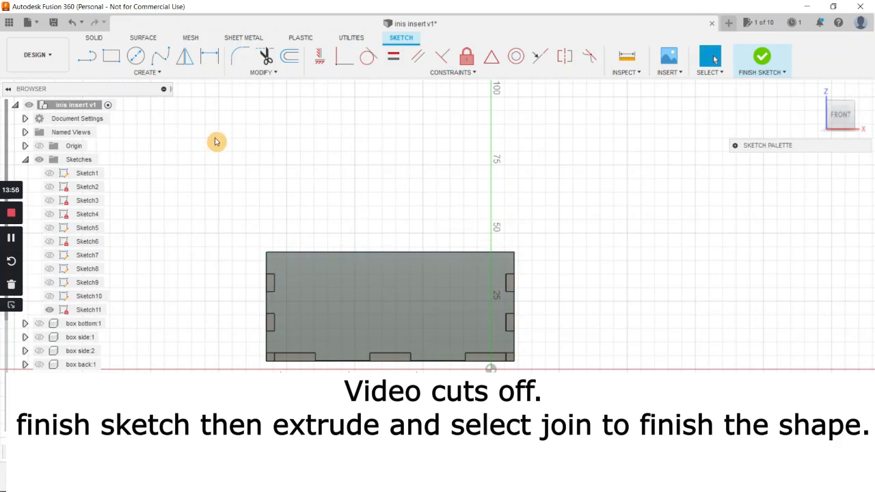
Sketch a 36 mm radius quarter arc above the panel, centred on the midpoint of its top edge and ending on that edge.
left_click(156, 74)
mouse_move(142, 124)
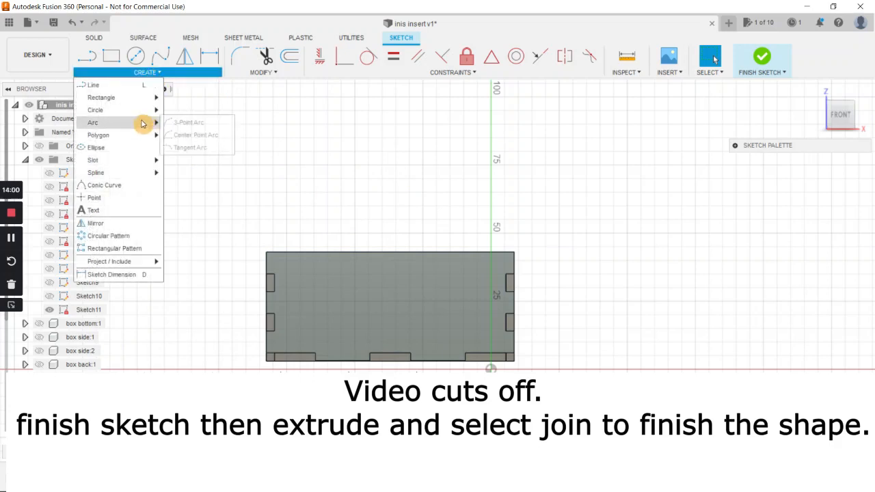
left_click(188, 137)
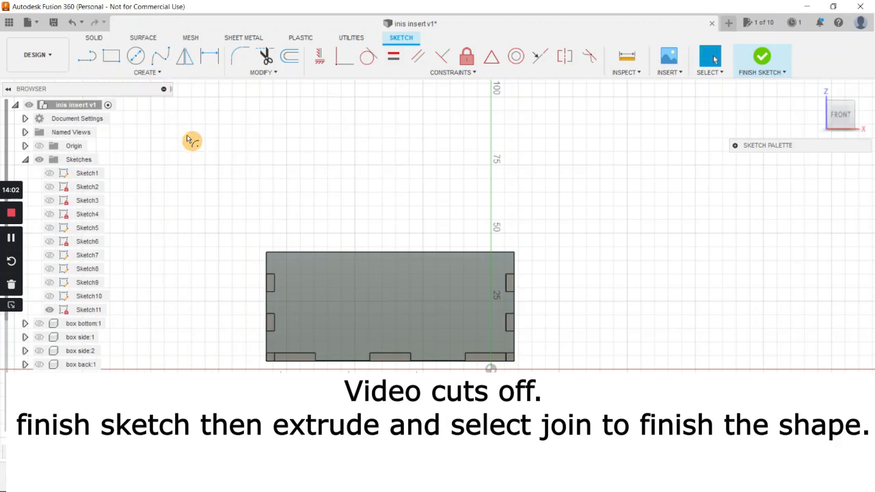
left_click(390, 252)
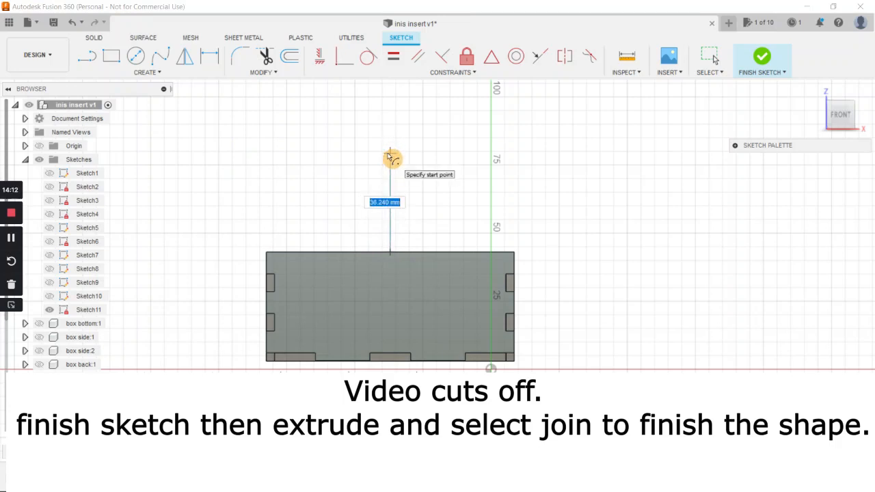
key("Tab")
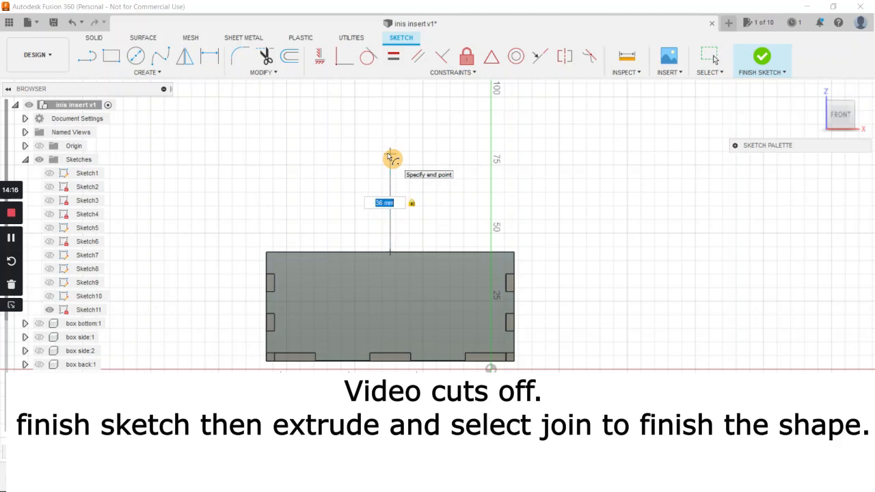
left_click(499, 255)
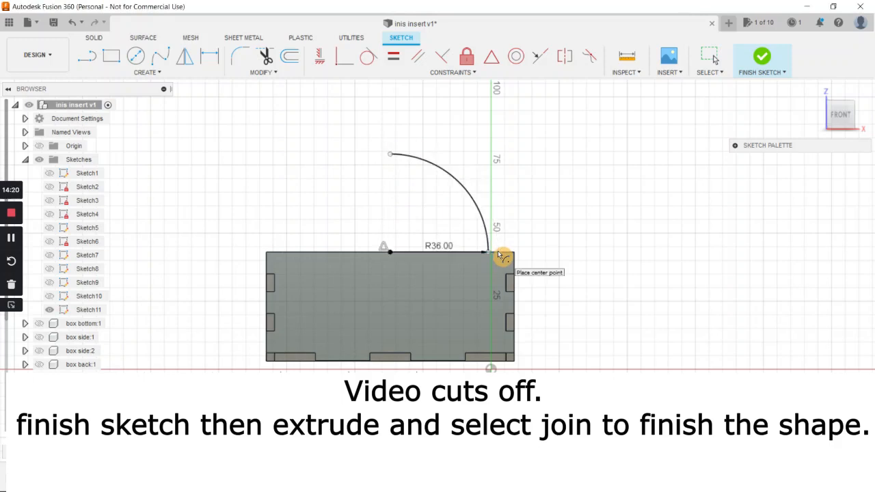
key("Escape")
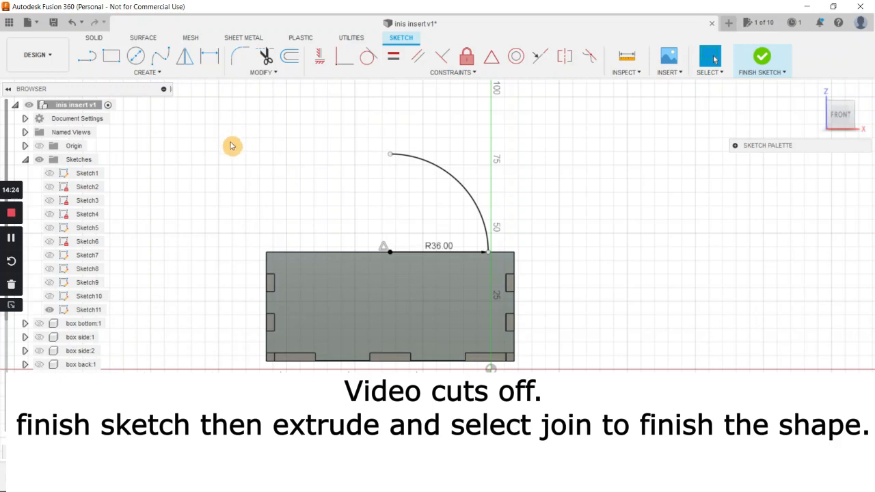
Draw a short vertical line upward from the arc's centre point at the middle of the panel's top edge.
left_click(86, 56)
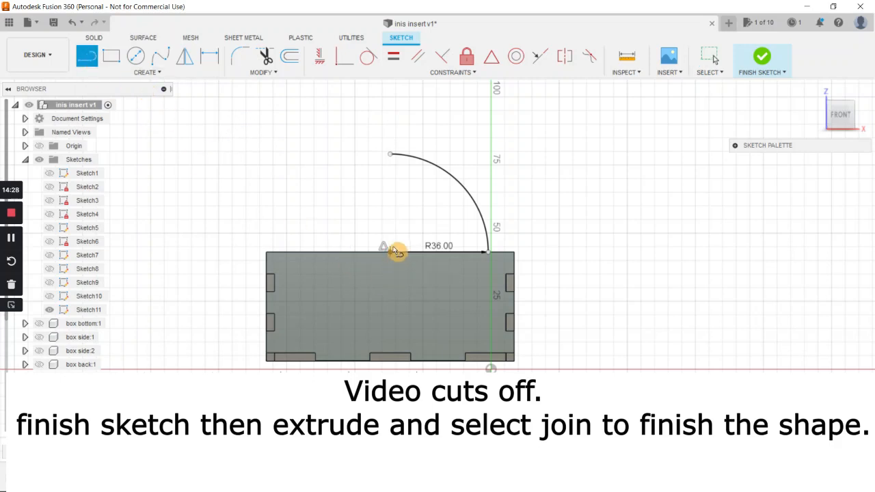
left_click(390, 253)
left_click(393, 235)
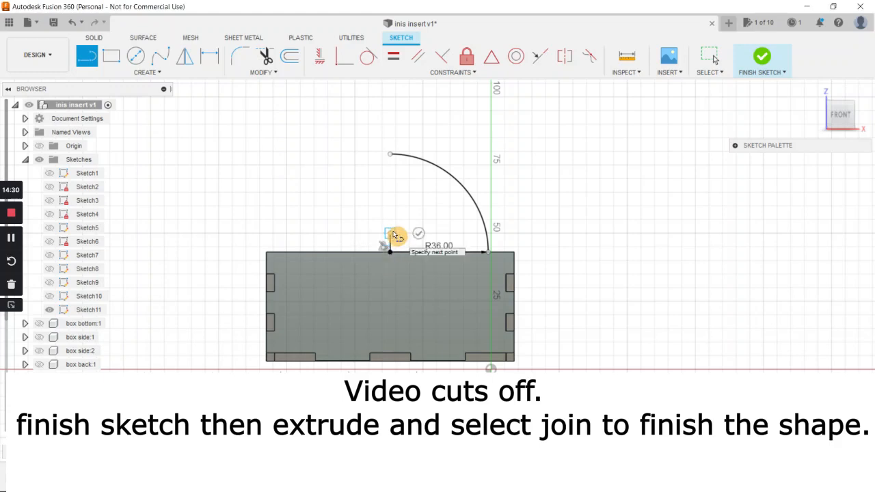
key("Escape")
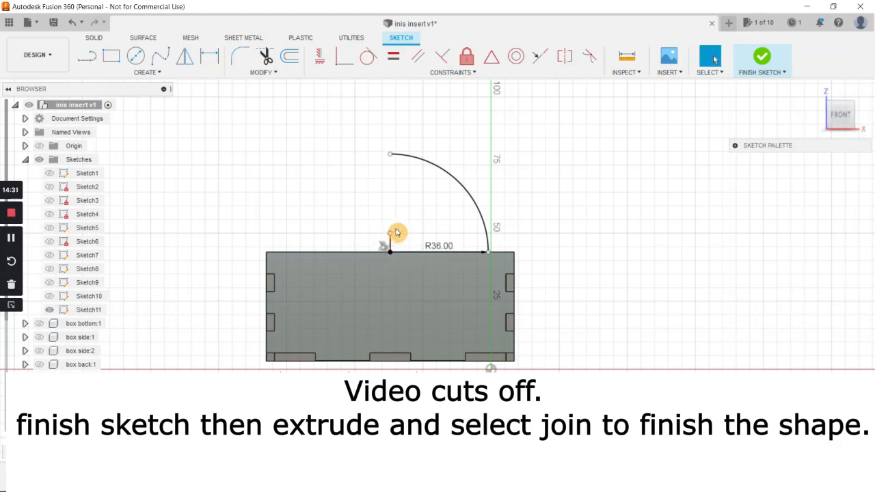
Mirror the quarter arc about the short vertical line to complete the half-round above the end panel, and finish the sketch.
left_click(185, 61)
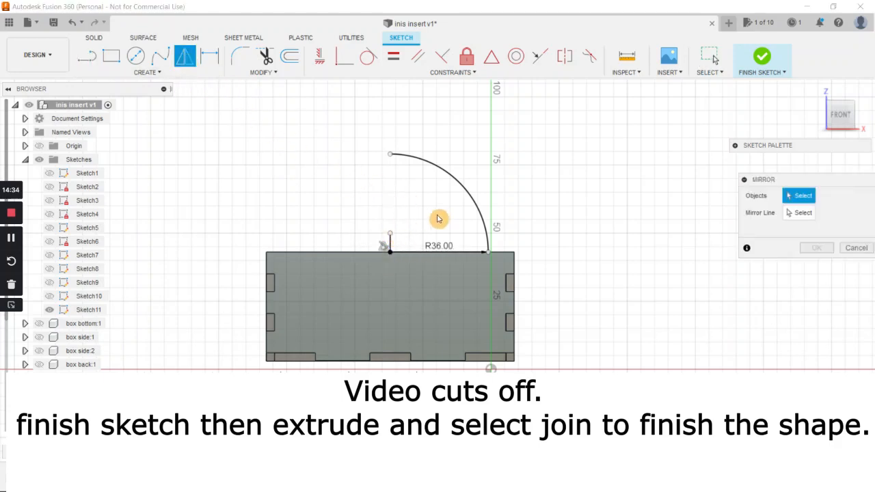
left_click(462, 191)
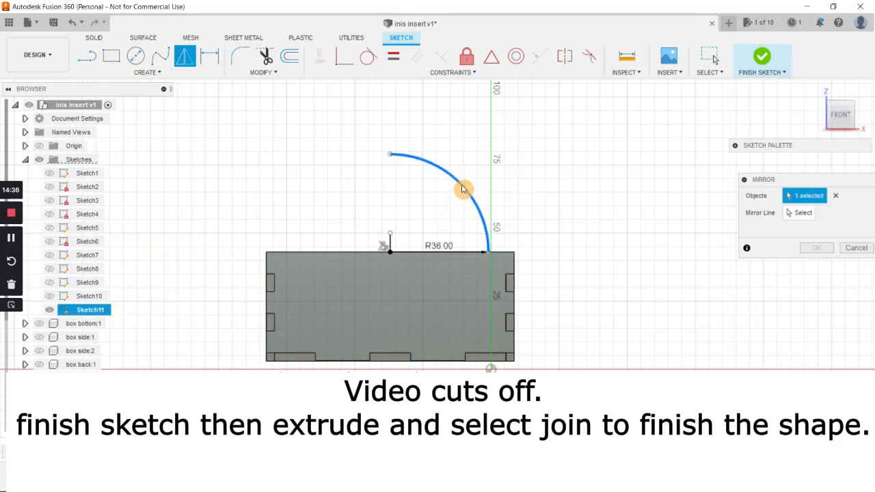
left_click(801, 214)
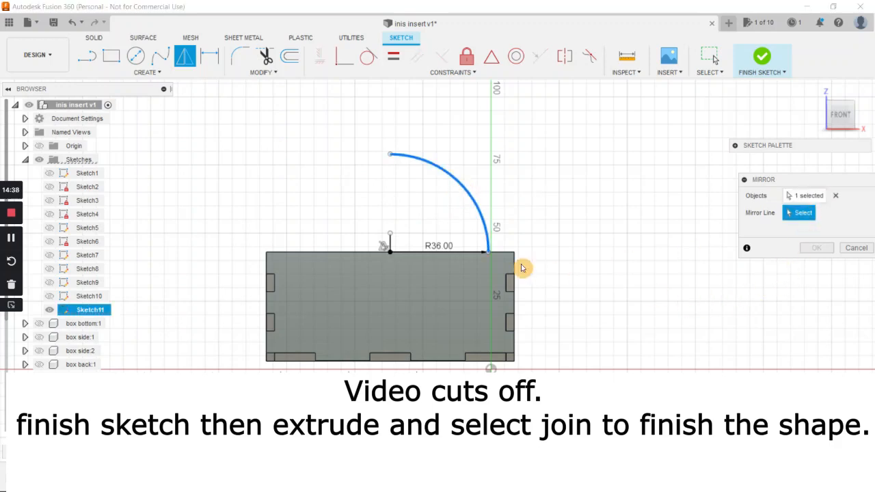
left_click(390, 244)
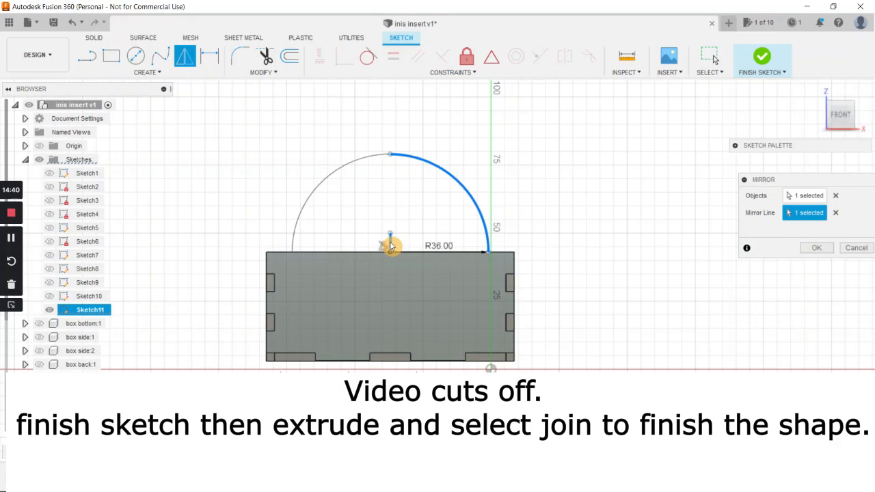
left_click(811, 248)
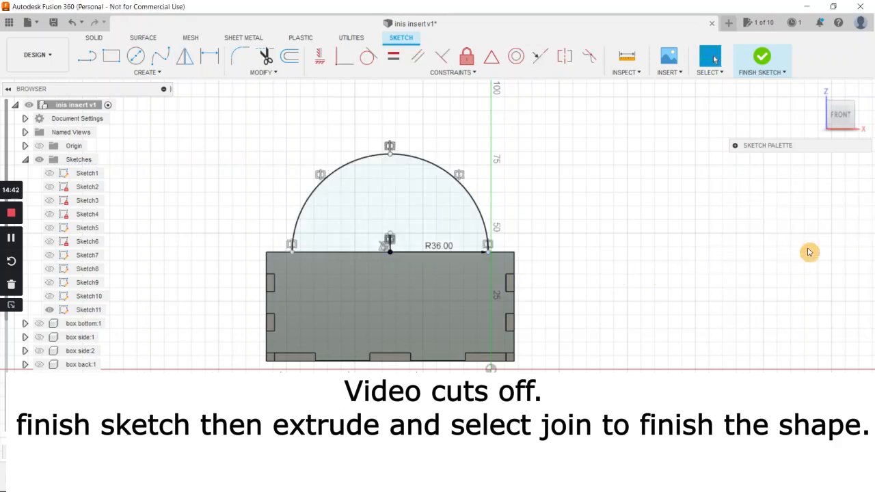
left_click(762, 56)
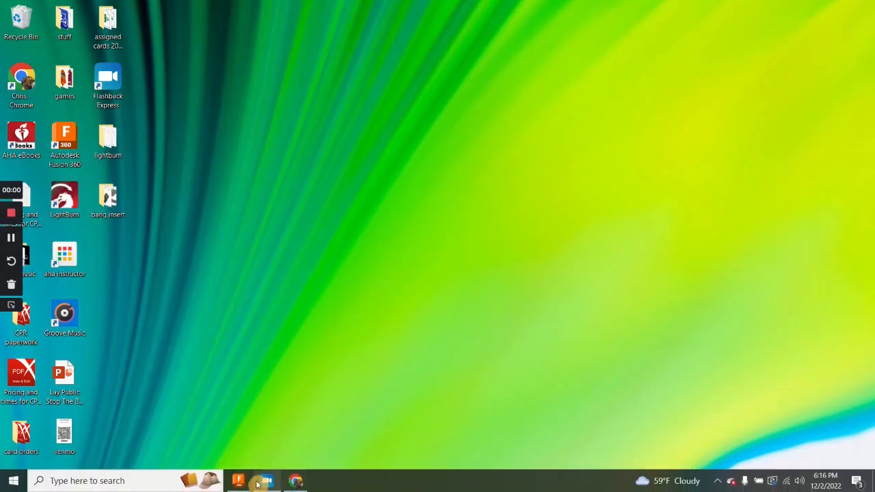
Switch back to the Fusion 360 insert design and start a sketch on the box bottom's upper face, between the land tile and card boxes.
left_click(238, 484)
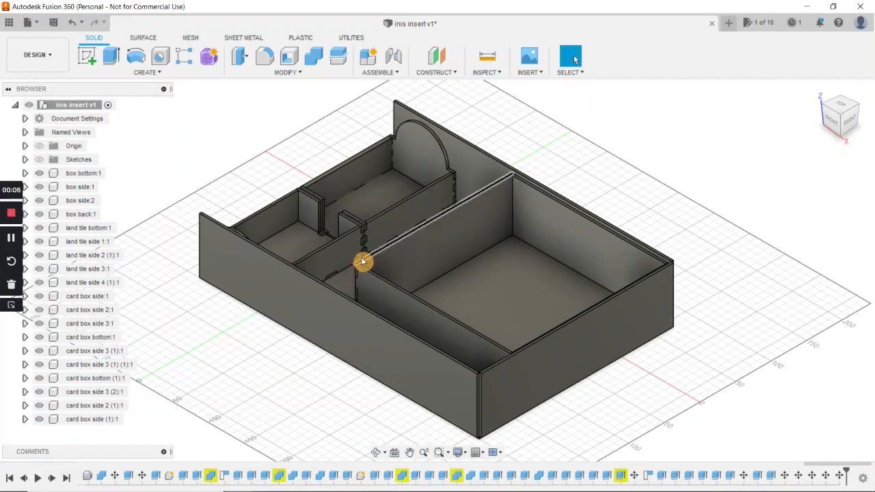
middle_click_drag(361, 253, 362, 289, "shift")
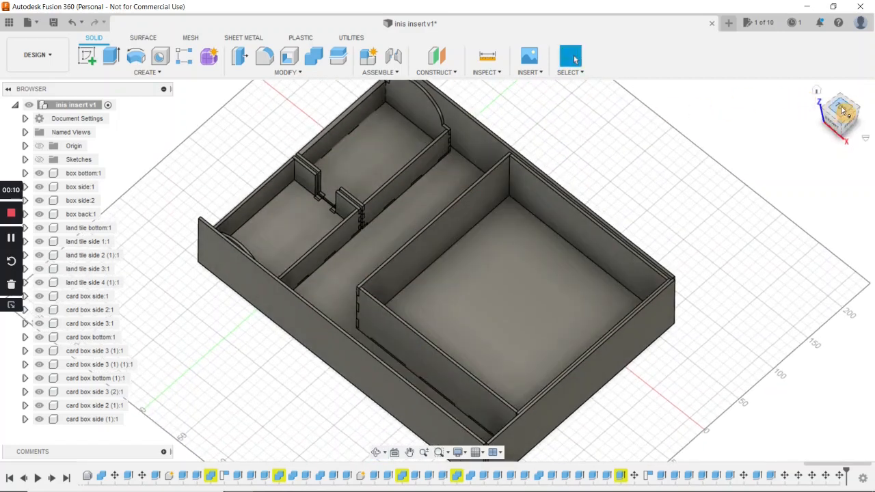
left_click(843, 111)
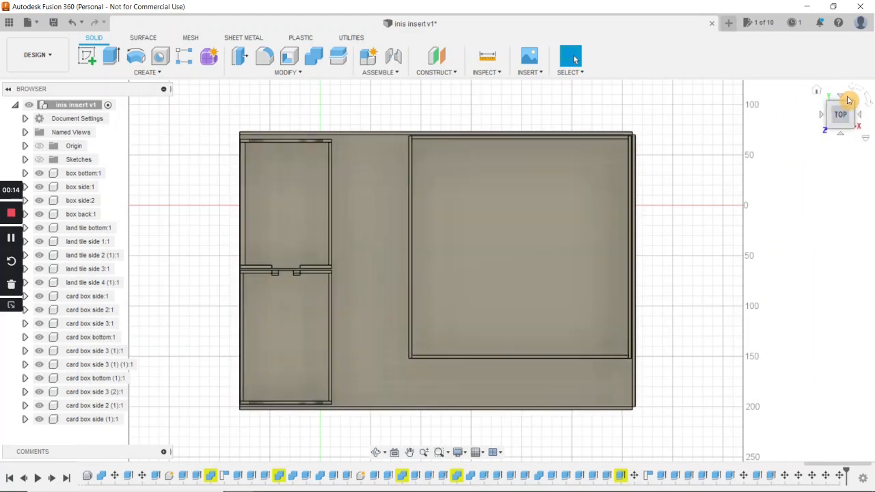
left_click(866, 101)
left_click(866, 101)
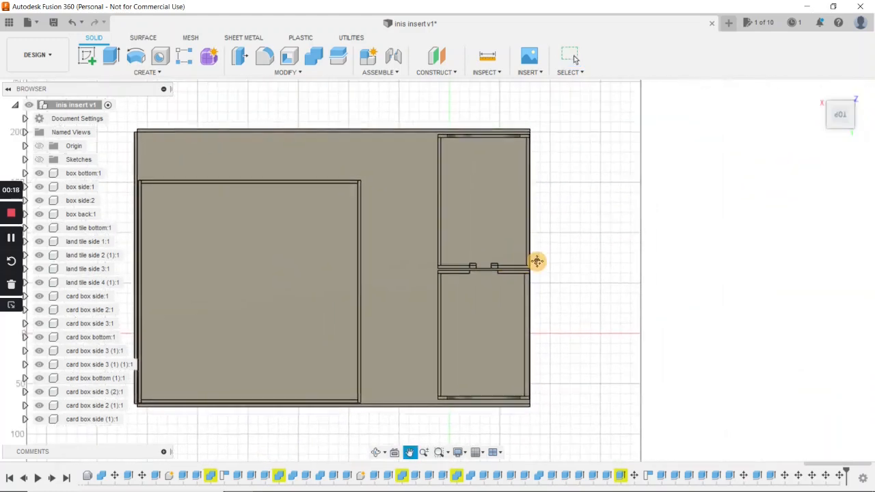
left_click(87, 58)
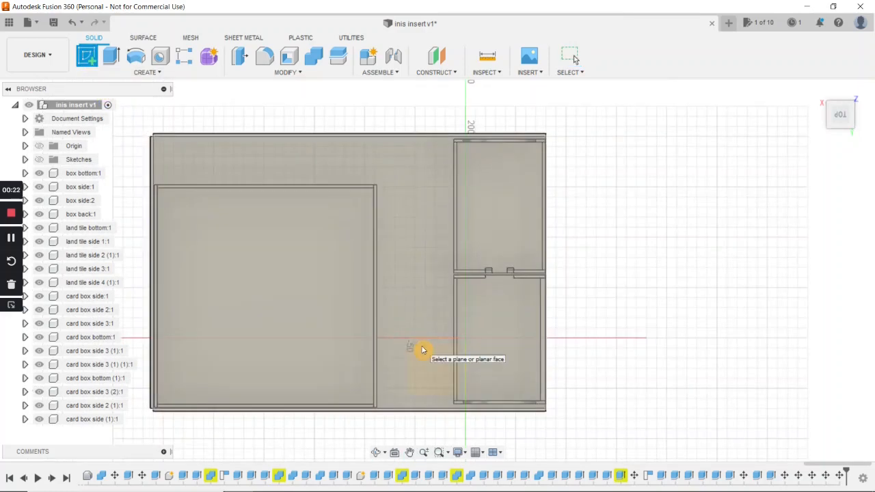
left_click(411, 377)
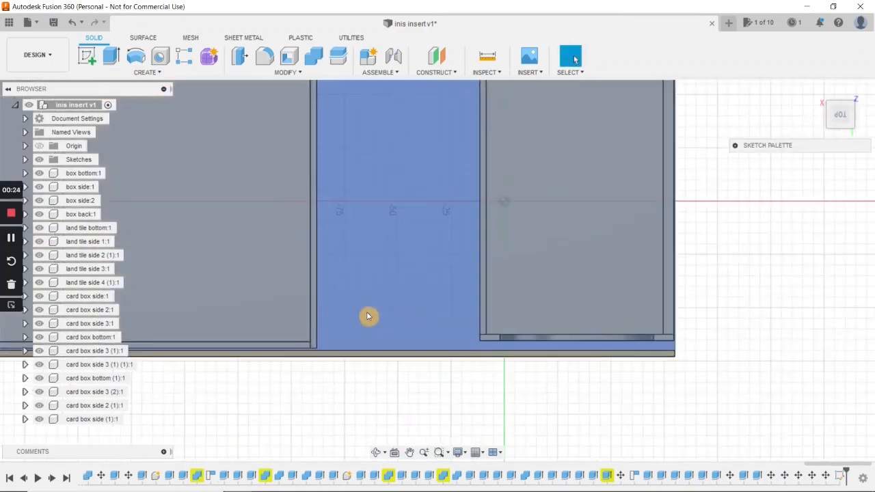
Sketch a rectangle 75 mm wide and 110 mm long on the box bottom, starting near the outer corner of the land tile box.
middle_click_drag(367, 314, 402, 241)
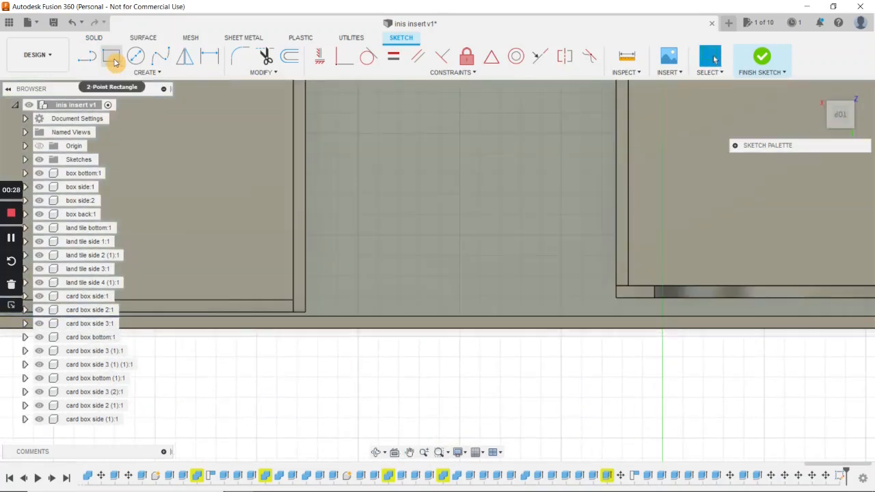
left_click(111, 58)
scroll(324, 311, "up", 5)
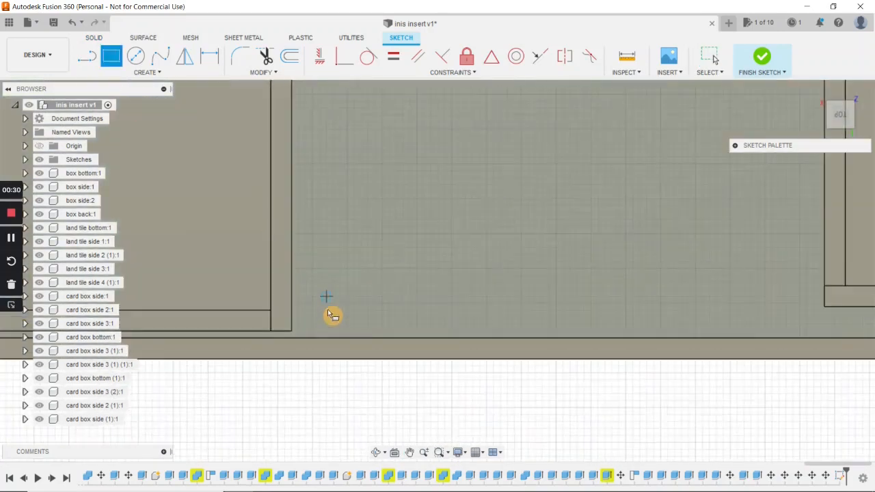
left_click(287, 335)
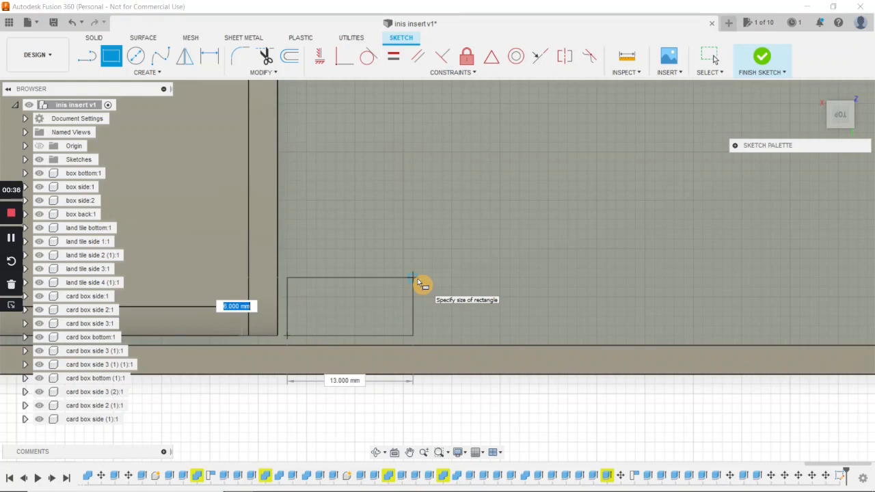
type("110")
key("Tab")
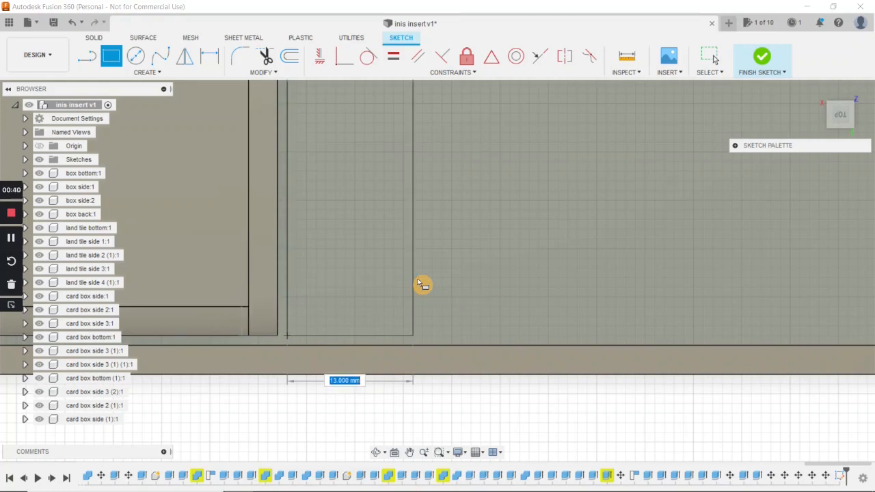
type("75")
key("Tab")
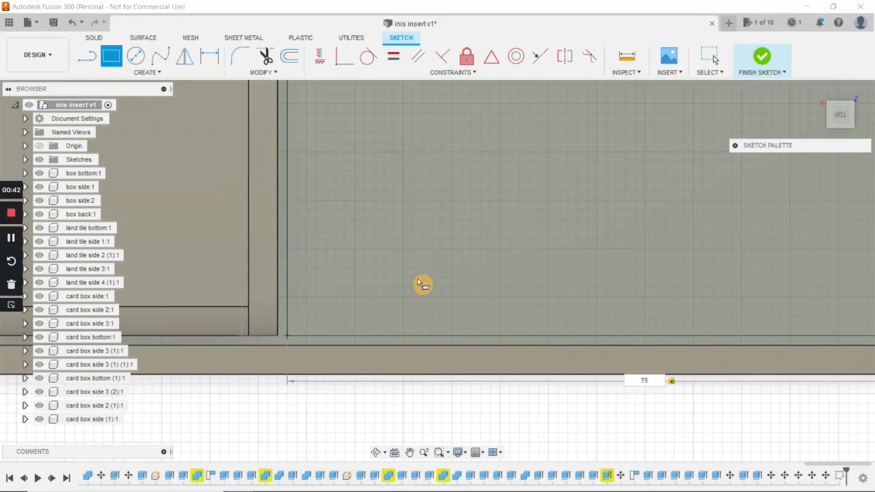
key("Return")
Examine how the new rectangle fits in the gap between the land tile box and the card box.
scroll(483, 221, "down", 5)
middle_click_drag(567, 181, 476, 254)
scroll(474, 254, "down", 2)
middle_click_drag(499, 196, 376, 248)
scroll(464, 267, "down", 1)
scroll(424, 306, "up", 5)
mouse_move(456, 327)
middle_mouse_down()
mouse_move(430, 320)
mouse_move(471, 316)
middle_mouse_up()
scroll(436, 302, "down", 3)
middle_click_drag(408, 295, 399, 317)
scroll(393, 309, "down", 4)
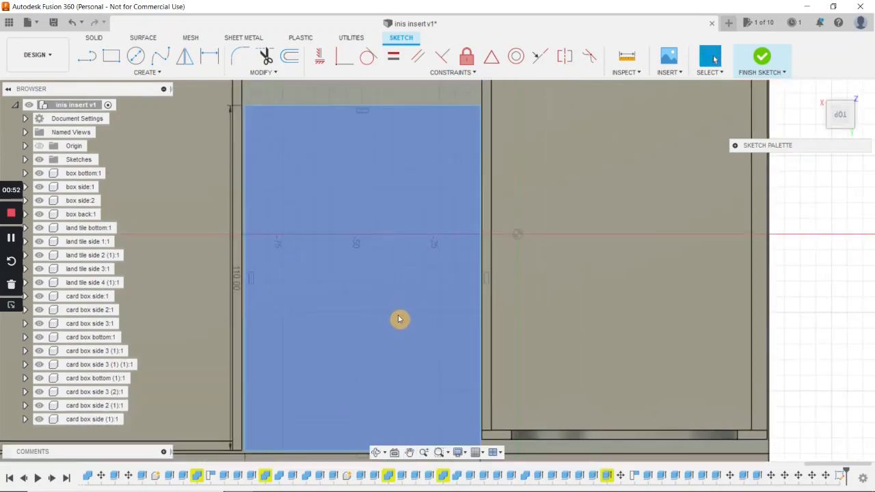
scroll(392, 305, "down", 5)
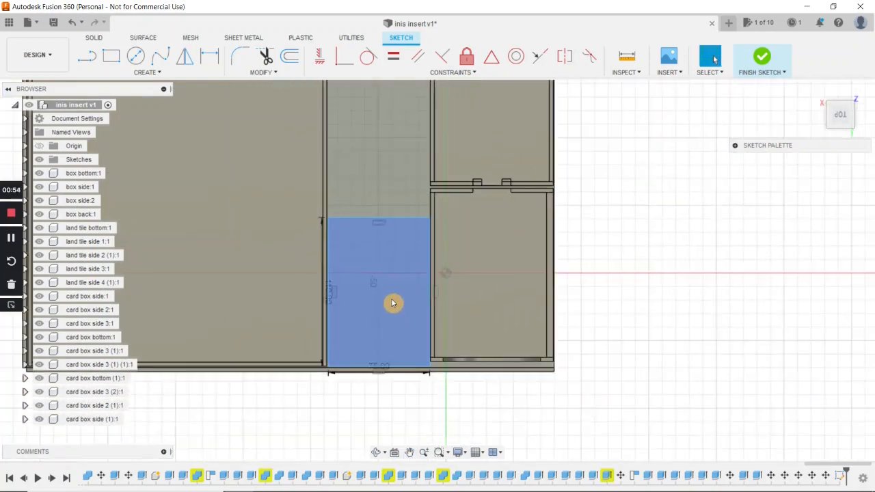
scroll(392, 302, "up", 4)
scroll(393, 300, "up", 4)
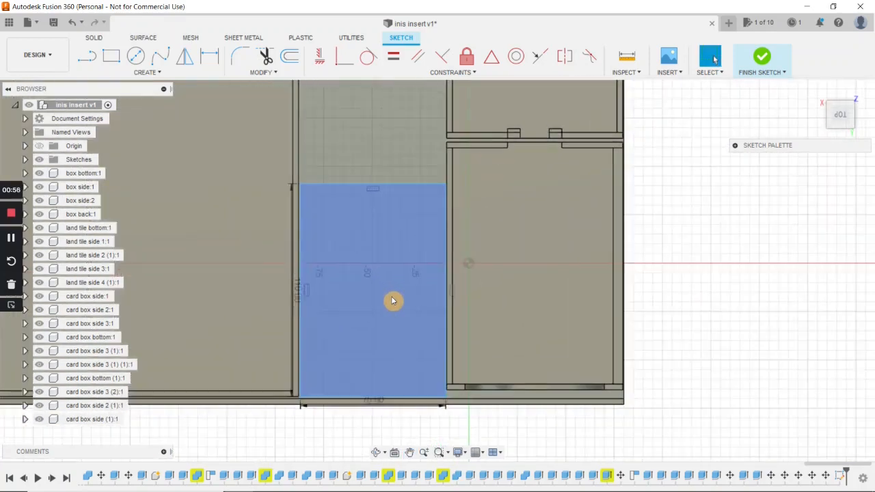
Finish the sketch and extrude the rectangle 3 mm as a new component.
left_click(762, 58)
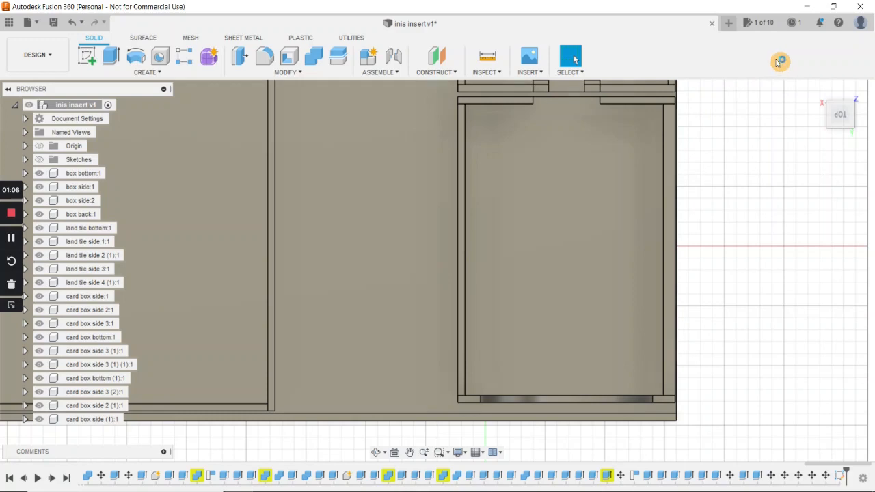
key("ctrl+z")
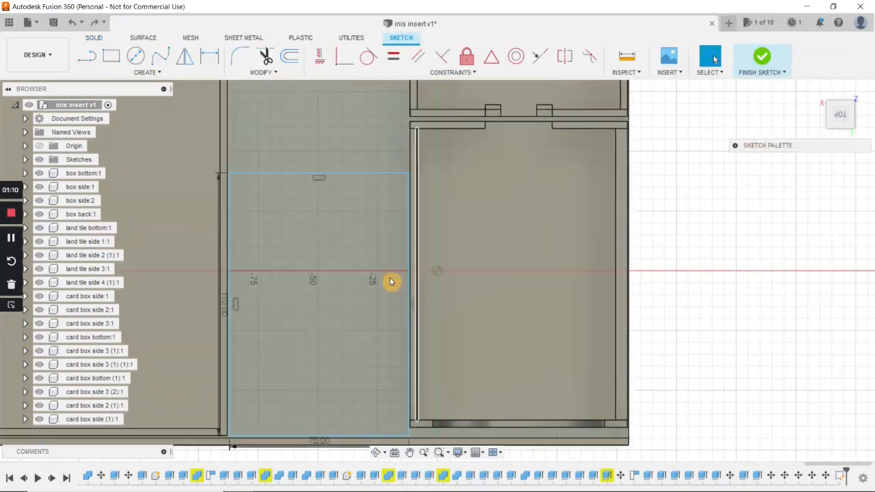
left_click(360, 277)
left_click(762, 57)
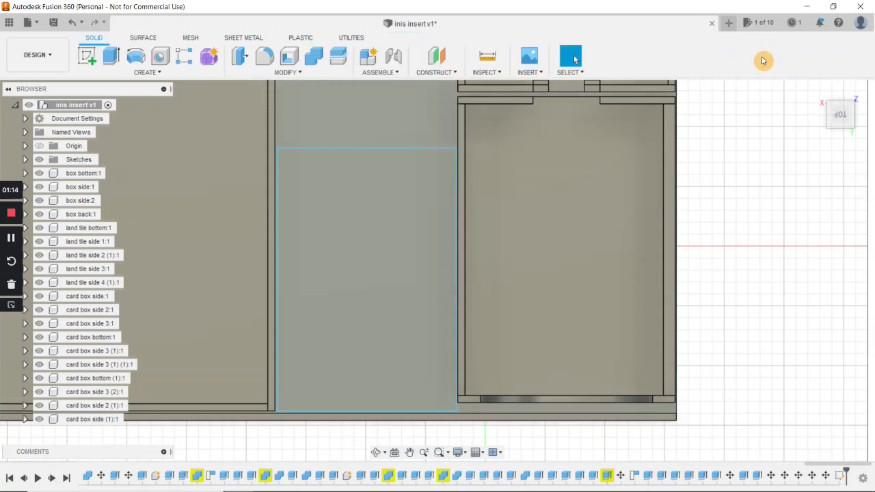
left_click(113, 55)
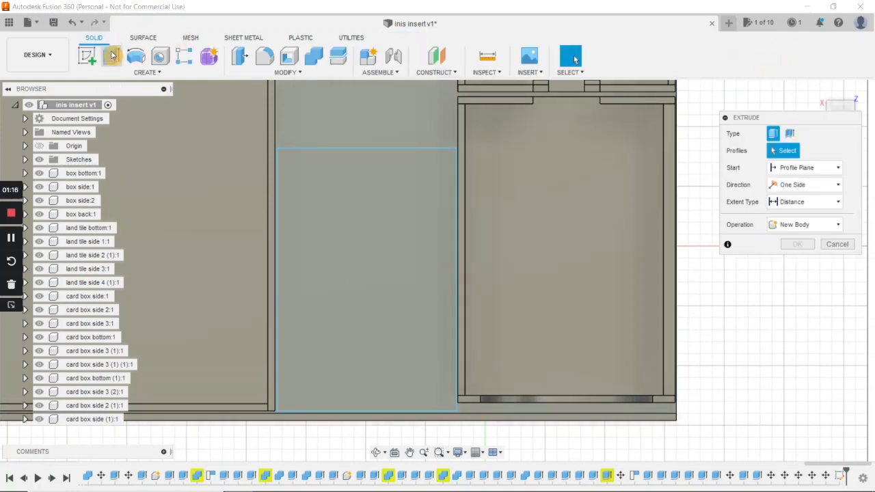
left_click(825, 225)
left_click(820, 289)
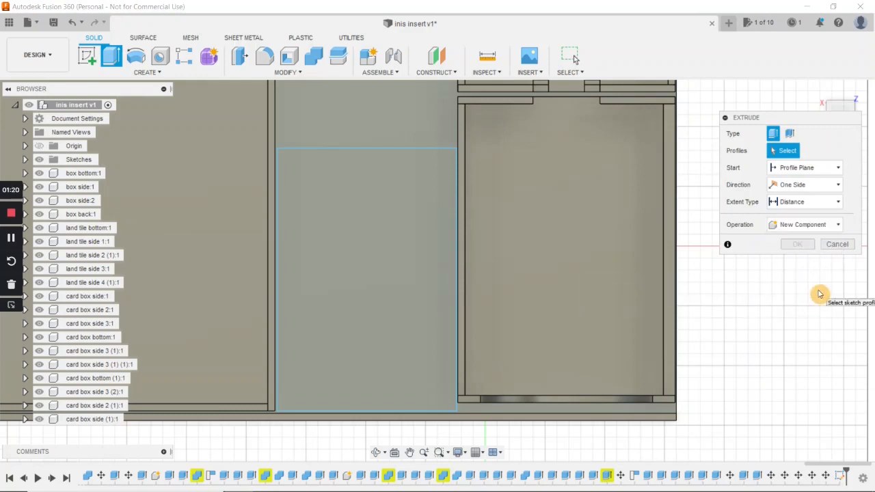
left_click(396, 267)
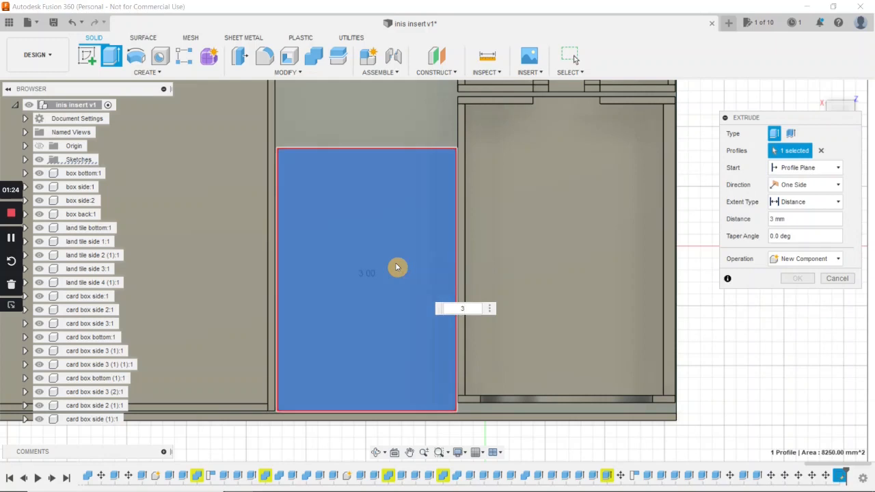
key("Return")
Hide all box, land tile and card box components so that only the new 3 mm panel is shown.
middle_click_drag(396, 267, 394, 244, "shift")
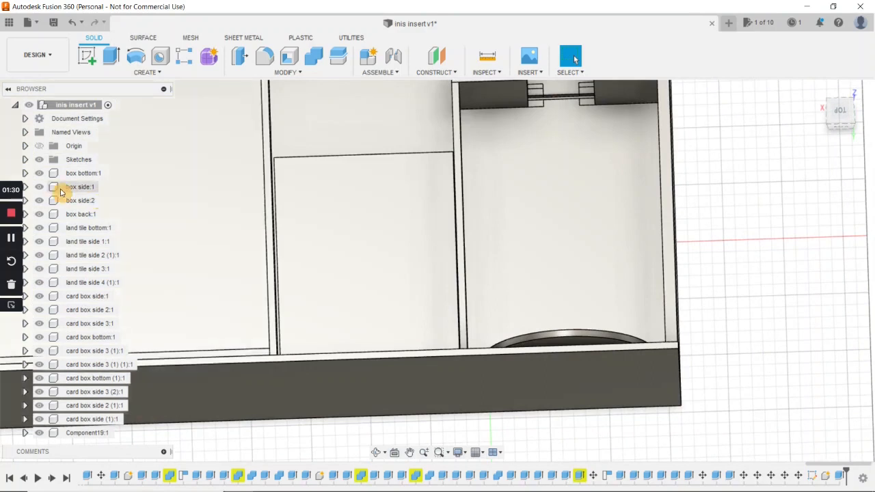
left_click(39, 173)
left_click(39, 187)
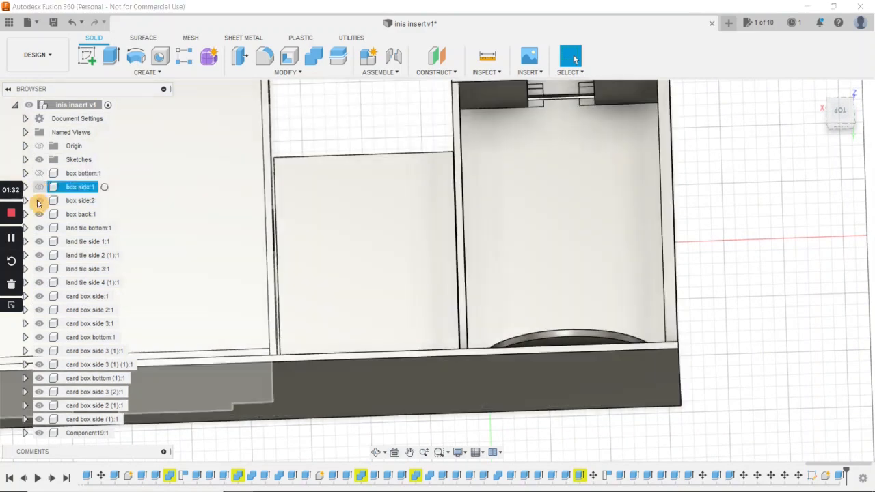
left_click(39, 200)
left_click(39, 214)
left_click(39, 241)
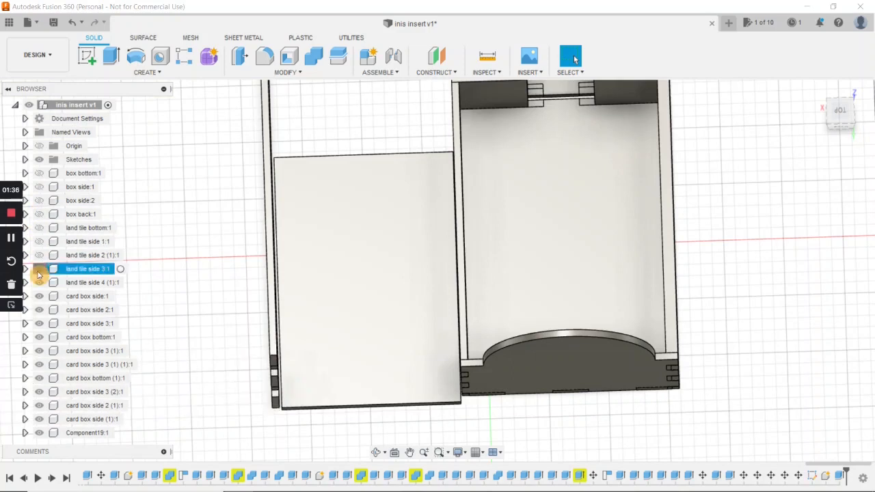
left_click(39, 268)
left_click(38, 282)
left_click(38, 297)
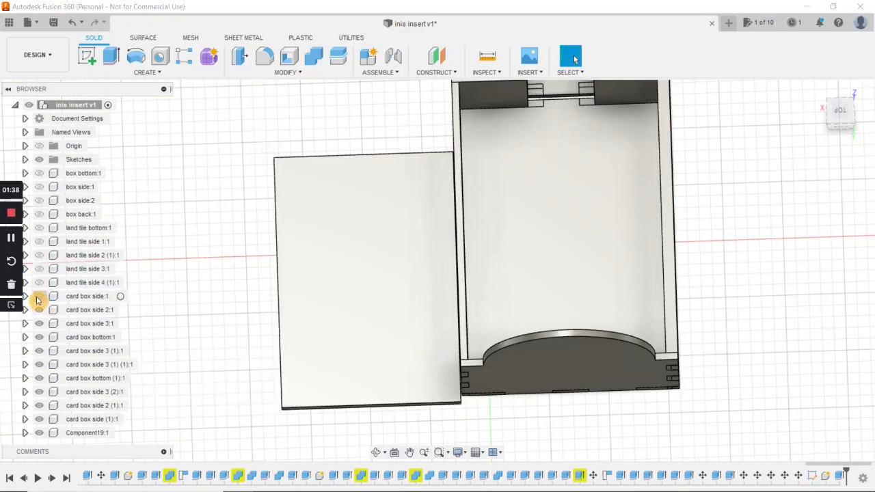
left_click(39, 309)
left_click(39, 323)
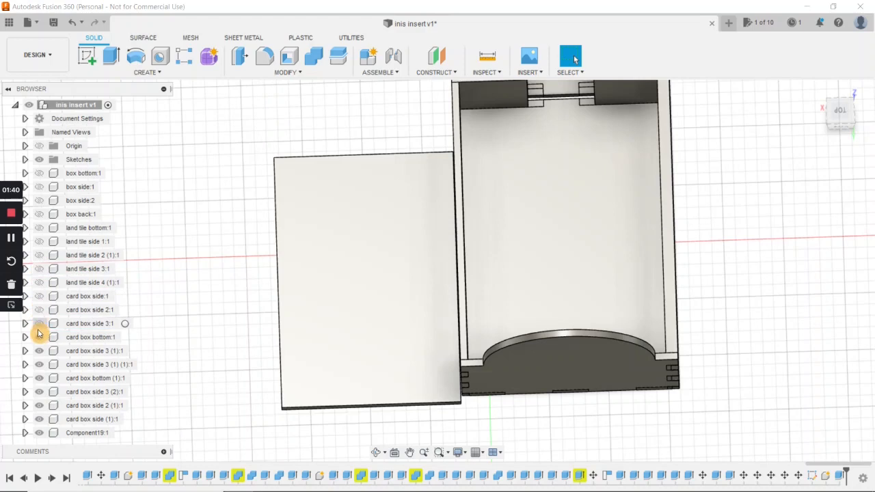
left_click(39, 337)
left_click(38, 351)
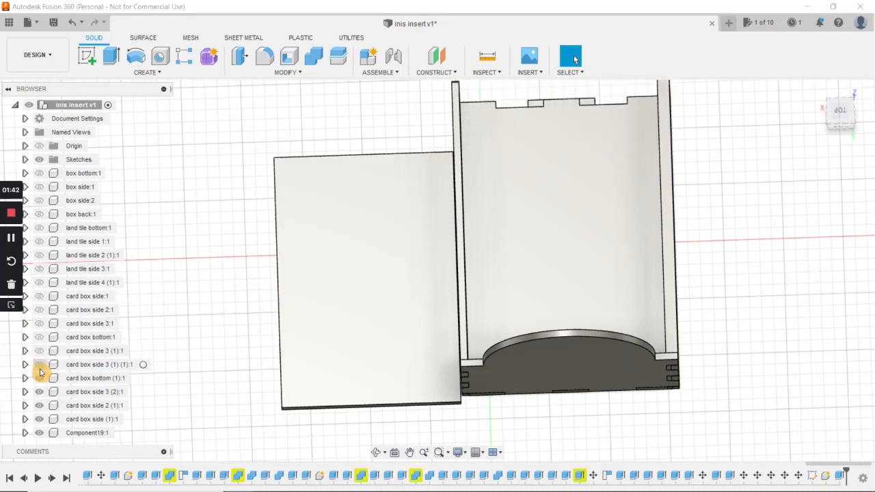
left_click(39, 378)
left_click(39, 391)
left_click(39, 405)
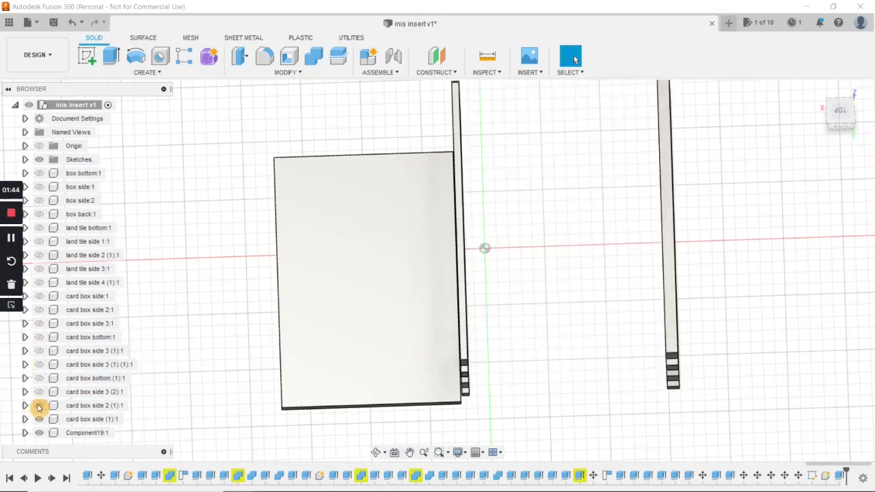
left_click(39, 418)
Rename the new 3 mm panel component as citadel bottom.
scroll(219, 365, "down", 2)
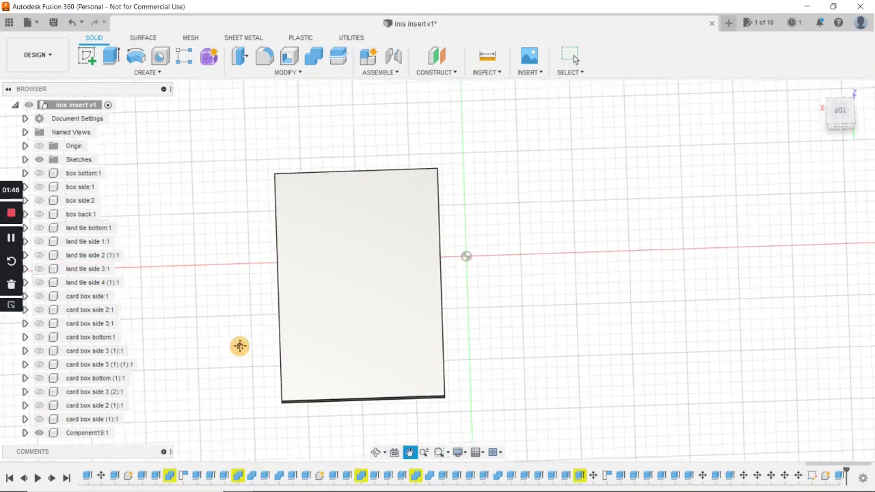
right_click(98, 433)
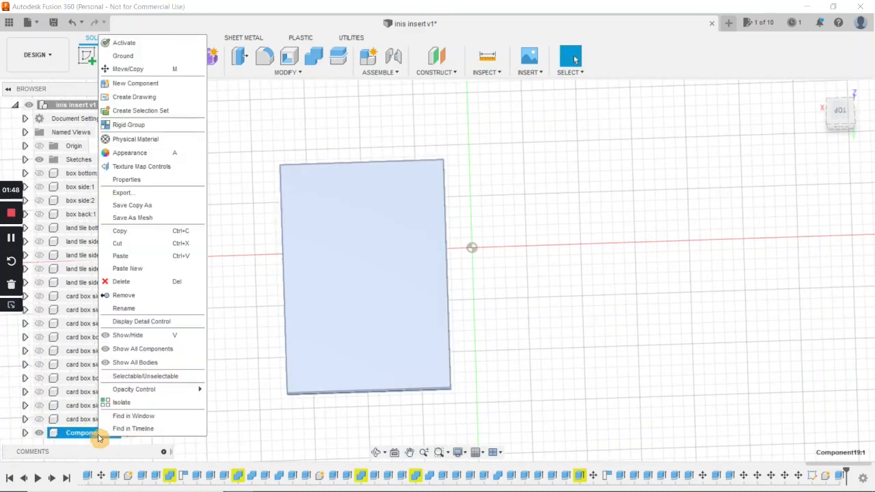
left_click(128, 308)
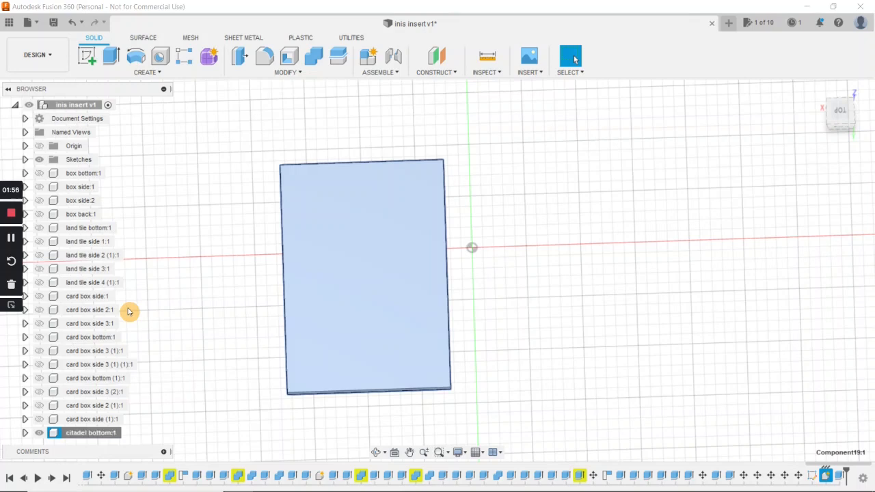
Start a sketch on the 110 mm long side face of the citadel bottom panel.
middle_click_drag(398, 365, 360, 322)
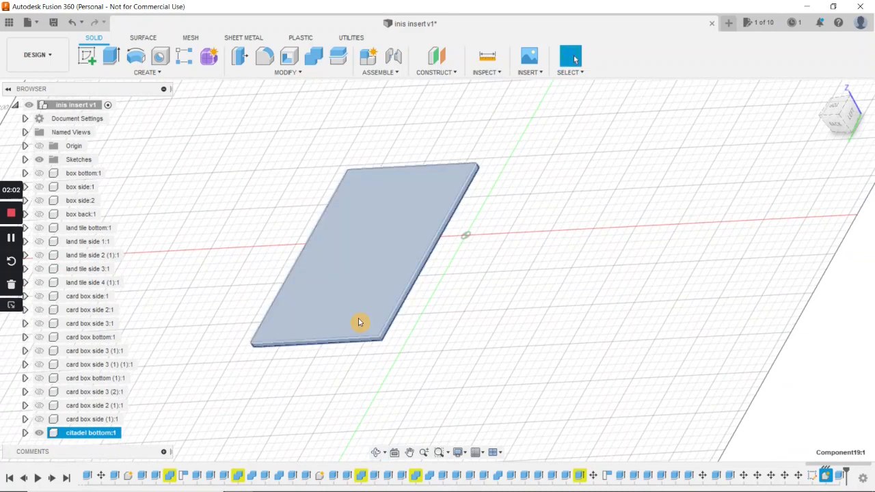
left_click(10, 241)
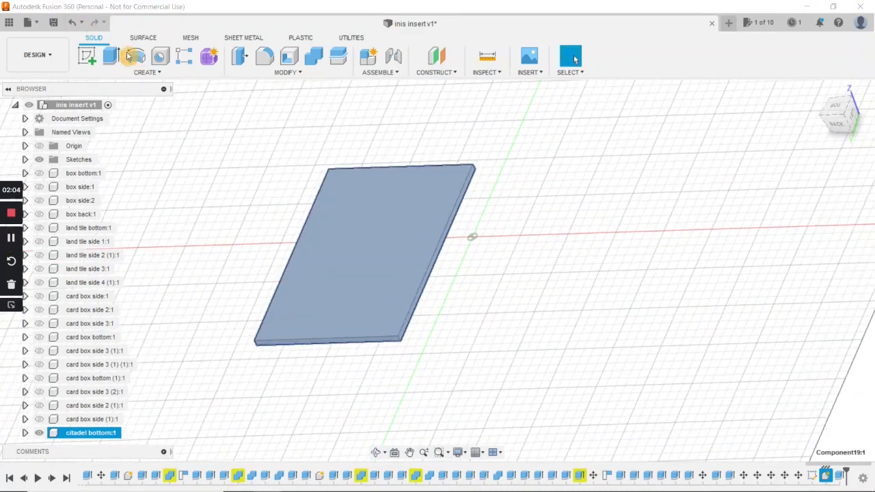
left_click(87, 56)
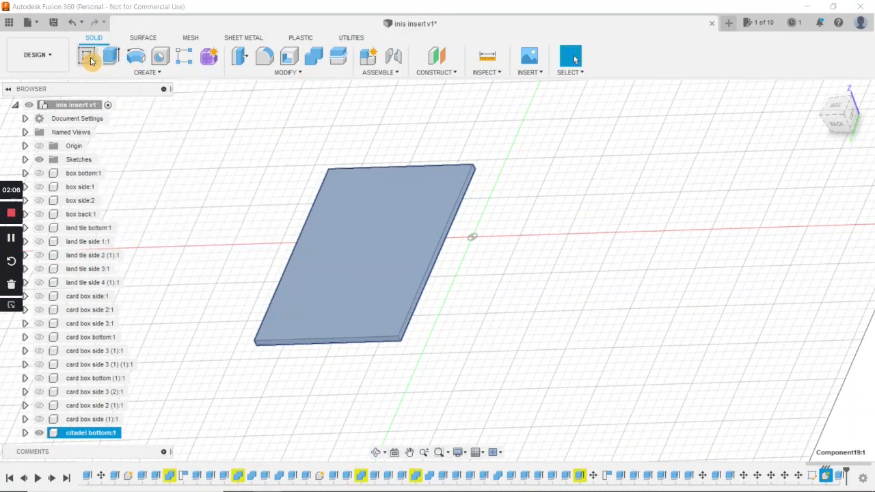
middle_click_drag(463, 339, 393, 333, "shift")
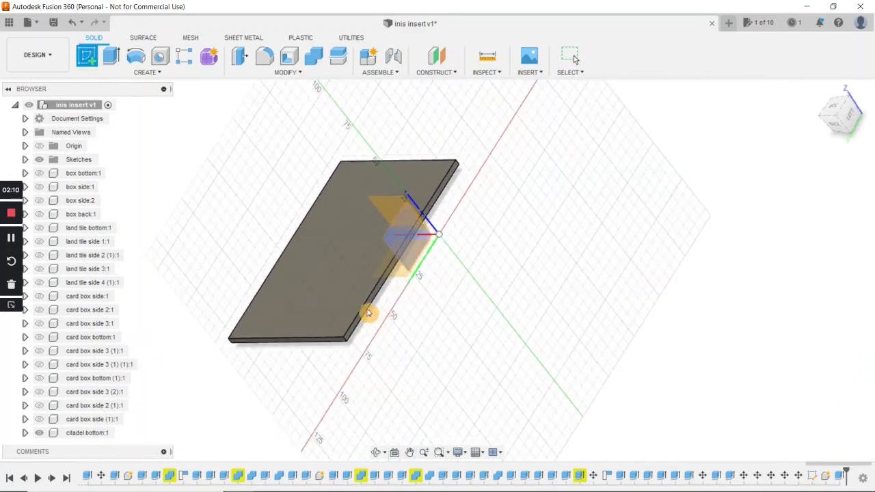
left_click(366, 312)
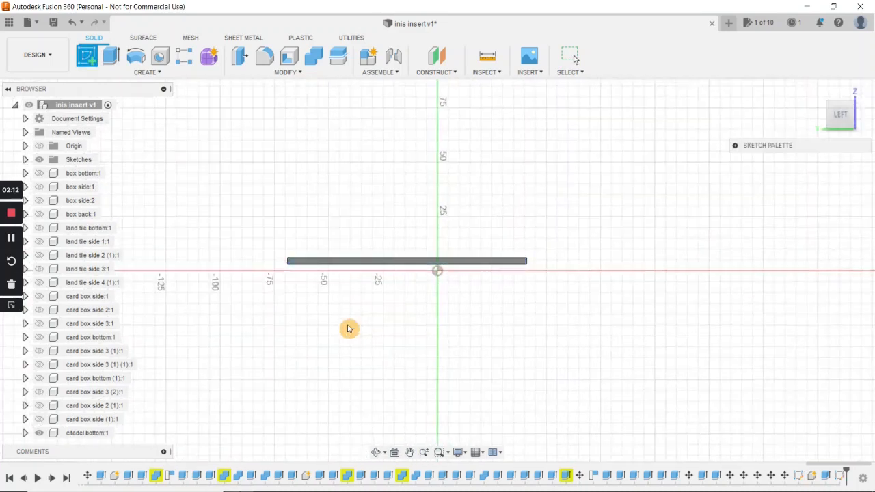
mouse_move(316, 322)
middle_mouse_down()
mouse_move(309, 345)
mouse_move(272, 373)
middle_mouse_up()
scroll(309, 345, "up", 3)
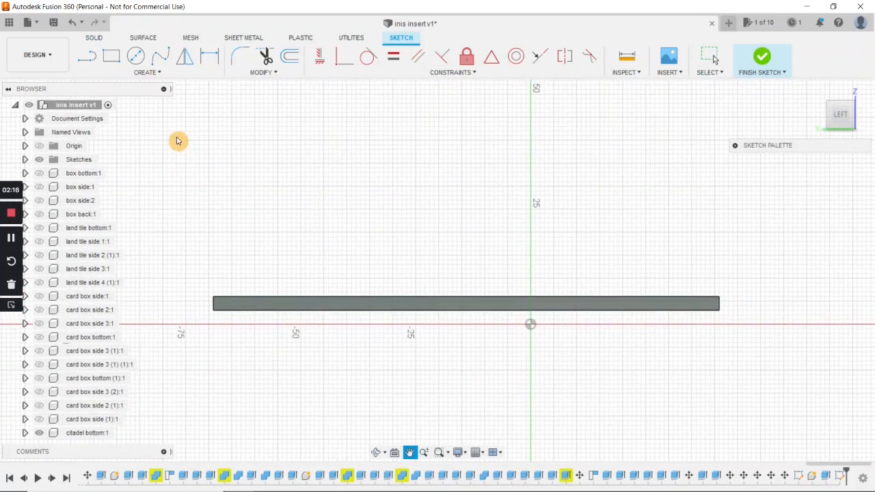
Try a 110 x 37 mm rectangle starting from the lower corner of the panel's side face, and undo it.
left_click(110, 56)
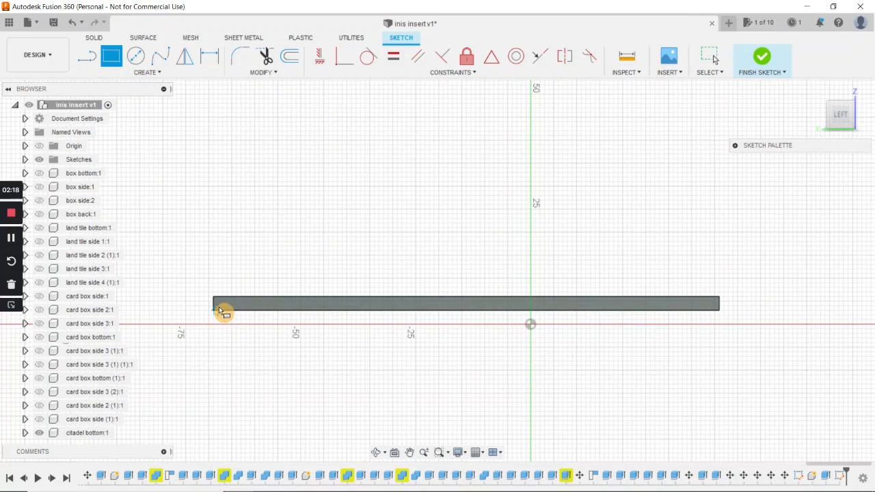
left_click(215, 309)
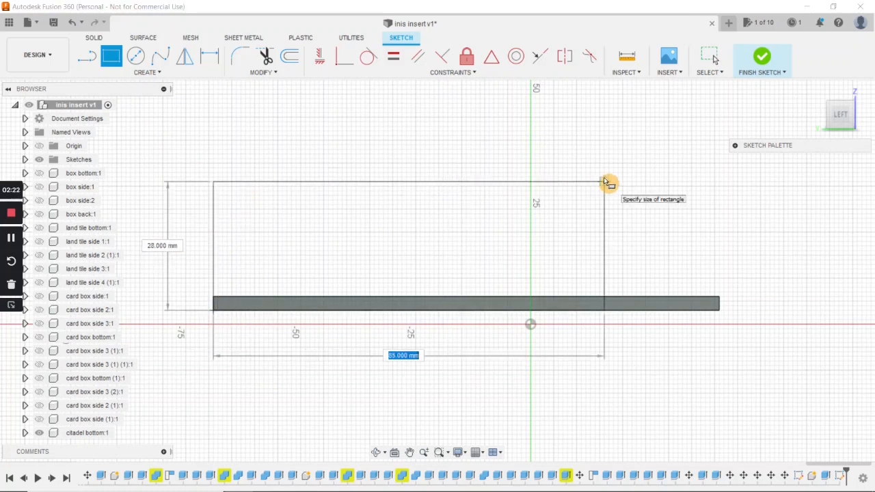
type("110")
key("Tab")
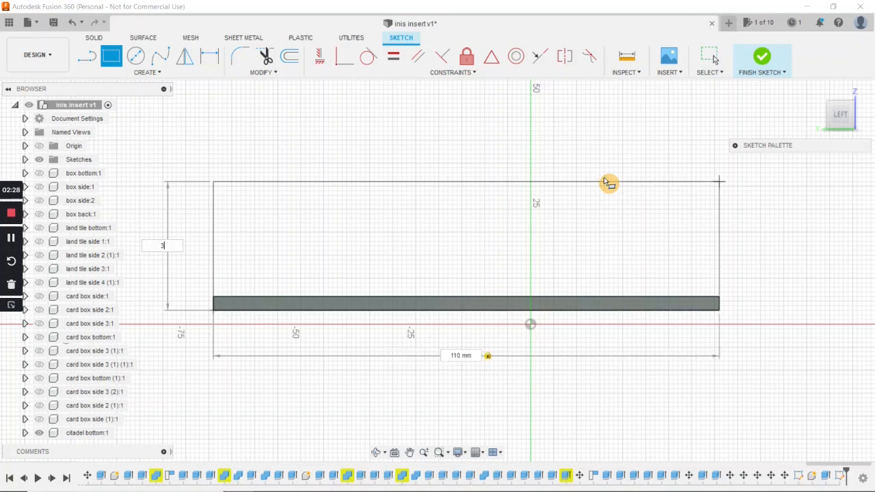
key("Tab")
key("Return")
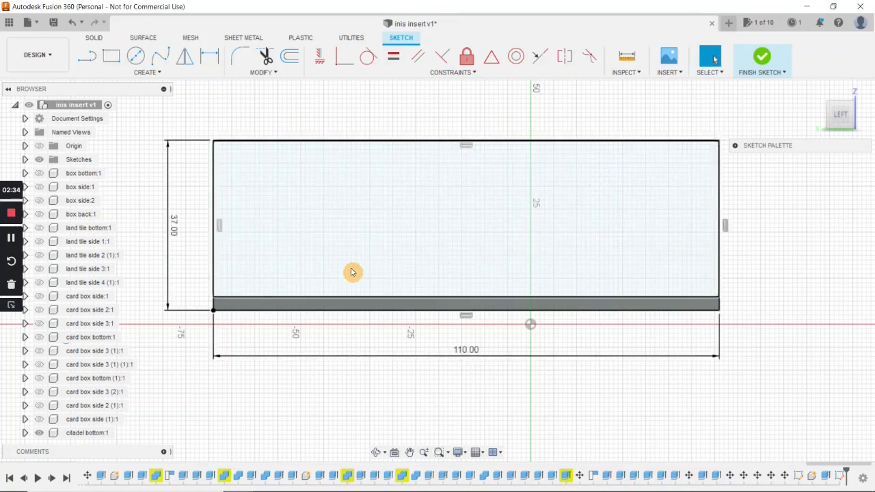
key("ctrl+z")
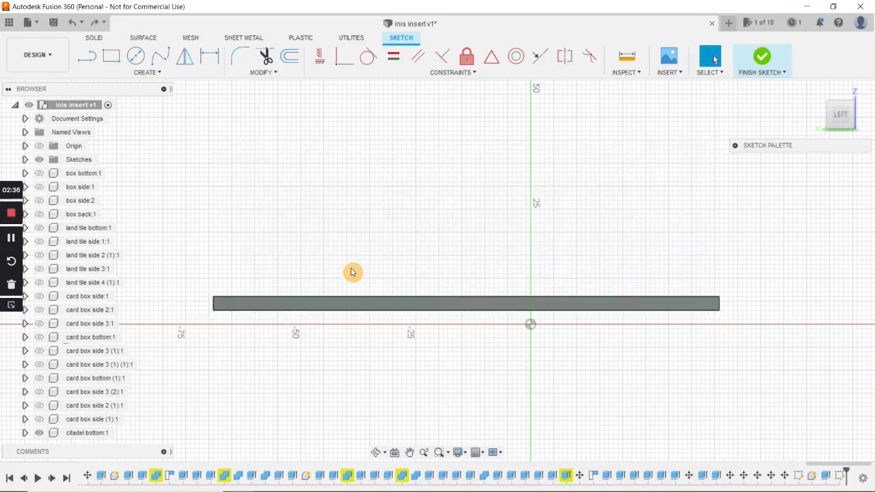
Sketch a rectangle 110 mm long and 34 mm high standing on the upper edge of the panel's side face.
left_click(111, 55)
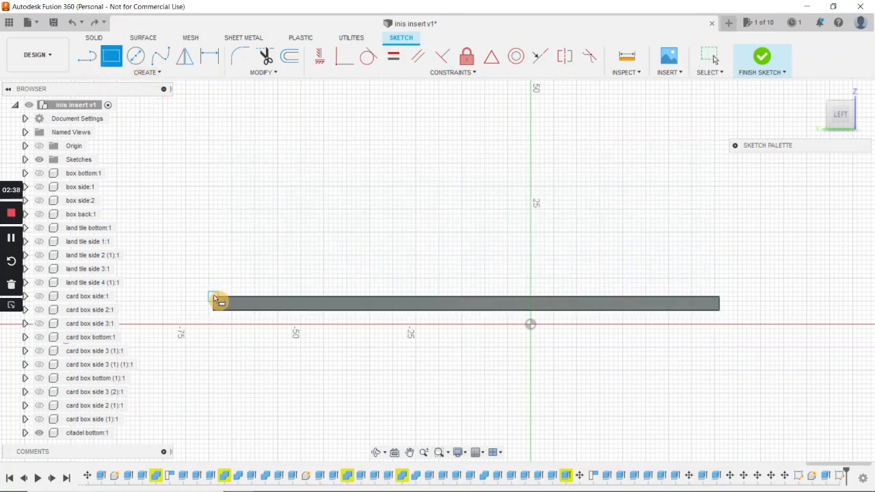
left_click(214, 300)
left_click(721, 299)
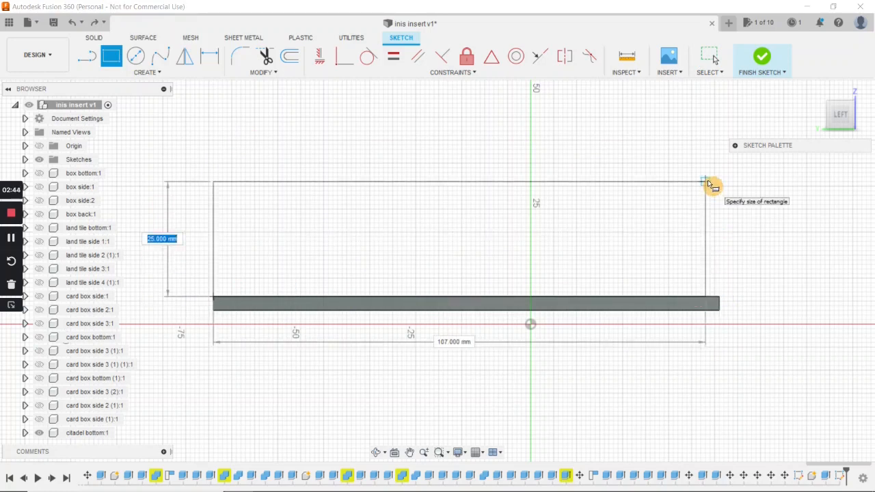
type("34")
key("Tab")
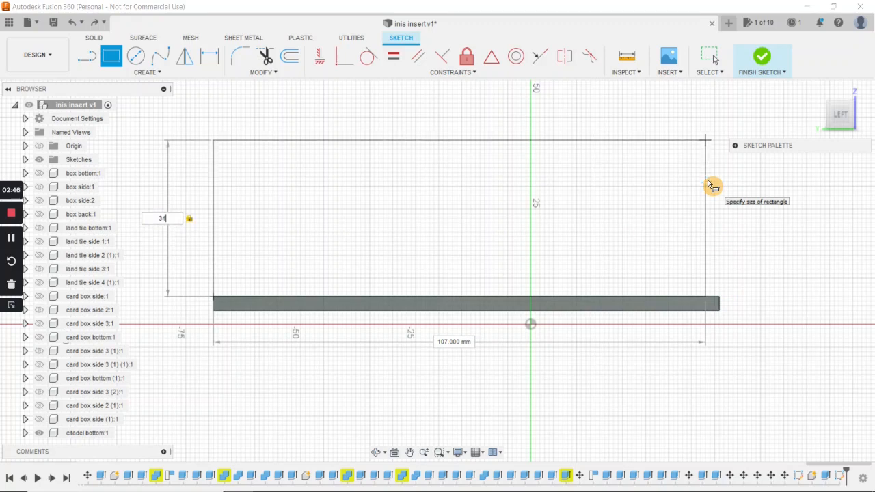
type("110")
key("Return")
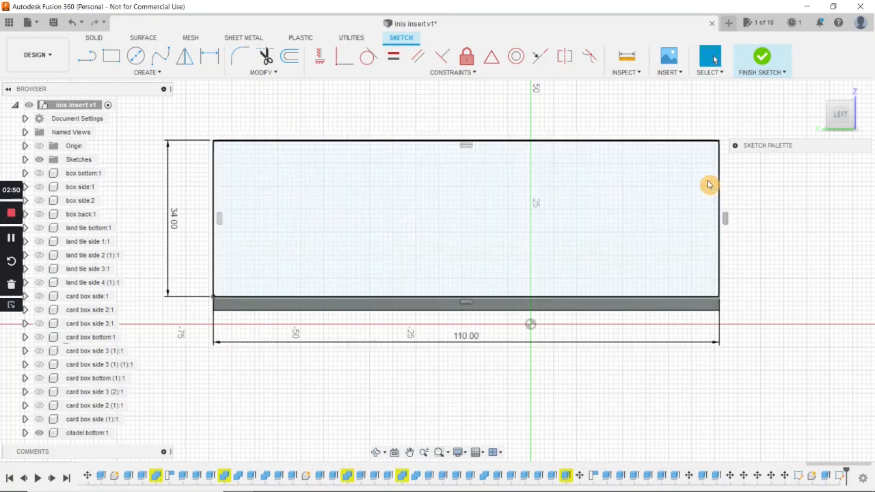
Sketch a 15 x 3 mm tab rectangle below the large rectangle, starting at its lower corner.
left_click(111, 56)
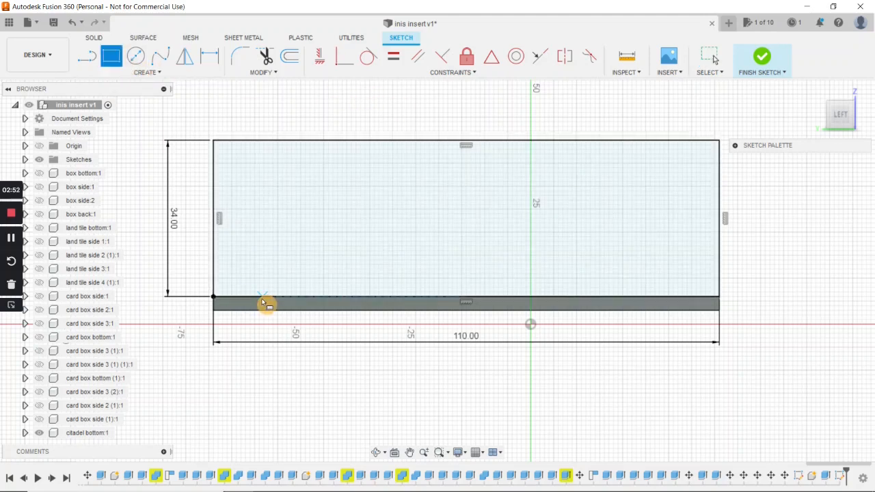
left_click(213, 298)
key("Tab")
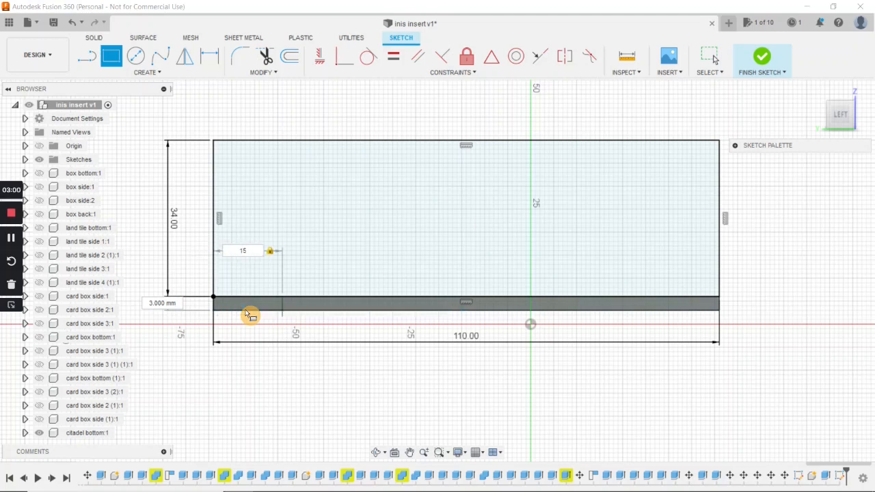
key("Return")
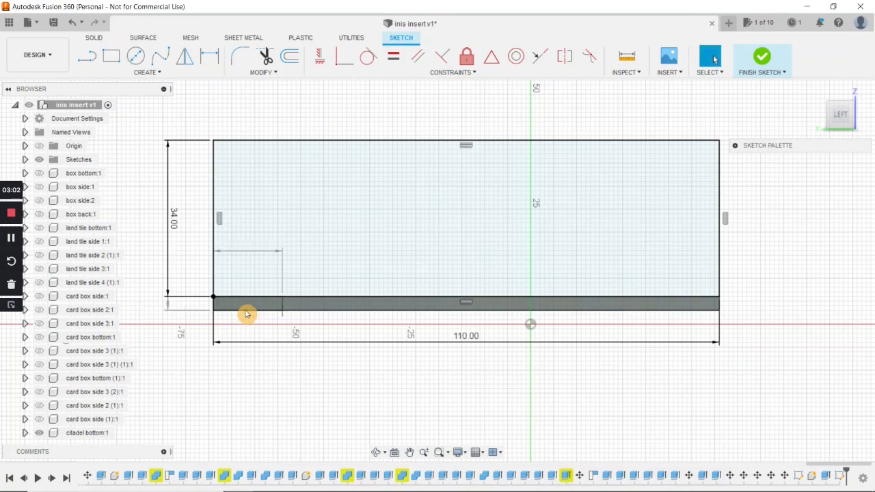
Pattern the tab outline along the panel edge with quantity 4 over a 95 mm extent, and finish the sketch.
left_click(158, 74)
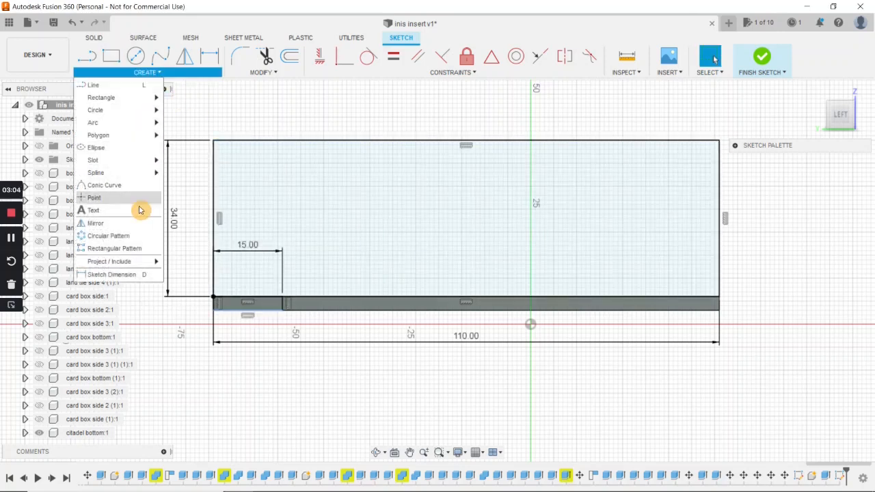
left_click(128, 249)
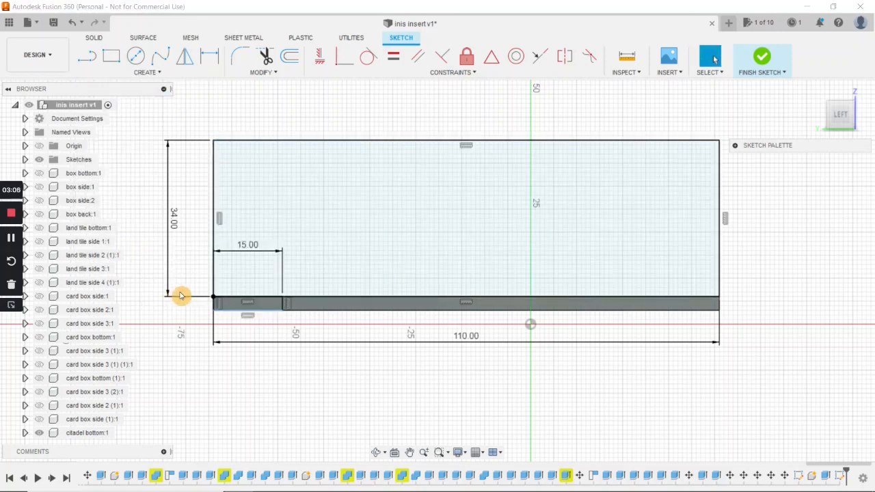
left_click(217, 305)
left_click(280, 306)
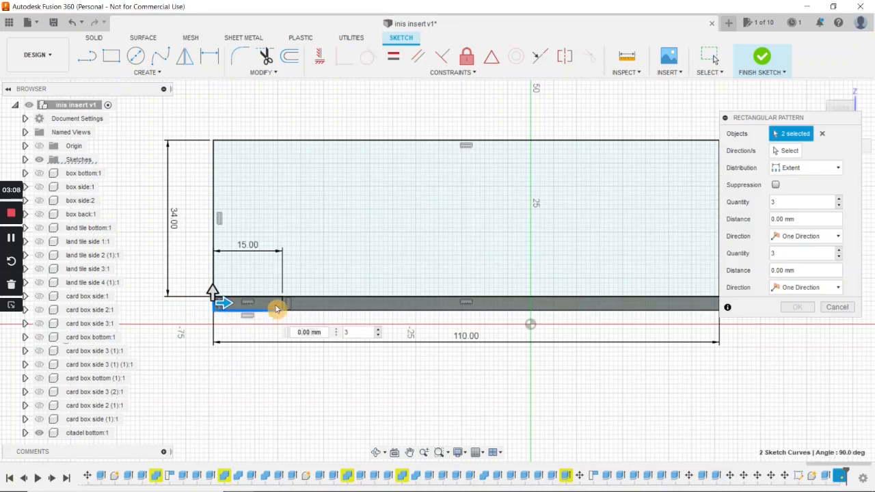
left_click(238, 311)
left_click_drag(219, 302, 690, 309)
middle_click_drag(674, 248, 570, 257)
left_click_drag(582, 313, 556, 312)
left_click(658, 345)
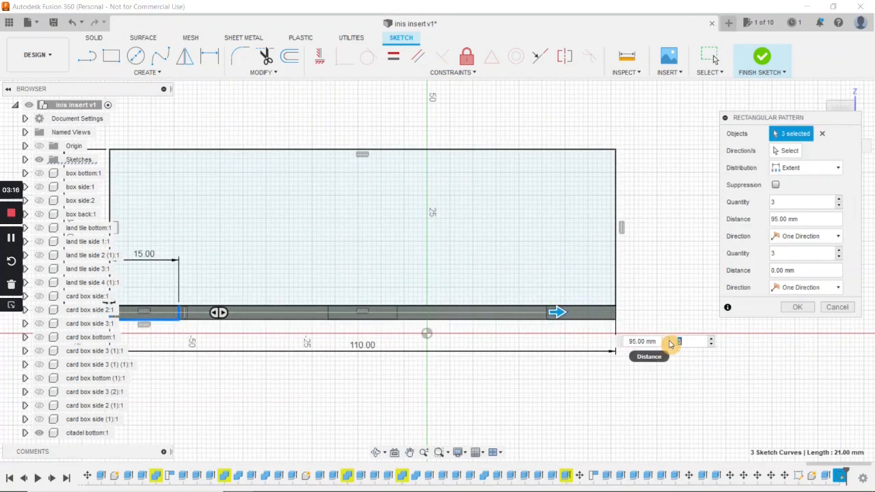
type("4")
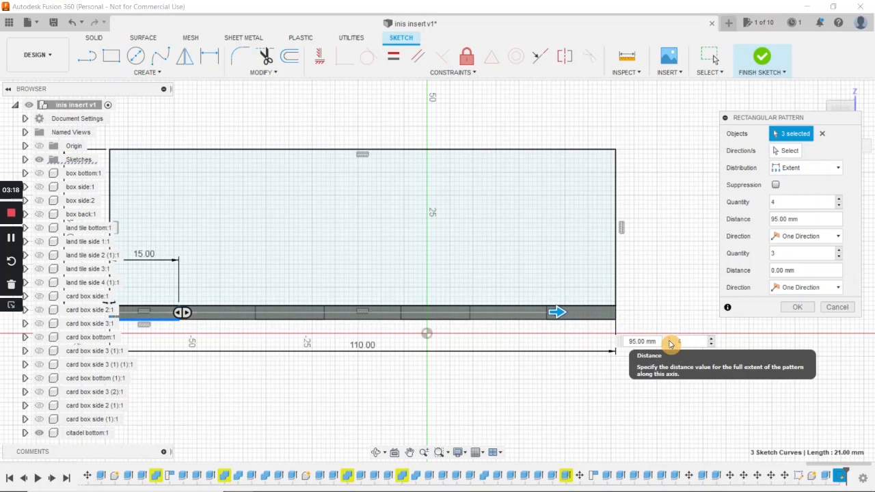
key("Return")
scroll(504, 360, "down", 1)
middle_click_drag(504, 360, 522, 363)
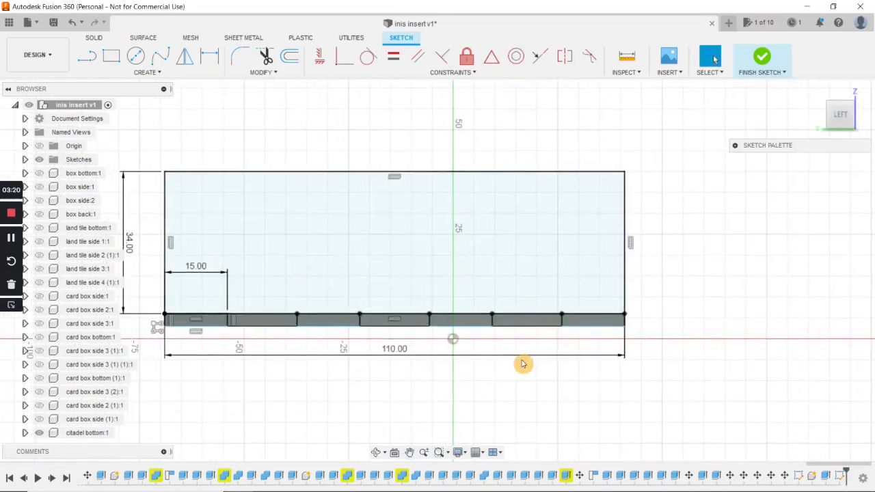
middle_click_drag(565, 246, 608, 278)
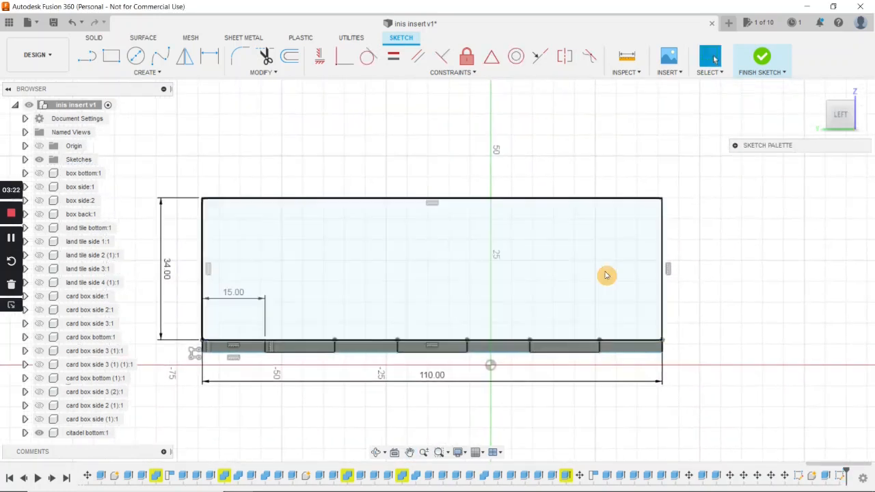
left_click(763, 60)
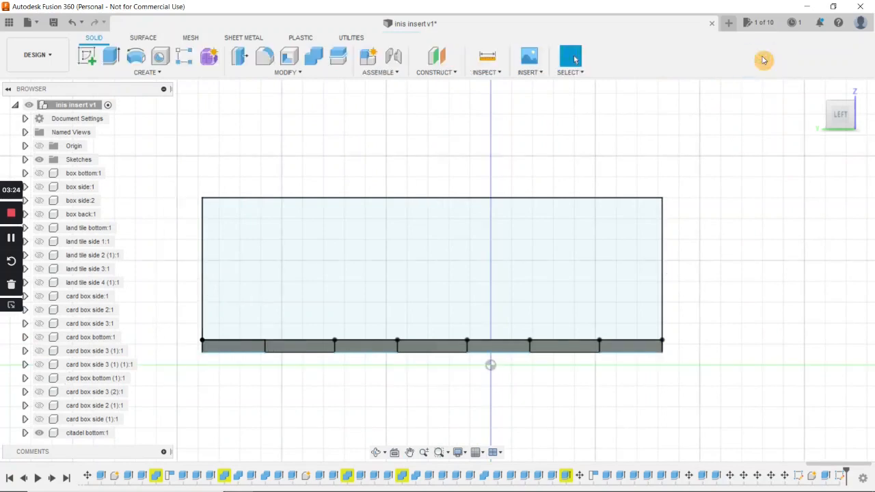
Extrude the large rectangle and the four tab profiles 3 mm inward over the base panel, using two-sided direction, as a new component.
left_click(111, 58)
left_click(333, 250)
left_click(248, 346)
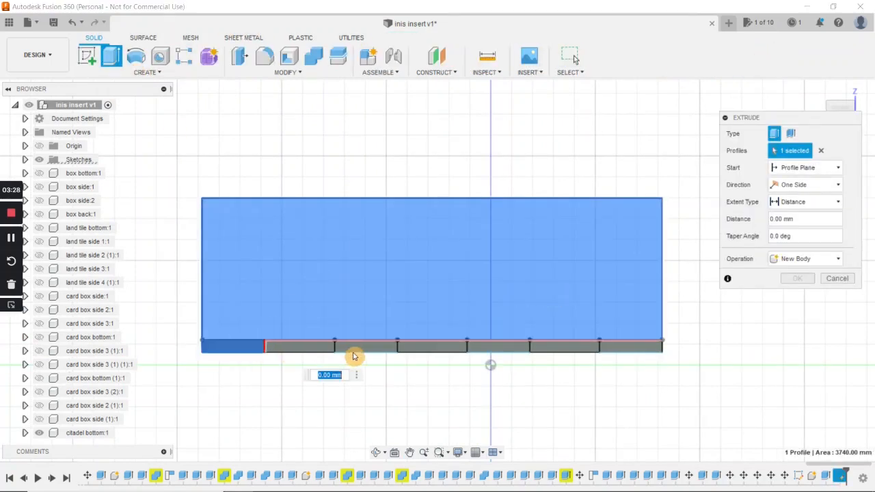
left_click(361, 348)
left_click(509, 348)
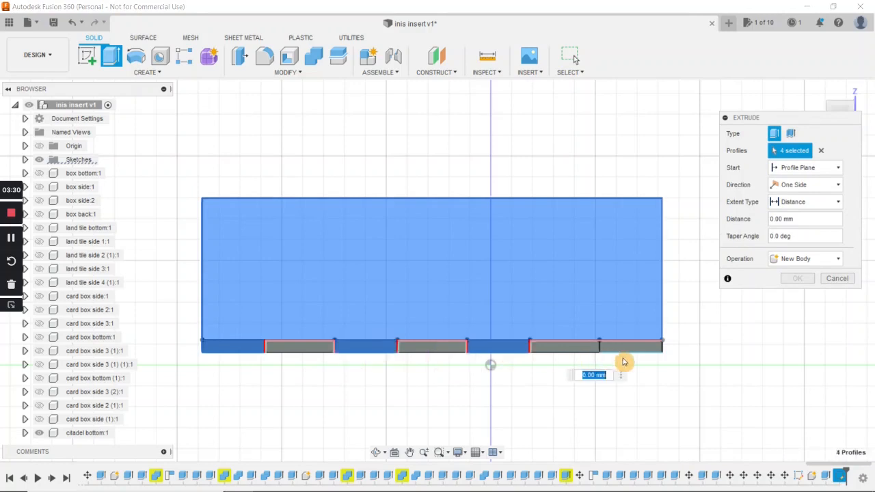
left_click(632, 348)
middle_click_drag(632, 347, 580, 356, "shift")
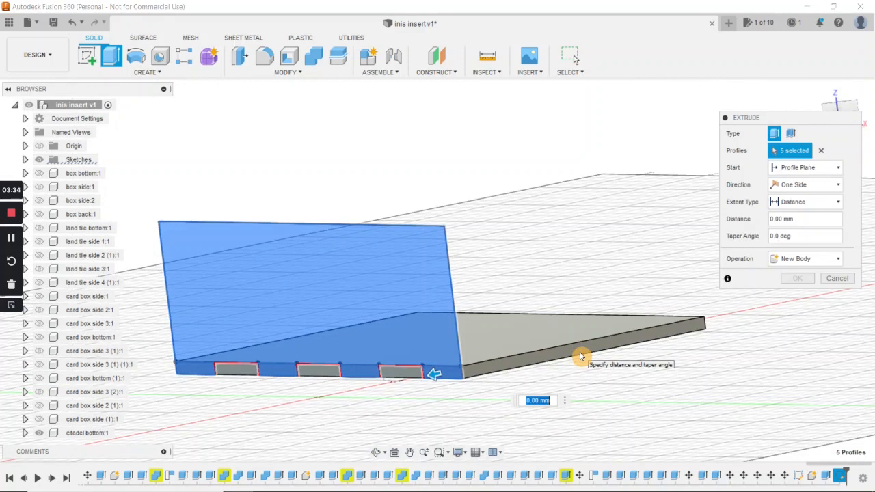
left_click(802, 203)
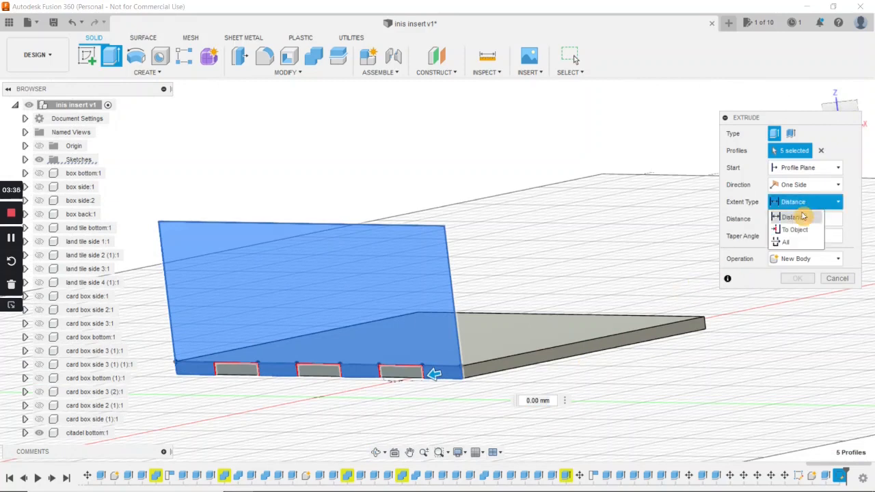
left_click(807, 185)
left_click(803, 213)
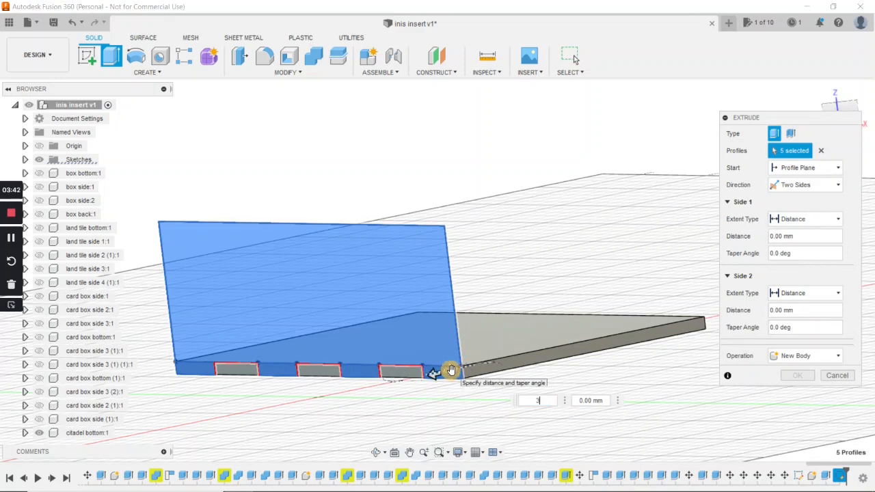
left_click(809, 356)
left_click(807, 419)
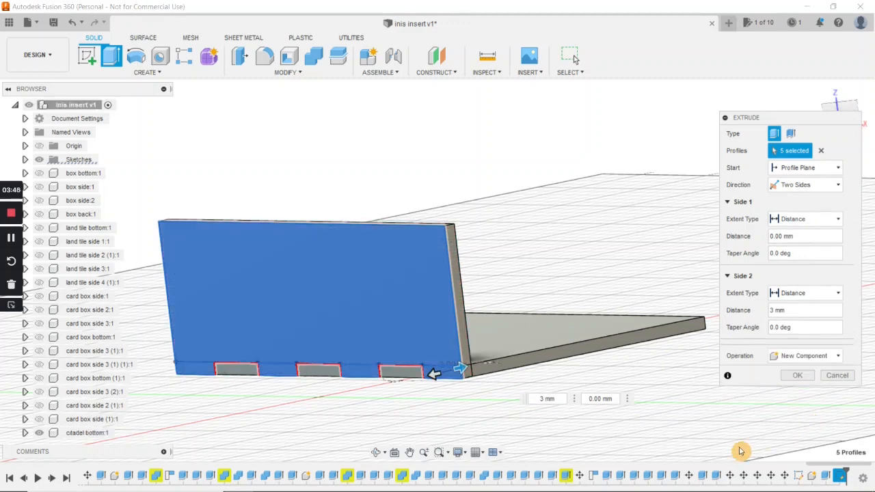
key("Return")
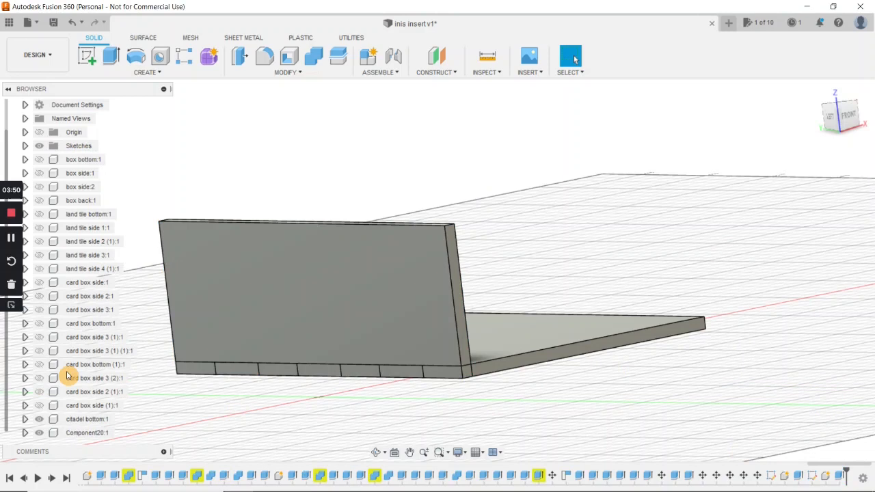
Rename the new component citadel side 1 and cut its shape out of the citadel bottom, keeping the side panel as tool.
right_click(80, 434)
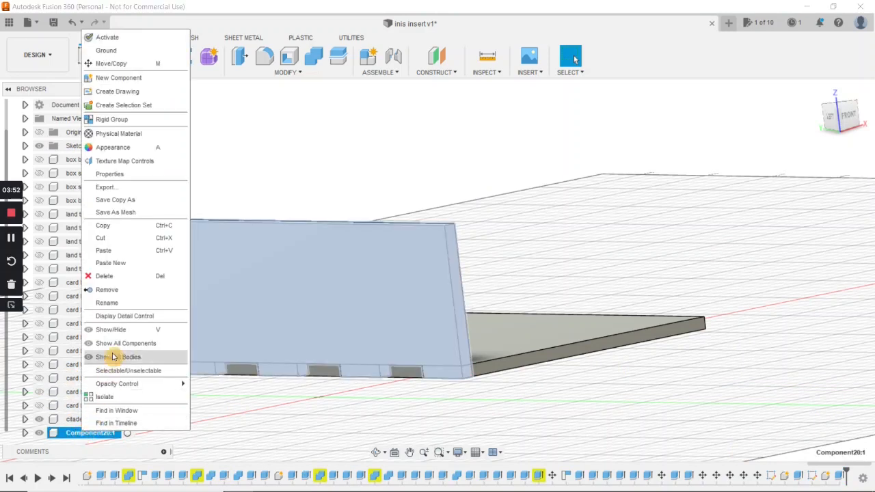
left_click(109, 303)
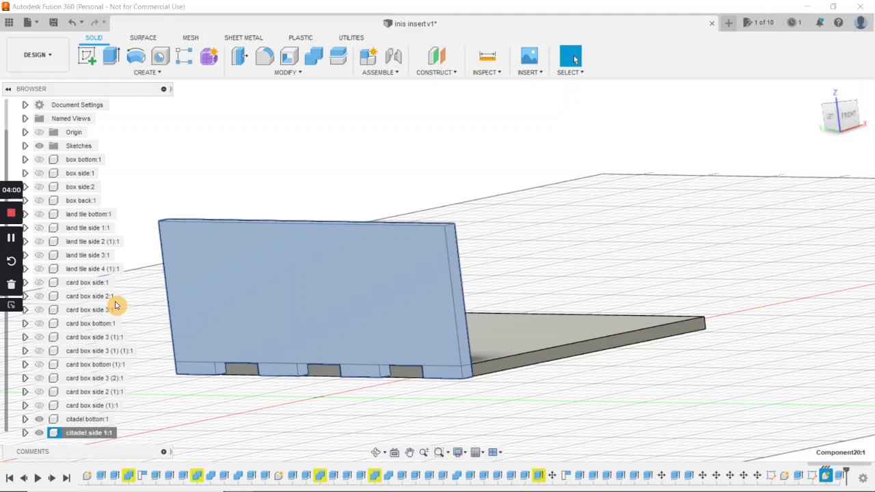
left_click(316, 59)
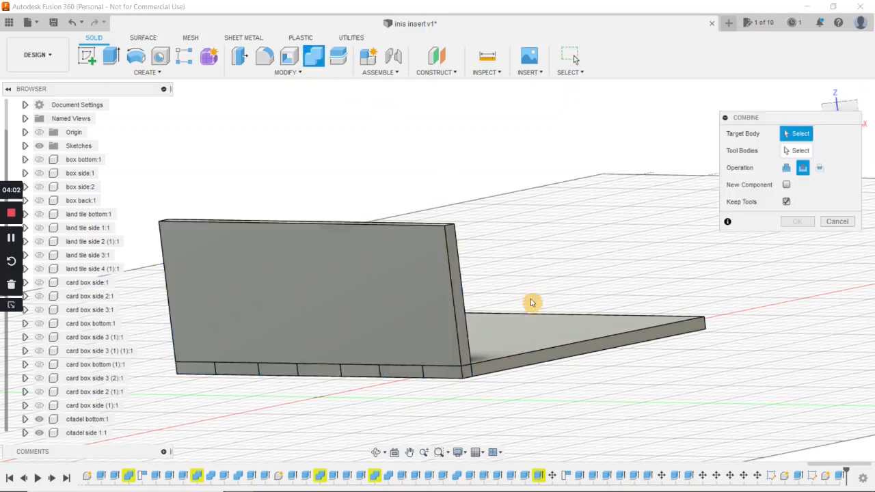
left_click(527, 357)
left_click(412, 301)
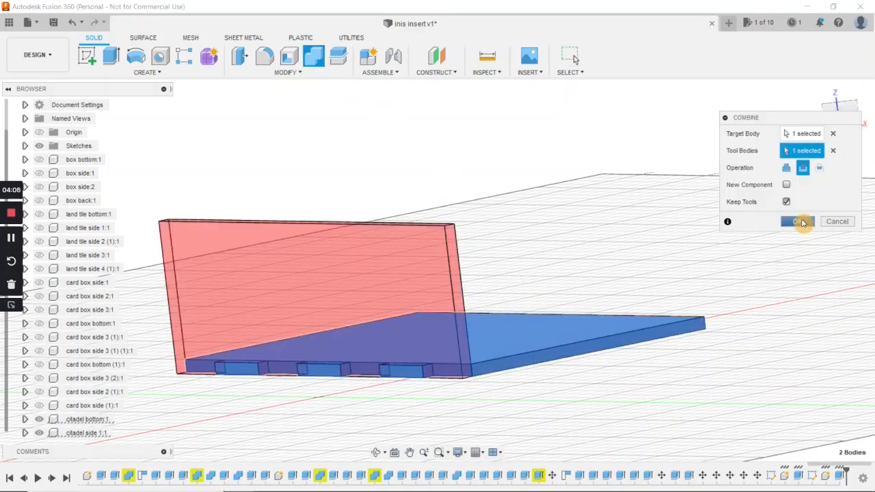
left_click(800, 222)
Copy the citadel side 1 component and paste it into the root assembly as a new independent component.
scroll(591, 272, "down", 5)
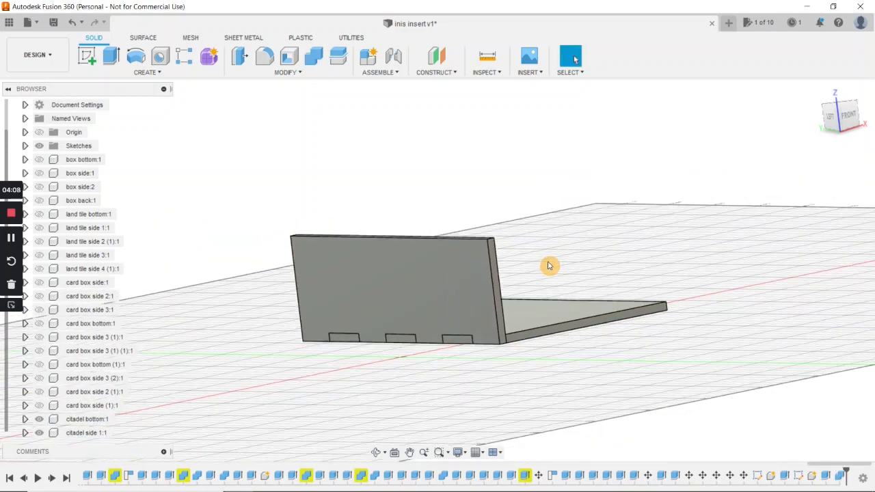
scroll(507, 300, "down", 1)
middle_click_drag(494, 307, 477, 329)
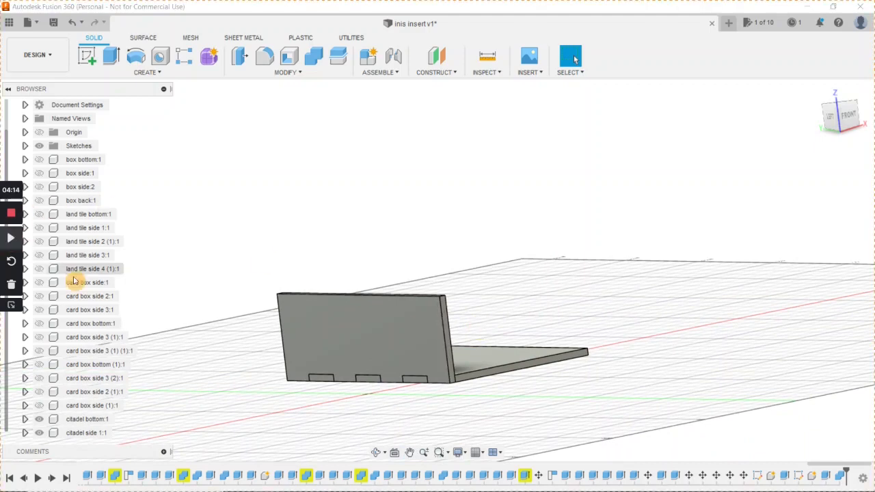
right_click(88, 435)
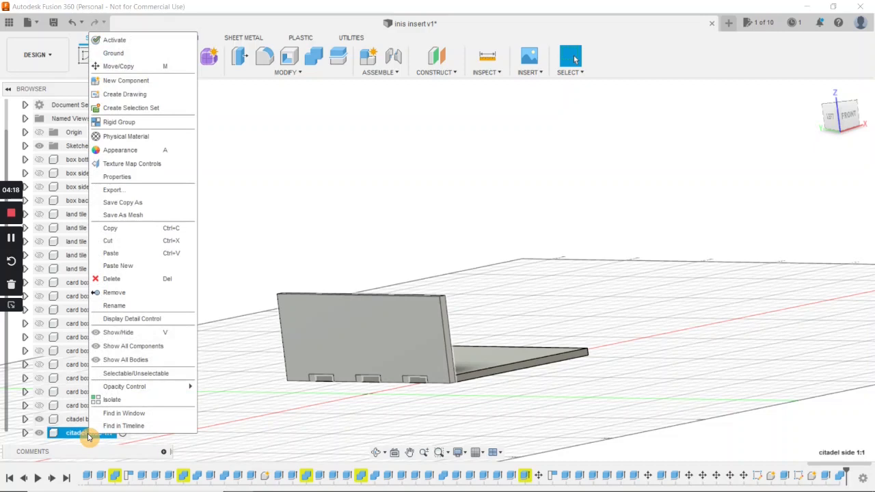
left_click(110, 228)
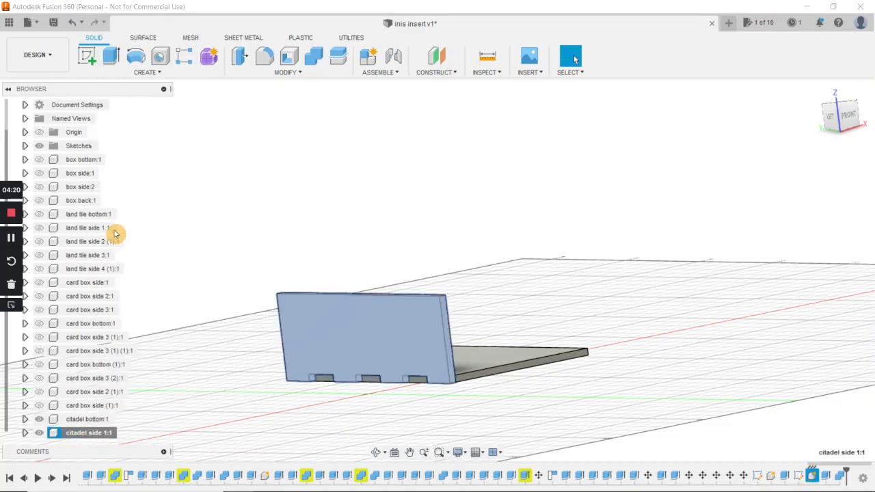
scroll(88, 226, "up", 1)
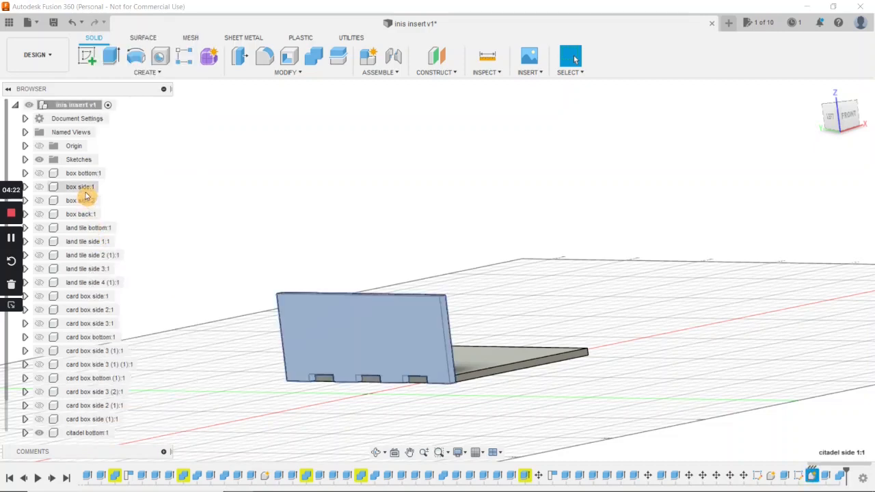
right_click(79, 108)
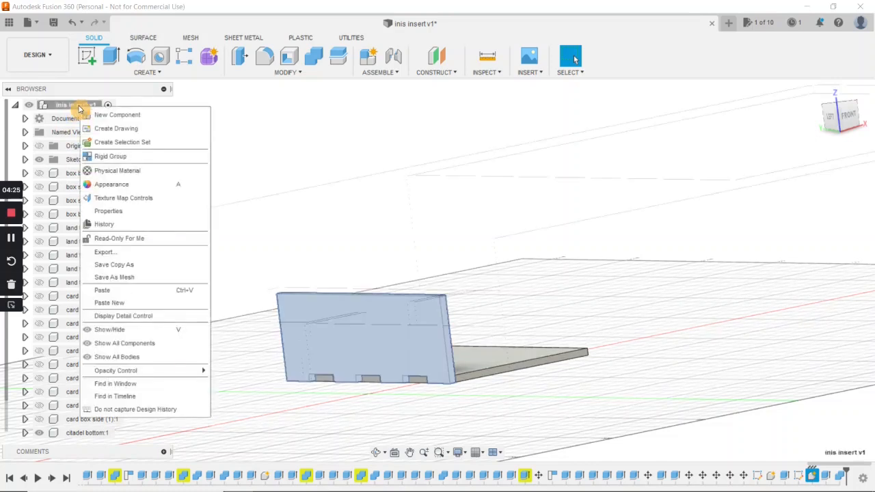
left_click(125, 305)
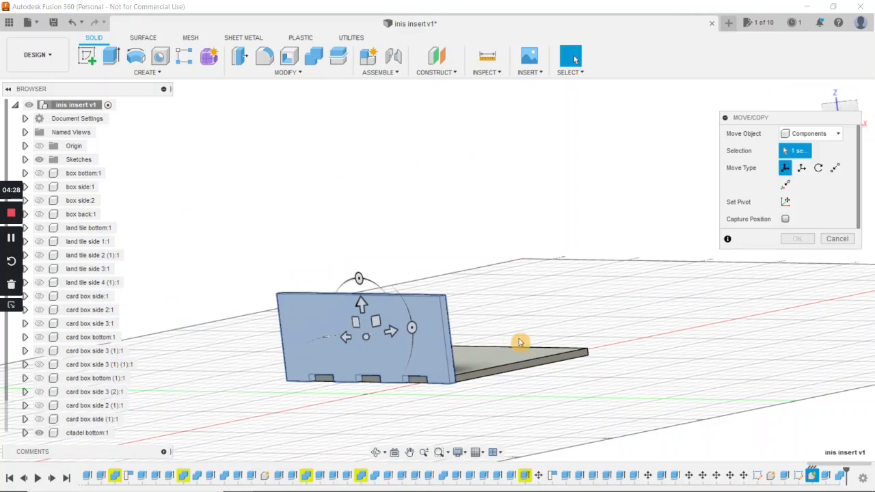
Move the pasted side panel 72 mm in X to the opposite edge of the citadel bottom.
middle_click_drag(527, 342, 431, 361, "shift")
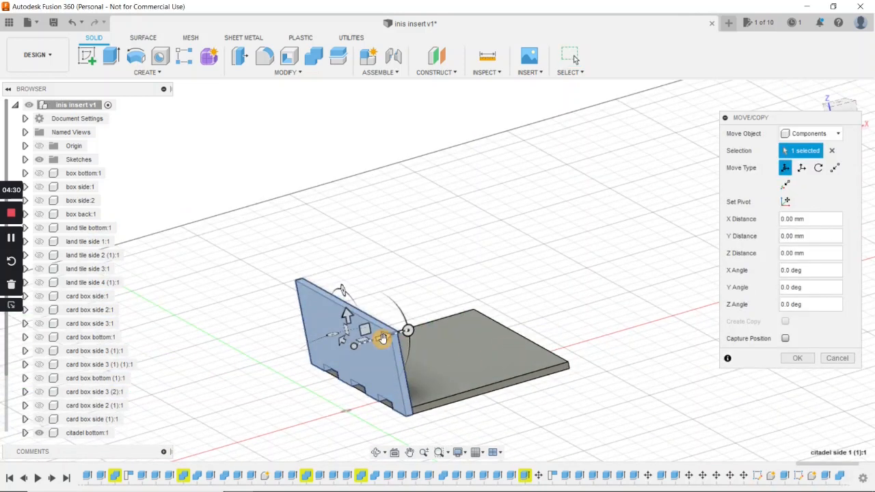
left_click(422, 333)
left_click_drag(422, 333, 604, 398)
middle_click_drag(604, 398, 575, 412, "shift")
scroll(553, 386, "up", 5)
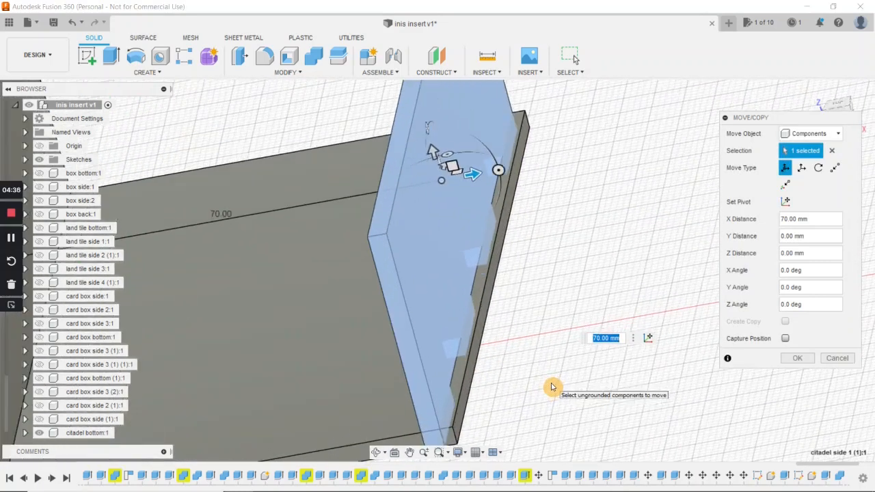
middle_click_drag(532, 387, 532, 438)
left_click_drag(471, 226, 485, 228)
middle_click_drag(508, 371, 559, 312)
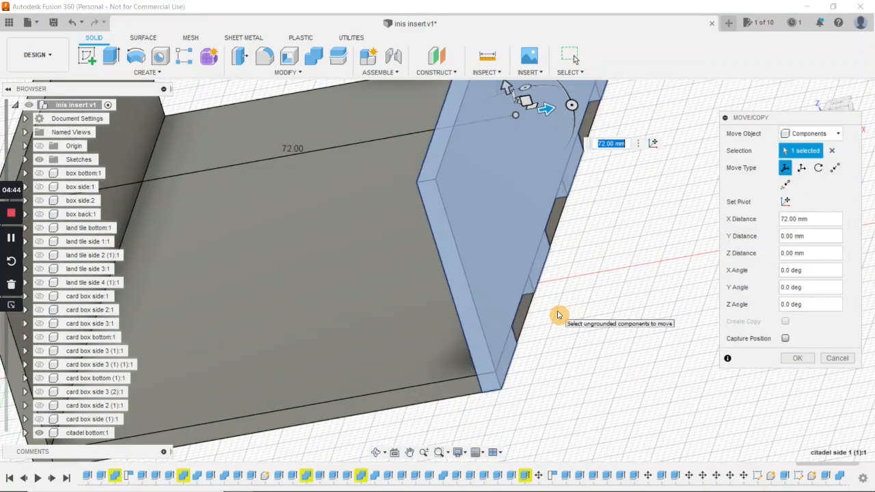
key("Return")
Capture the copied panel's position and cut its shape out of the citadel bottom, keeping the panel as tool.
scroll(559, 313, "down", 5)
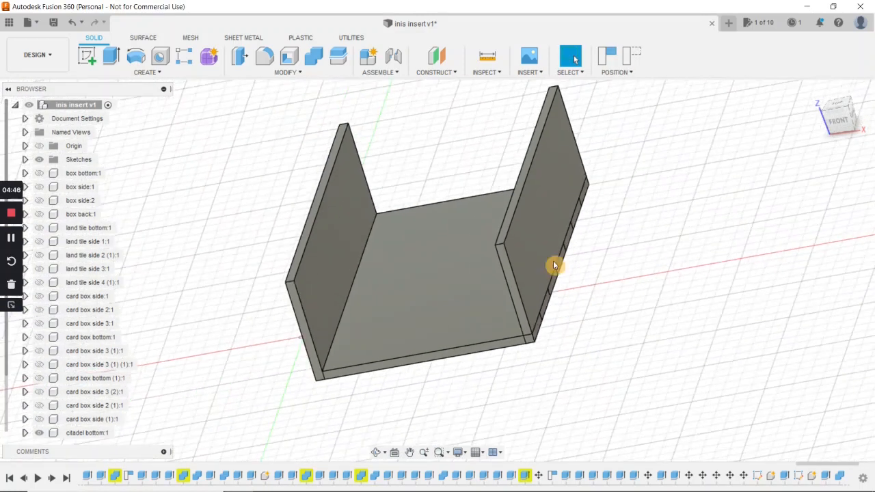
left_click(315, 62)
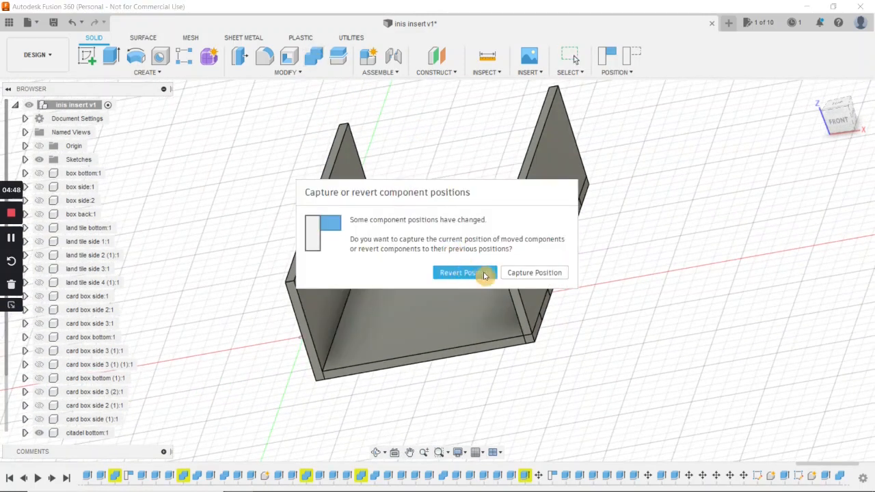
left_click(523, 272)
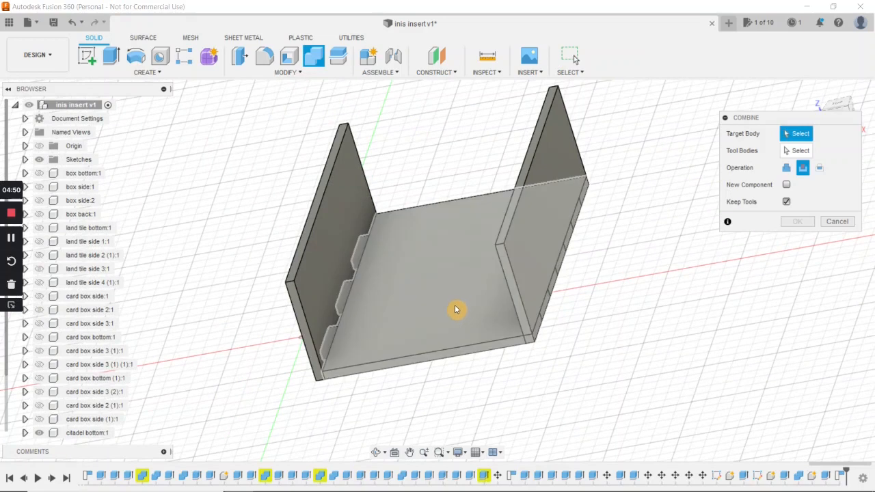
left_click(462, 302)
left_click(536, 242)
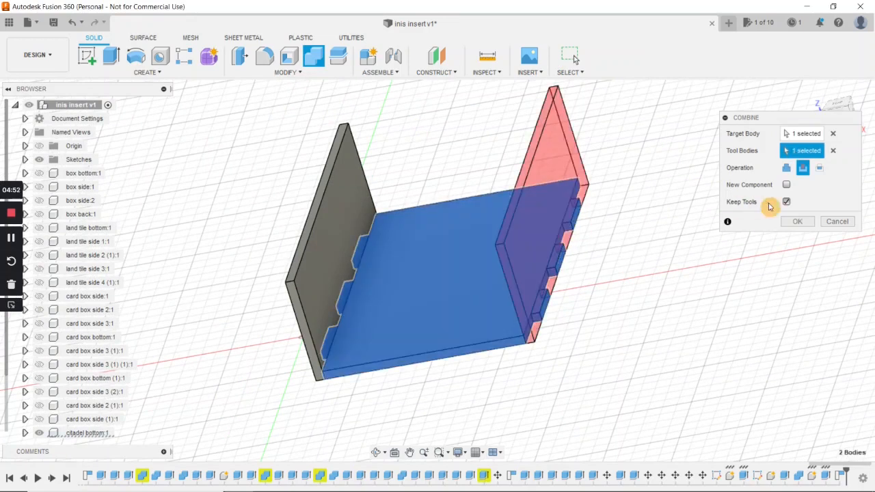
left_click(796, 221)
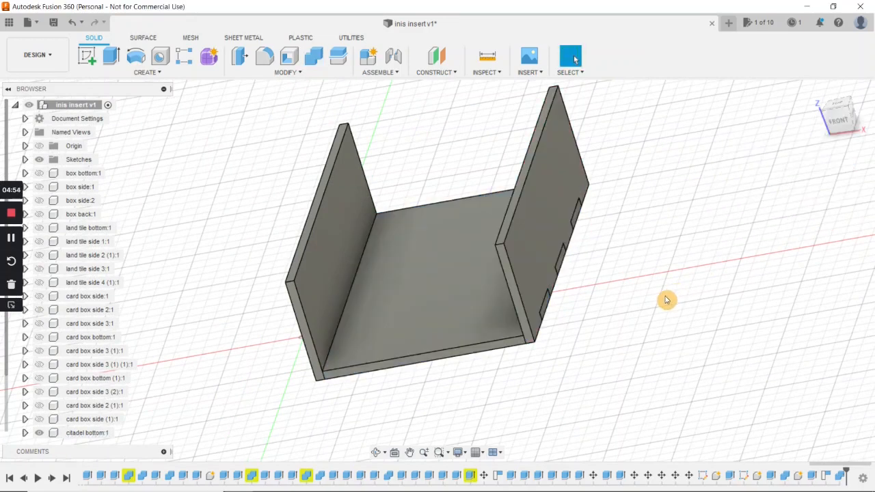
Sketch a rectangle on the base's front face, filling the opening from the base's upper edge to the tops of both side panels.
left_click(89, 60)
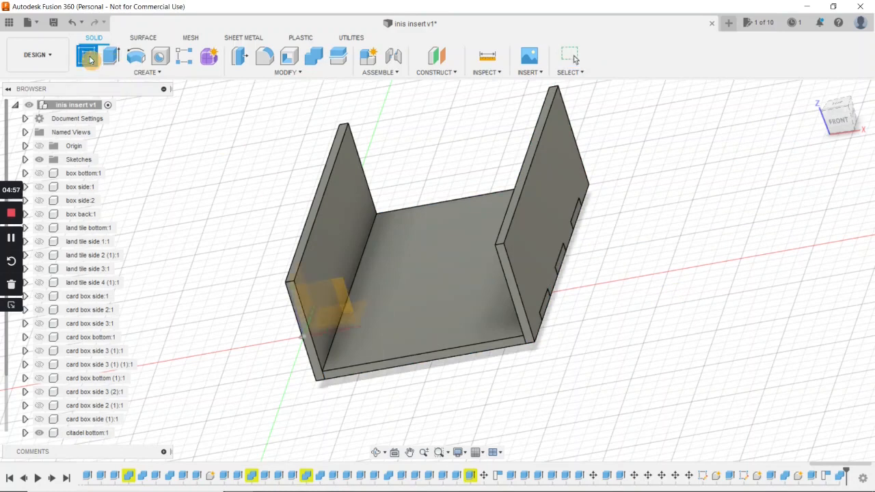
left_click(361, 370)
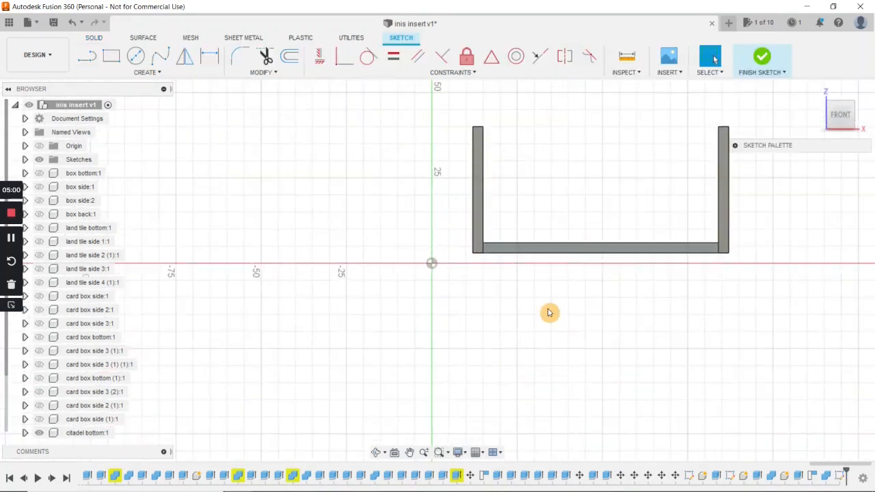
middle_click_drag(418, 403, 326, 423)
scroll(357, 406, "up", 2)
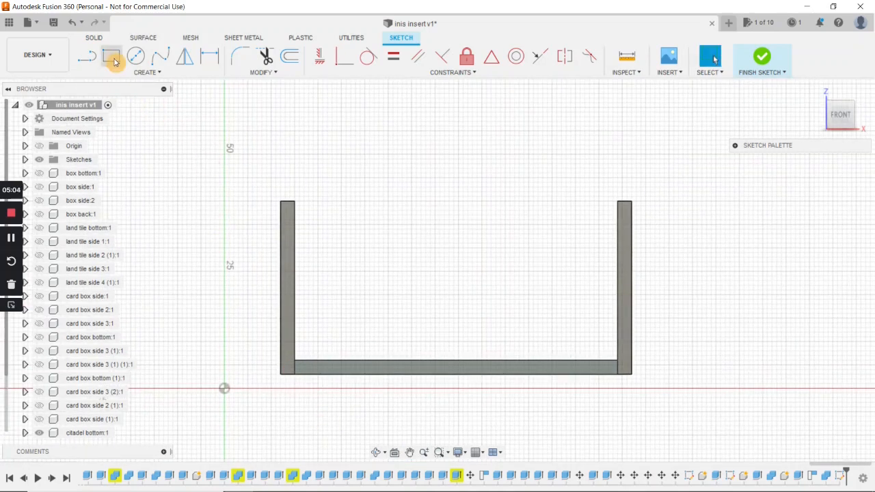
left_click(110, 59)
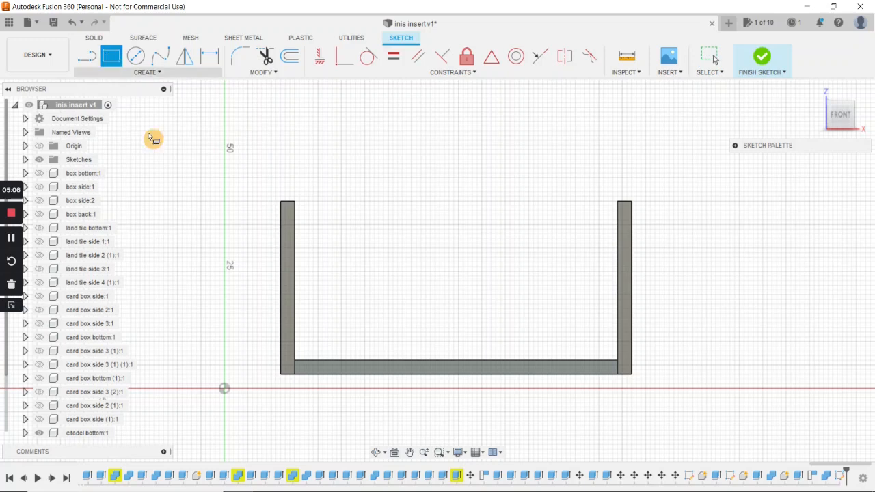
left_click(295, 360)
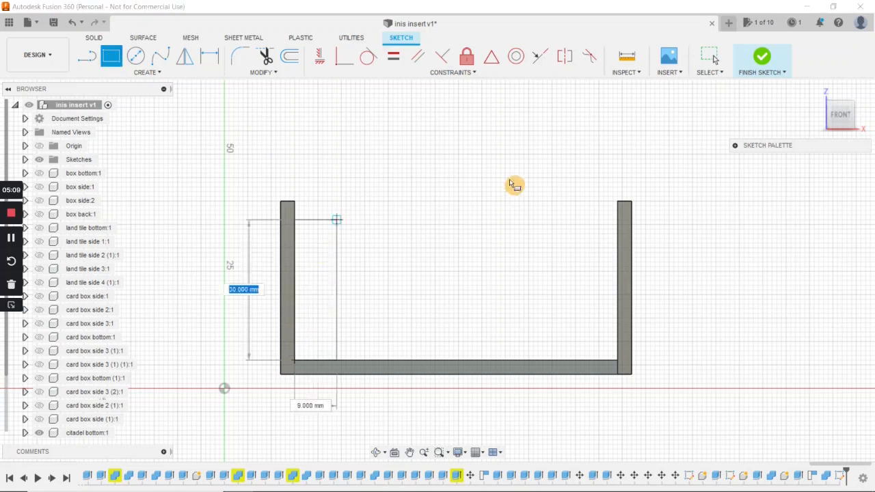
left_click(619, 203)
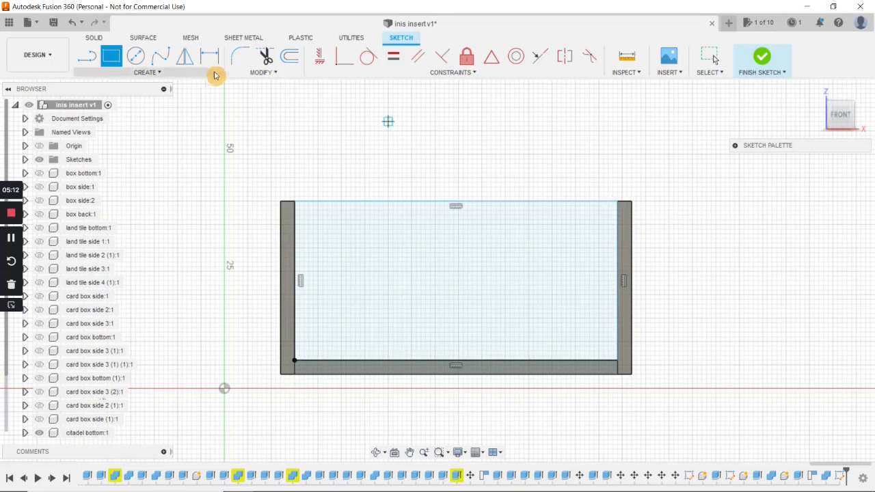
Sketch a tab rectangle 3 mm wide and 10 mm high across the left side panel's end, starting at the large rectangle's upper-left corner.
left_click(295, 201)
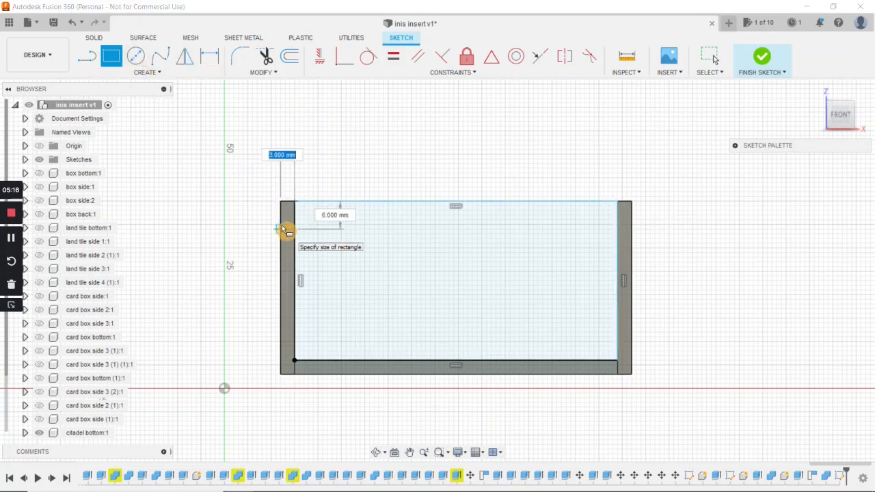
key("Tab")
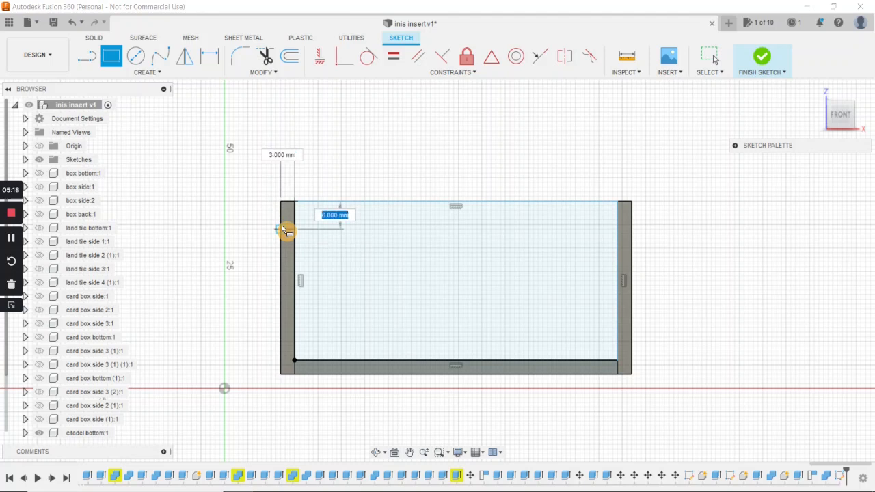
type("10")
key("Return")
key("Escape")
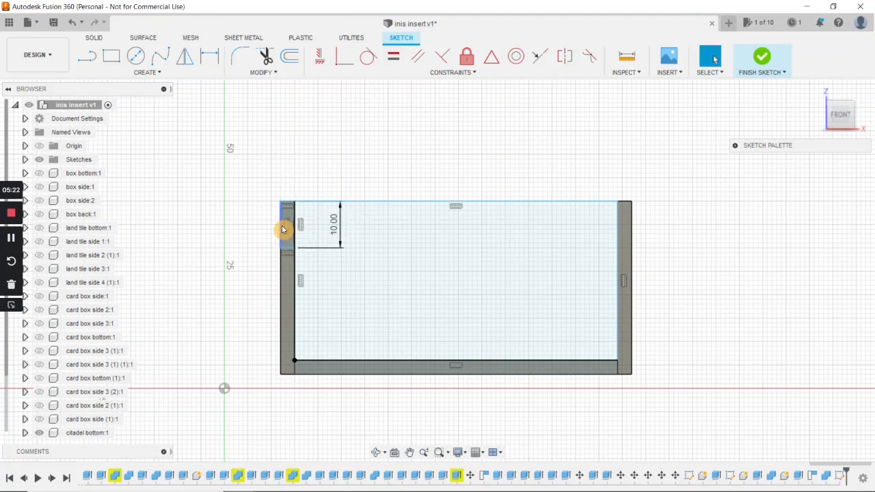
Try a height of 5 mm for the tab rectangle on the left side panel.
double_click(335, 229)
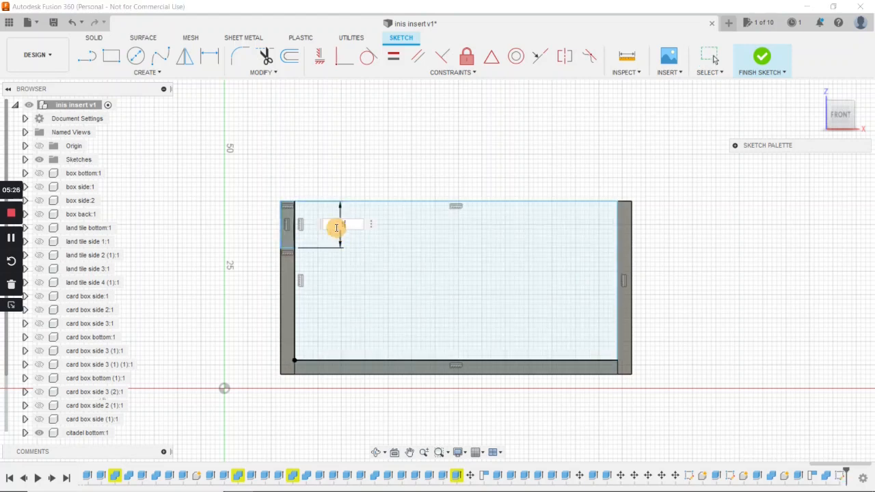
type("5")
key("Return")
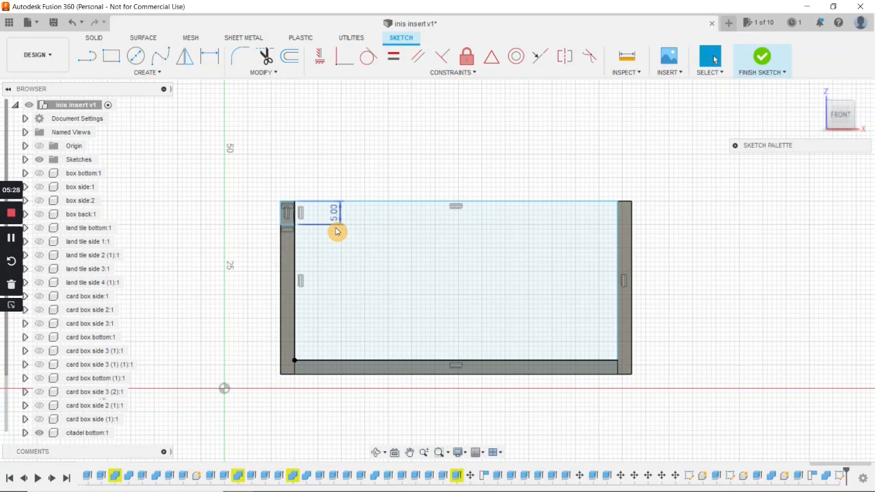
Set the tab rectangle's height to 8 mm.
double_click(335, 216)
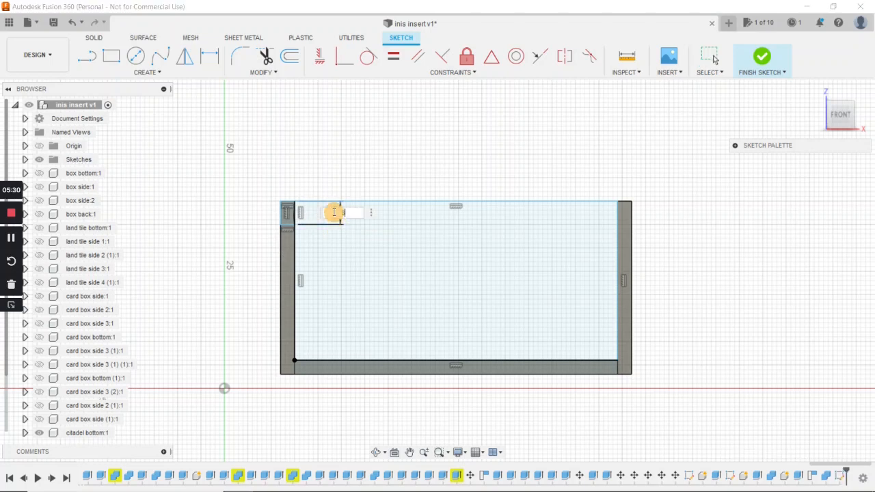
type("8")
key("Return")
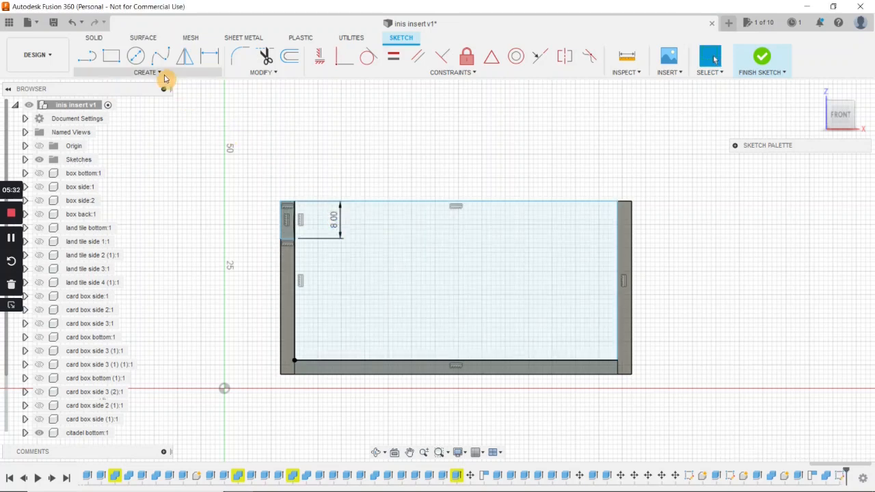
Pattern the tab rectangle's outline down the left side panel with a rectangular pattern of 3 instances over a -26 mm extent.
left_click(164, 74)
left_click(115, 248)
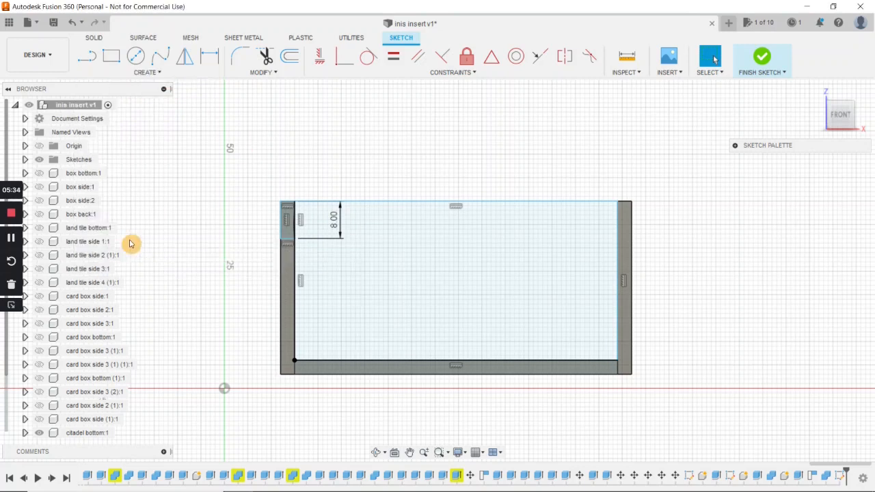
left_click(288, 207)
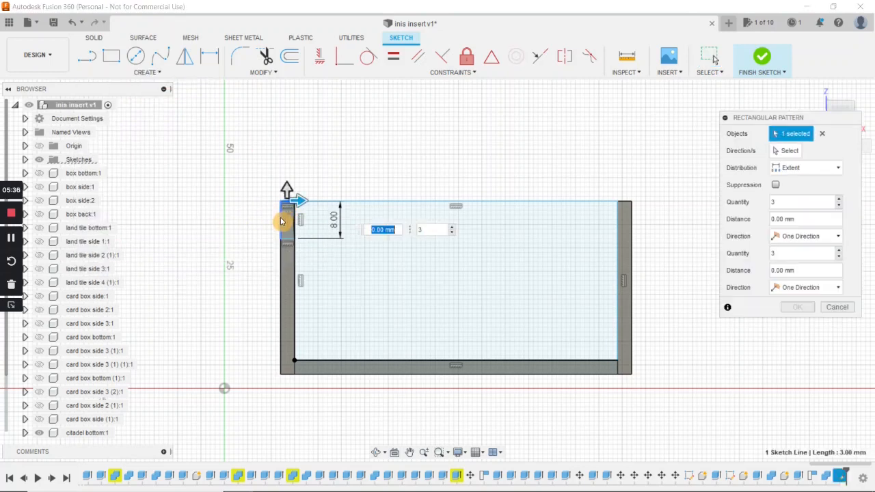
left_click(285, 239)
left_click(288, 239)
left_click_drag(287, 192, 285, 313)
scroll(286, 312, "up", 4)
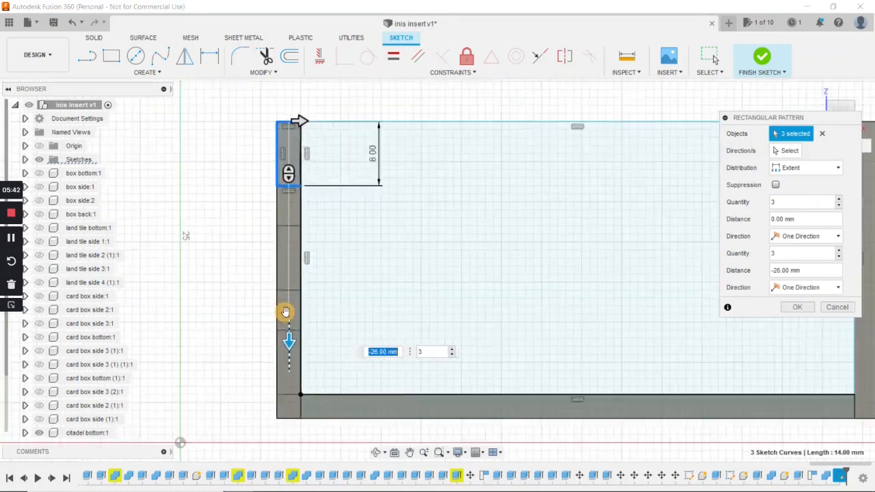
scroll(286, 312, "down", 3)
key("Tab")
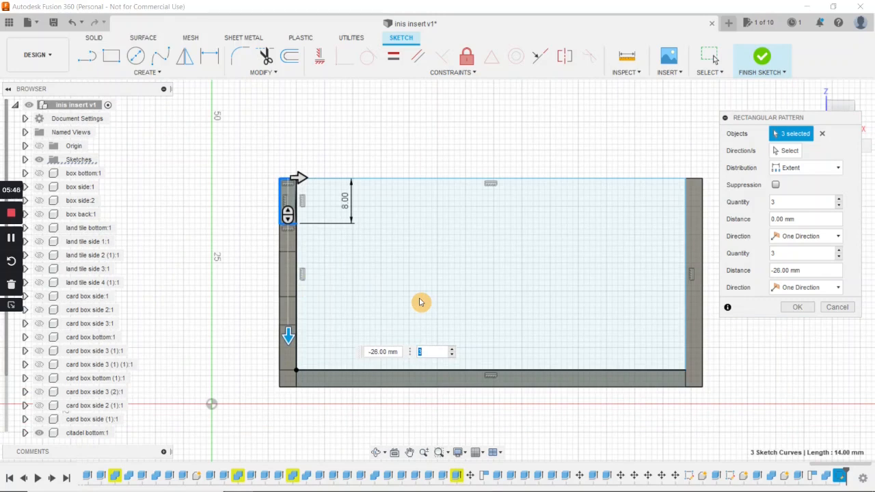
key("Return")
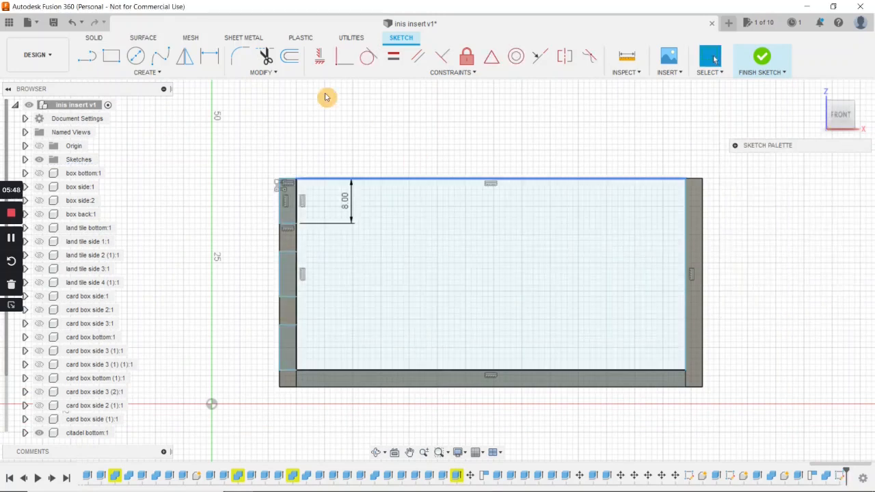
Draw a short vertical line downward from the midpoint of the large rectangle's upper edge as a mirror line.
left_click(86, 57)
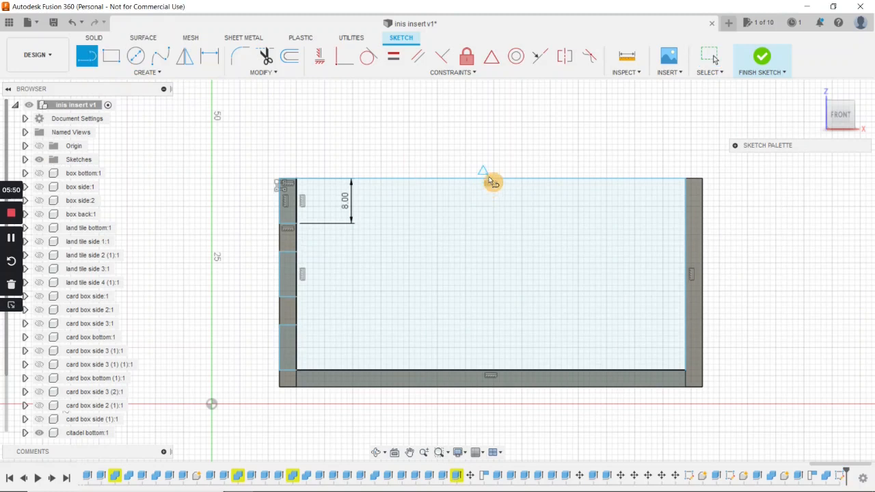
left_click(491, 179)
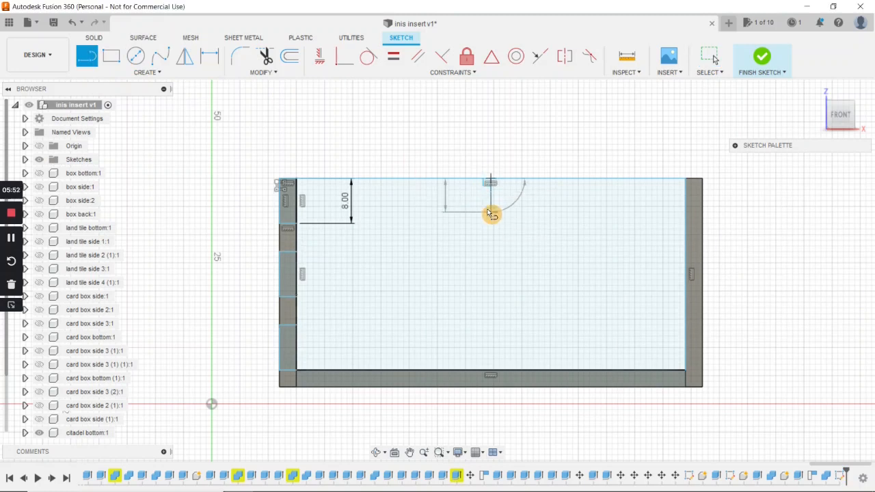
key("Escape")
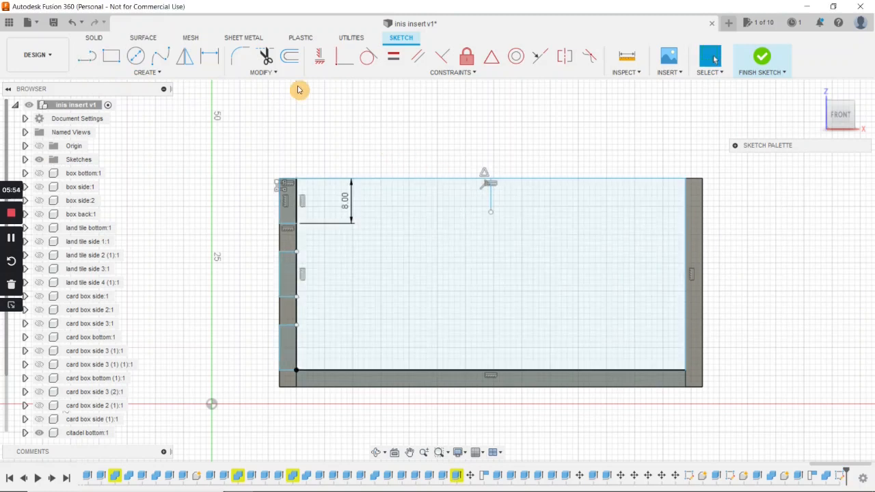
Mirror the outlines of all three left tabs across the short vertical centre line onto the right side panel.
left_click(186, 56)
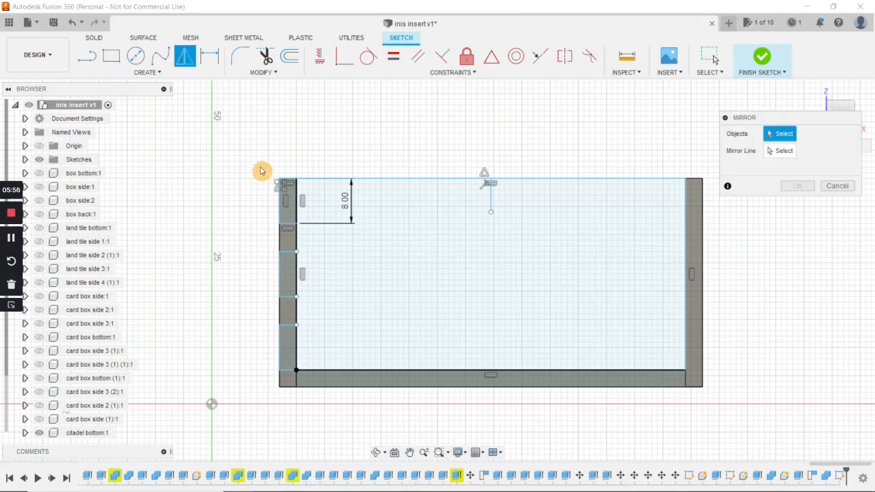
mouse_move(261, 167)
left_mouse_down()
mouse_move(303, 289)
mouse_move(293, 397)
left_mouse_up()
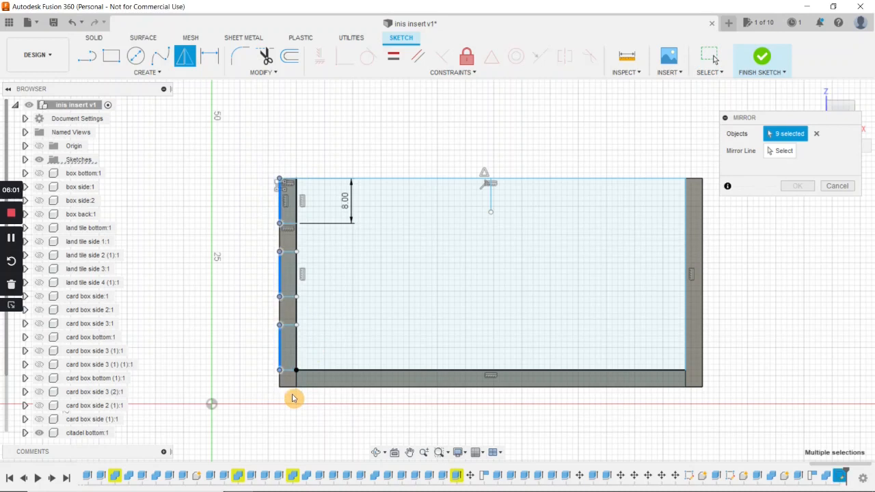
left_click(290, 184)
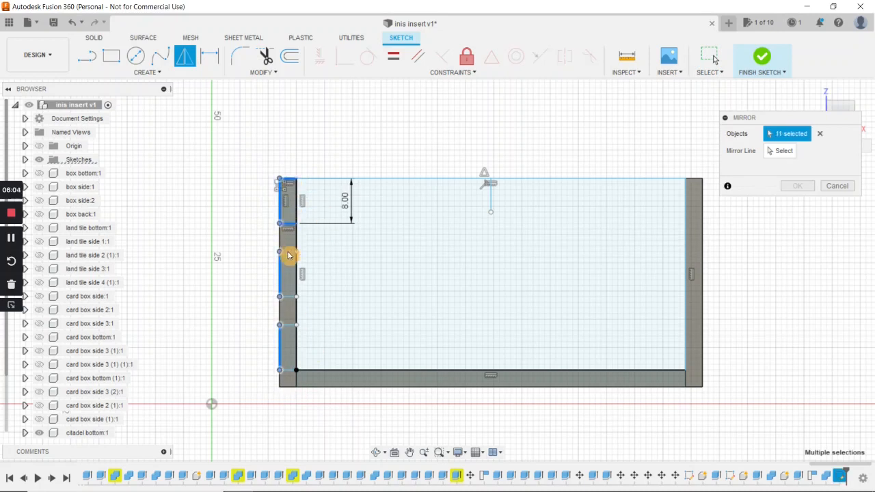
left_click(287, 298)
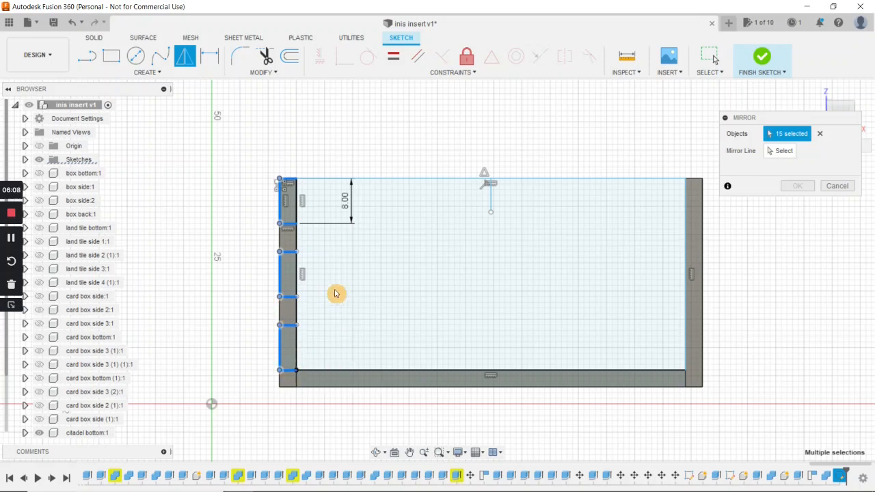
left_click(791, 153)
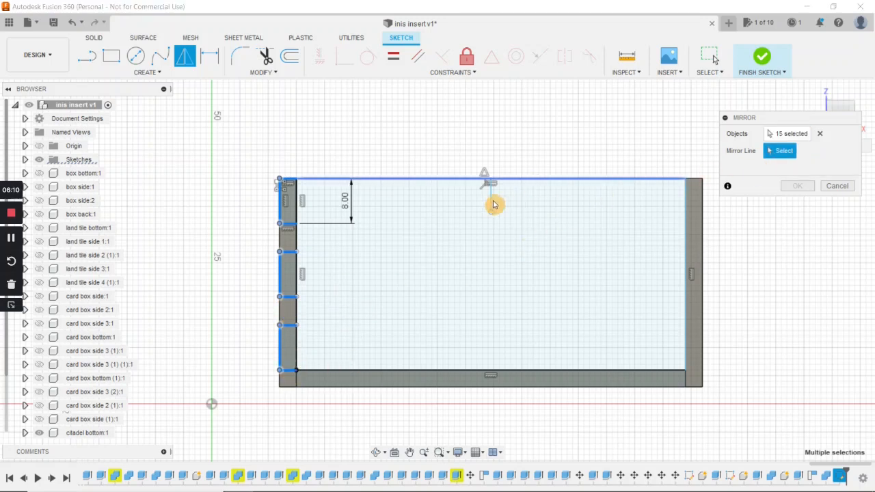
left_click(491, 202)
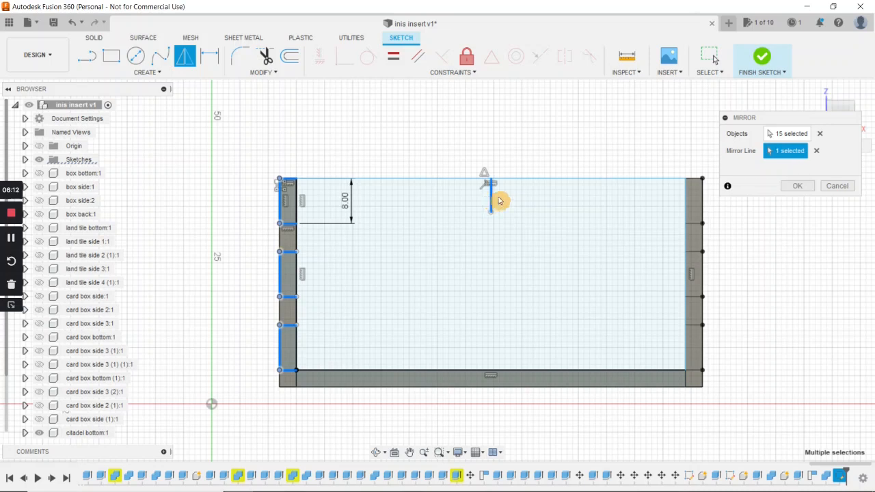
Confirm the mirrored side-tab lines and sketch an 8 mm by 3 mm rectangle below the inner area's lower-left corner, within the bottom edge.
left_click(792, 186)
left_click(112, 56)
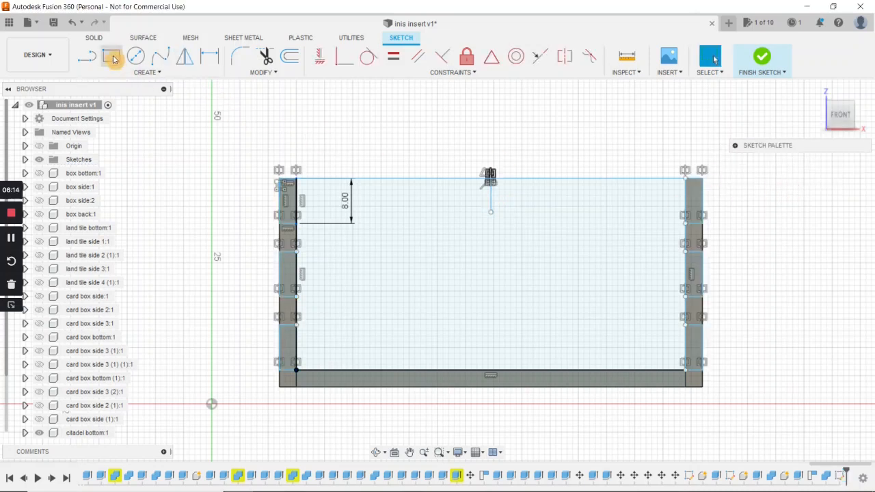
left_click(297, 372)
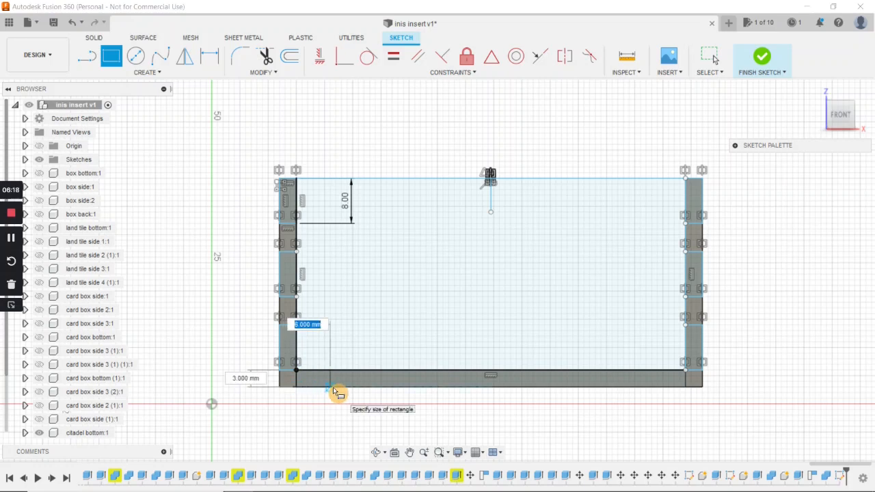
type("8")
key("Tab")
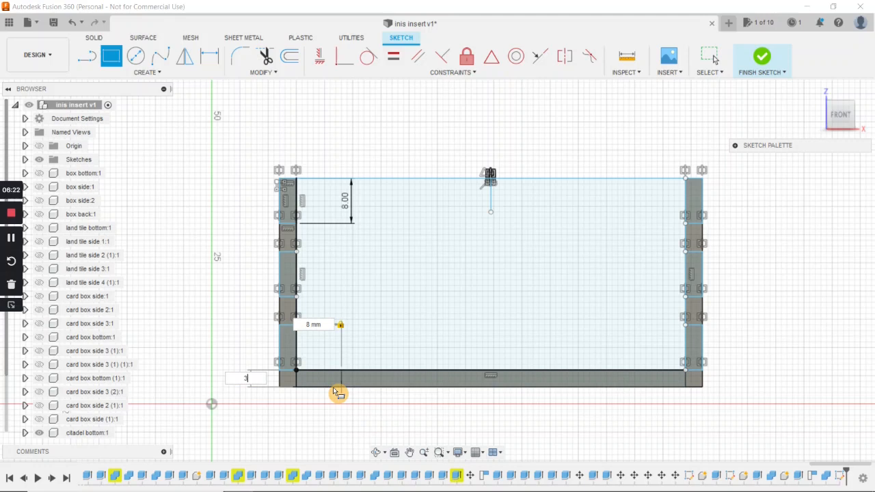
key("Return")
key("Escape")
Create a rectangular pattern of the small rectangle's lines along the bottom edge with quantity 4 over a 61 mm extent.
left_click(159, 73)
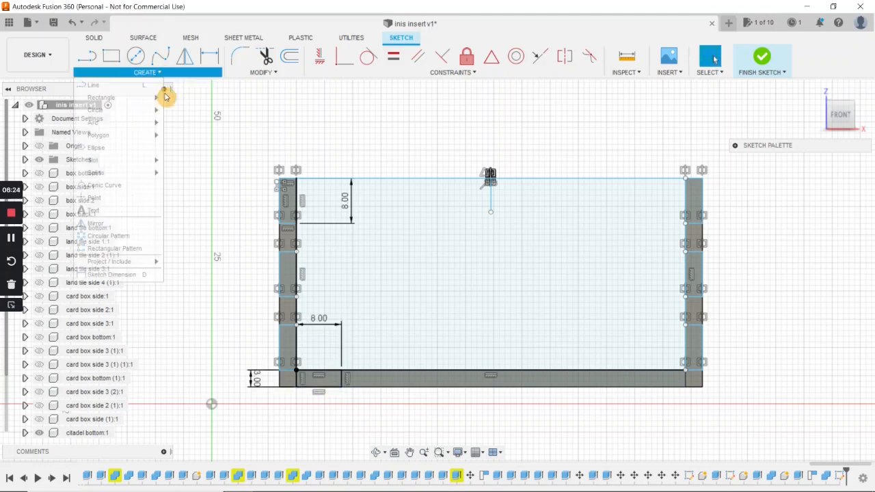
left_click(127, 250)
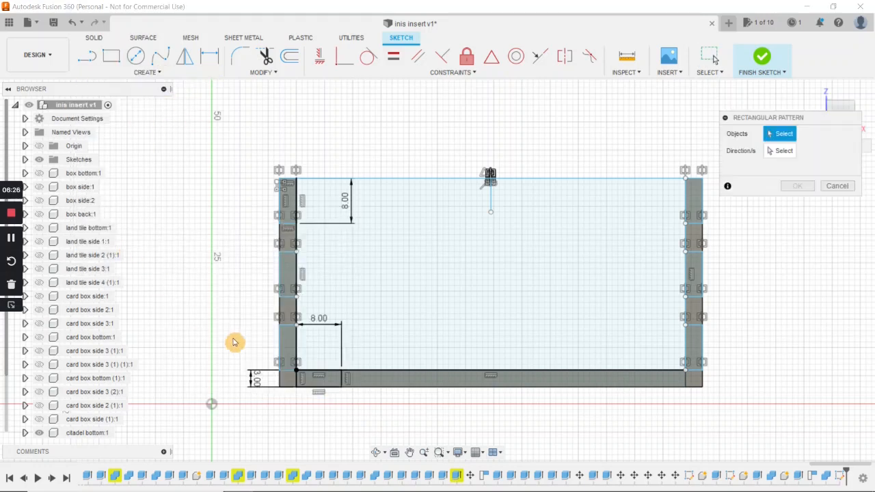
left_click(296, 381)
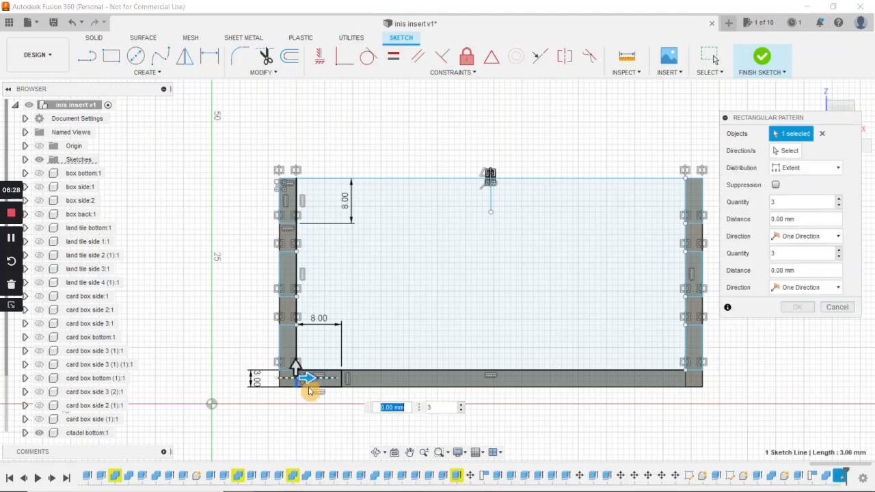
left_click(340, 386)
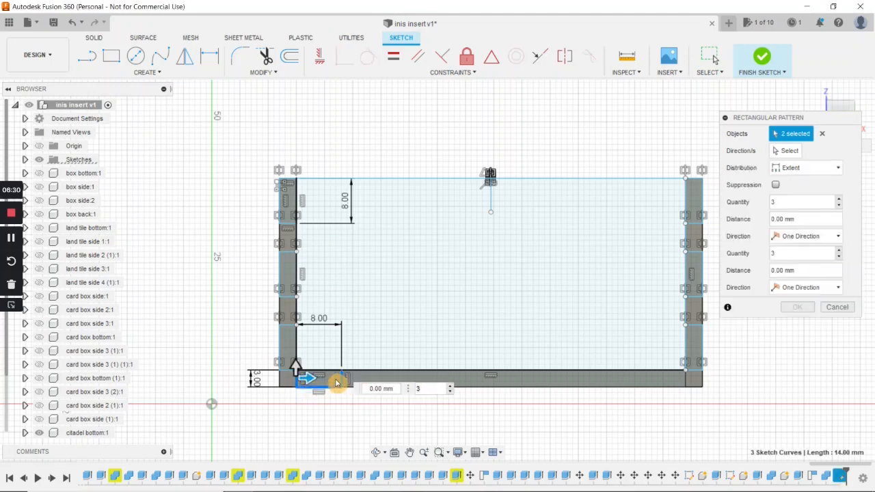
left_click(348, 375)
left_click_drag(348, 375, 656, 391)
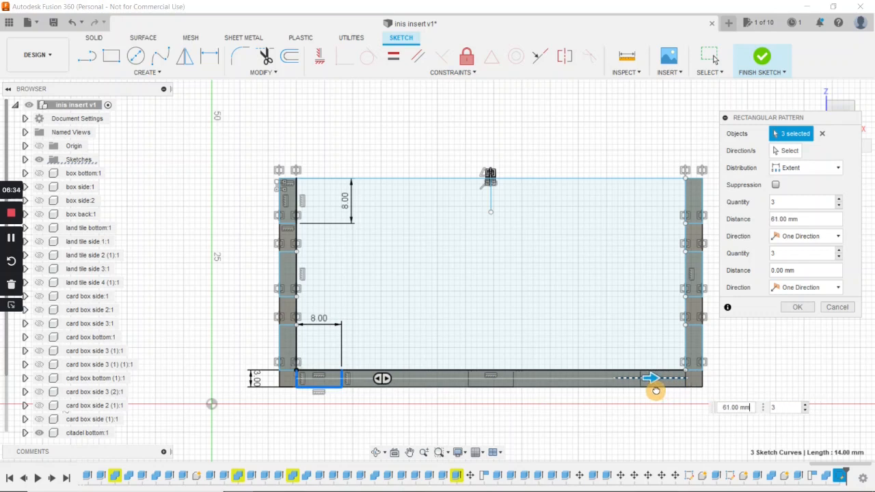
key("Tab")
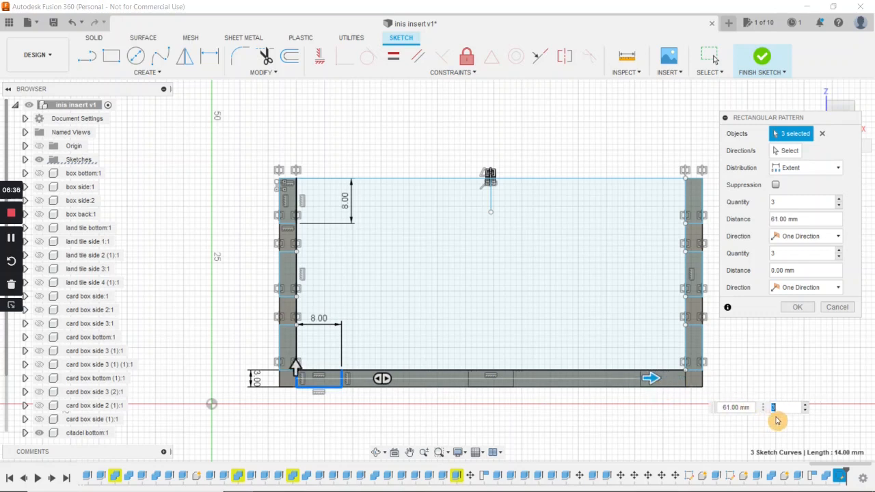
type("4")
key("Return")
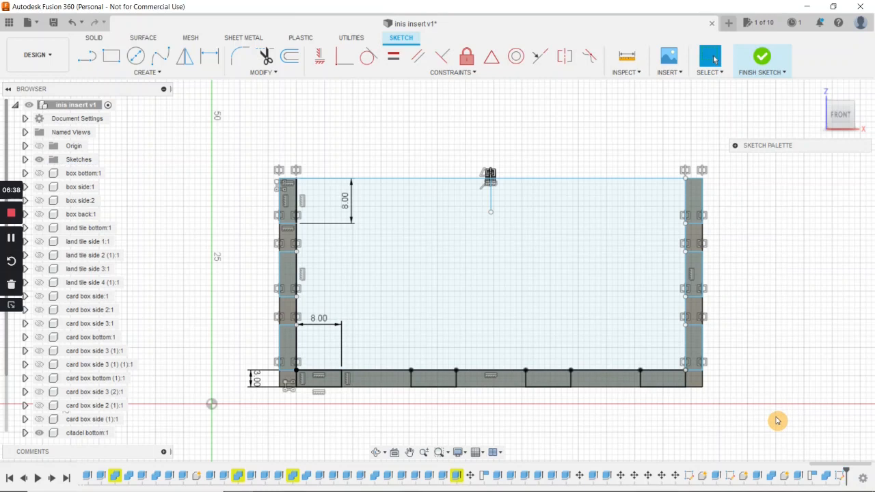
Finish the sketch and select the large front area plus all side and bottom tab rectangles as Extrude profiles.
left_click(758, 60)
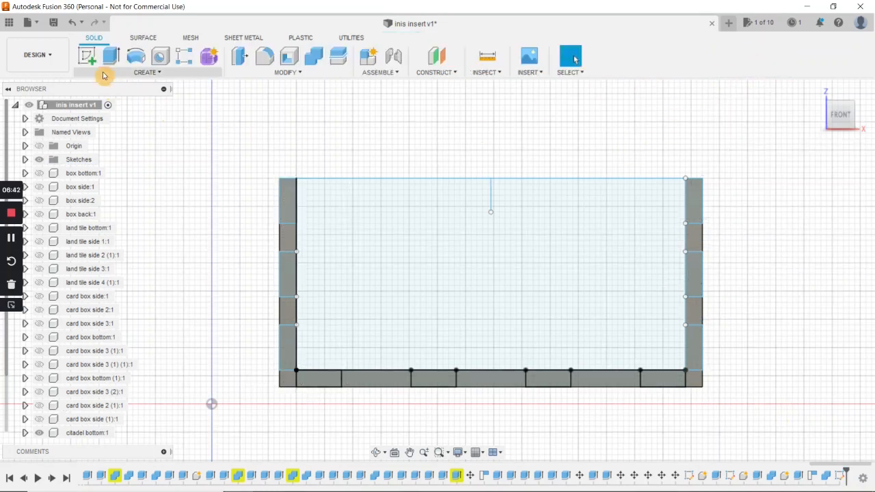
left_click(111, 57)
left_click(336, 231)
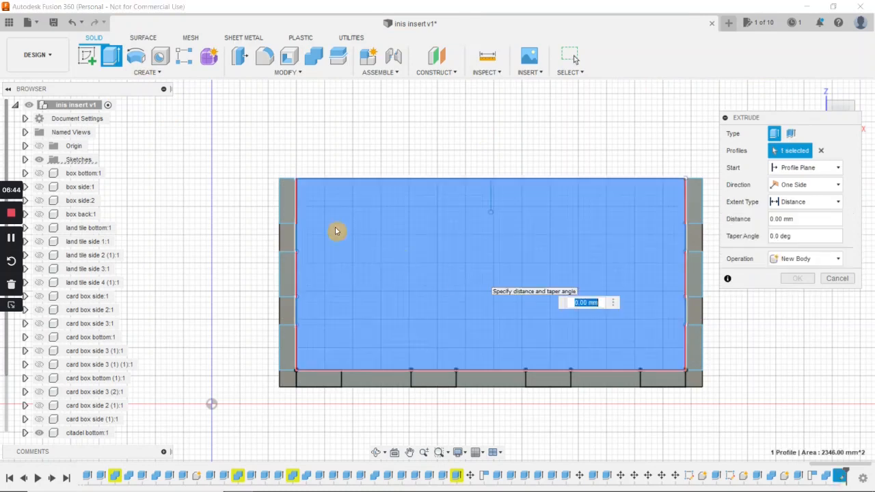
left_click(283, 193)
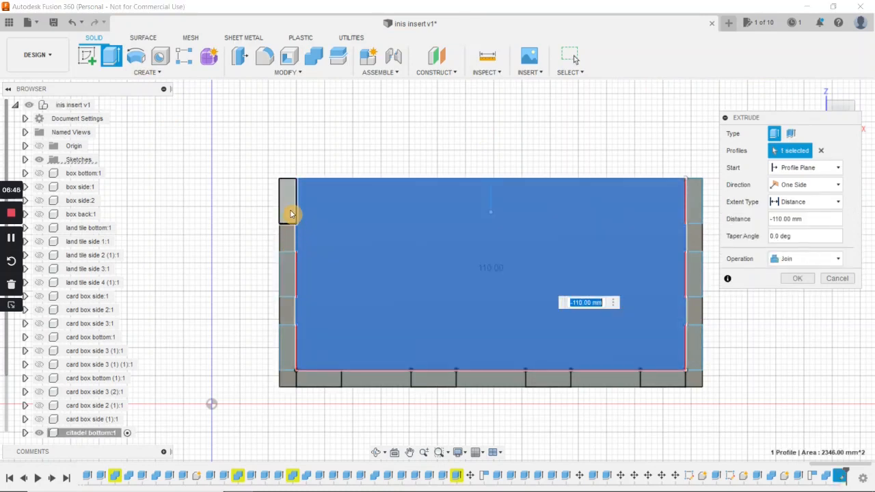
left_click(290, 214)
left_click(292, 276)
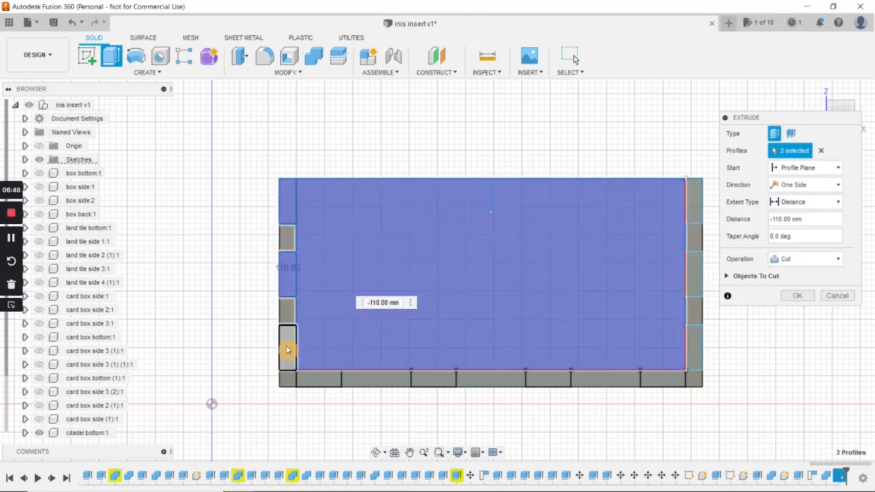
left_click(287, 350)
left_click(326, 380)
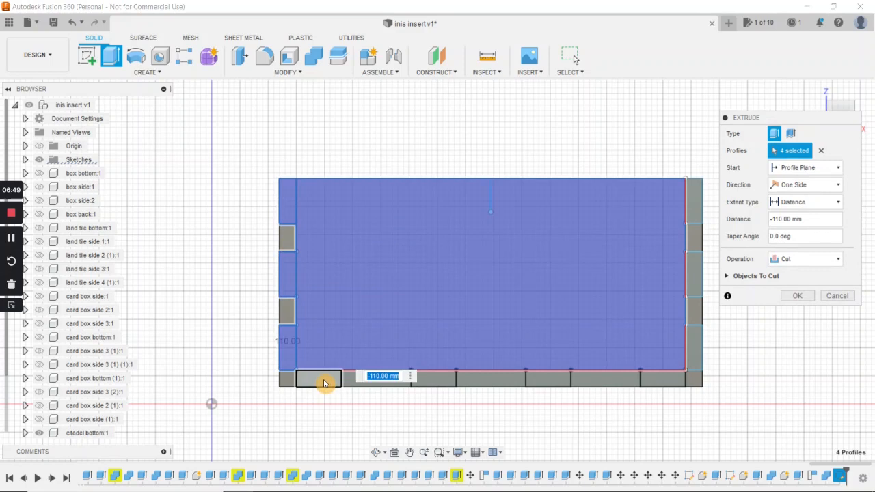
left_click(440, 381)
left_click(550, 380)
left_click(653, 382)
left_click(693, 349)
left_click(695, 279)
left_click(693, 209)
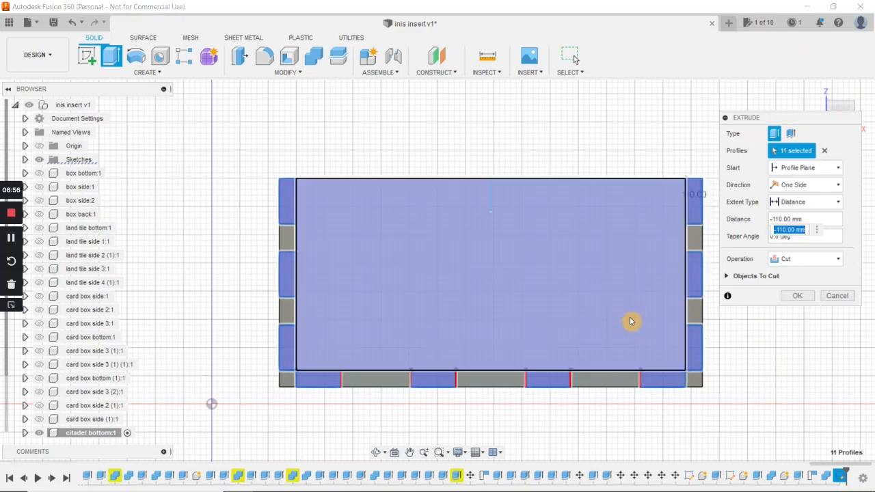
Set the front panel extrusion's operation to New Component and its distance to 3 mm.
middle_click_drag(627, 316, 595, 334, "shift")
scroll(595, 333, "down", 4)
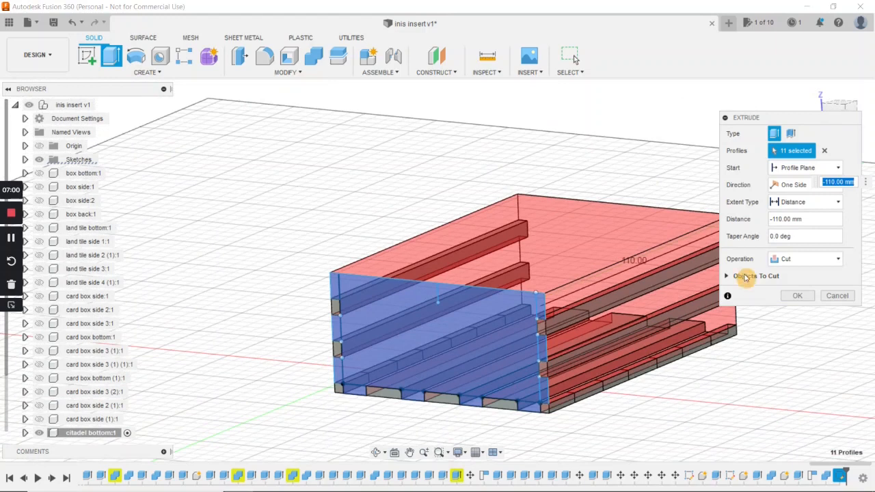
left_click(835, 260)
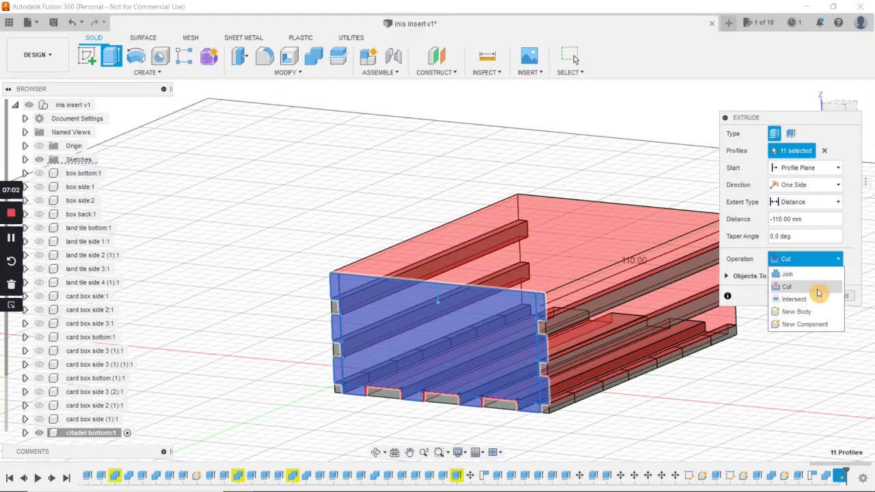
left_click(816, 326)
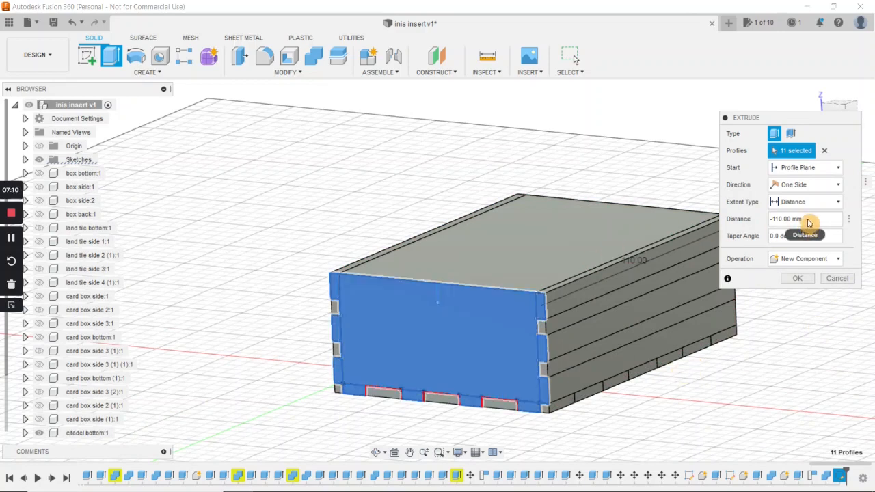
left_click(771, 218)
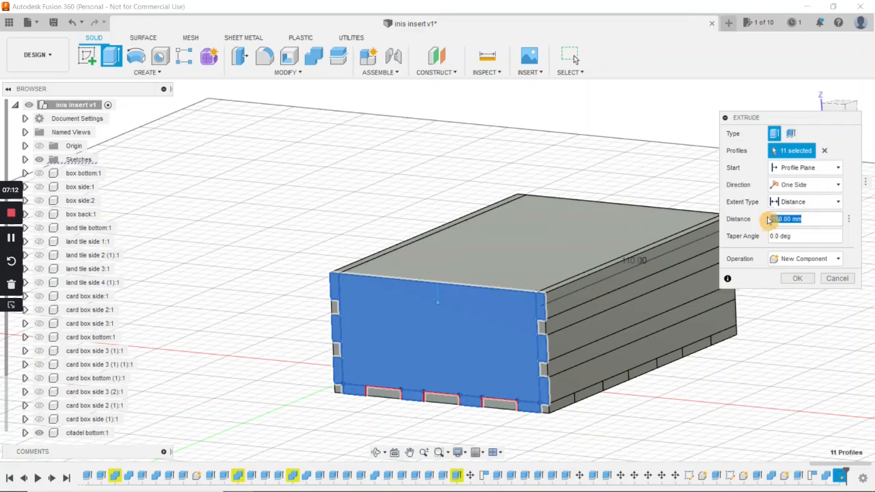
type("3")
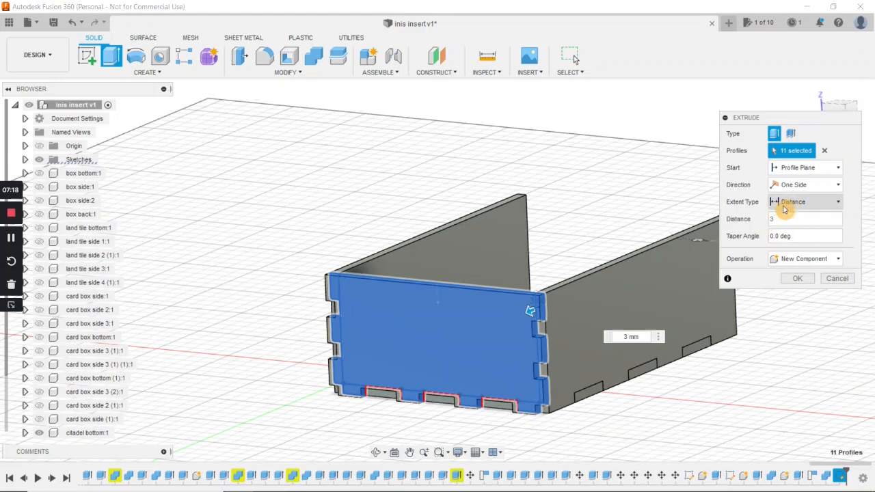
Try to extrude the front panel in the Two Sides direction, with 3 mm on each side.
left_click(819, 185)
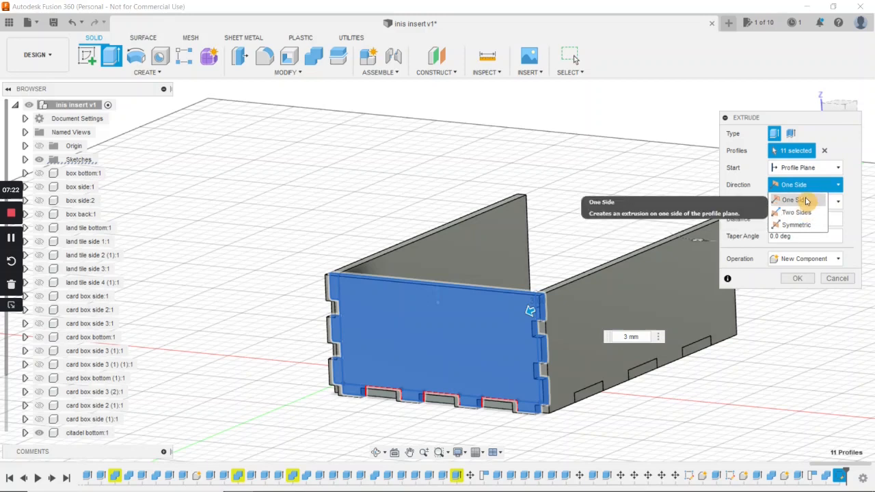
left_click(797, 211)
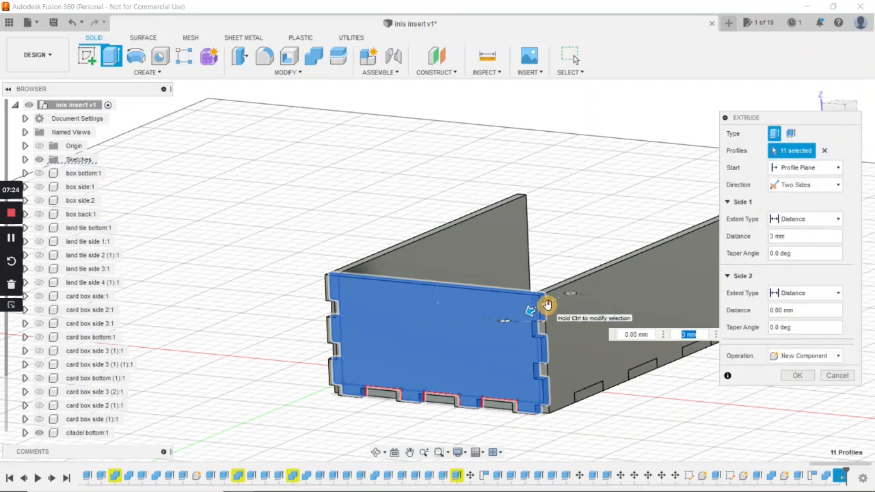
key("Tab")
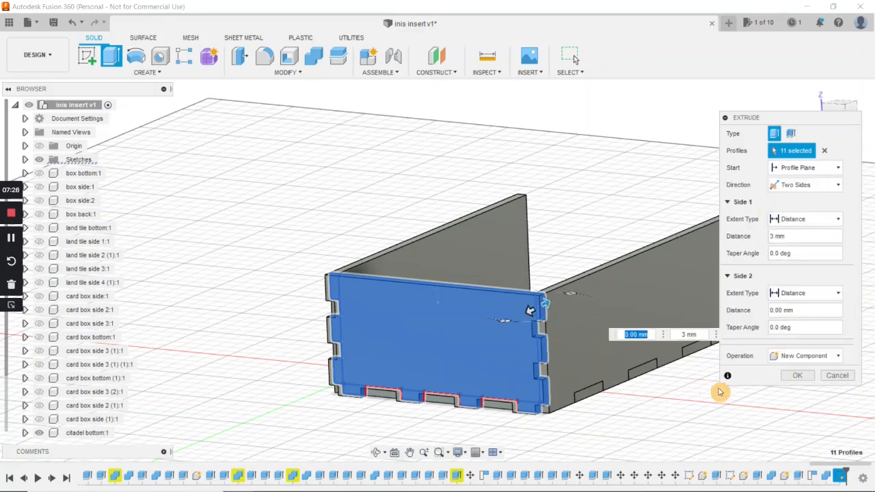
middle_click_drag(678, 402, 661, 410)
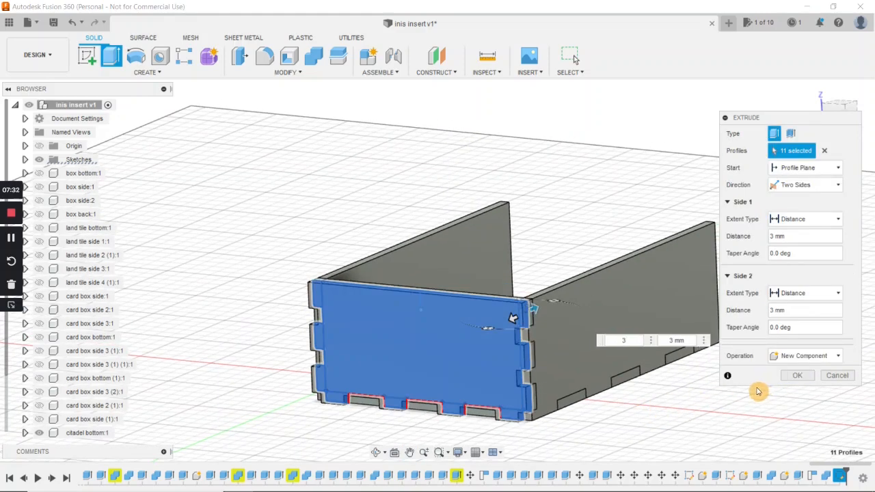
key("Return")
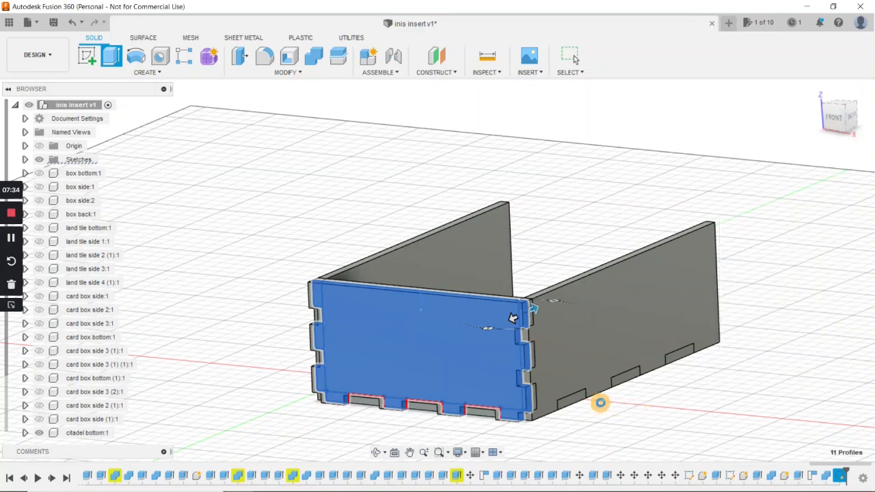
Undo the two-sided front panel extrusion, going back into its sketch.
middle_click_drag(569, 401, 554, 398)
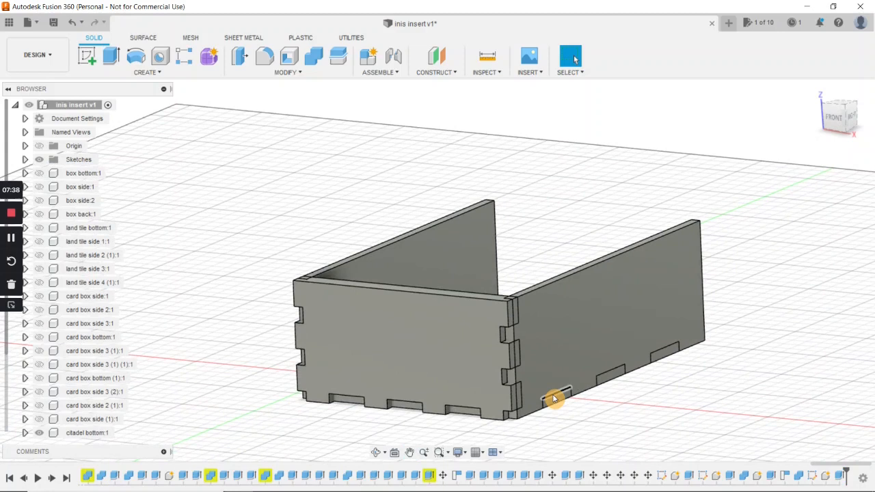
double_click(554, 398)
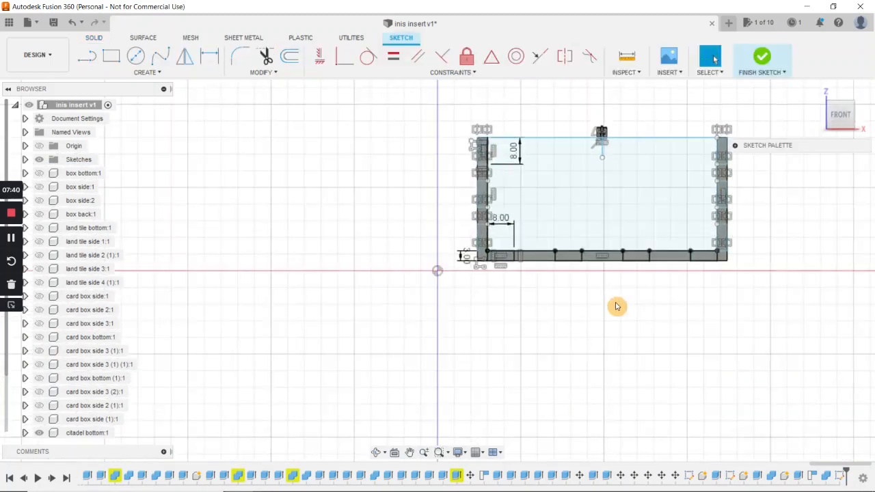
Finish the sketch and reselect the large front area plus all side and bottom tab rectangles as the Extrude profiles.
left_click(765, 58)
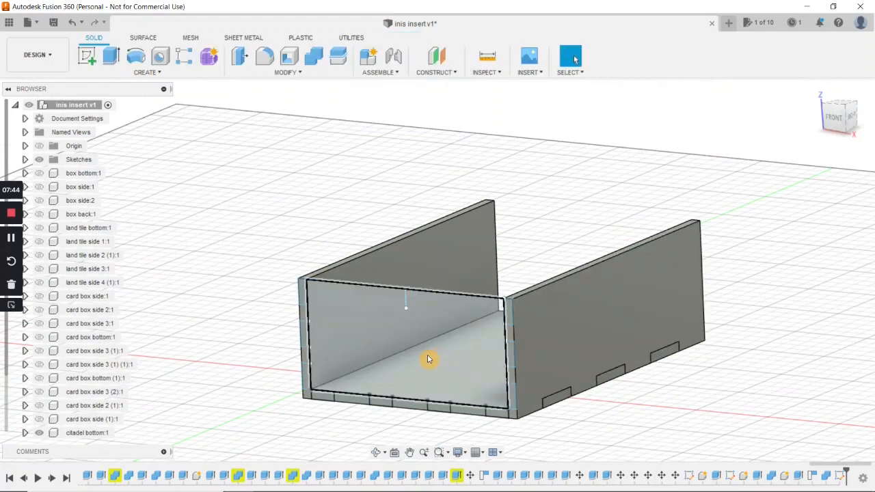
left_click(111, 56)
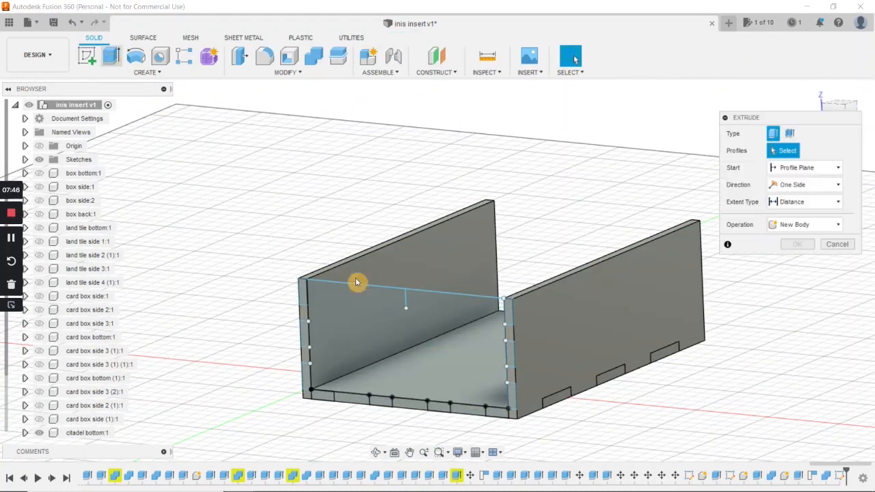
left_click(428, 326)
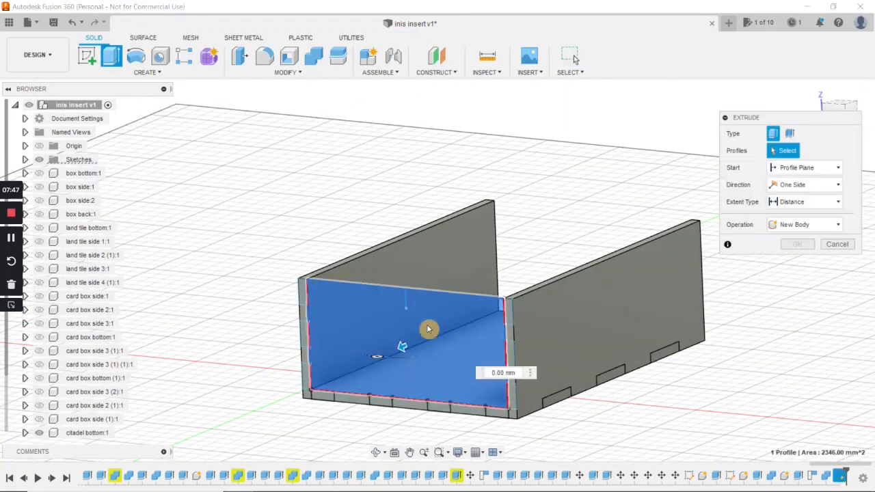
left_click(303, 296)
left_click(306, 337)
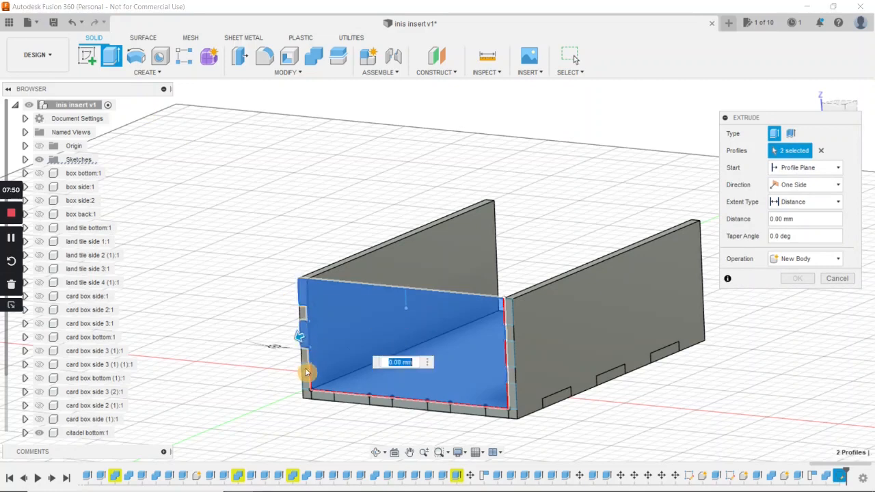
left_click(305, 374)
left_click(326, 398)
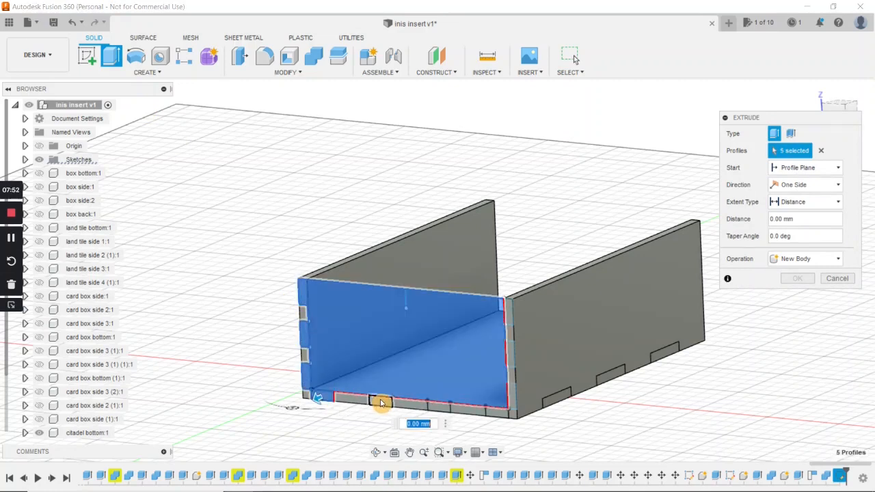
left_click(380, 402)
left_click(439, 408)
left_click(496, 412)
left_click(509, 400)
left_click(510, 357)
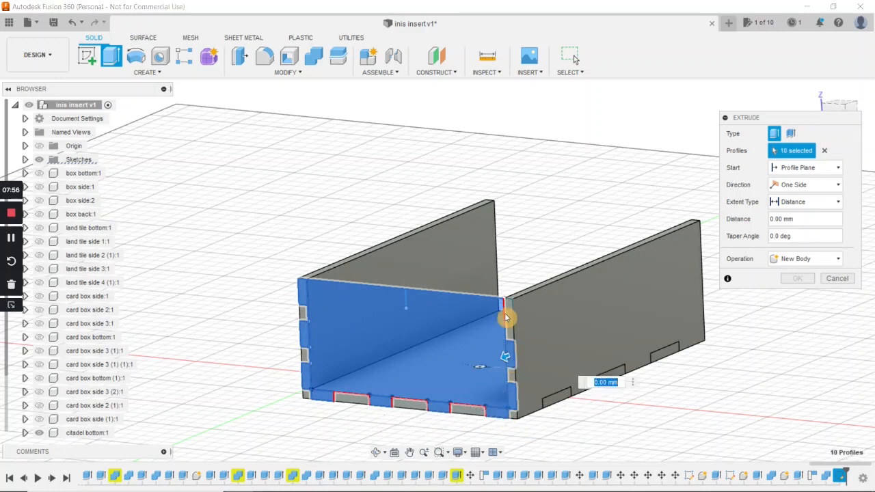
left_click(509, 310)
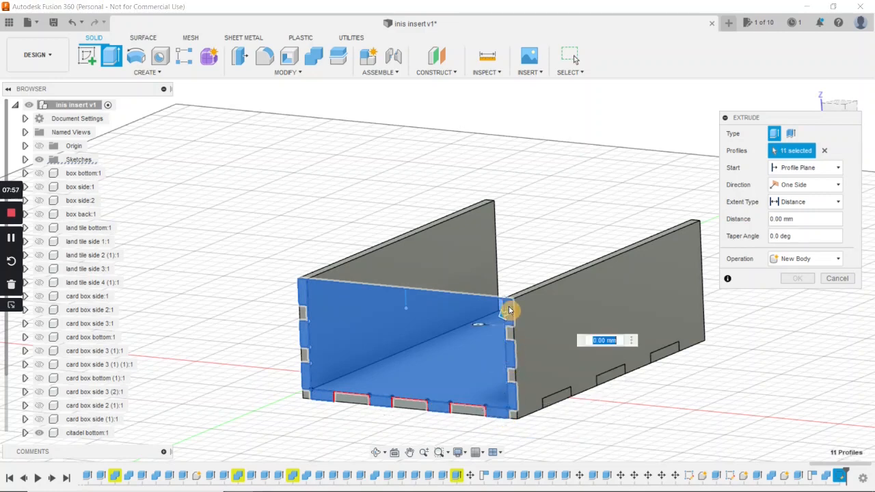
Extrude the front panel profiles in the Two Sides direction, 0 mm on Side 1 and 3 mm on Side 2, as a New Component.
left_click(820, 184)
left_click(809, 213)
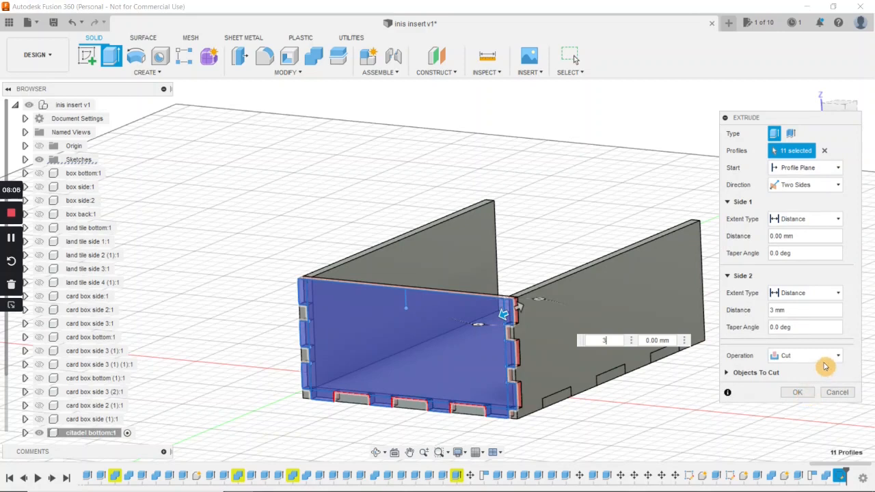
left_click(828, 358)
left_click(813, 422)
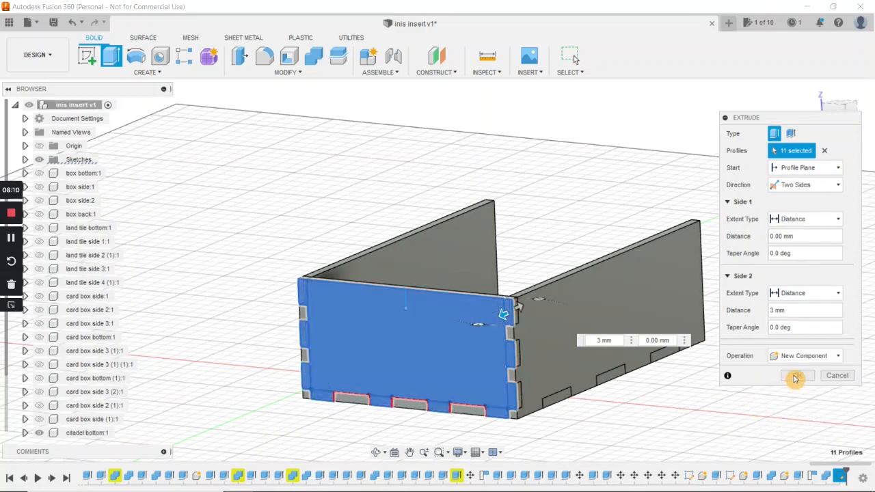
left_click(795, 377)
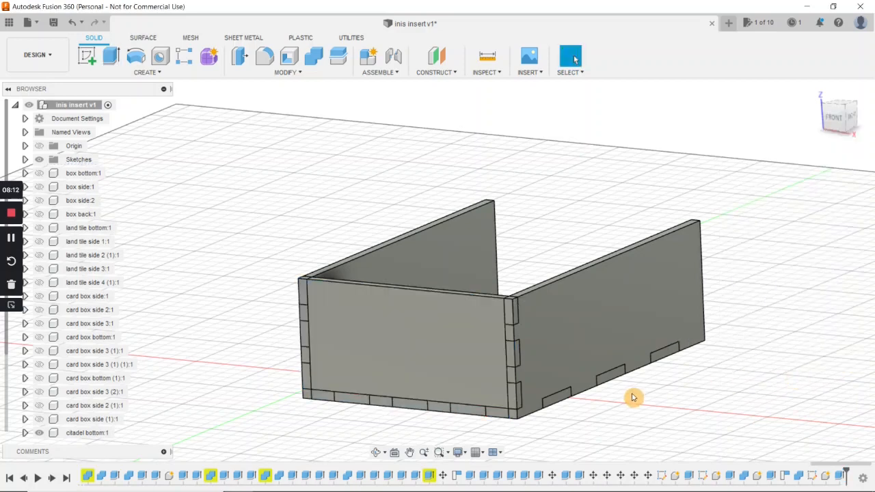
Cut the front panel's tabs out of the box's bottom plate with Combine, keeping the tool body.
mouse_move(604, 410)
middle_mouse_down("shift")
mouse_move(587, 414)
mouse_move(597, 396)
mouse_move(595, 408)
middle_mouse_up("shift")
left_click(313, 56)
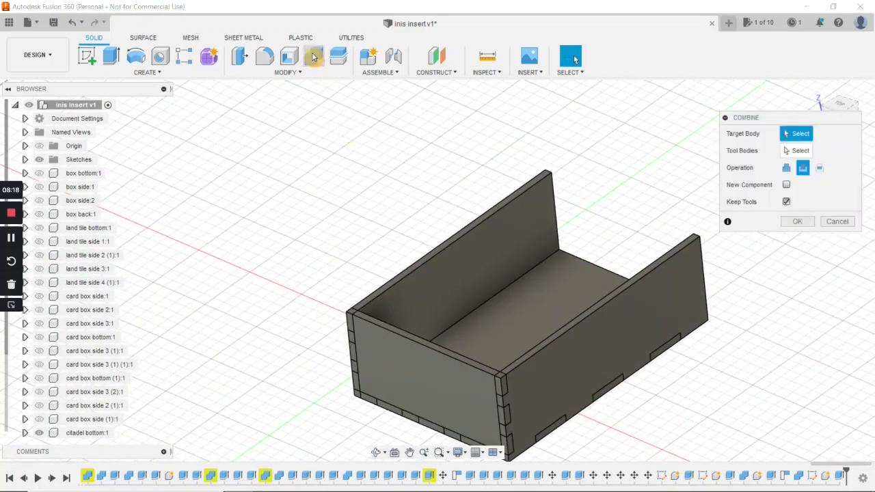
left_click(524, 313)
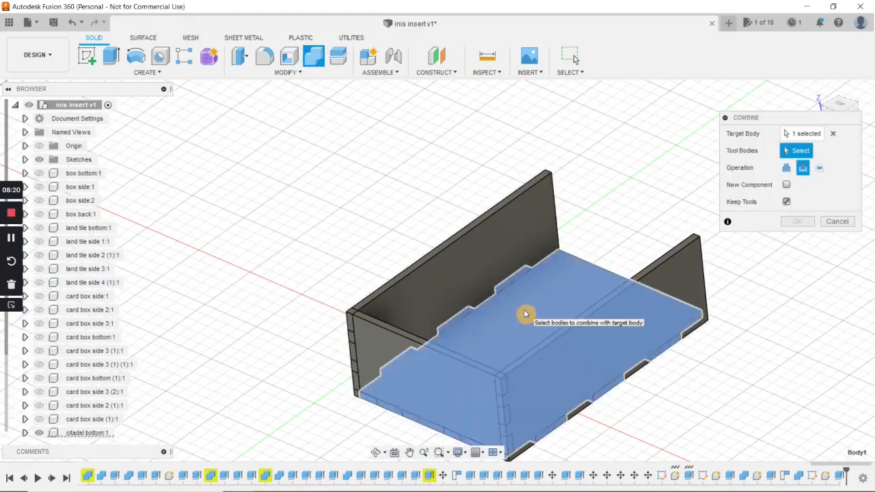
left_click(455, 388)
middle_click_drag(454, 388, 414, 319)
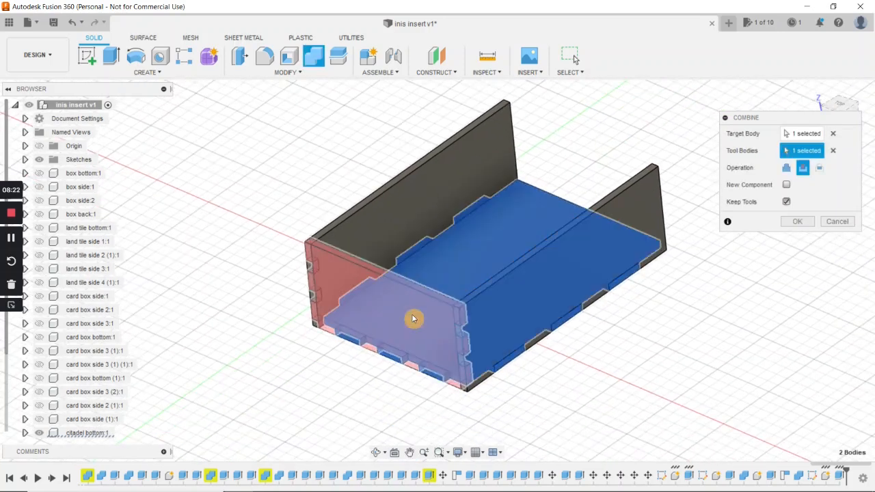
left_click(799, 223)
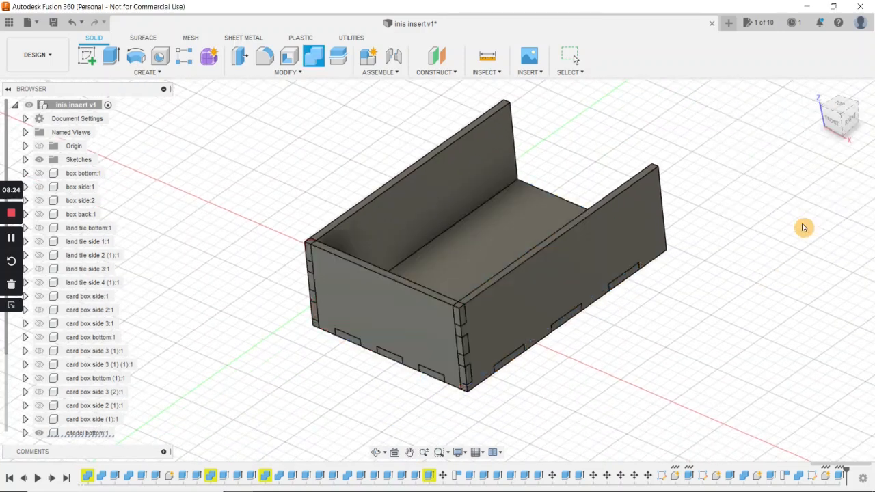
Cut the right-hand long side panel with the front panel as the Combine tool body, keeping the tool.
left_click(314, 60)
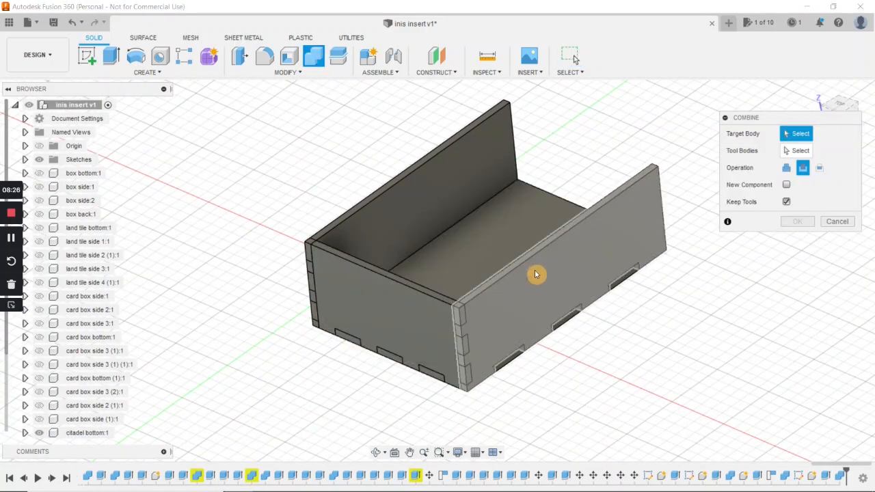
left_click(502, 328)
left_click(404, 323)
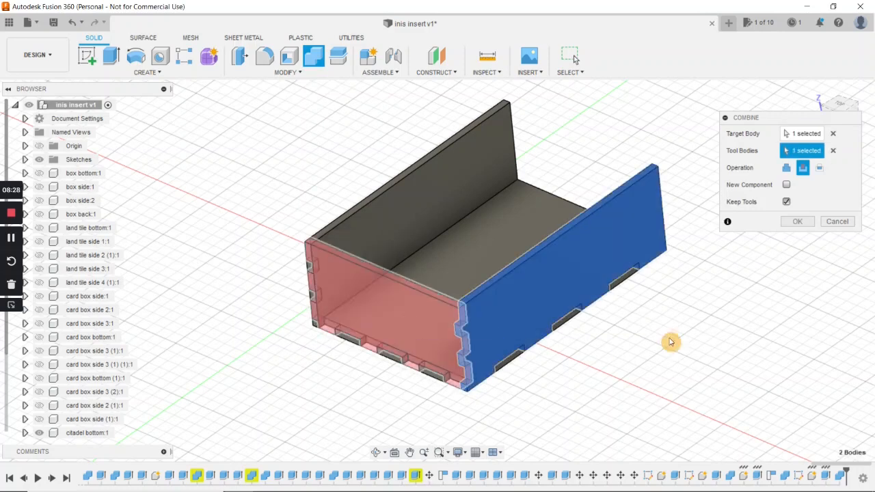
left_click(797, 223)
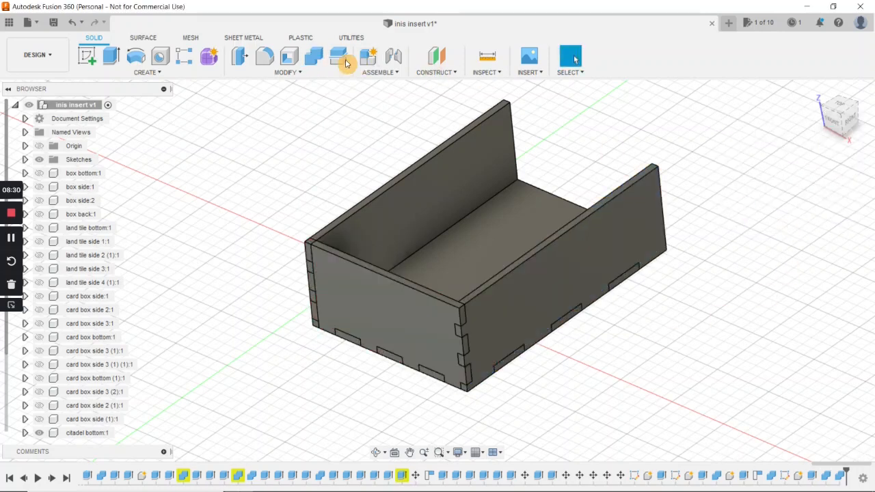
Cut the left-hand long side panel with the front panel as the Combine tool body, keeping the tool.
left_click(315, 60)
left_click(412, 223)
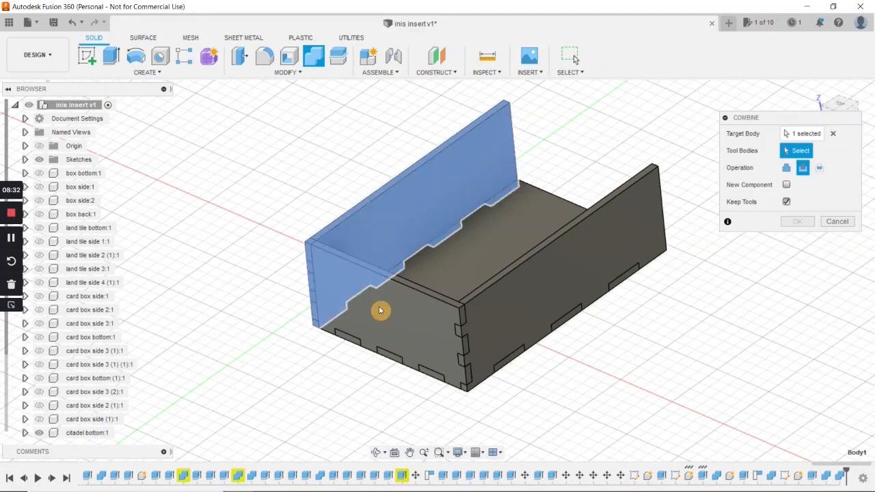
left_click(404, 317)
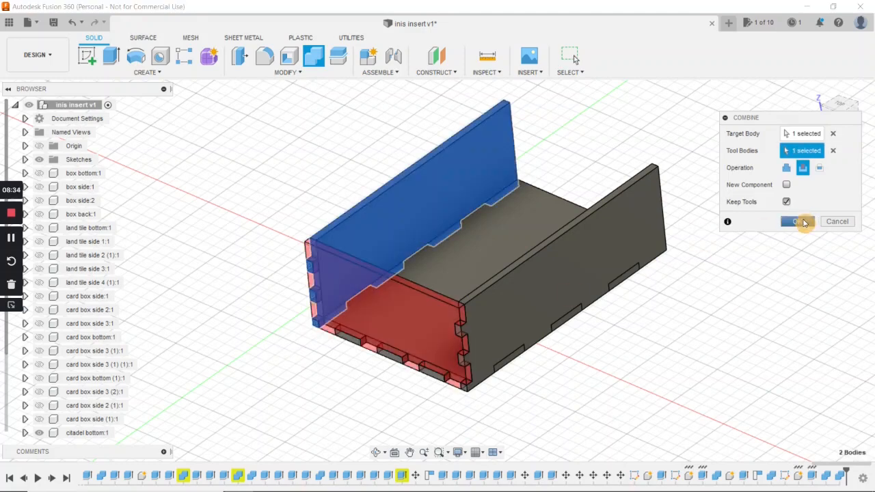
left_click(797, 222)
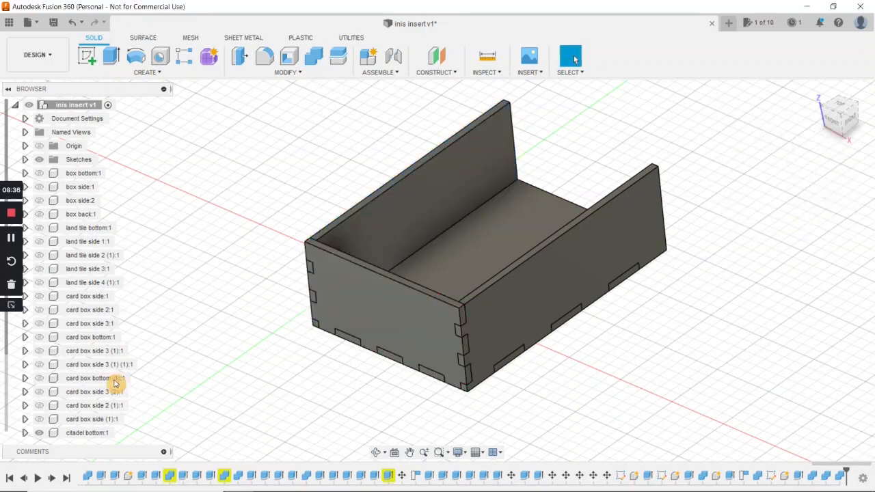
Rename the front panel component as citadel side2.
scroll(92, 385, "down", 3)
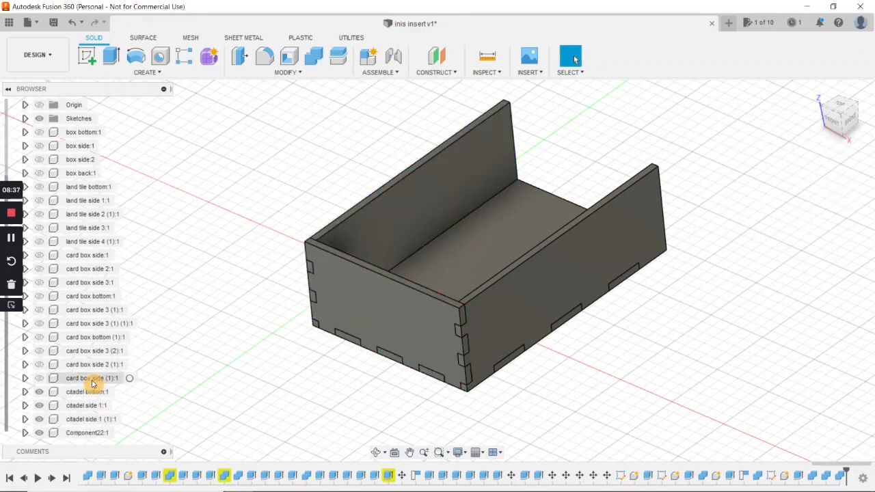
right_click(92, 434)
left_click(130, 309)
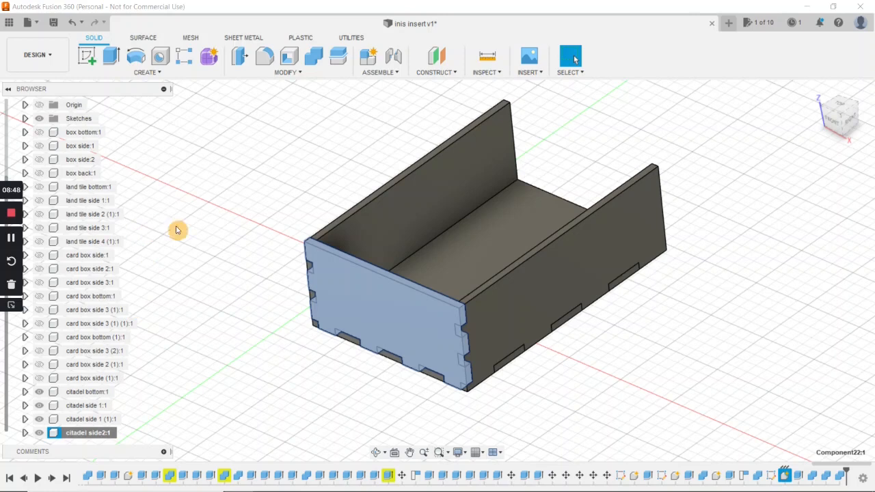
Copy the citadel side2 component and paste it as a new, independent component in the root of the design.
right_click(90, 436)
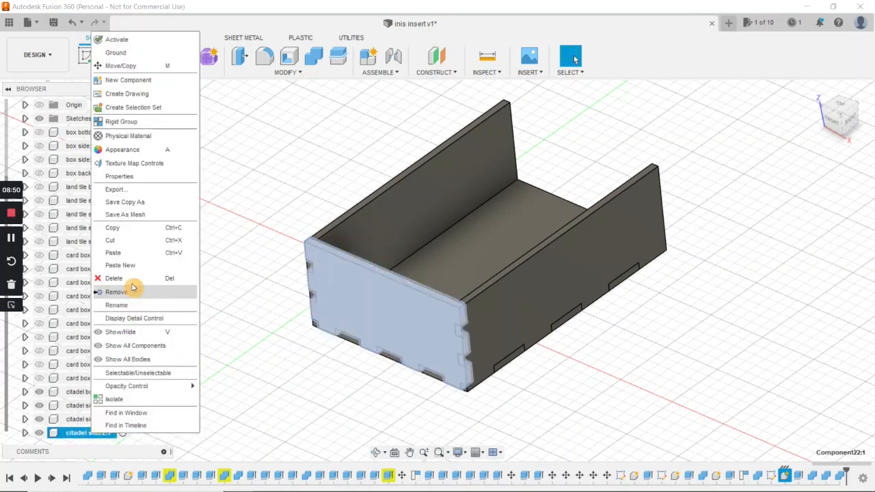
left_click(128, 233)
scroll(86, 215, "up", 1)
right_click(75, 106)
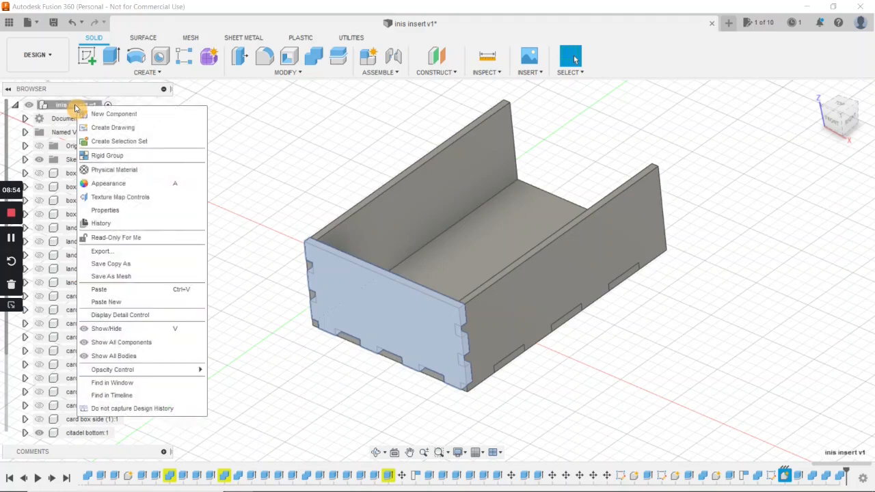
left_click(122, 301)
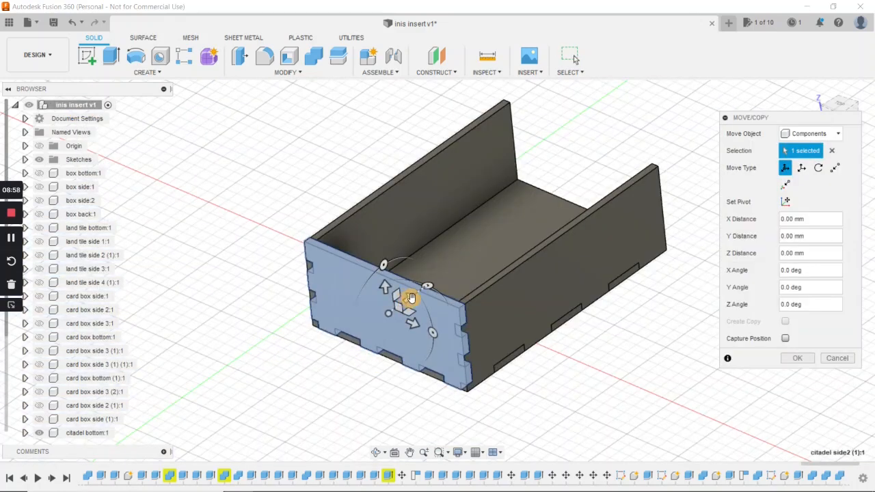
Move the pasted panel 107 mm in the Y direction to the open back end of the box.
left_click_drag(410, 297, 593, 153)
middle_click_drag(632, 307, 592, 348, "shift")
scroll(660, 239, "up", 6)
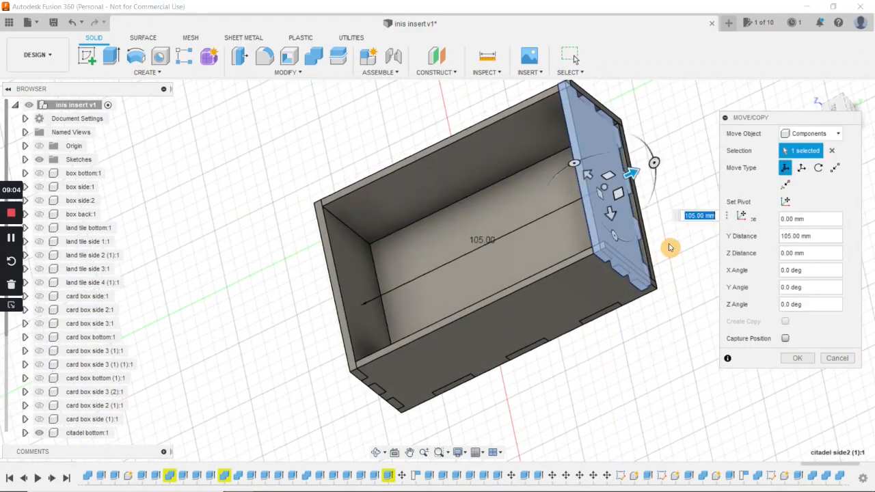
mouse_move(610, 195)
left_mouse_down()
mouse_move(587, 196)
mouse_move(596, 195)
left_mouse_up()
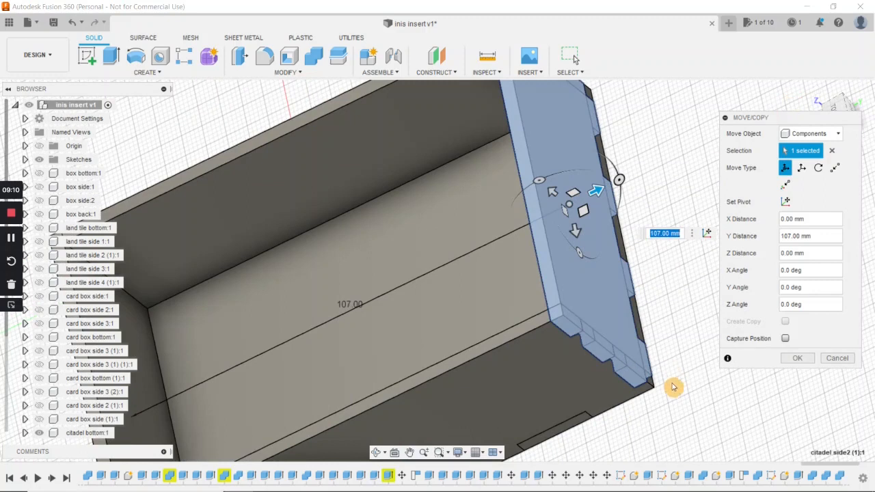
middle_click_drag(664, 359, 652, 345, "shift")
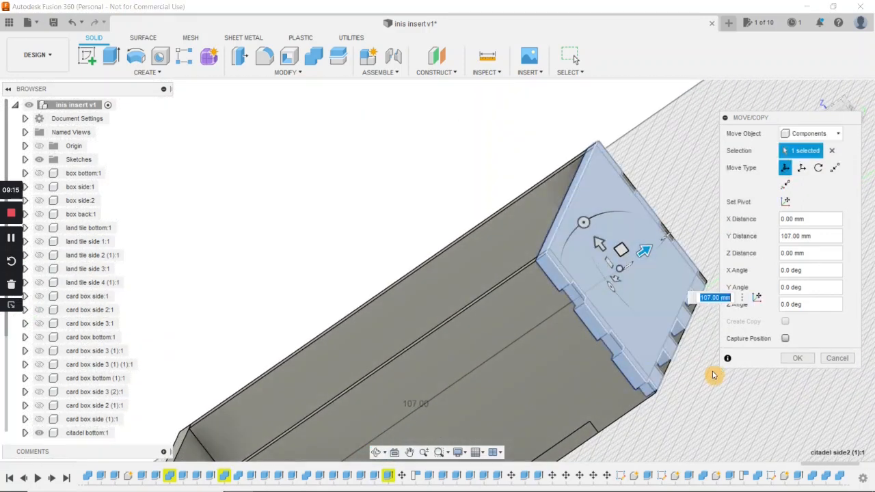
left_click(793, 358)
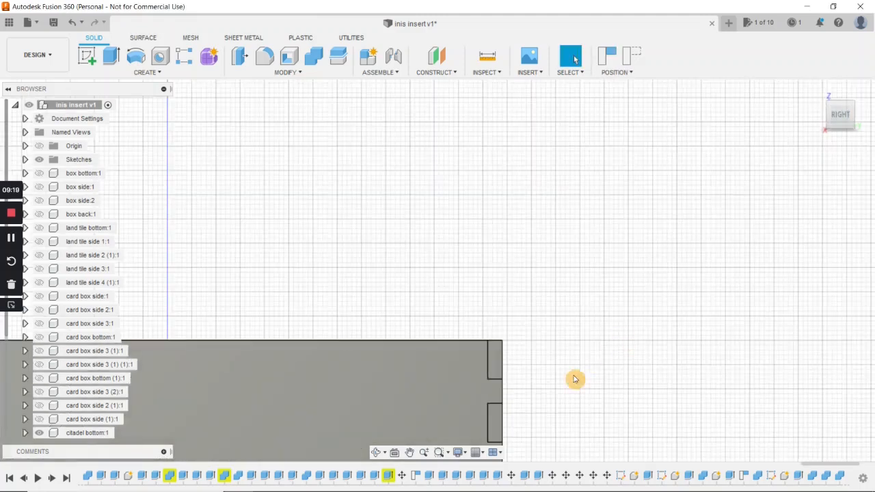
Capture the moved panel's position and cut its tabs out of the bottom plate with Combine, keeping the tool body.
middle_click_drag(390, 395, 398, 224)
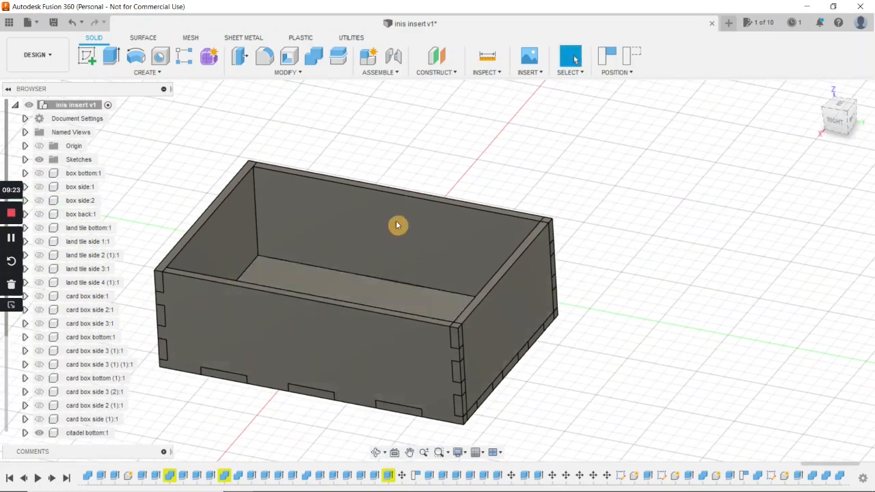
left_click(316, 60)
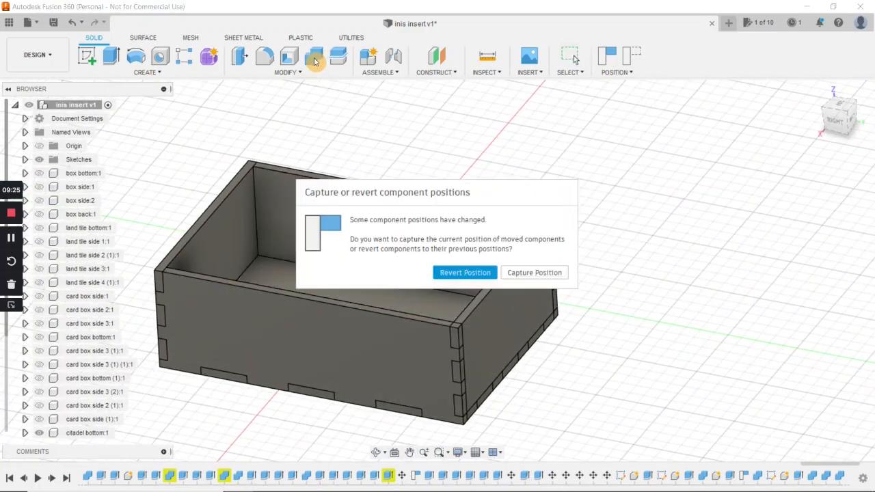
left_click(523, 273)
left_click(420, 314)
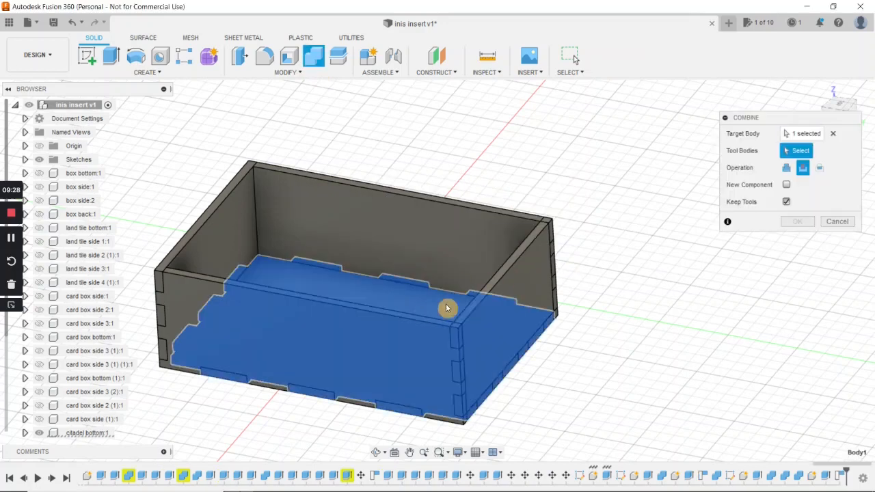
left_click(499, 329)
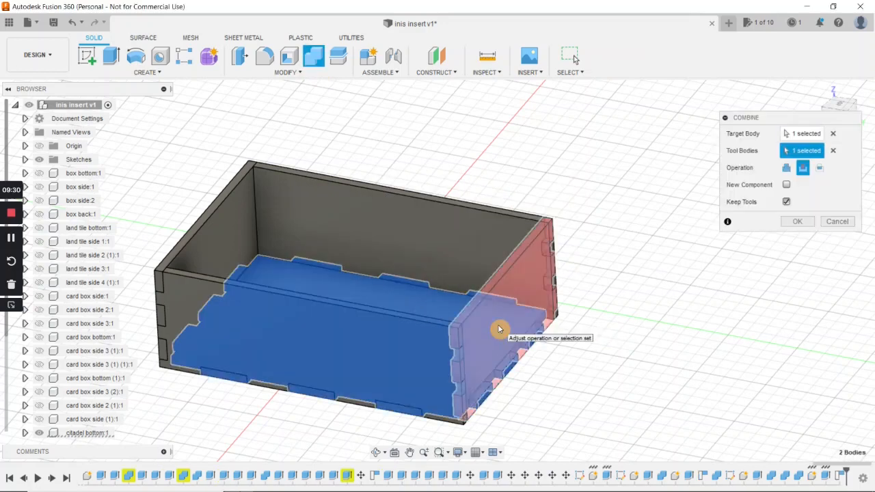
left_click(792, 226)
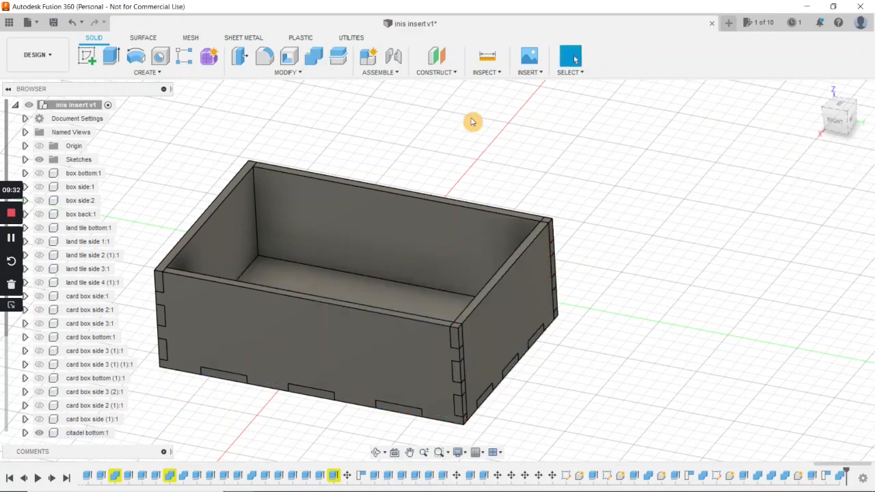
Cut the pasted end panel out of both long side panels with Combine, keeping the tool bodies.
left_click(315, 58)
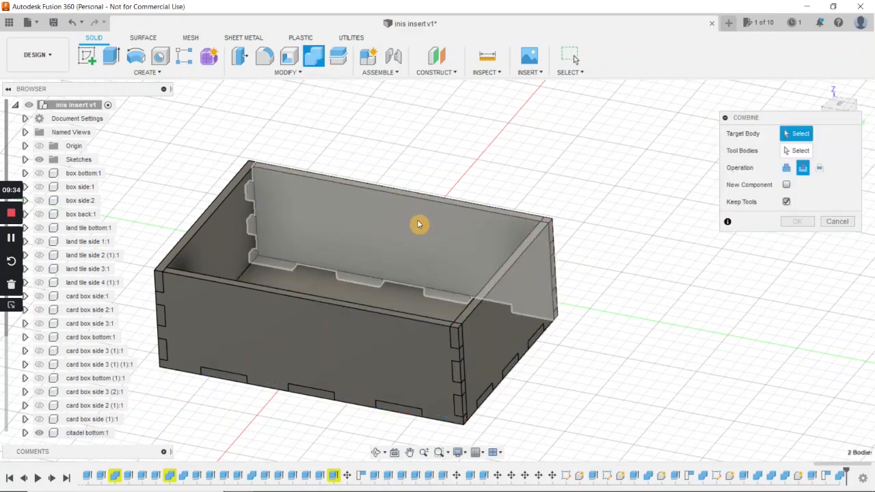
left_click(419, 224)
left_click(498, 312)
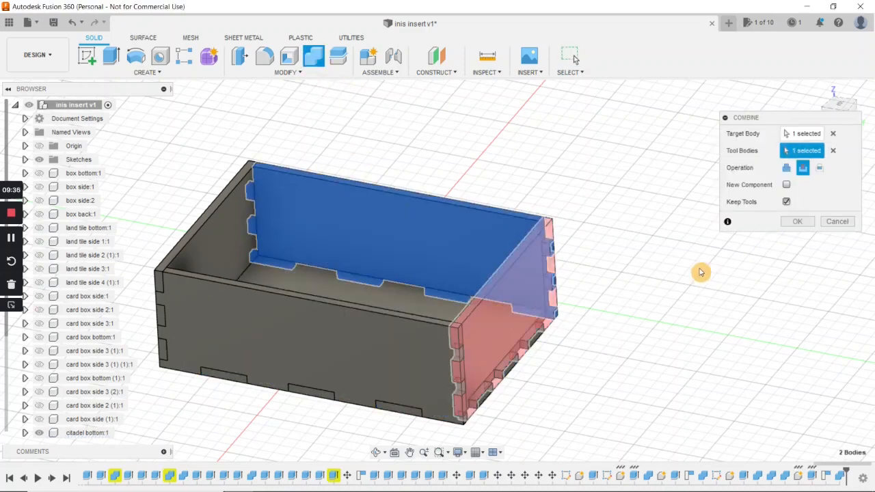
left_click(792, 226)
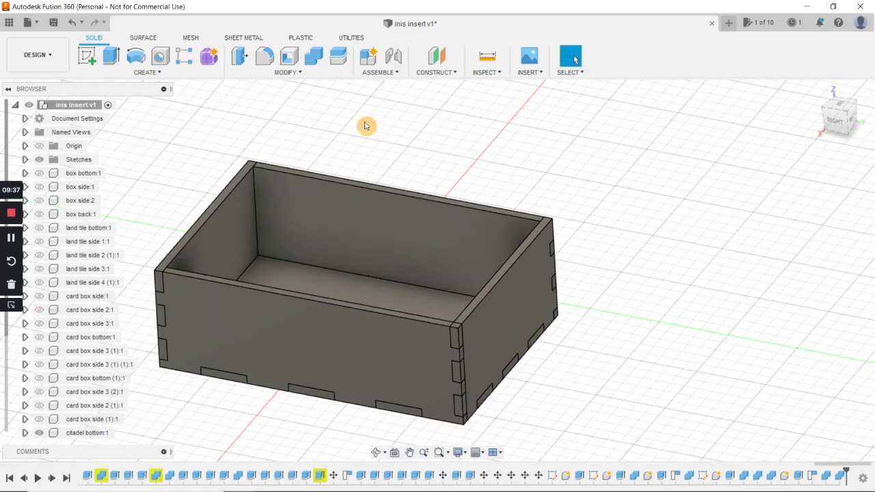
left_click(316, 60)
left_click(460, 341)
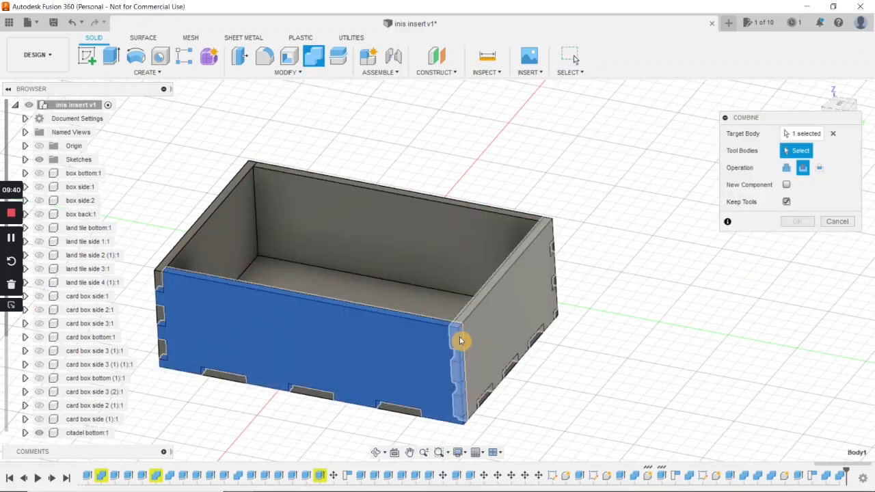
left_click(504, 319)
left_click(798, 222)
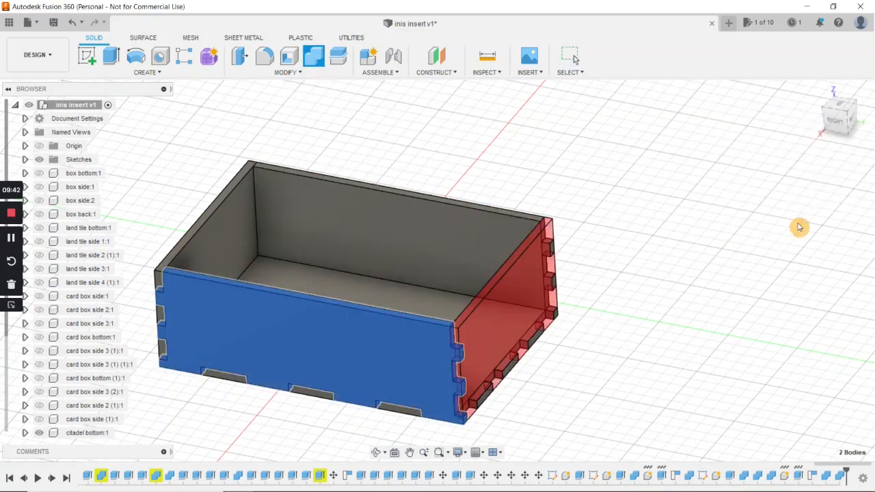
Lift the end panel and then the far long side panel with Move to inspect their finger joints, and cancel both moves.
scroll(650, 344, "down", 1)
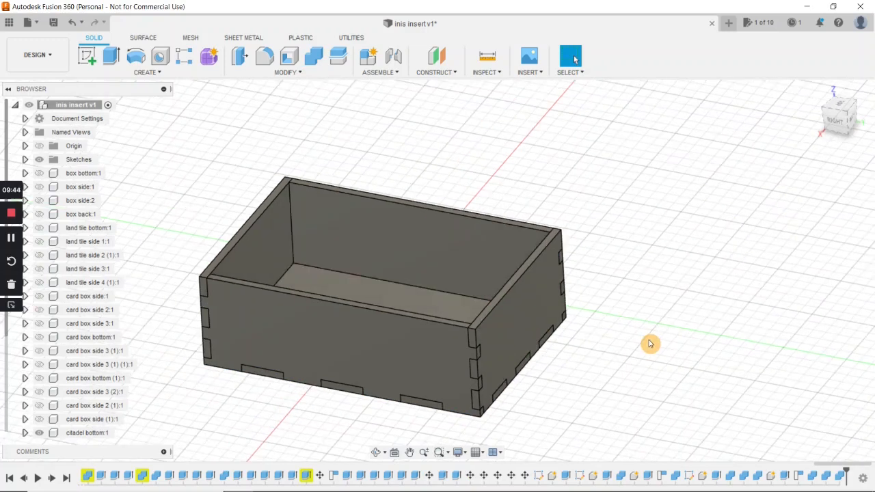
key("m")
left_click(521, 331)
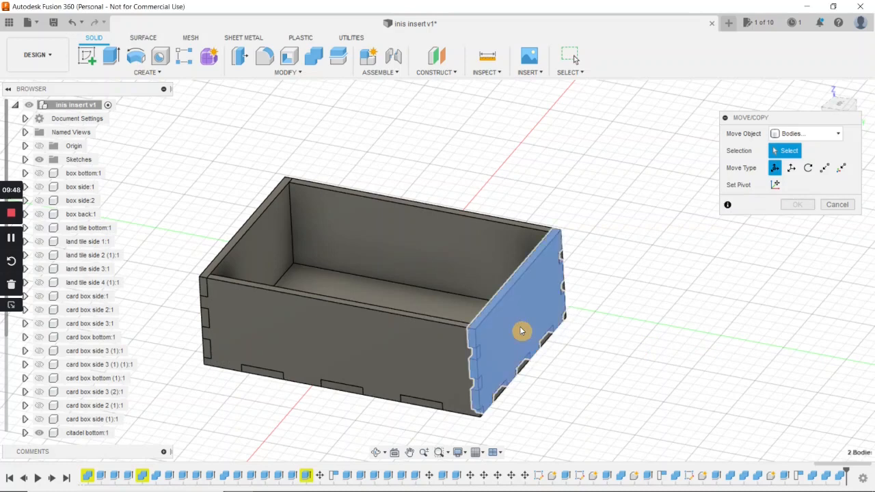
left_click(521, 331)
left_click_drag(518, 297, 508, 106)
key("Escape")
key("Escape")
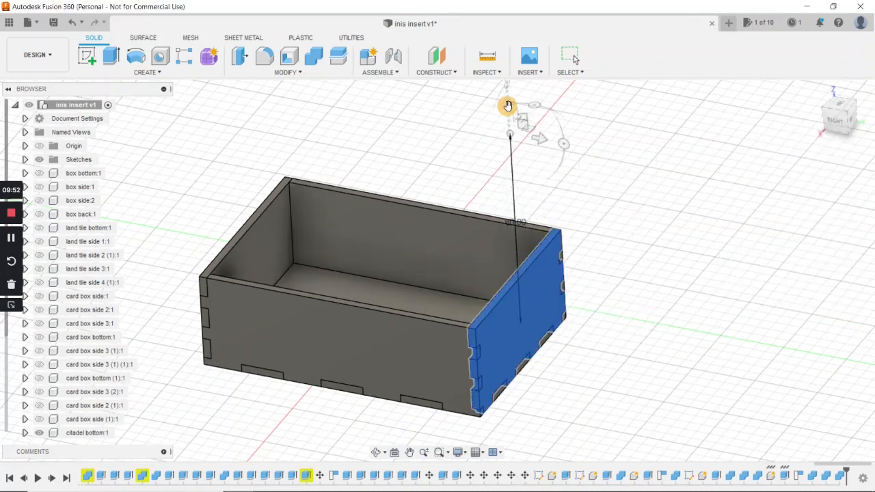
key("m")
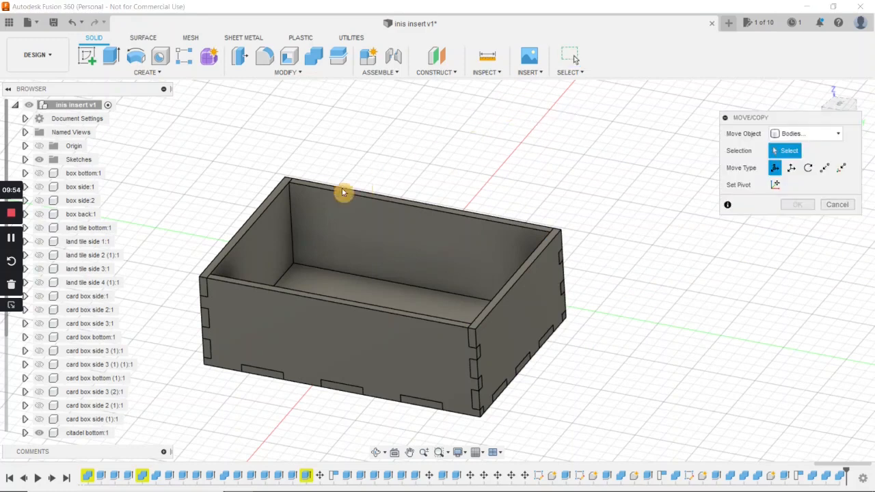
left_click(374, 249)
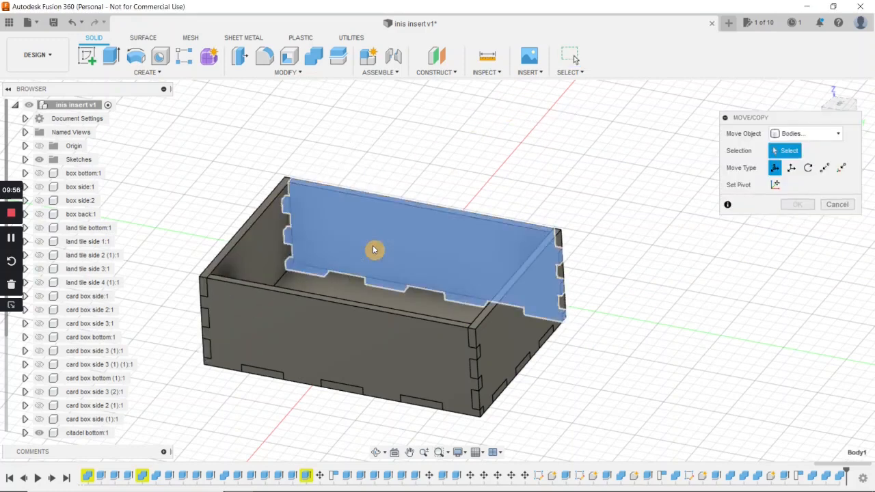
left_click_drag(367, 221, 368, 112)
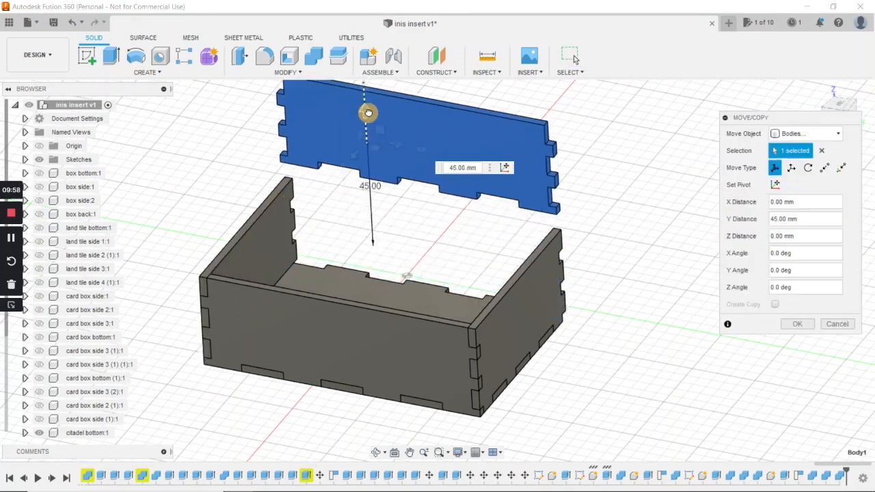
key("Escape")
key("Escape")
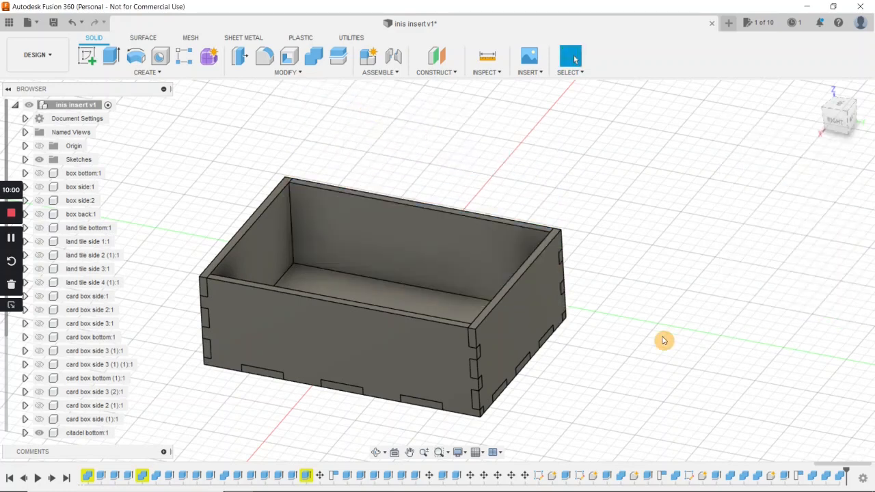
Copy the five citadel components: the bottom, both side 1 panels and both side2 panels.
scroll(649, 333, "down", 1)
middle_click_drag(619, 323, 603, 343)
scroll(604, 343, "down", 1)
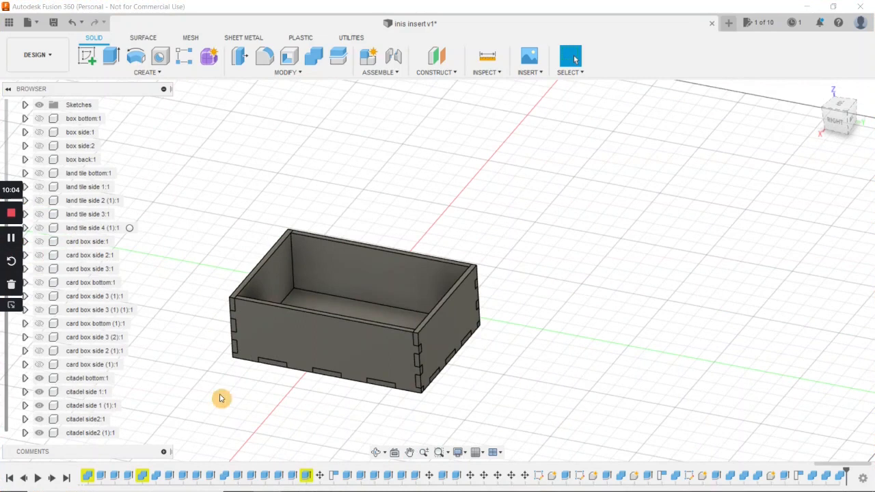
left_click(95, 436)
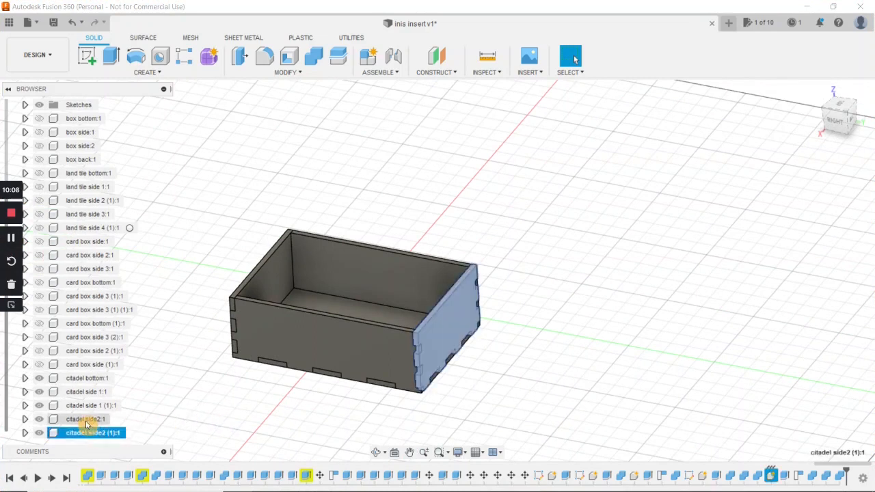
left_click(84, 419, "ctrl")
left_click(84, 406, "ctrl")
left_click(85, 393, "ctrl")
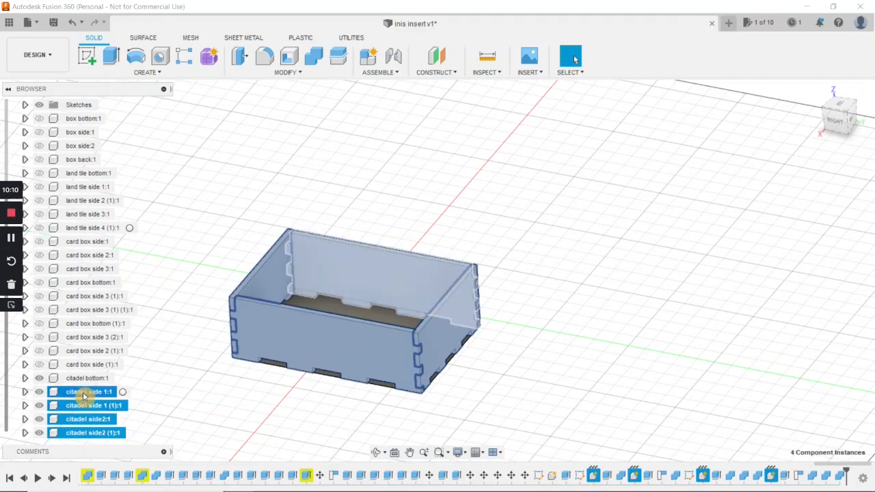
left_click(85, 380, "ctrl")
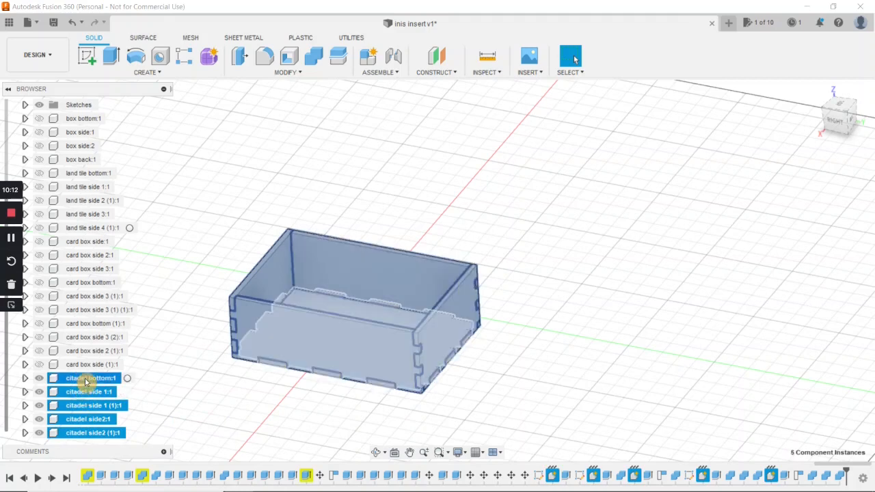
right_click(86, 381)
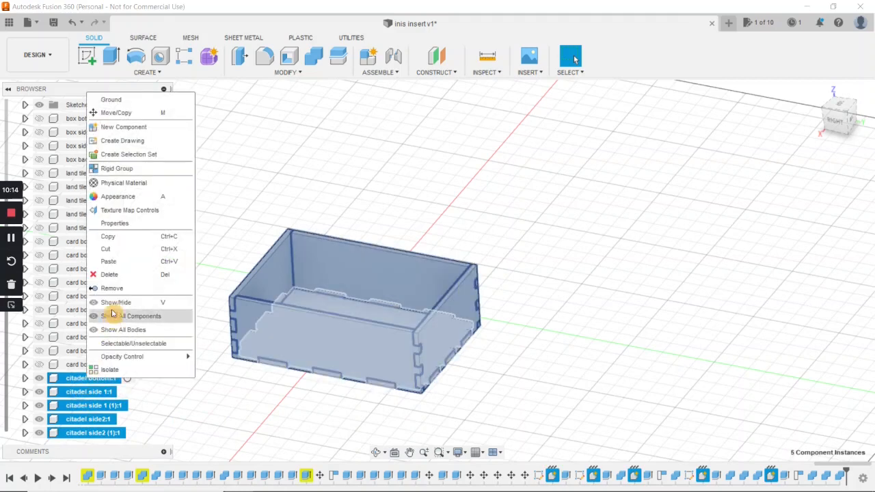
left_click(113, 237)
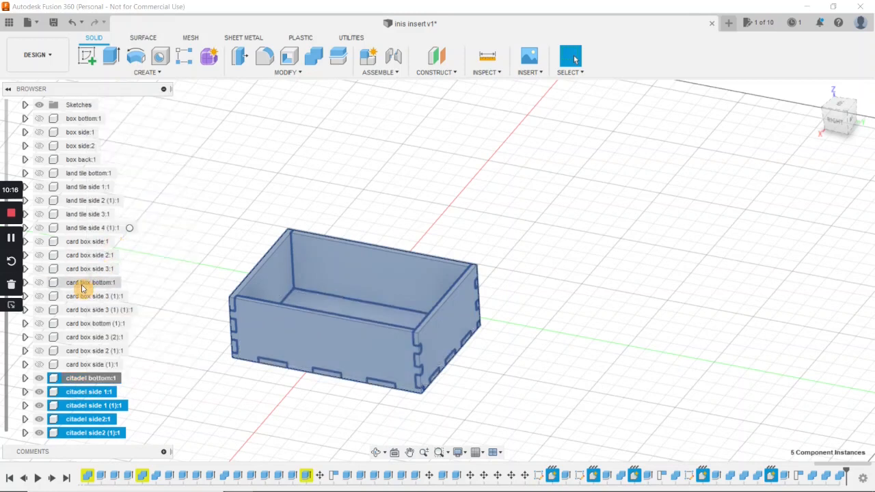
Paste the copied citadel components into the root of the design and place them 160 mm away in the Y direction.
scroll(82, 288, "up", 2)
right_click(67, 105)
left_click(118, 303)
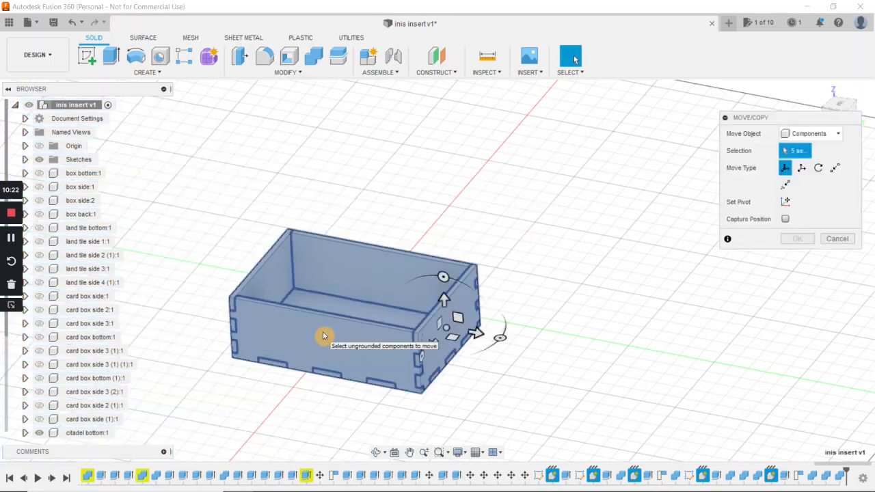
left_click_drag(474, 334, 742, 394)
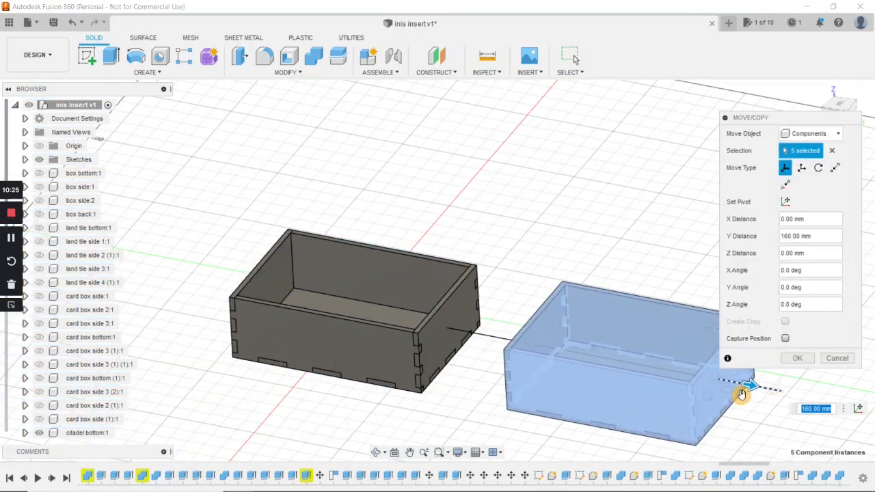
left_click(797, 358)
Show all the hidden card box components.
scroll(611, 243, "down", 2)
middle_click_drag(567, 209, 487, 227)
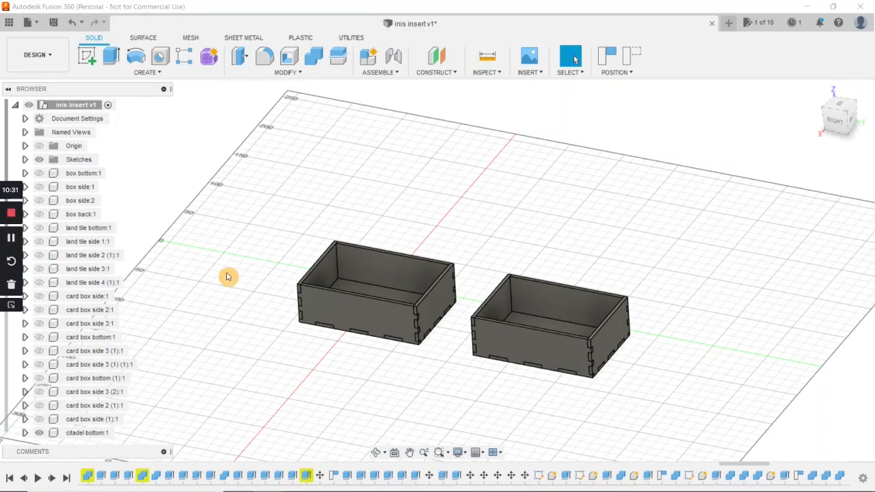
scroll(216, 275, "down", 1)
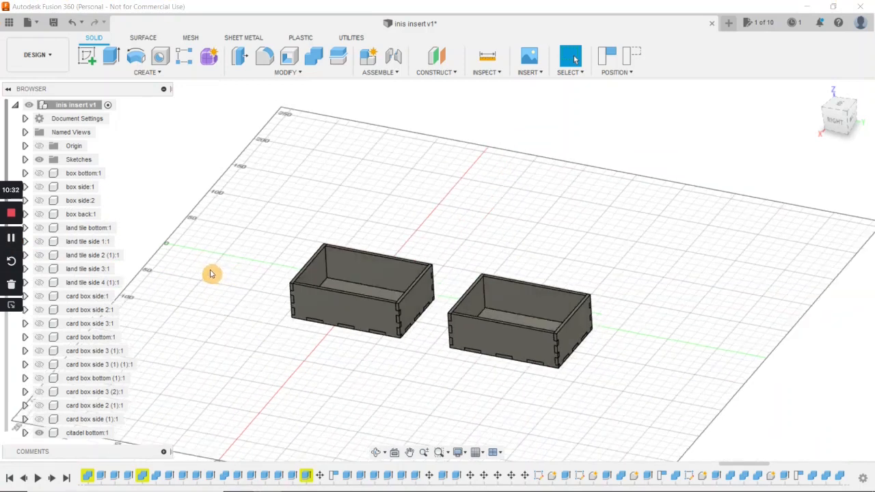
scroll(210, 273, "up", 2)
middle_click_drag(202, 274, 164, 278)
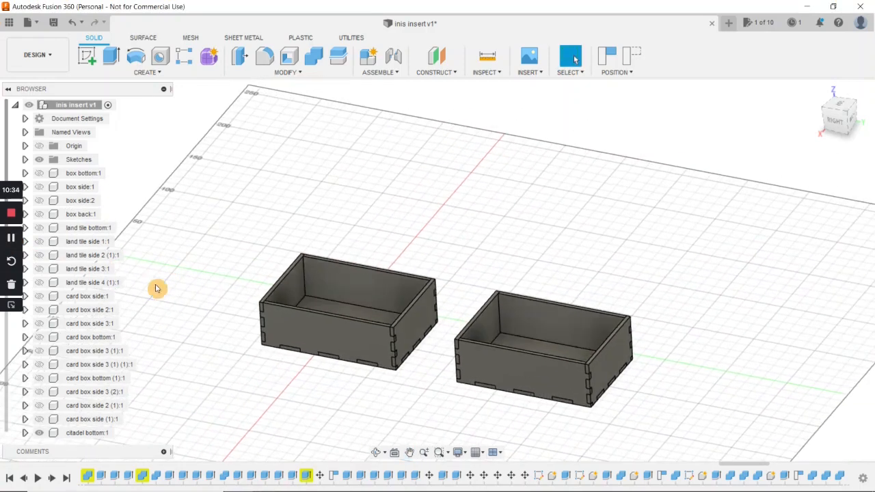
left_click(39, 419)
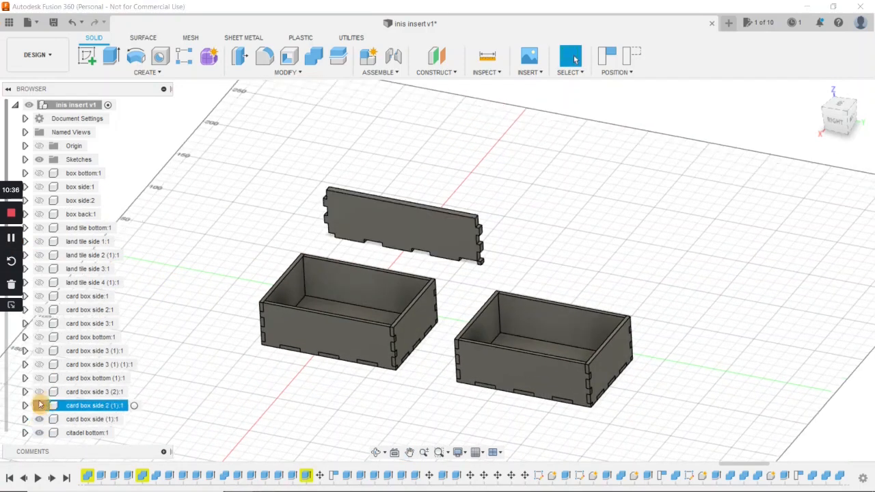
left_click(39, 406)
left_click(39, 391)
left_click(39, 378)
left_click(39, 365)
left_click(39, 350)
left_click(39, 337)
left_click(39, 323)
left_click(38, 309)
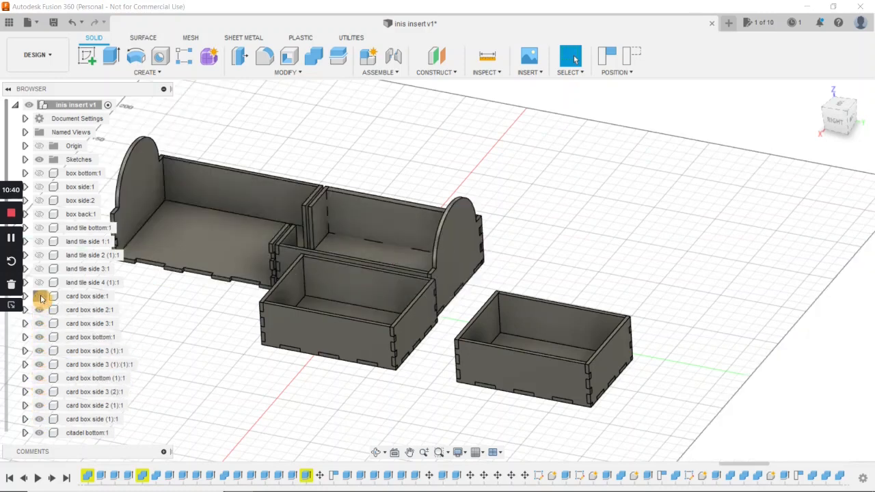
left_click(38, 295)
Show the hidden land tile components and the outer box's sides, back and bottom.
left_click(39, 282)
left_click(39, 269)
left_click(39, 255)
left_click(39, 241)
left_click(39, 227)
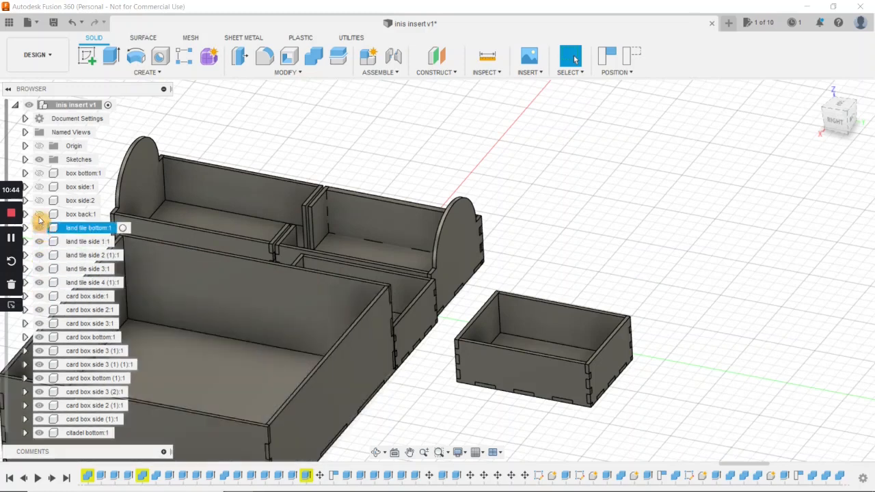
left_click(39, 214)
left_click(39, 200)
left_click(39, 186)
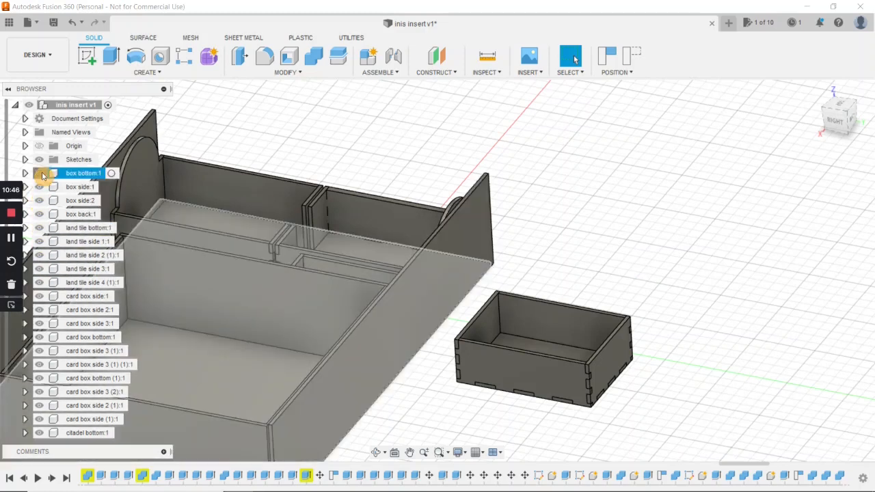
Select the five bodies of the copied citadel box and move them 180 mm into the outer box, over the first citadel box.
middle_click_drag(392, 315, 514, 305, "shift")
left_click(836, 113)
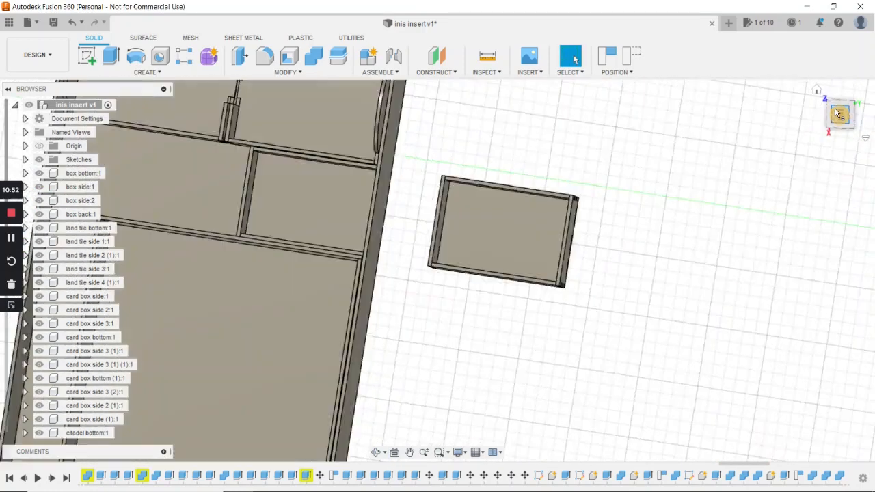
left_click_drag(493, 328, 576, 334)
key("Escape")
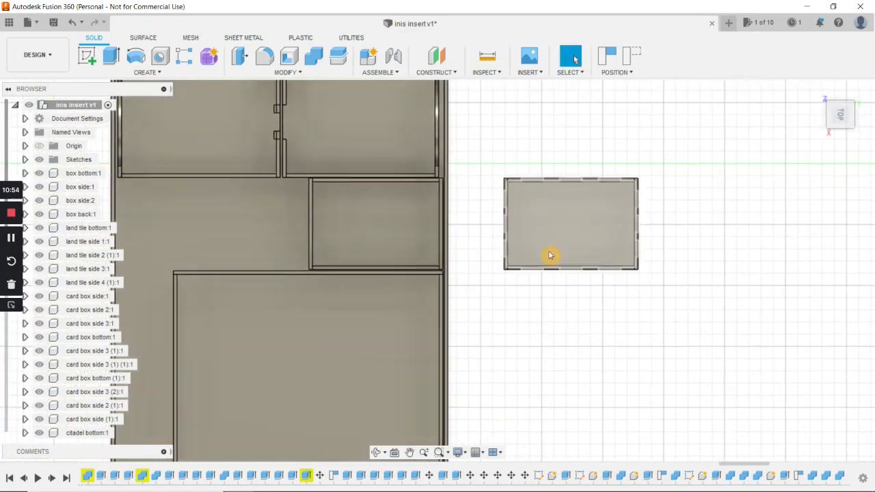
left_click_drag(481, 164, 663, 288)
key("m")
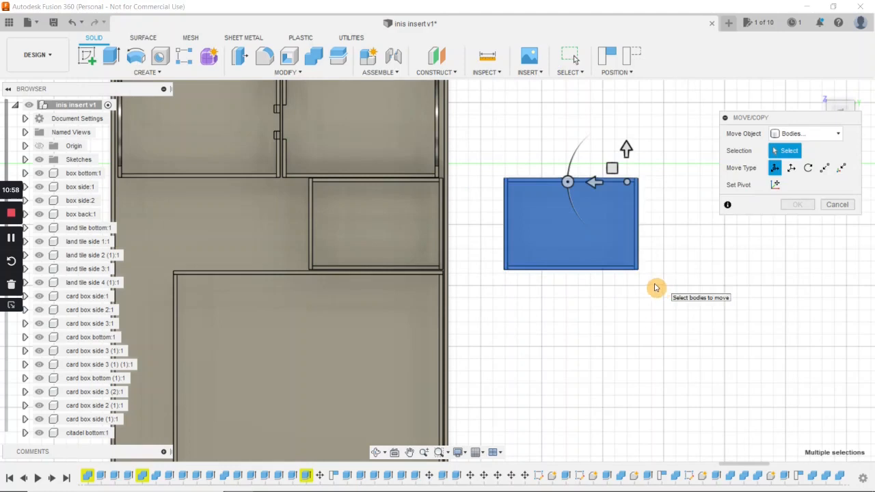
left_click_drag(595, 183, 371, 201)
middle_click_drag(373, 220, 427, 198, "shift")
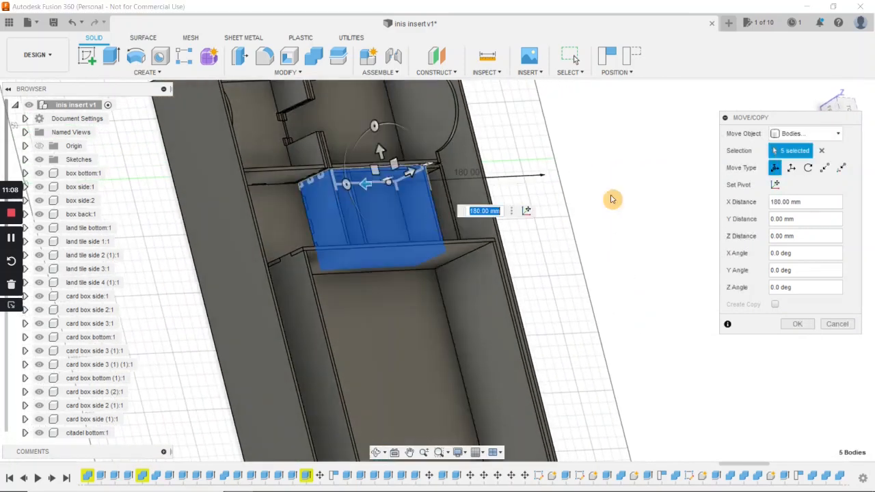
Raise the selected citadel copy 30 mm above the floor of the outer box.
left_click_drag(819, 120, 824, 159)
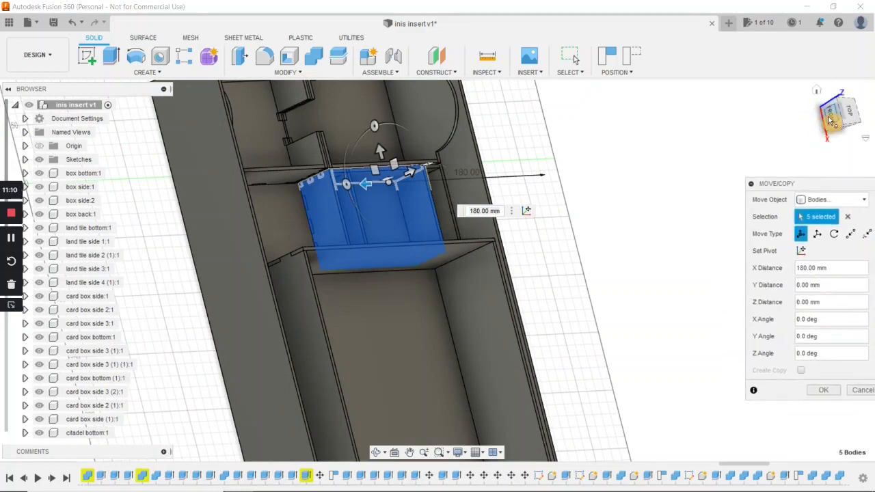
left_click(829, 120)
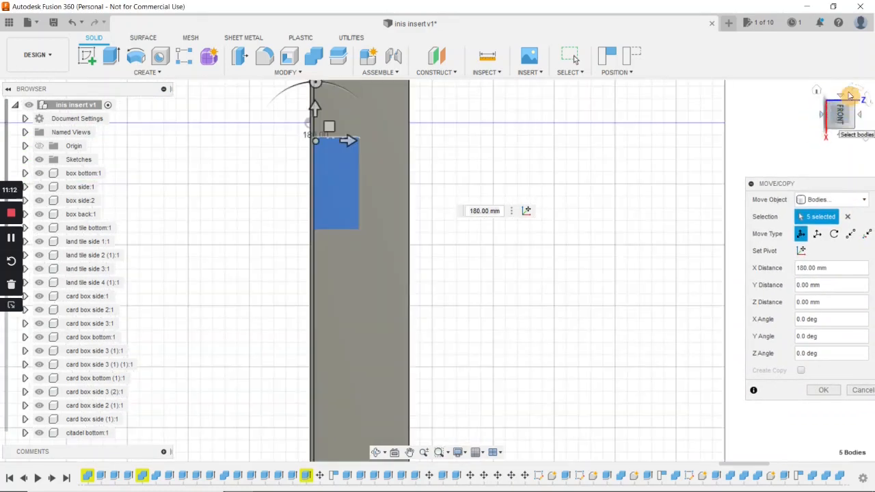
left_click(853, 91)
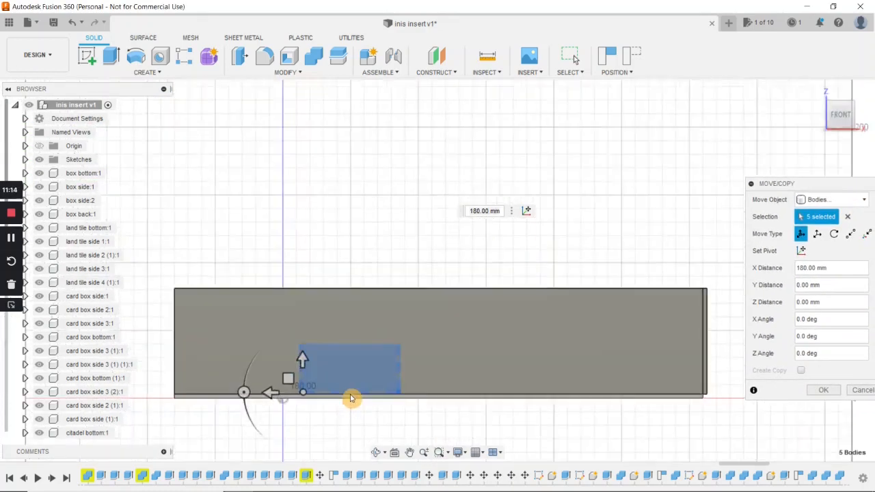
scroll(343, 382, "up", 4)
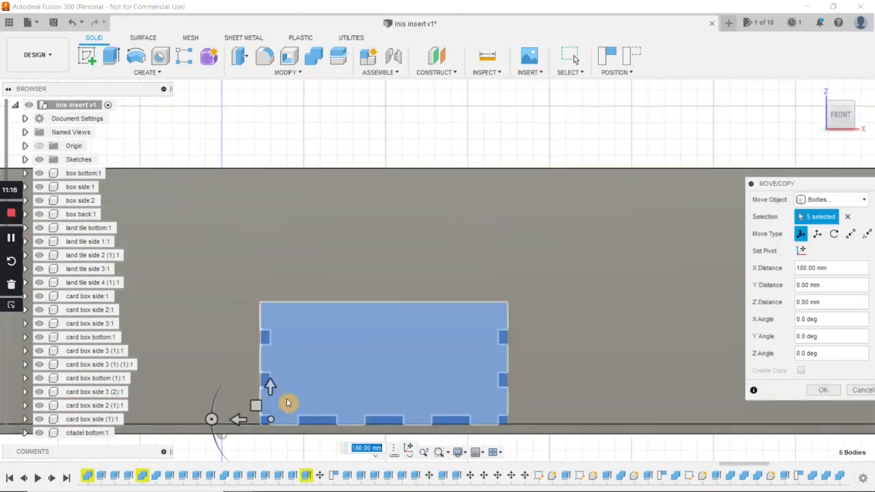
left_click_drag(271, 384, 279, 286)
scroll(279, 287, "down", 2)
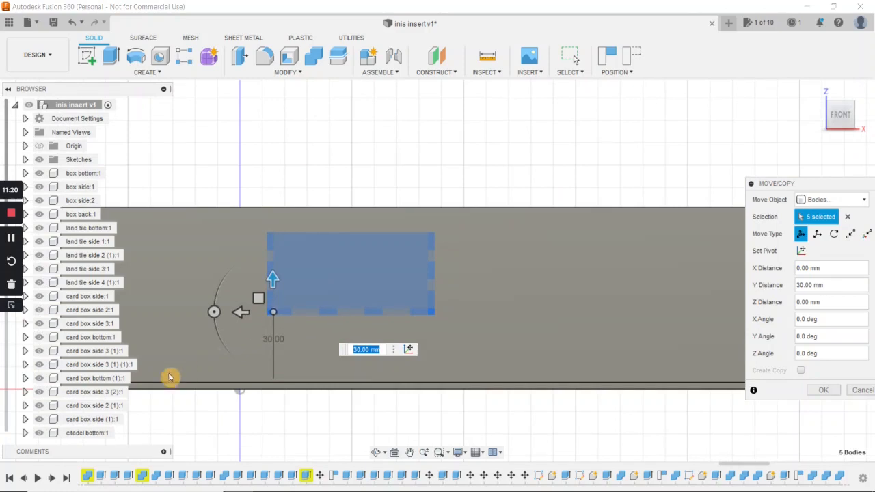
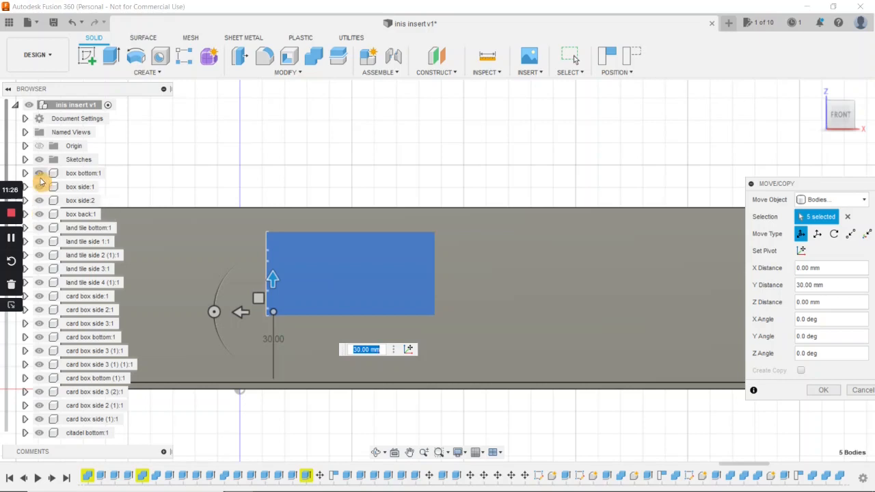
Hide the front box side component and adjust the citadel copy's upward move to 37 mm, resting it on the lower citadel box.
left_click(40, 189)
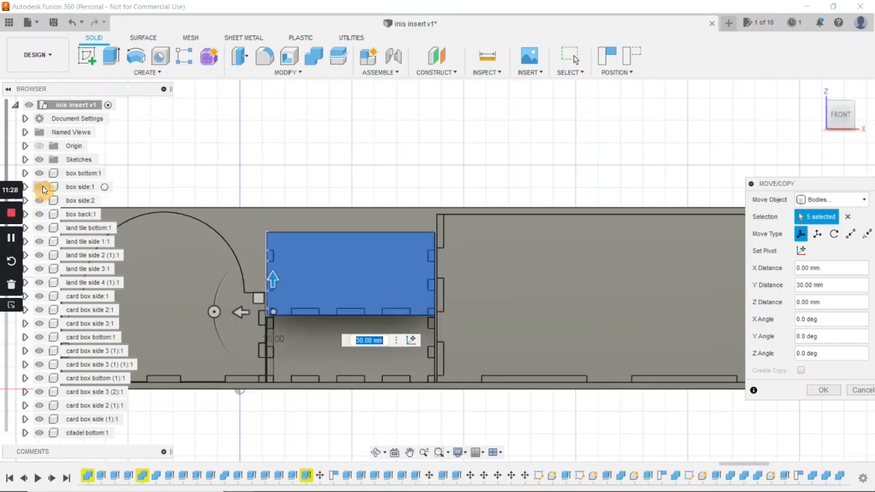
scroll(406, 385, "up", 1)
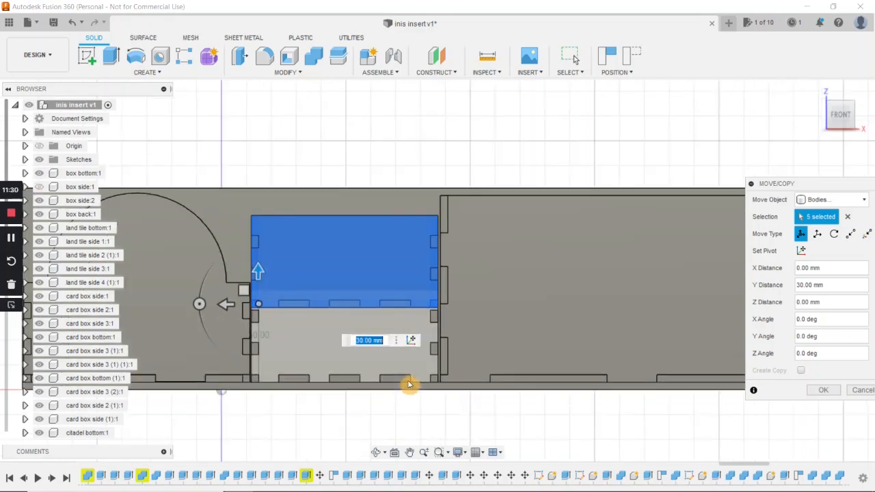
left_click_drag(261, 272, 259, 257)
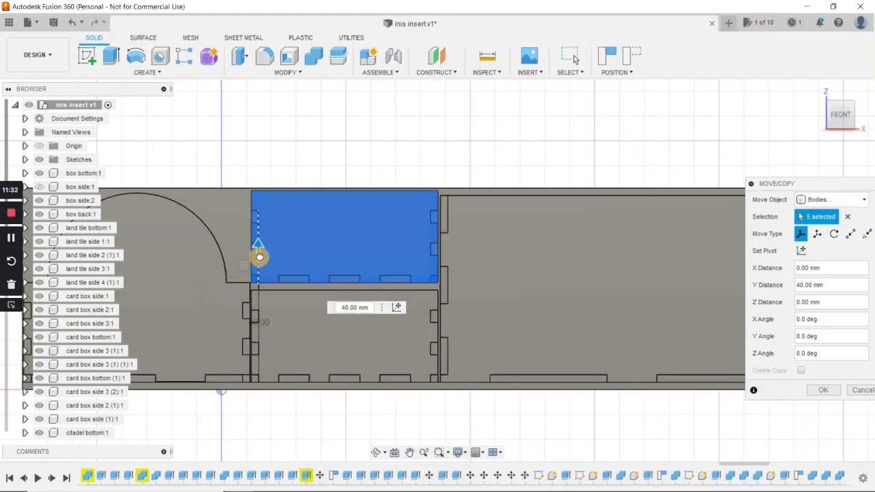
scroll(259, 254, "up", 2)
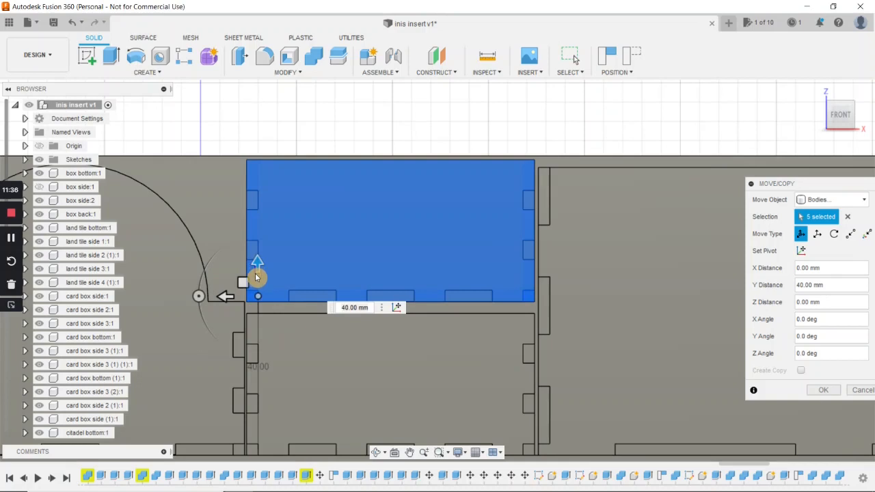
scroll(257, 274, "up", 2)
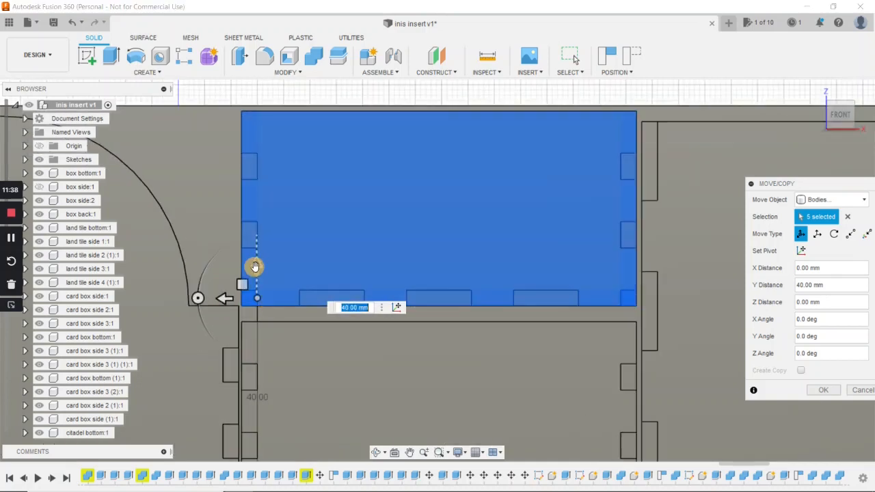
left_click_drag(258, 269, 257, 284)
scroll(443, 357, "down", 2)
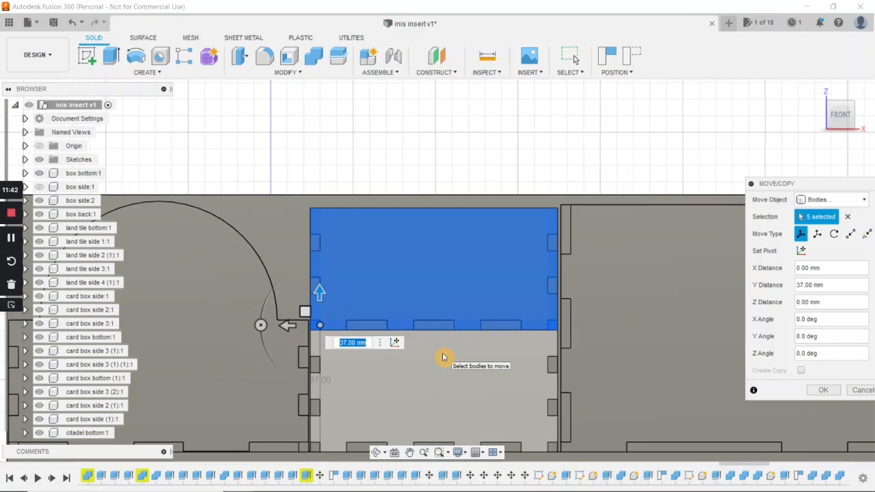
Shift the citadel copy 20 mm toward the rear wall of the outer box and complete the move.
middle_click_drag(442, 357, 414, 398, "shift")
scroll(589, 281, "down", 4)
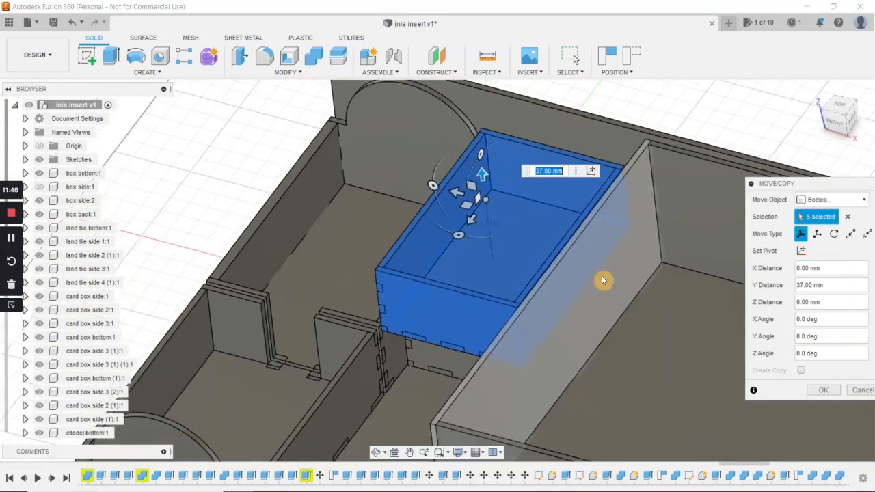
left_click(842, 112)
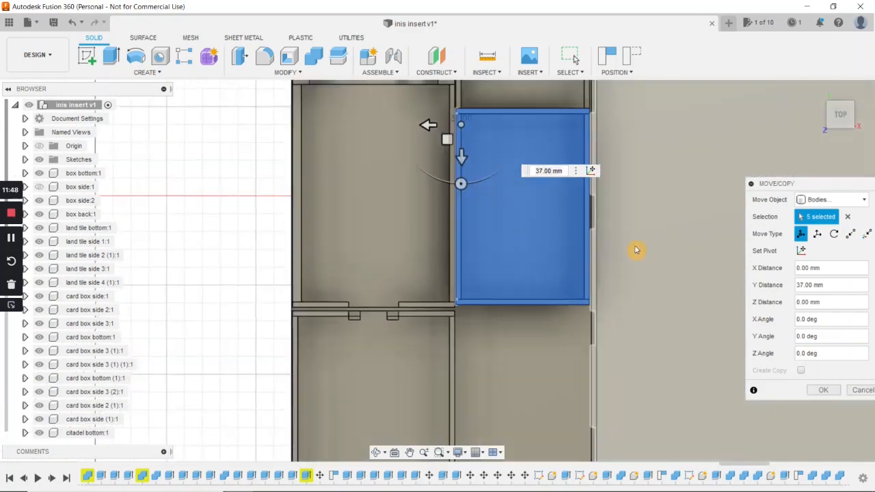
scroll(634, 233, "up", 2)
middle_click_drag(633, 239, 540, 297)
left_click_drag(410, 237, 415, 203)
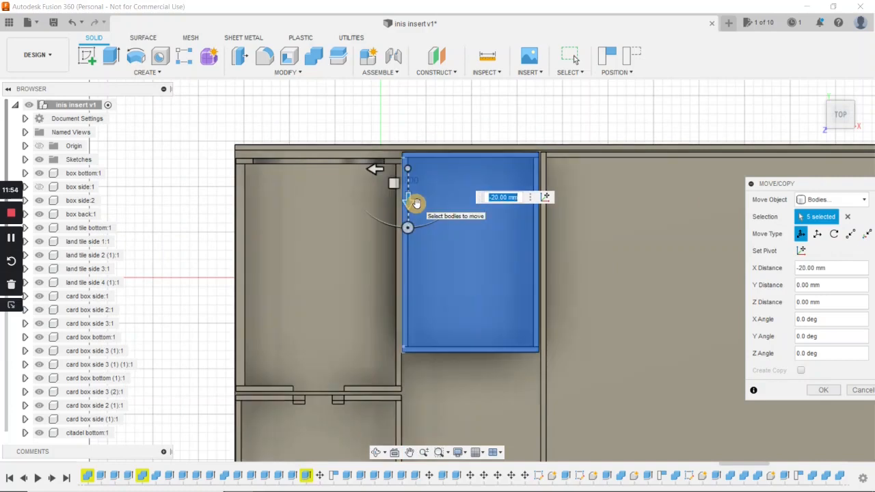
key("Return")
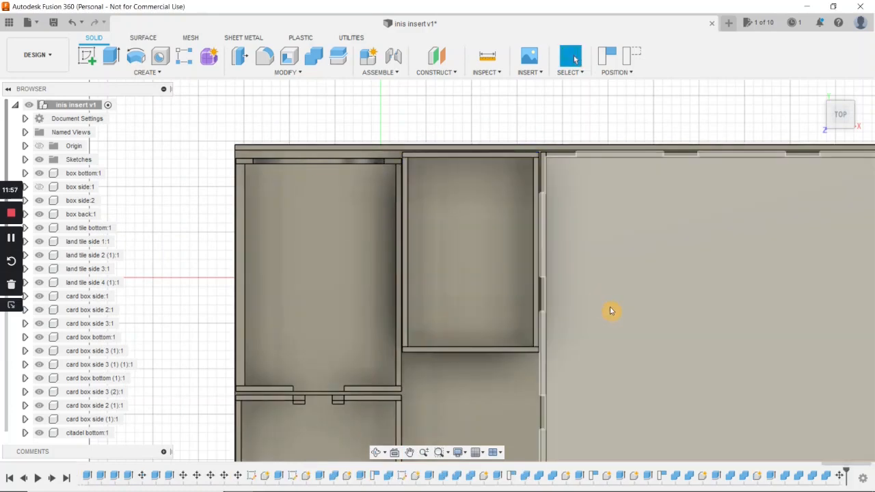
Examine the stacked citadel boxes among the trays, and clear and close the measurement of the free floor gap.
middle_click_drag(632, 319, 645, 301, "shift")
middle_click_drag(697, 345, 613, 312, "shift")
middle_click_drag(688, 327, 669, 346, "shift")
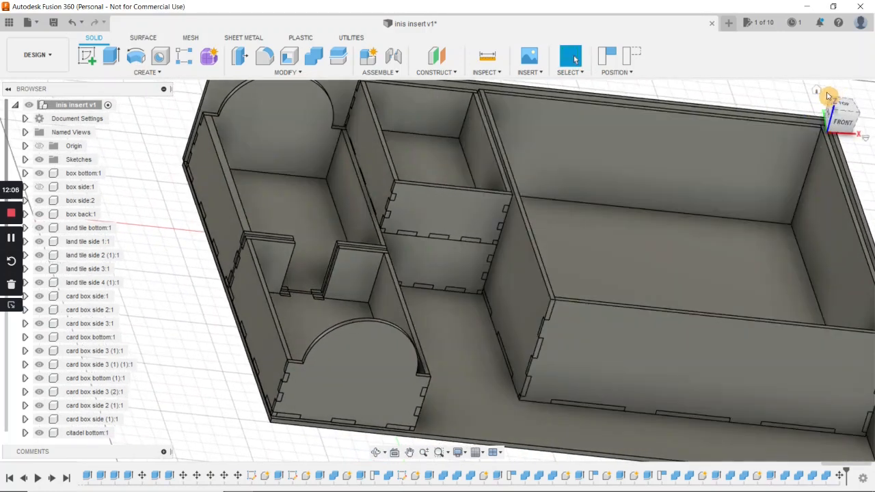
left_click(819, 93)
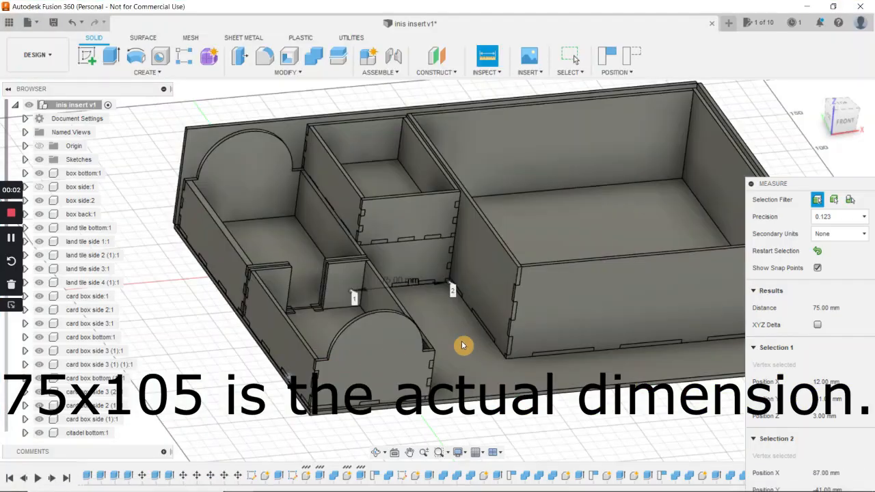
middle_click_drag(461, 346, 405, 363)
left_click(817, 252)
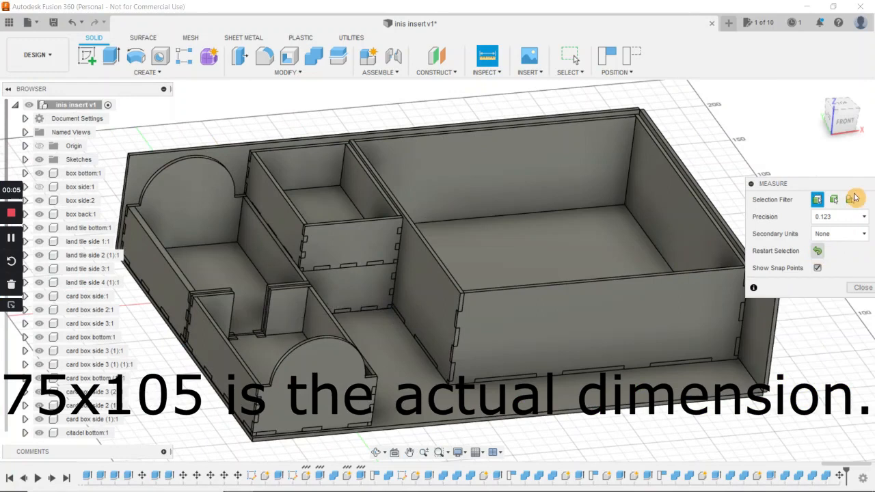
left_click(861, 286)
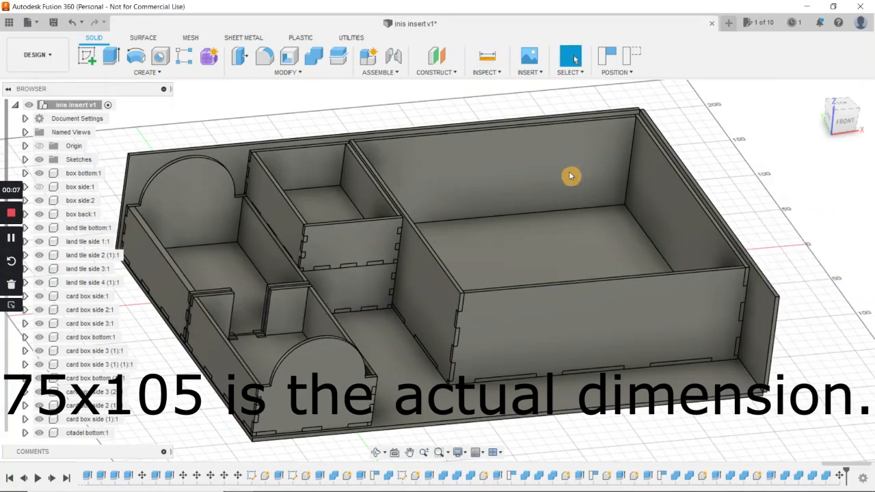
Start a sketch on the top face of the box bottom, capturing the current positions of the moved components.
left_click(88, 60)
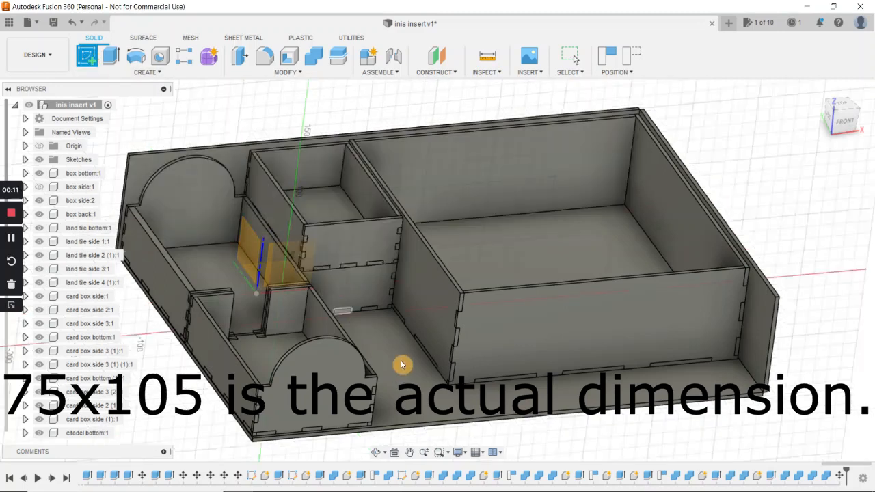
scroll(403, 372, "up", 2)
mouse_move(403, 367)
middle_mouse_down("shift")
mouse_move(382, 383)
mouse_move(344, 375)
middle_mouse_up("shift")
left_click(345, 371)
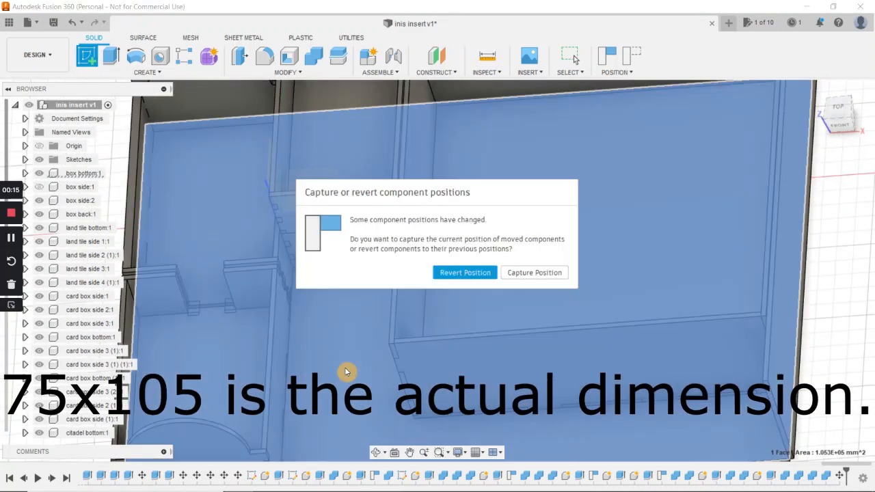
left_click(520, 273)
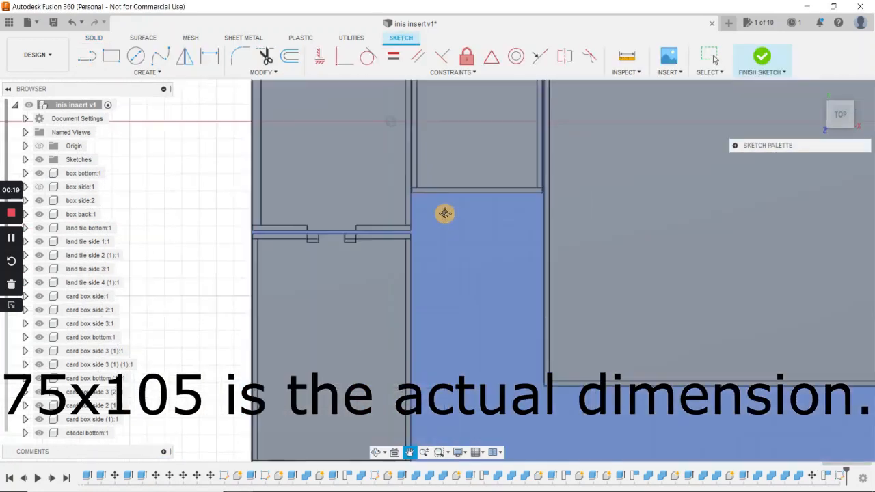
Draw a 110 mm long rectangle on the free floor in front of the citadel boxes, starting near their front corner.
scroll(470, 274, "up", 1)
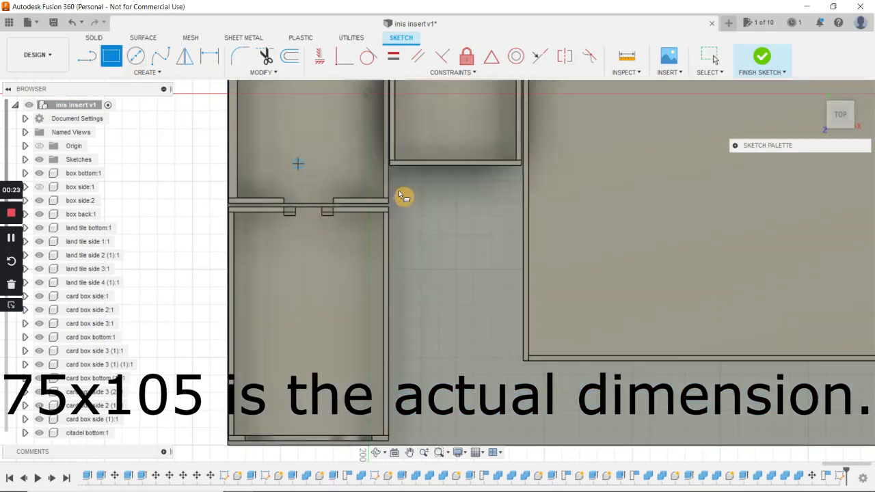
scroll(420, 205, "up", 5)
middle_click_drag(377, 163, 431, 266)
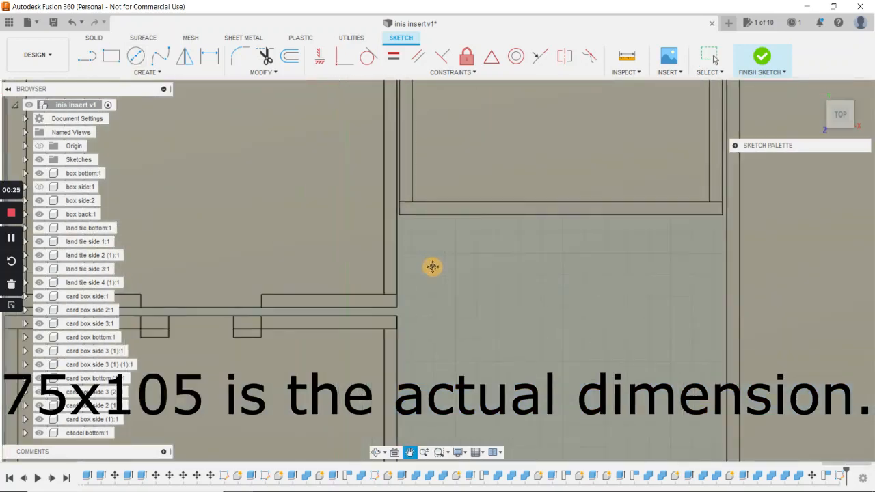
scroll(433, 266, "up", 4)
scroll(387, 225, "up", 2)
middle_click_drag(384, 203, 377, 275)
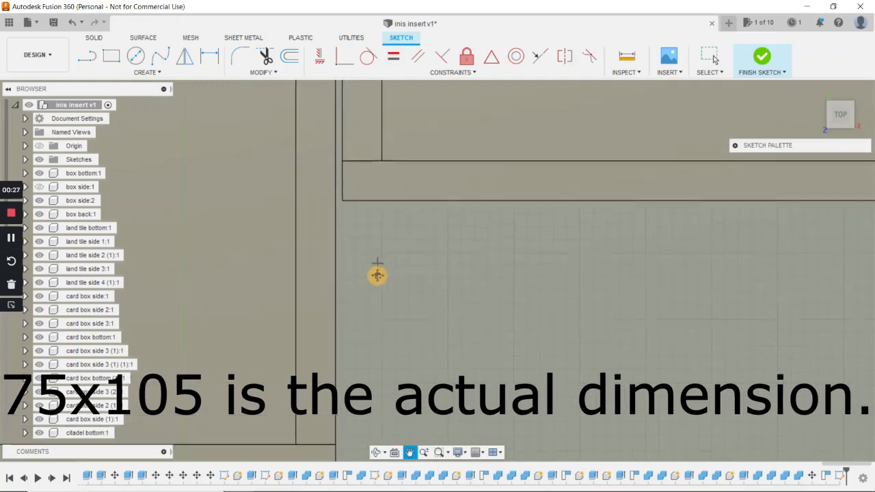
key("r")
scroll(350, 235, "up", 3)
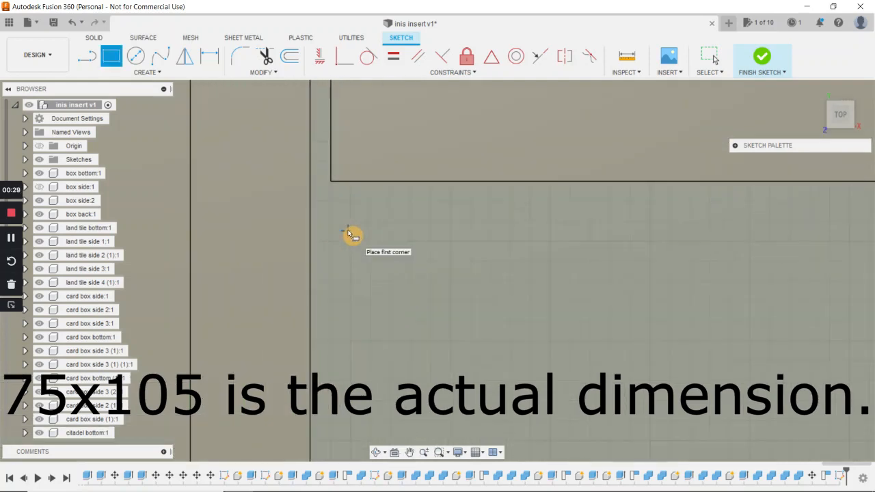
scroll(332, 199, "up", 3)
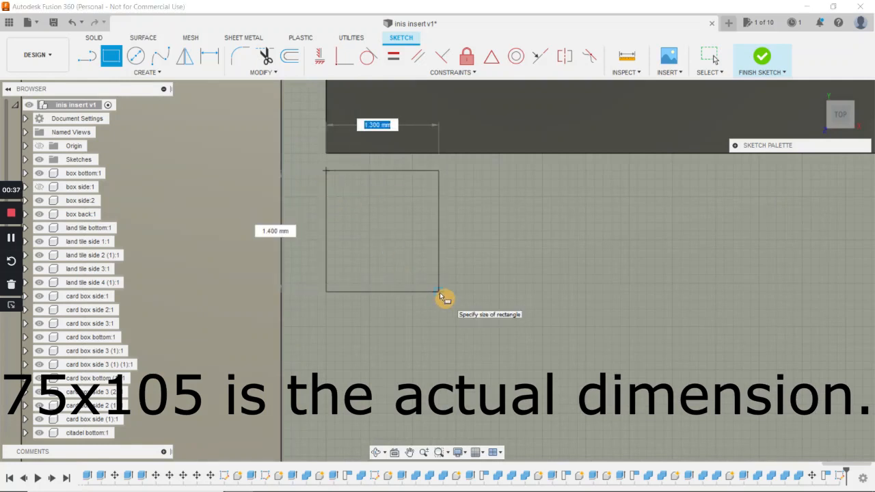
key("Tab")
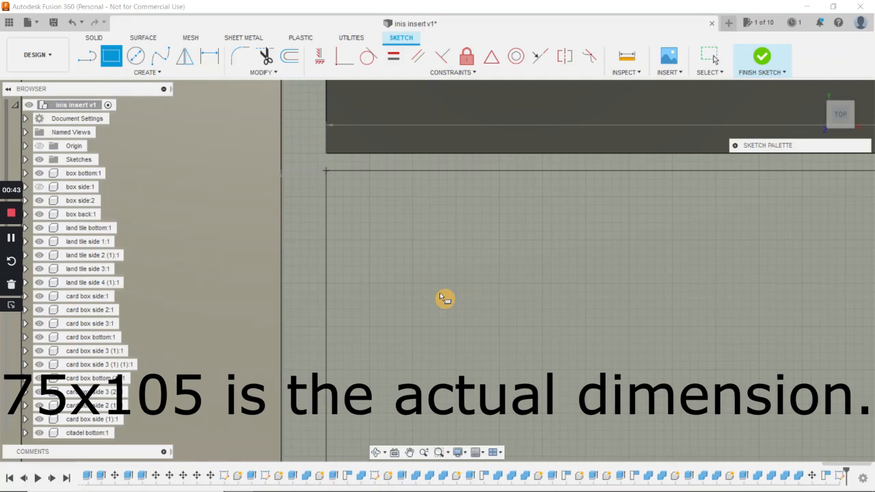
key("Escape")
Examine how the new rectangle fits into the free space between the card box and the land tile tray.
scroll(441, 296, "down", 2)
scroll(557, 276, "down", 3)
mouse_move(655, 319)
middle_mouse_down()
mouse_move(601, 324)
mouse_move(472, 303)
middle_mouse_up()
scroll(547, 289, "down", 5)
middle_click_drag(714, 317, 477, 300)
scroll(548, 300, "down", 4)
scroll(611, 317, "down", 1)
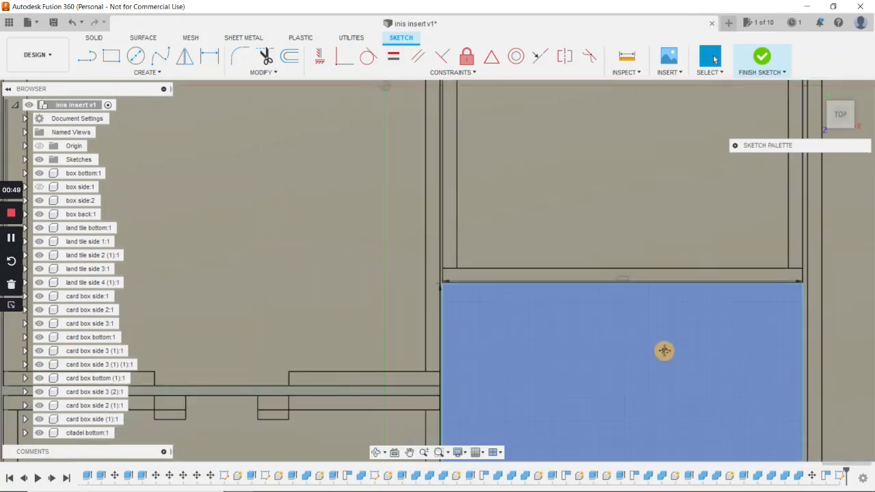
middle_click_drag(663, 351, 569, 284)
scroll(570, 285, "down", 1)
scroll(588, 351, "down", 1)
middle_click_drag(594, 361, 523, 225)
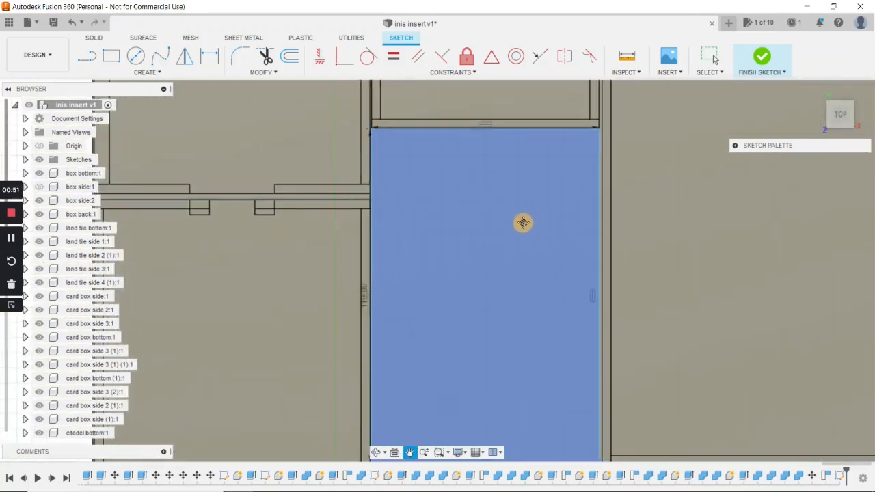
Finish the rectangle sketch and try to extrude the 110 mm long profile 3 mm as a new body.
scroll(523, 225, "down", 2)
middle_click_drag(538, 281, 541, 270)
left_click_drag(547, 292, 549, 308)
key("Escape")
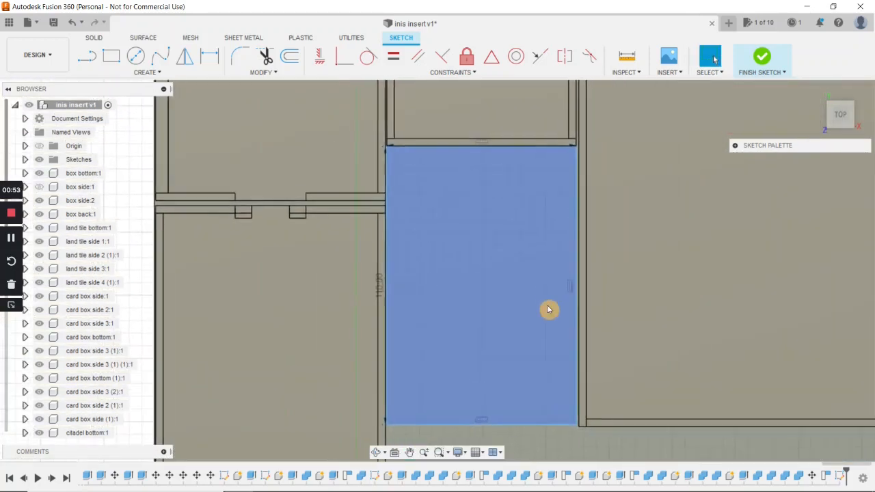
left_click(762, 62)
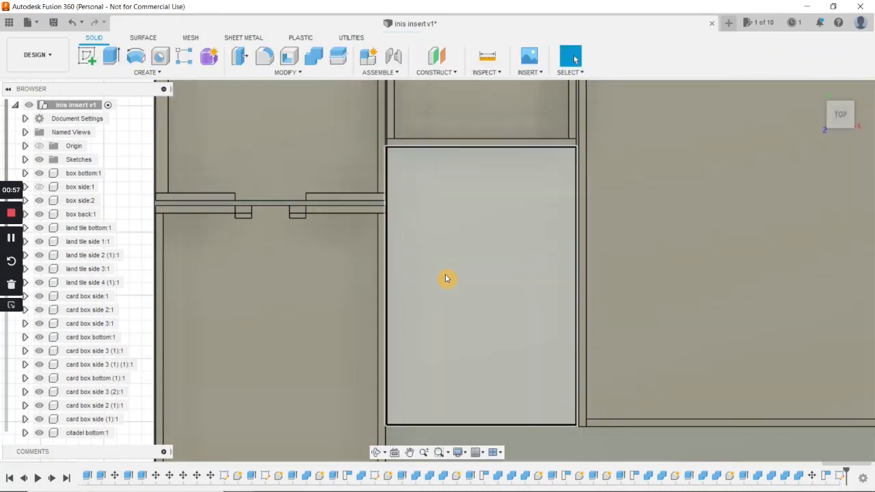
left_click(446, 277)
left_click(110, 58)
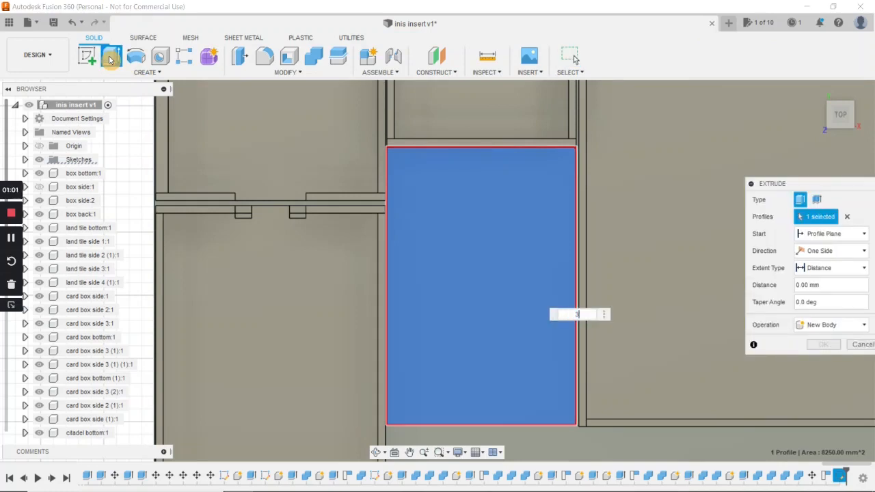
type("3")
key("Return")
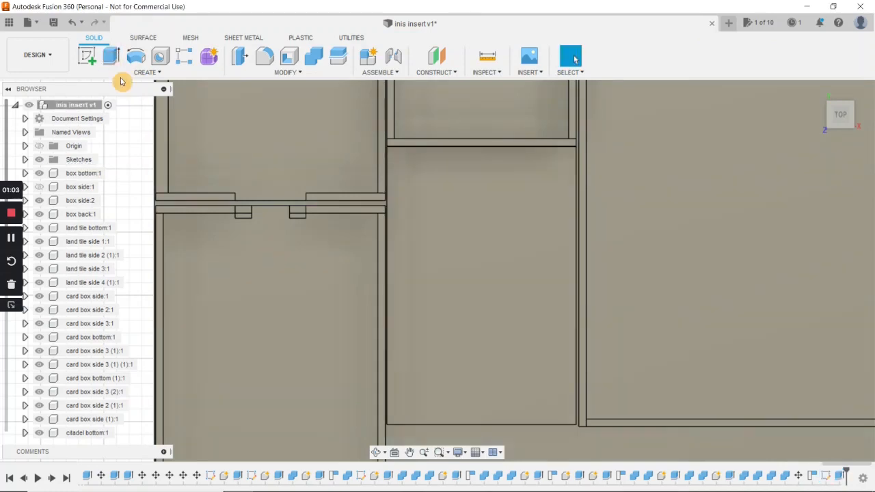
Check the component list for the extruded plate, and undo the 3 mm extrusion.
middle_click_drag(140, 133, 143, 101, "shift")
left_click(45, 433)
key("Escape")
scroll(137, 336, "down", 1)
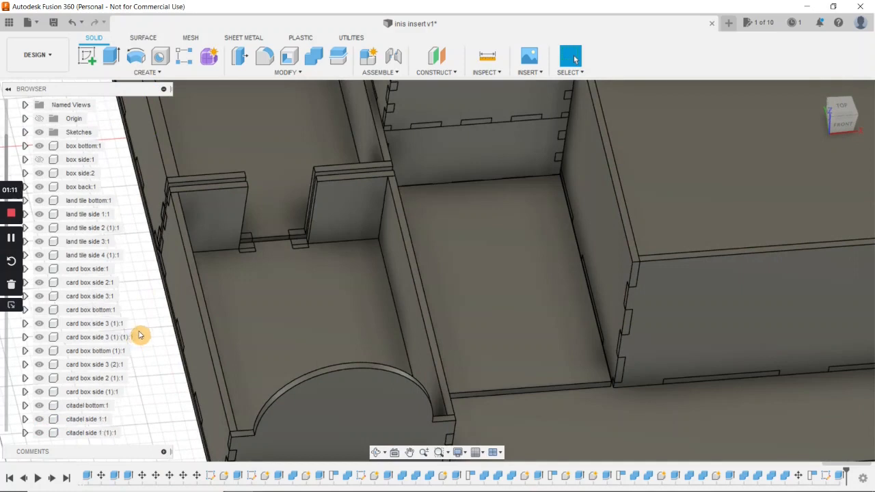
scroll(139, 334, "up", 1)
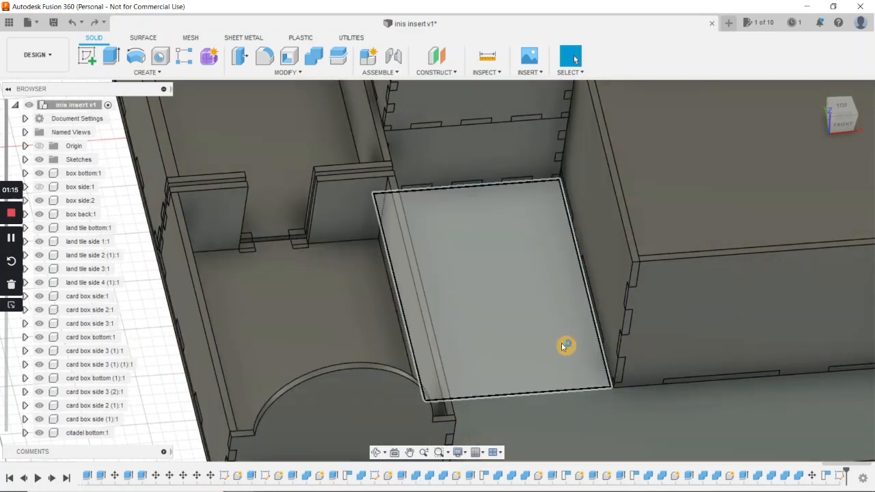
Reopen the rectangle's sketch to check it against the surrounding trays, and close it again.
double_click(563, 347)
middle_click_drag(568, 360, 530, 244)
left_click_drag(530, 245, 497, 134)
scroll(511, 226, "down", 1)
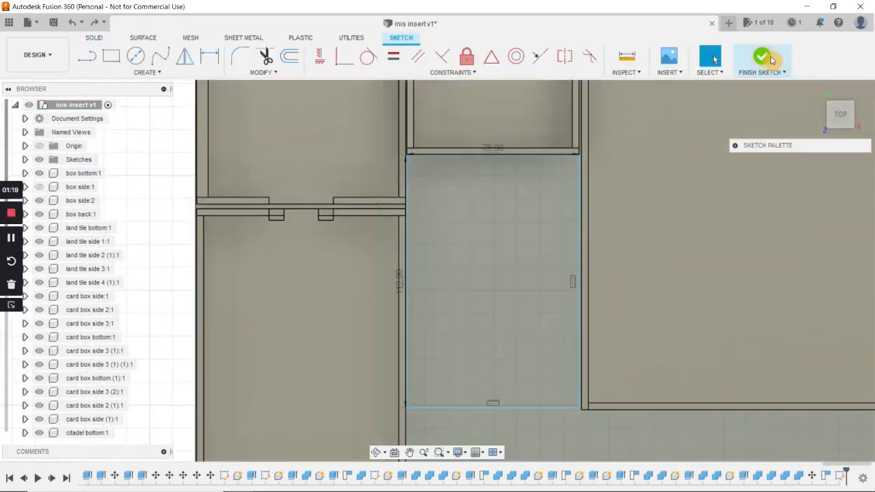
left_click(761, 60)
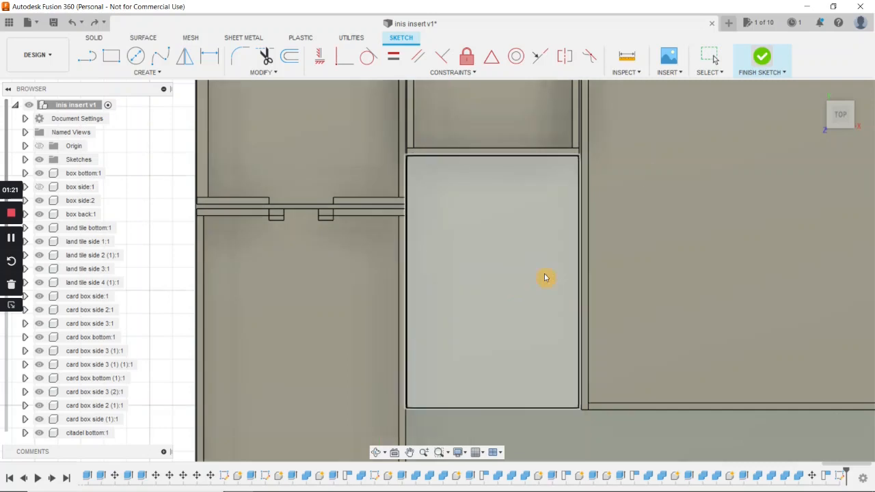
Extrude the rectangle in front of the citadel boxes 3 mm as a new component.
left_click(510, 287)
left_click(111, 56)
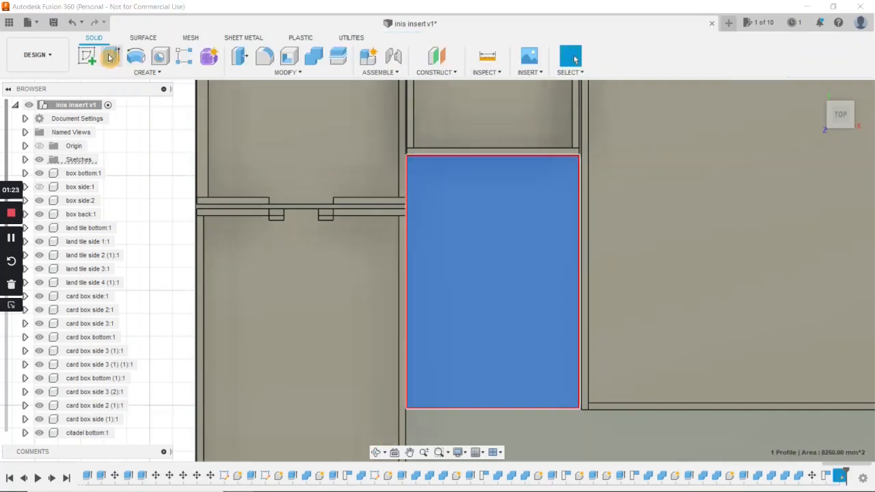
left_click(859, 324)
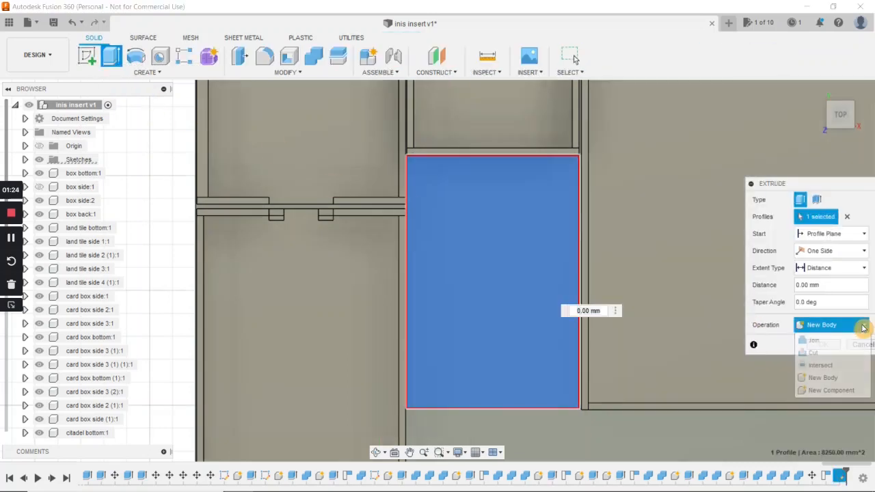
left_click(840, 389)
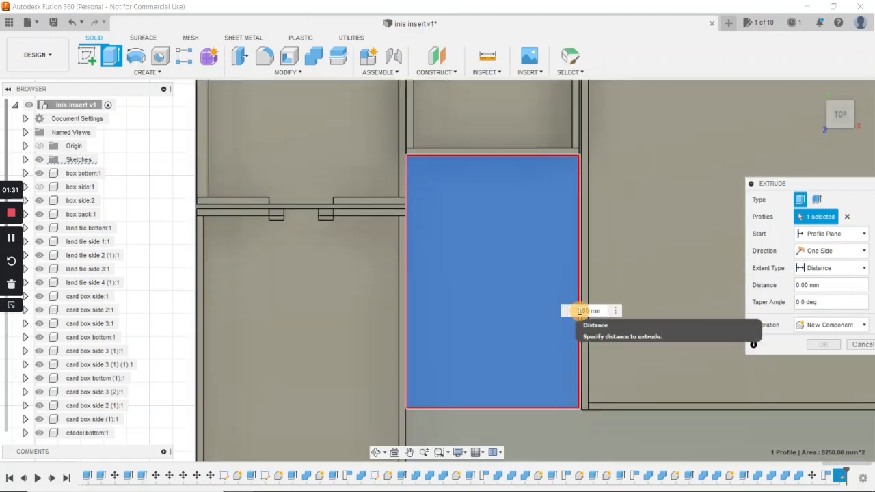
key("Return")
Rename the newly extruded plate component to "token bottom".
scroll(100, 359, "down", 1)
scroll(100, 359, "down", 3)
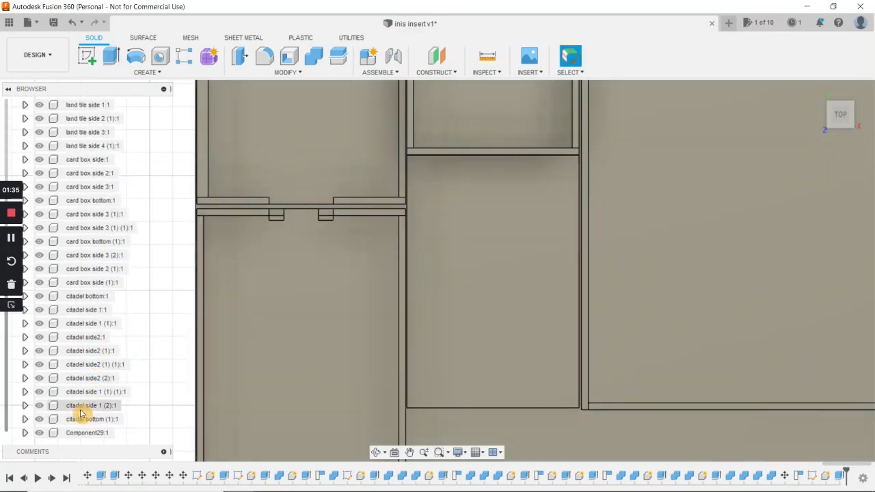
right_click(85, 436)
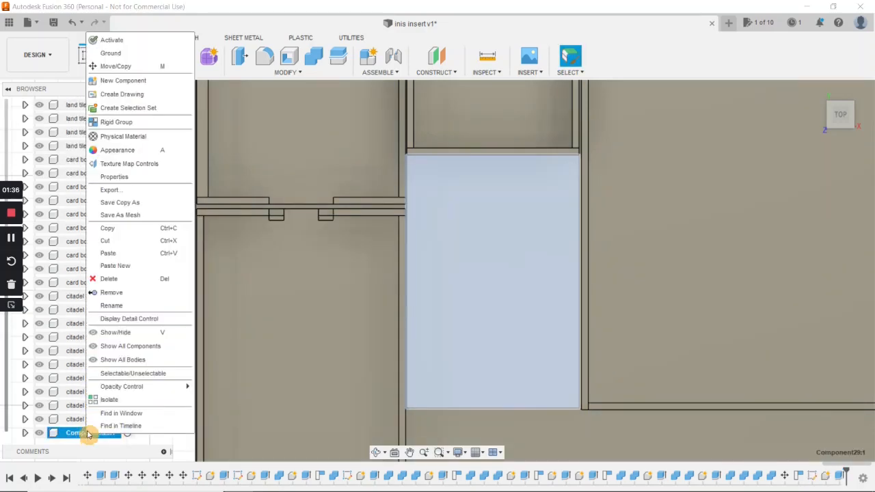
left_click(119, 308)
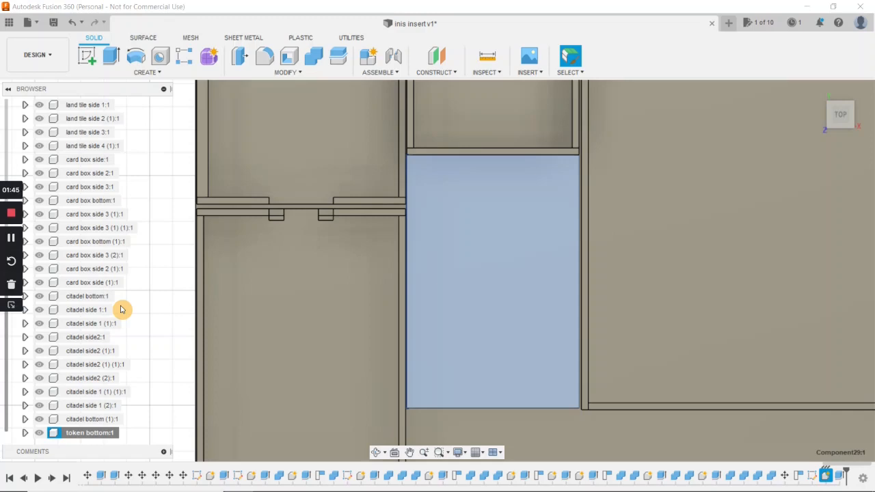
Isolate the token bottom and start a sketch on its long right side face.
middle_click_drag(467, 326, 451, 286, "shift")
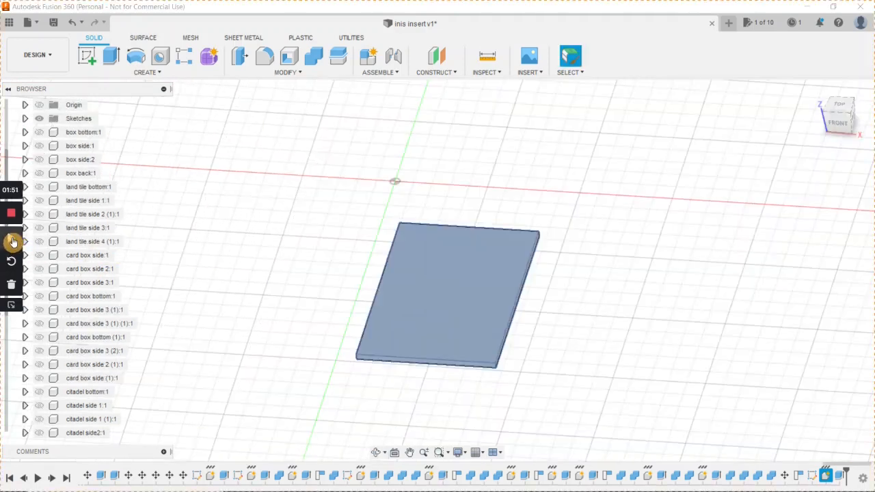
scroll(447, 383, "up", 3)
left_click(87, 60)
middle_click_drag(639, 362, 591, 360, "shift")
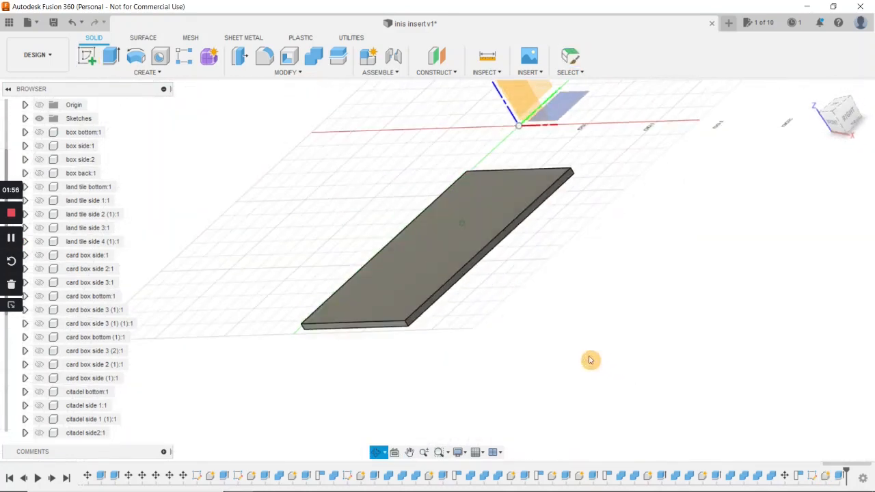
left_click(434, 301)
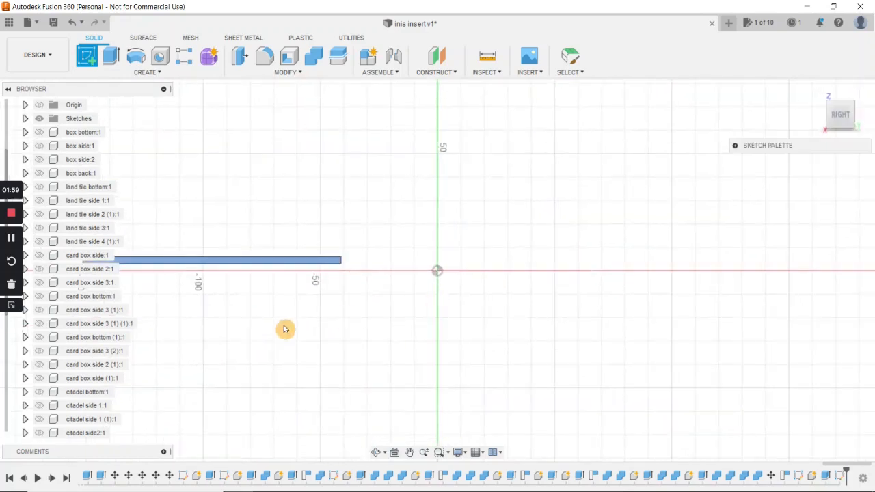
middle_click_drag(406, 357, 494, 383)
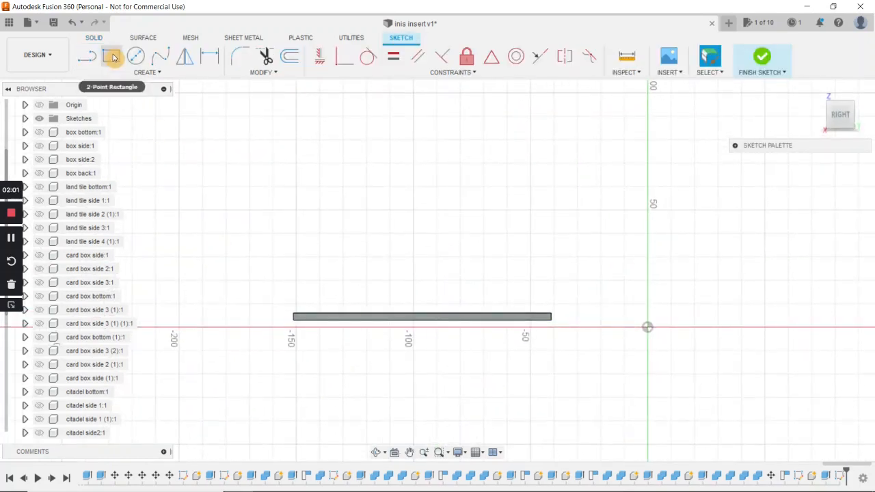
Draw a 110 by 25 mm wall rectangle standing on the top edge of the token bottom's side face.
left_click(111, 56)
scroll(330, 334, "up", 3)
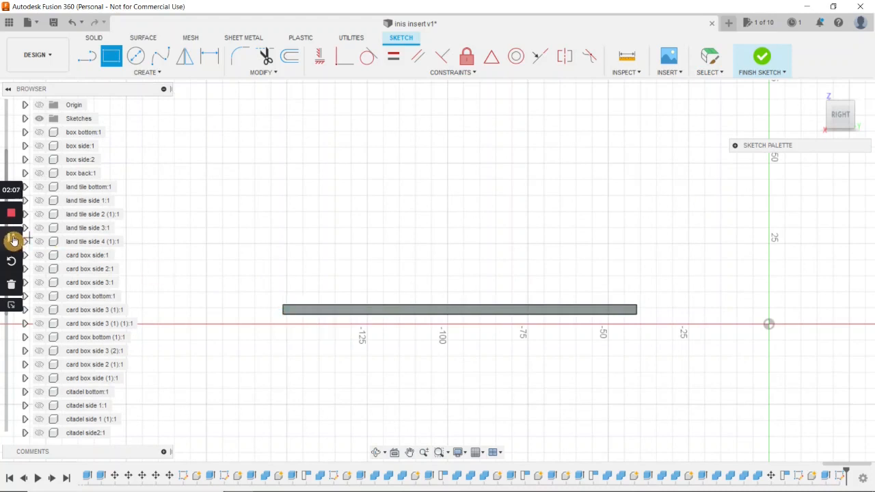
left_click(285, 309)
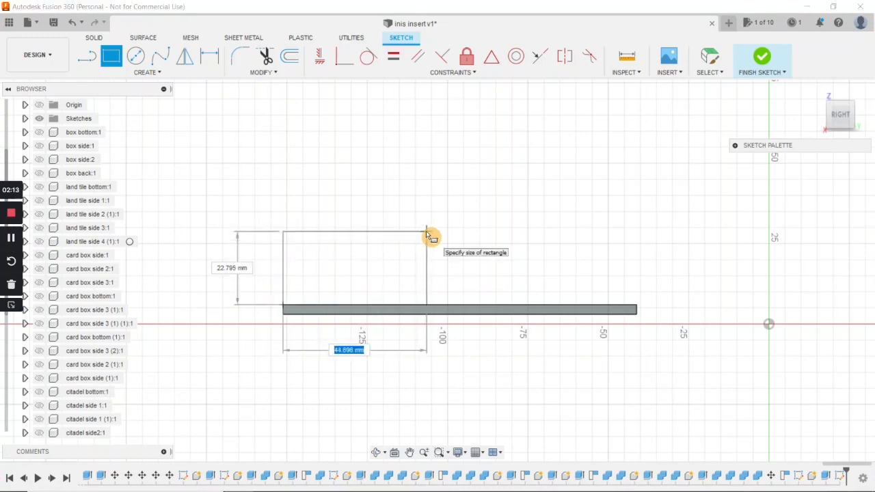
type("110")
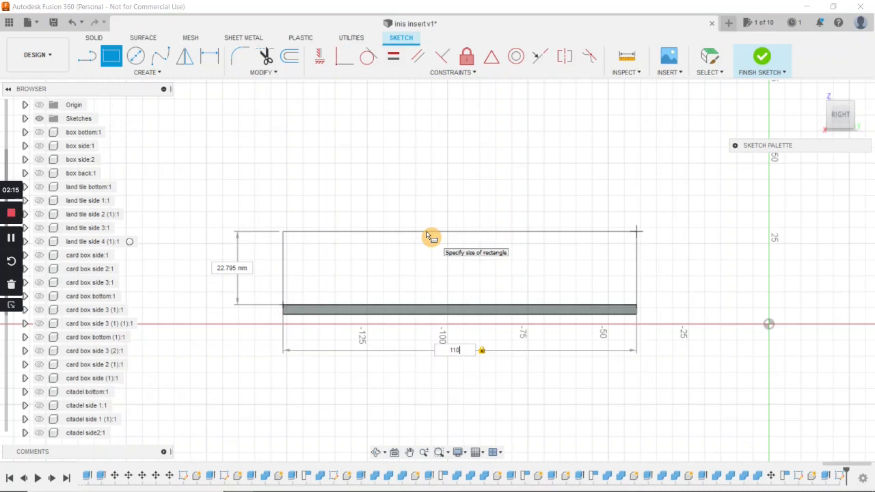
key("Tab")
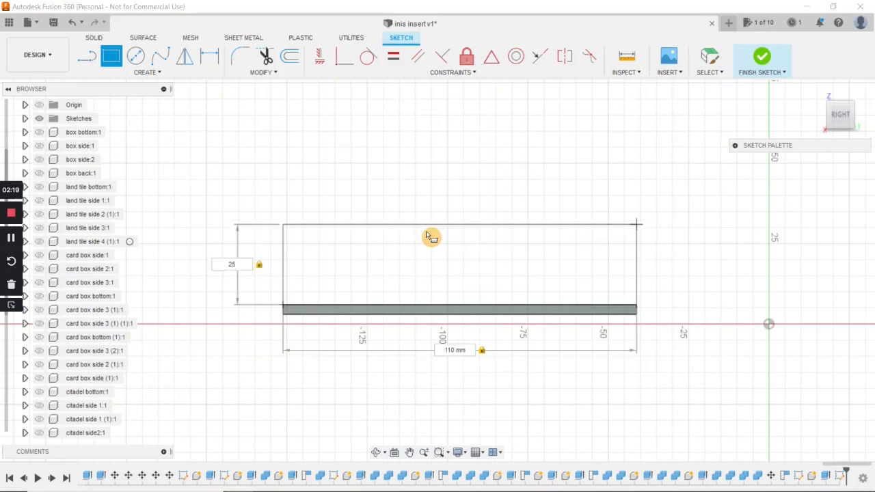
key("Return")
scroll(298, 295, "up", 1)
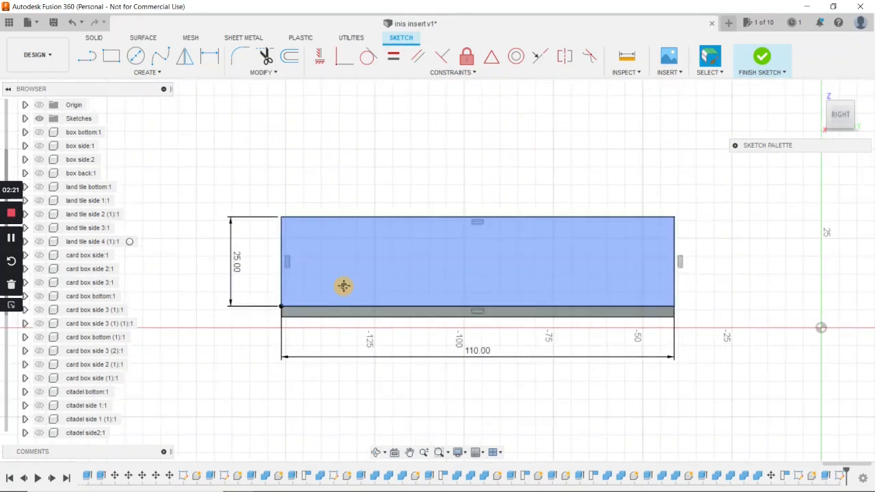
Draw a 10 by 3 mm tab rectangle below the wall, starting at the wall's lower corner on the plate edge.
left_click(111, 56)
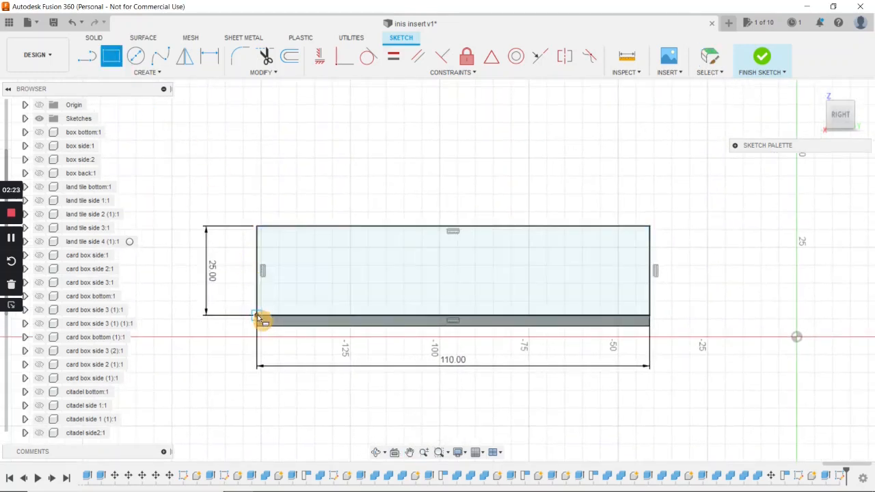
left_click(264, 324)
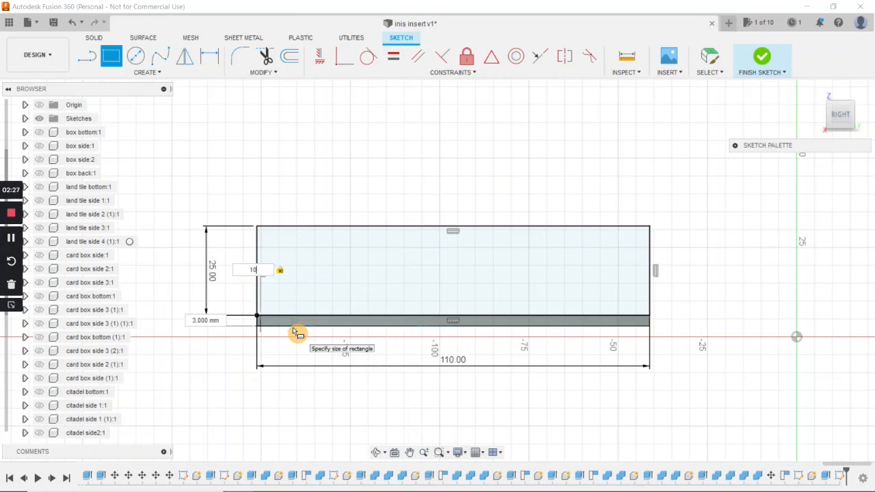
key("Tab")
type("3")
key("Return")
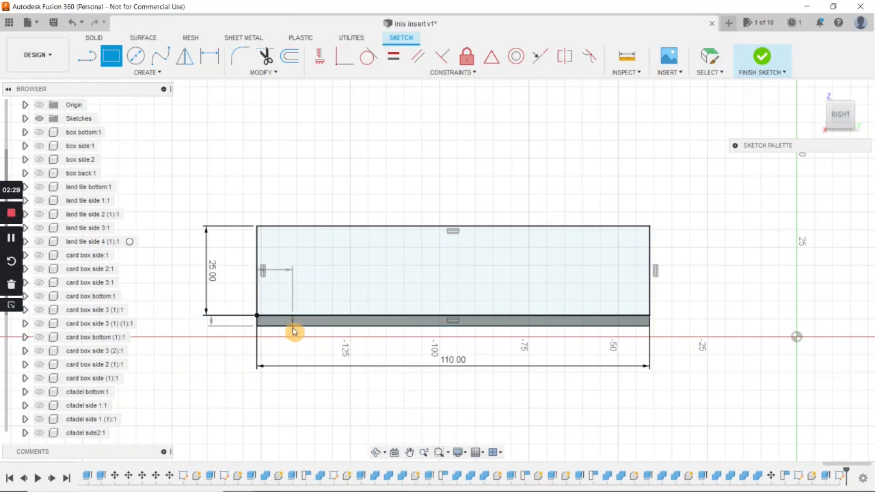
key("Escape")
scroll(314, 293, "up", 1)
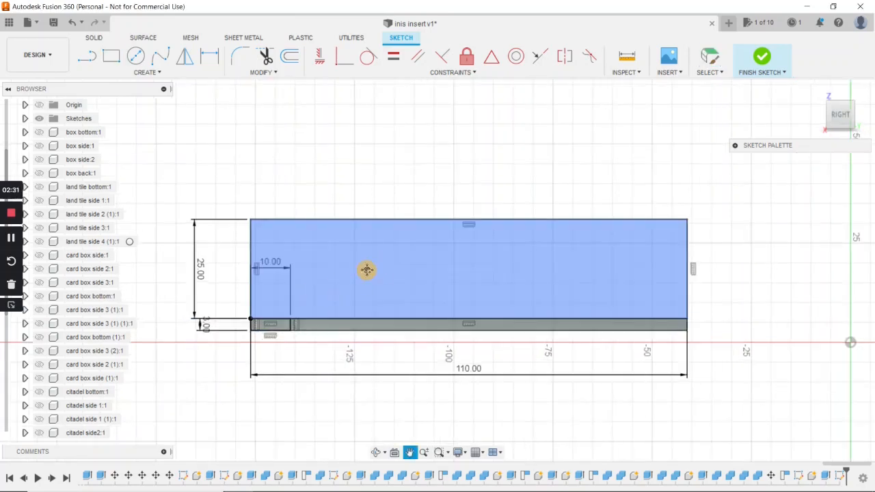
middle_click_drag(366, 270, 337, 284)
scroll(350, 280, "up", 1)
Pattern the tab rectangle's outline along the plate edge with a quantity of 4 over a 100 mm extent.
left_click(153, 72)
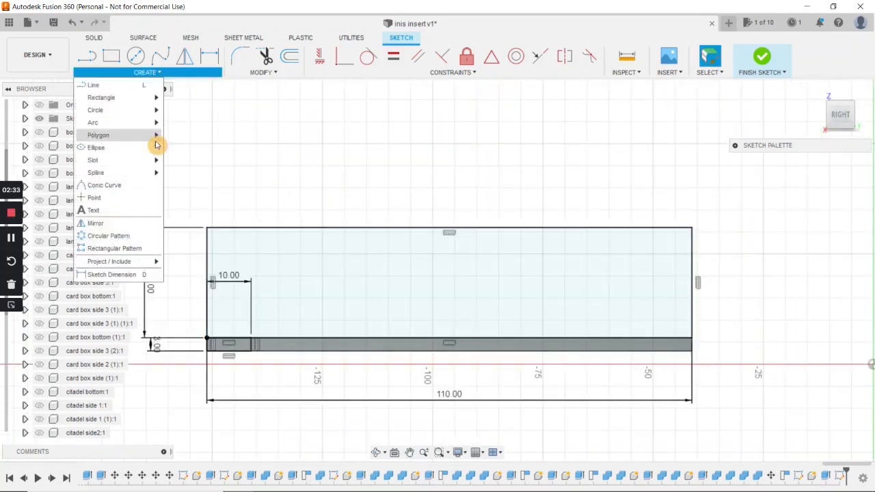
left_click(134, 250)
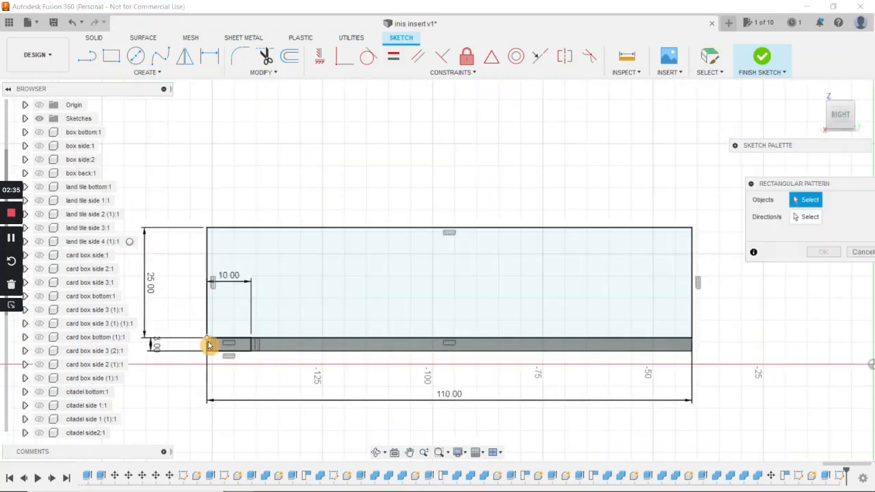
left_click(207, 346)
left_click(231, 351)
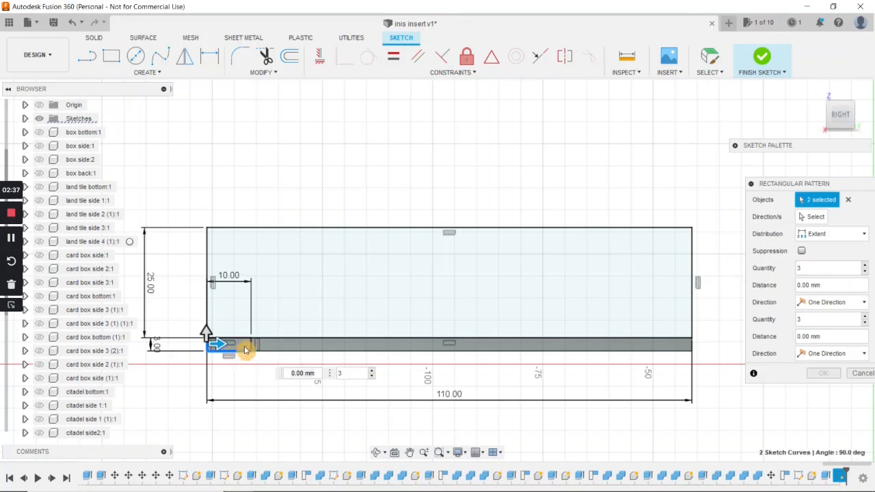
left_click(252, 347)
left_click_drag(220, 345, 656, 348)
left_click(782, 377)
type("4")
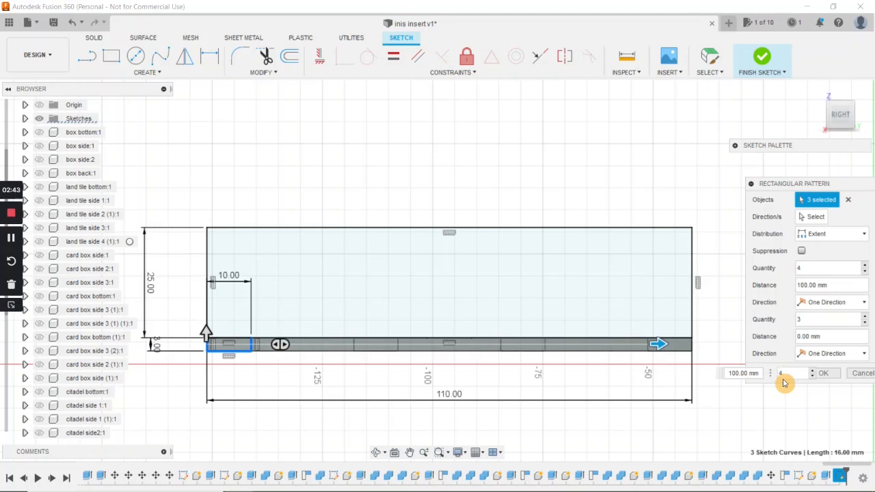
key("Return")
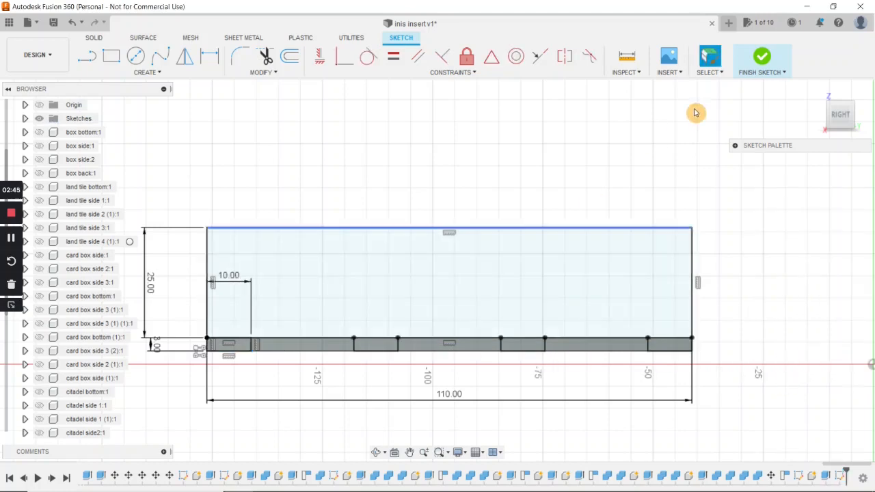
Finish the side wall sketch and pick its wall rectangle and tab profiles one after another.
left_click(762, 59)
left_click(463, 289)
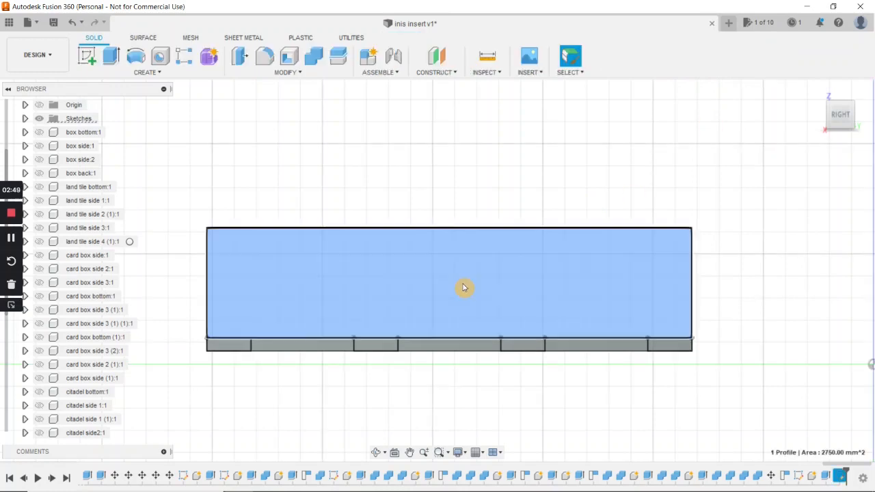
left_click(242, 349)
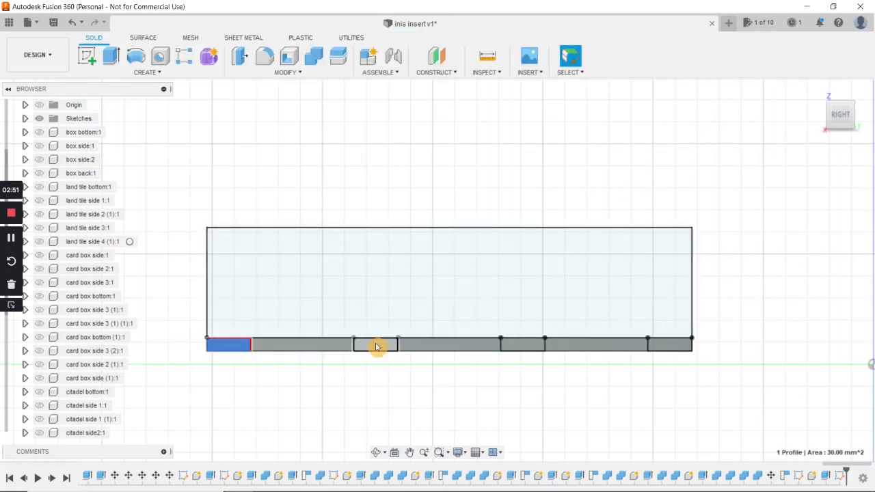
left_click(377, 346)
left_click(530, 348)
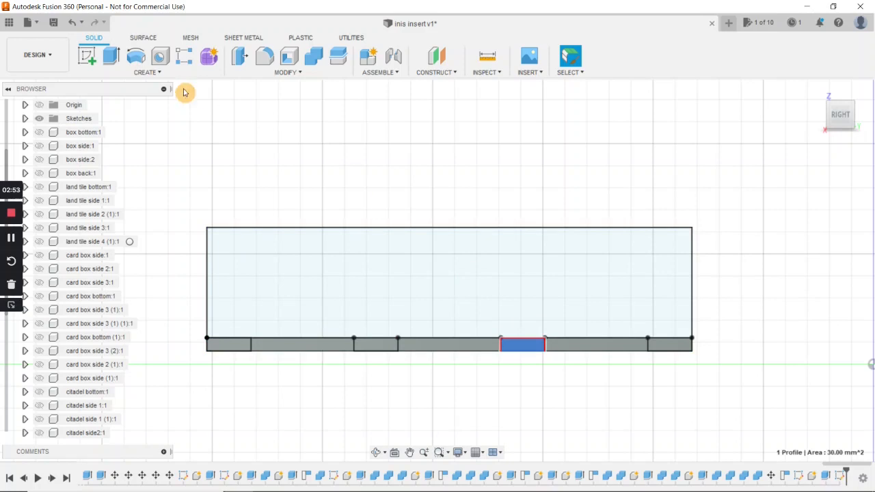
Start an extrusion of the wall rectangle and all four tab profiles with a distance of 3 mm.
left_click(111, 58)
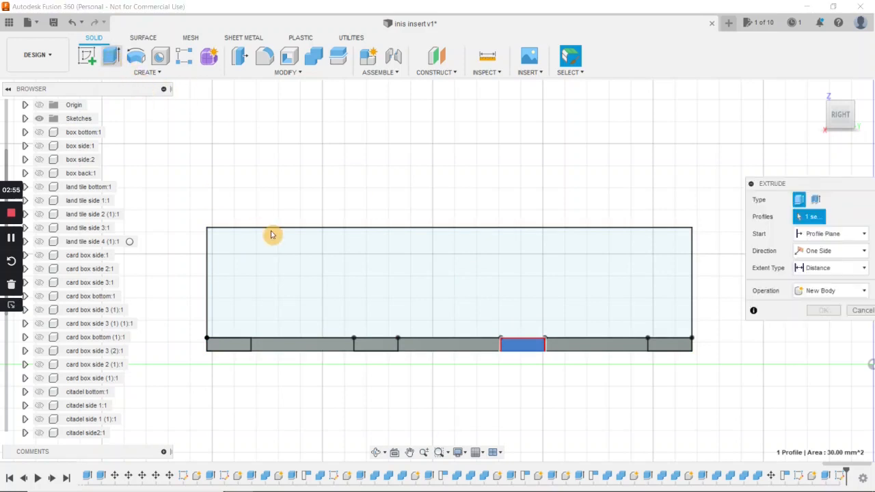
left_click(304, 274)
left_click(238, 347)
left_click(383, 347)
left_click(652, 347)
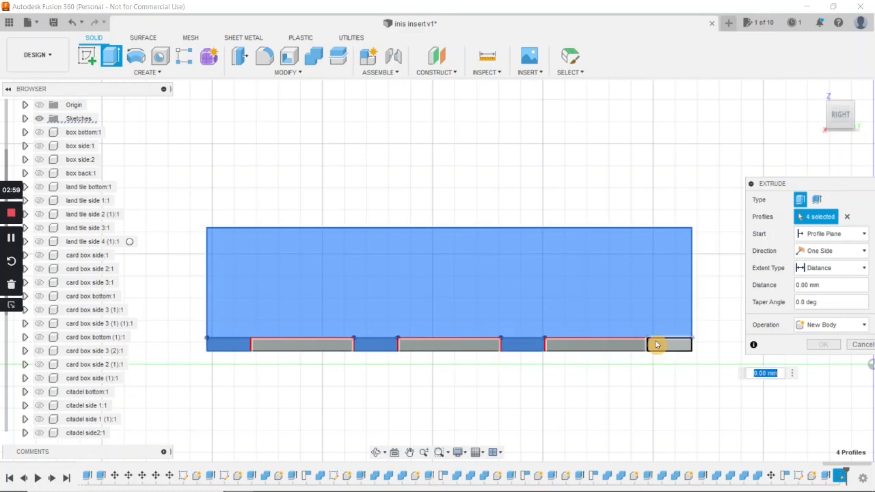
type("3")
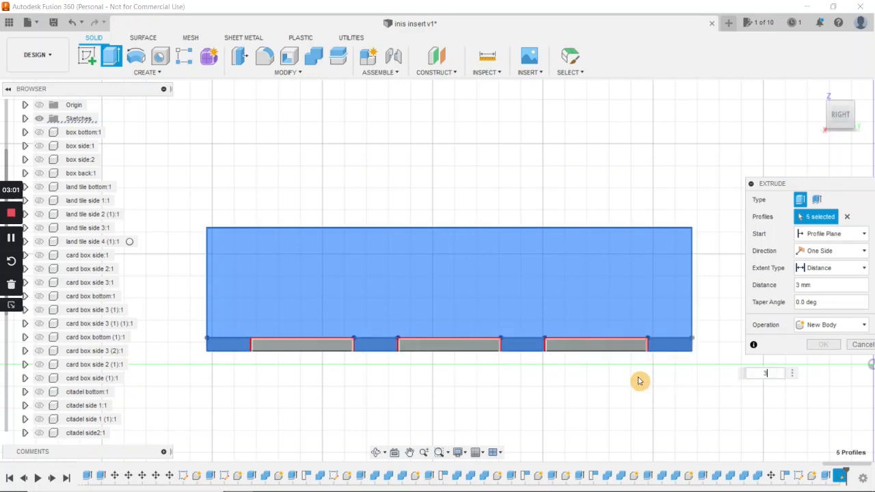
key("Return")
middle_click_drag(604, 333, 578, 332, "shift")
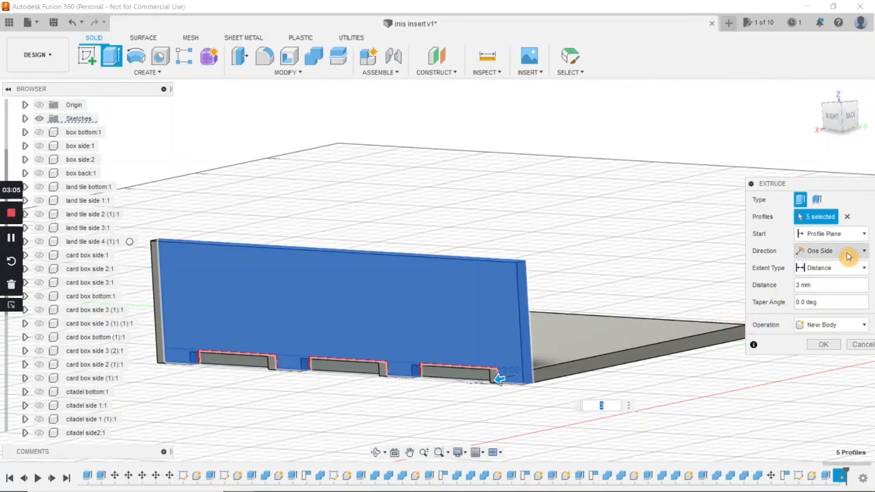
Try extruding the wall and tabs 3 mm in both directions as a new component, and undo that extrusion.
left_click(847, 252)
left_click(824, 275)
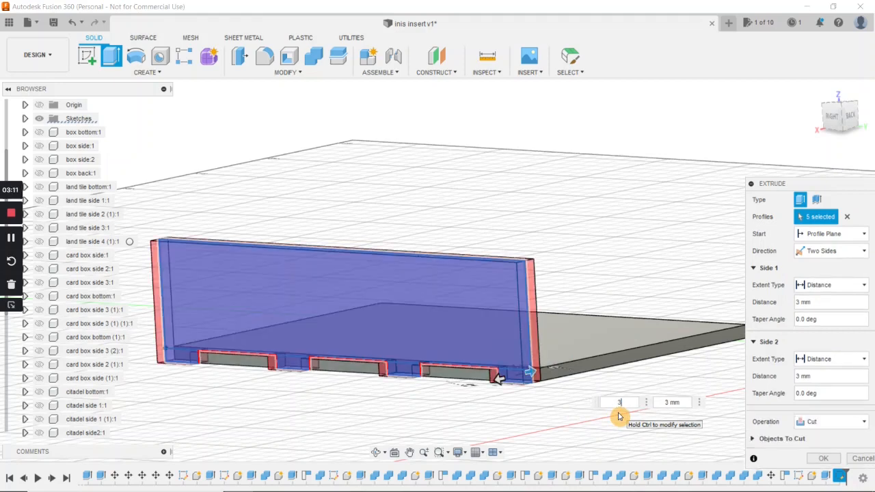
left_click(847, 426)
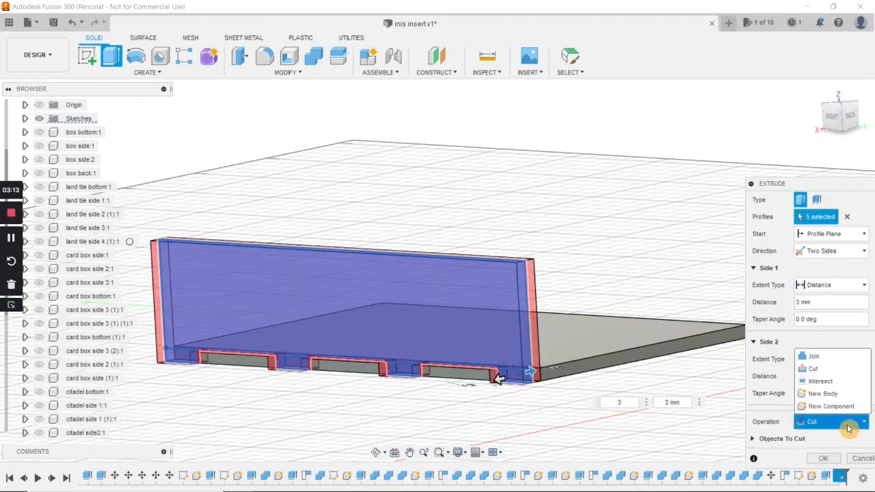
left_click(830, 405)
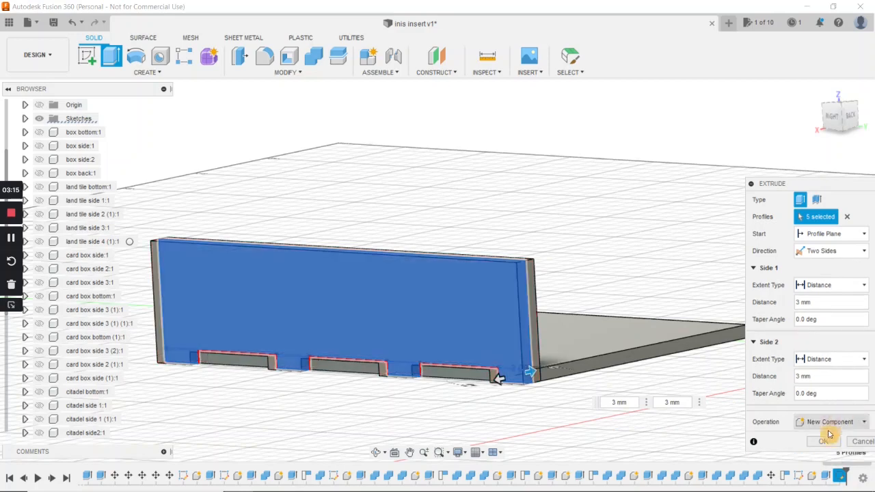
key("Return")
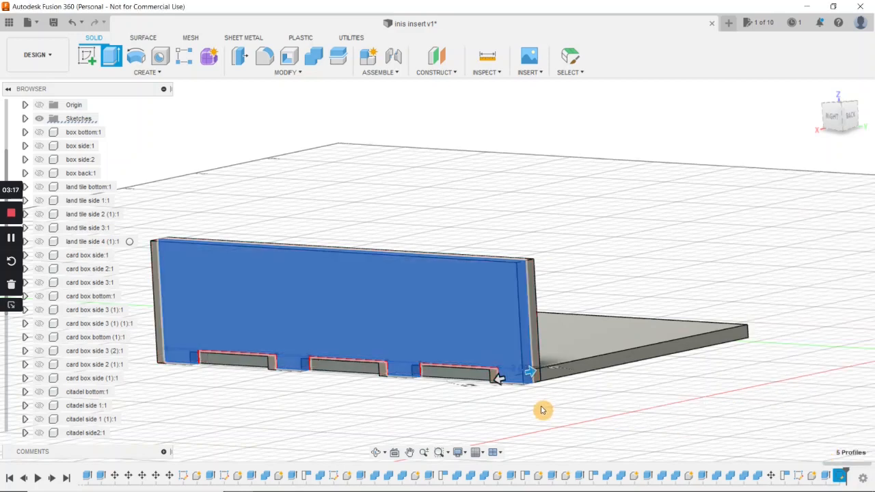
middle_click_drag(586, 401, 577, 400, "shift")
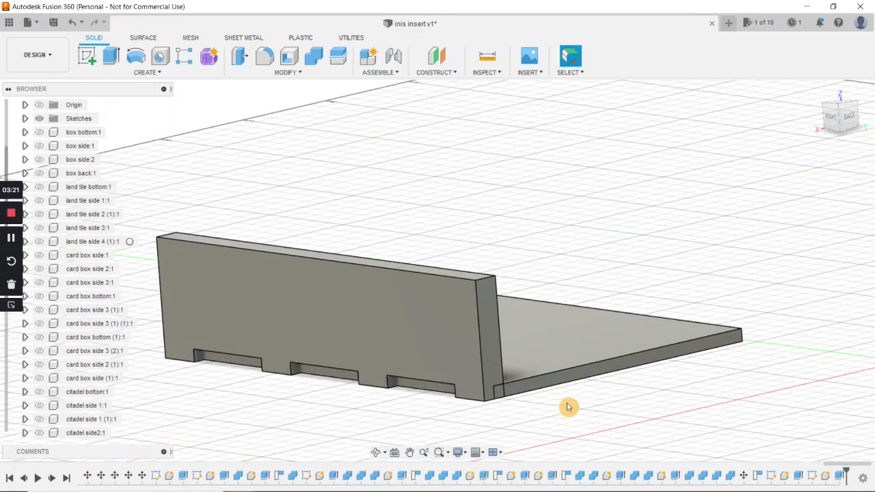
key("ctrl+z")
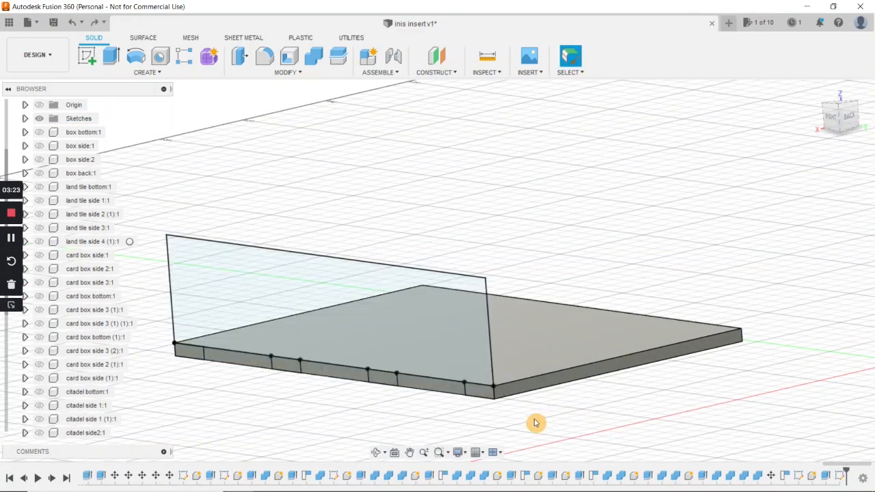
Try a two-sided extrusion of the wall and four tabs with 3 mm into the plate, and undo it.
key("e")
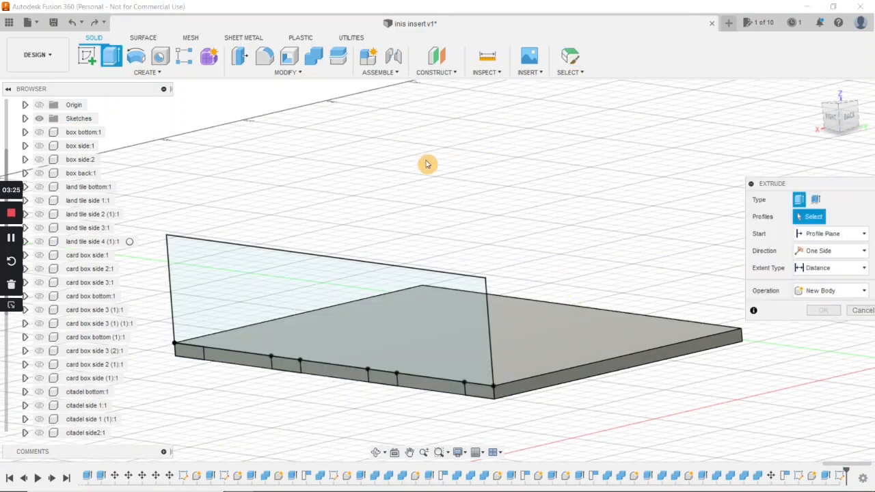
left_click(332, 319)
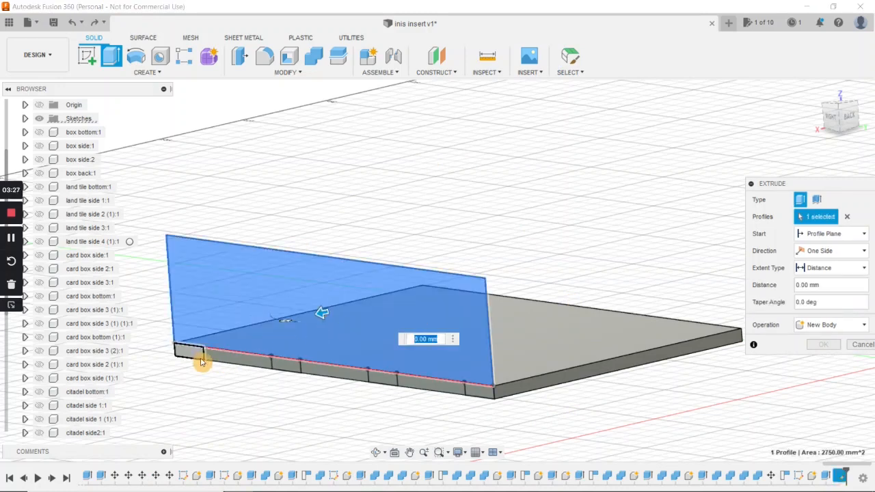
left_click(283, 366)
left_click(335, 370)
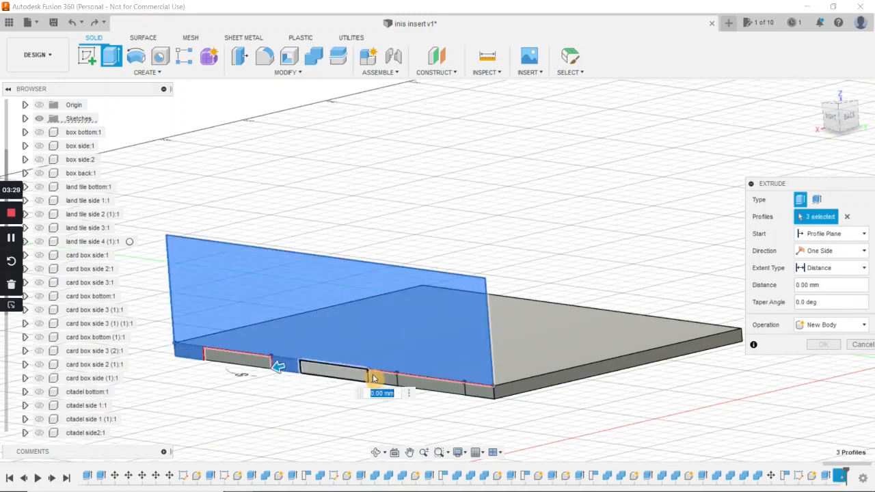
left_click(431, 384)
left_click(480, 396)
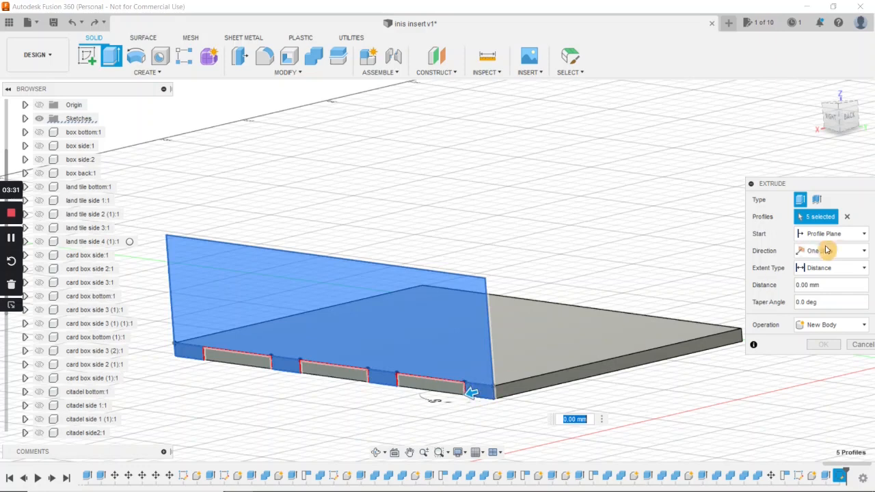
left_click(840, 251)
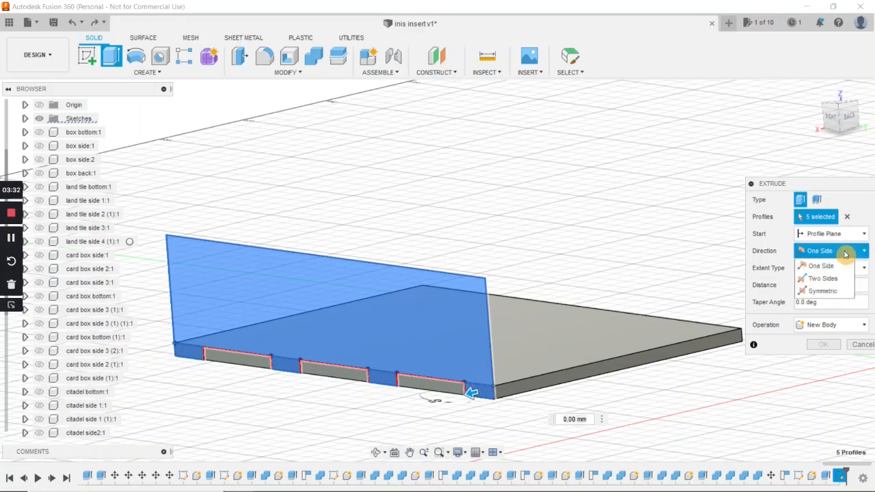
left_click(822, 279)
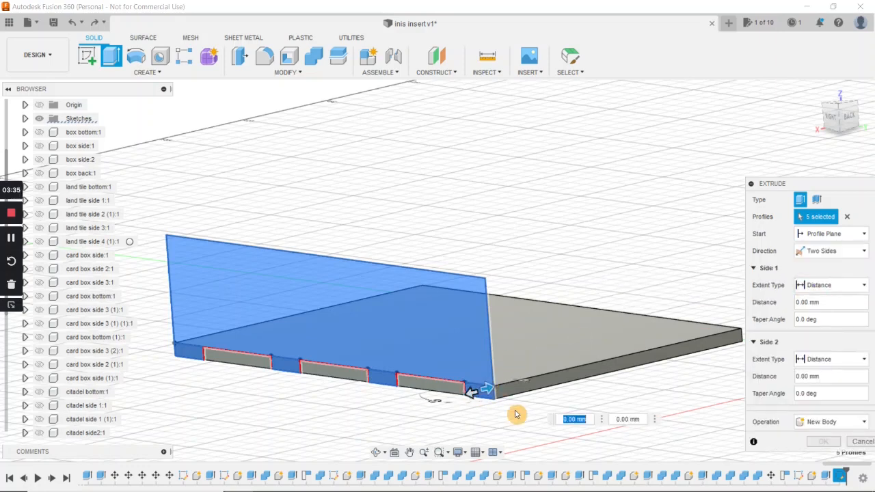
type("3")
key("Return")
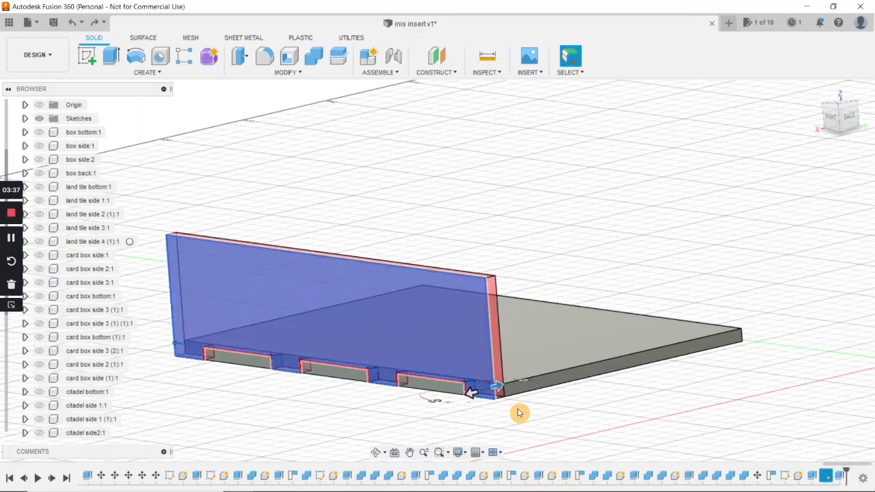
key("ctrl+z")
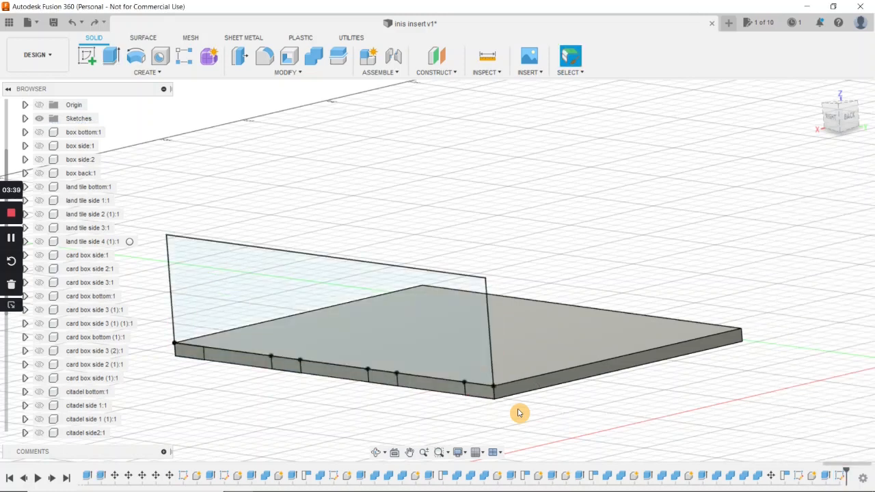
Extrude the wall rectangle and four tabs as a new component using Two Sides, with 0 mm outward and 3 mm into the plate.
left_click(111, 57)
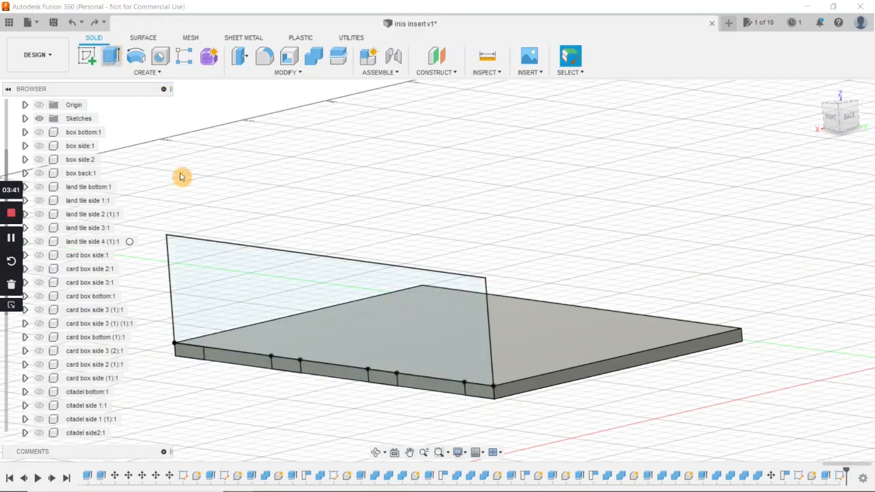
left_click(303, 296)
left_click(196, 355)
left_click(287, 365)
left_click(384, 381)
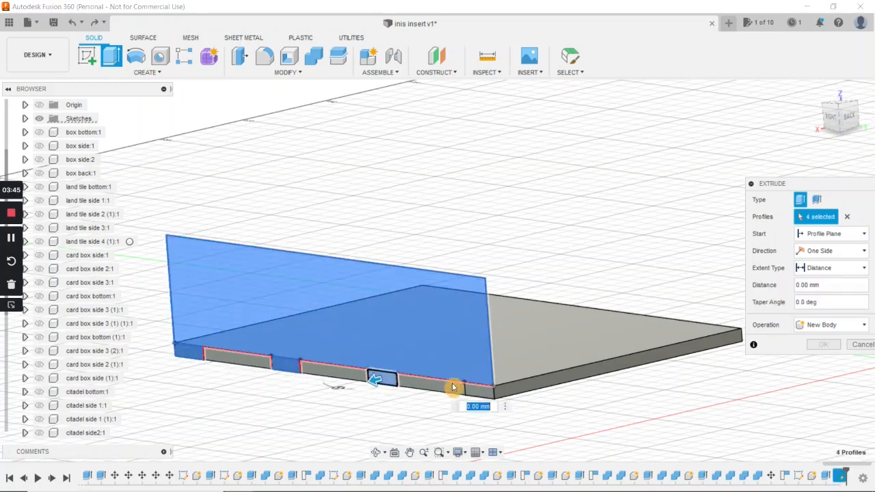
left_click(477, 390)
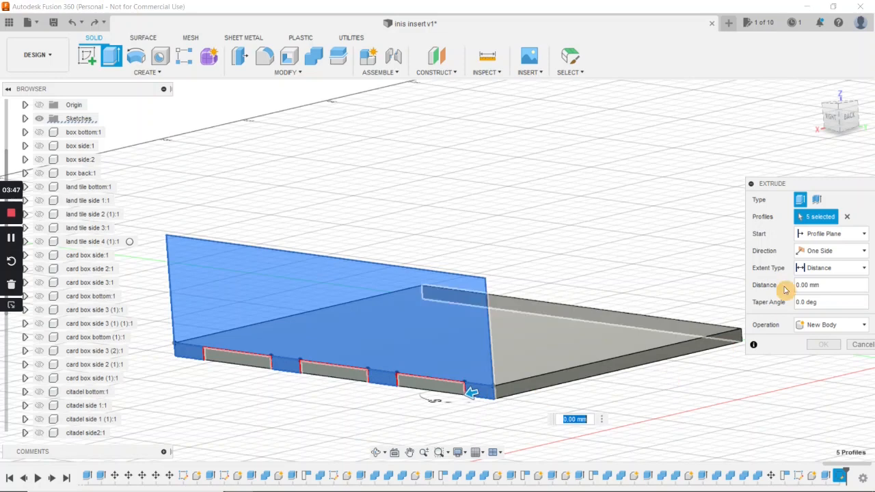
left_click(834, 254)
left_click(827, 281)
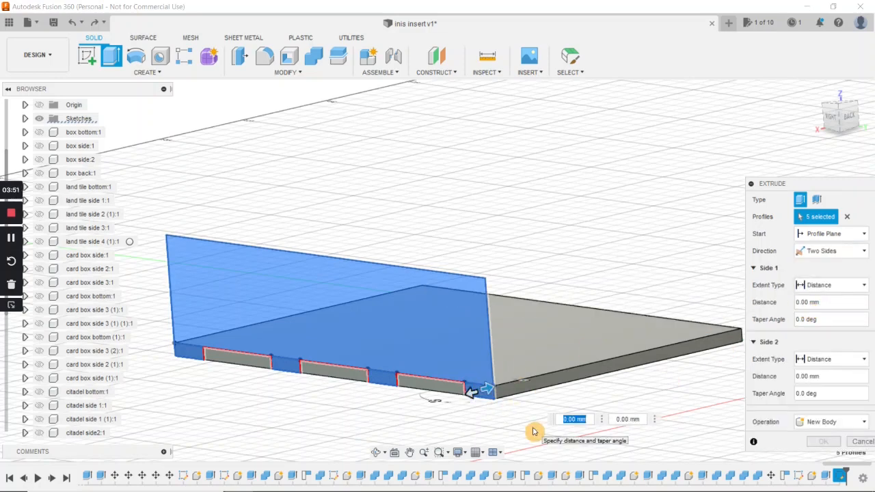
left_click(823, 421)
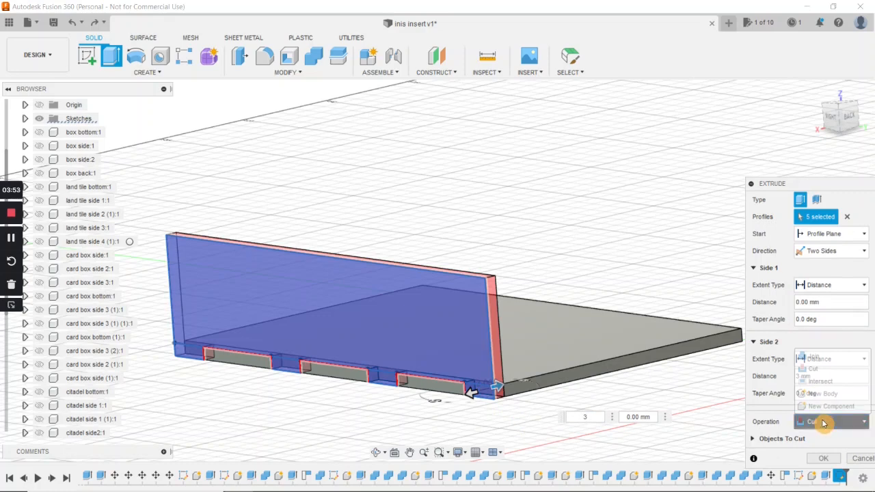
left_click(829, 407)
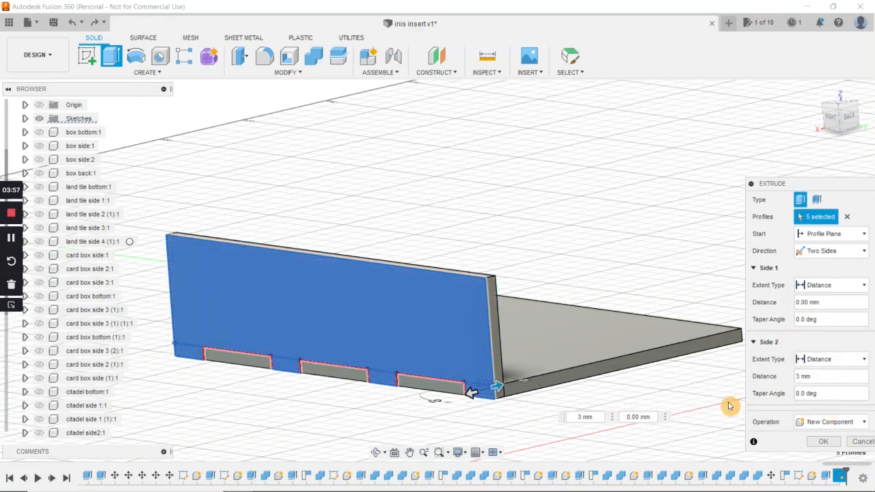
key("Return")
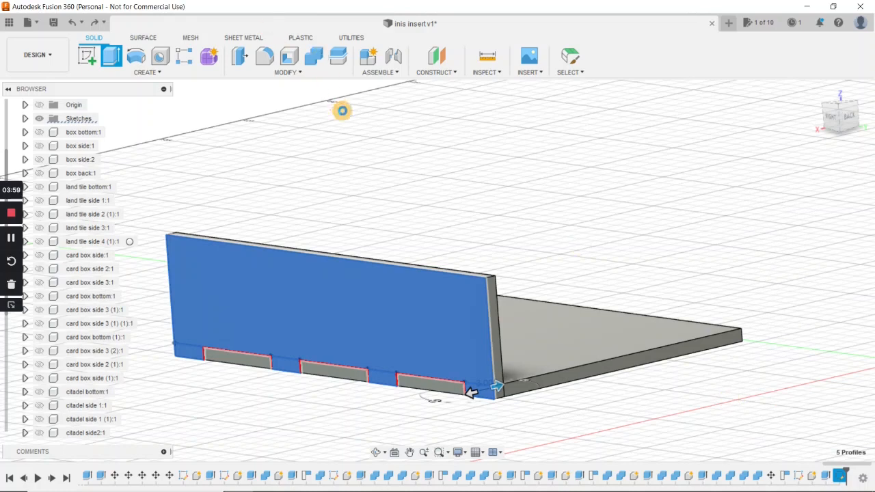
Cut the new wall's tabs out of the token bottom with Combine, keeping the wall as the tool body.
left_click(316, 59)
left_click(472, 355)
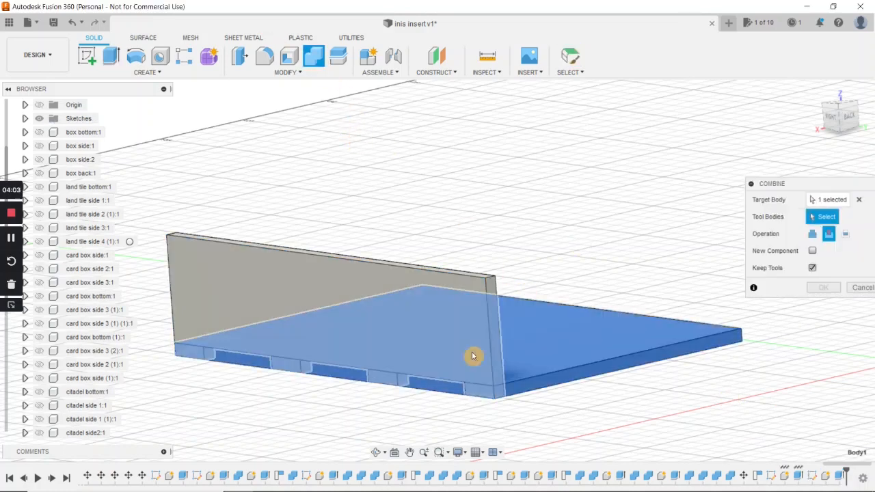
left_click(407, 333)
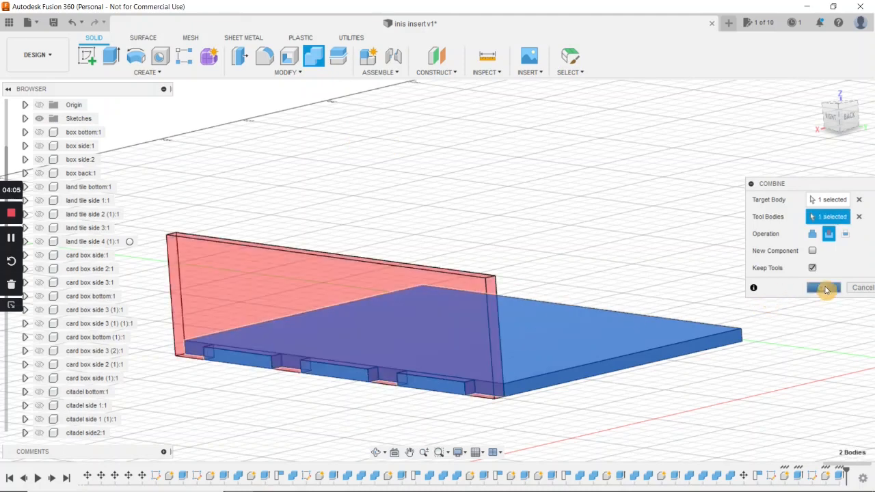
key("Return")
Rename the new wall component as token side 1.
middle_click_drag(606, 324, 602, 341)
scroll(603, 342, "down", 1)
scroll(85, 349, "down", 3)
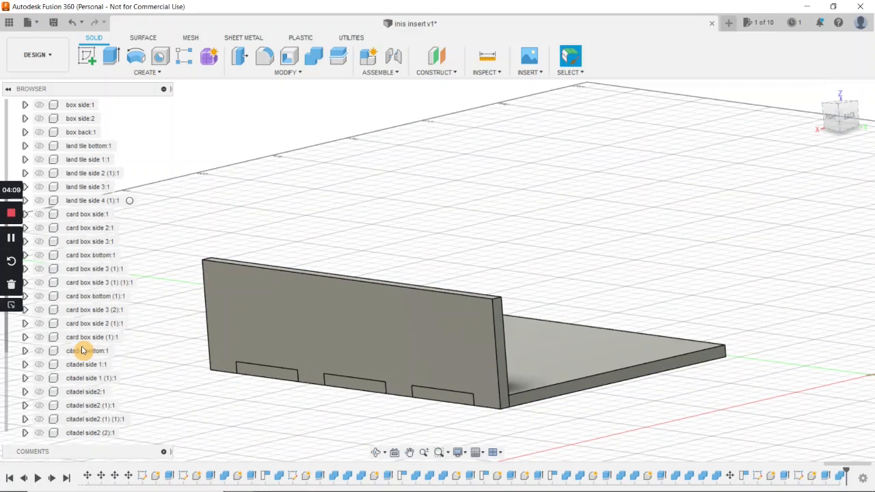
right_click(86, 433)
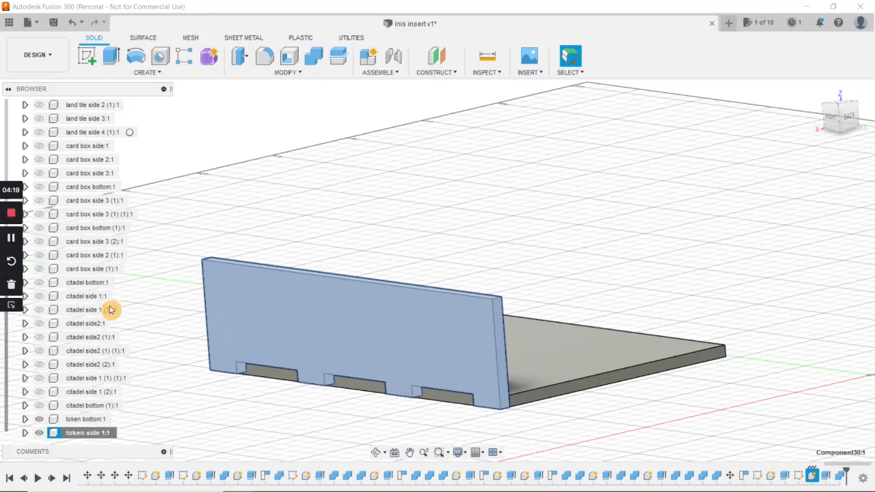
Copy the token side 1 component and add it to the inis insert root as an independent new component using Paste New.
scroll(178, 402, "down", 2)
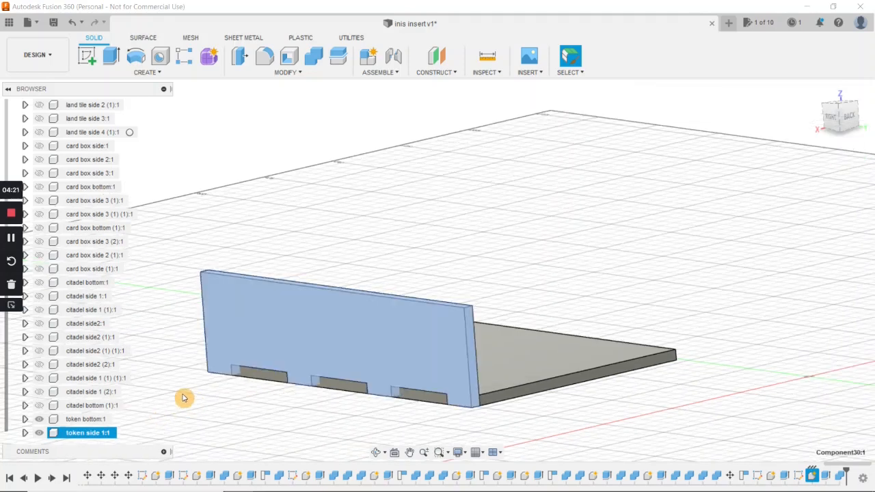
right_click(91, 433)
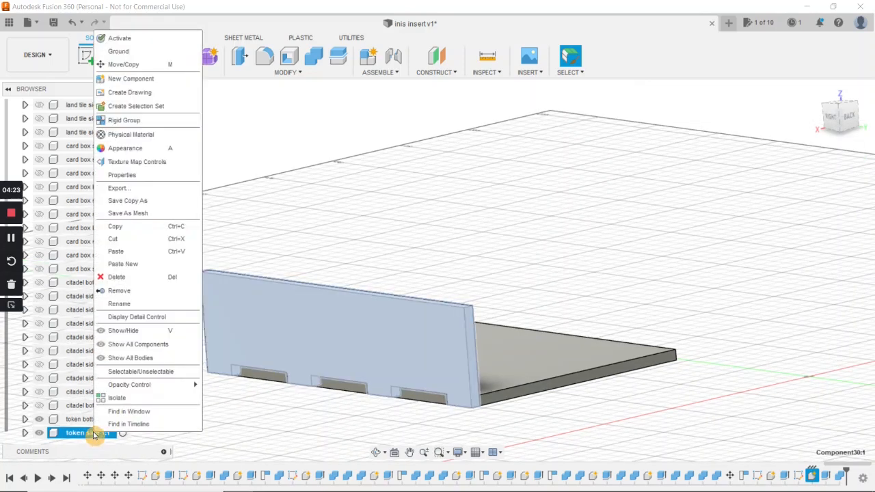
left_click(119, 229)
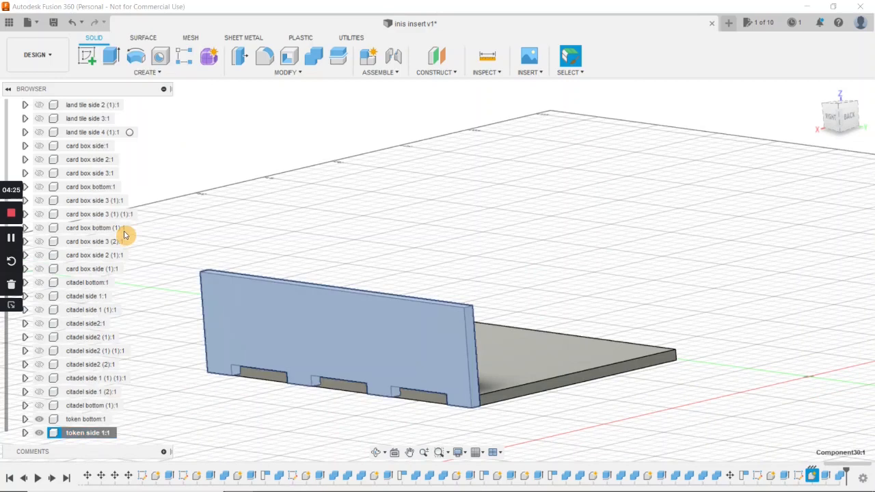
scroll(95, 233, "up", 5)
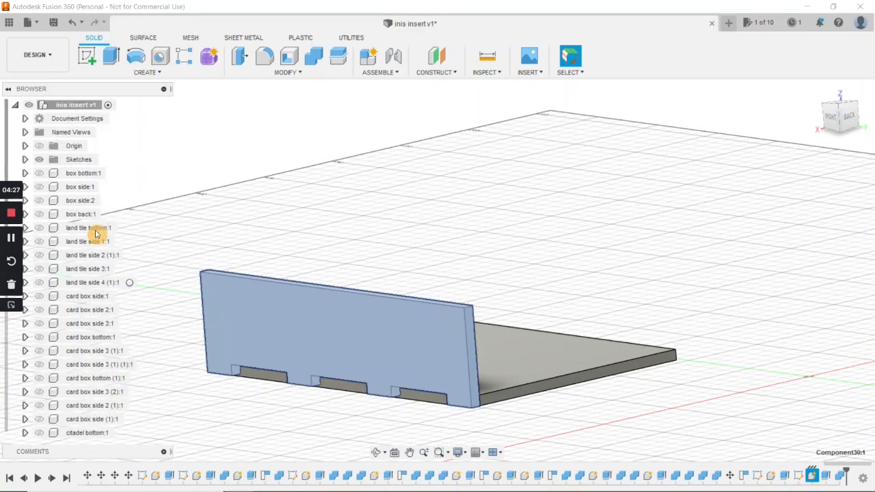
right_click(84, 106)
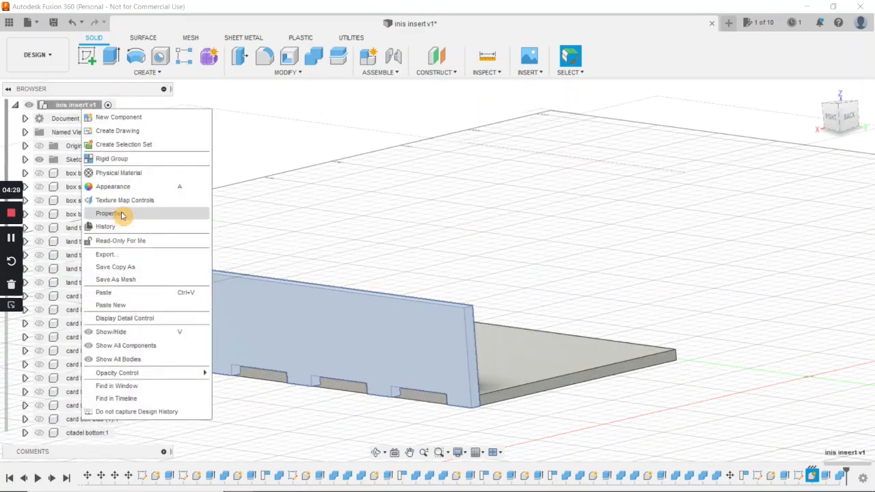
left_click(120, 307)
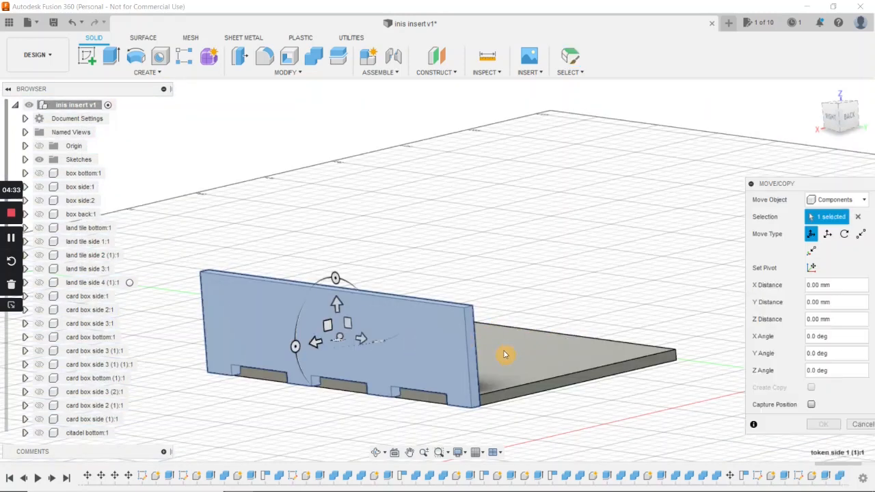
Move the copied wall -72 mm in X so it seats on the opposite end of the token bottom.
middle_click_drag(519, 362, 293, 365, "shift")
left_click_drag(293, 365, 523, 277)
scroll(688, 354, "up", 5)
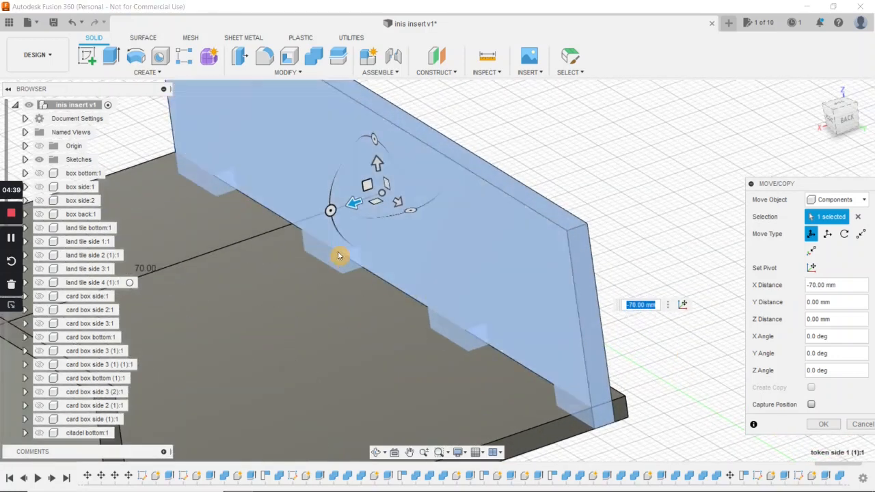
left_click_drag(357, 201, 369, 200)
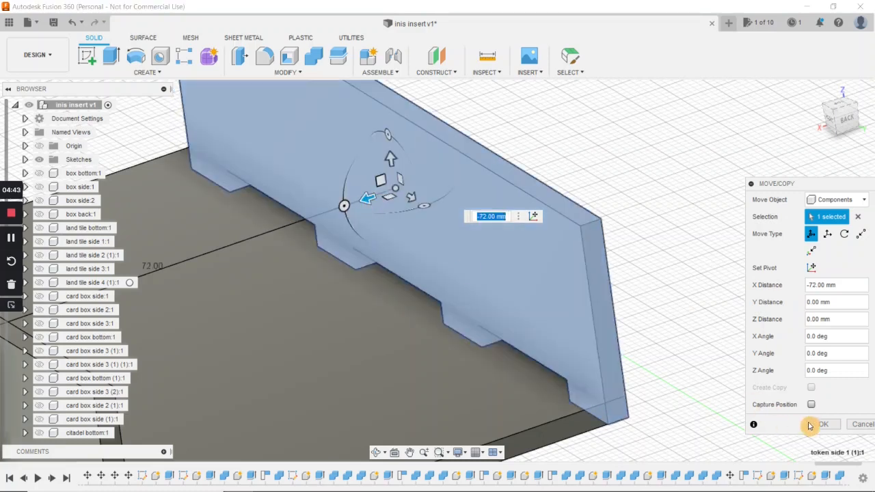
left_click(816, 426)
scroll(275, 302, "down", 10)
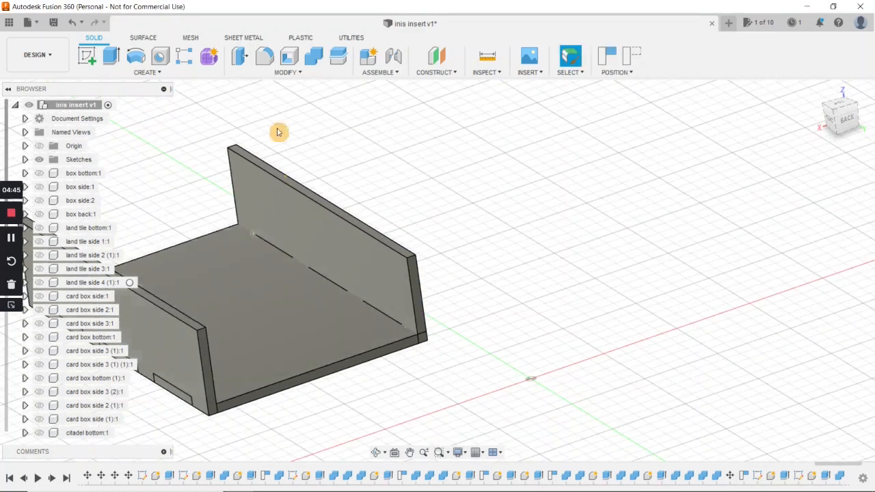
Capture the moved wall's position and cut its tabs out of the token bottom with Combine.
left_click(312, 63)
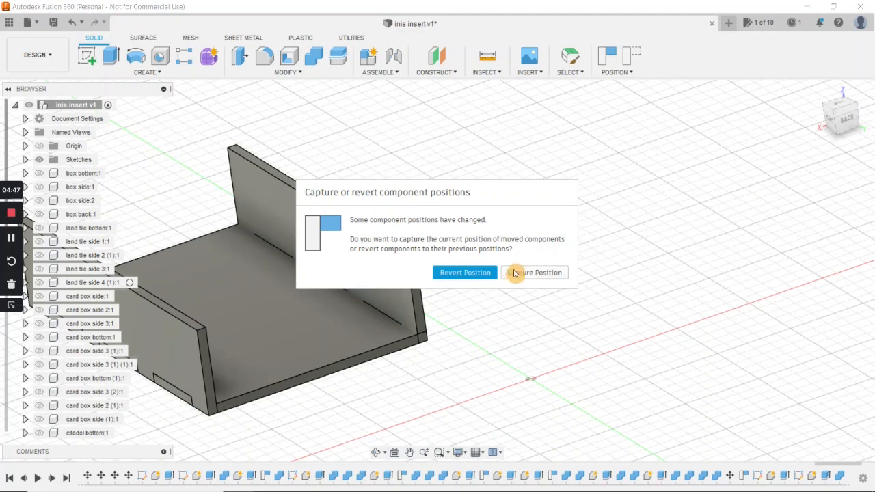
left_click(514, 272)
left_click(310, 332)
left_click(356, 266)
left_click(822, 287)
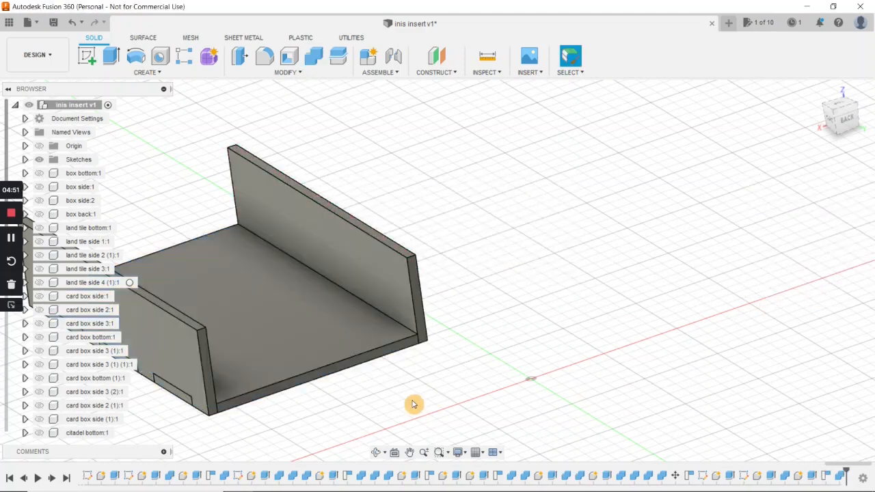
Sketch a rectangle about 69 by 25 mm on the plate's long edge face, from the plate's surface to the tops of both walls.
middle_click_drag(412, 382, 499, 359, "shift")
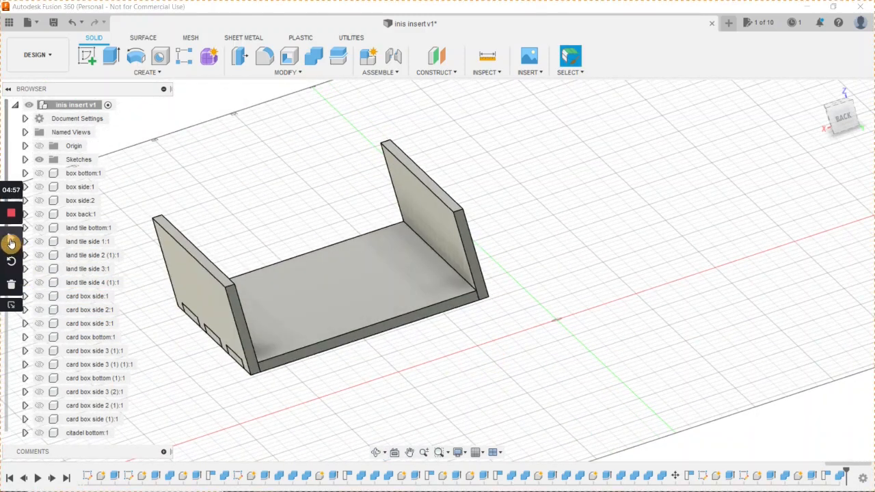
left_click(87, 55)
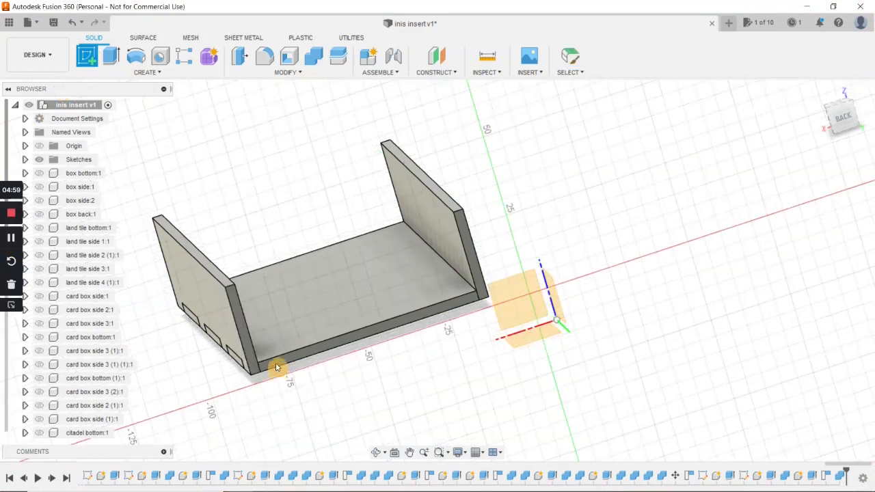
left_click(278, 366)
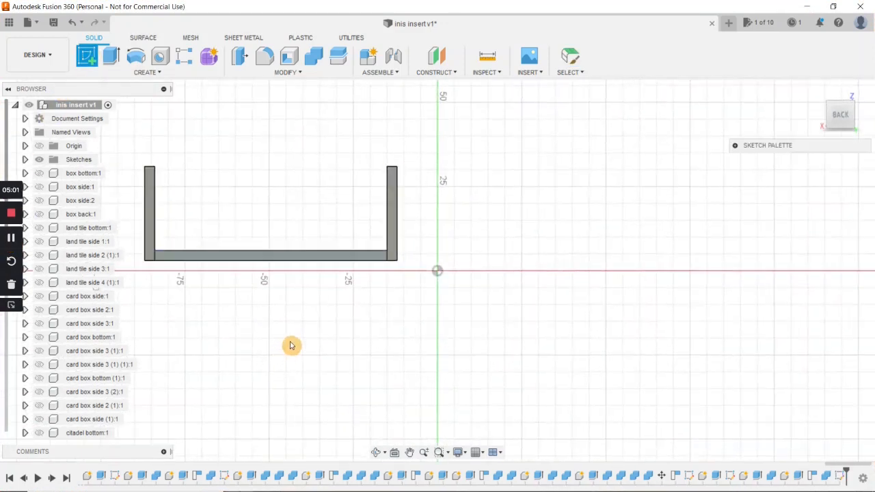
left_click(112, 56)
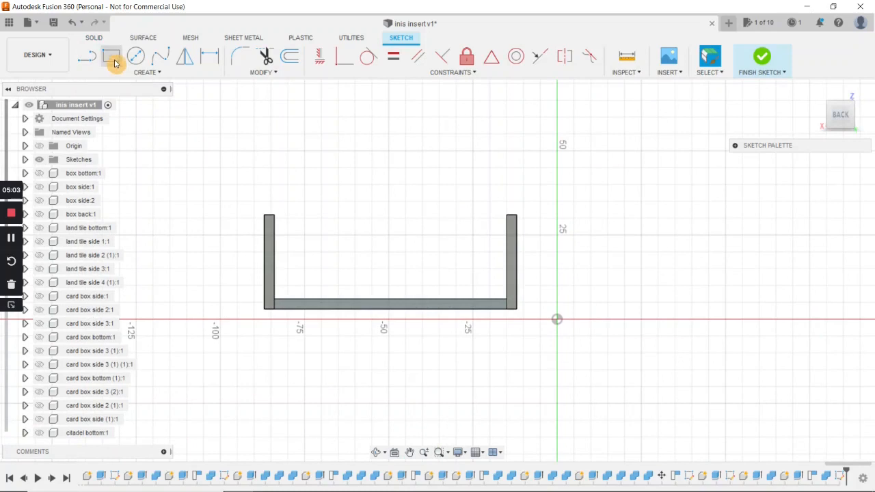
left_click(275, 299)
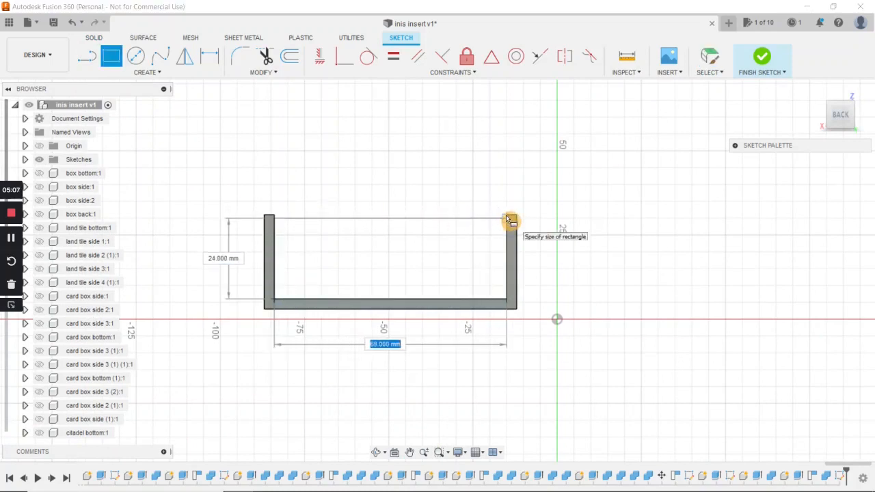
scroll(511, 217, "up", 5)
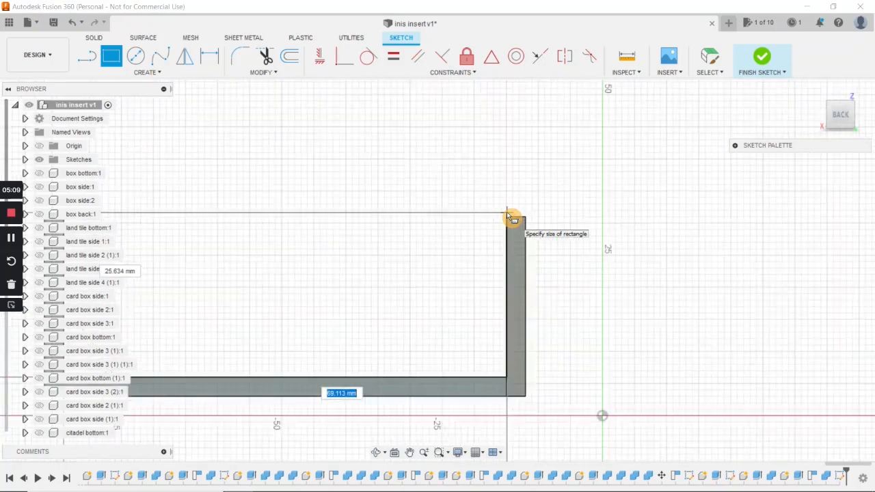
left_click(511, 217)
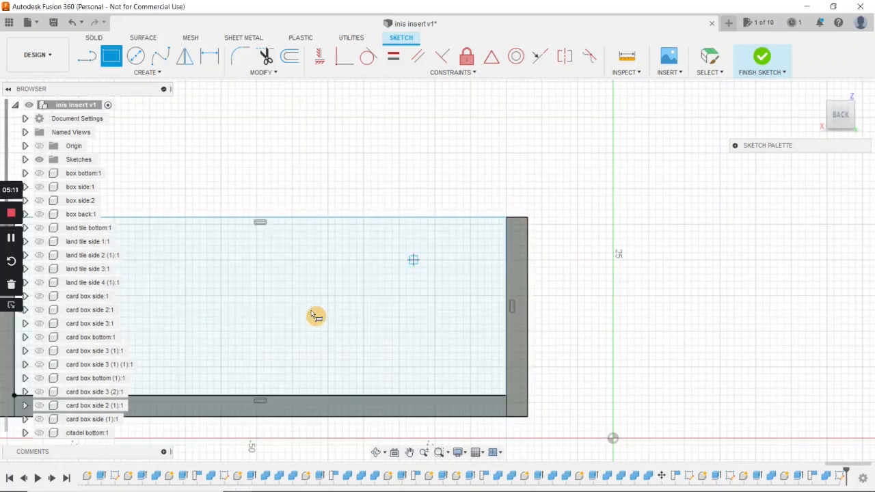
scroll(301, 311, "down", 4)
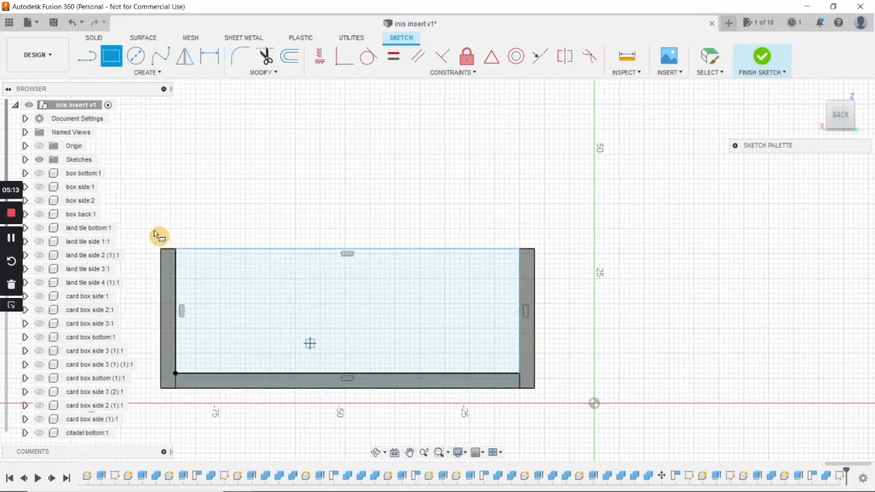
Draw a 3 mm wide, 5 mm high tab rectangle at the top of one wall's end, adjoining the large rectangle.
left_click(164, 266)
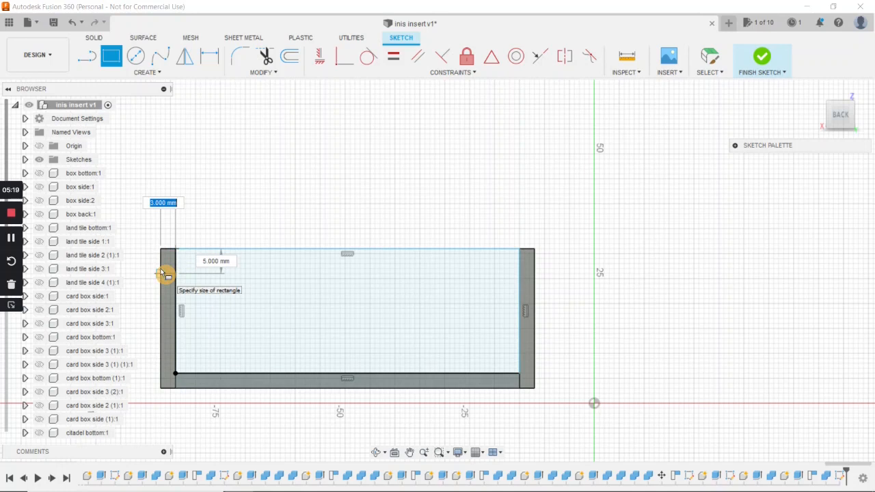
key("Tab")
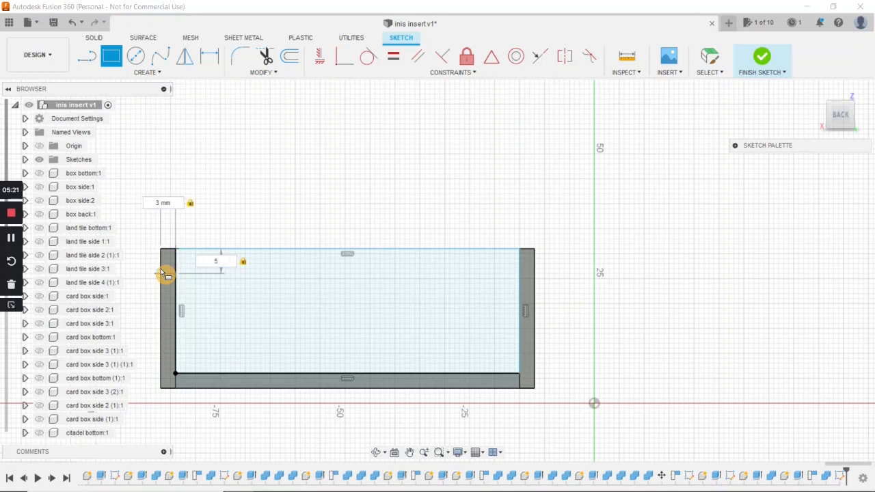
key("Return")
key("Escape")
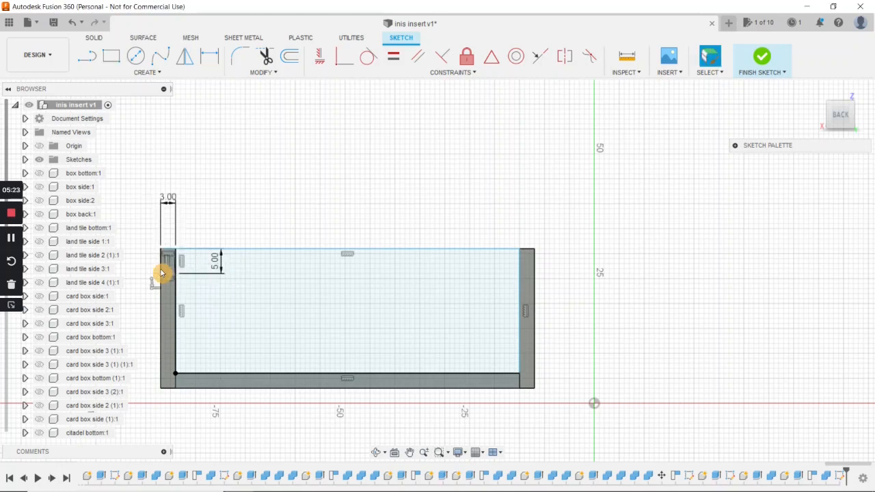
Set the tab rectangle's height to 8 mm.
left_click(215, 265)
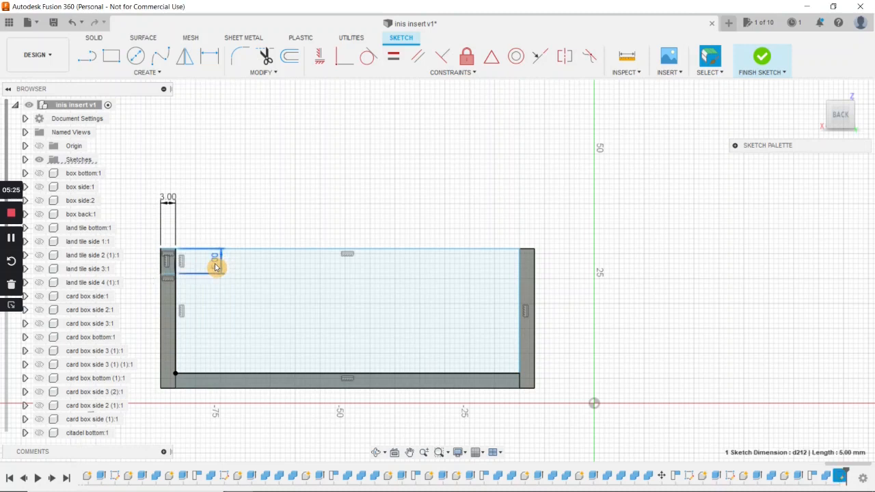
double_click(215, 266)
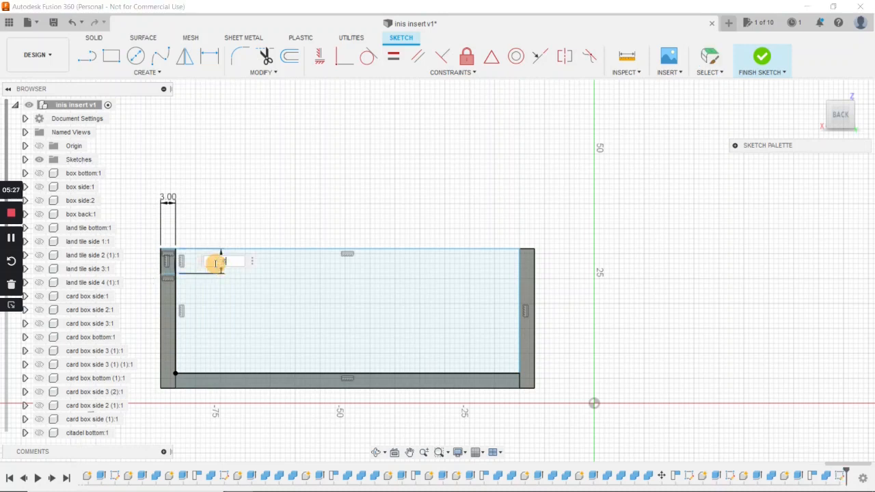
key("Return")
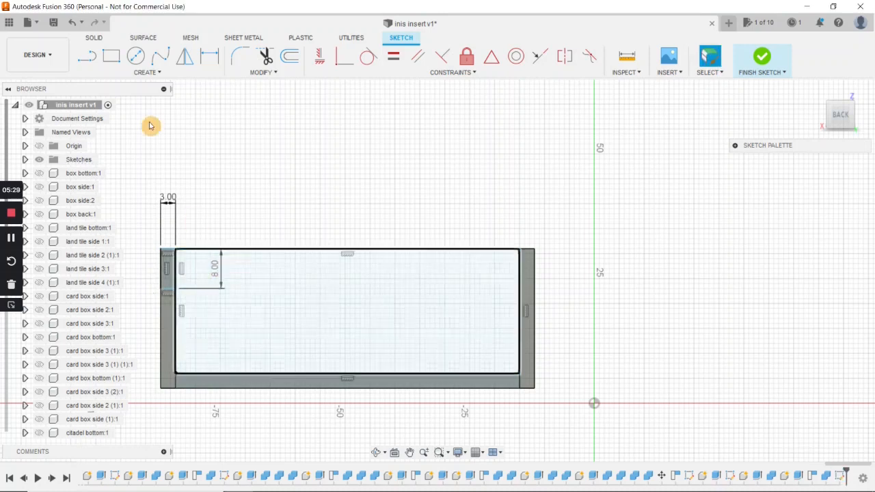
Try a rectangular pattern of the tab's three lines down the wall end, with quantity 3 over a -17 mm extent.
left_click(145, 73)
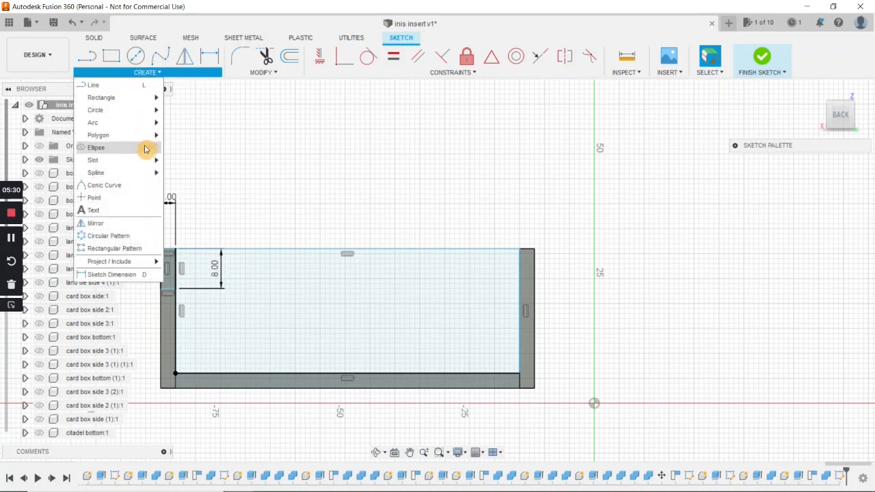
left_click(131, 248)
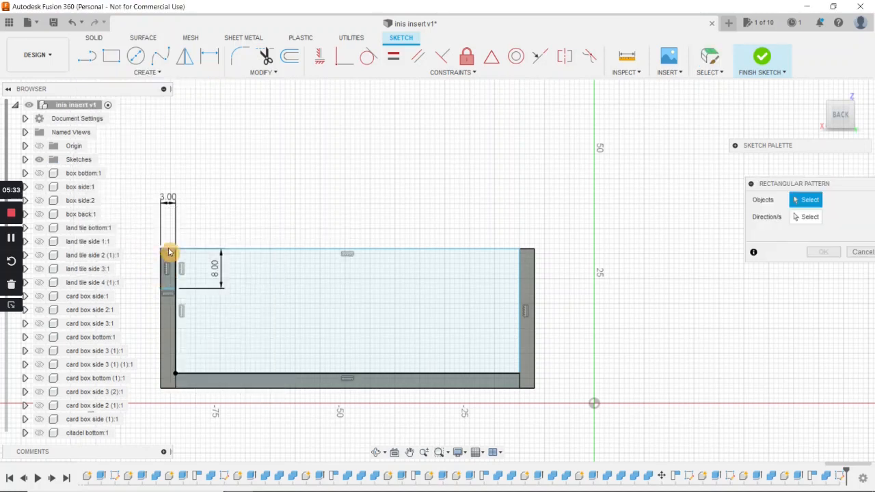
left_click(167, 253)
left_click(161, 267)
left_click(168, 290)
left_click_drag(168, 240, 175, 322)
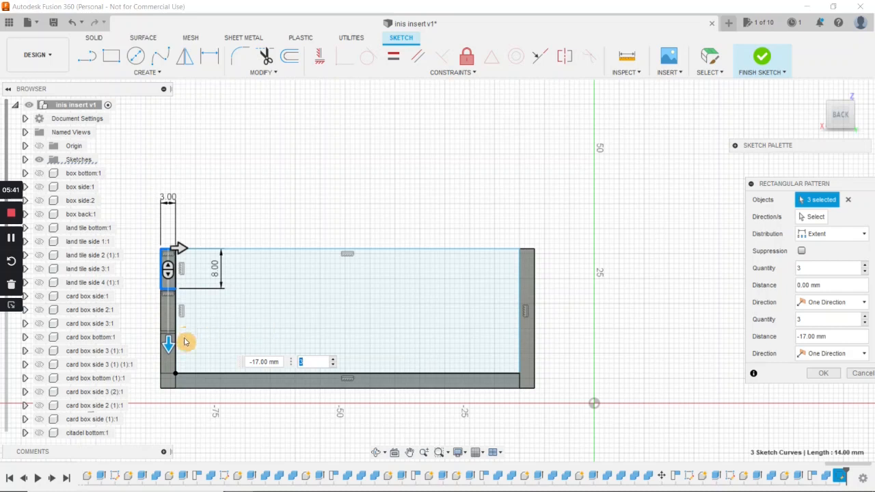
key("Return")
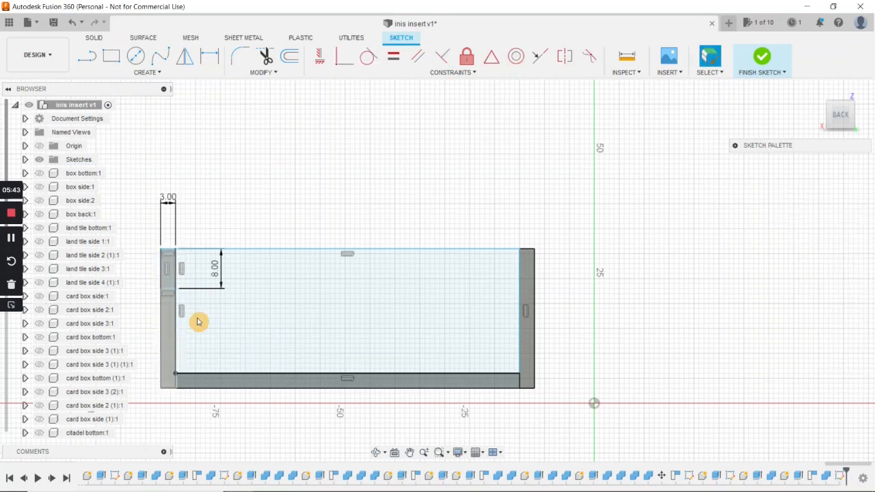
Set the tab rectangle's height to 5 mm.
double_click(216, 268)
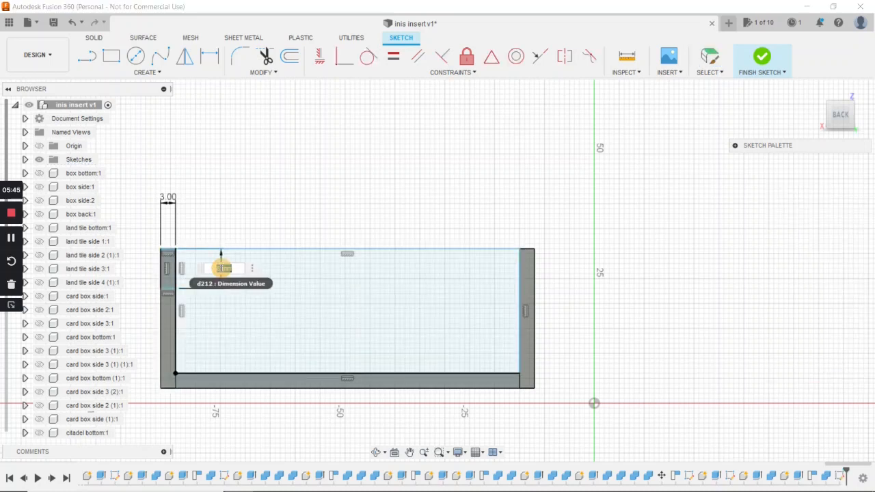
type("5")
key("Return")
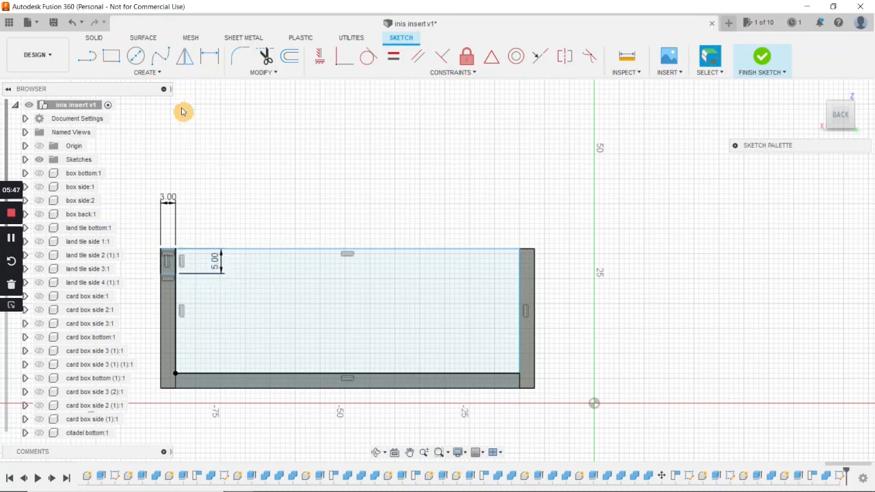
Pattern the tab rectangle's three lines down the wall end with quantity 3 over a -20 mm extent.
left_click(157, 72)
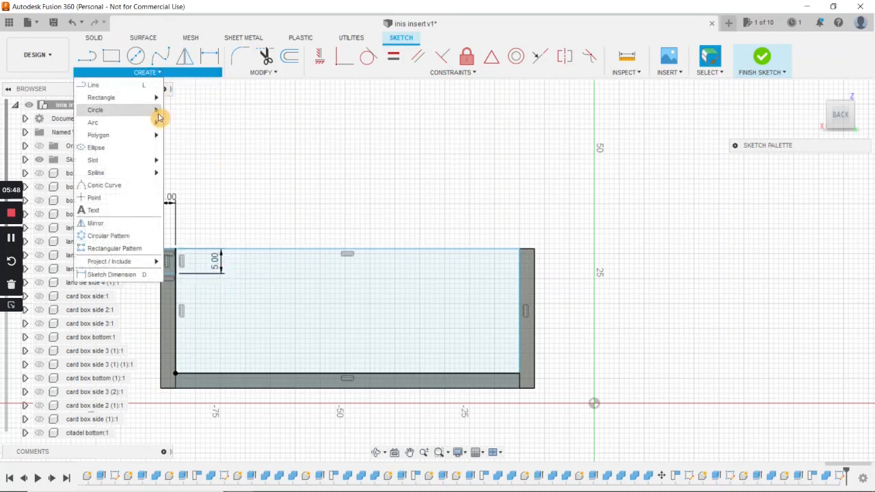
left_click(134, 248)
left_click(164, 253)
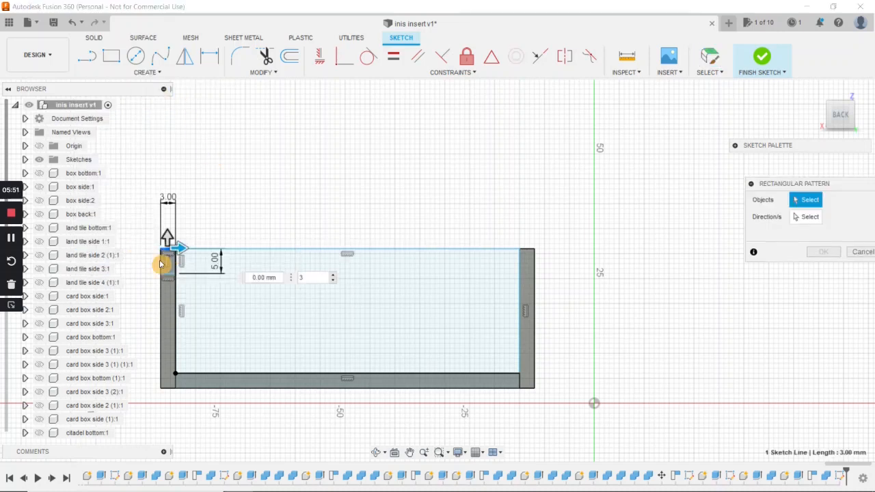
left_click(169, 277)
left_click_drag(168, 248, 172, 342)
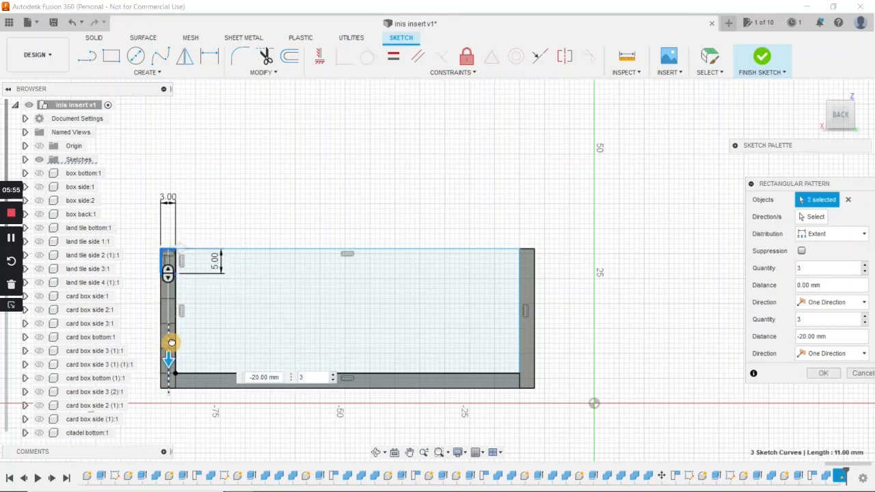
key("Tab")
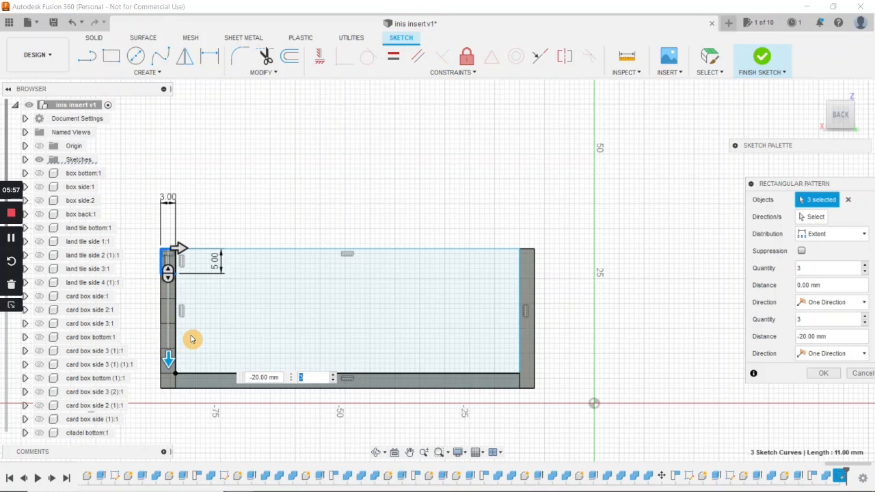
key("Return")
Draw a short vertical line down from the midpoint of the large rectangle's top edge.
left_click(87, 56)
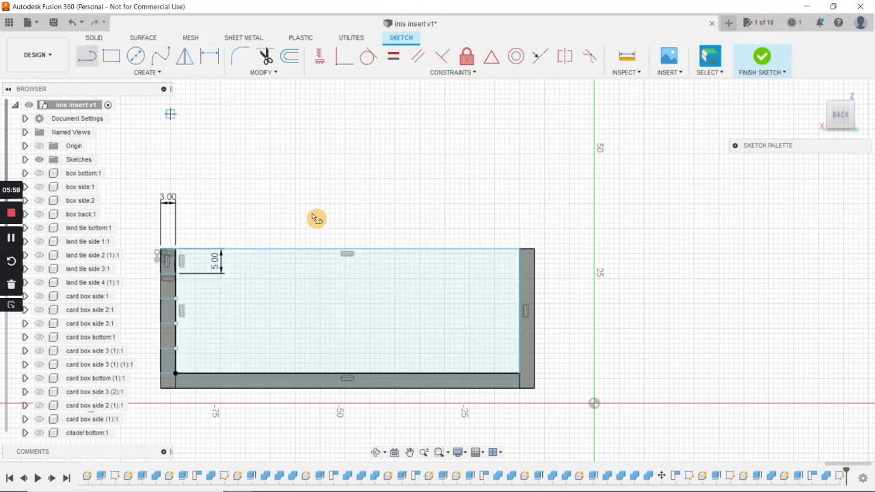
left_click(346, 253)
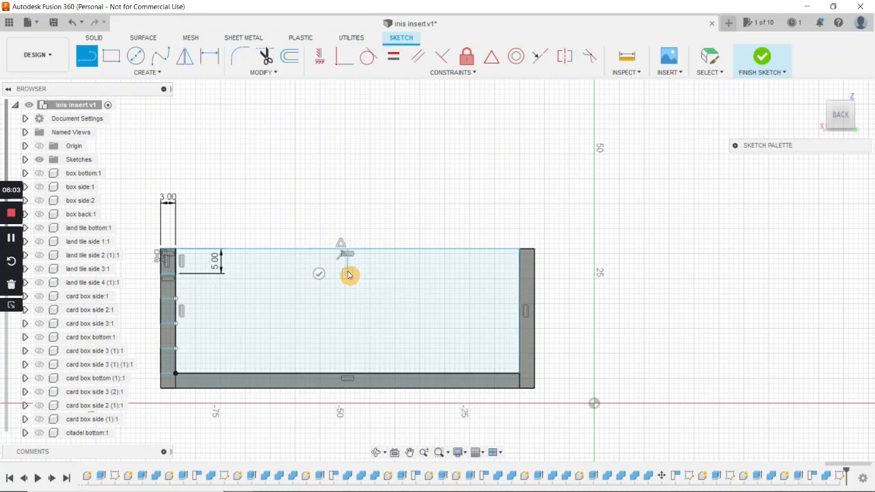
key("Escape")
Mirror the three patterned tab outlines across the short centre line onto the opposite wall end.
left_click(185, 56)
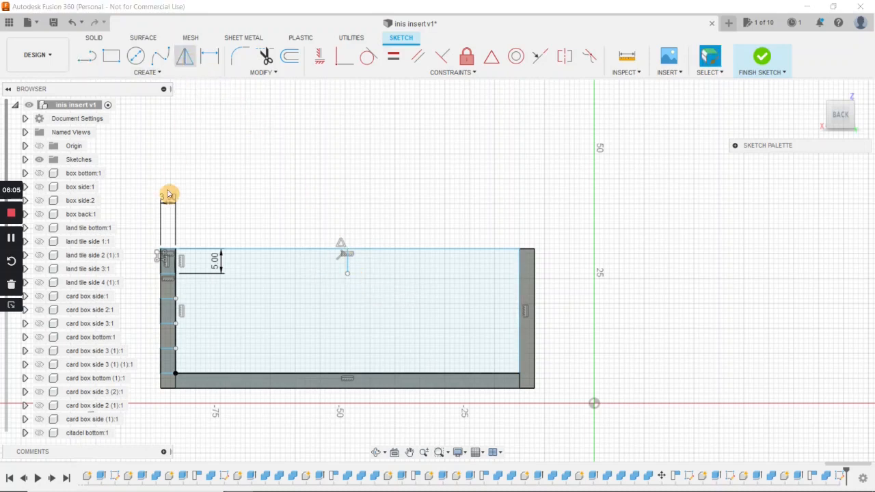
left_click(169, 273)
left_click(162, 311)
left_click(167, 323)
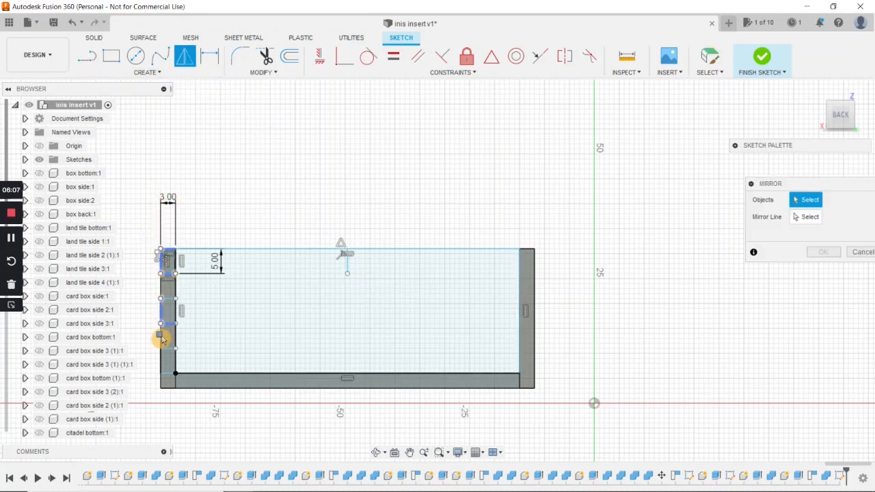
left_click(165, 373)
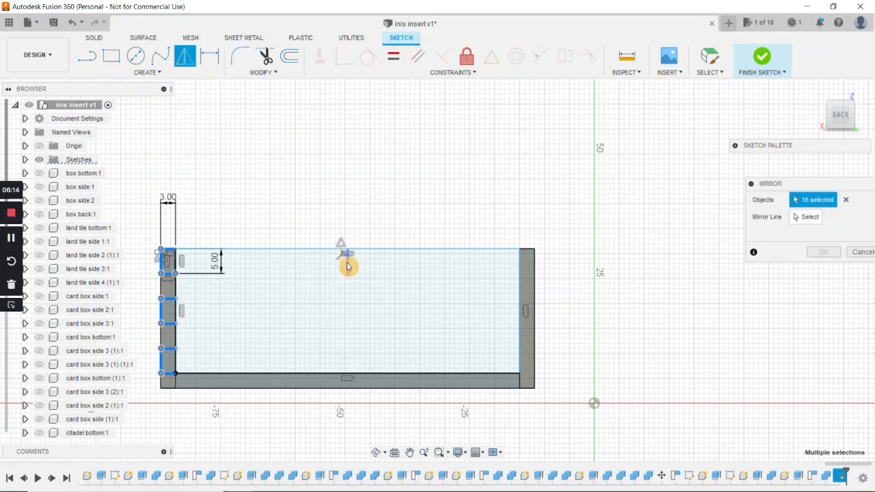
left_click(806, 216)
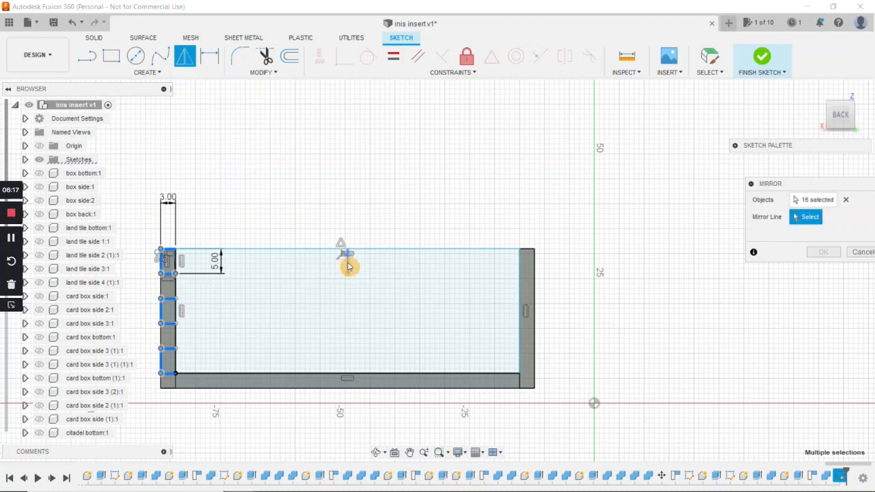
left_click(347, 266)
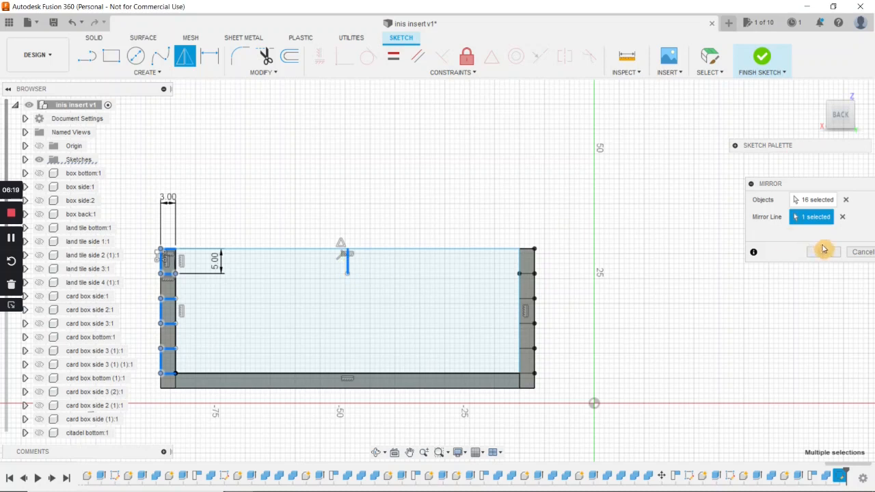
left_click(822, 251)
Draw a 5 mm wide, 3 mm high tab rectangle on the bottom plate's edge, starting at the large rectangle's lower corner.
left_click(111, 55)
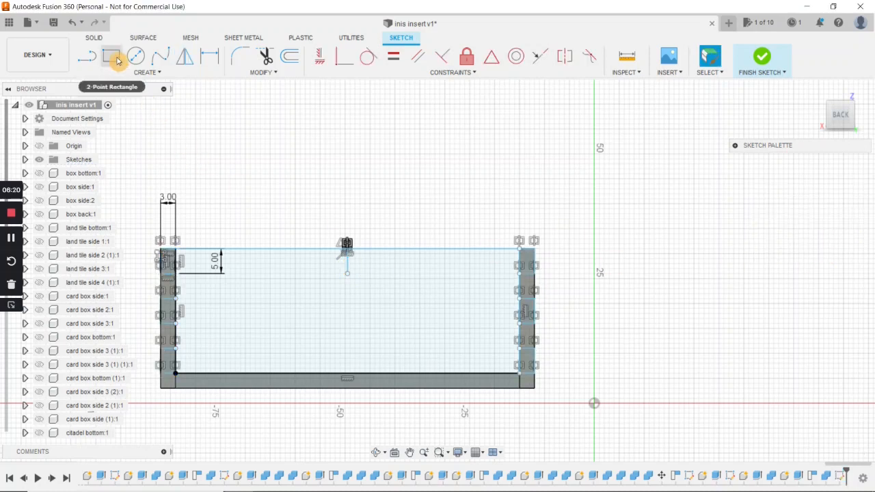
left_click(191, 385)
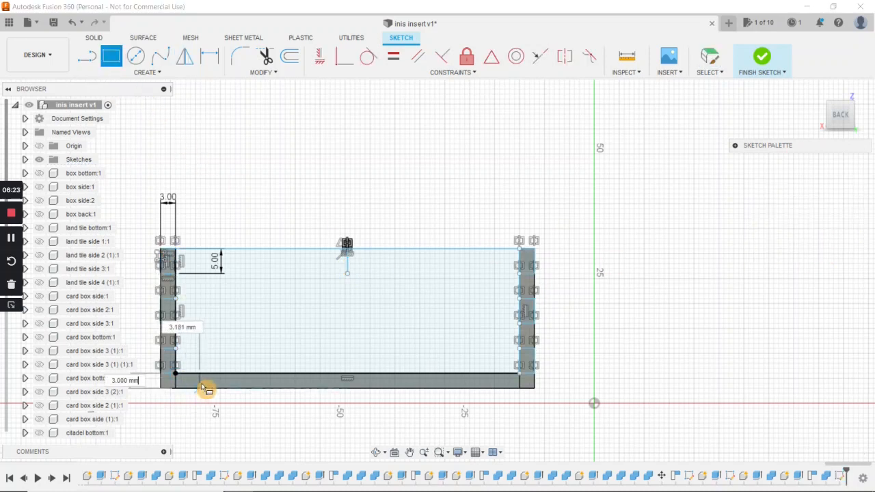
type("5")
key("Tab")
type("3")
key("Return")
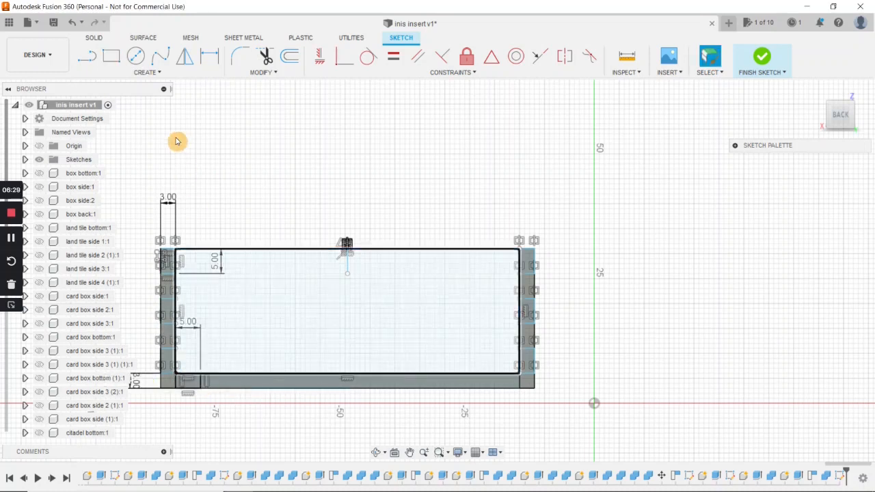
Pattern the bottom tab's three lines along the plate edge with quantity 4 over a 64 mm extent, and finish the sketch.
left_click(148, 72)
left_click(118, 249)
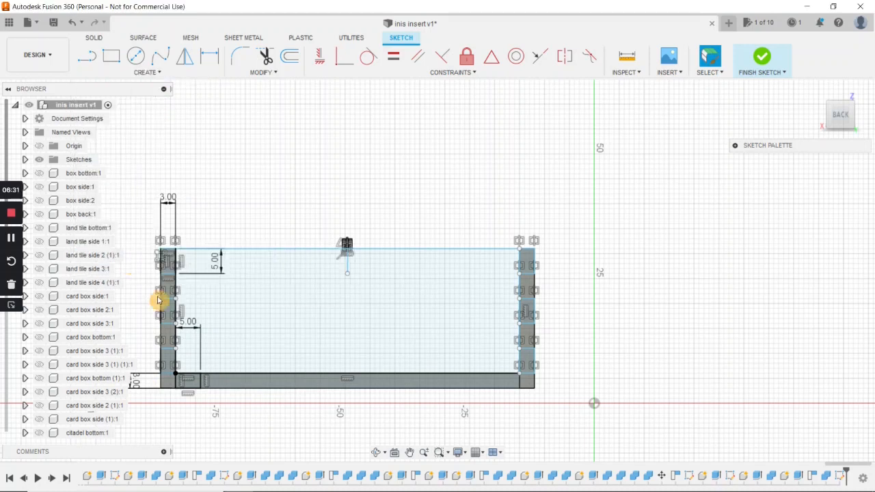
left_click(175, 384)
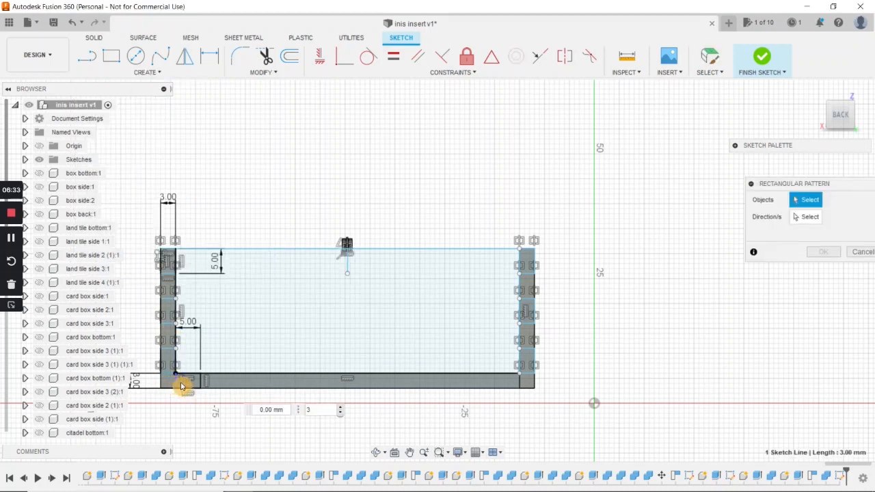
left_click(193, 381)
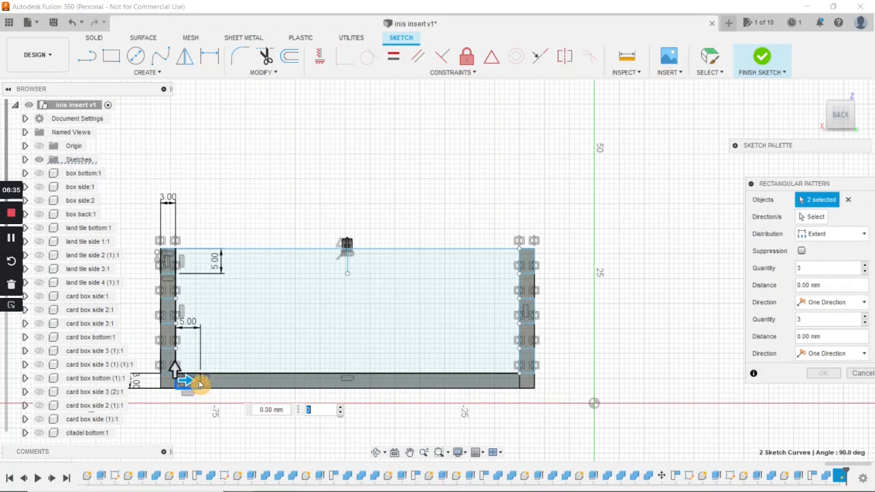
left_click(190, 377)
left_click_drag(189, 380, 508, 385)
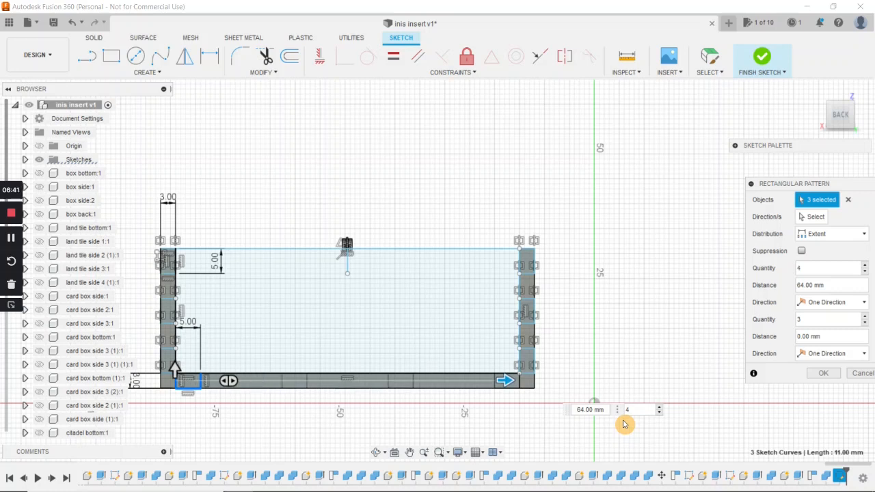
key("Return")
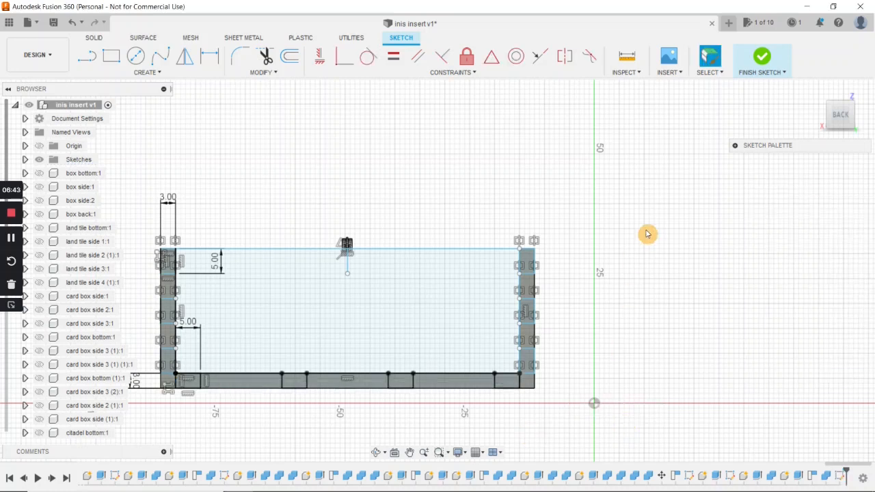
left_click(762, 63)
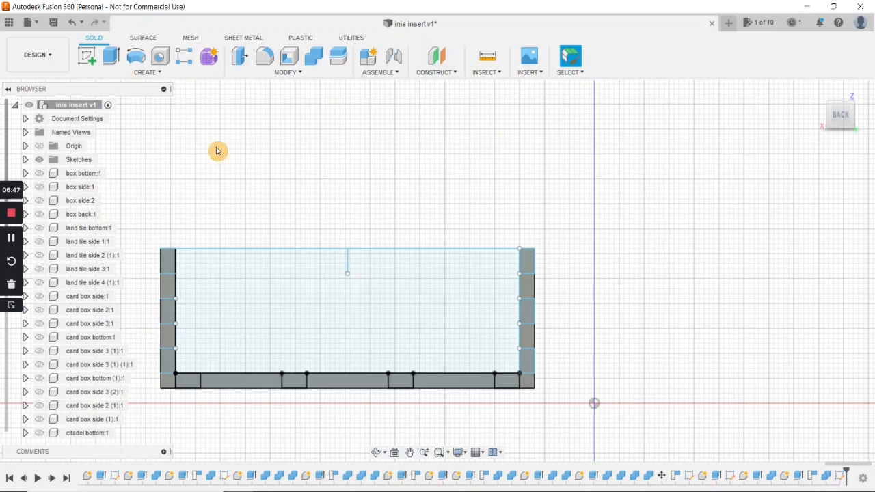
key("e")
left_click(266, 310)
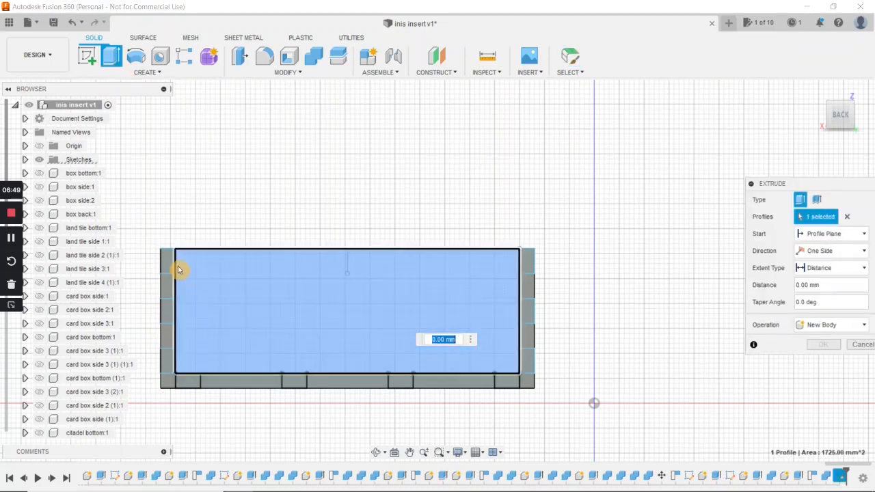
left_click(167, 295)
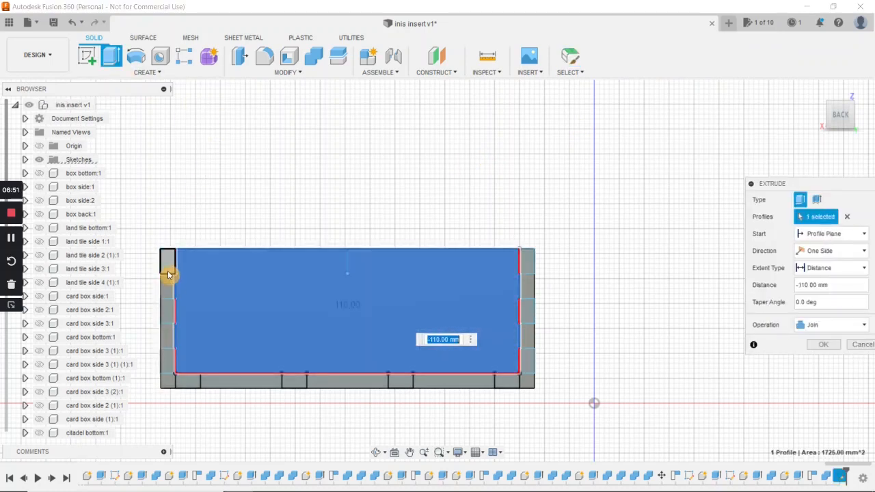
left_click(169, 272)
left_click(170, 316)
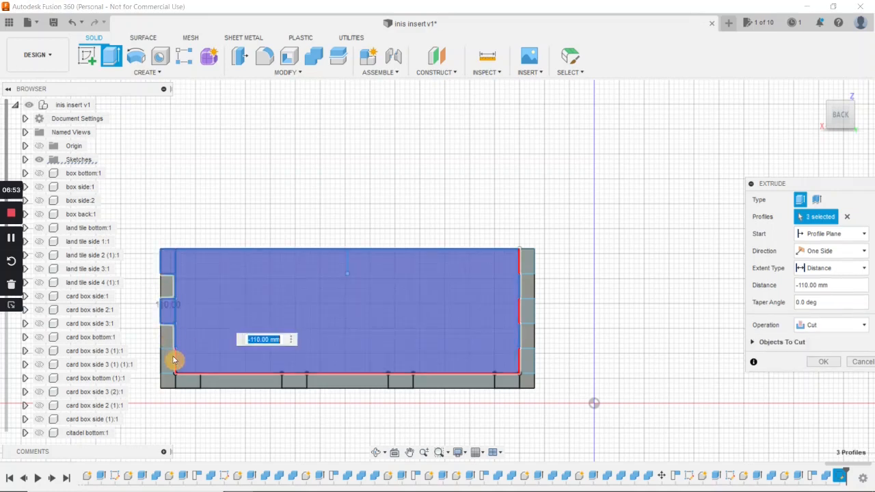
left_click(168, 364)
key("BackSpace")
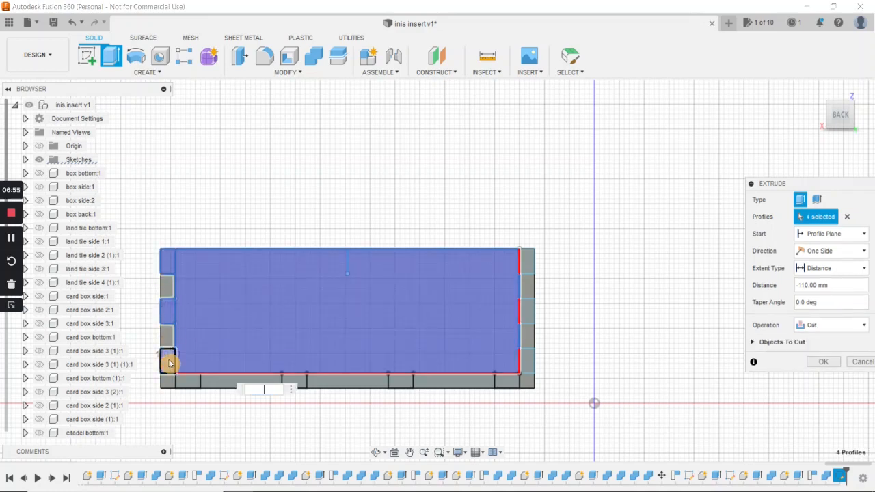
left_click(191, 386)
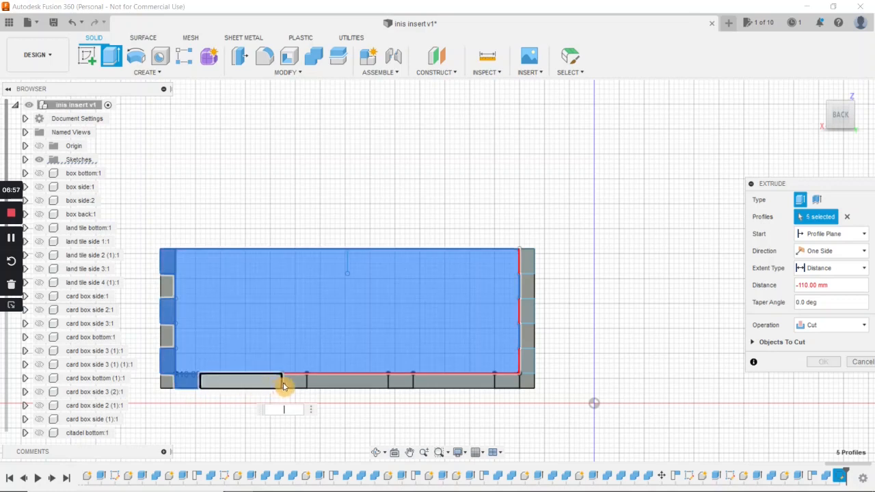
left_click(293, 383)
left_click(508, 383)
left_click(527, 364)
left_click(527, 315)
left_click(526, 264)
middle_click_drag(570, 349, 617, 264, "shift")
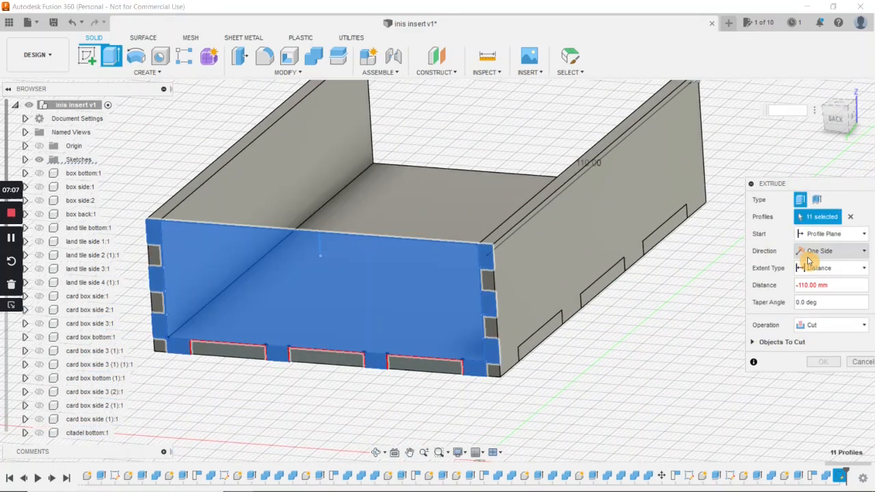
left_click(841, 252)
left_click(840, 278)
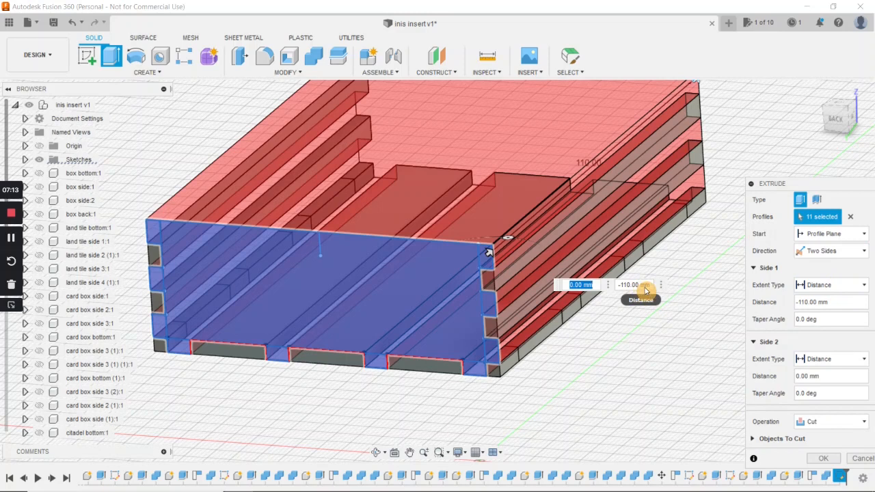
left_click_drag(645, 290, 629, 287)
key("BackSpace")
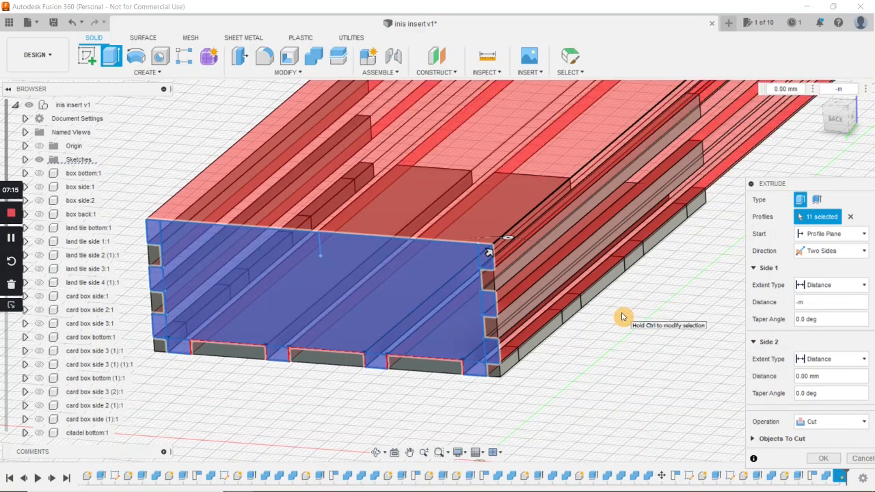
key("ctrl+z")
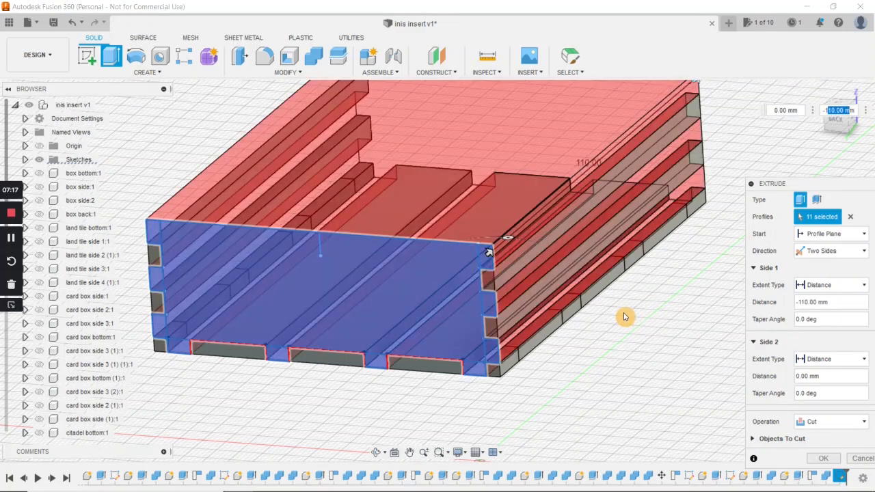
key("Return")
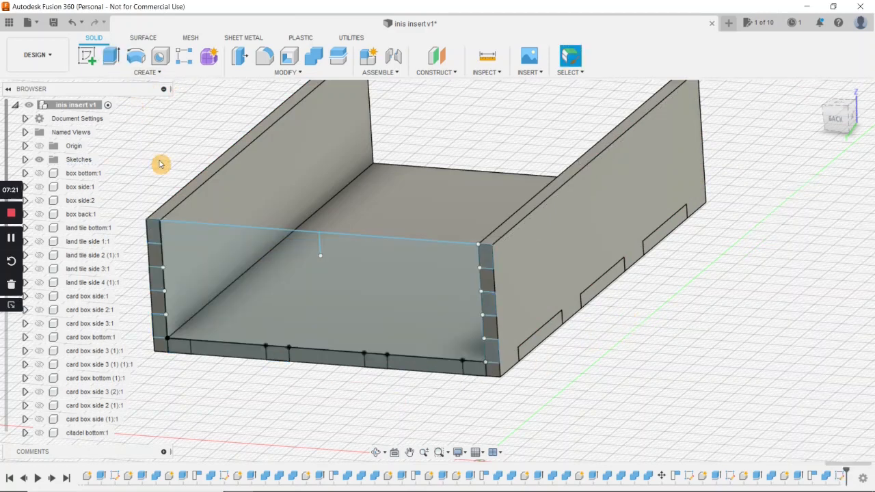
Extrude the end wall panel with its side and bottom tab profiles as a new component, two-sided with 0 mm on side 1 and 3 mm on side 2.
key("e")
left_click(319, 273)
left_click(155, 234)
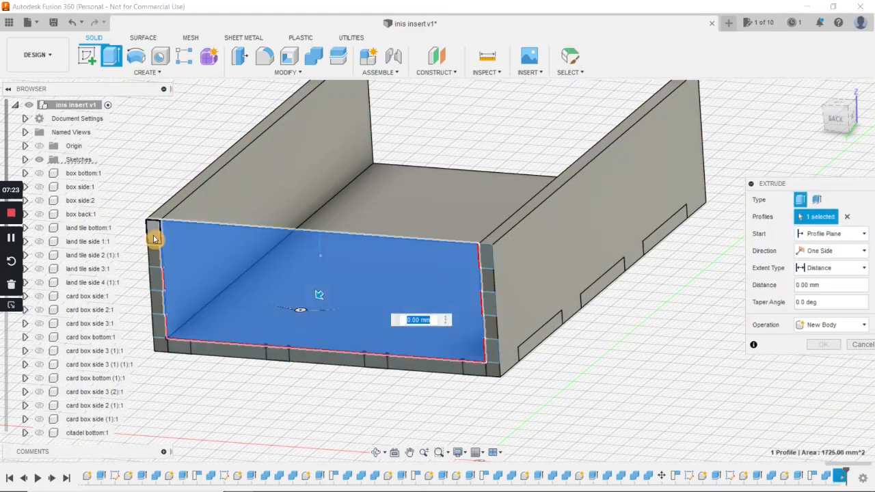
left_click(157, 324)
left_click(181, 347)
left_click(287, 359)
left_click(373, 360)
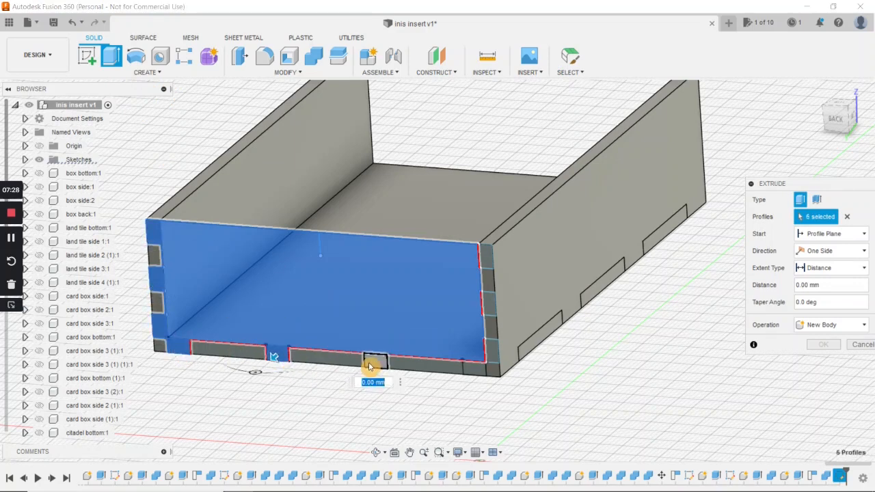
left_click(473, 372)
left_click(488, 303)
left_click(488, 263)
left_click(831, 252)
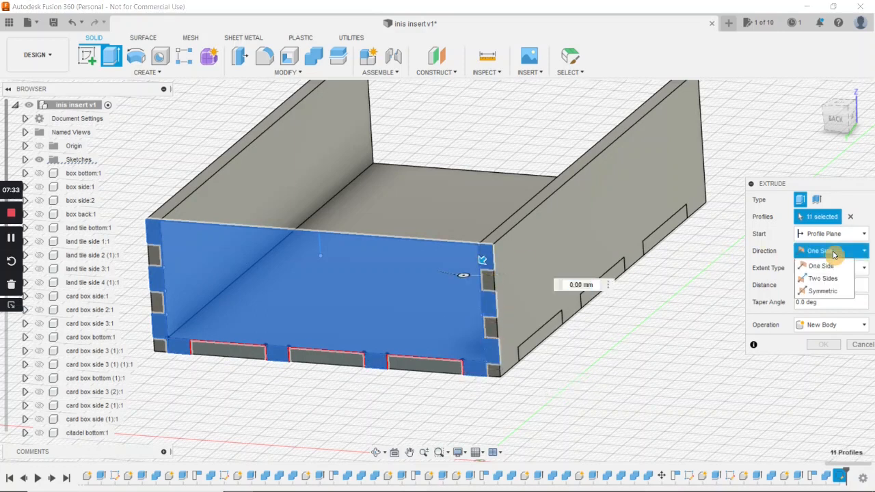
left_click(823, 275)
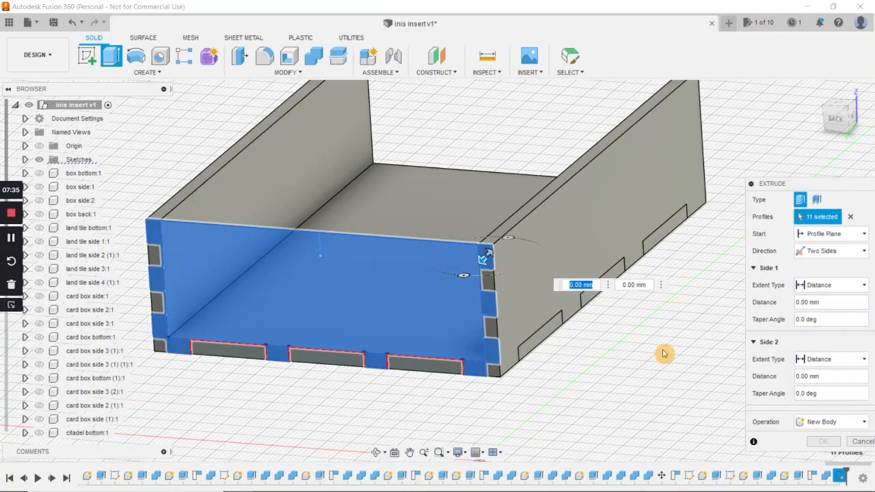
type("3")
key("Return")
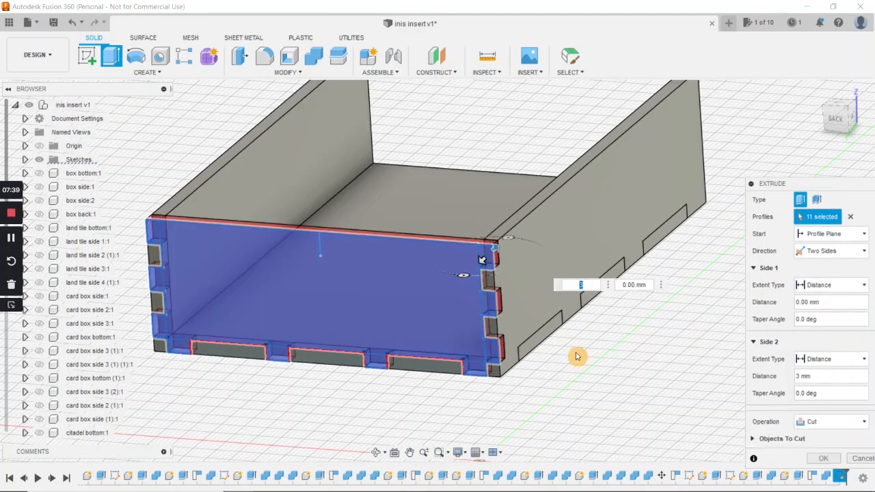
left_click(817, 421)
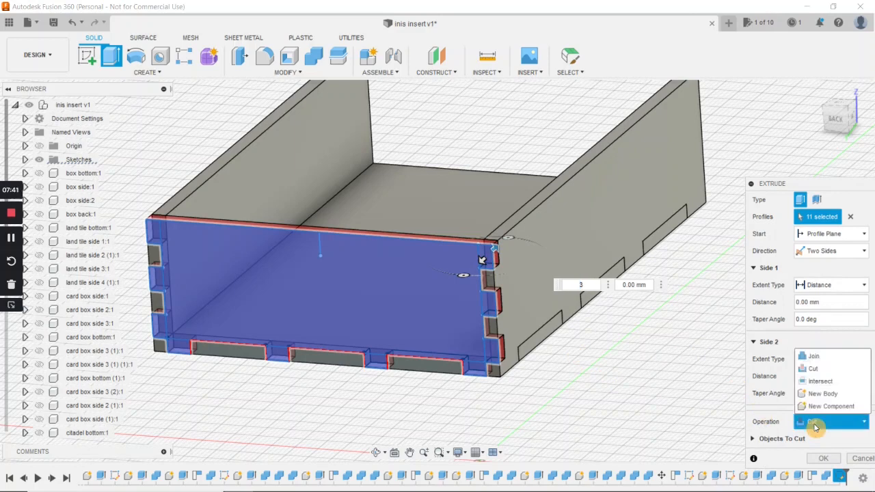
left_click(823, 404)
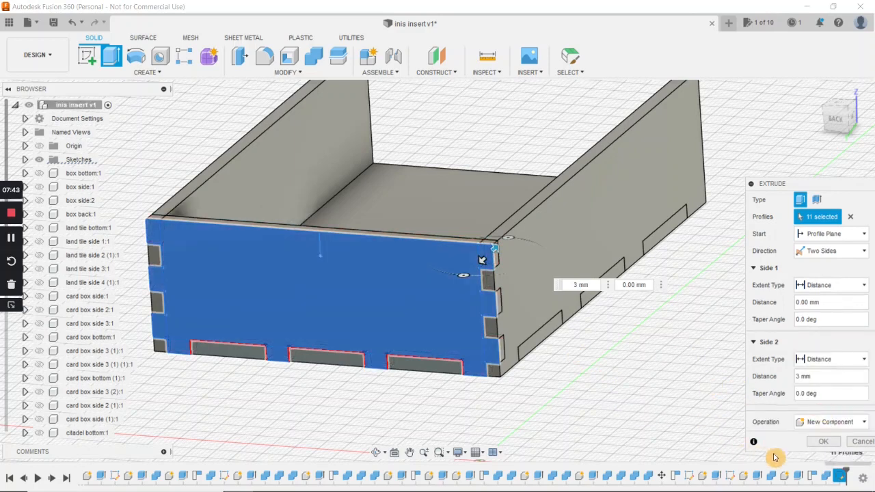
left_click(817, 442)
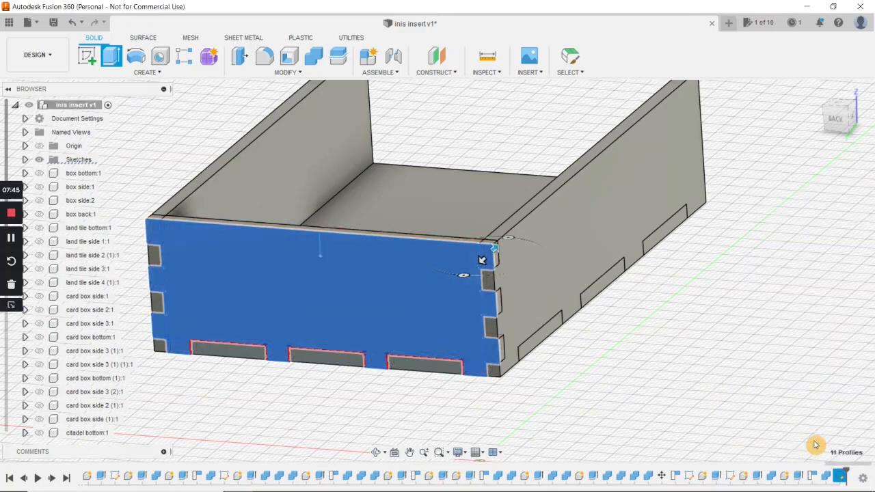
Rename the new end wall component as token side 2.
scroll(75, 380, "down", 1)
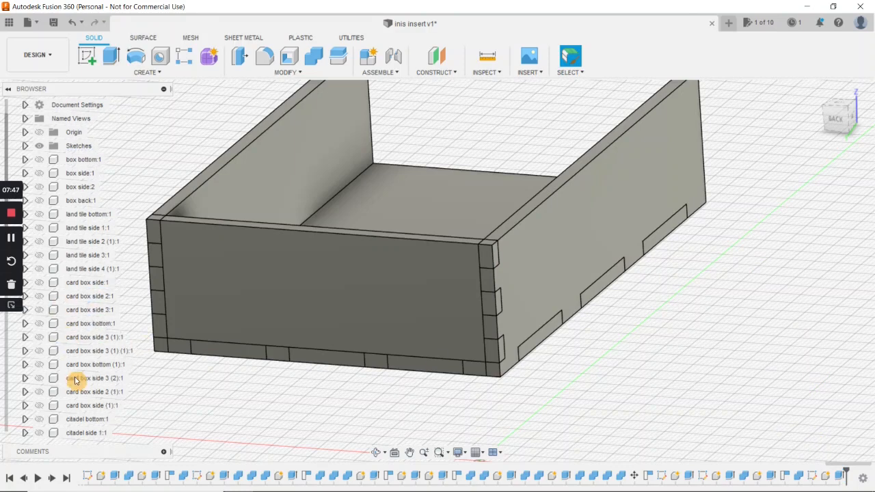
scroll(75, 380, "down", 4)
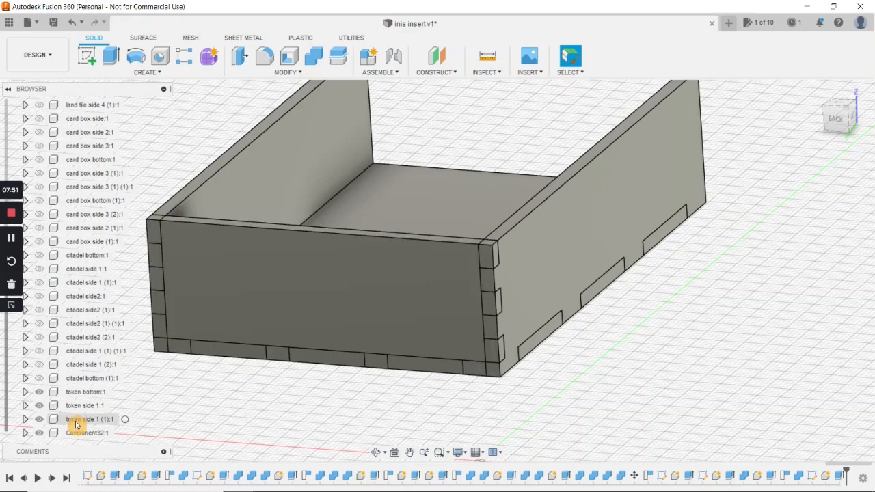
left_click(75, 435)
right_click(75, 434)
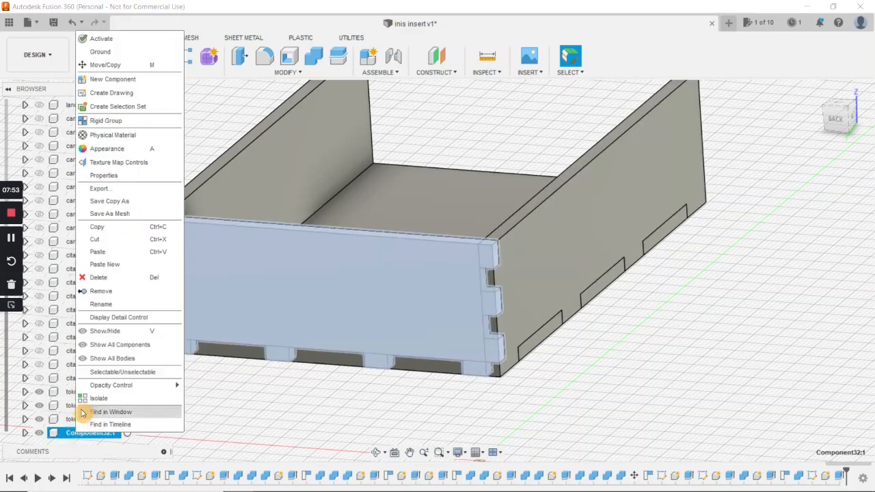
left_click(104, 308)
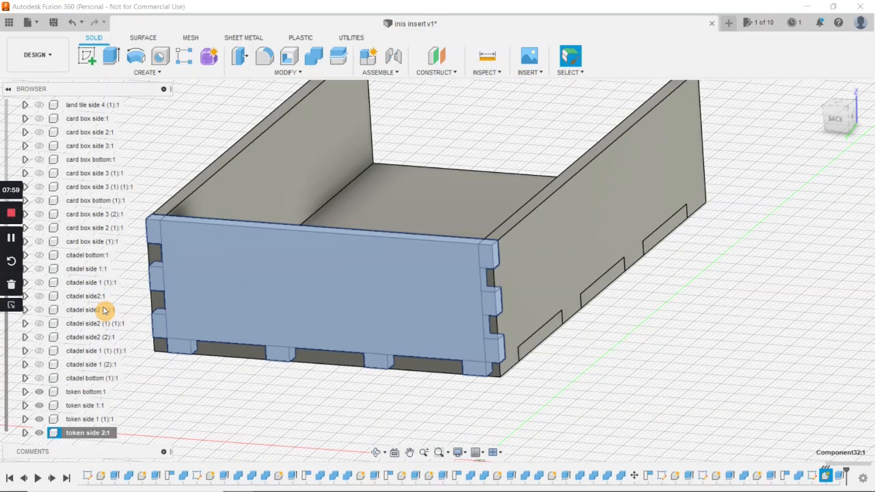
Cut the end wall's bottom tabs out of the token bottom plate with Combine, keeping the end wall as the tool body.
middle_click_drag(410, 333, 393, 339, "shift")
middle_click_drag(431, 314, 489, 298)
scroll(491, 299, "down", 1)
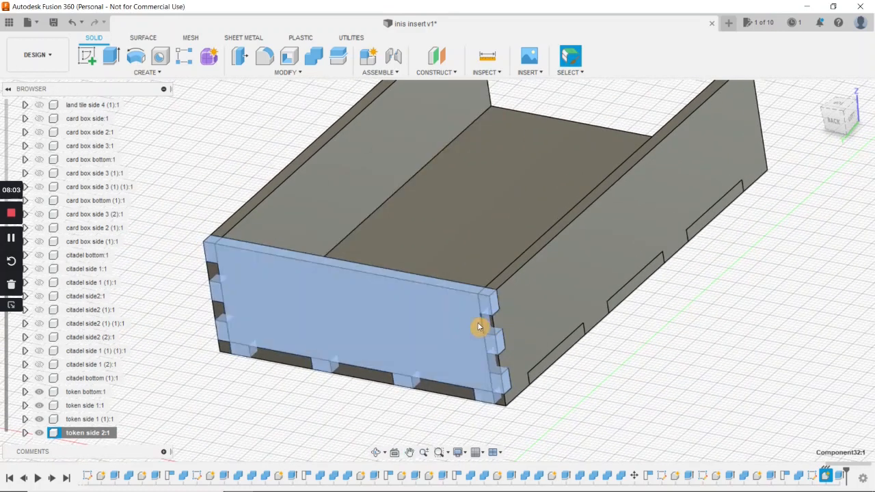
left_click(313, 60)
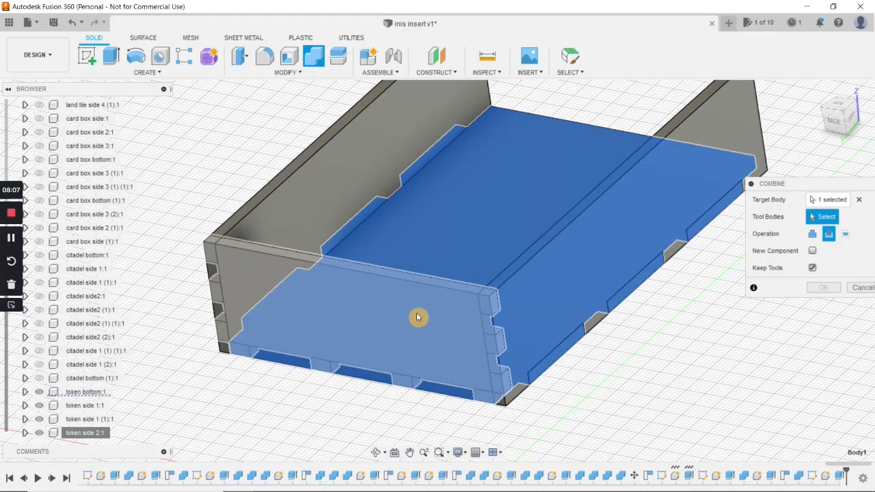
left_click(444, 326)
left_click(822, 287)
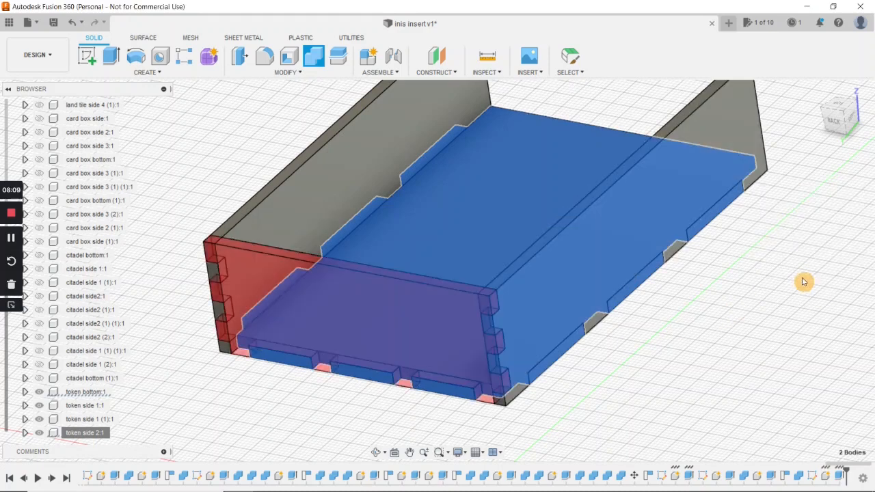
Cut the end wall's side tabs out of both long side walls with Combine, keeping the end wall as the tool body.
left_click(312, 60)
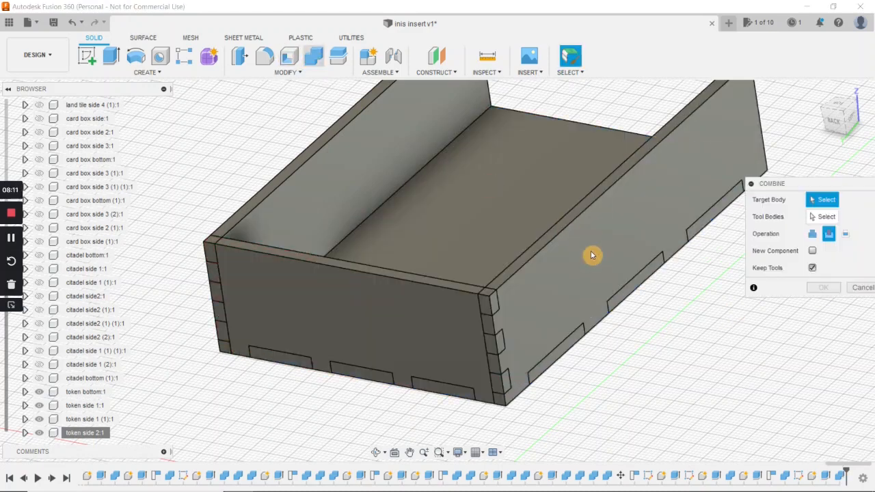
left_click(560, 318)
left_click(424, 327)
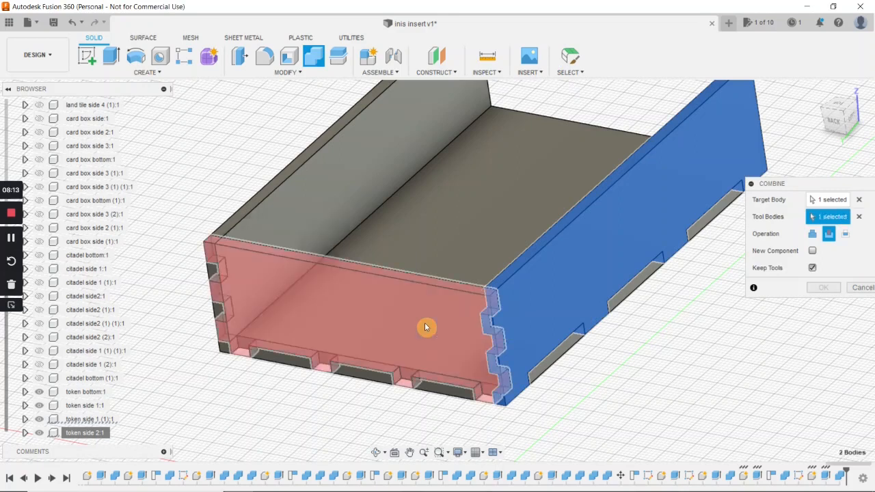
left_click(820, 288)
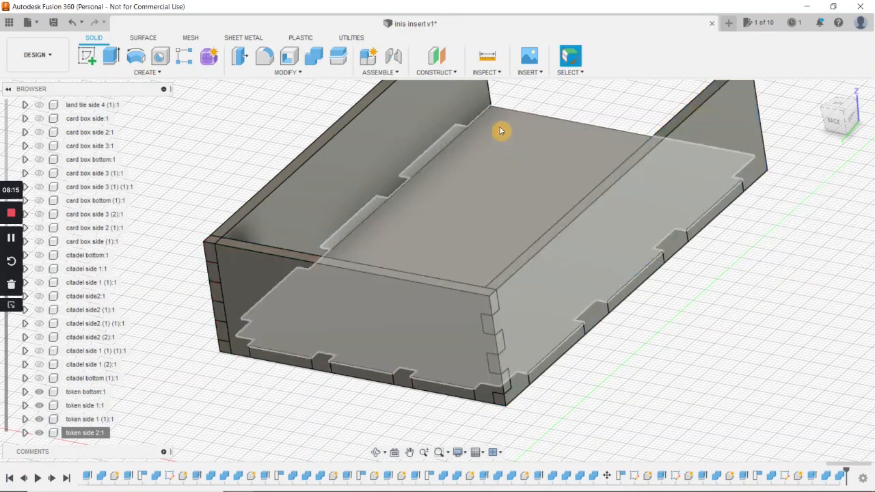
left_click(315, 60)
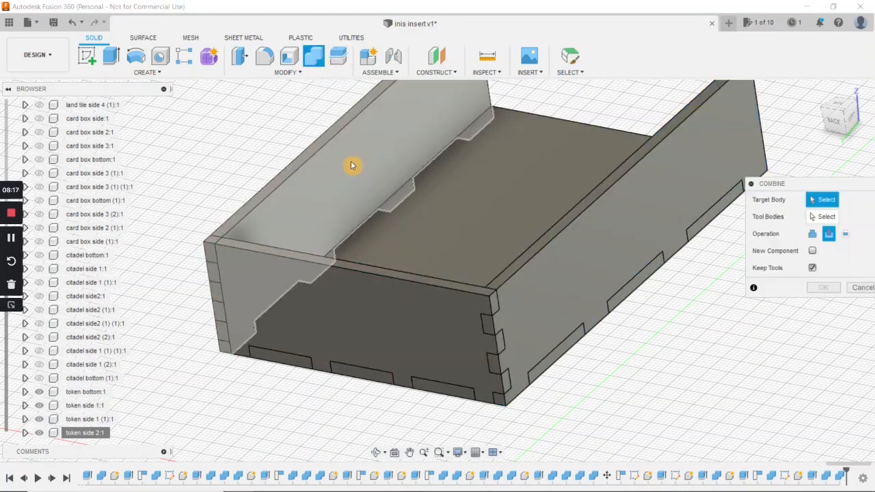
left_click(330, 201)
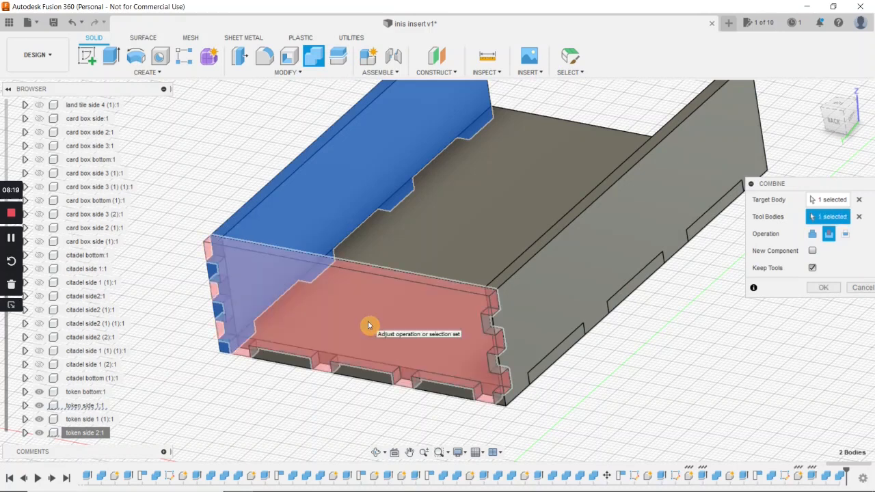
left_click(366, 325)
left_click(833, 292)
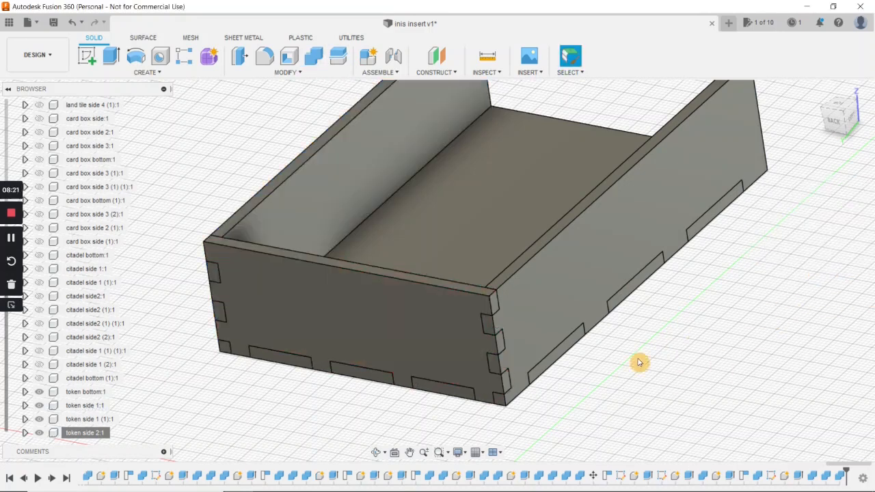
Copy the token side 2 component and paste it as a new independent component in the inis insert root.
left_click(75, 432)
right_click(73, 434)
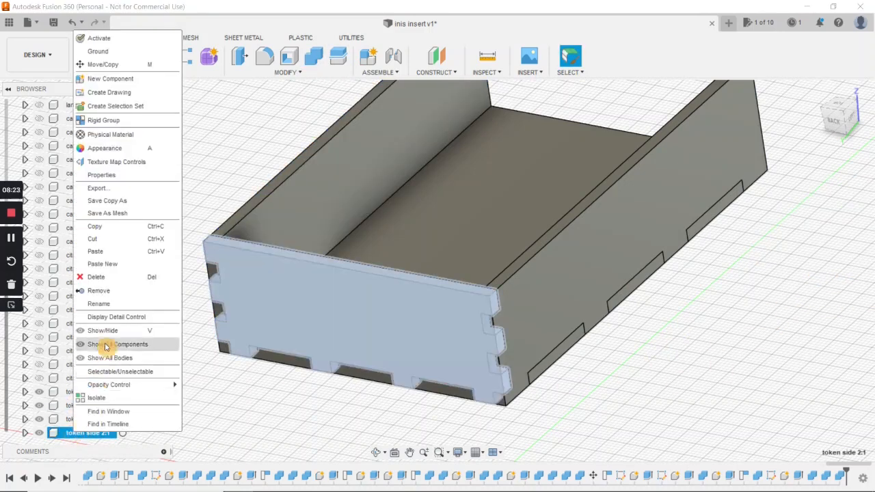
left_click(107, 231)
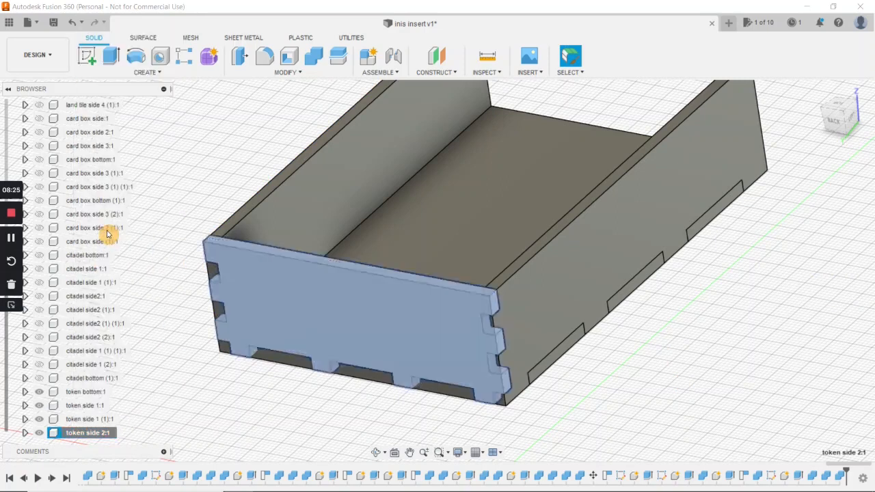
scroll(104, 235, "up", 1)
scroll(104, 234, "up", 3)
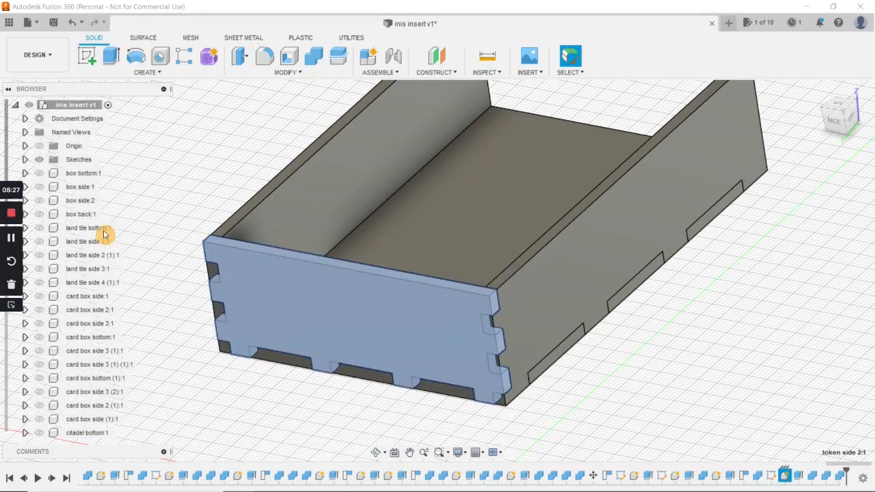
right_click(82, 107)
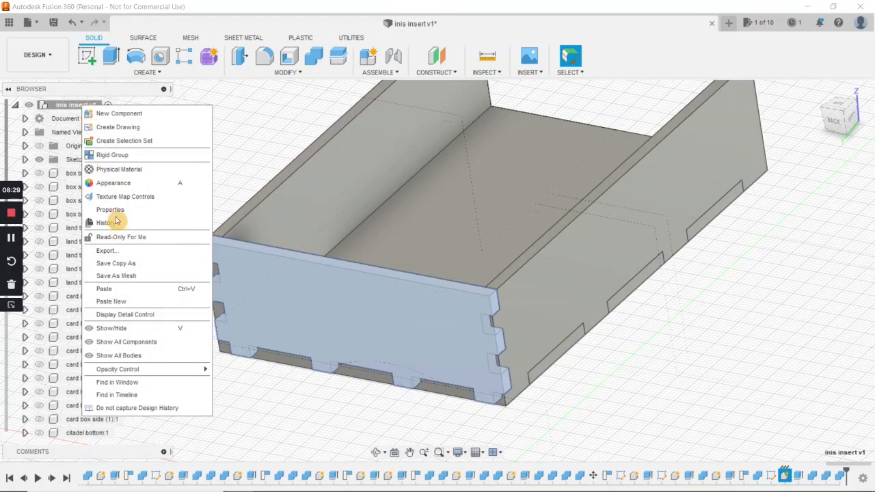
left_click(127, 302)
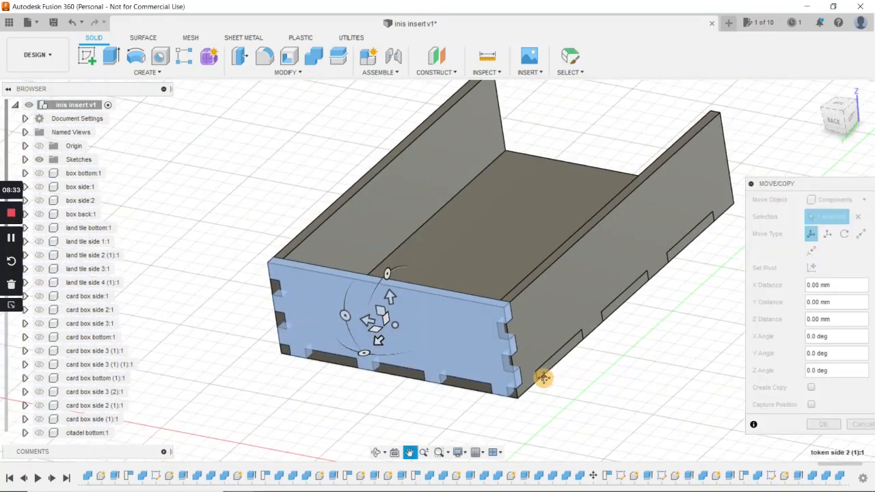
Move the pasted end wall -107 mm along Y to the open end of the tray, flush with the side walls.
left_click_drag(326, 367, 510, 163)
scroll(650, 354, "up", 3)
middle_click_drag(649, 350, 593, 399)
middle_click_drag(690, 254, 684, 342, "shift")
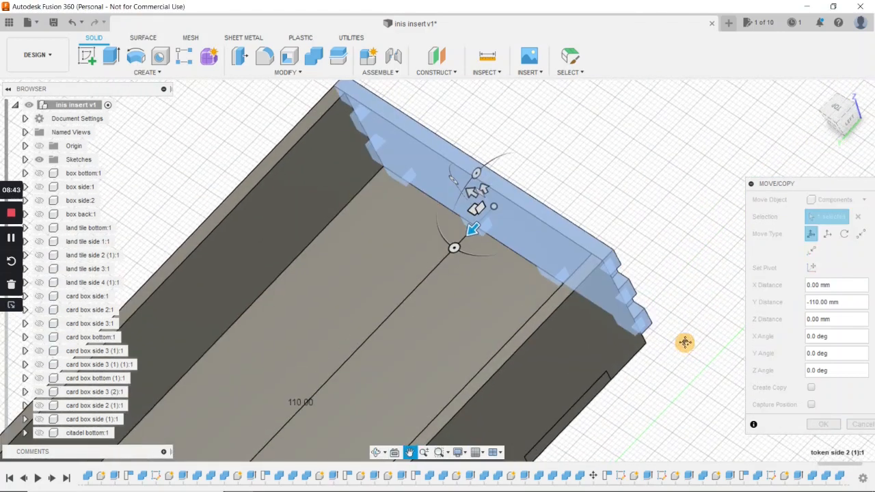
left_click_drag(474, 237, 469, 248)
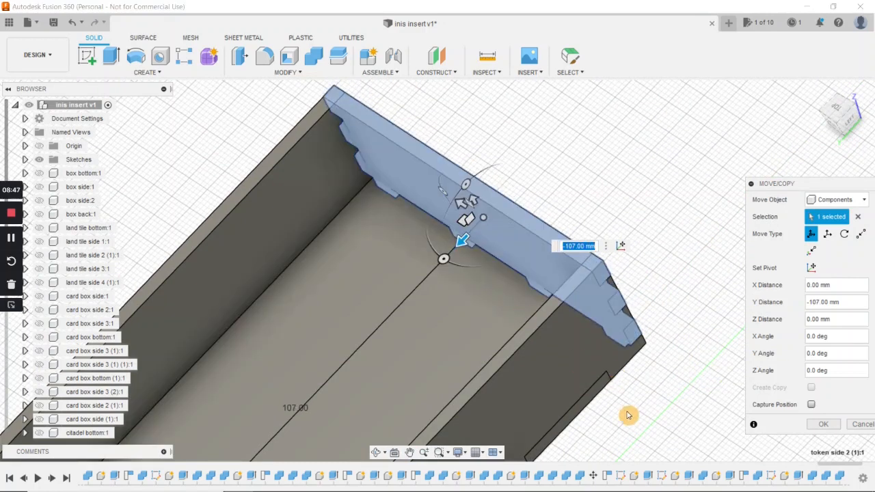
left_click(851, 124)
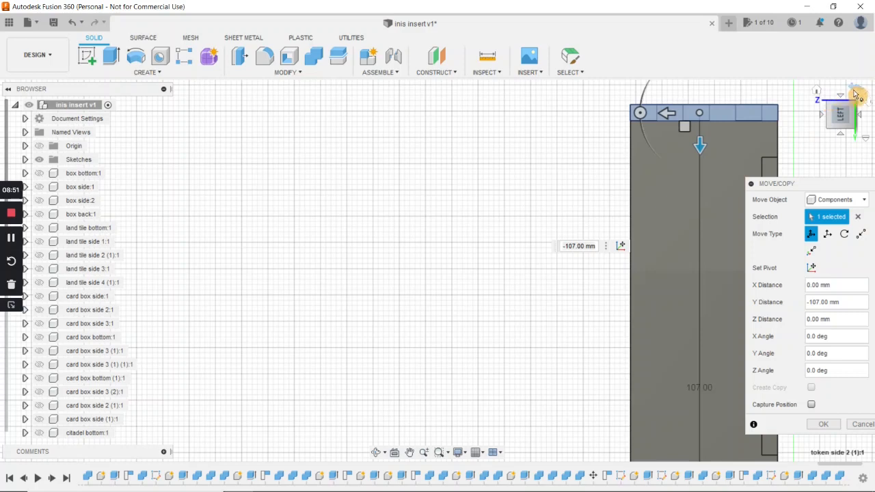
left_click(871, 102)
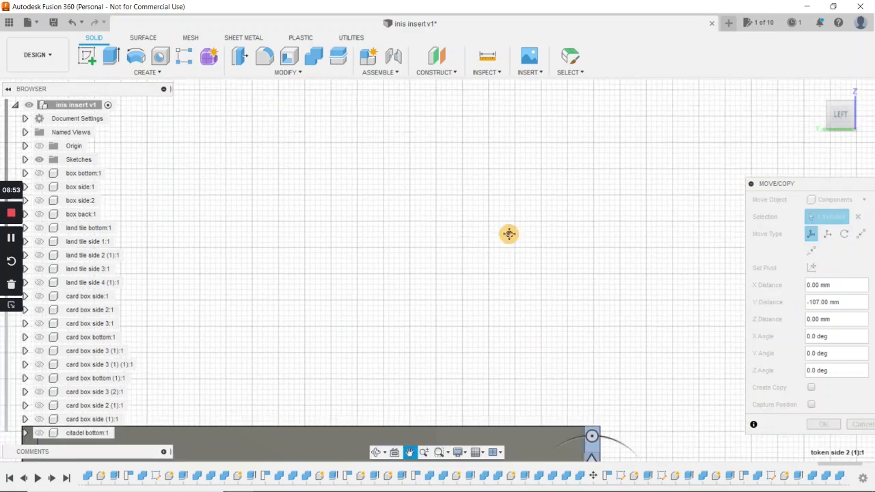
middle_click_drag(485, 353, 527, 374, "shift")
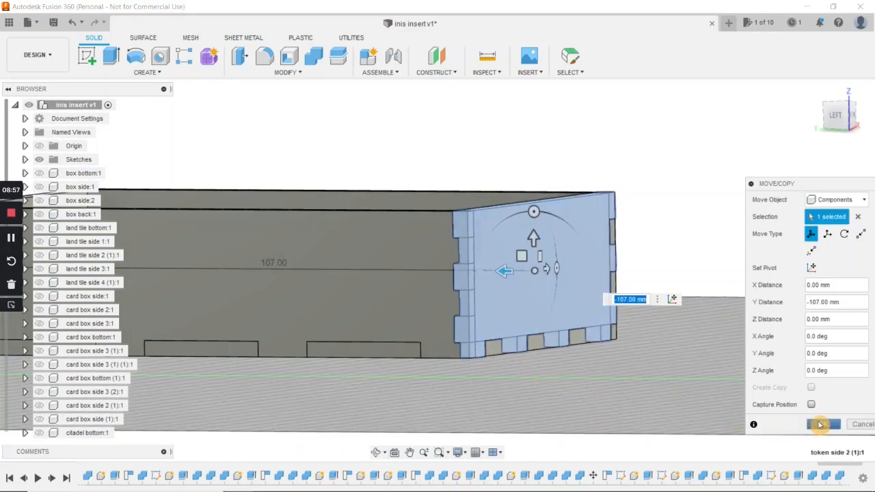
left_click(823, 424)
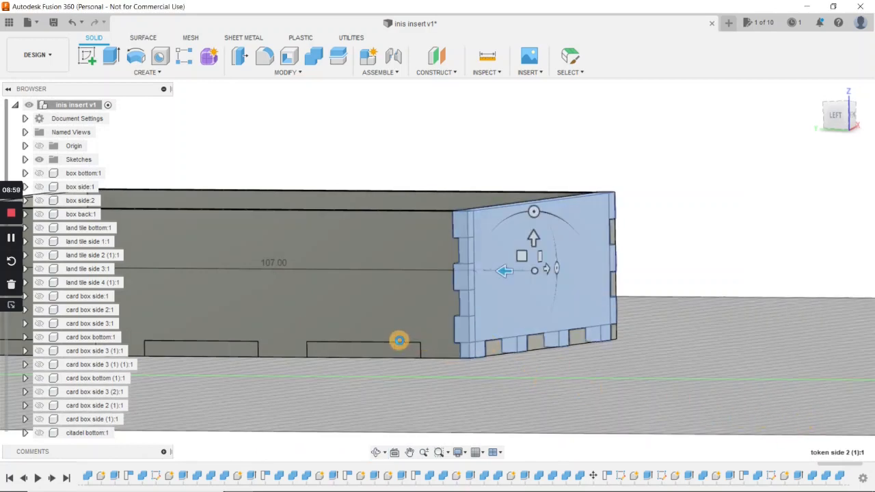
Capture the pasted end wall's position and cut its bottom tabs out of the token bottom plate with Combine, keeping the tool body.
middle_click_drag(381, 330, 371, 362, "shift")
scroll(322, 326, "down", 3)
middle_click_drag(317, 324, 378, 333)
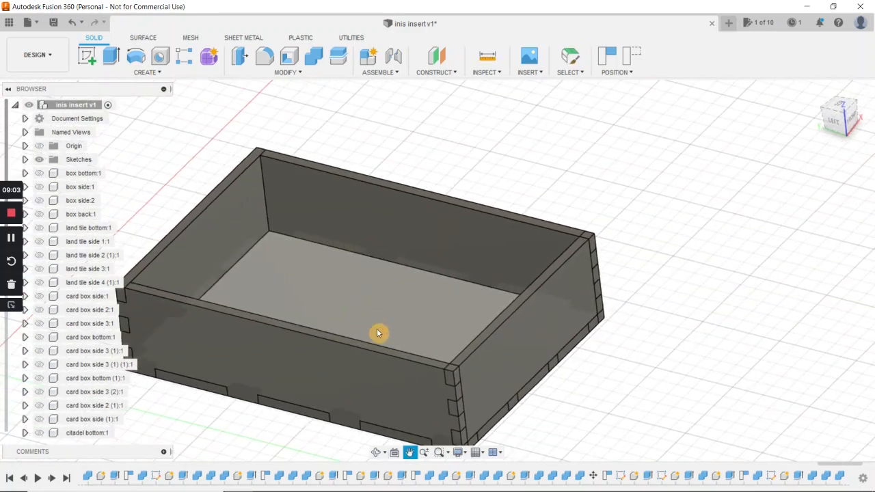
left_click(314, 57)
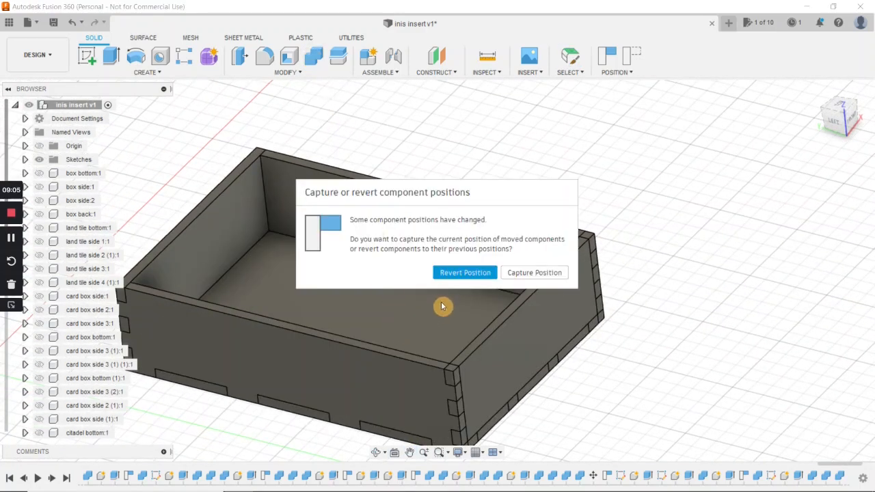
left_click(526, 273)
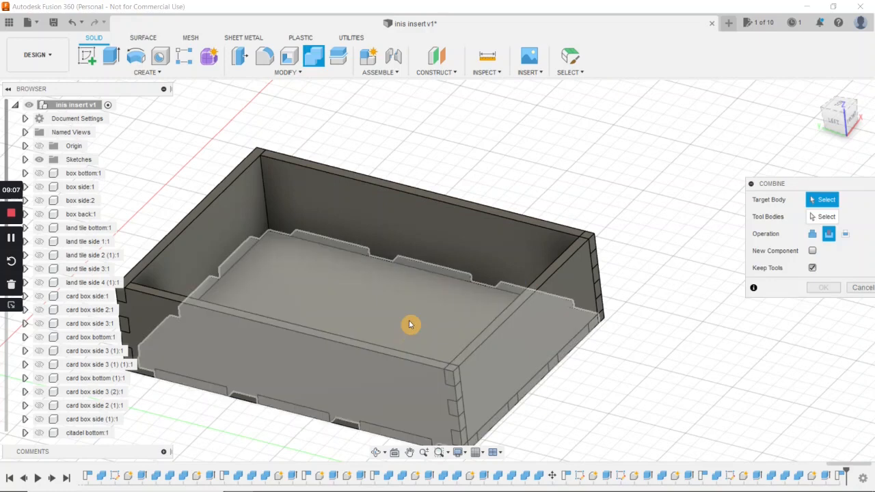
left_click(404, 330)
left_click(593, 321)
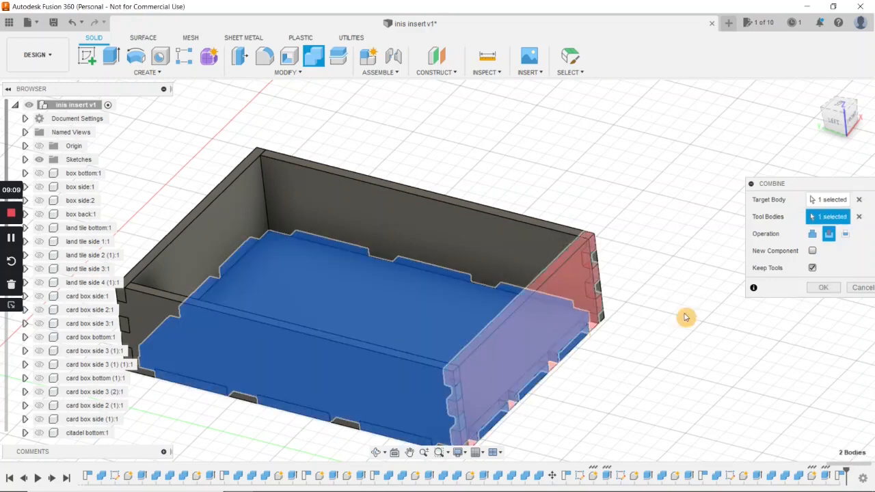
left_click(817, 290)
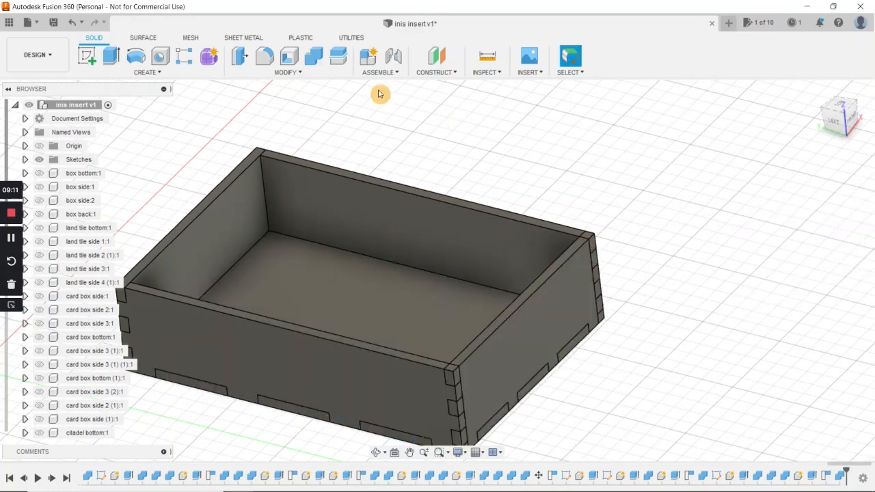
Cut the pasted end wall's side tabs out of both long side walls with Combine, keeping the end wall as the tool body.
left_click(313, 56)
left_click(399, 253)
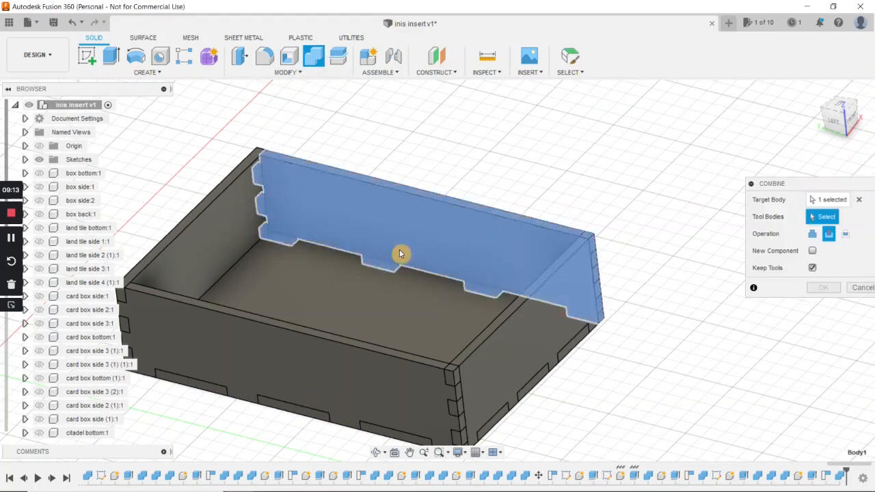
left_click(523, 353)
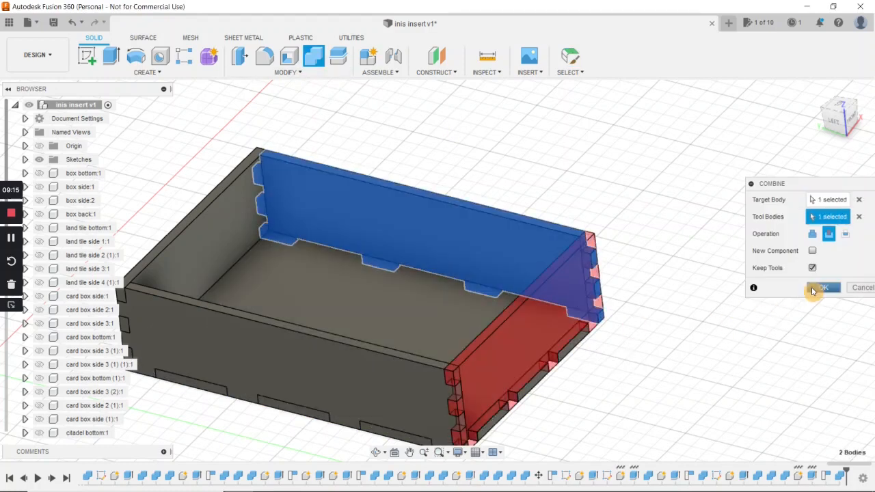
left_click(816, 289)
left_click(313, 56)
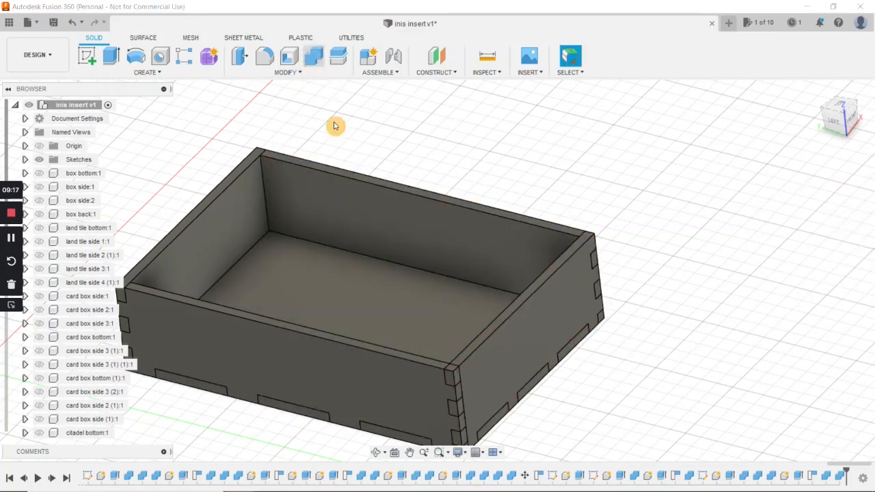
left_click(316, 370)
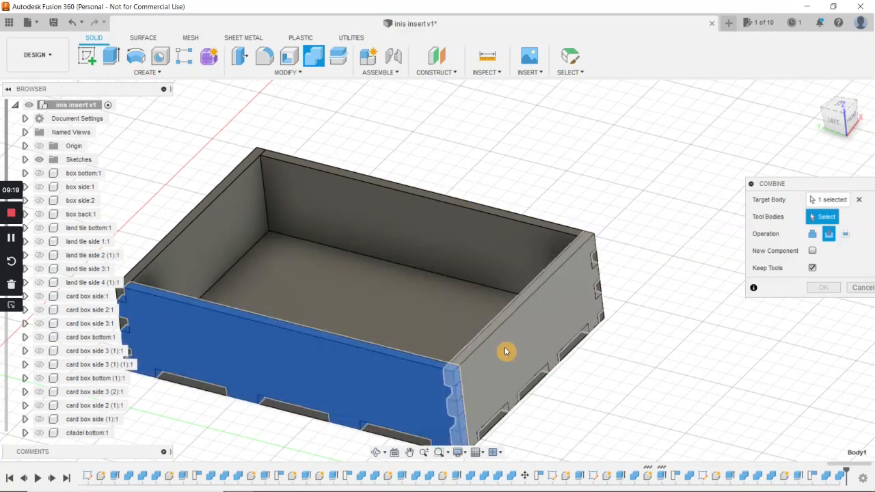
left_click(505, 352)
left_click(823, 289)
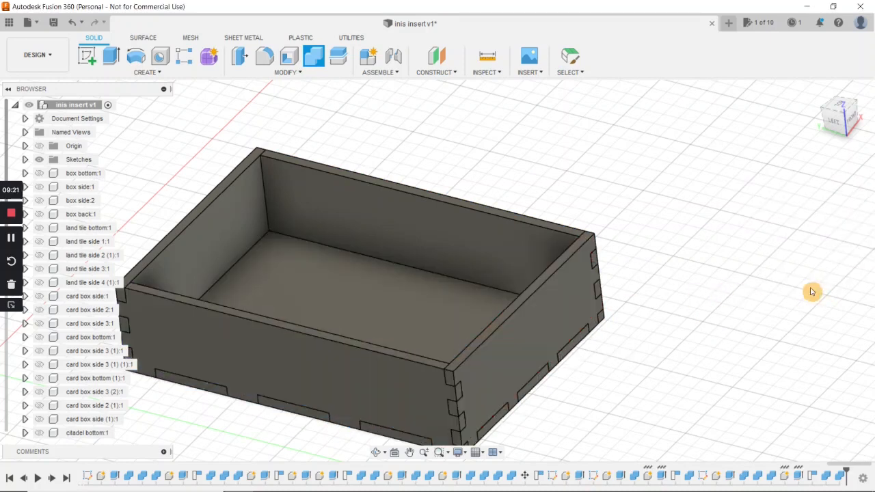
middle_click_drag(645, 318, 548, 332, "shift")
key("m")
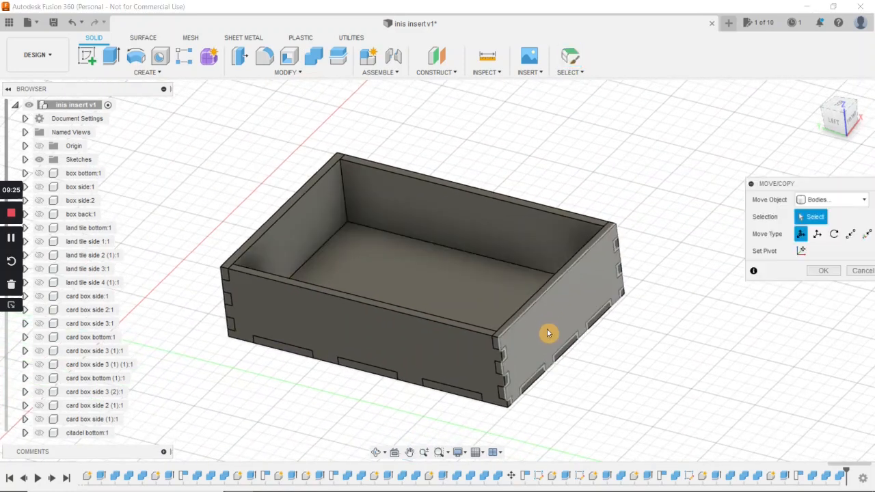
left_click(394, 345)
left_click(394, 346)
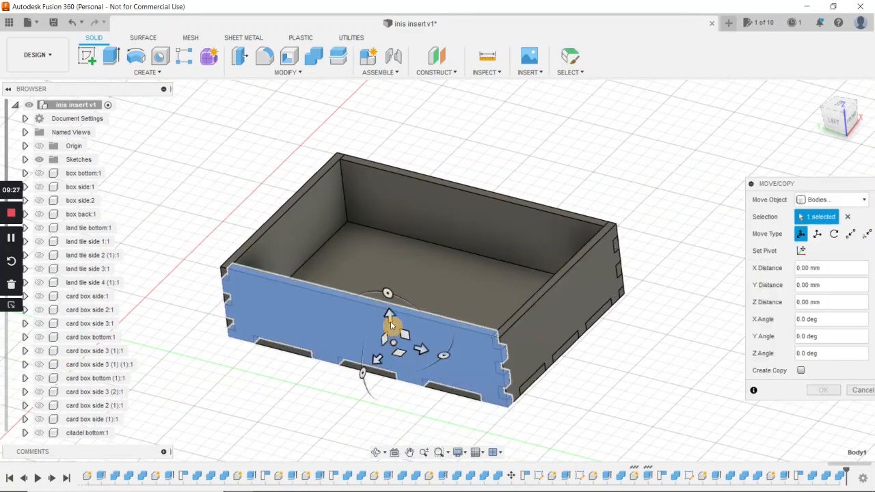
left_click_drag(390, 312, 387, 162)
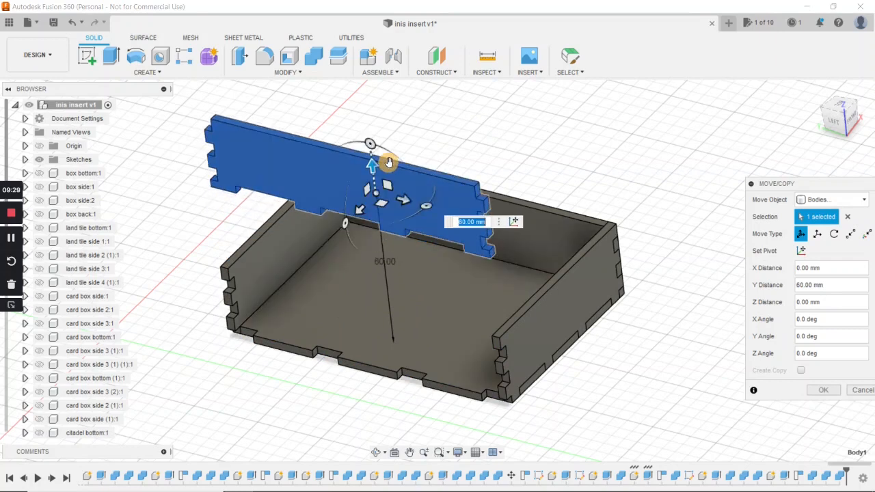
key("Escape")
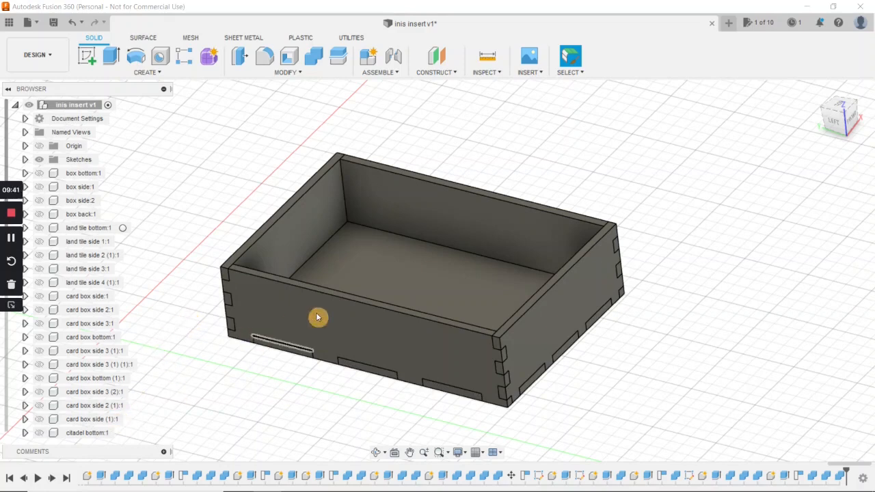
Copy the token side 1 (1) component and paste it as a new independent component in the inis insert root.
scroll(58, 416, "down", 5)
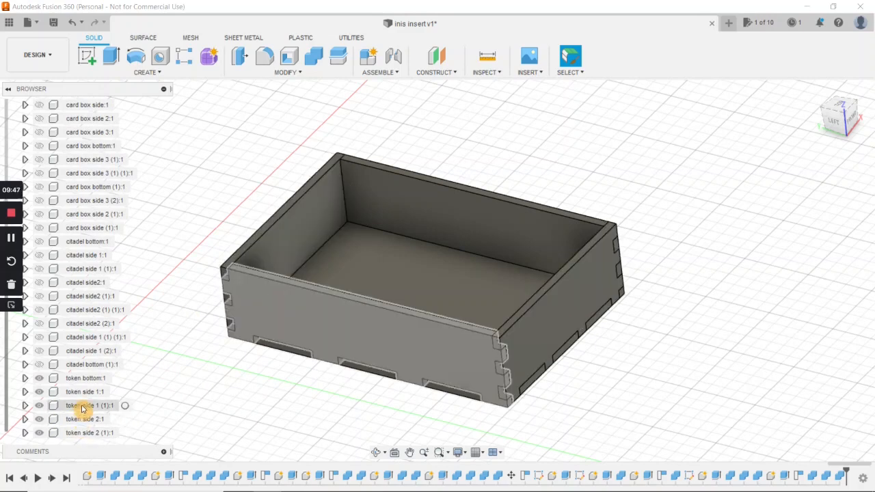
right_click(83, 409)
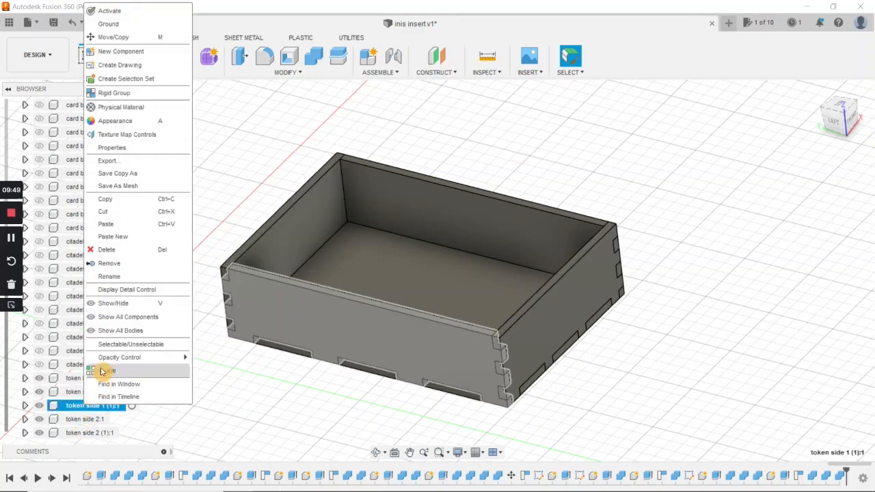
left_click(117, 198)
scroll(89, 232, "up", 1)
scroll(89, 234, "up", 5)
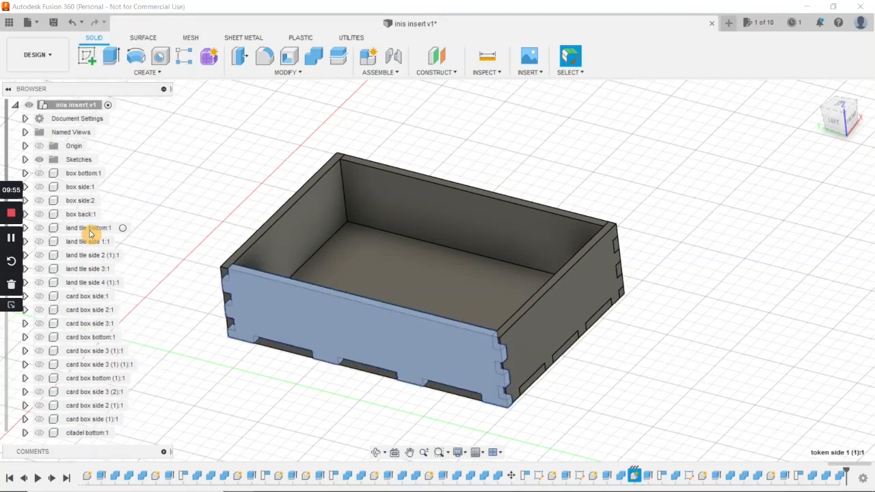
left_click(74, 105)
right_click(74, 106)
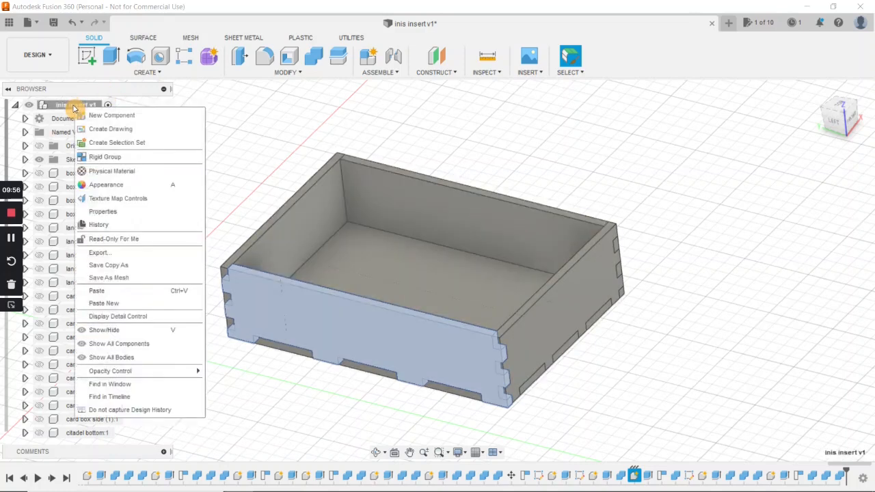
left_click(102, 303)
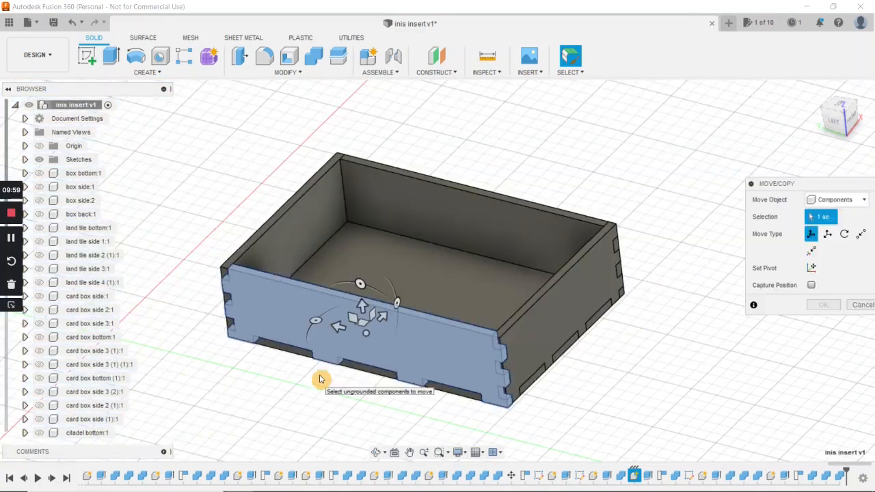
Move the pasted long wall 30 mm along X into the tray's interior to serve as a divider.
left_click(376, 312)
left_click_drag(385, 316, 422, 284)
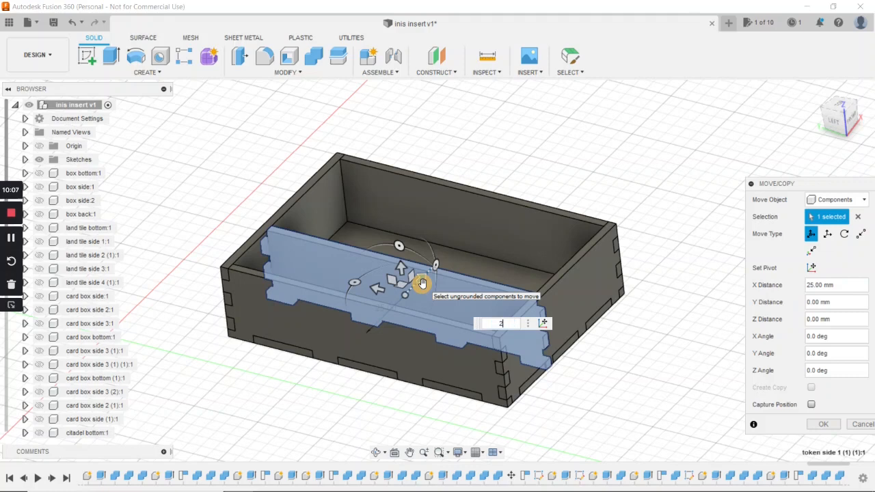
type("28")
key("Return")
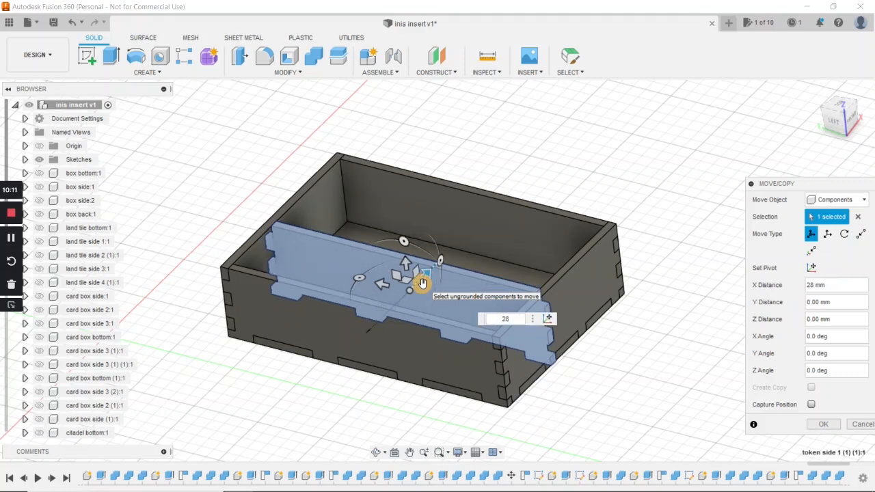
middle_click_drag(420, 282, 427, 338, "shift")
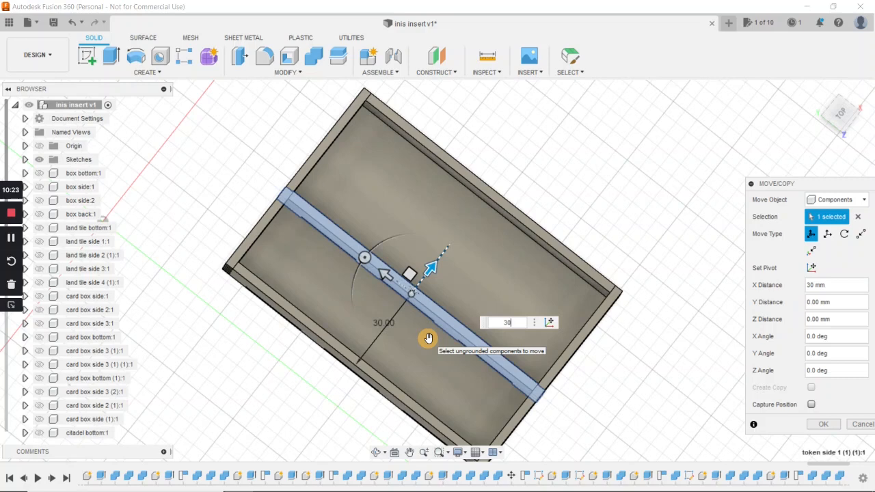
key("Return")
Capture the divider's position and cut its bottom tabs out of the token bottom plate with Combine, keeping the divider as the tool body.
middle_click_drag(513, 347, 467, 341, "shift")
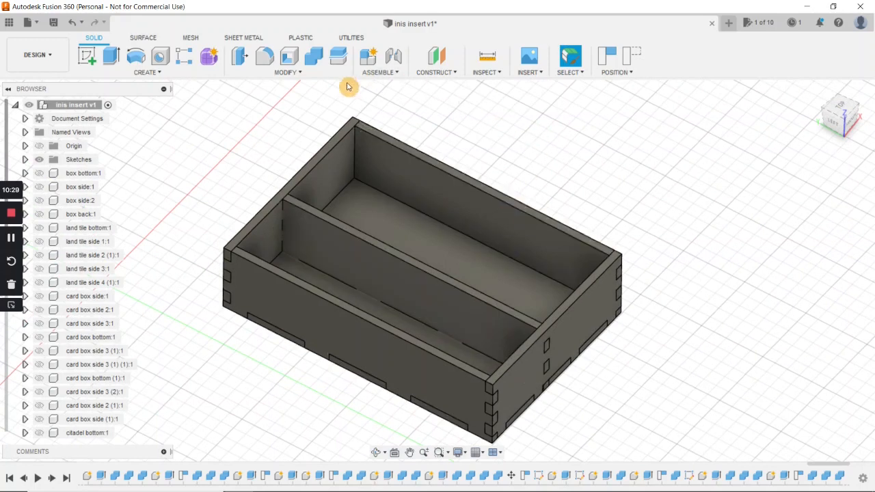
left_click(313, 58)
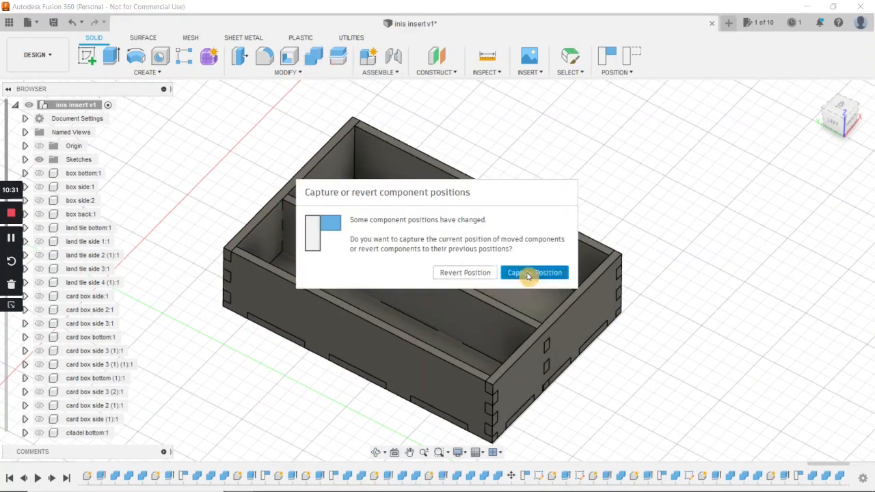
left_click(523, 273)
left_click(472, 281)
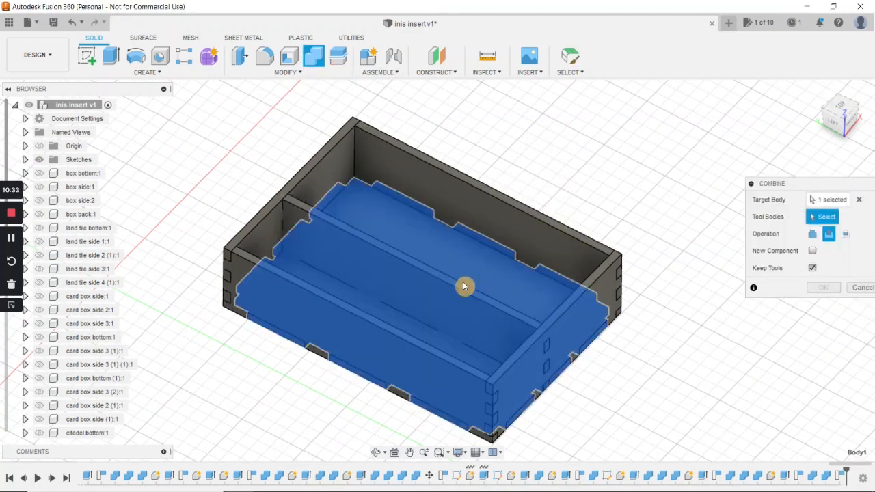
left_click(443, 300)
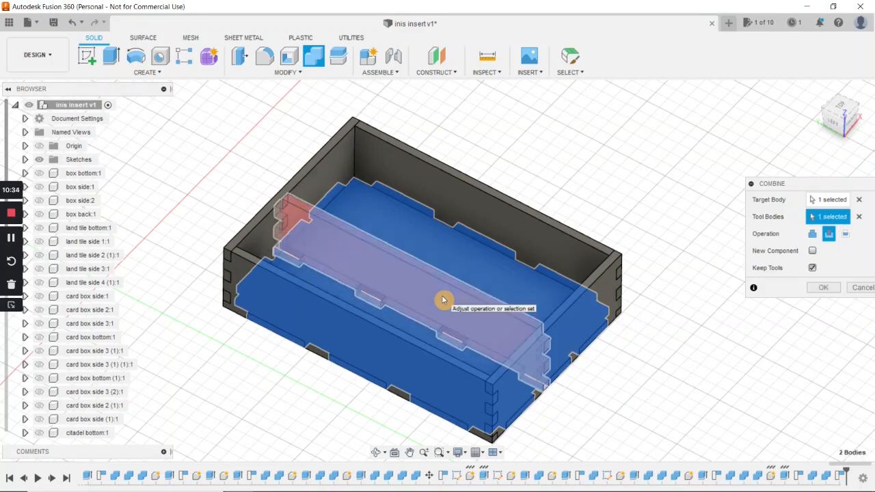
left_click(820, 289)
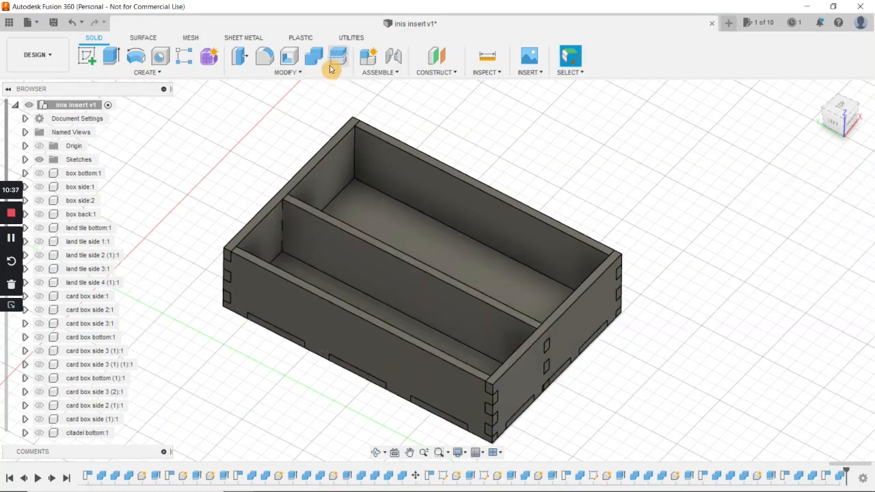
Cut the divider's side tabs out of both end walls with Combine, keeping the divider as the tool body.
left_click(314, 57)
left_click(572, 332)
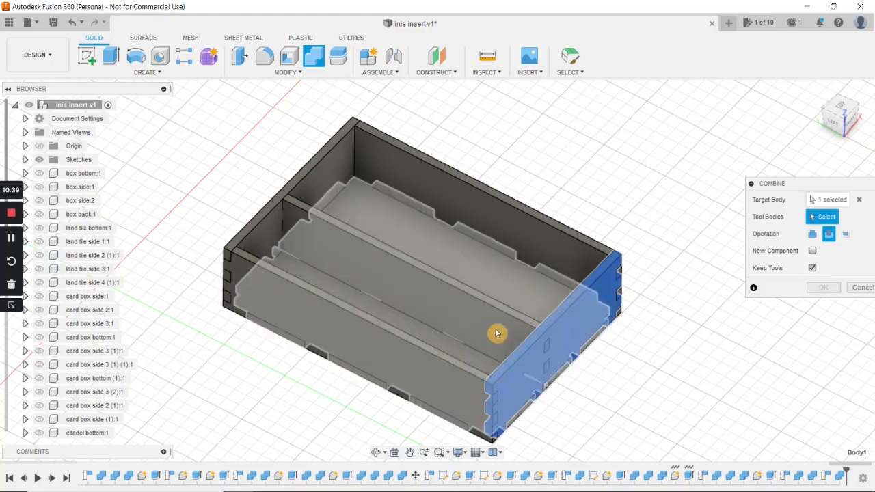
left_click(451, 308)
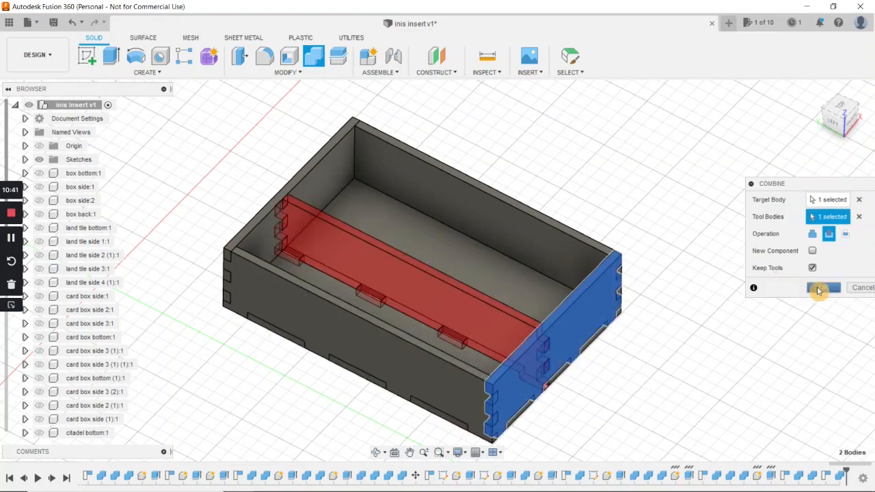
left_click(817, 289)
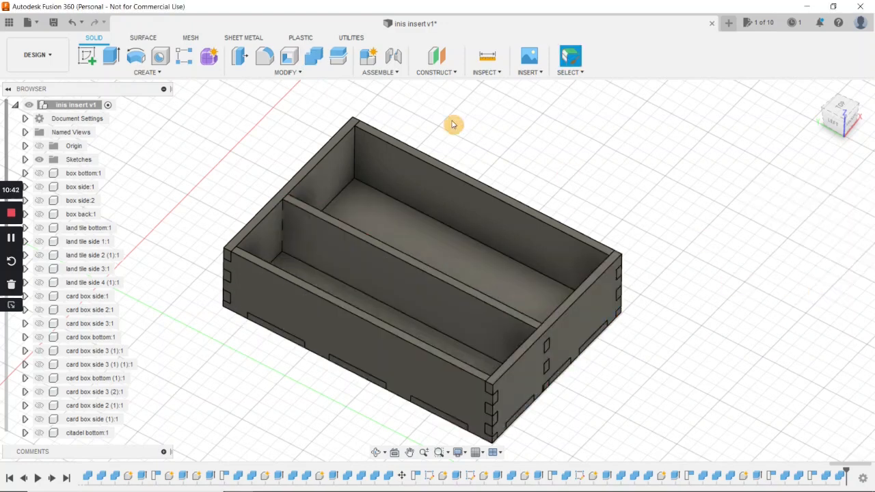
left_click(313, 56)
left_click(312, 195)
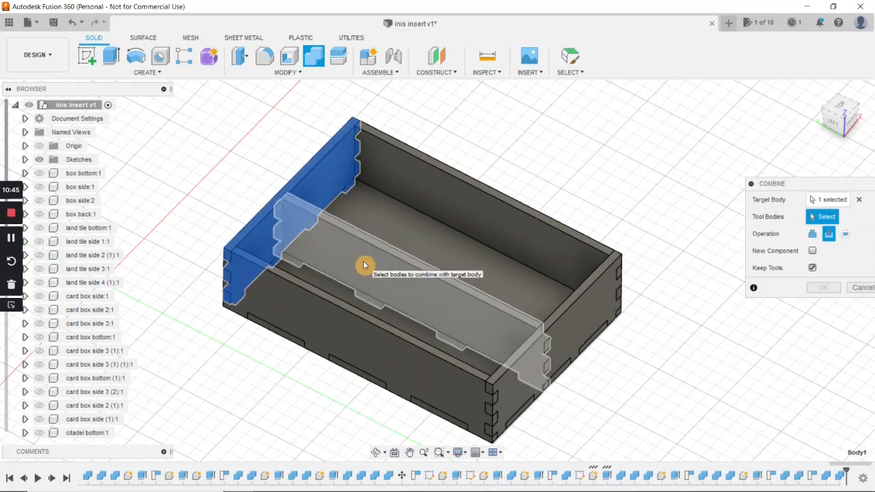
left_click(363, 265)
left_click(823, 287)
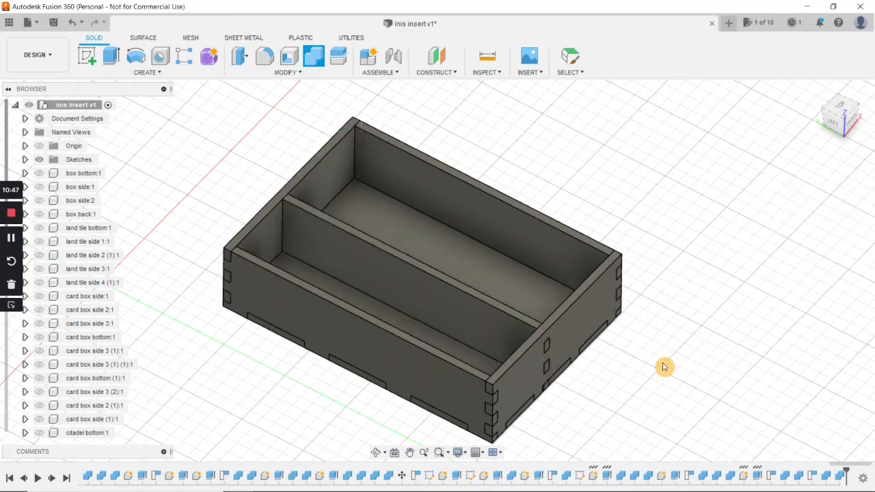
key("m")
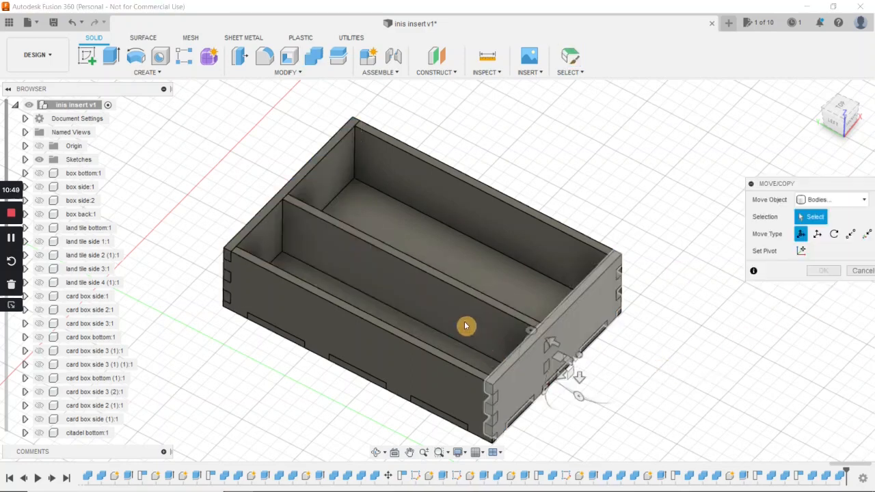
left_click(441, 301)
left_click_drag(441, 255, 467, 130)
left_click_drag(467, 129, 467, 130)
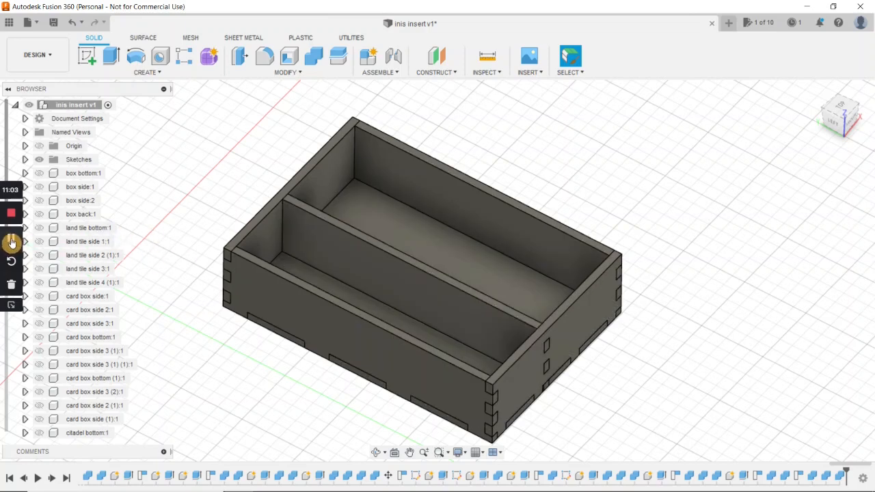
left_click(11, 242)
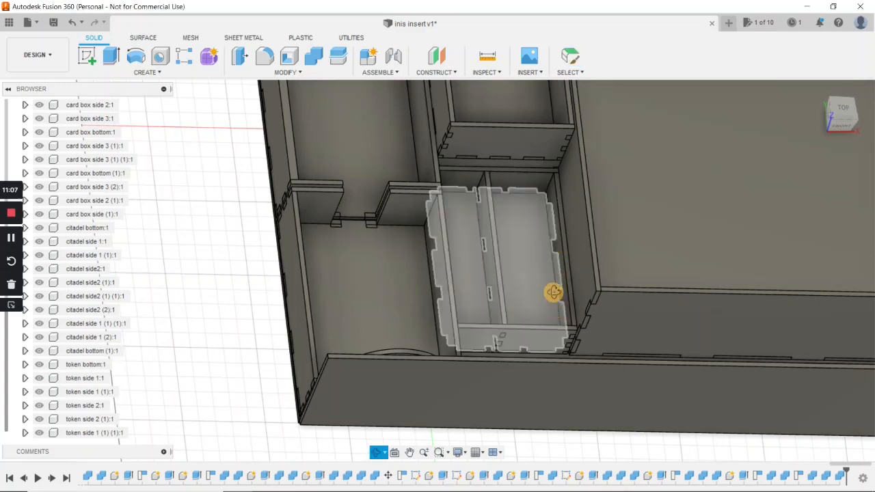
middle_click_drag(553, 291, 517, 302, "shift")
left_click(838, 108)
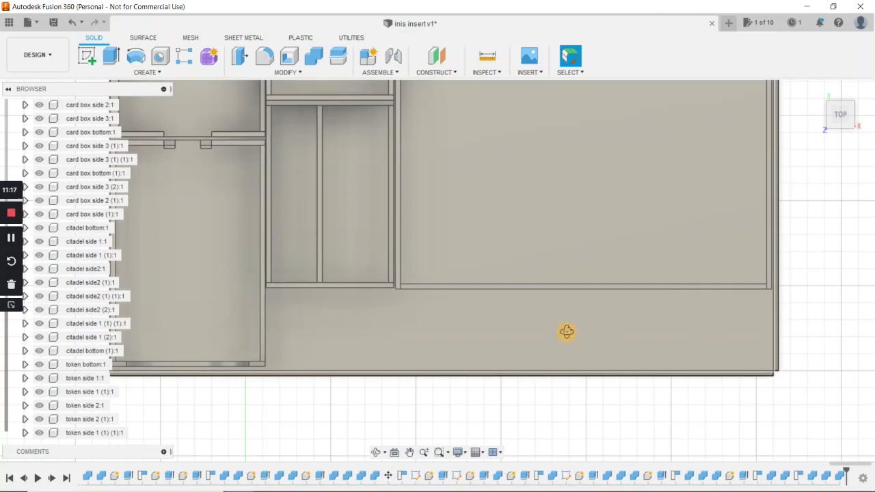
middle_click_drag(566, 332, 517, 334, "shift")
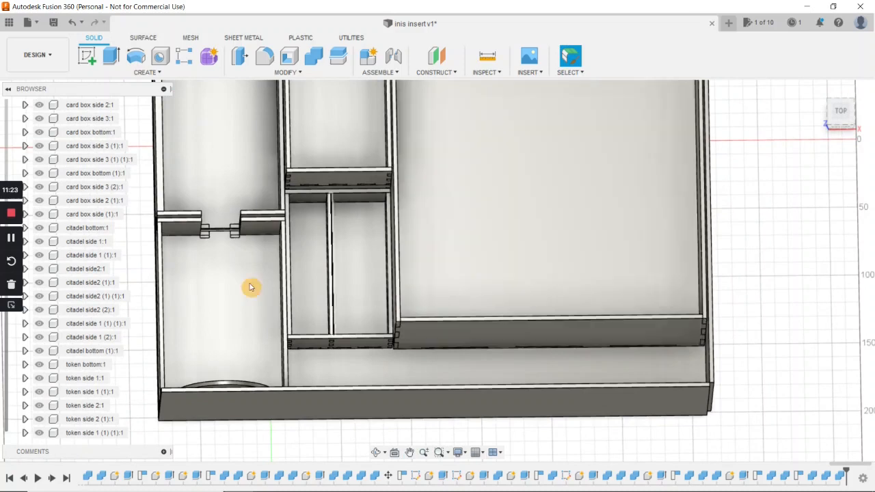
left_click(12, 216)
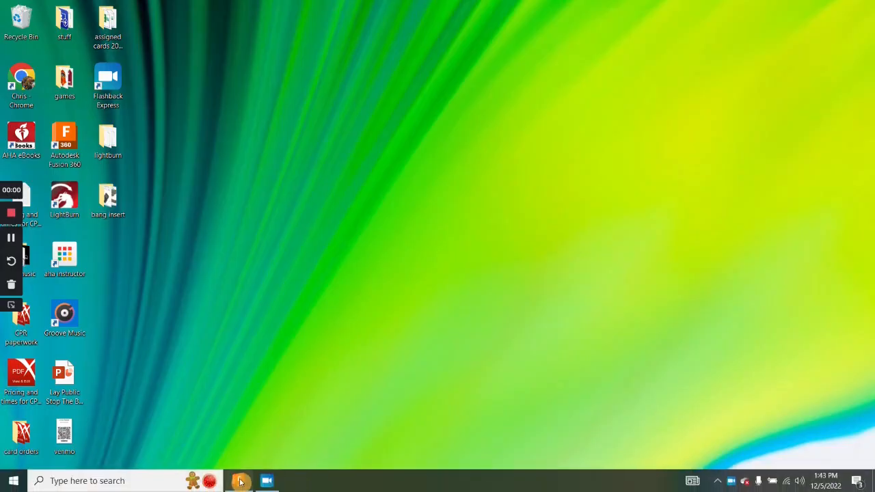
Switch to Autodesk Fusion 360 and examine the flat tabbed parts laid out around the row of assembled boxes.
left_click(239, 481)
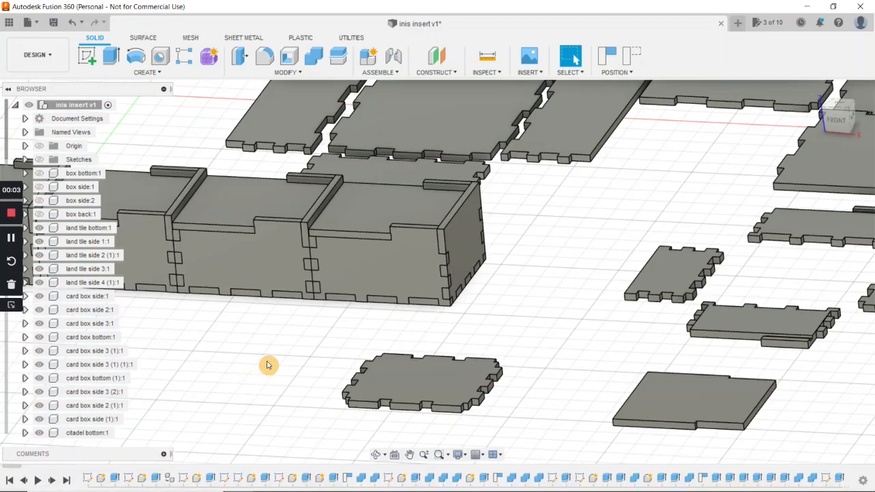
scroll(267, 364, "down", 1)
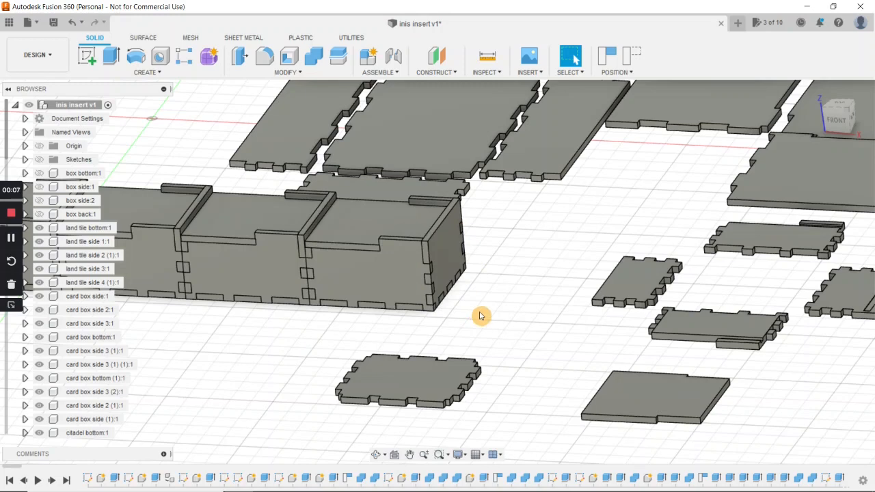
scroll(480, 316, "down", 1)
scroll(476, 295, "down", 1)
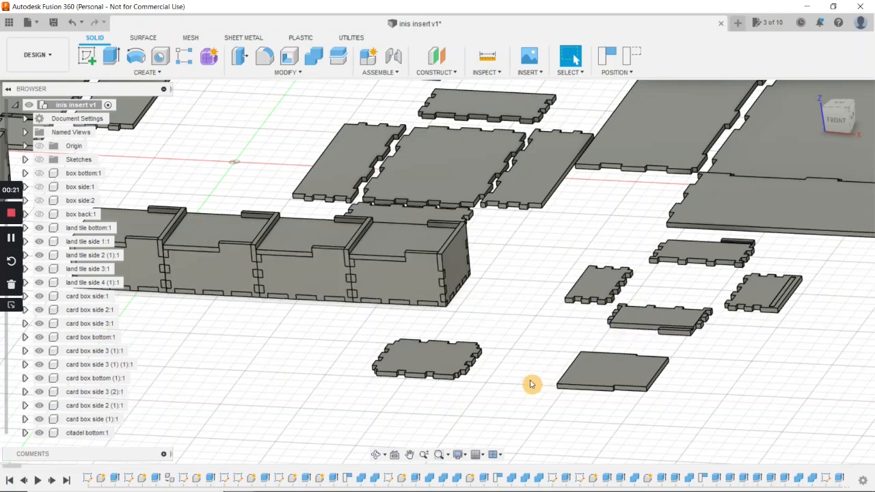
scroll(532, 349, "up", 5)
middle_click_drag(485, 377, 369, 334, "shift")
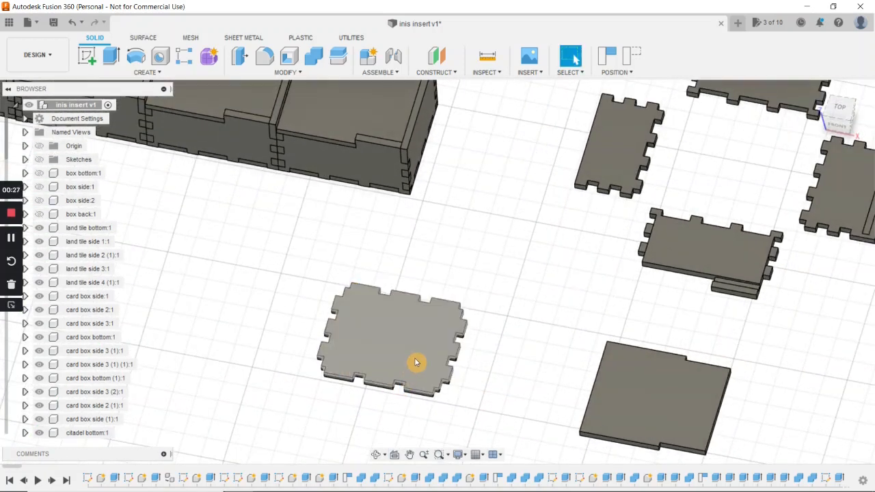
scroll(416, 362, "down", 2)
middle_click_drag(460, 272, 468, 295)
scroll(466, 295, "down", 1)
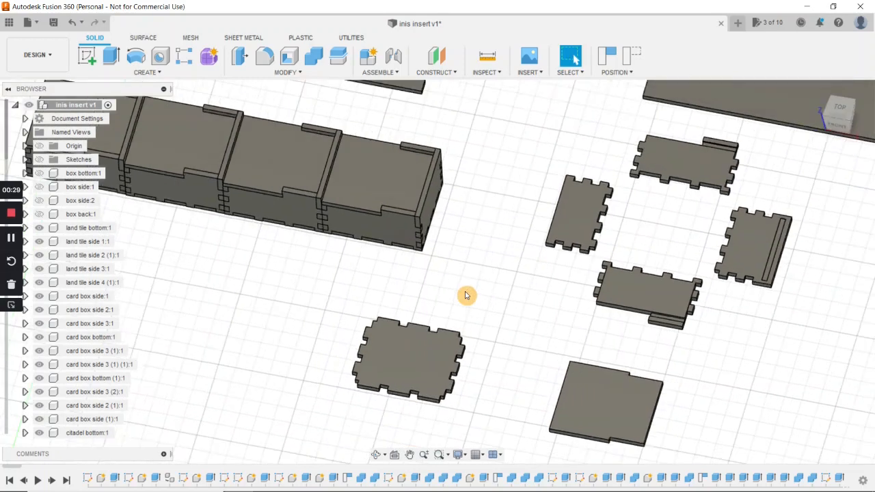
scroll(465, 295, "down", 1)
scroll(438, 350, "down", 2)
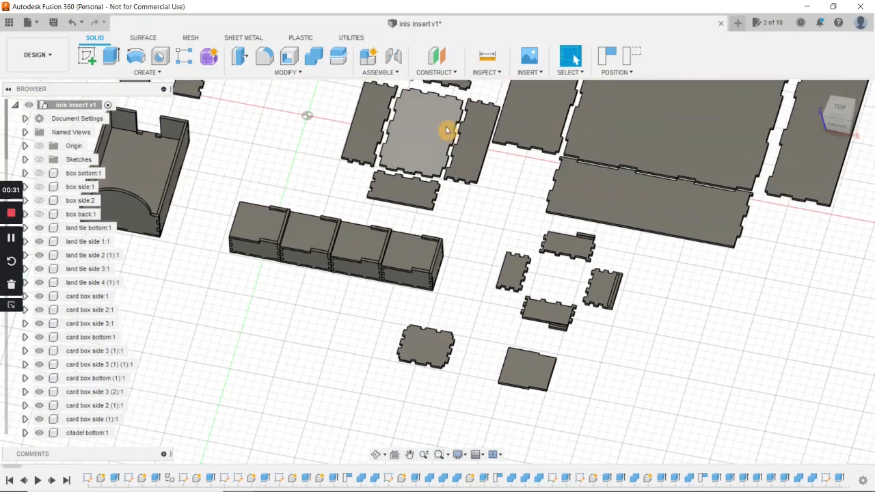
scroll(468, 323, "up", 3)
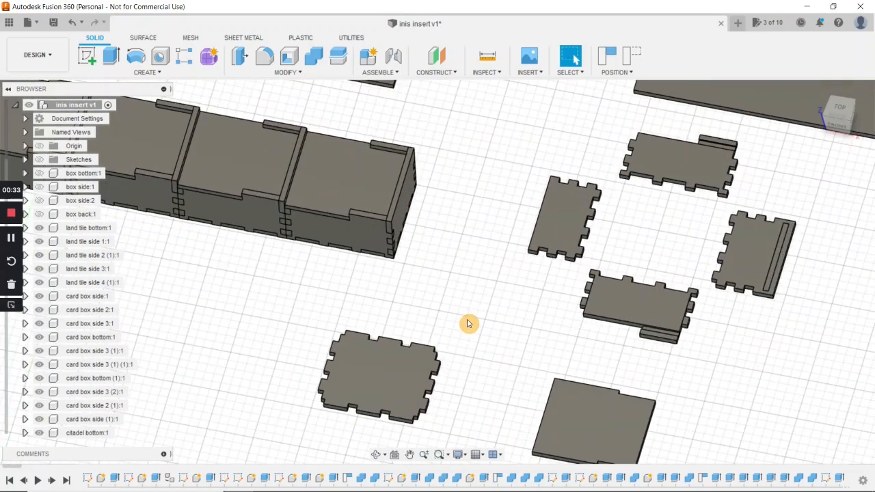
middle_click_drag(447, 344, 438, 308, "shift")
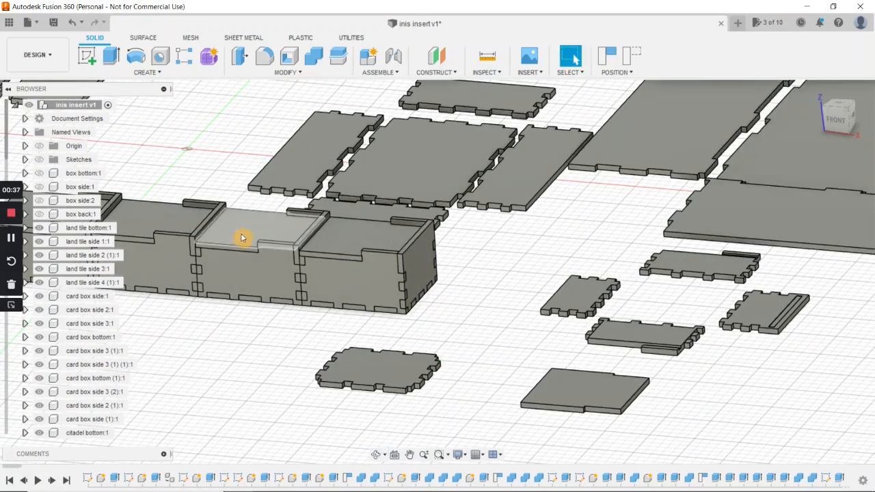
scroll(361, 326, "up", 5)
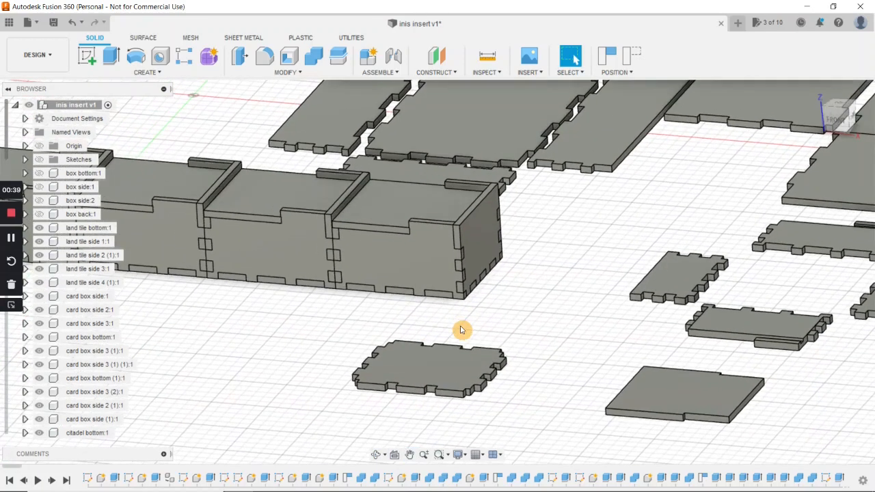
Start a sketch on the recessed front edge face of the small notched plate, capturing the moved components' positions.
left_click(85, 60)
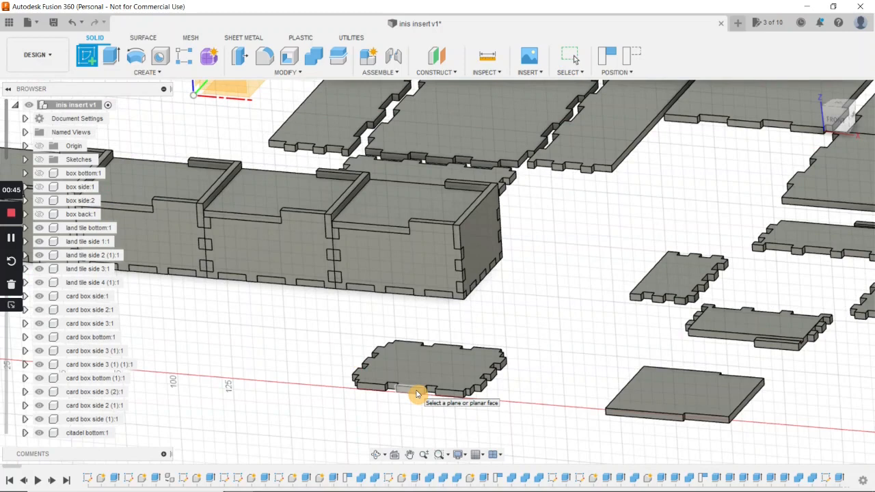
left_click(11, 239)
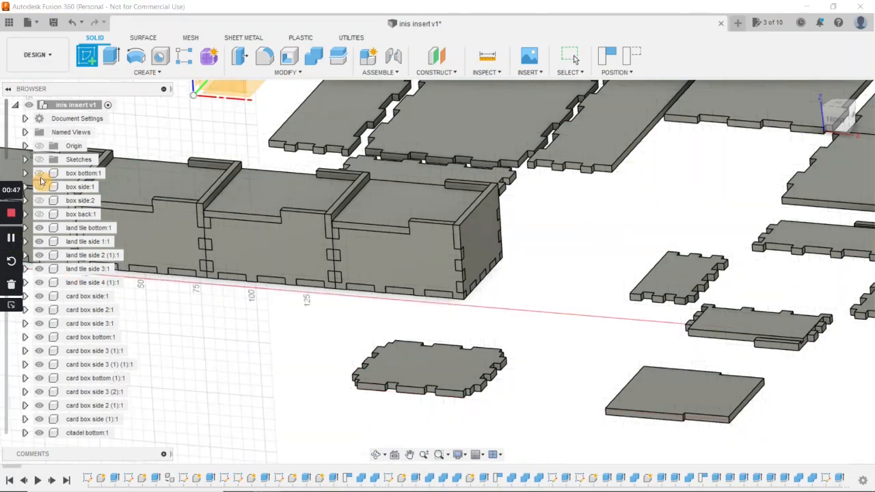
left_click(395, 392)
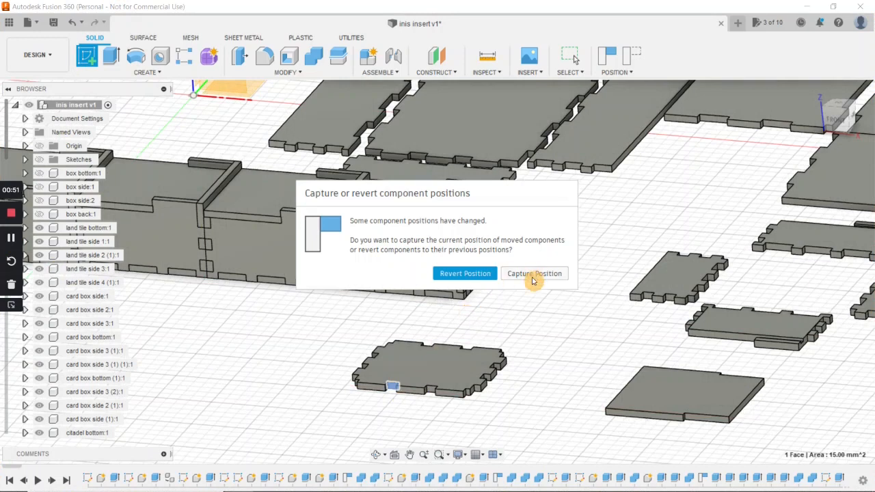
left_click(531, 274)
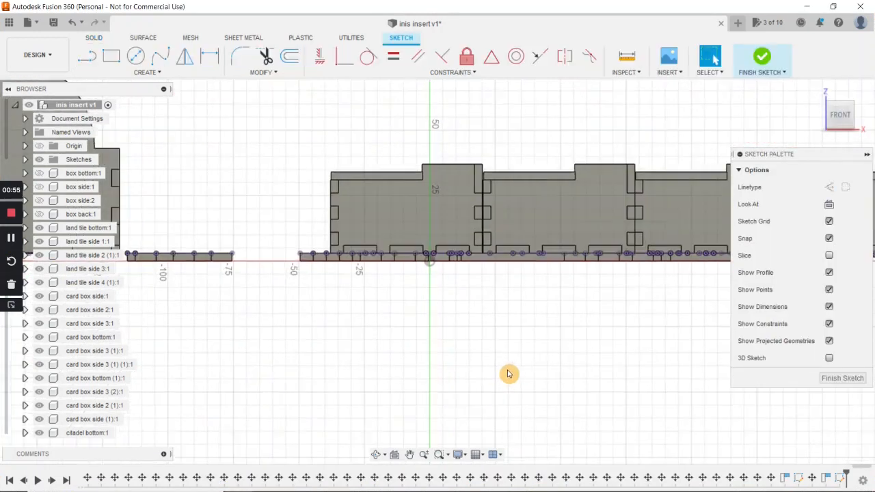
Sketch a rectangle 52 mm wide and 53 mm high, rising from the lower corner of the notched plate's front edge.
scroll(509, 373, "down", 5)
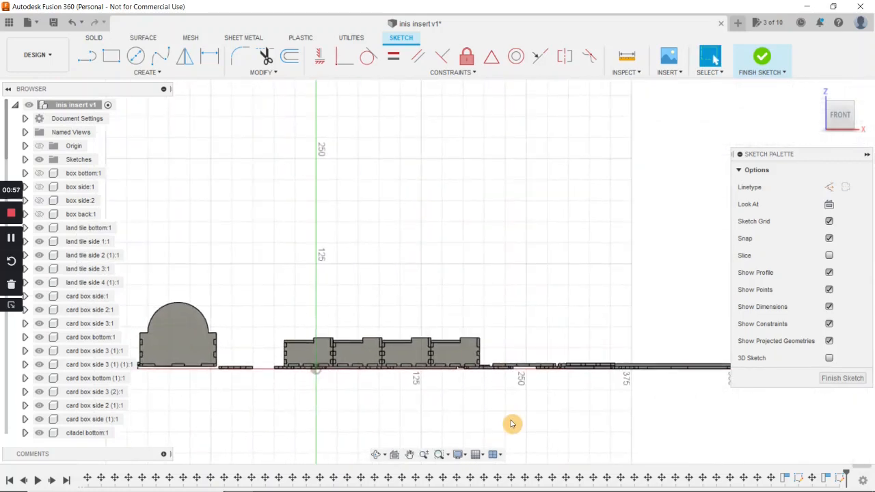
middle_click_drag(510, 424, 503, 437, "shift")
scroll(490, 433, "up", 2)
scroll(490, 433, "up", 8)
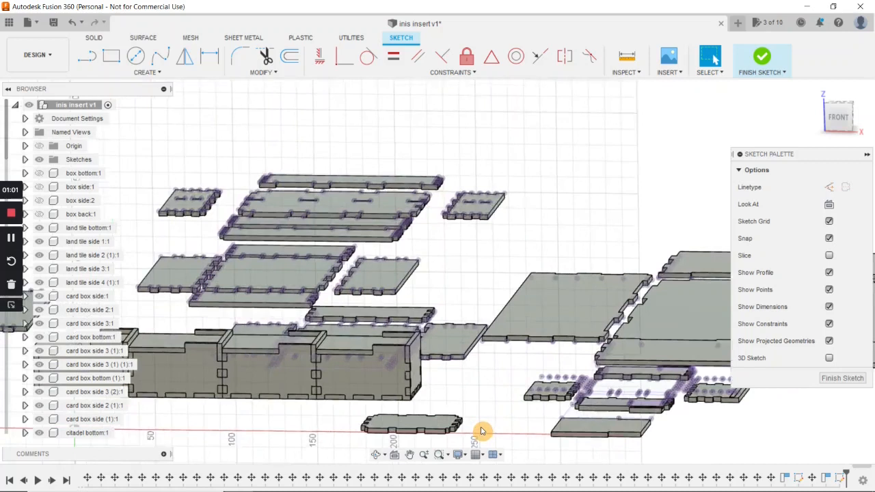
scroll(413, 429, "up", 5)
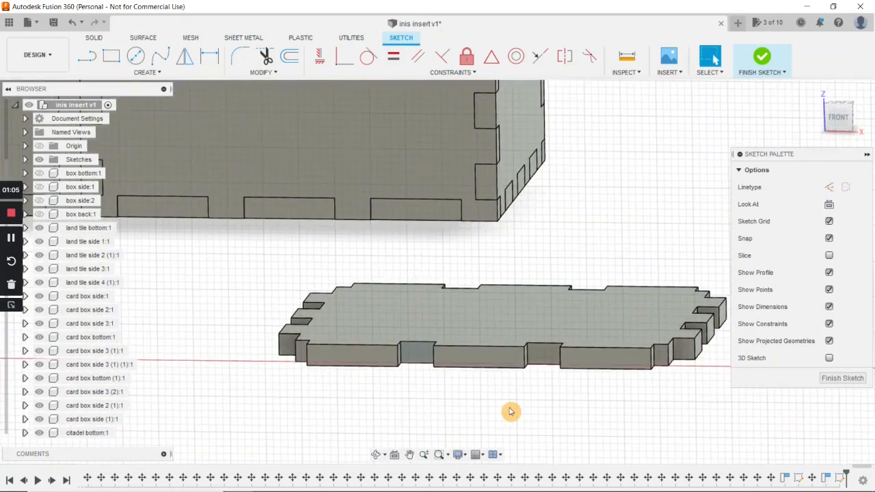
middle_click_drag(478, 406, 439, 419)
left_click(111, 55)
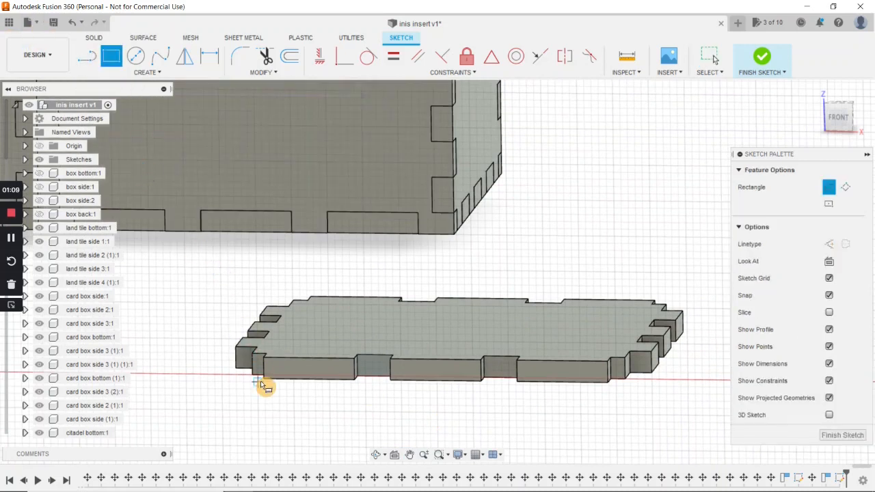
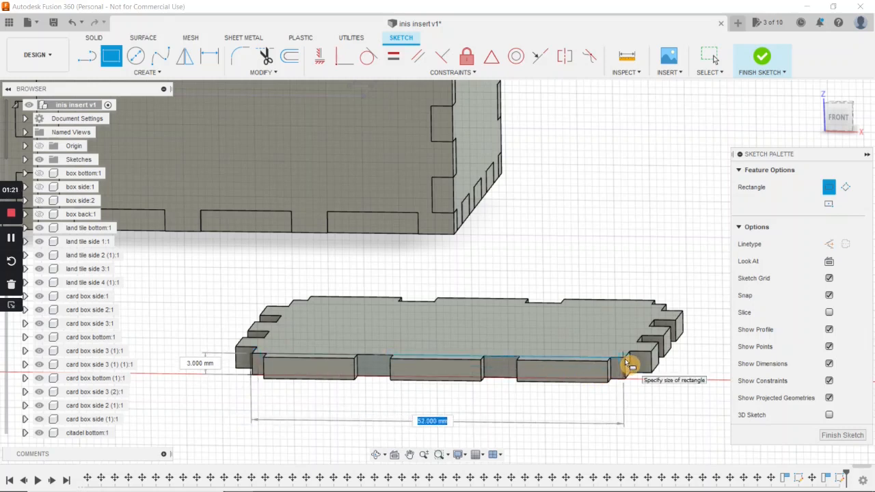
type("2")
key("Tab")
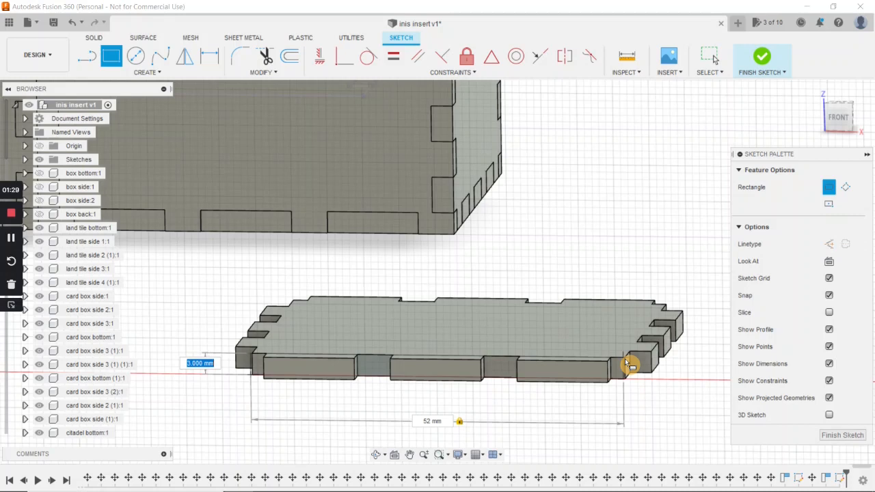
type("53")
key("Tab")
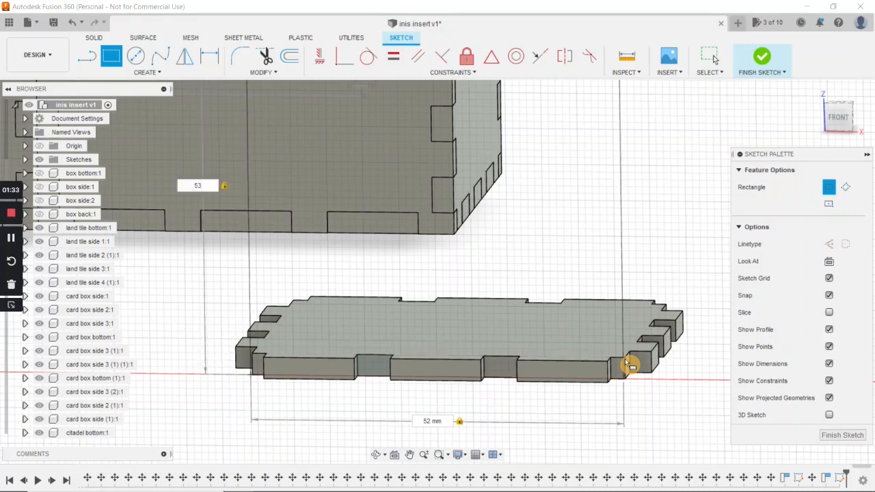
key("Return")
middle_click_drag(625, 358, 588, 416)
scroll(588, 412, "down", 2)
middle_click_drag(586, 375, 573, 397)
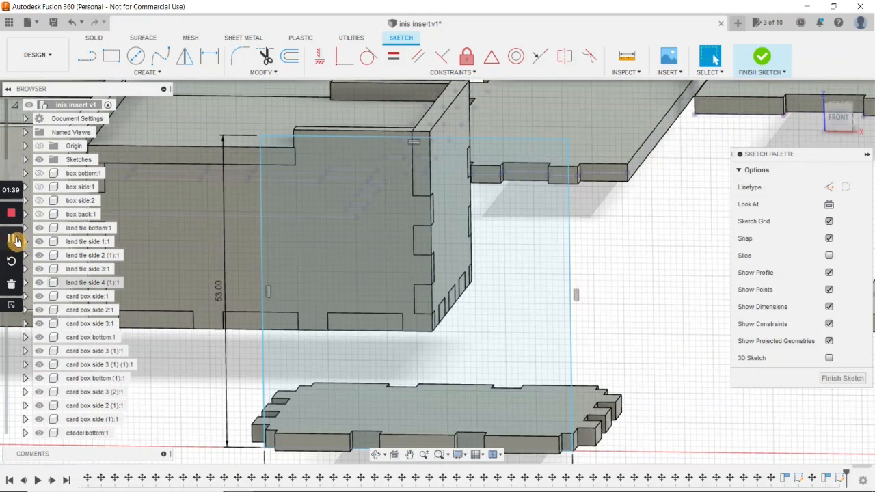
Add a tab rectangle 3 mm wide and 10 mm high outside the upper corner of the 52 by 53 mm rectangle.
left_click(111, 56)
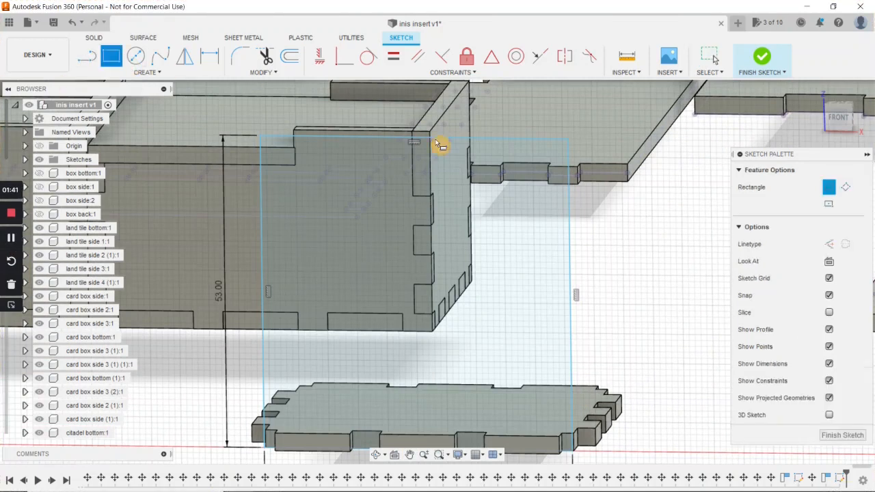
left_click(585, 143)
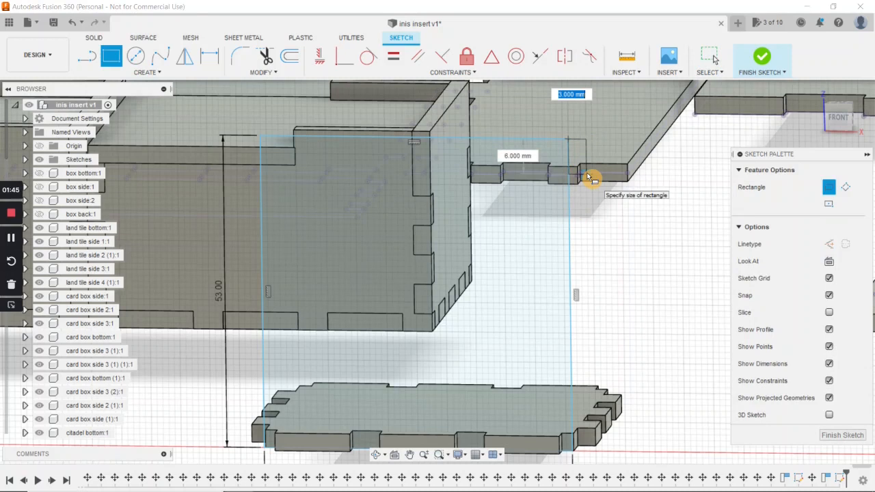
type("3")
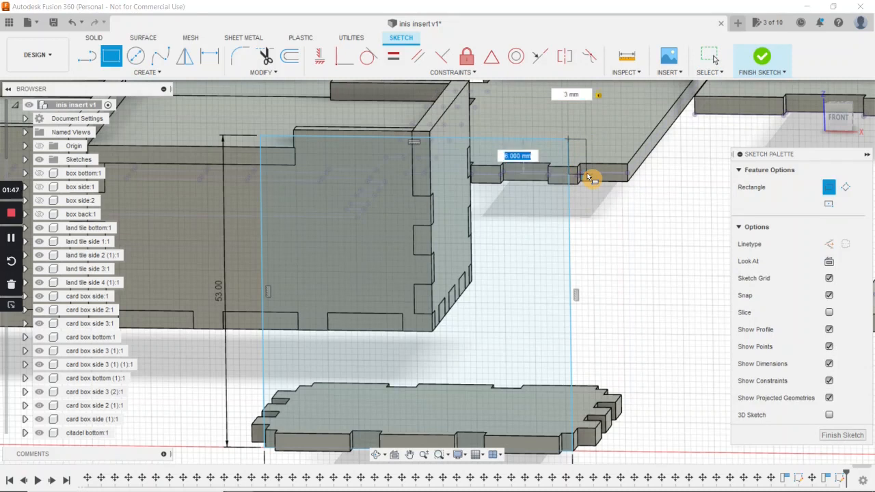
type("10")
key("Tab")
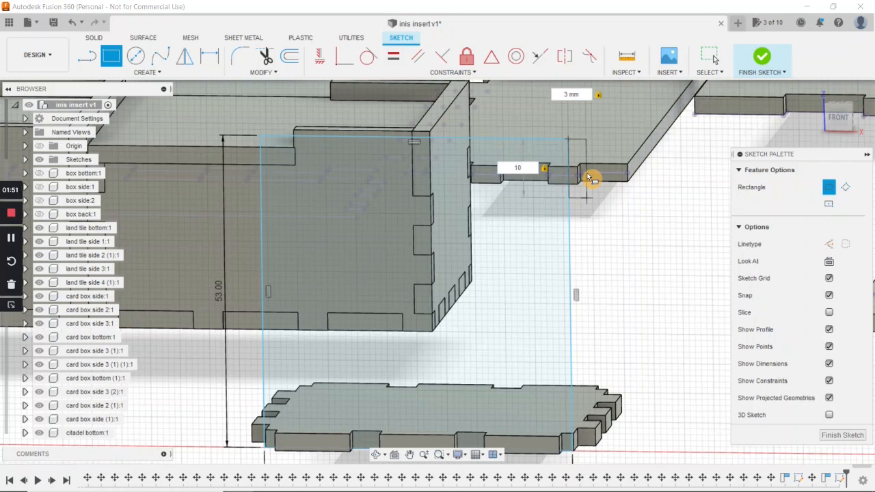
key("Return")
Pattern the tab's three outer lines down the rectangle's side edge as three instances over an extent of -40 mm.
left_click(146, 72)
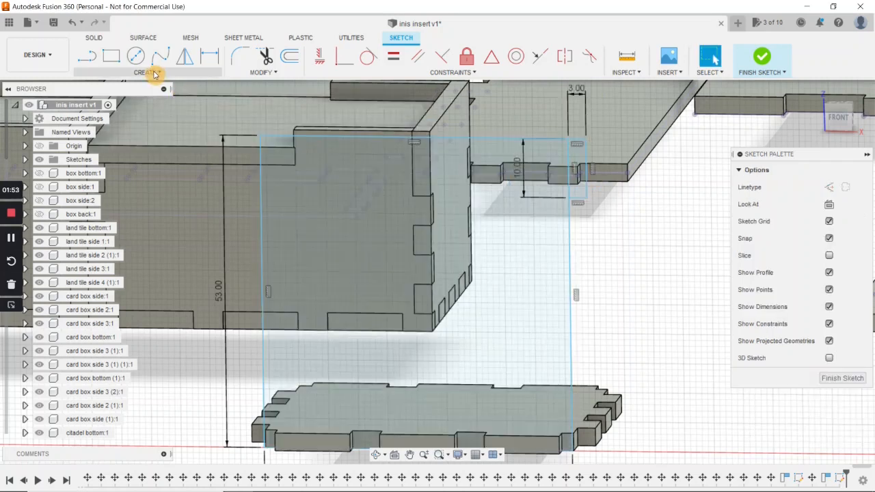
left_click(114, 249)
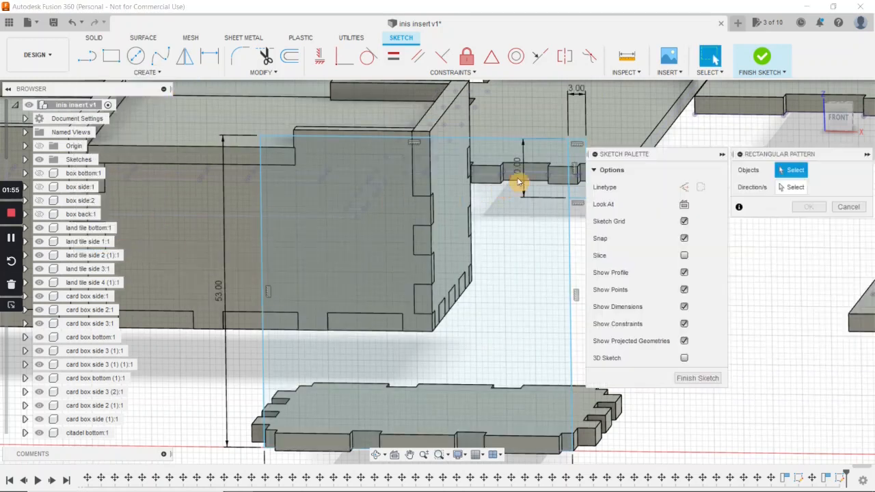
mouse_move(665, 156)
left_mouse_down()
mouse_move(711, 207)
mouse_move(807, 243)
mouse_move(813, 235)
left_mouse_up()
left_click(585, 160)
left_click(578, 197)
left_click(569, 134)
left_click_drag(576, 135, 575, 365)
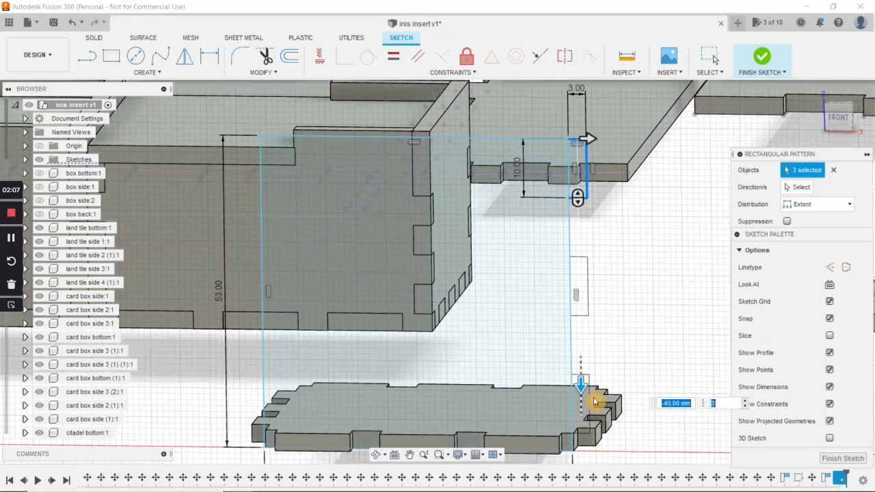
mouse_move(631, 351)
middle_mouse_down()
mouse_move(645, 316)
mouse_move(630, 351)
middle_mouse_up()
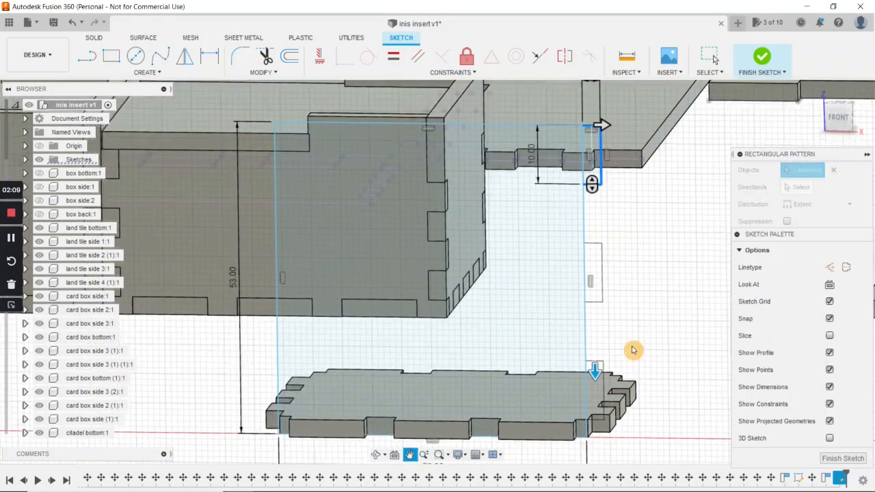
scroll(632, 344, "down", 1)
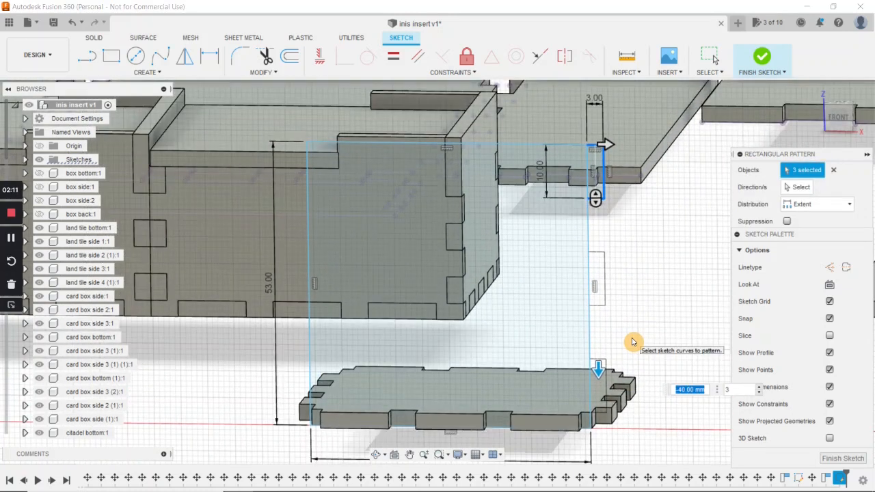
Pattern the side tab as 3 instances over a -40 mm extent and draw a vertical centre line down from the panel's top-edge midpoint.
key("Return")
left_click(87, 56)
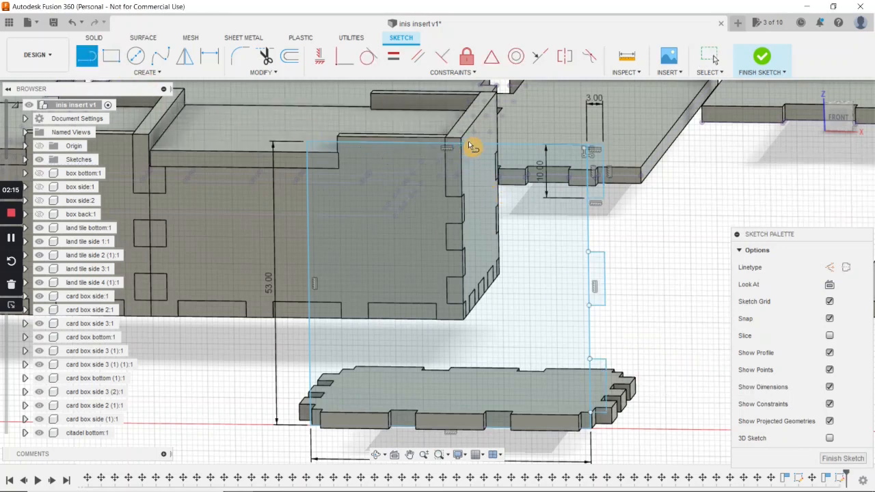
left_click(448, 147)
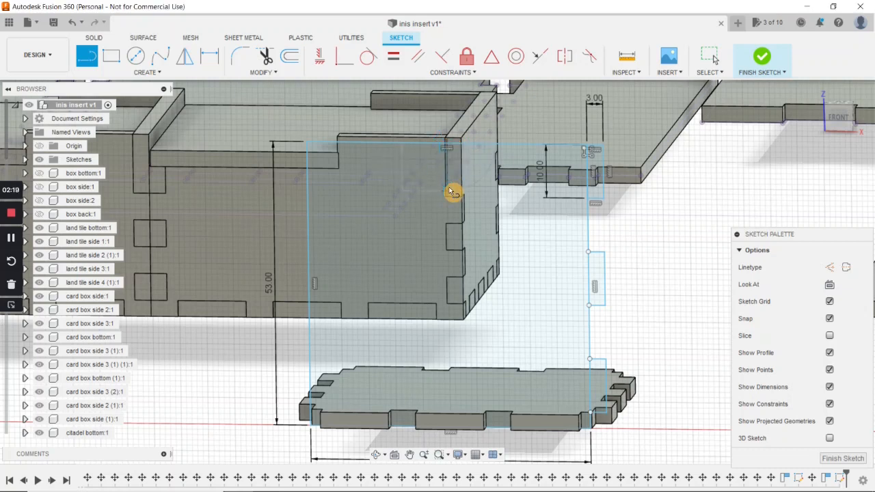
key("Escape")
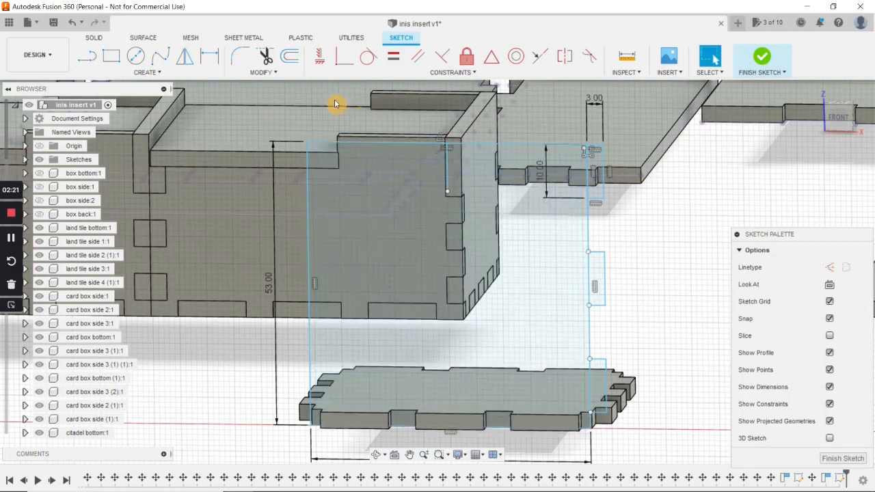
Mirror the three tab outlines across the vertical centre line to the panel's opposite edge, and finish the sketch.
left_click(185, 57)
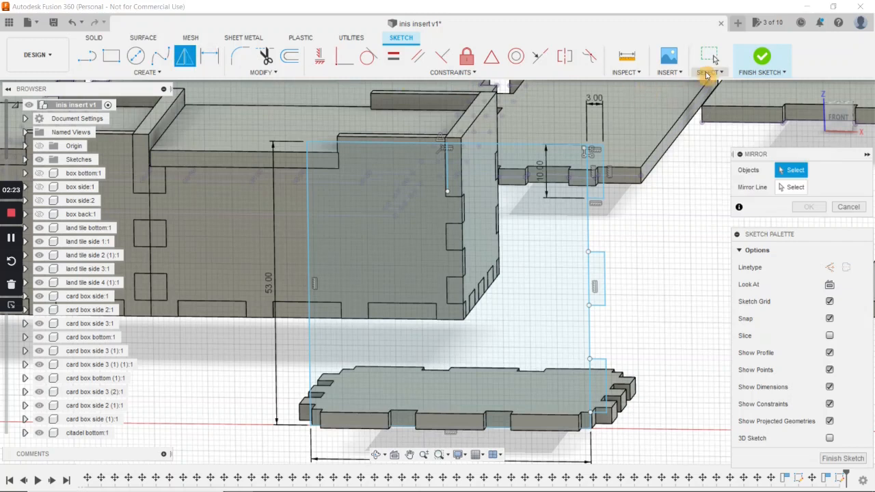
left_click(707, 73)
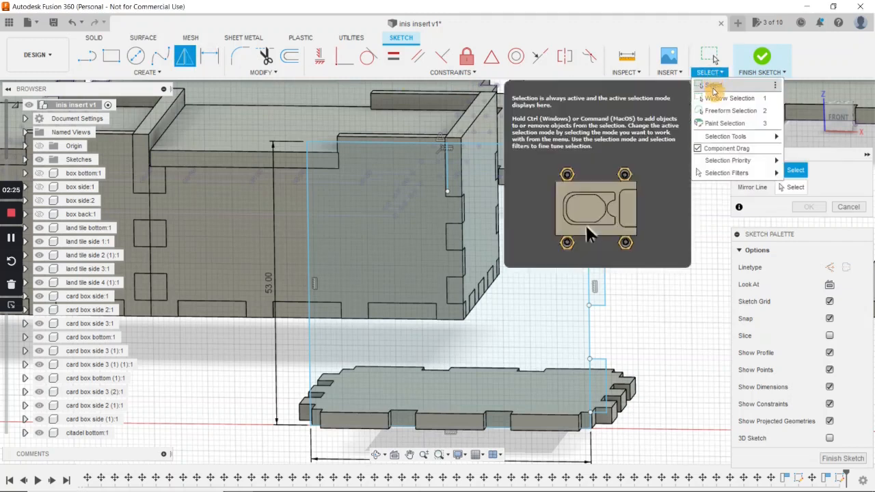
left_click(725, 98)
mouse_move(593, 139)
left_mouse_down()
mouse_move(614, 285)
mouse_move(617, 443)
mouse_move(621, 429)
left_mouse_up()
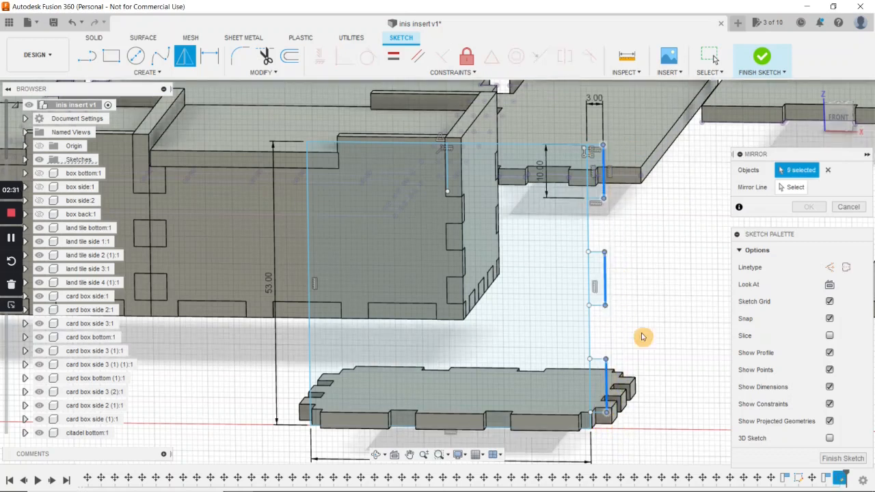
left_click(595, 147)
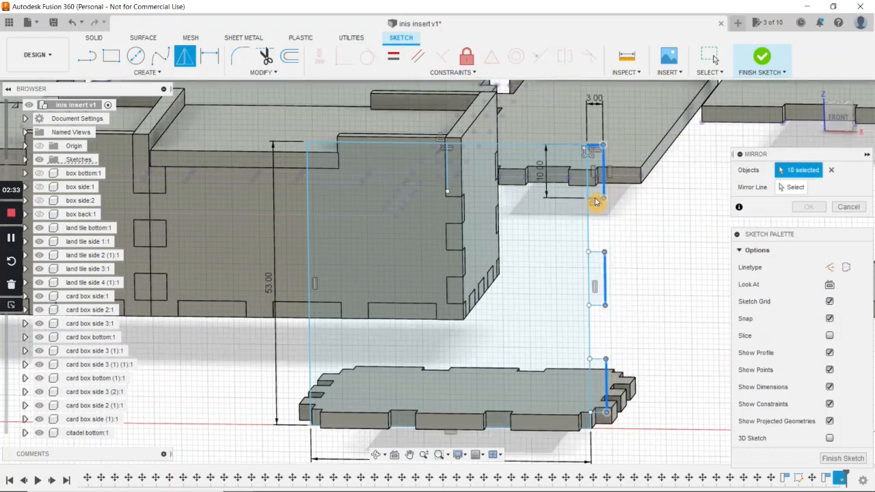
left_click(599, 254)
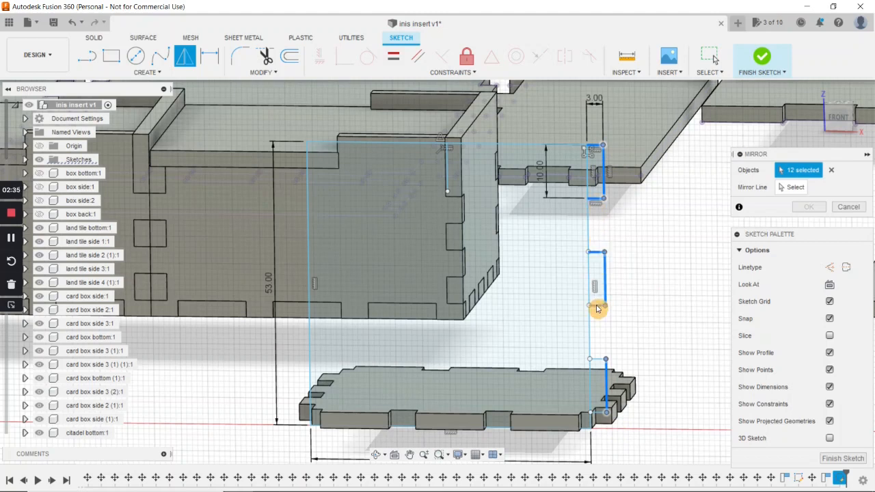
left_click(598, 415)
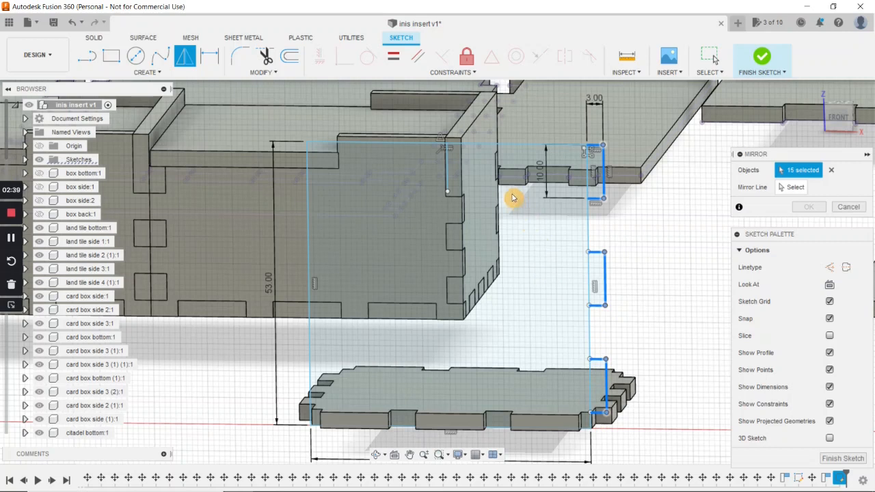
left_click(788, 189)
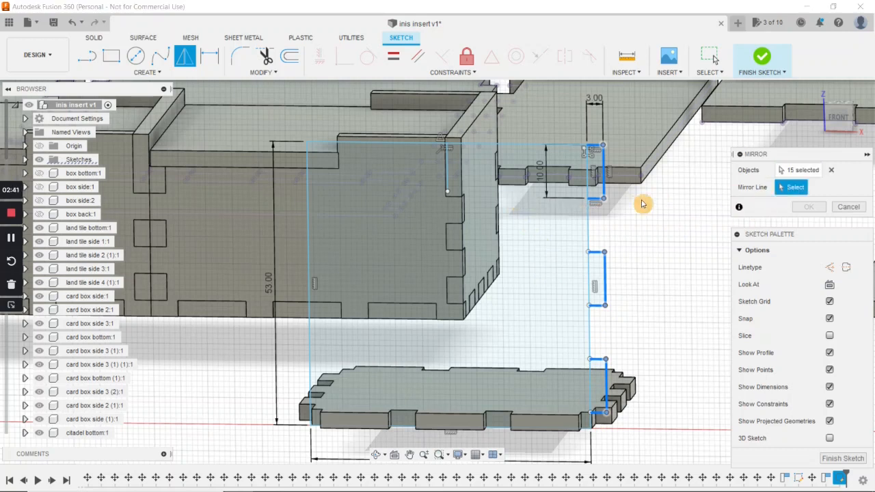
left_click(447, 174)
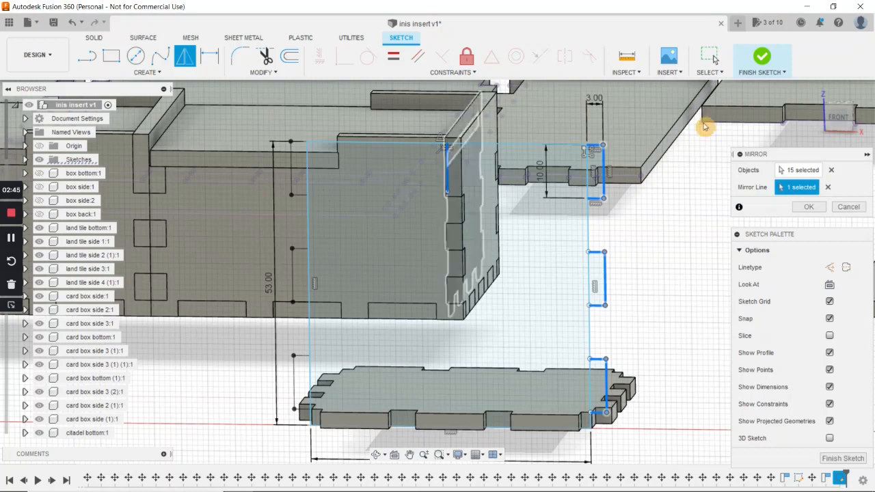
left_click(761, 56)
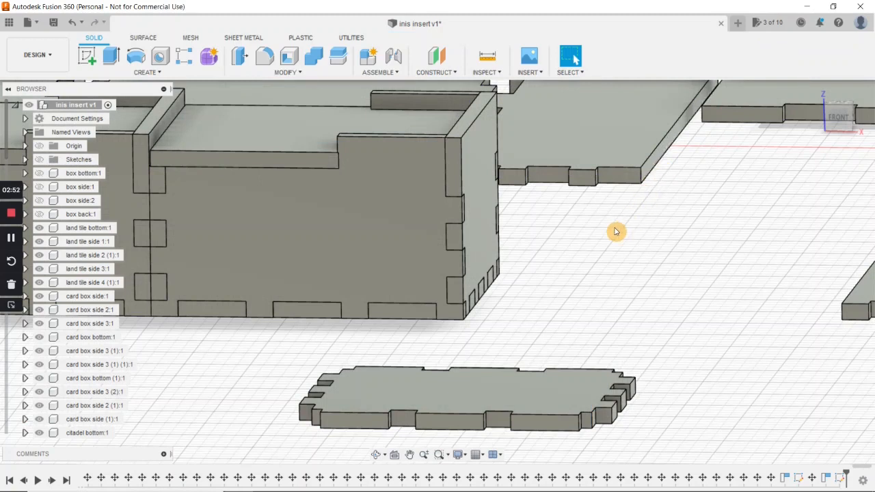
Undo the sketch exit, inspect the mirrored tabs from the front, and finish the sketch again.
scroll(615, 231, "down", 2)
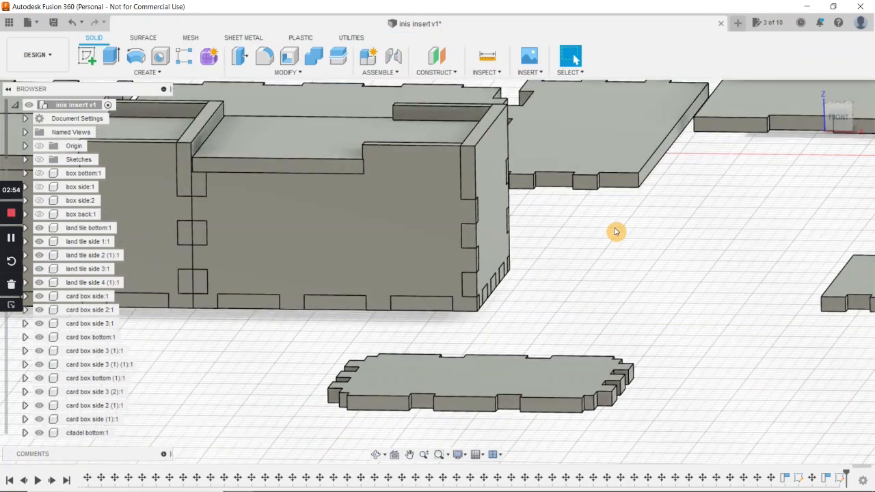
key("ctrl+z")
mouse_move(724, 260)
middle_mouse_down()
mouse_move(676, 275)
mouse_move(410, 309)
middle_mouse_up()
mouse_move(581, 326)
middle_mouse_down()
mouse_move(474, 335)
mouse_move(133, 301)
middle_mouse_up()
mouse_move(598, 346)
middle_mouse_down()
mouse_move(402, 412)
mouse_move(385, 456)
middle_mouse_up()
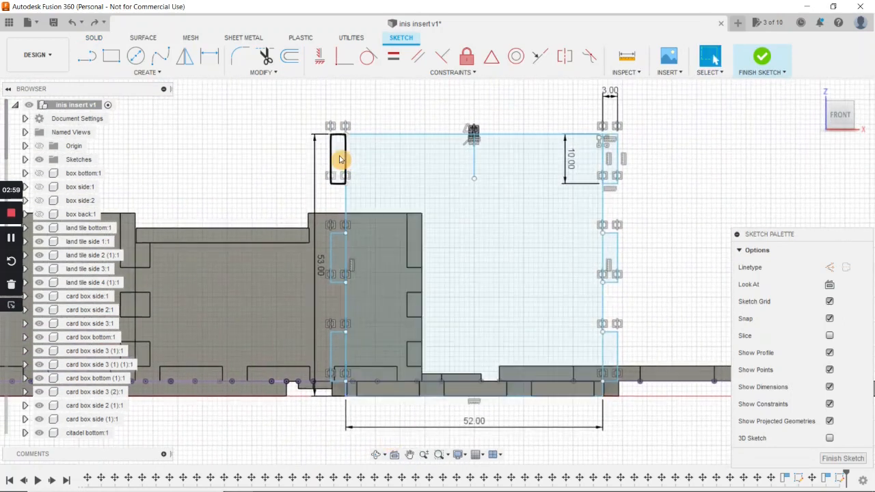
left_click(772, 68)
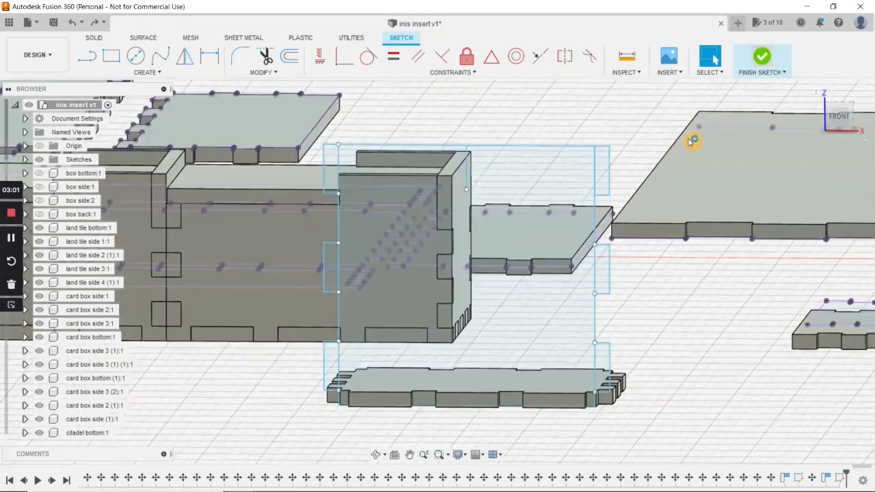
left_click(326, 178)
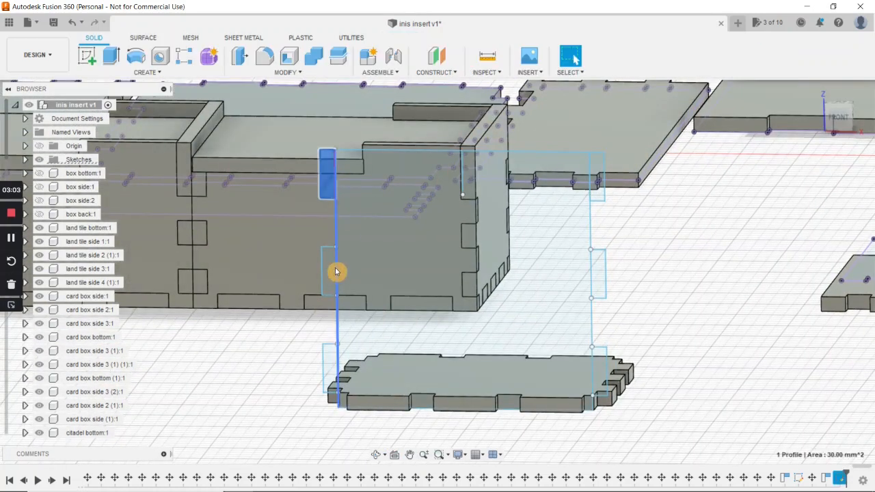
left_click(328, 273)
left_click(328, 373)
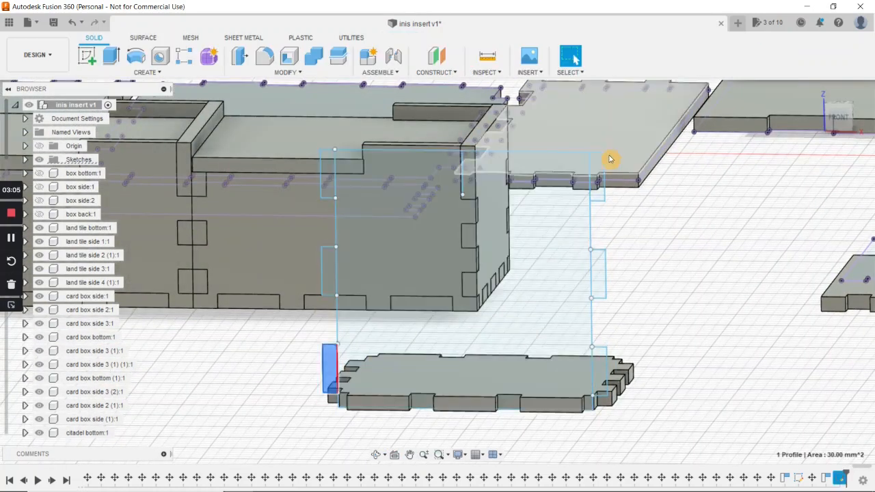
left_click(598, 183)
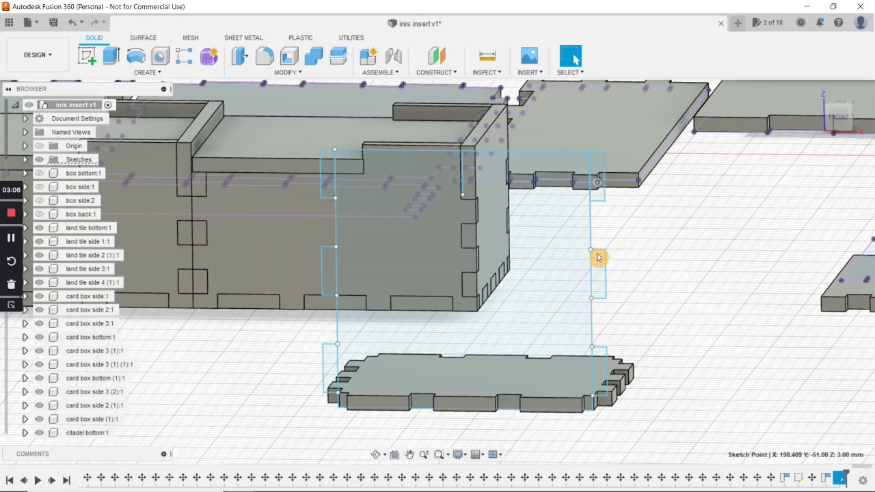
left_click(602, 169)
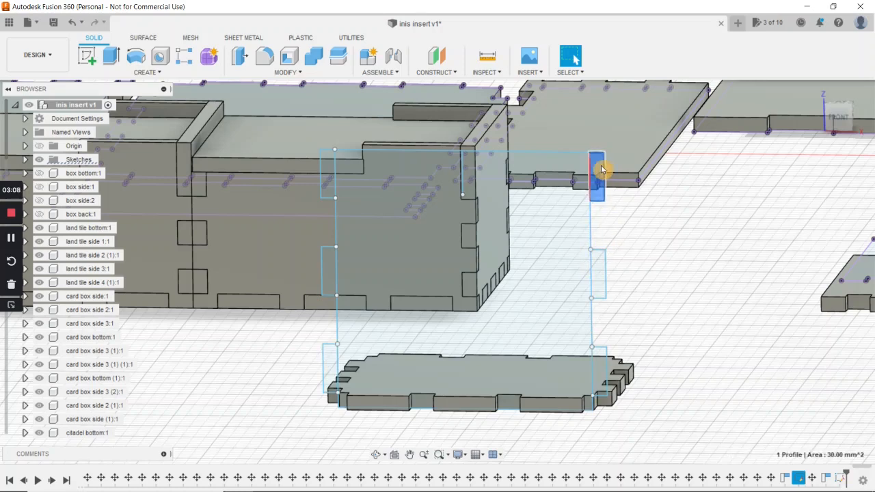
left_click(599, 272)
left_click(599, 361)
left_click(502, 285)
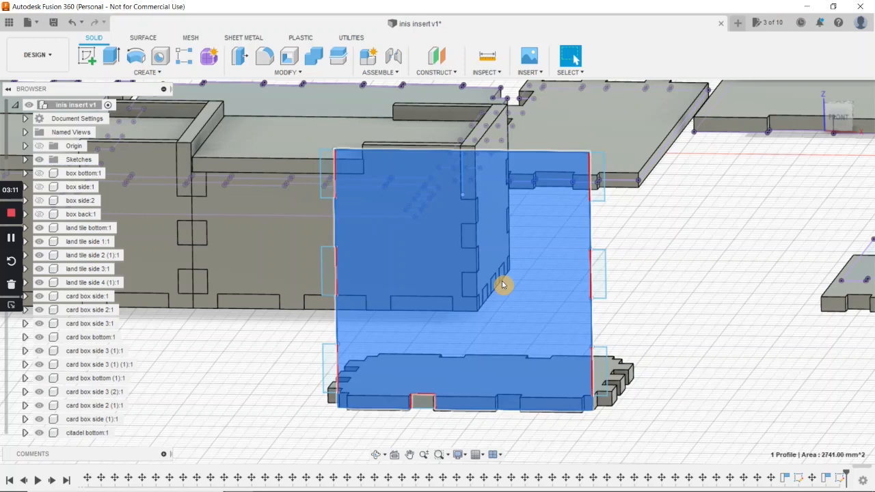
left_click(327, 169)
left_click(330, 268)
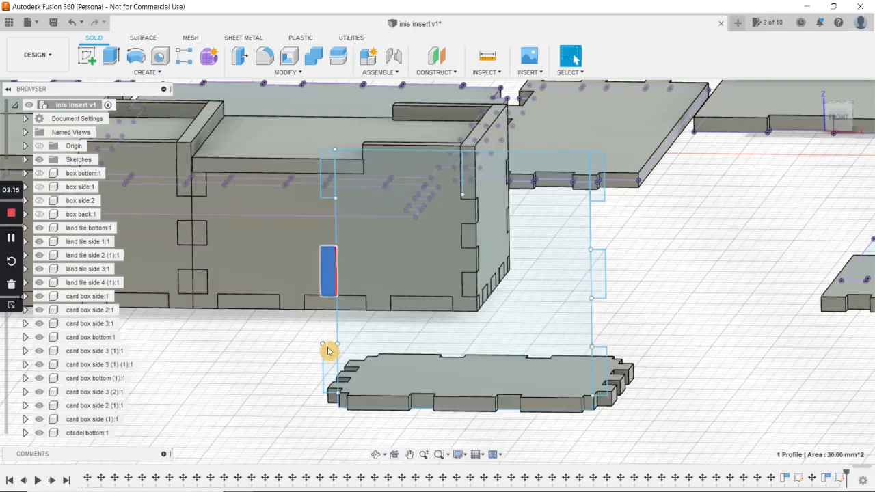
Extrude the central panel profile together with its six side tabs 3 mm towards the base plate as a new component.
left_click(331, 356)
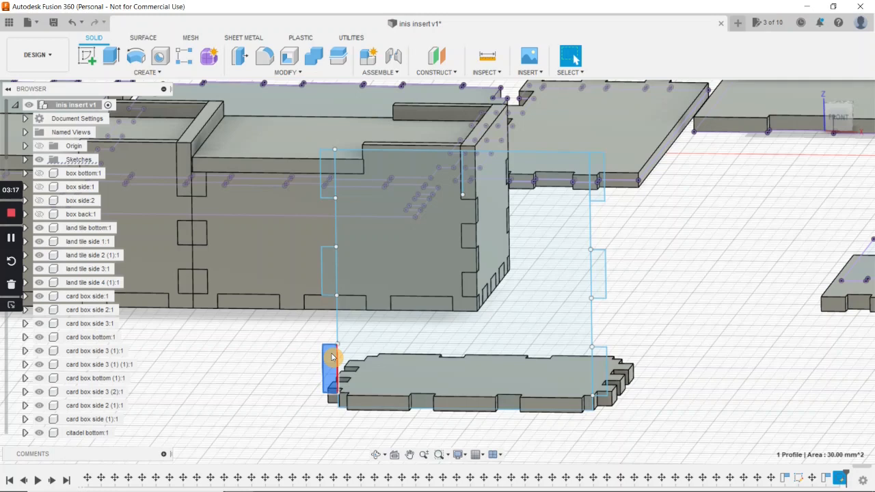
left_click(331, 274, "shift")
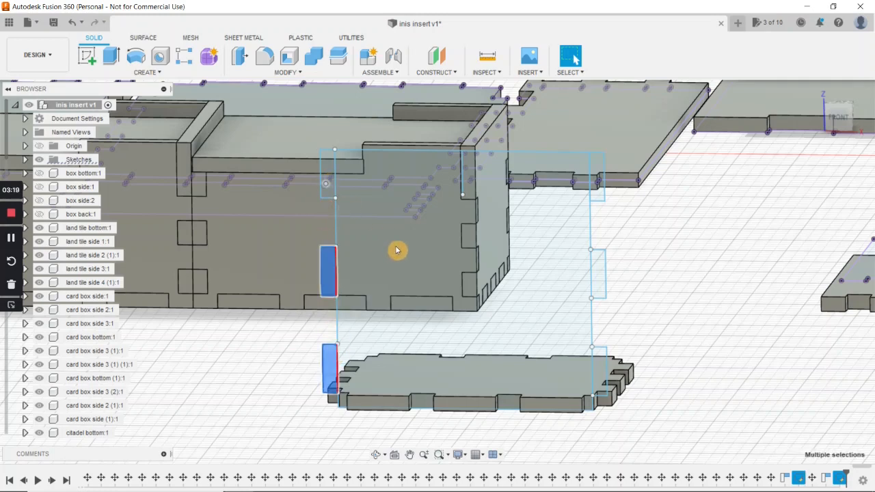
left_click(327, 173, "shift")
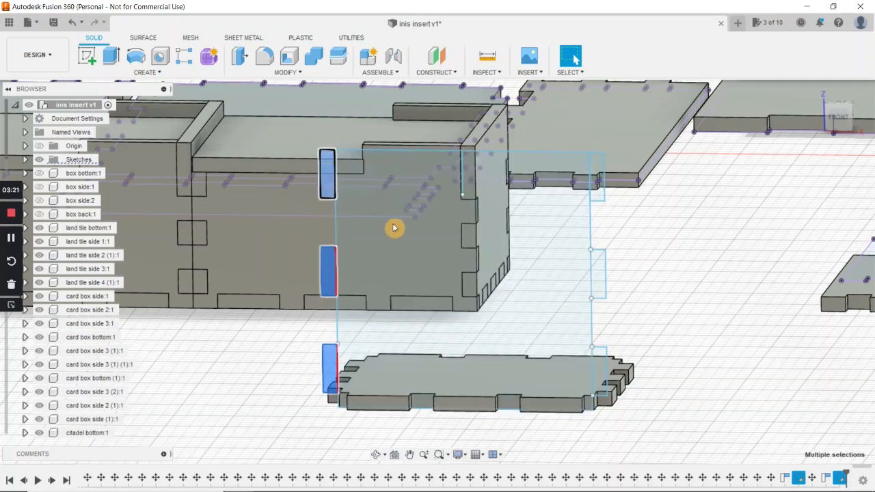
left_click(394, 229, "shift")
left_click(600, 194, "shift")
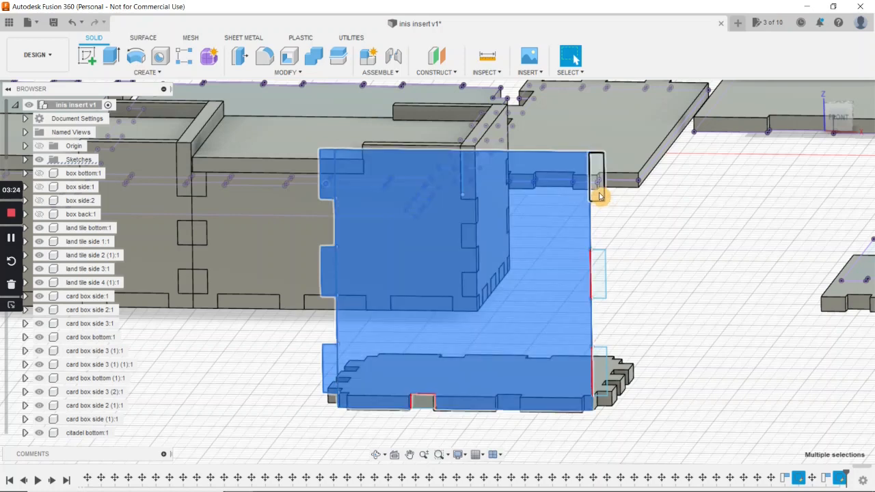
left_click(598, 276, "shift")
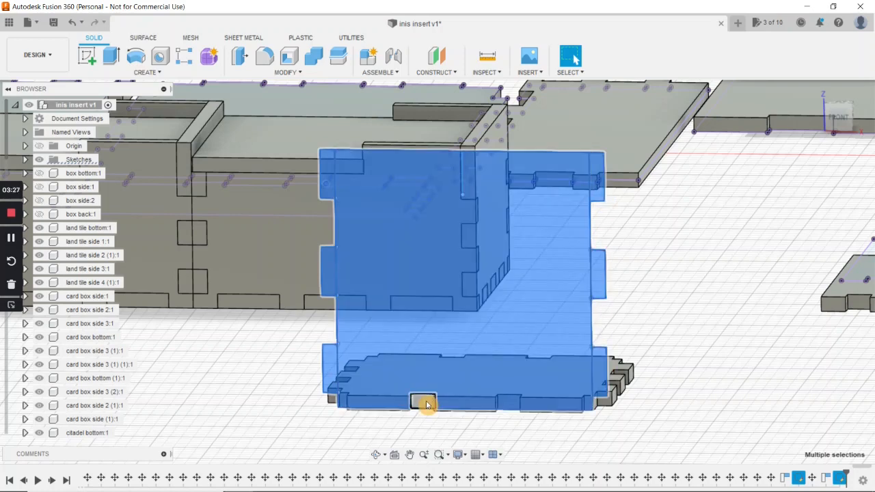
left_click(433, 377, "shift")
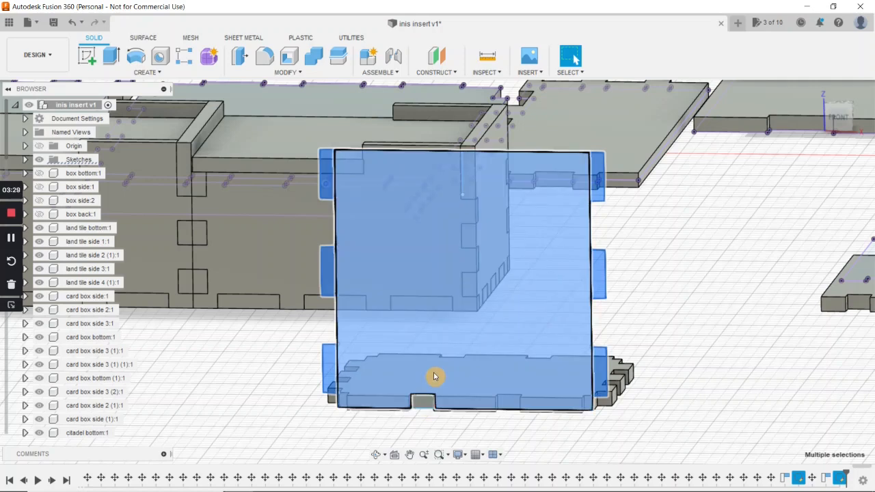
left_click(111, 58)
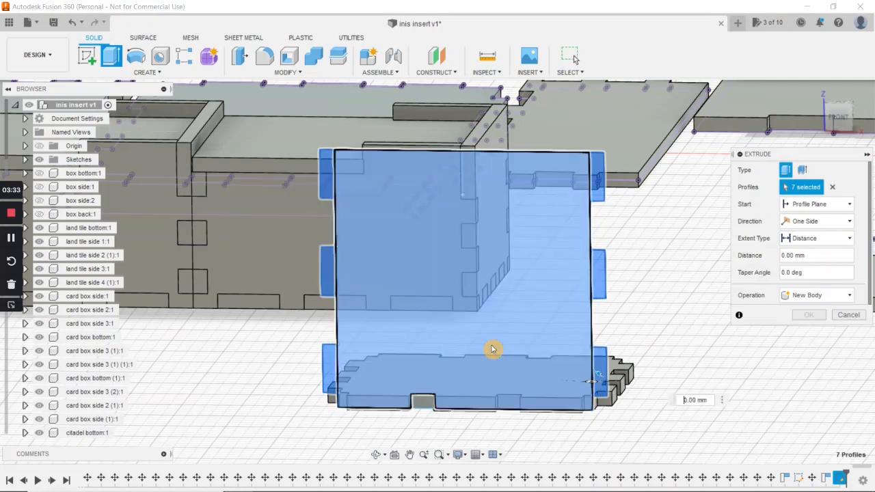
middle_click_drag(555, 380, 517, 378, "shift")
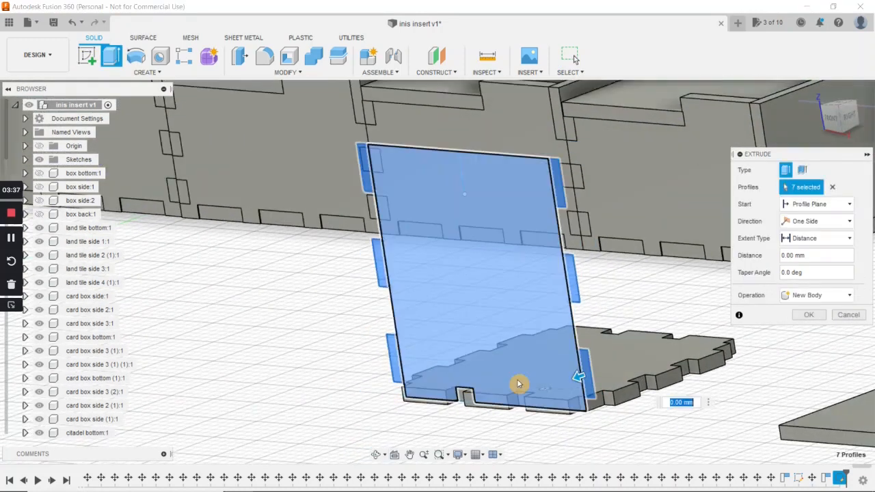
left_click(841, 225)
mouse_move(675, 425)
middle_mouse_down("shift")
mouse_move(620, 427)
mouse_move(633, 431)
mouse_move(664, 409)
mouse_move(662, 435)
middle_mouse_up("shift")
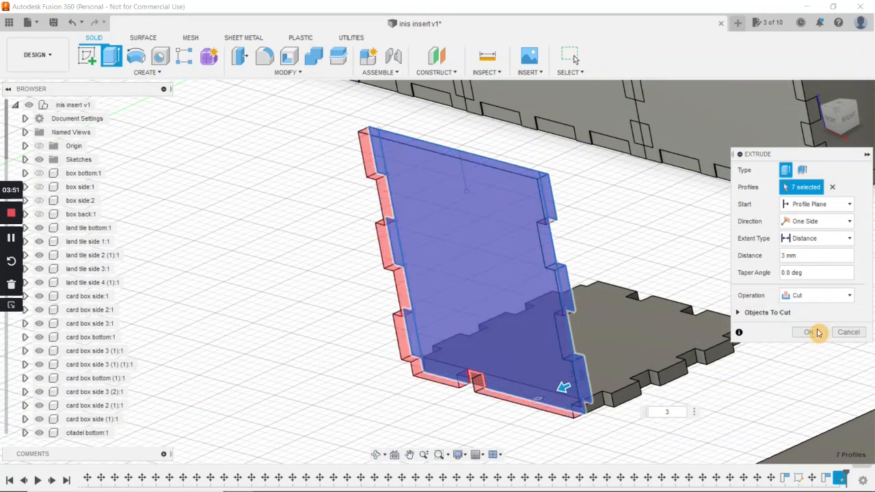
left_click(846, 298)
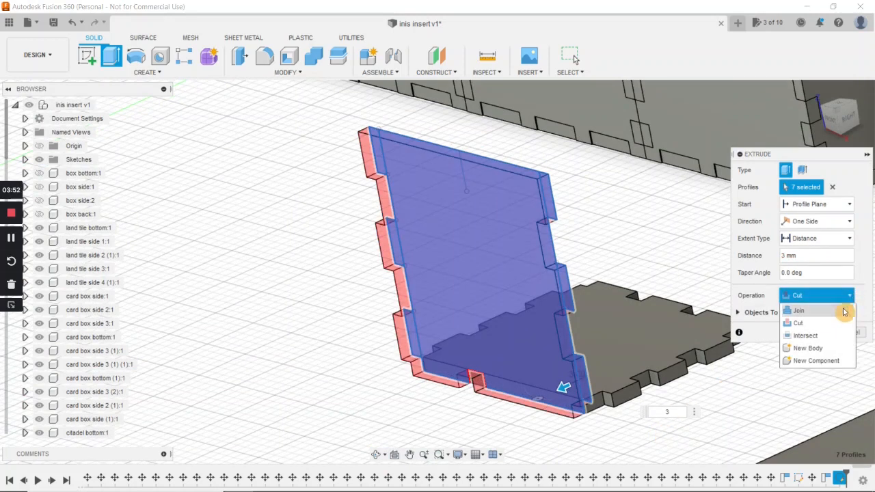
left_click(820, 361)
key("Return")
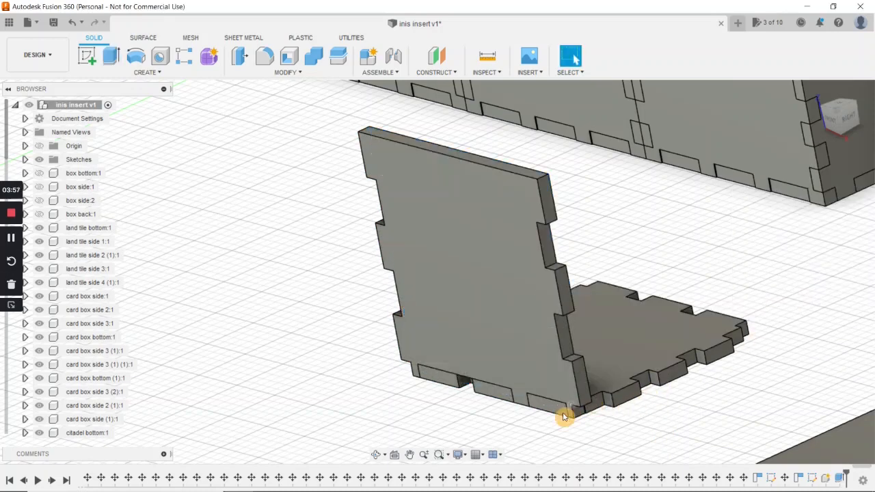
Extrude the small notch face on the upright panel's lower edge 3 mm with the Join operation.
middle_click_drag(551, 438, 459, 331, "shift")
left_click(111, 59)
left_click(457, 305)
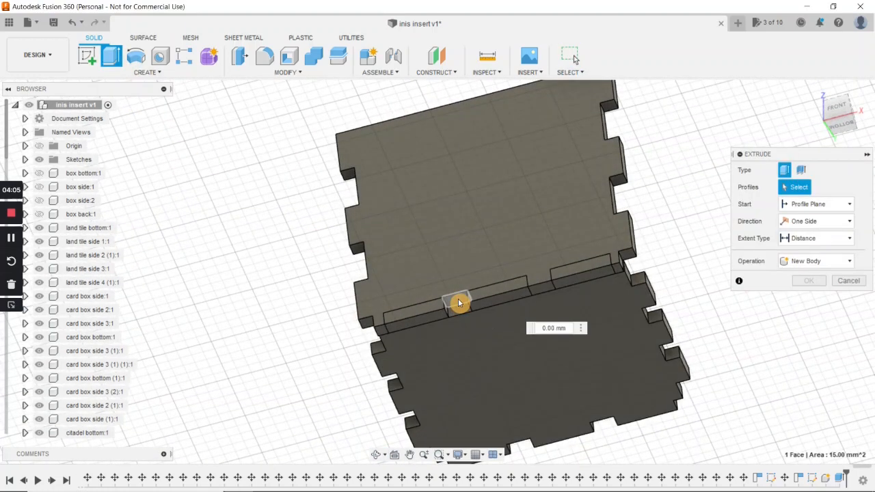
left_click_drag(458, 309, 462, 320)
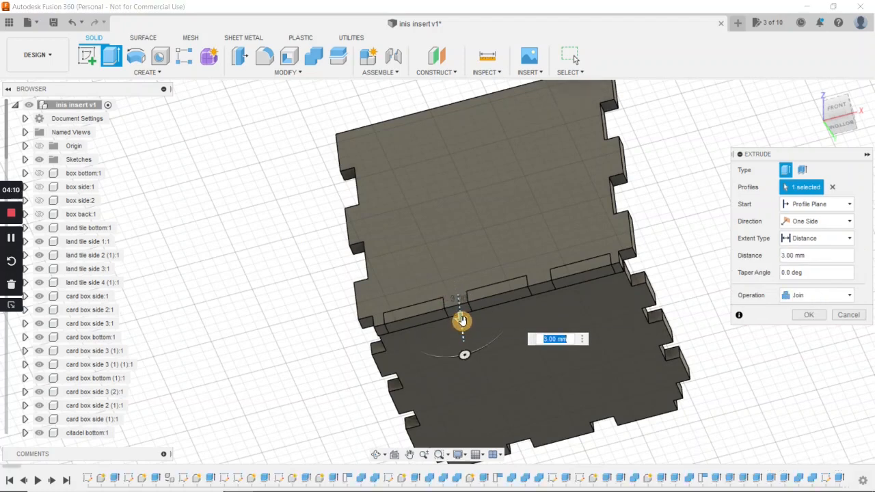
key("Return")
middle_click_drag(556, 351, 480, 329, "shift")
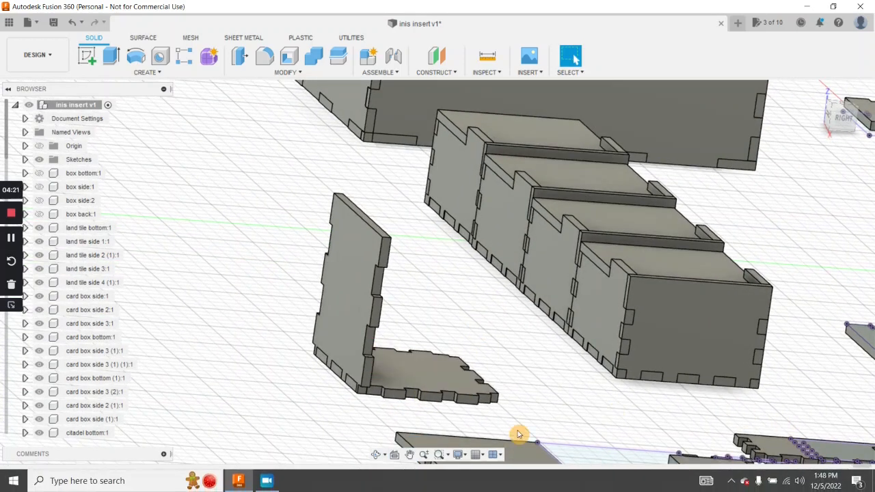
Examine the assembled small box from above and compare it with the neighbouring row of notched boxes.
left_click(10, 240)
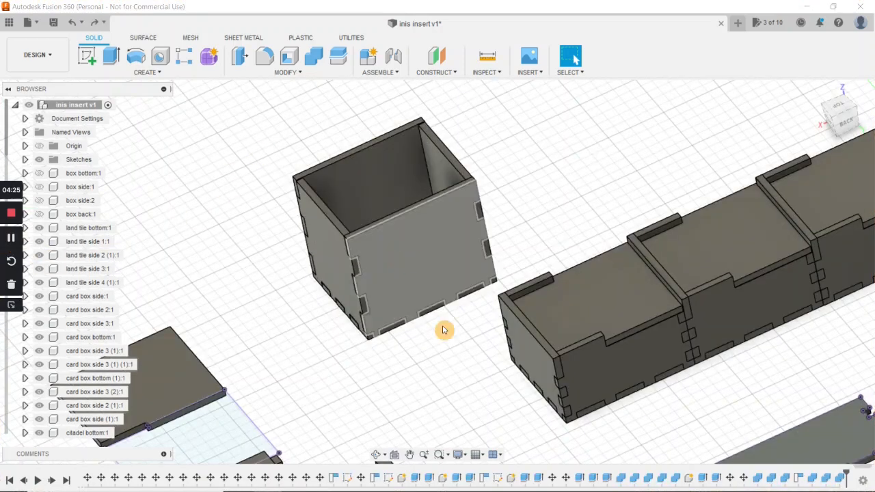
scroll(443, 330, "down", 5)
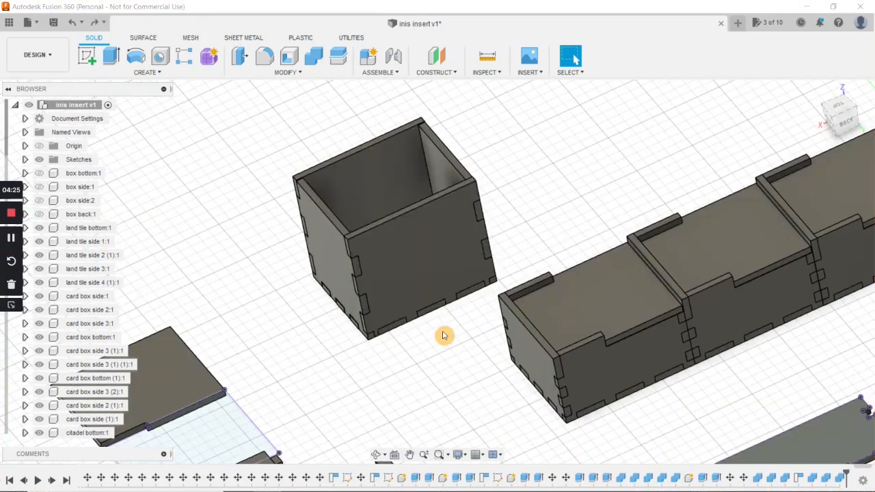
middle_click_drag(442, 341, 411, 376)
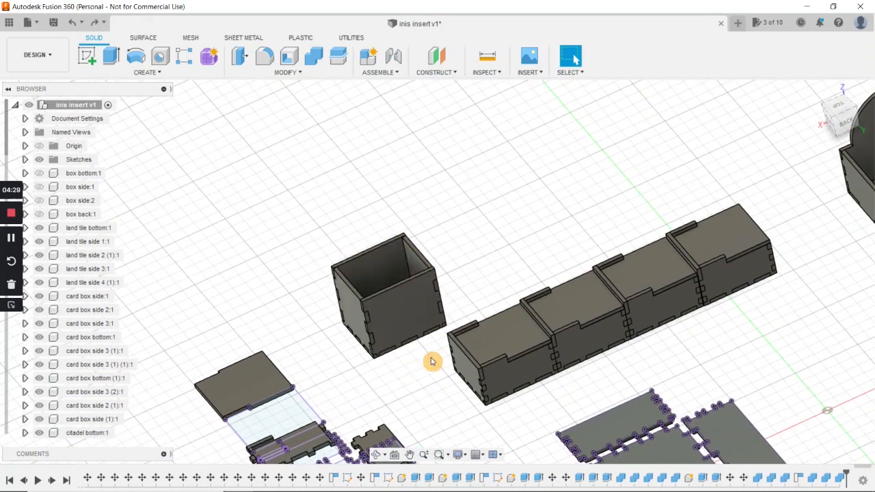
scroll(425, 366, "up", 1)
middle_click_drag(419, 368, 415, 339)
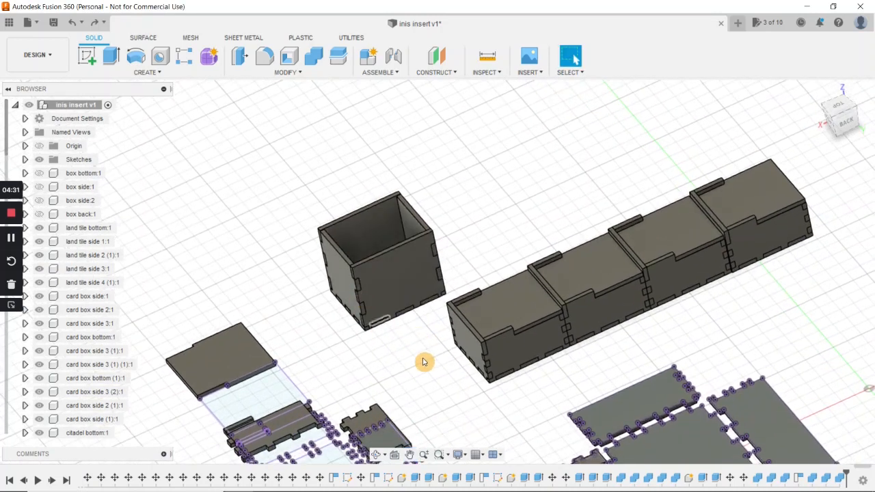
scroll(401, 362, "down", 1)
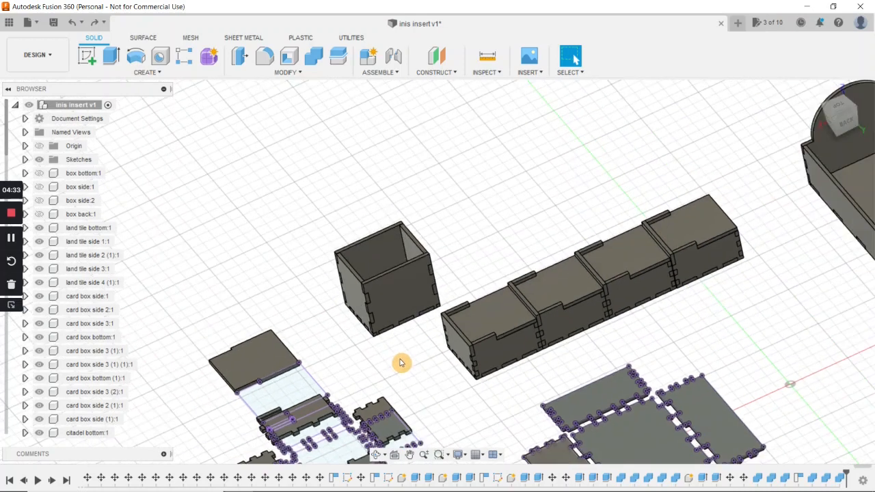
scroll(416, 351, "up", 3)
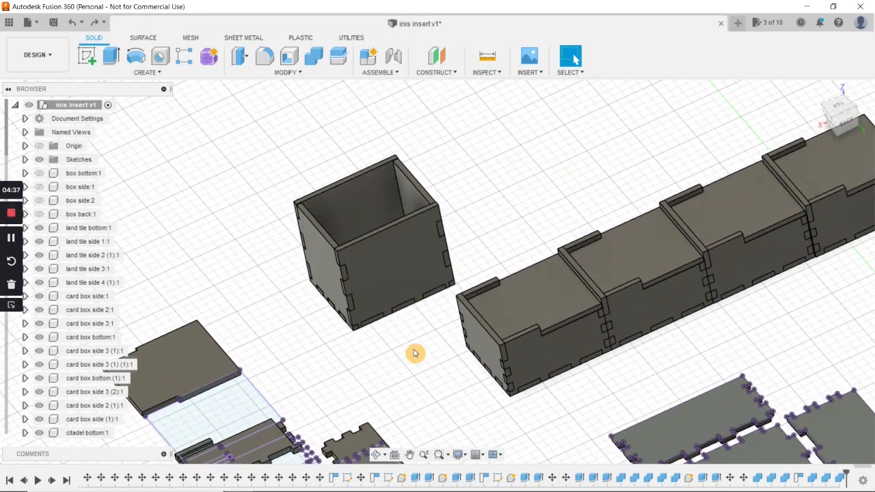
middle_click_drag(416, 355, 401, 367)
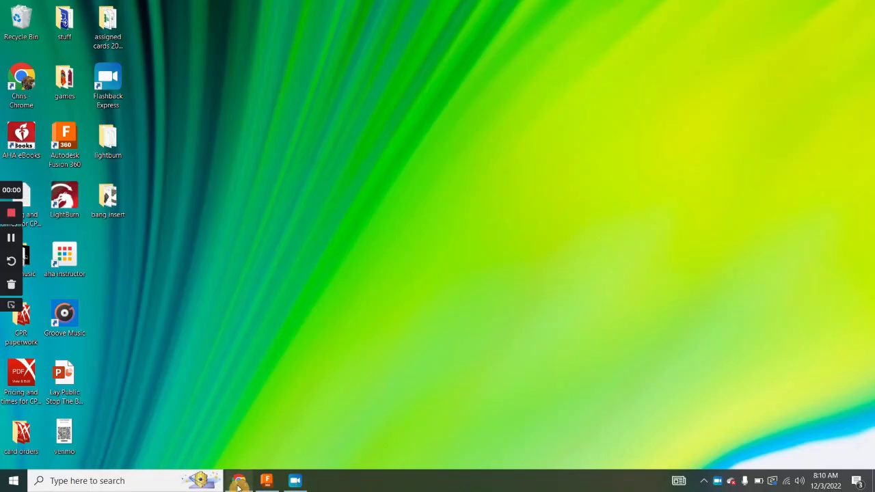
Switch to Fusion 360, move the large tray's land tile side 3 wall 20 mm outward, and rotate it 90 degrees about X.
left_click(268, 480)
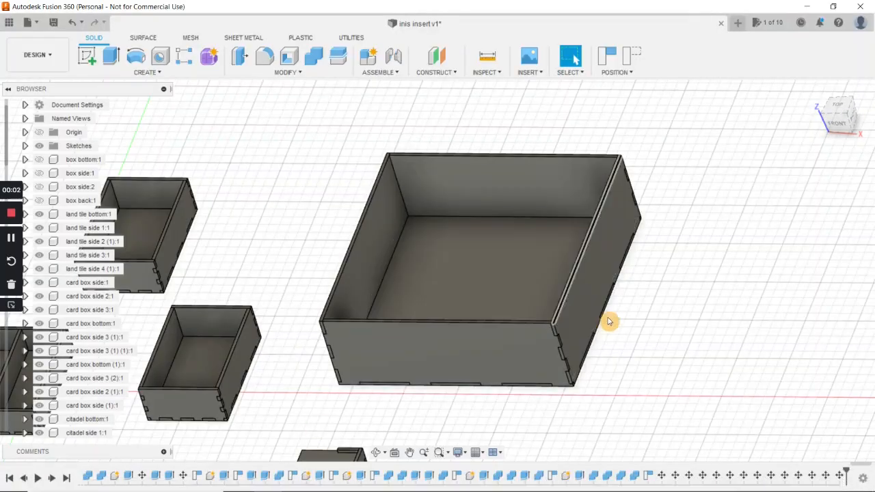
middle_click_drag(639, 320, 652, 329)
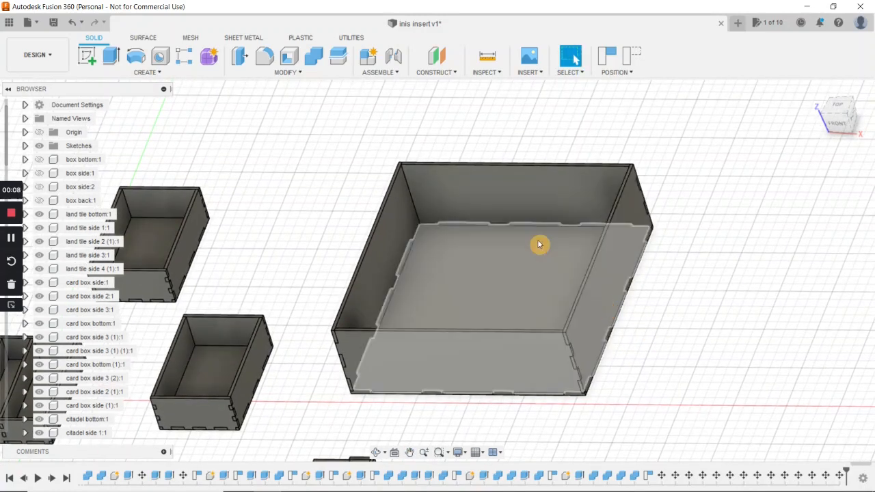
key("m")
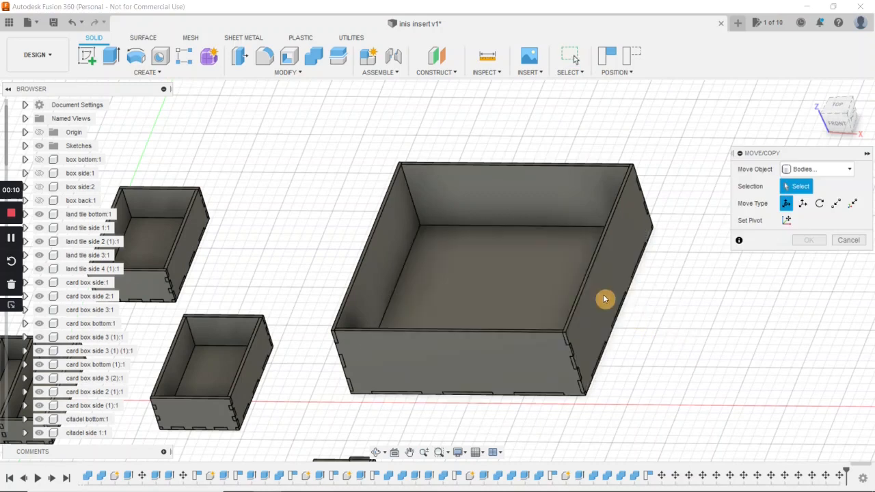
left_click(608, 284)
left_click_drag(640, 280, 662, 282)
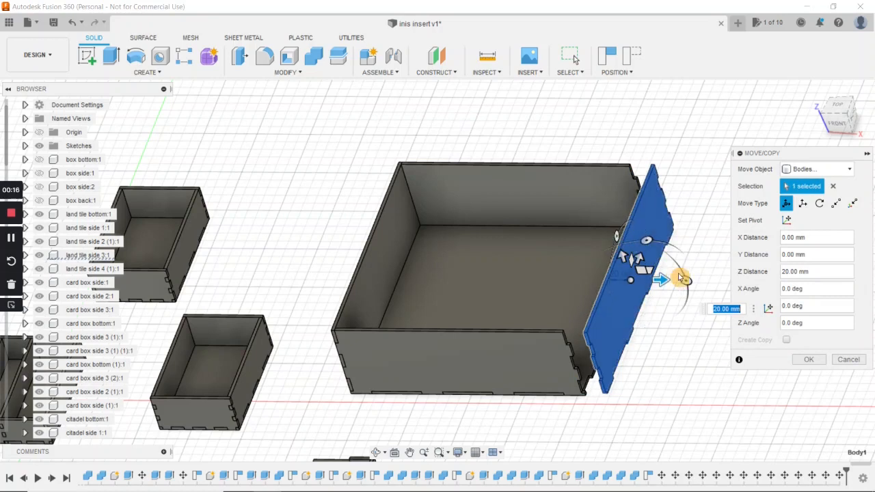
left_click_drag(663, 296, 643, 321)
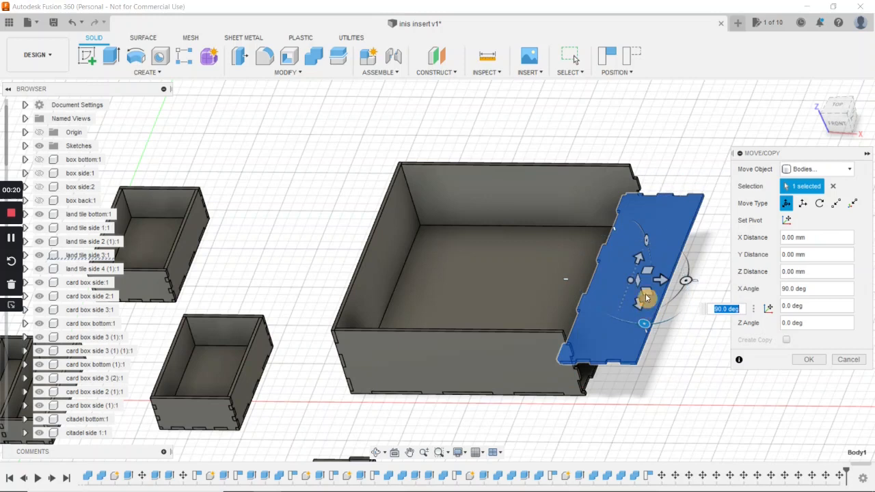
Move the flattened land tile side 3 wall 30 mm farther from the tray and lower it 40 mm.
left_click_drag(664, 280, 691, 283)
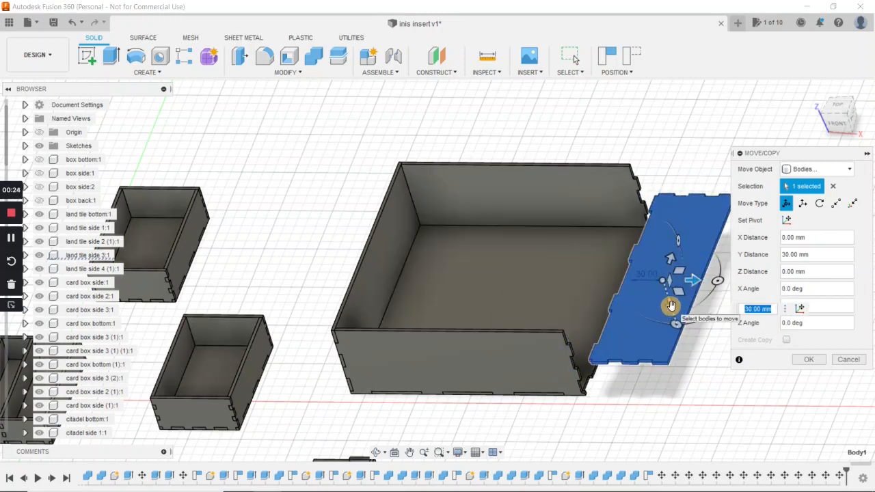
left_click_drag(670, 305, 683, 334)
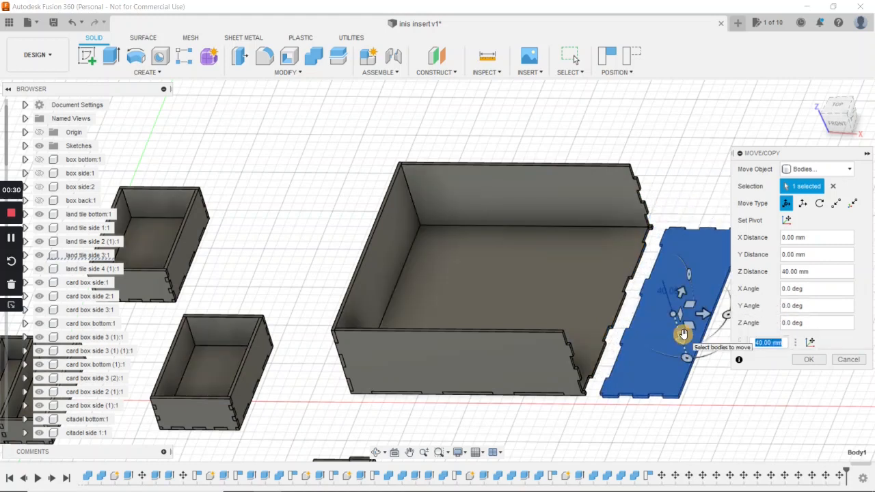
key("Return")
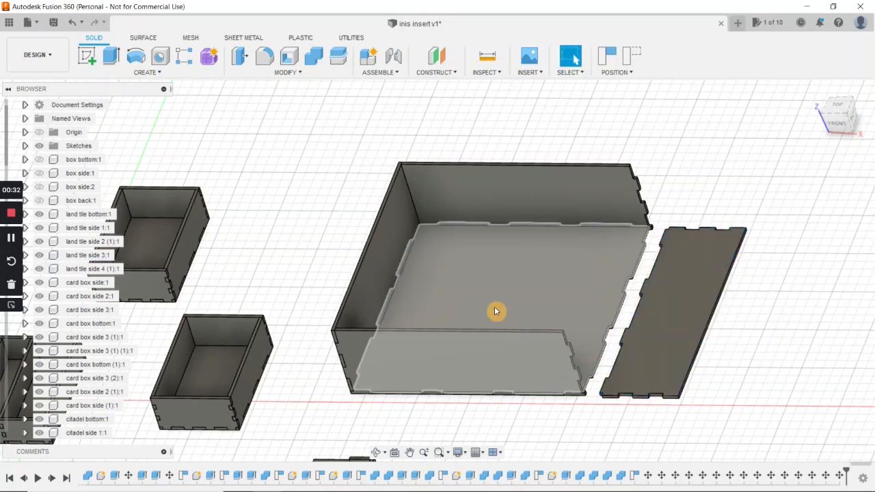
Rotate the large tray's land tile side 1 wall flat beside the base and lower it 40 mm.
key("m")
left_click(488, 356)
left_click(487, 364)
left_click_drag(475, 382, 469, 407)
middle_click_drag(469, 407, 451, 367)
left_click_drag(451, 369, 518, 390)
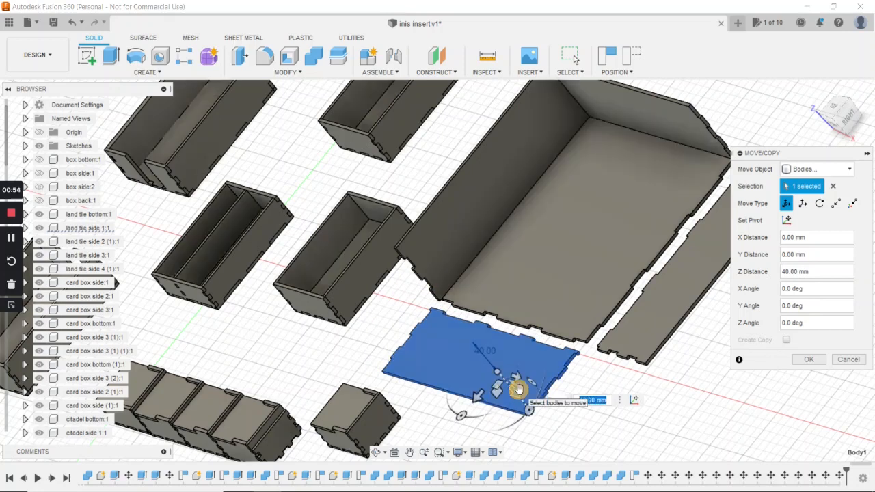
key("Return")
Place the lower corner point of the small tray's flattened end panel at Z position 0 using the Point to Position move type.
middle_click_drag(640, 399, 632, 418)
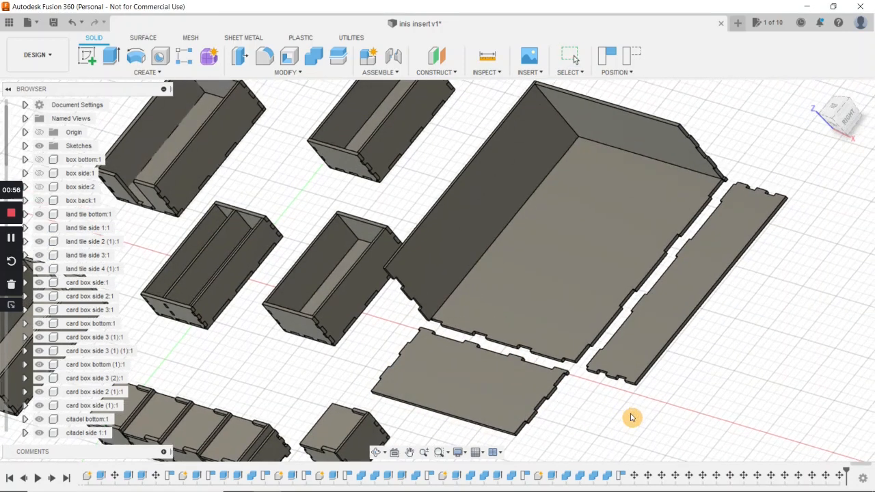
scroll(631, 417, "down", 3)
middle_click_drag(224, 229, 365, 198, "shift")
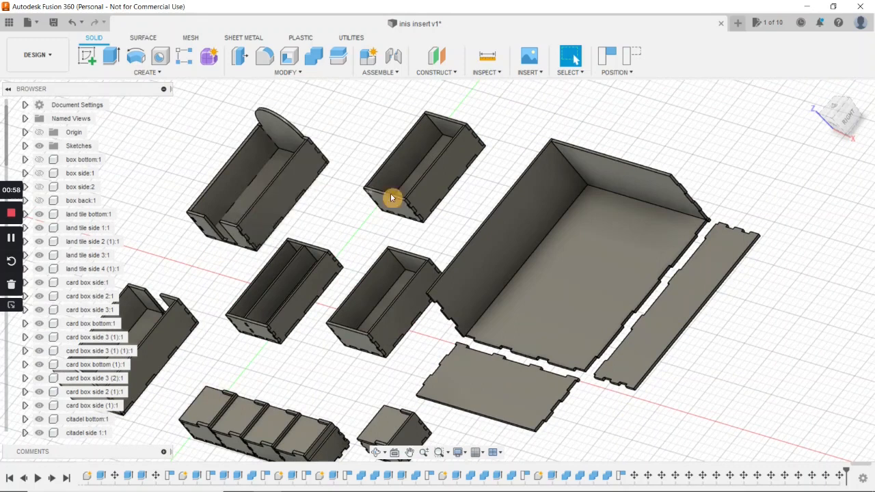
left_click(12, 241)
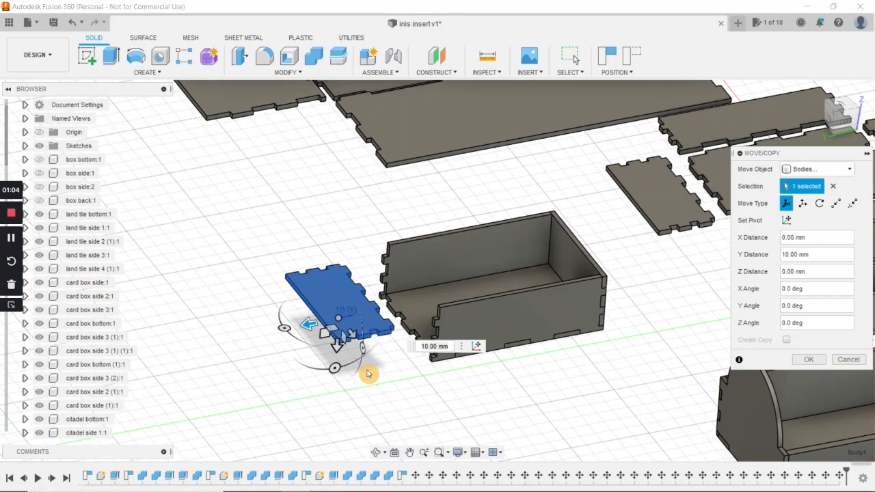
left_click(854, 204)
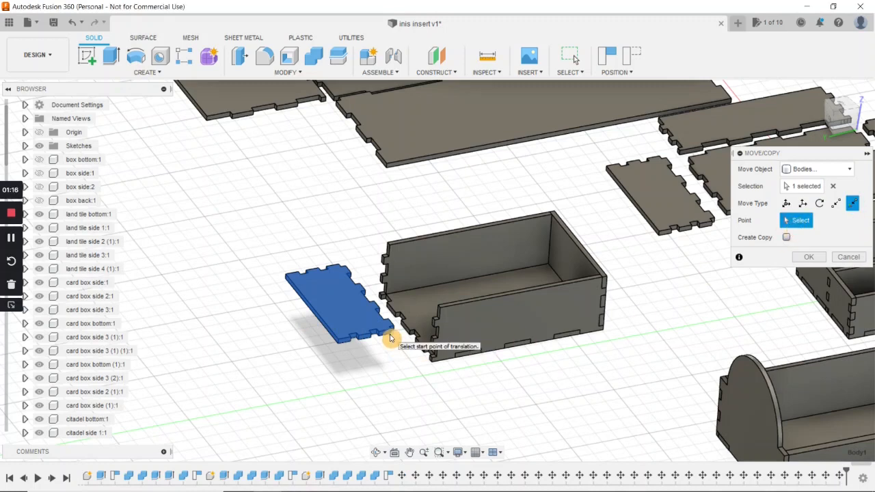
left_click(390, 337)
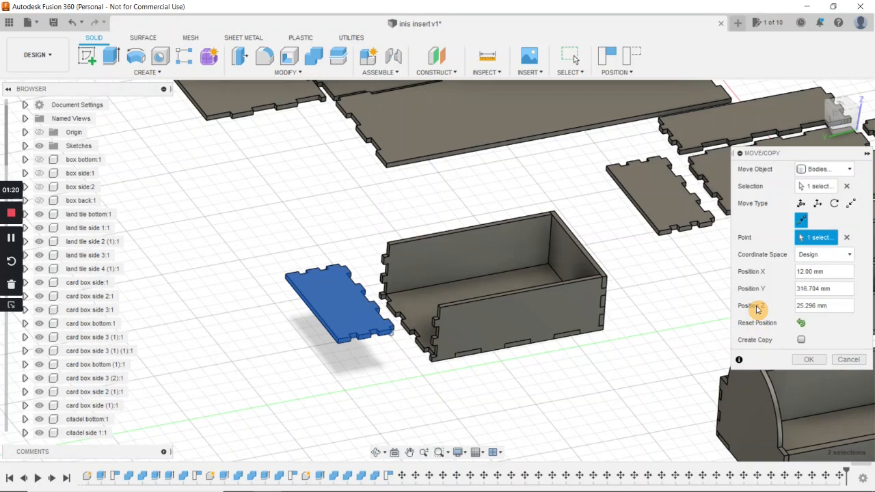
left_click_drag(832, 305, 793, 311)
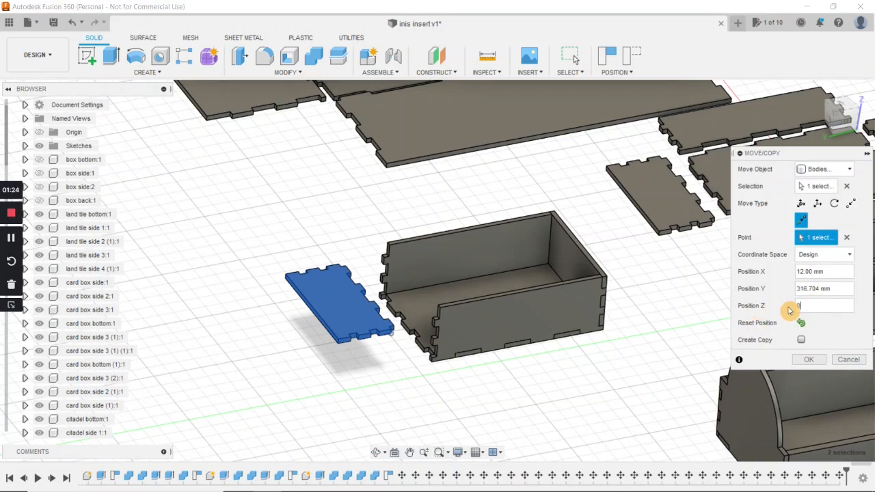
key("Return")
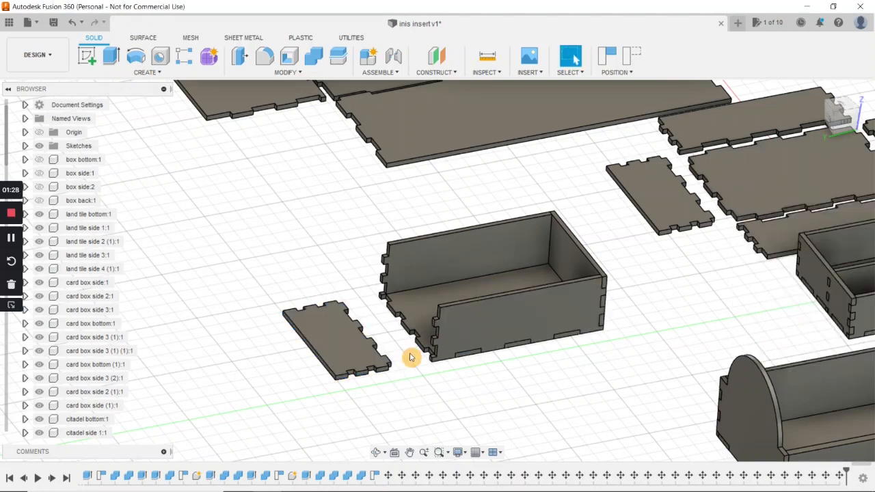
Examine the flattened panel layouts from the top, especially the corner tabs between the rounded-end box's base and its side panels.
left_click(11, 241)
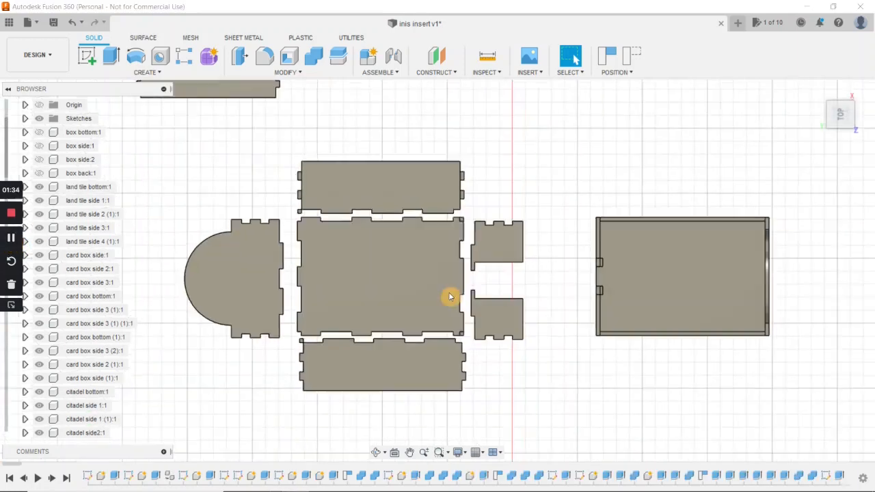
scroll(568, 302, "down", 6)
middle_click_drag(562, 272, 523, 322)
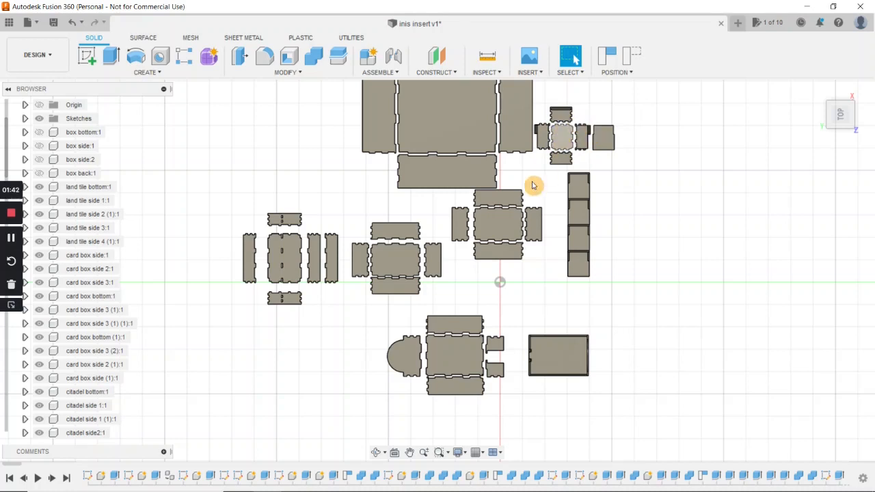
scroll(513, 335, "up", 5)
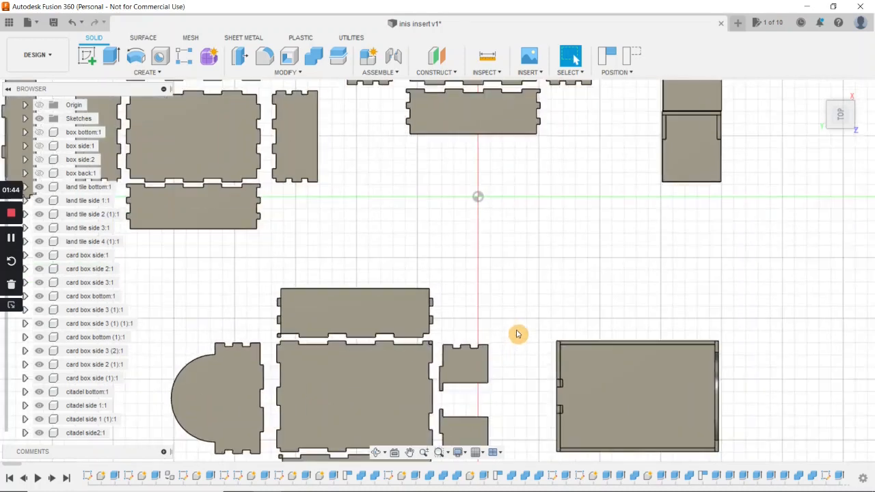
scroll(517, 334, "up", 2)
middle_click_drag(493, 258, 652, 157)
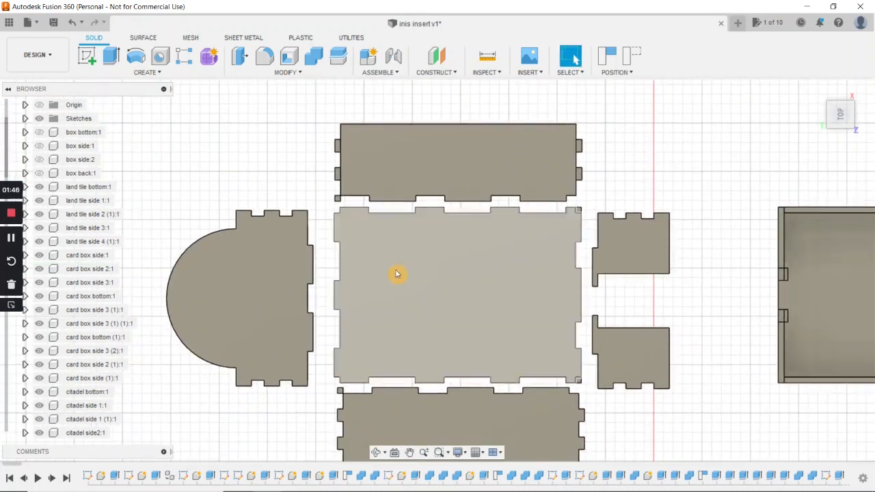
scroll(395, 271, "up", 2)
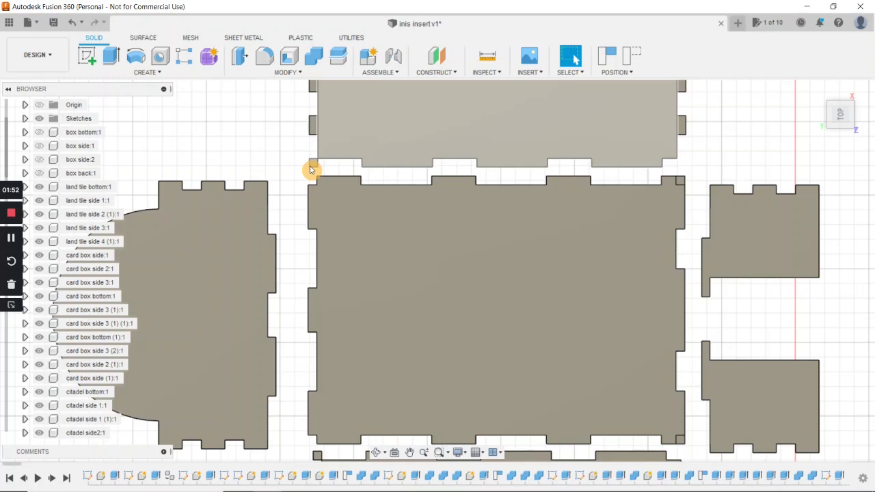
middle_click_drag(271, 154, 256, 178)
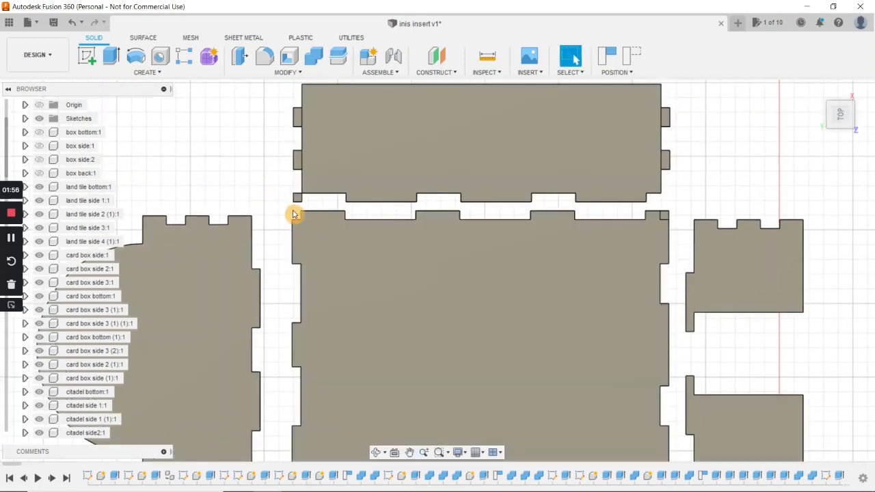
scroll(267, 207, "down", 6)
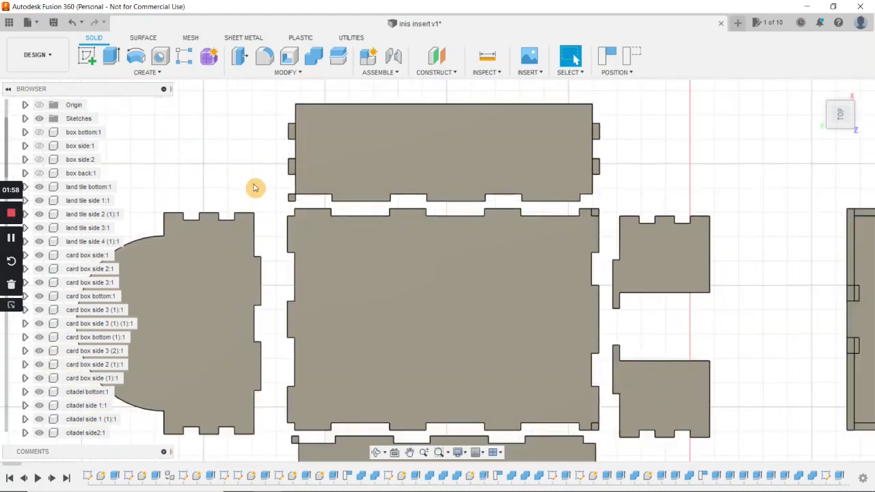
middle_click_drag(237, 159, 250, 172)
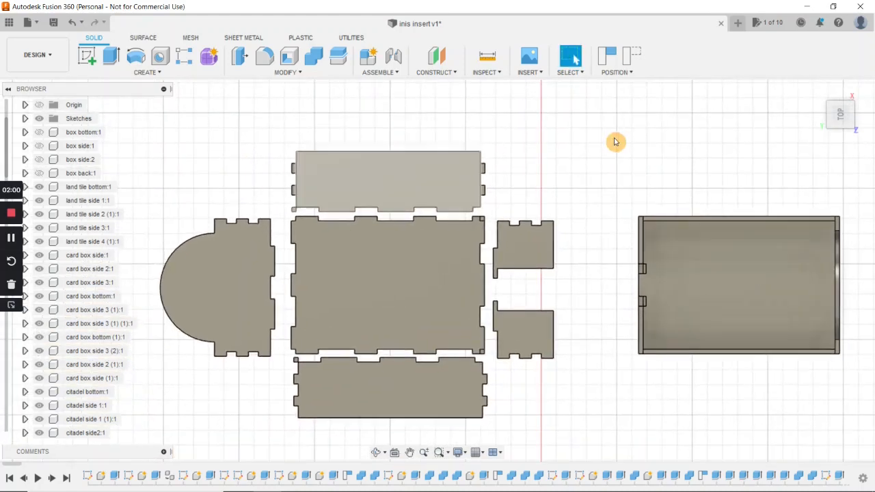
Capture the moved components' positions and start a sketch on the face of the large land tile tray's base.
scroll(631, 160, "down", 4)
middle_click_drag(633, 149, 471, 295)
scroll(512, 240, "down", 4)
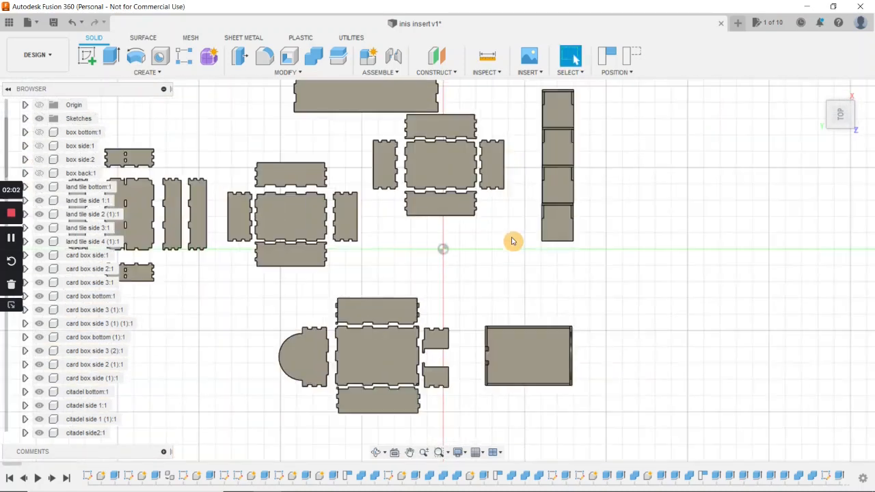
middle_click_drag(515, 147, 523, 281)
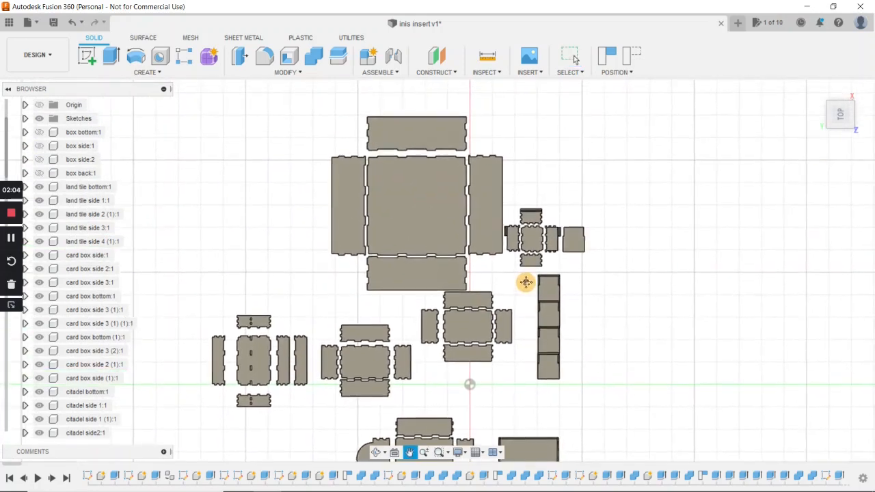
scroll(297, 263, "up", 3)
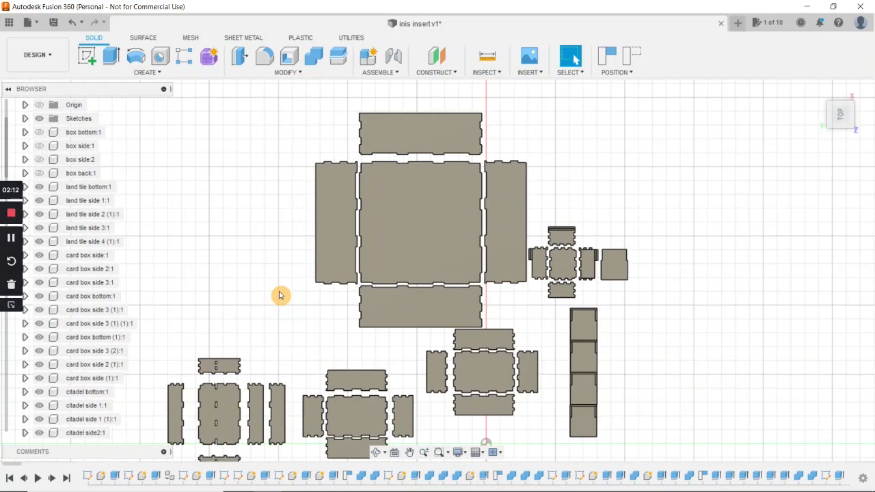
key("r")
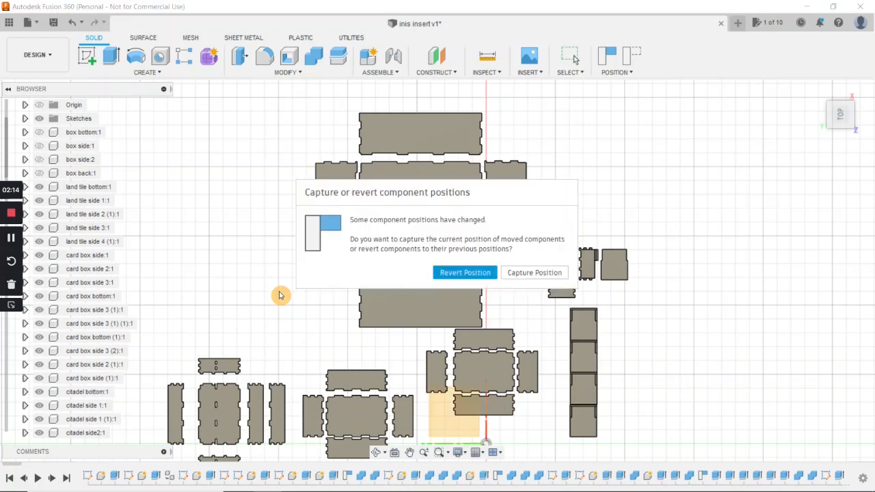
left_click(532, 274)
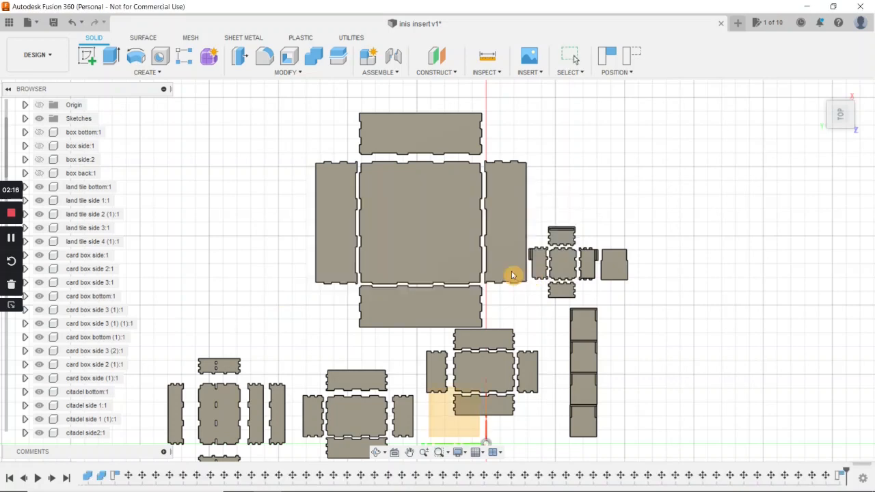
left_click(402, 238)
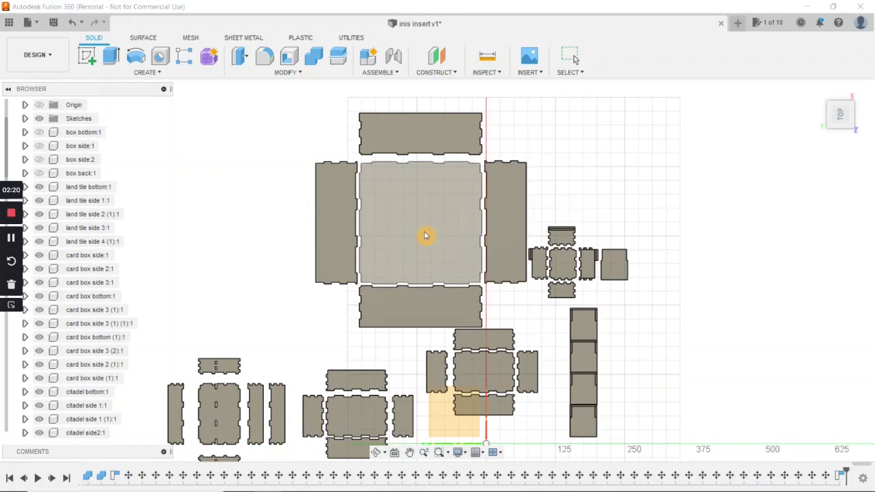
left_click(424, 236)
Project the faces of the large land tile tray's base and its four side panels into the sketch, keeping the projection linked.
mouse_move(344, 365)
middle_mouse_down()
mouse_move(521, 282)
mouse_move(535, 287)
mouse_move(544, 327)
mouse_move(567, 340)
middle_mouse_up()
scroll(535, 311, "up", 4)
scroll(544, 328, "down", 1)
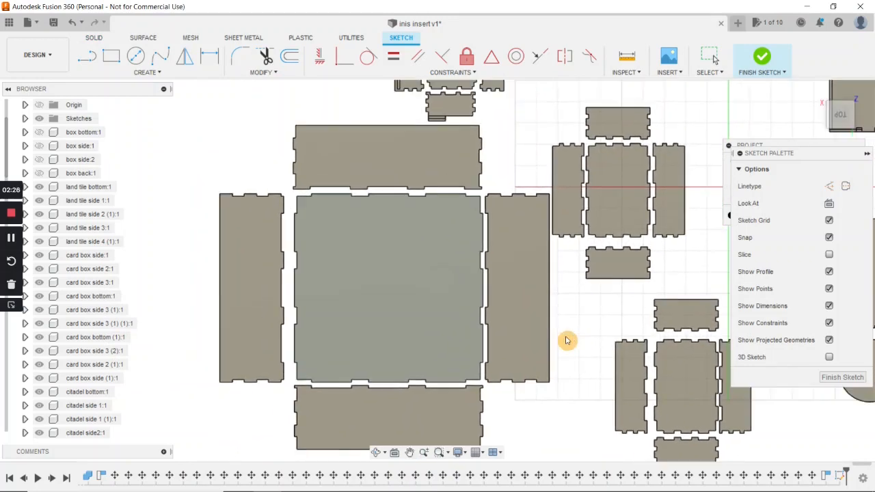
left_click(425, 307)
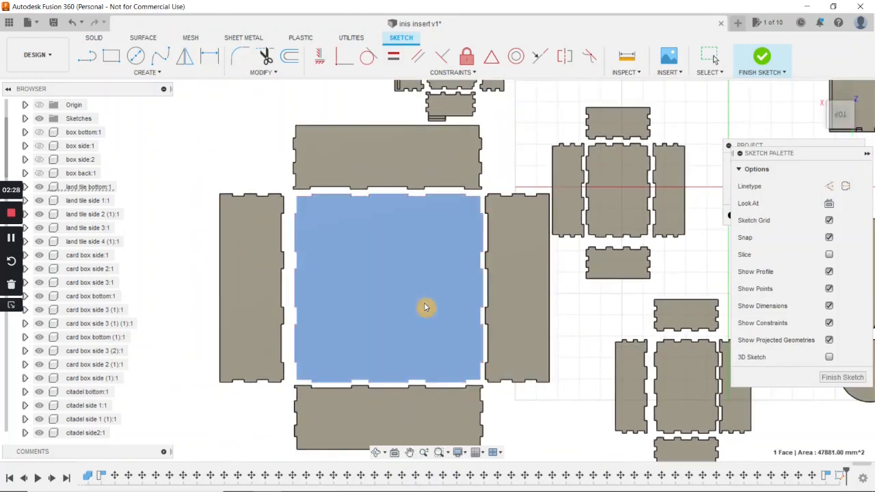
left_click(397, 170, "shift")
left_click(257, 273, "shift")
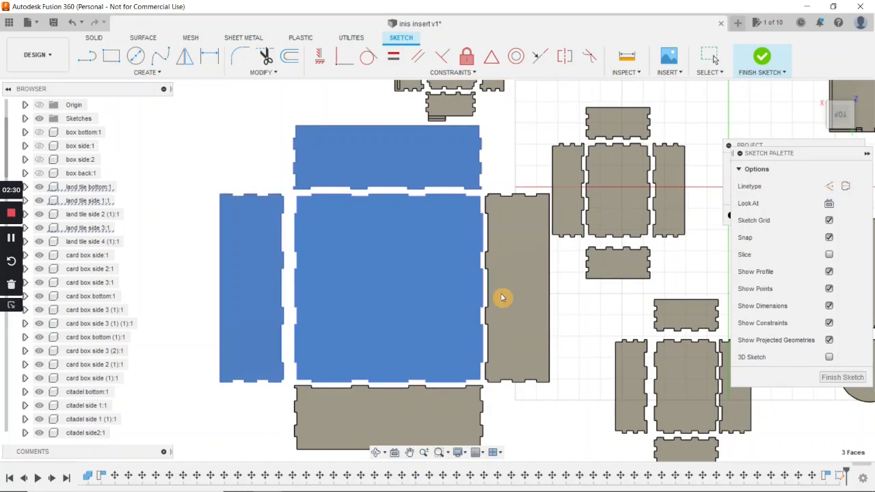
left_click(522, 295, "shift")
left_click(423, 417, "shift")
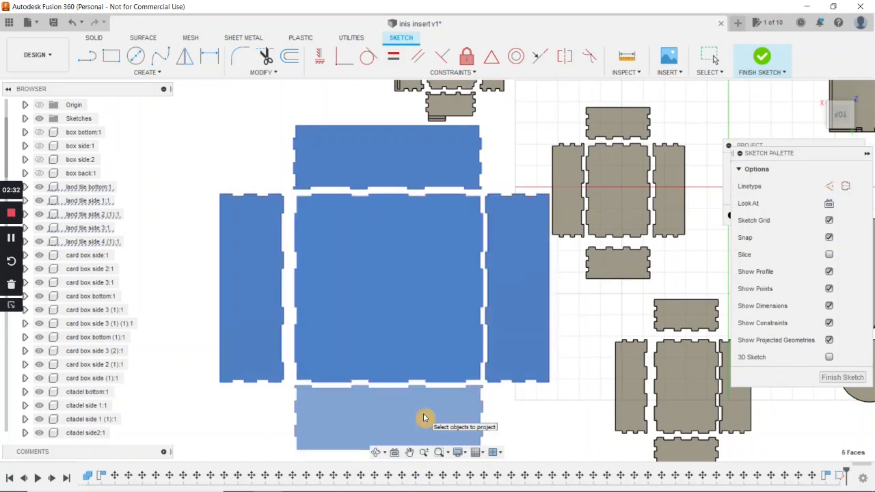
mouse_move(812, 144)
left_mouse_down()
mouse_move(747, 141)
mouse_move(677, 214)
mouse_move(673, 268)
mouse_move(670, 213)
left_mouse_up()
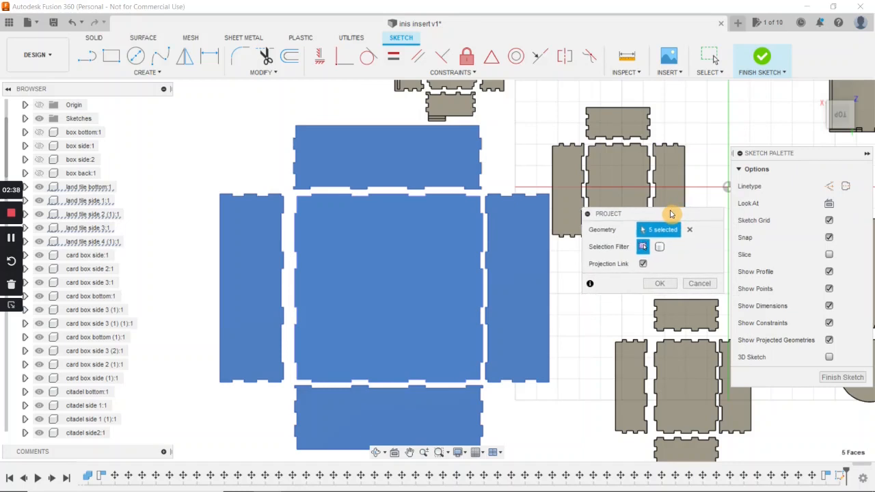
left_click(662, 284)
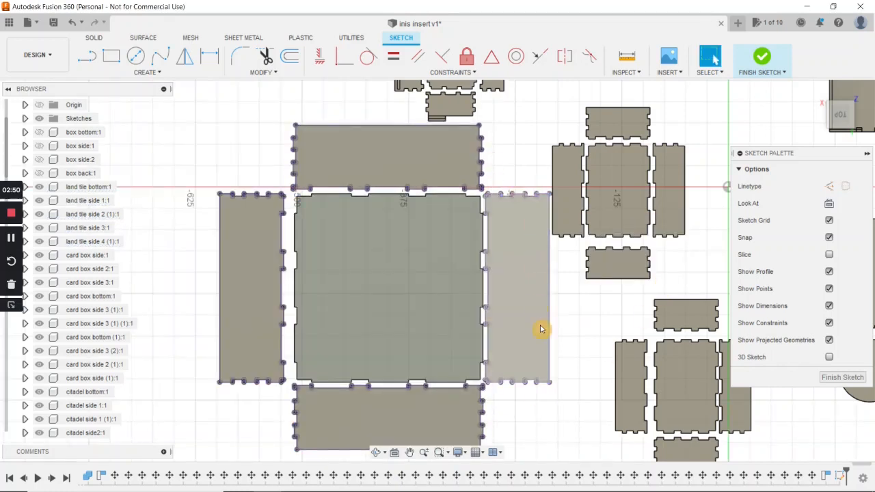
Rename Sketch28 as "projection land tile insert".
scroll(68, 232, "up", 1)
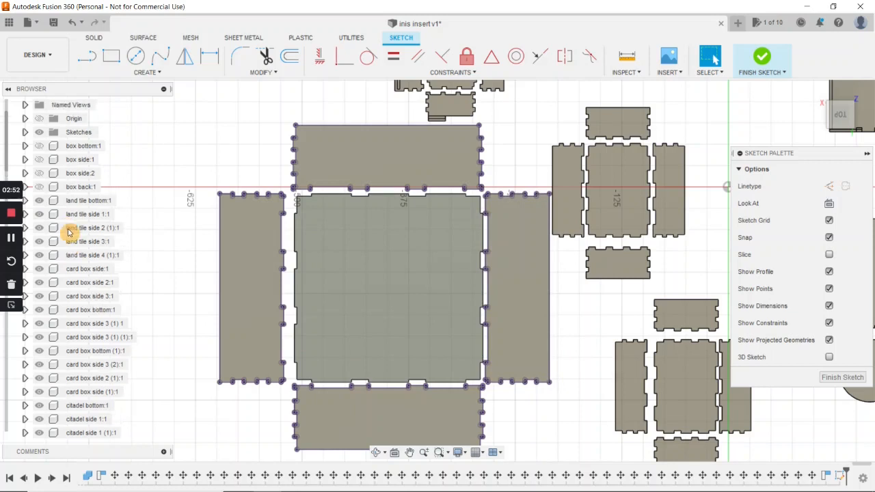
scroll(68, 232, "up", 2)
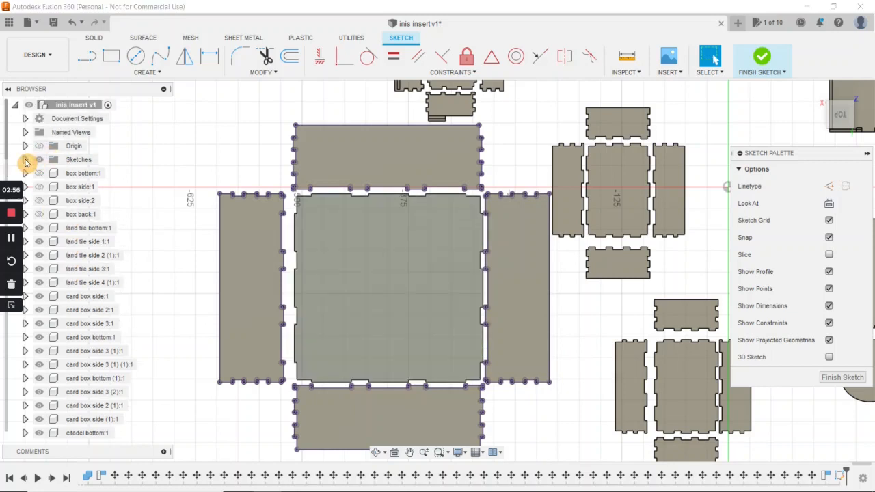
left_click(25, 160)
scroll(93, 303, "down", 1)
scroll(94, 308, "down", 8)
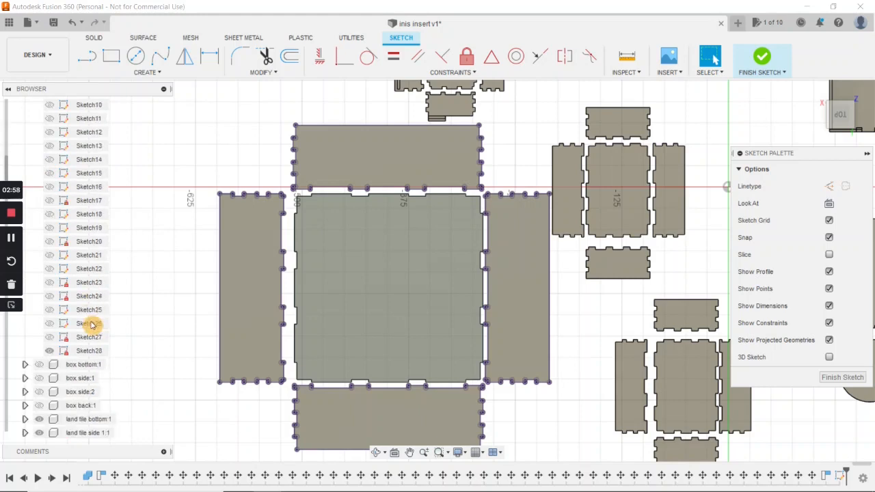
scroll(93, 315, "up", 1)
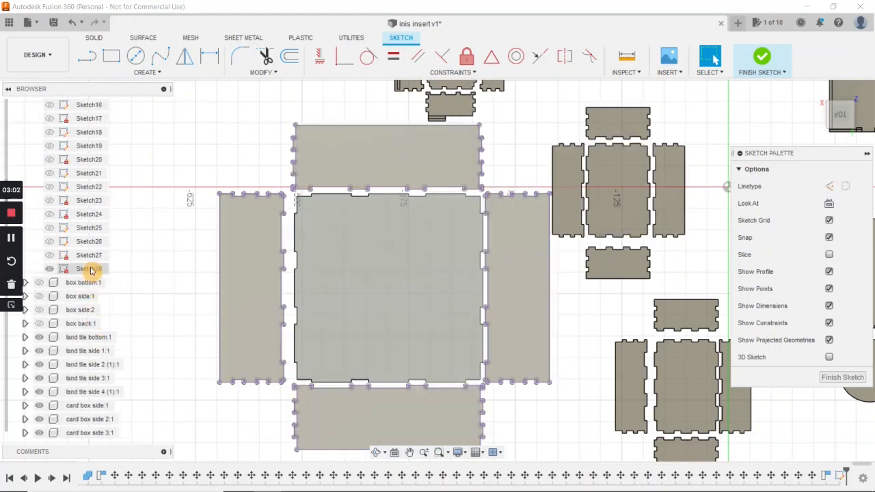
left_click(89, 268)
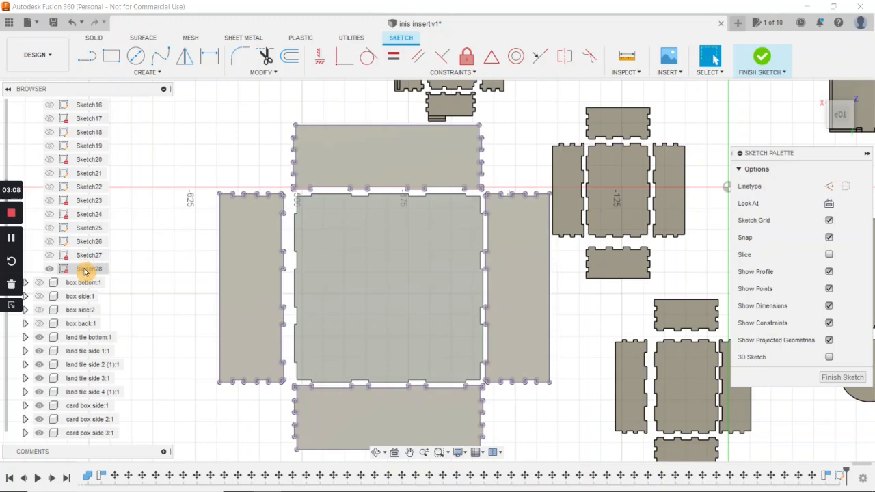
right_click(91, 270)
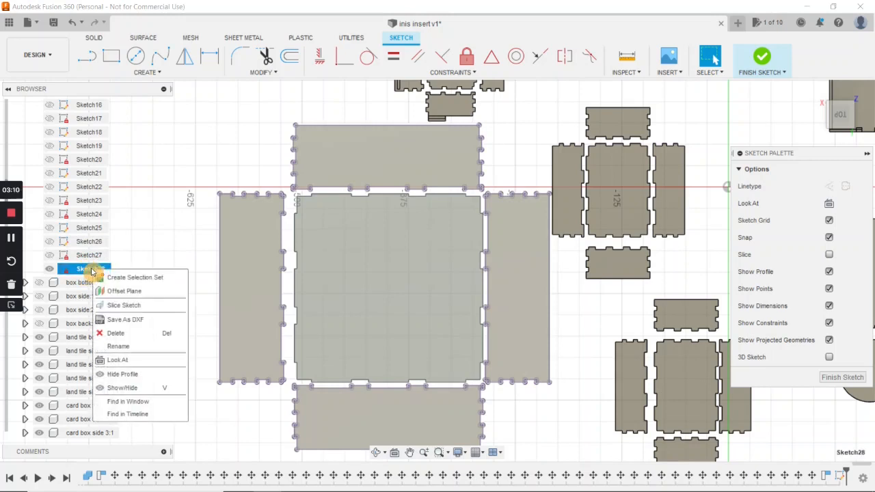
left_click(118, 346)
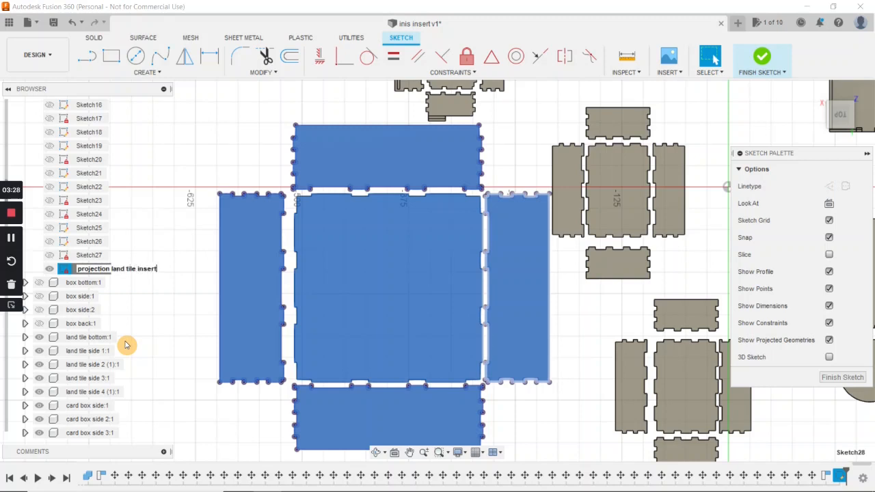
key("Return")
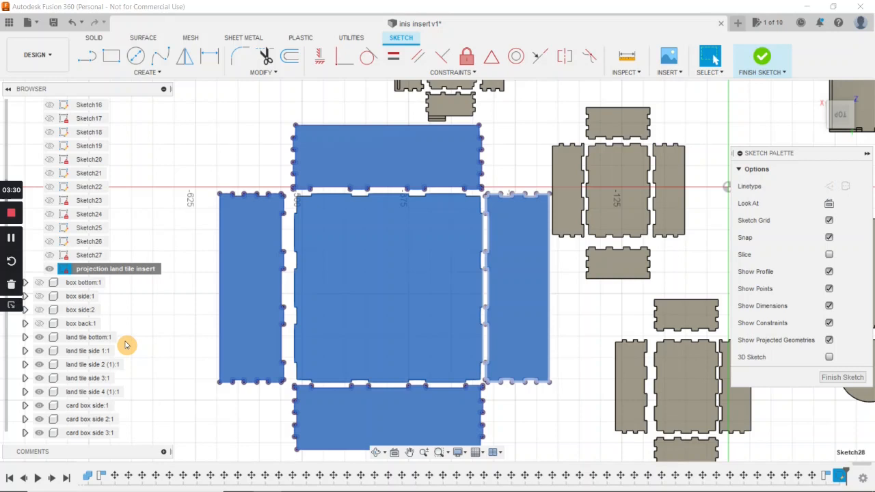
Select the small tray's base and its four surrounding side panels as geometry to project into the sketch.
scroll(125, 345, "down", 1)
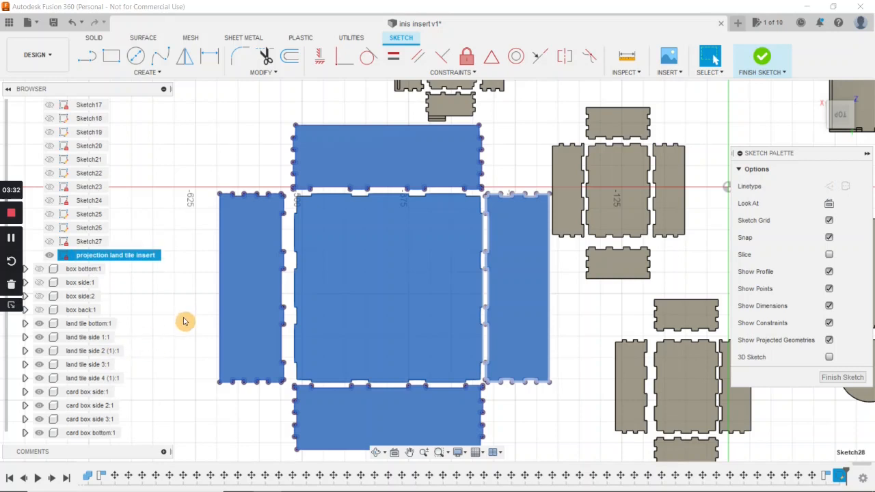
scroll(183, 320, "down", 1)
scroll(494, 322, "down", 2)
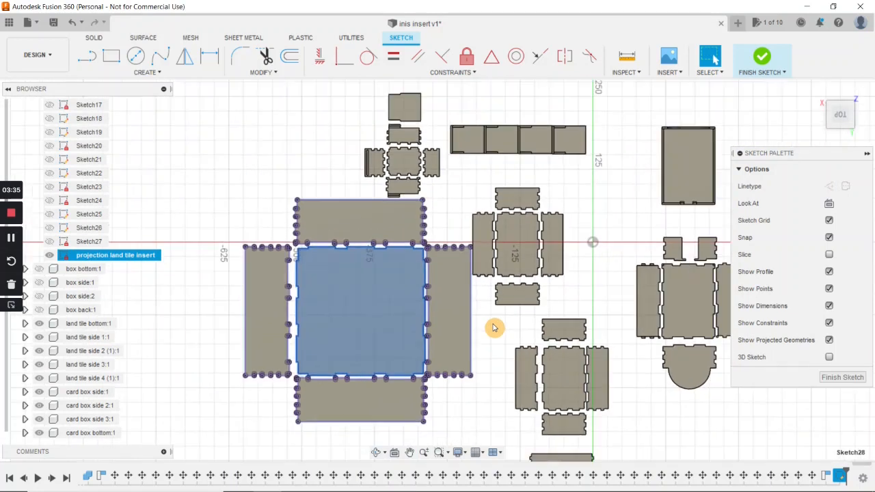
middle_click_drag(503, 327, 505, 372)
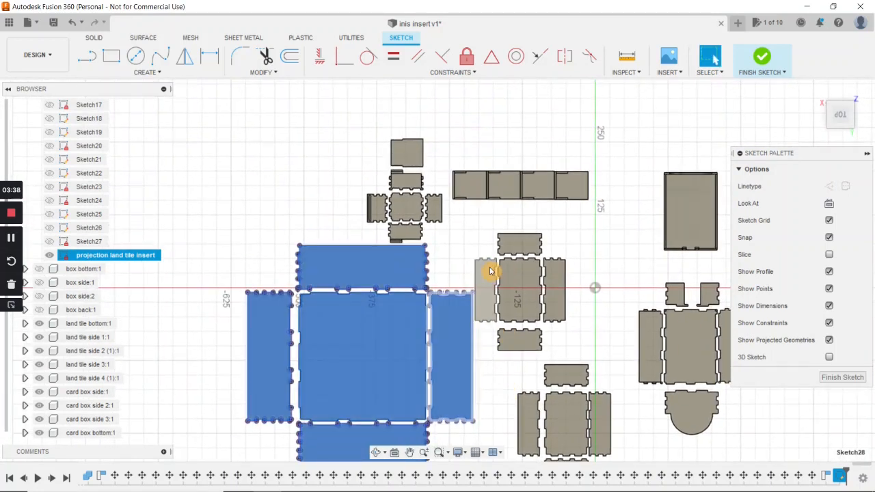
key("p")
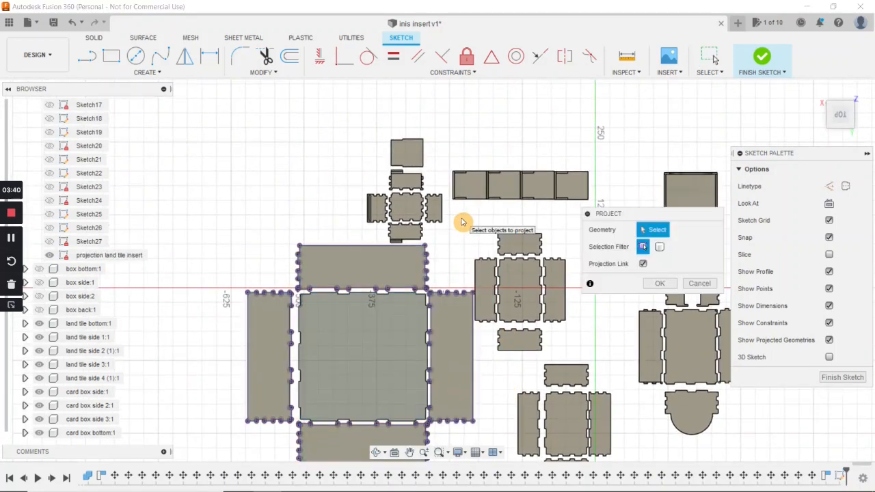
left_click(659, 283)
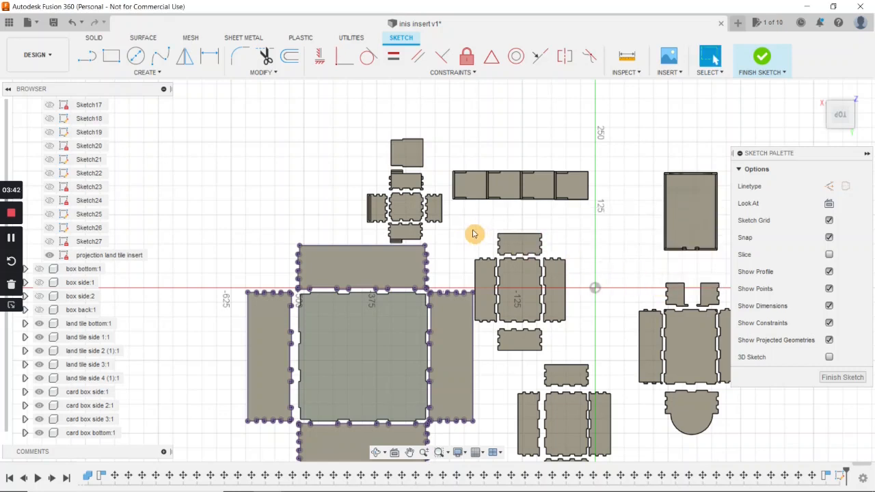
key("p")
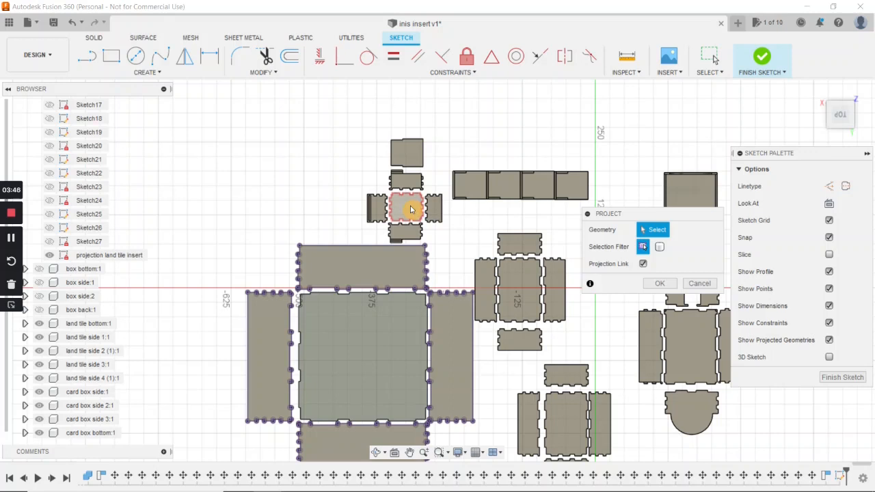
scroll(410, 210, "up", 4)
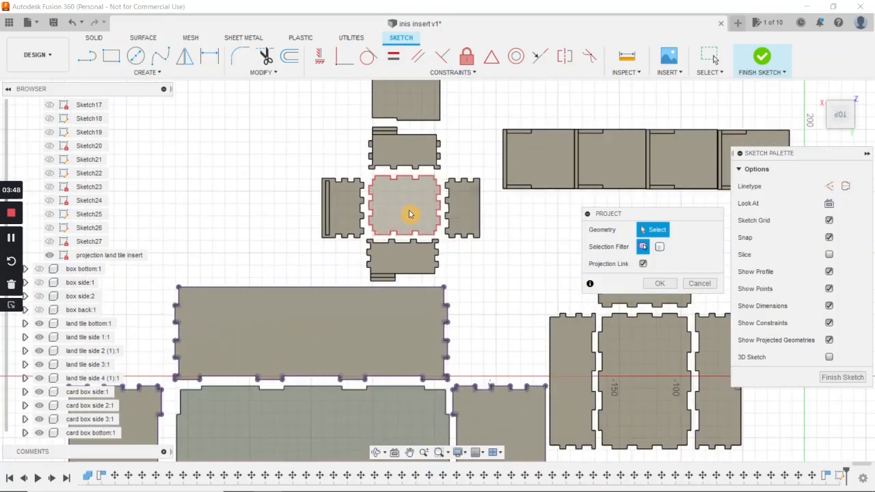
left_click(409, 214)
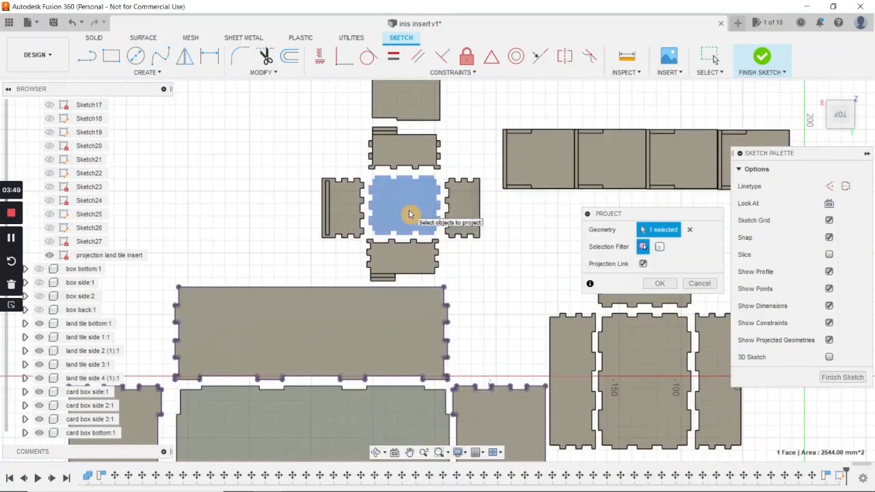
left_click(414, 151)
left_click(460, 207)
left_click(345, 209)
left_click(382, 257)
Add the slot strip on the small tray's slotted panel and the stepped lip faces of the panel nearest the land tile tray to the projection.
scroll(368, 258, "up", 3)
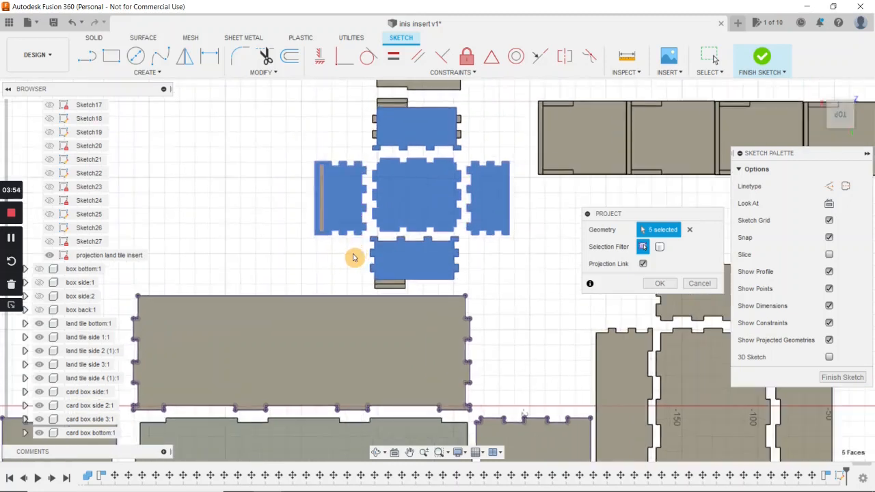
left_click(399, 293)
left_click(316, 206)
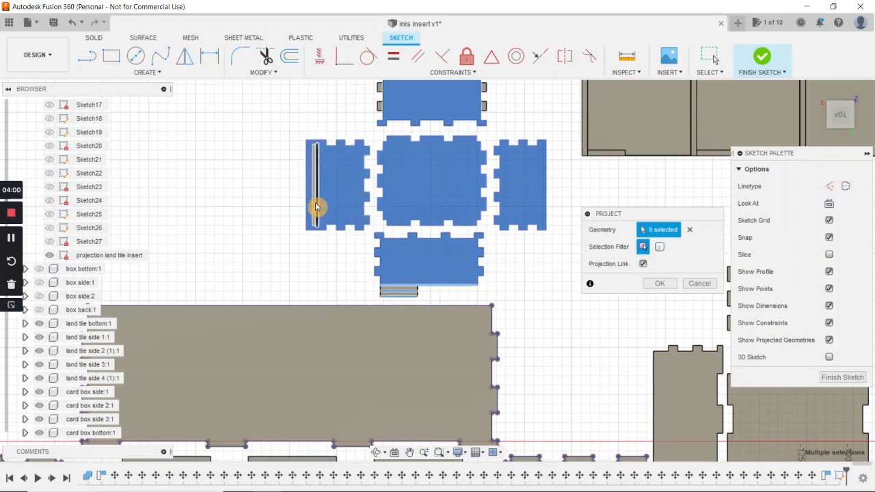
scroll(316, 206, "up", 5)
left_click(312, 219)
scroll(382, 256, "down", 3)
scroll(422, 319, "down", 2)
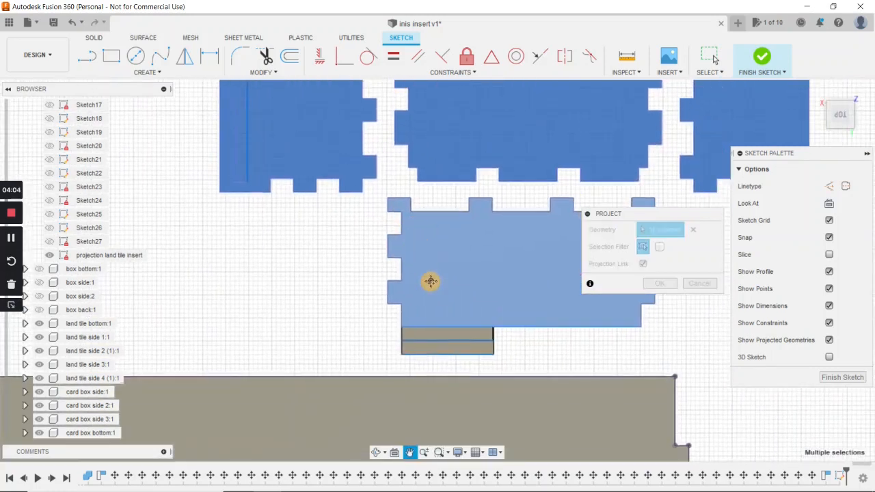
left_click(442, 333)
left_click(441, 344)
scroll(469, 279, "down", 4)
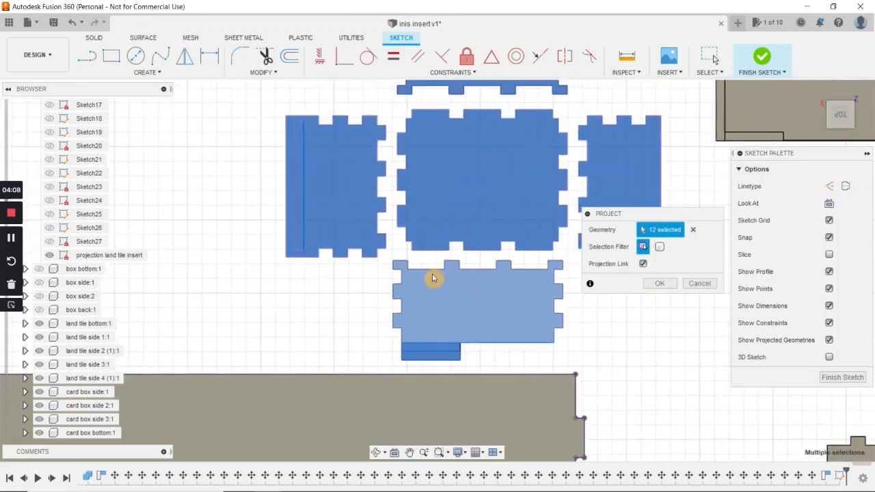
Add the side tabs and narrow stepped lip faces of the small tray's panel farthest from the land tile tray to the projection selection.
scroll(462, 262, "up", 3)
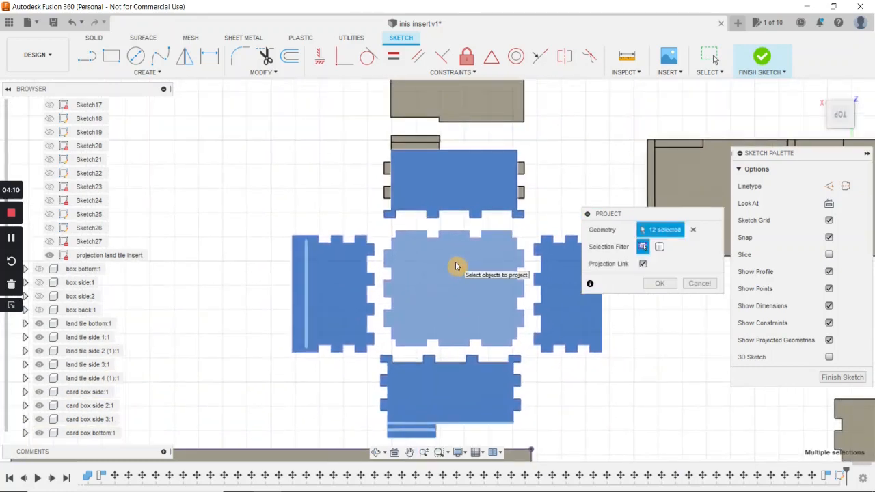
left_click(536, 177)
left_click(536, 147)
left_click(372, 148)
left_click(400, 121)
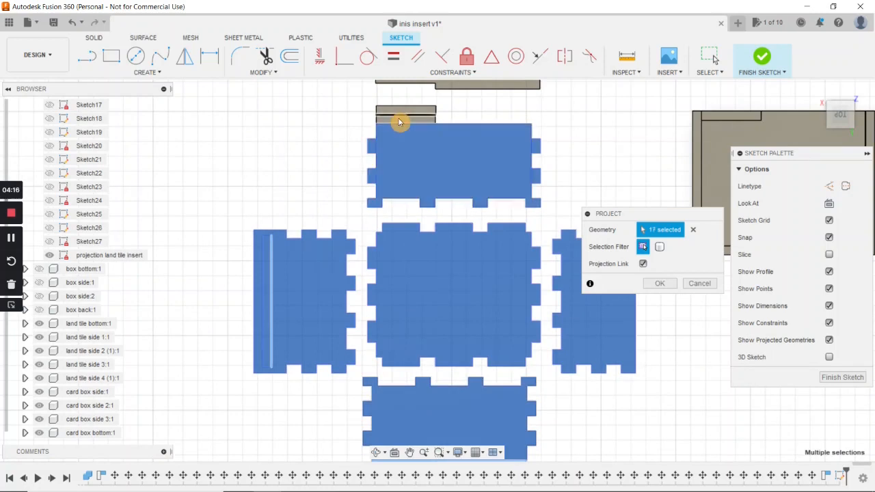
left_click(404, 113)
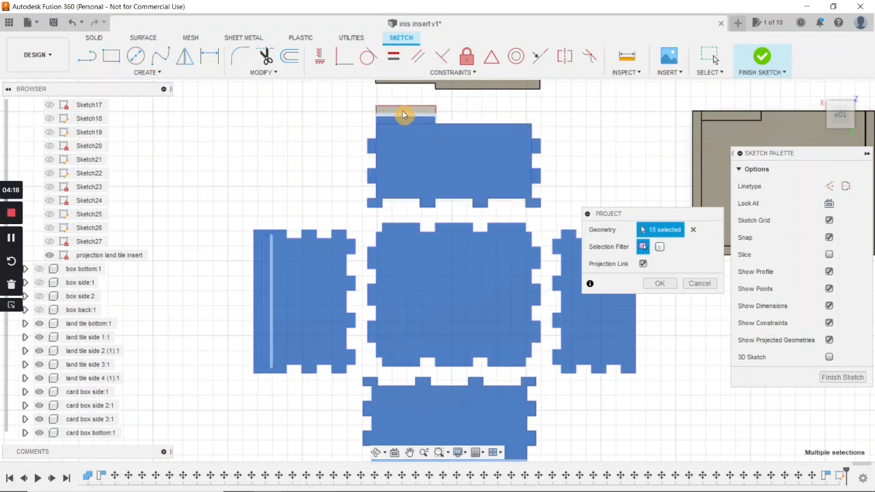
Add the separate notched plate above the small tray to the selection and project all selected faces into the sketch with linking on.
scroll(469, 152, "down", 2)
middle_click_drag(501, 193, 451, 311)
left_click(435, 196)
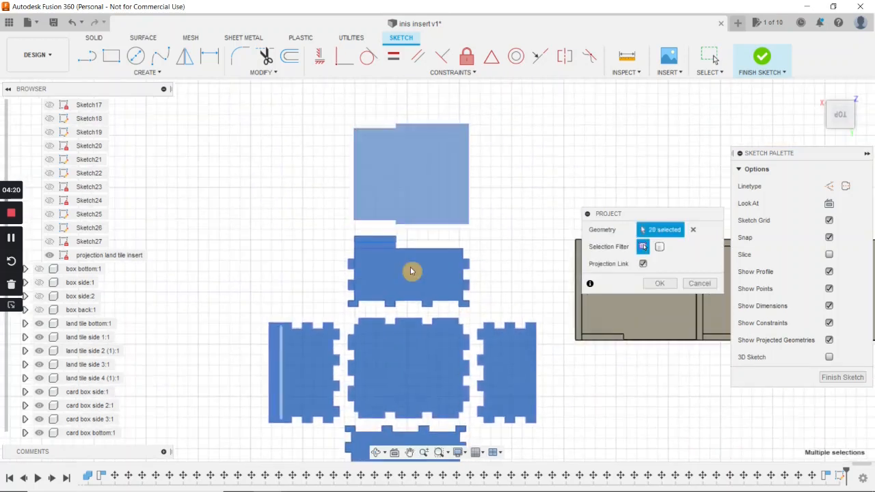
scroll(416, 268, "down", 3)
middle_click_drag(488, 238, 491, 185)
scroll(479, 245, "down", 1)
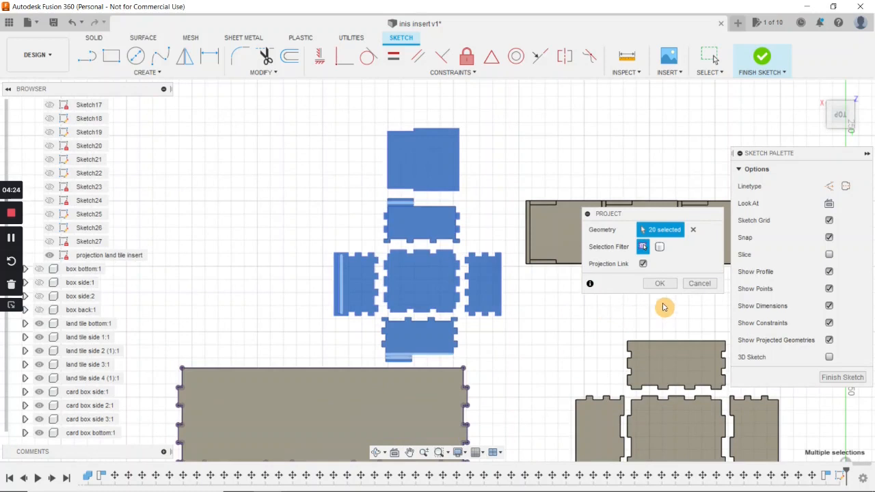
left_click(660, 283)
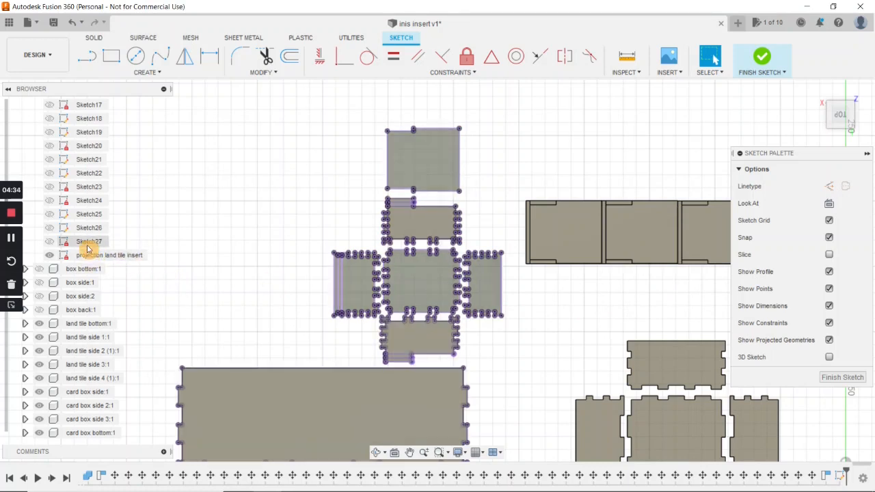
scroll(275, 287, "down", 3)
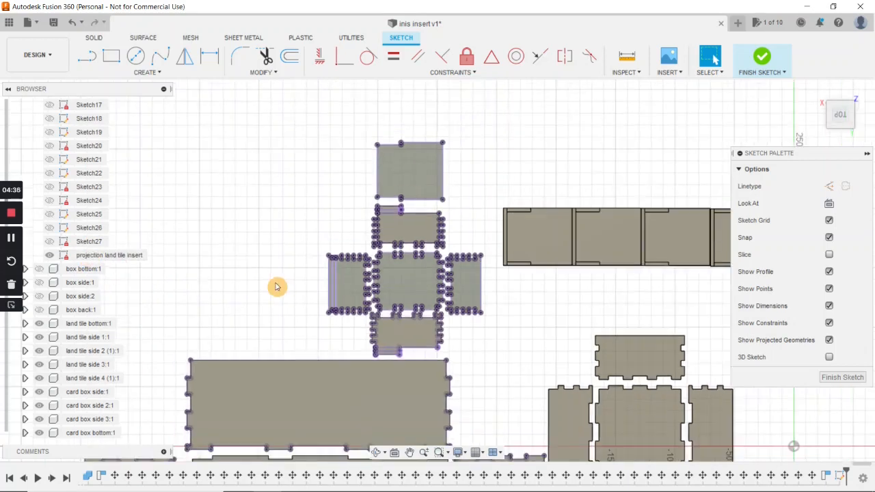
scroll(328, 226, "up", 1)
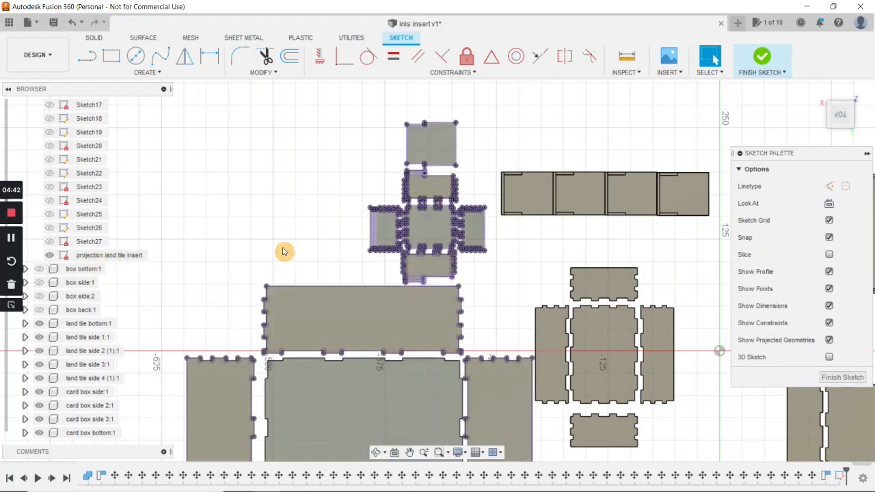
scroll(287, 246, "down", 5)
mouse_move(257, 185)
middle_mouse_down()
mouse_move(269, 201)
mouse_move(254, 178)
mouse_move(246, 189)
middle_mouse_up()
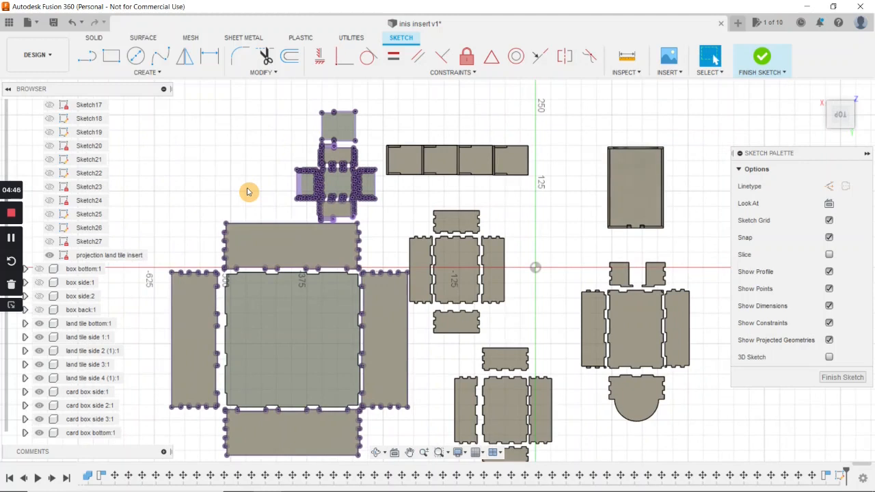
key("p")
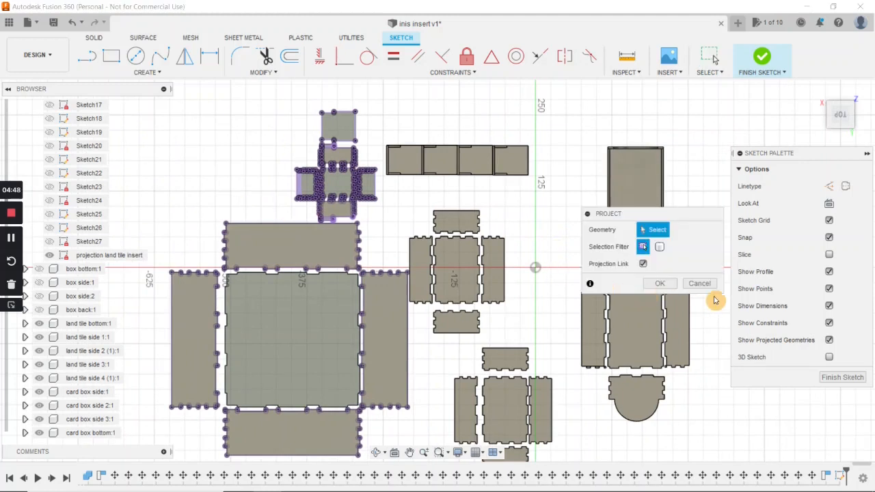
left_click(706, 284)
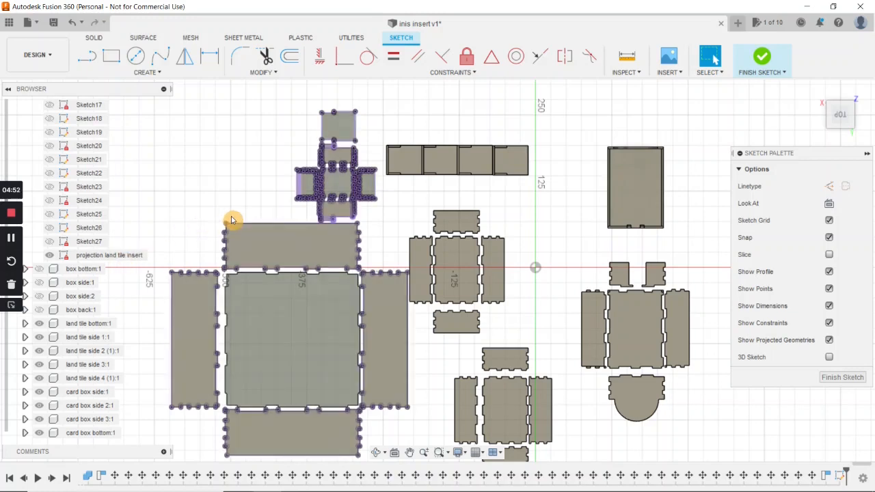
scroll(231, 220, "down", 2)
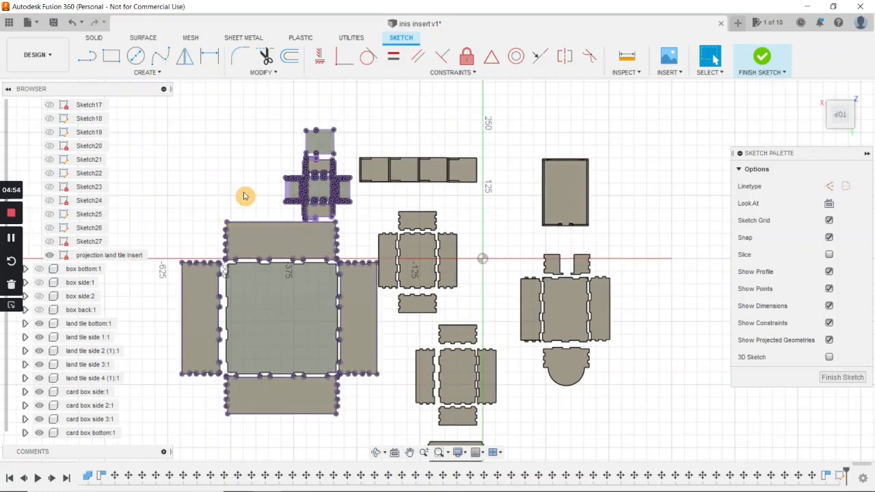
scroll(244, 196, "up", 1)
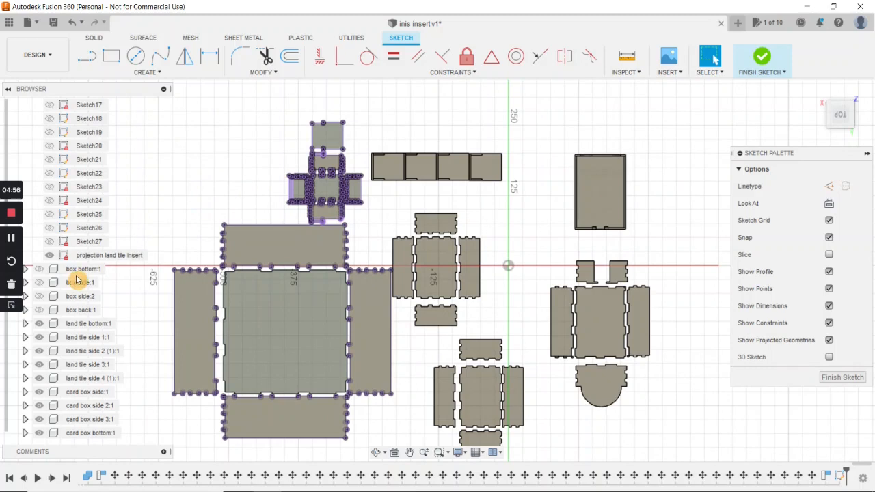
left_click(81, 298)
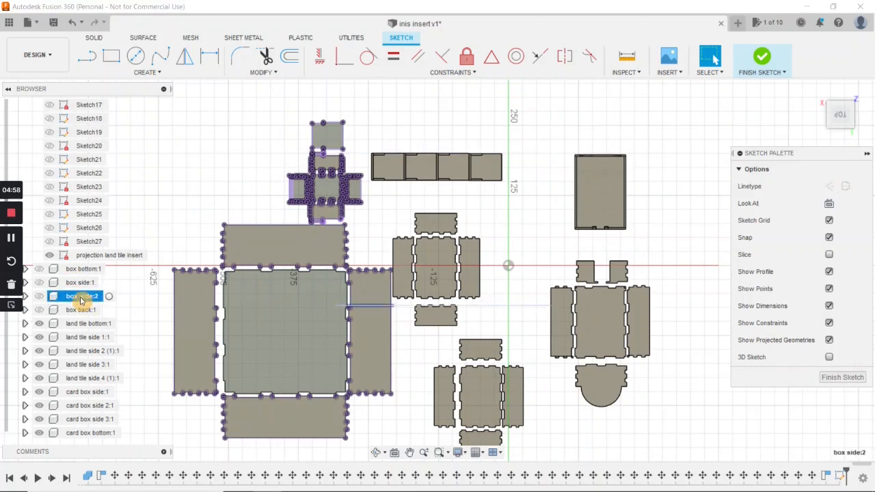
Project the base and four side panel faces of the card tray beside the land tile tray into the sketch with linking on.
key("p")
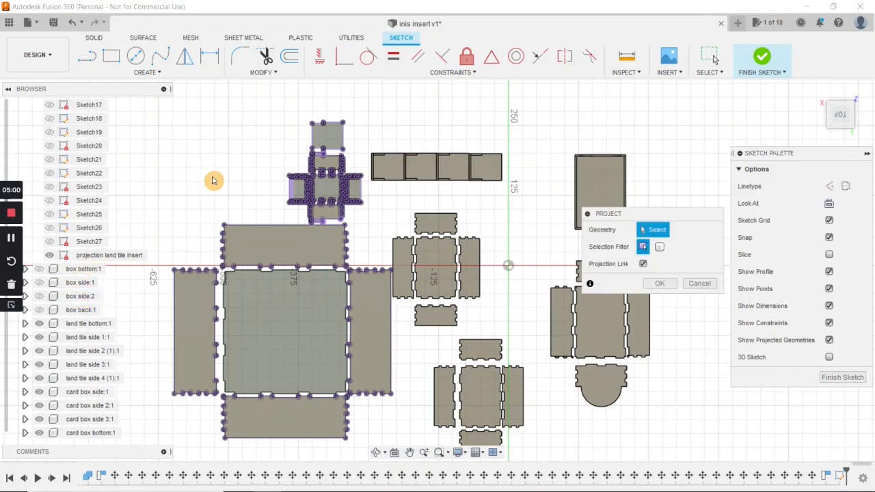
middle_click_drag(504, 259, 527, 203)
scroll(527, 203, "up", 5)
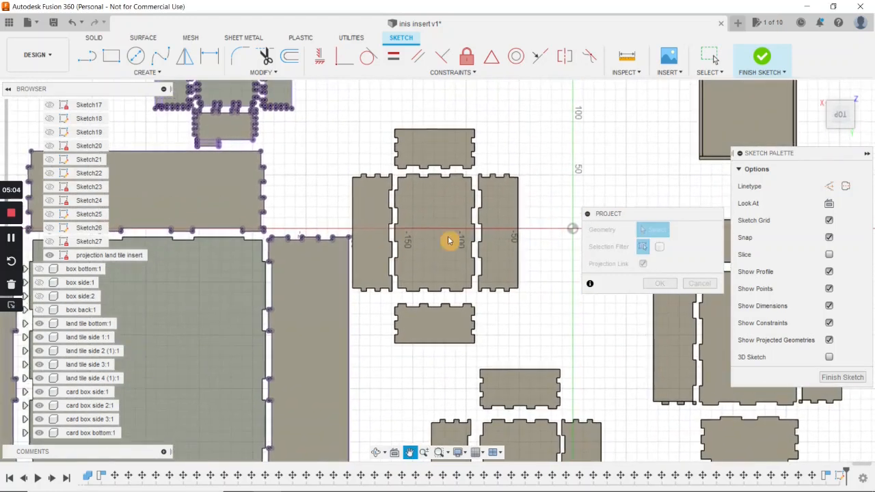
left_click(373, 246)
left_click(426, 241)
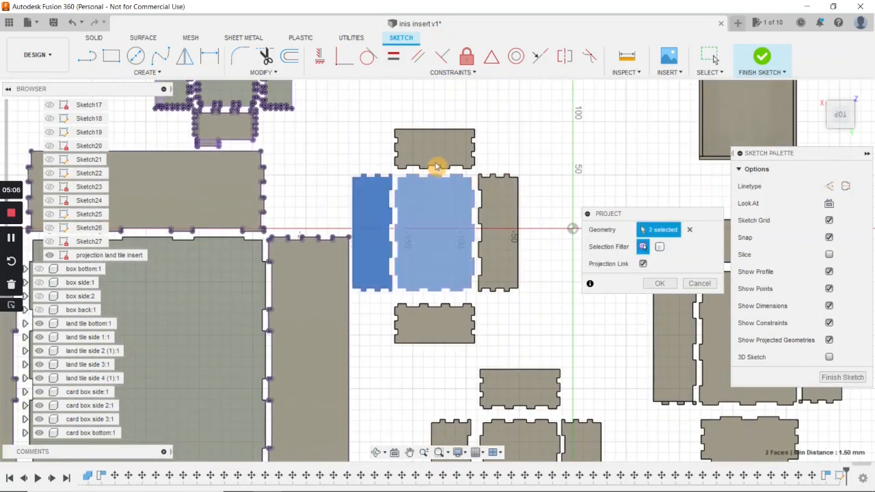
left_click(438, 150)
left_click(497, 229)
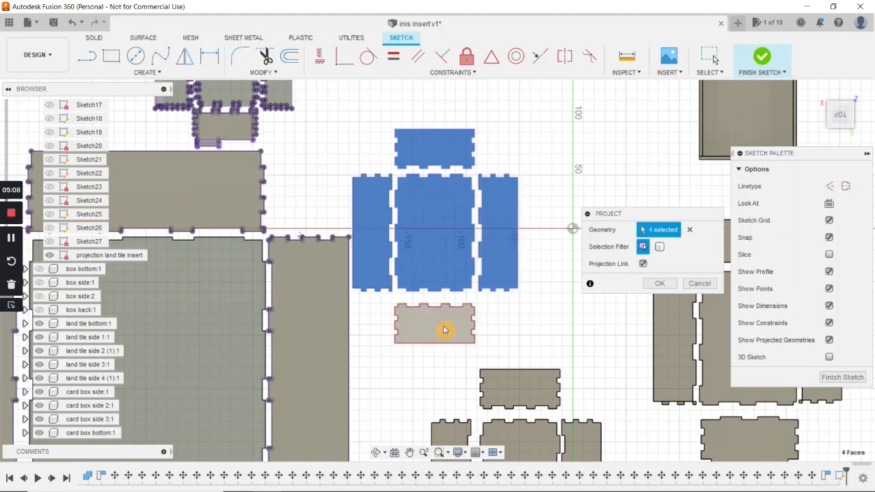
left_click(443, 330)
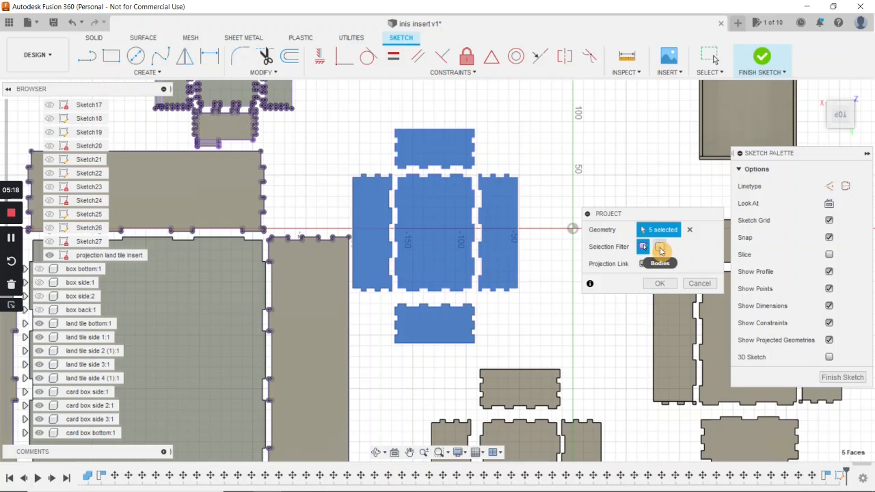
left_click(660, 284)
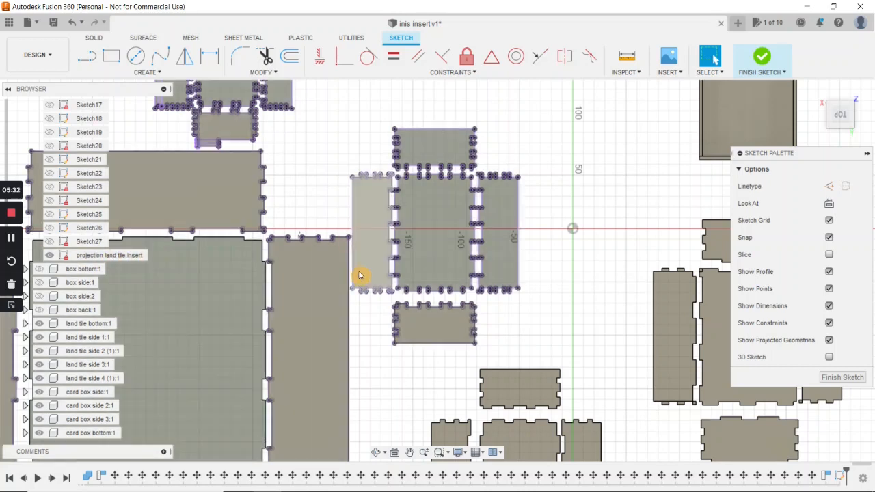
Project the five panels of the second card tray into the sketch as linked geometry, using the Bodies selection filter.
scroll(375, 274, "down", 3)
scroll(545, 275, "down", 2)
mouse_move(556, 206)
middle_mouse_down()
mouse_move(554, 225)
mouse_move(531, 185)
mouse_move(550, 168)
middle_mouse_up()
middle_click_drag(522, 250, 525, 223)
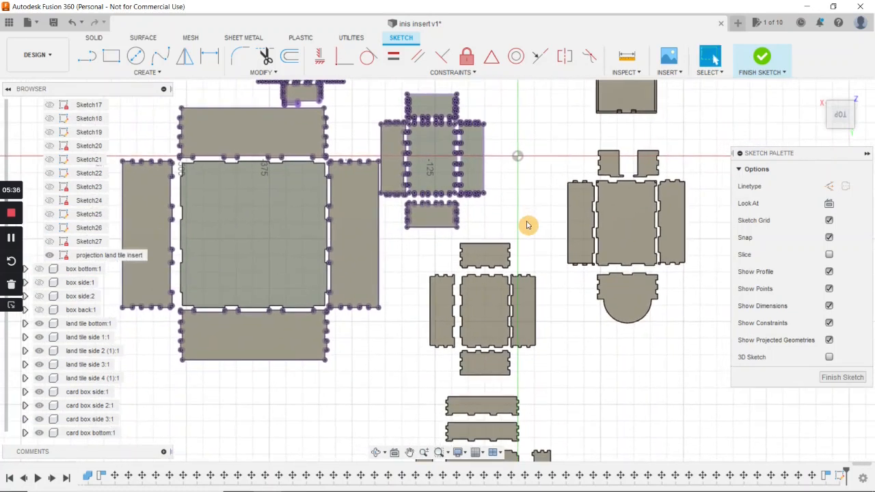
key("p")
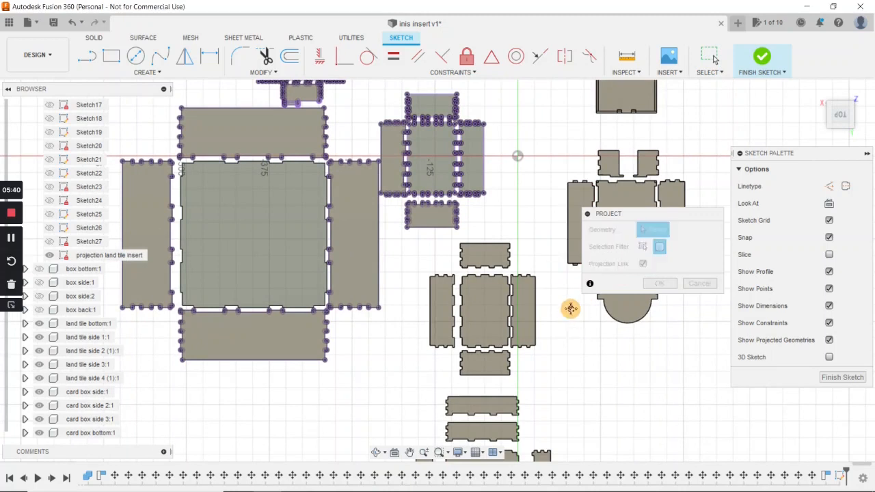
middle_click_drag(570, 307, 563, 289)
left_click(474, 224)
left_click(429, 277)
left_click(478, 277)
left_click(510, 281)
left_click(482, 330)
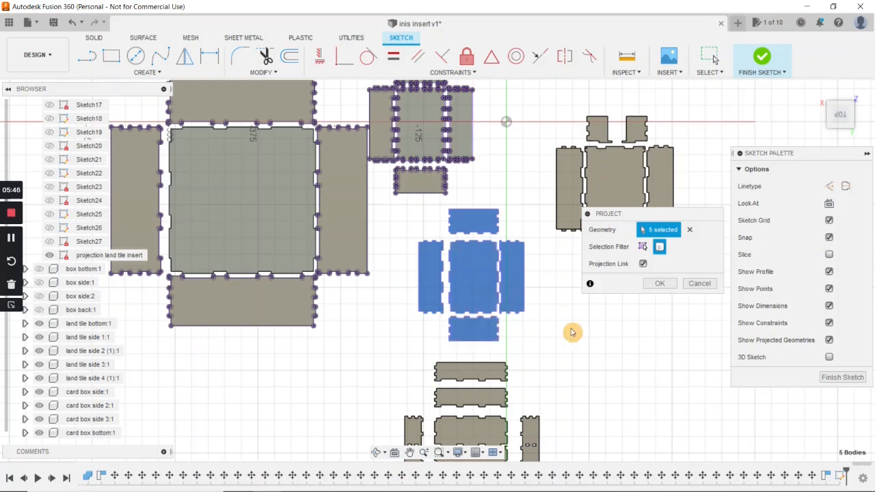
left_click(661, 286)
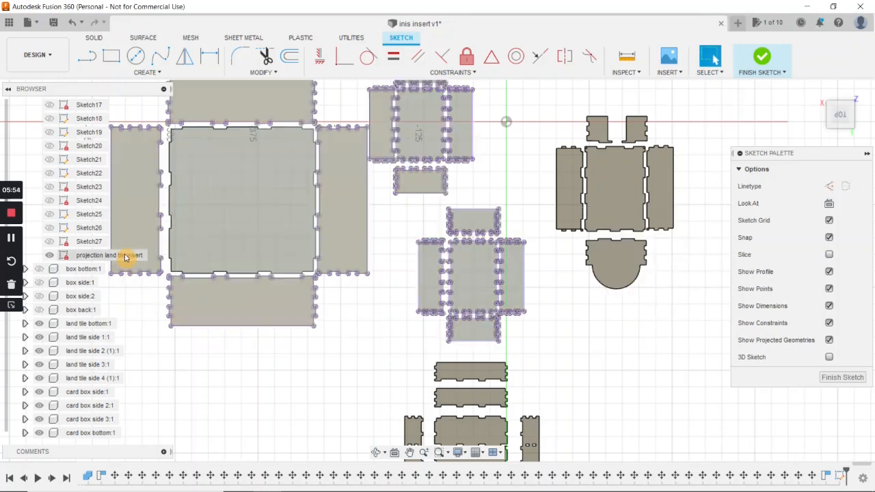
scroll(126, 256, "down", 2)
scroll(347, 356, "down", 2)
middle_click_drag(352, 323, 371, 363)
scroll(371, 394, "down", 1)
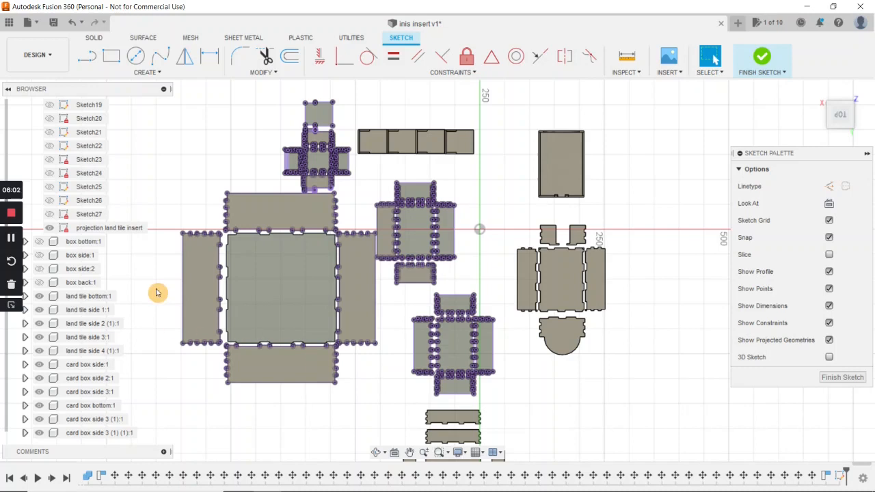
right_click(116, 231)
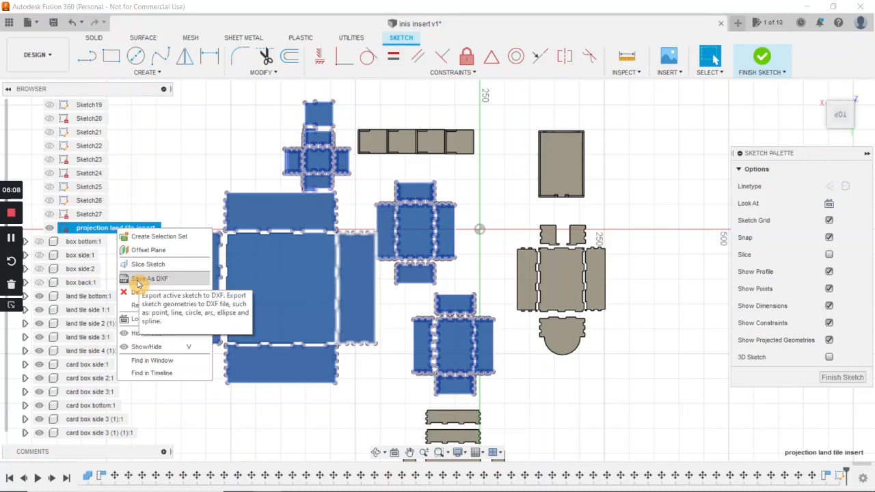
left_click(349, 414)
scroll(390, 412, "up", 3)
scroll(390, 412, "down", 1)
middle_click_drag(391, 412, 389, 343)
left_click(11, 242)
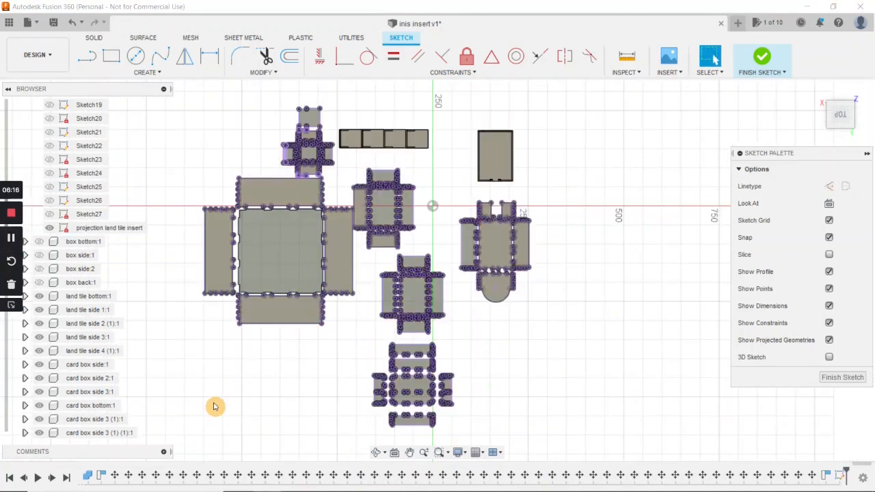
Rename the sketch "projection land tile insert" as "projection insert".
right_click(112, 229)
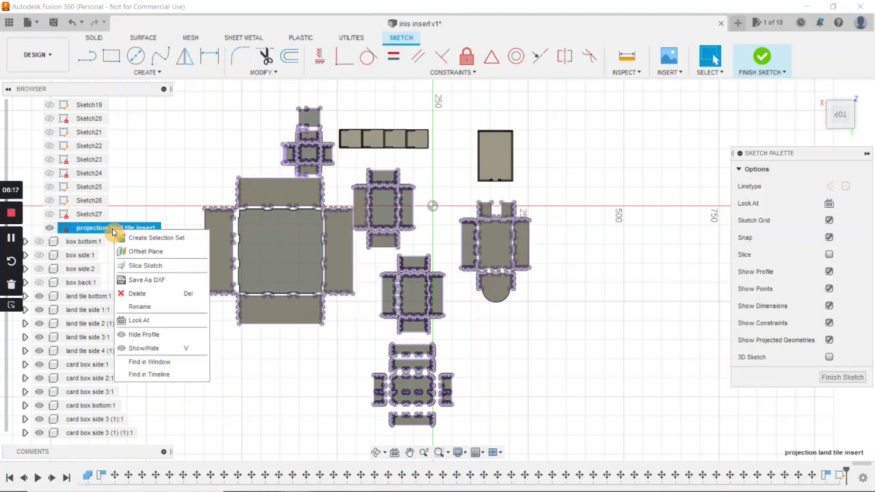
left_click(137, 310)
type("projection insert")
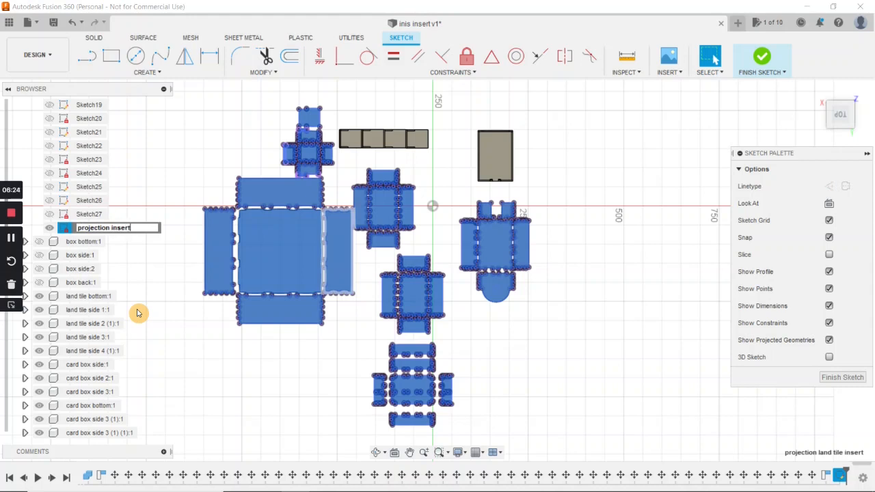
key("Return")
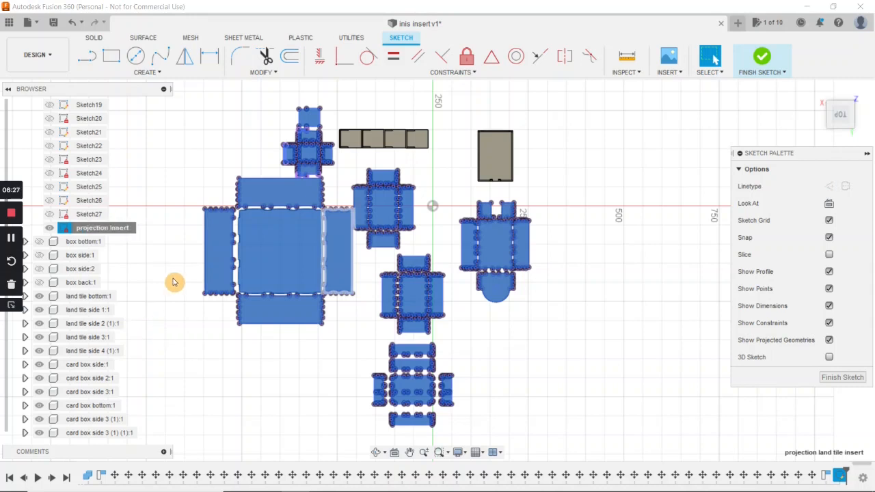
Export the "projection insert" sketch as a DXF named "inis insert" in the Desktop > lightburn > board game stuff folder.
right_click(106, 230)
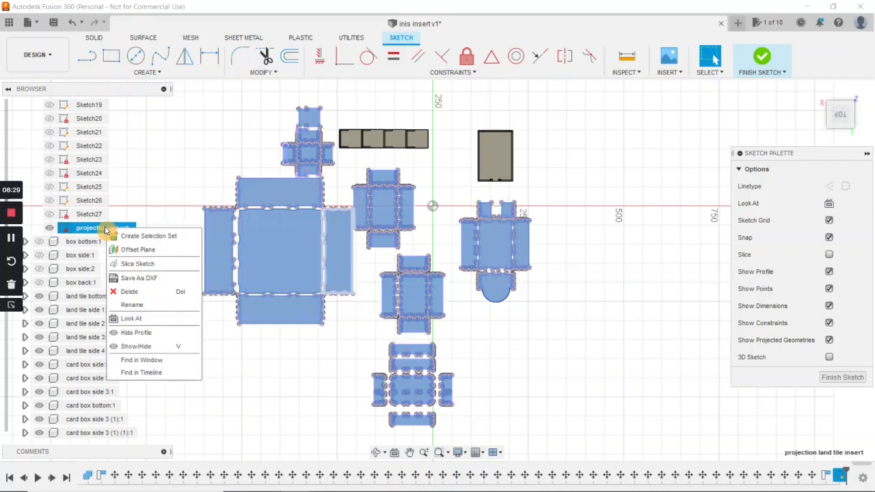
left_click(140, 278)
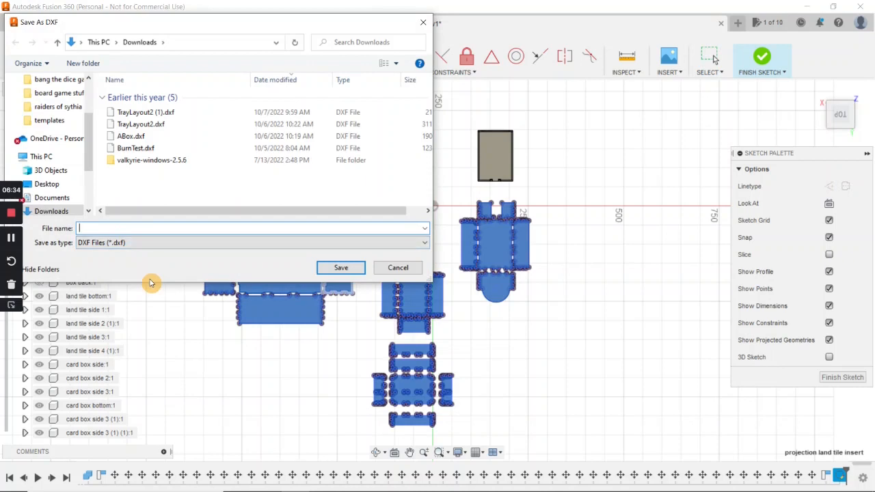
type("ini")
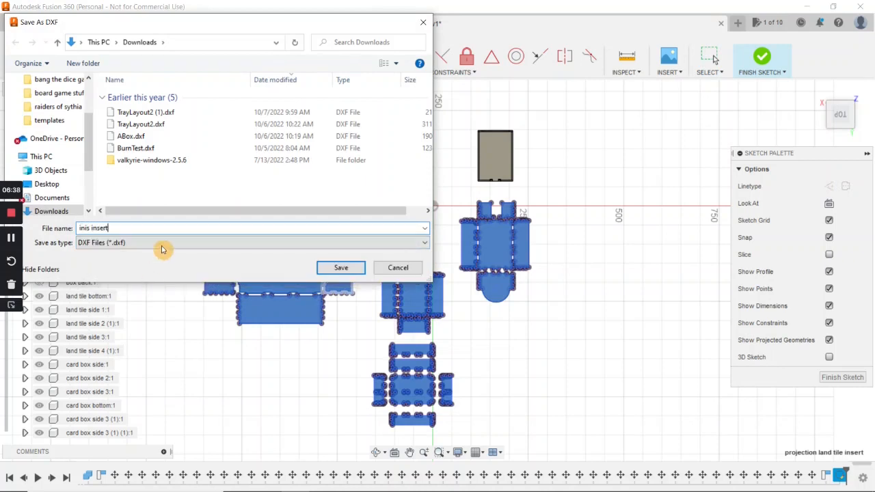
type("s insert")
scroll(88, 112, "up", 2)
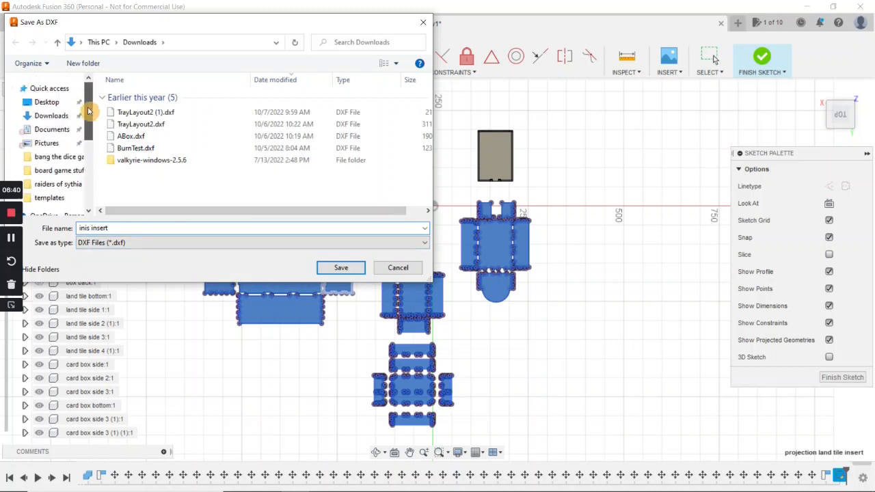
left_click(53, 102)
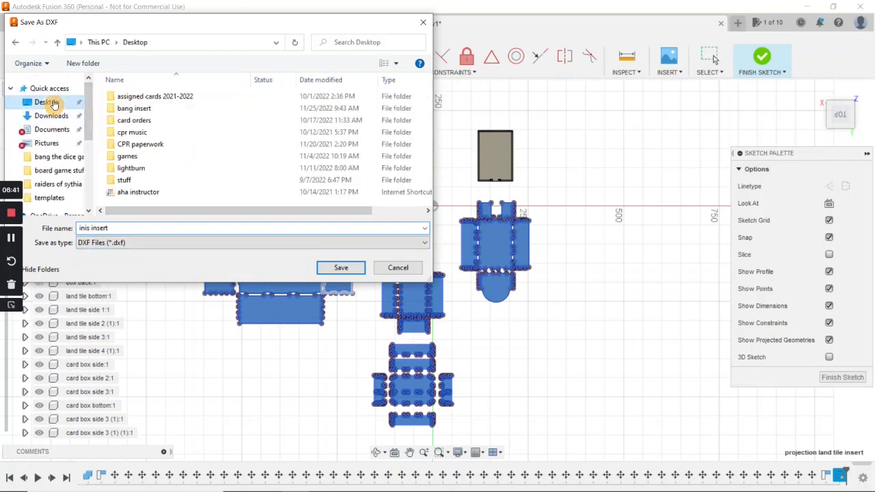
double_click(130, 168)
double_click(146, 110)
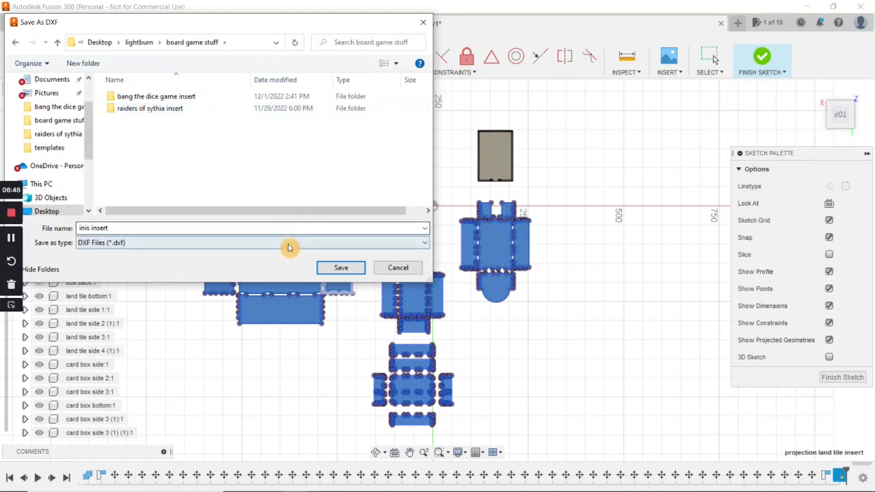
left_click(336, 269)
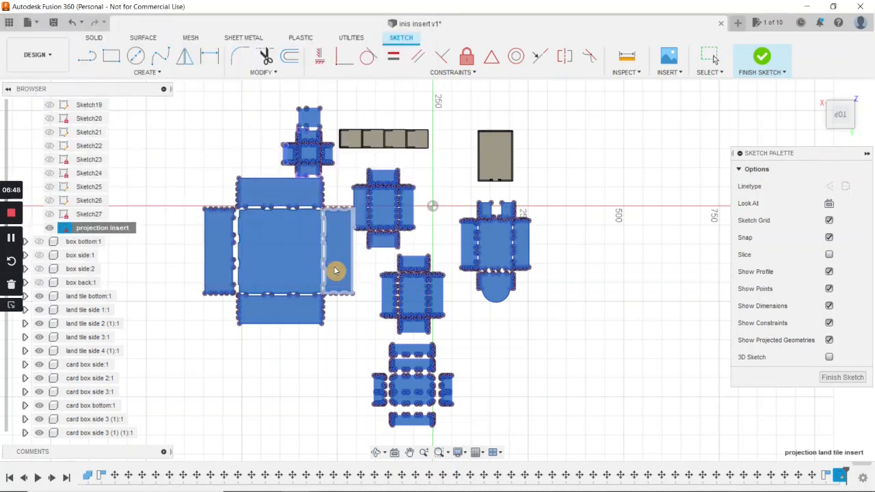
Switch to LightBurn and open "inis insert.dxf" from Desktop > lightburn > board game stuff, listing all supported file types.
left_click(803, 7)
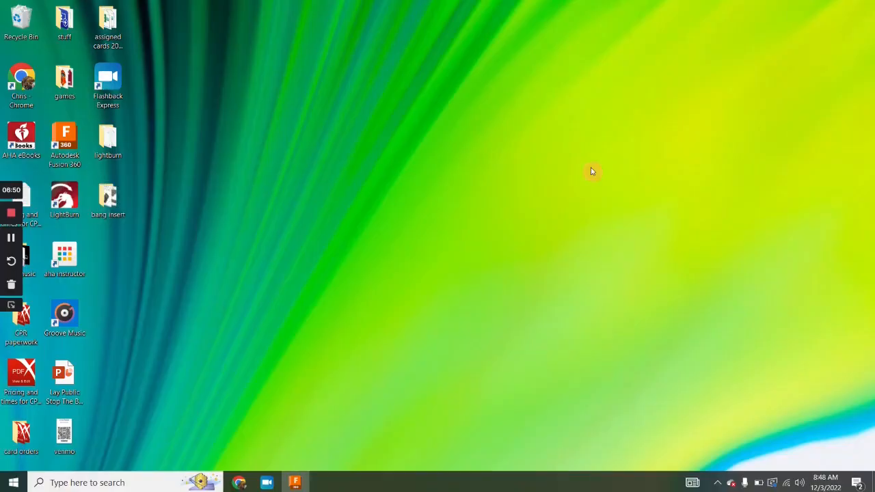
double_click(70, 203)
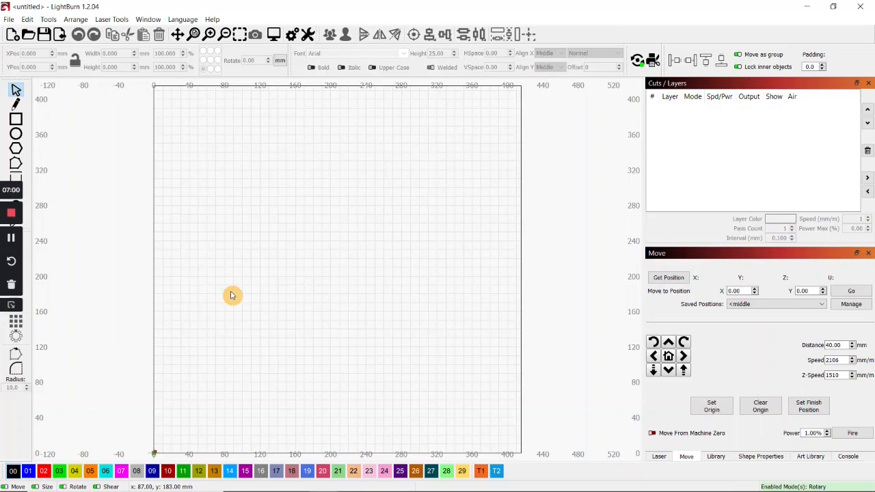
left_click(9, 20)
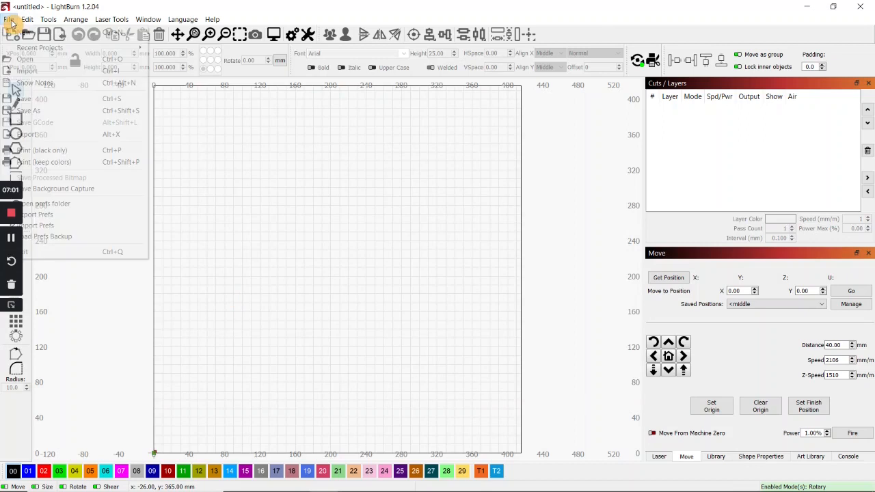
left_click(27, 62)
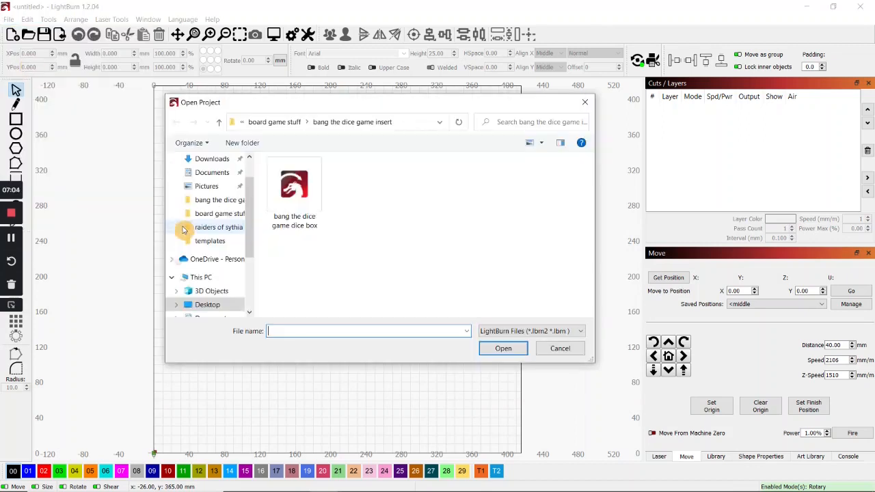
scroll(219, 205, "up", 1)
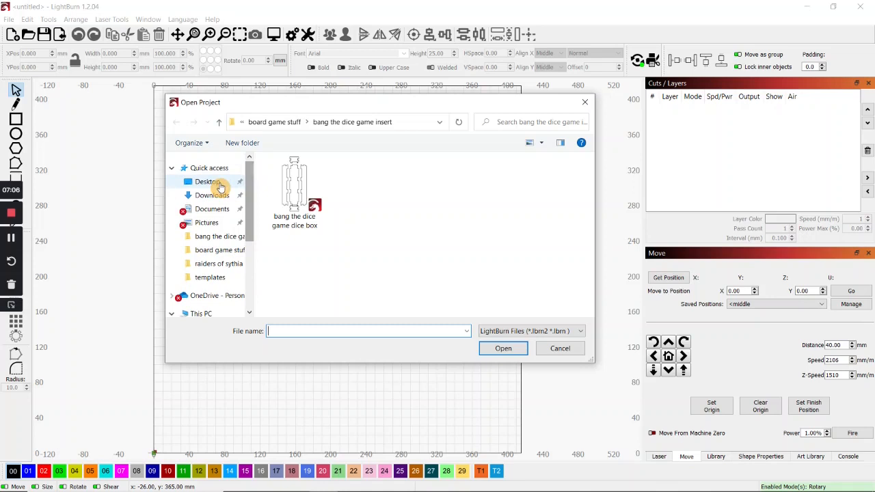
left_click(217, 183)
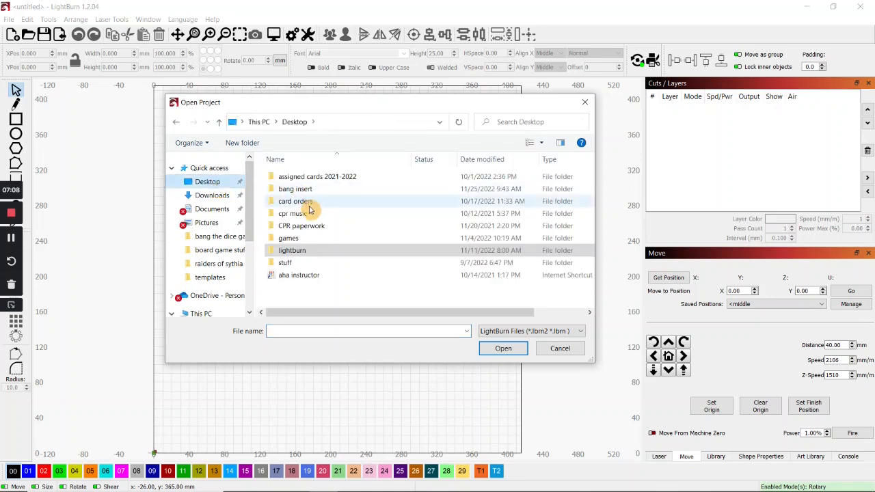
double_click(299, 251)
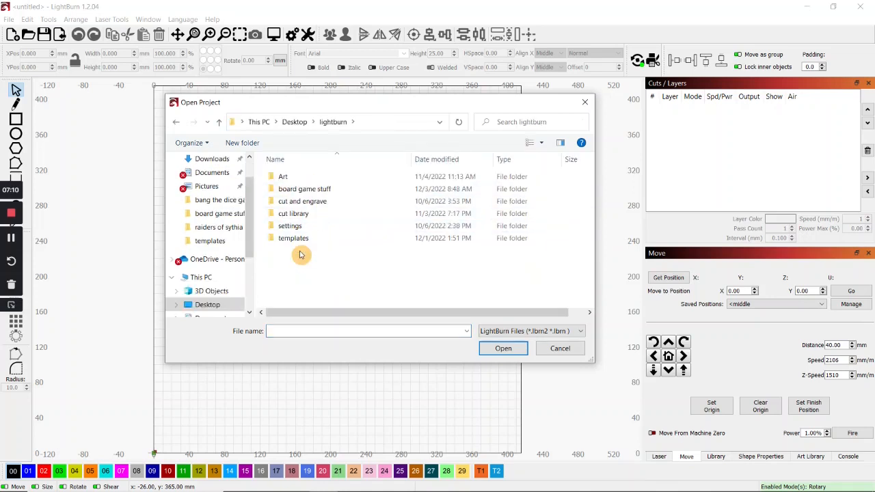
double_click(308, 189)
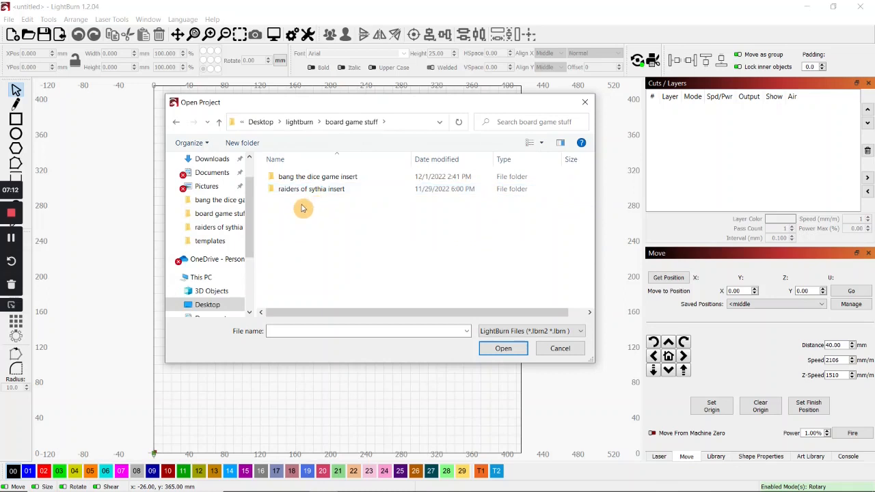
left_click(565, 332)
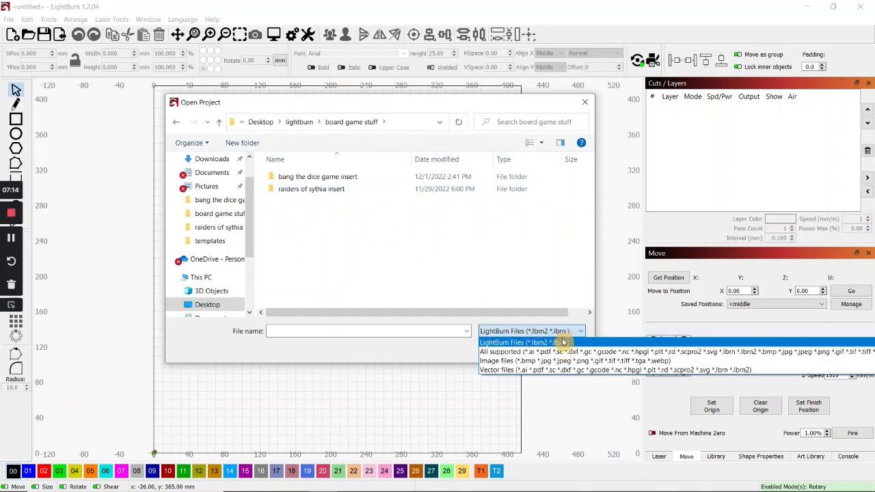
left_click(565, 351)
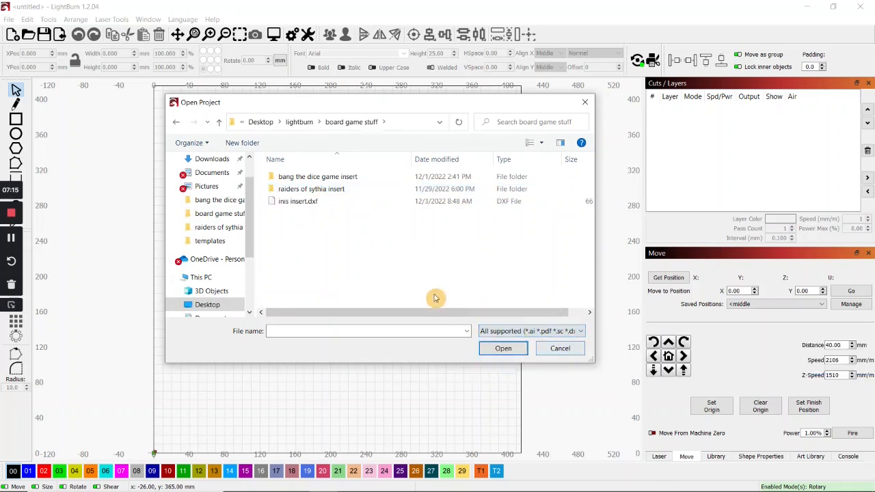
double_click(307, 202)
Examine the imported box panels and their placement relative to the laser work area.
scroll(332, 279, "down", 3)
scroll(315, 281, "up", 3)
scroll(339, 324, "up", 4)
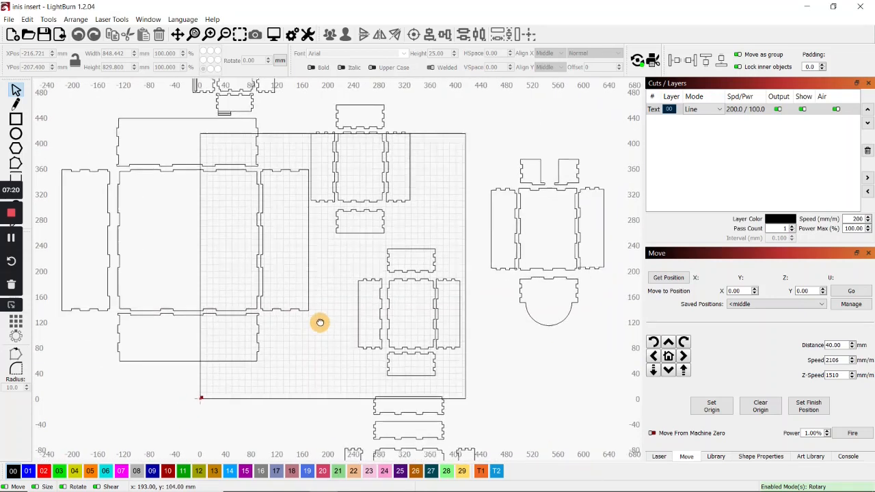
scroll(304, 253, "down", 3)
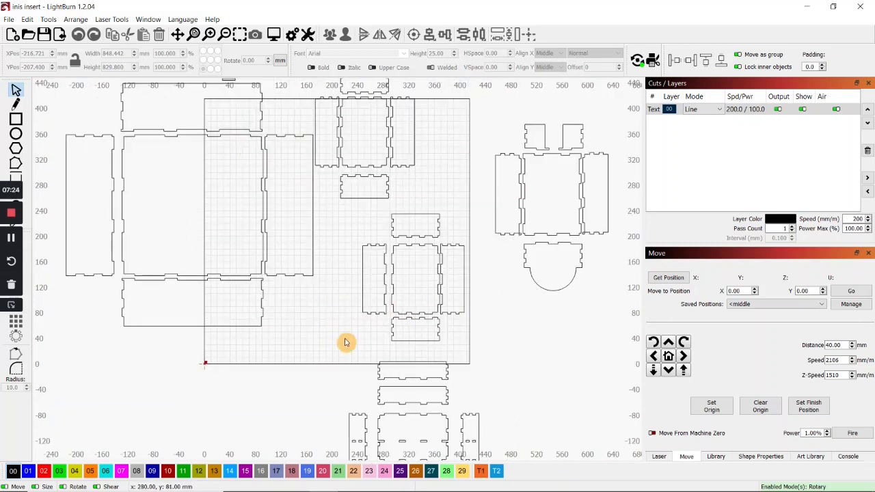
scroll(365, 267, "down", 2)
middle_click_drag(357, 318, 322, 310)
scroll(342, 328, "down", 2)
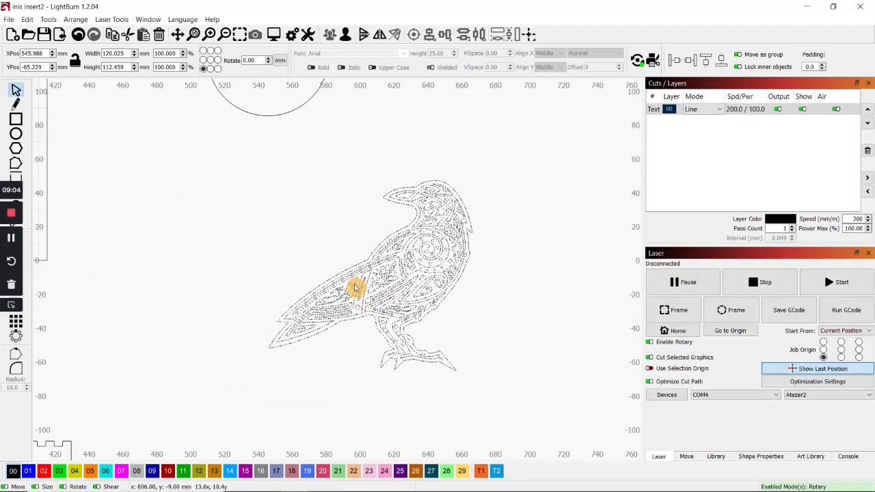
Ungroup the Celtic raven artwork and delete its outer outline.
left_click_drag(355, 289, 333, 304)
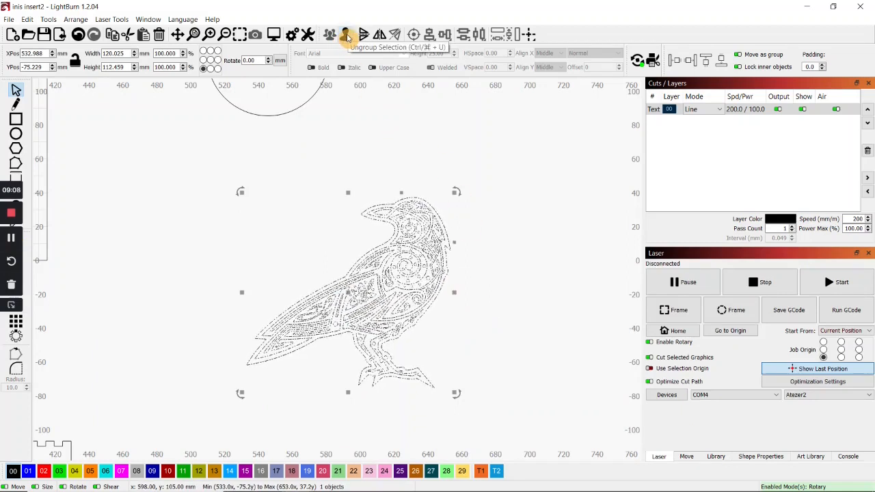
left_click(584, 333)
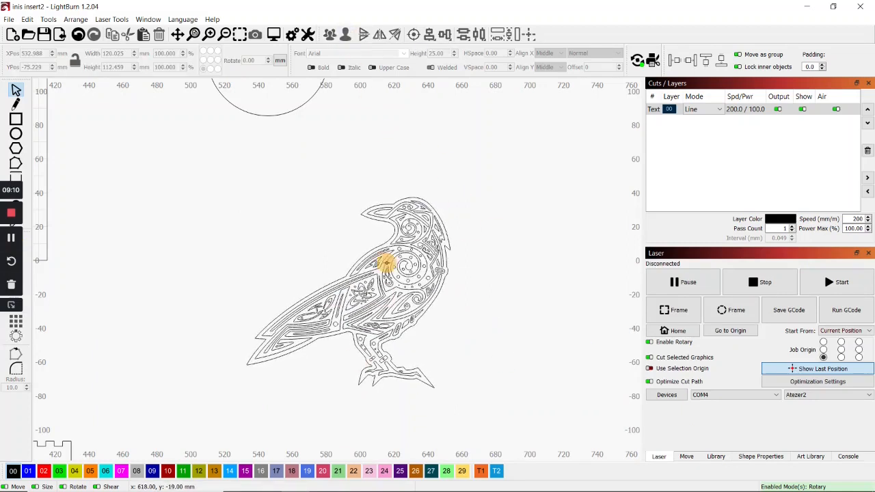
scroll(396, 373, "up", 1)
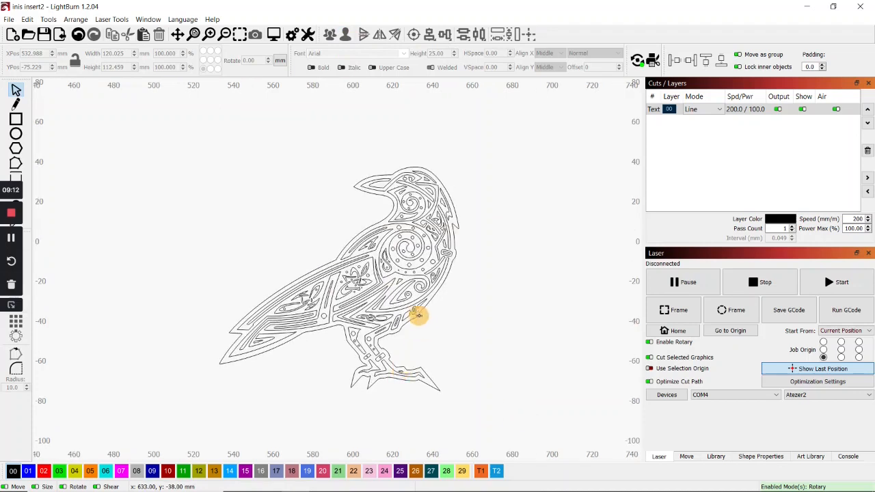
left_click(416, 316)
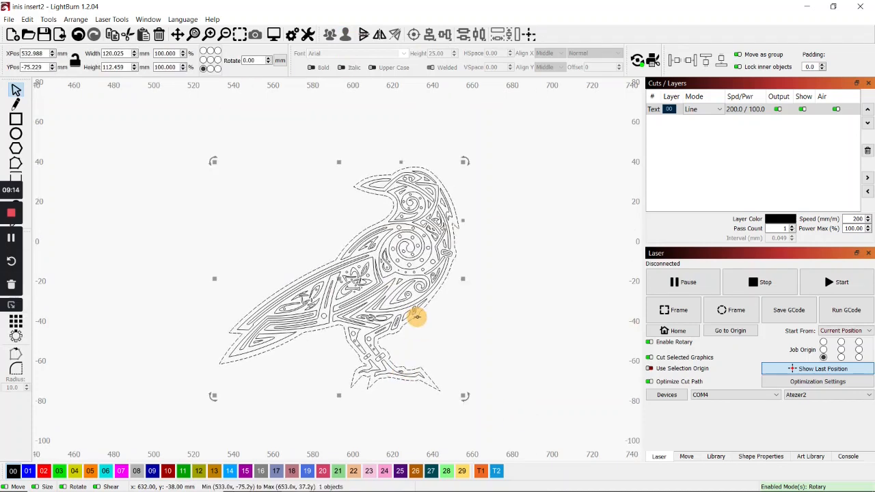
left_click(159, 35)
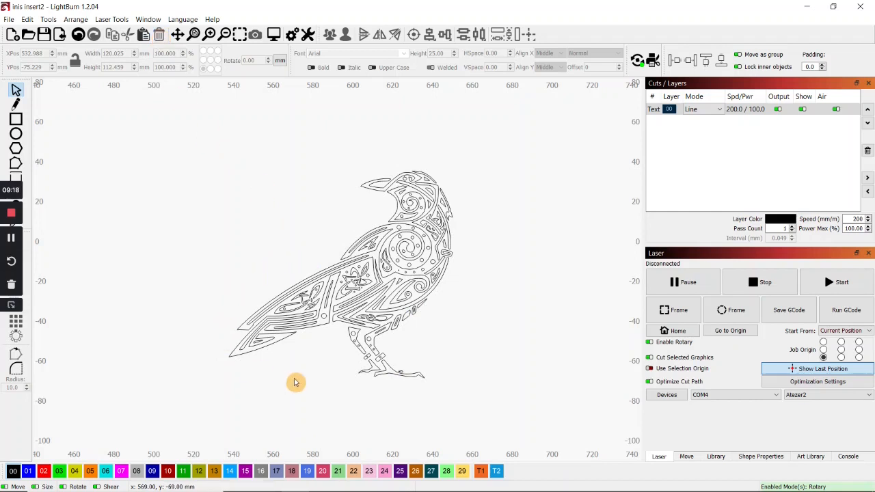
Try to delete the outline shapes of the raven's two legs.
scroll(356, 349, "up", 2)
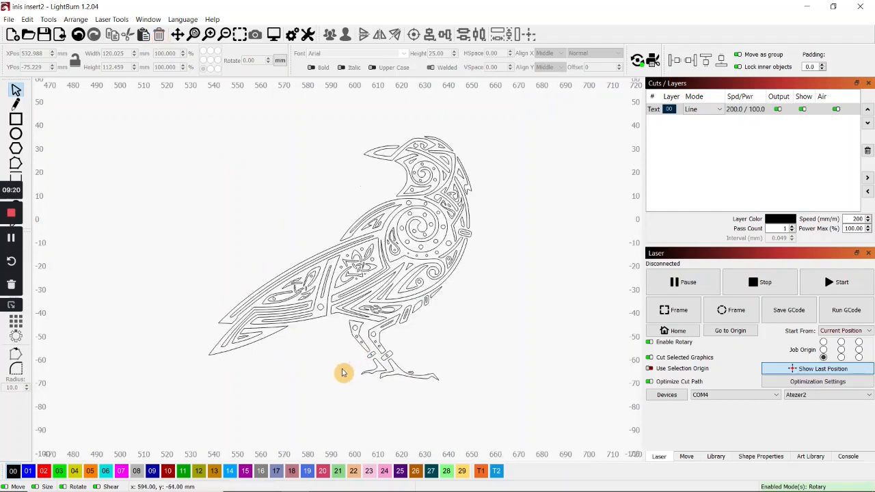
scroll(340, 376, "up", 1)
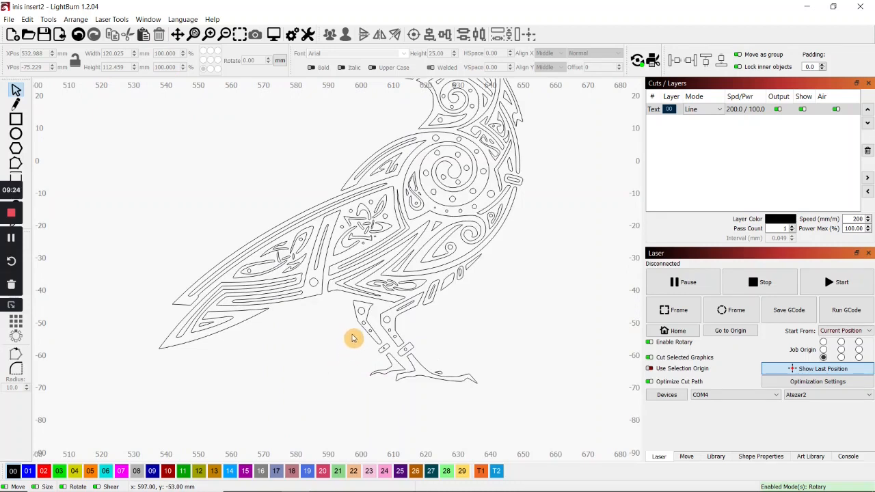
scroll(289, 375, "down", 2)
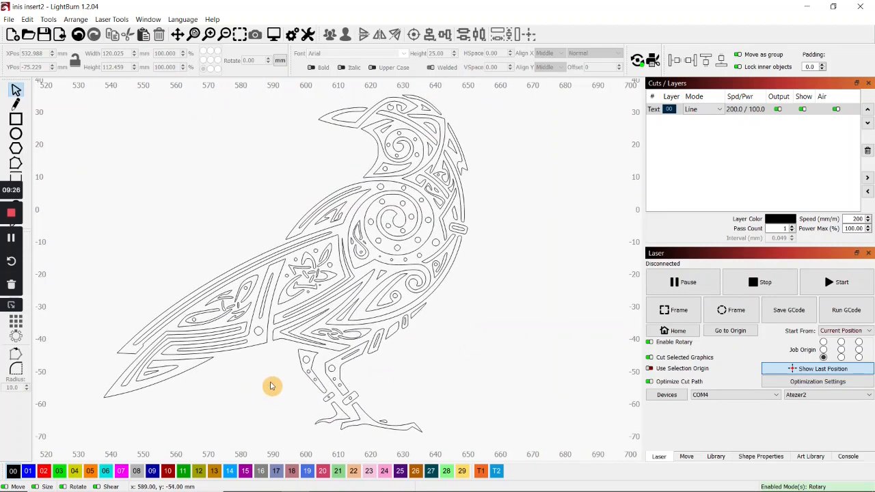
middle_click_drag(197, 266, 207, 252)
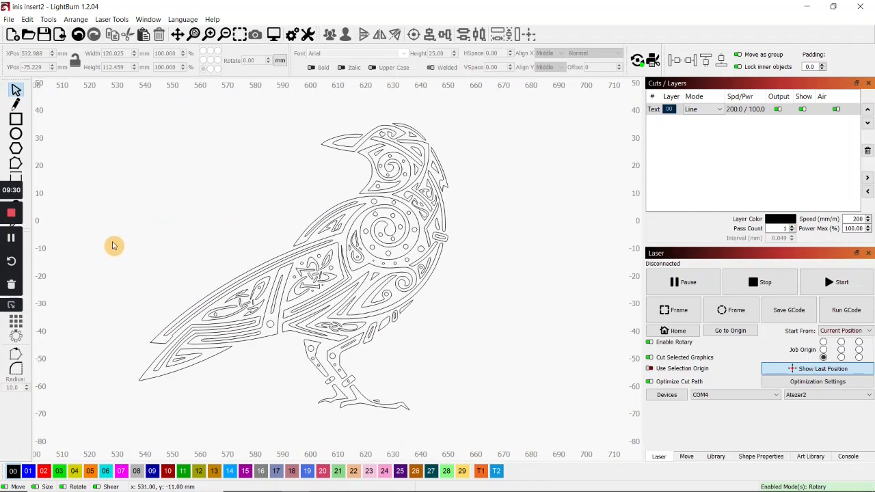
left_click(11, 237)
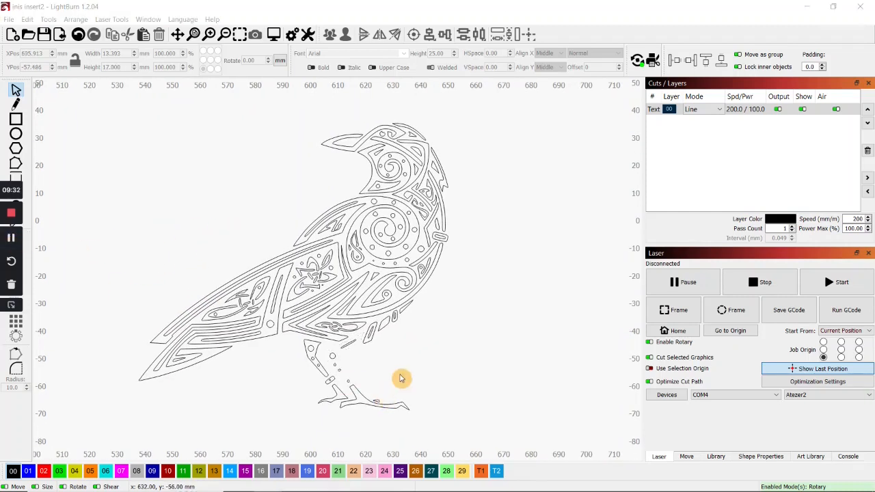
left_click(159, 36)
left_click(315, 355)
left_click(158, 35)
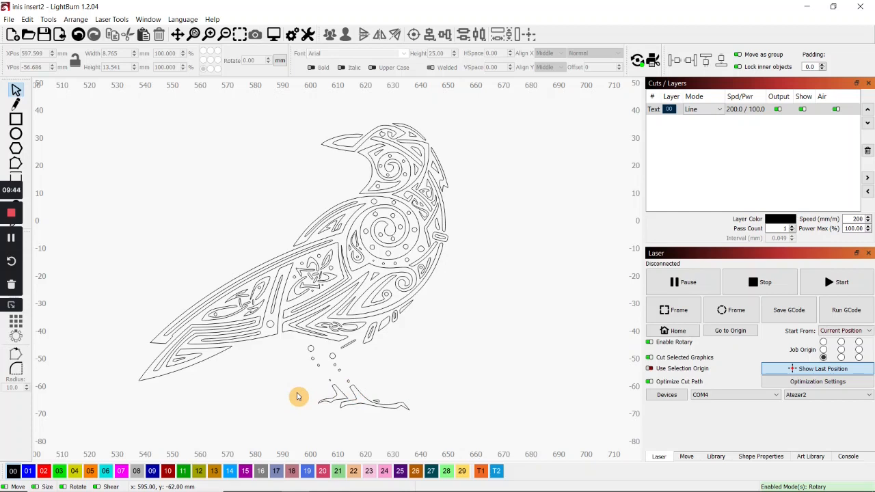
Undo the deletions of the raven's leg shapes.
key("ctrl+z")
key("ctrl+z")
key("ctrl+z")
key("ctrl+z")
key("ctrl+z")
key("ctrl+z")
key("ctrl+z")
key("ctrl+z")
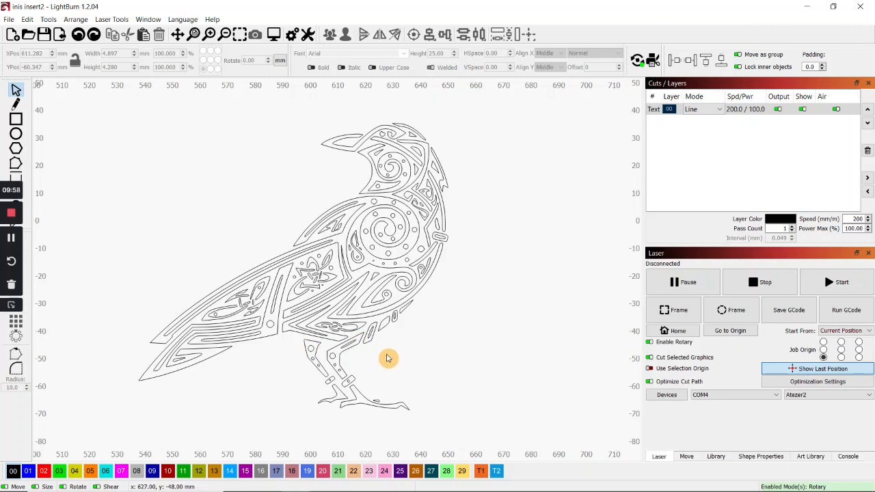
Offset all of the raven's shapes inward by 0.20 mm using the Corner corner style.
left_click(11, 237)
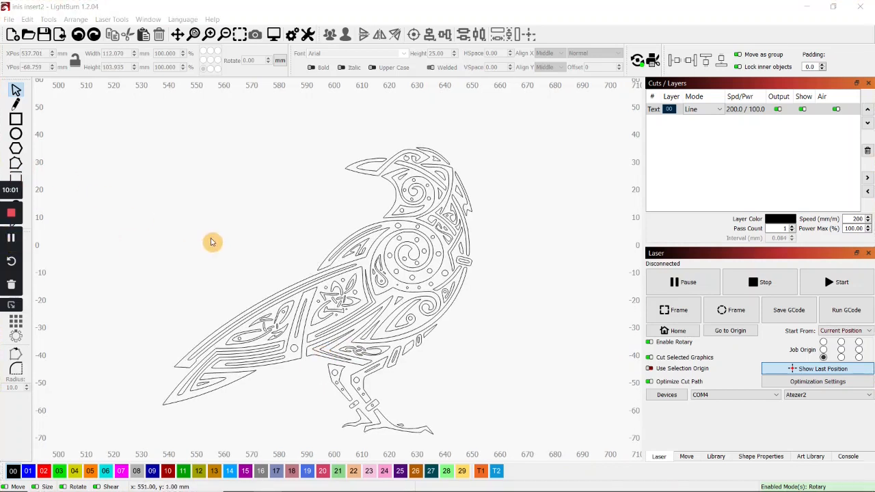
left_click(276, 249)
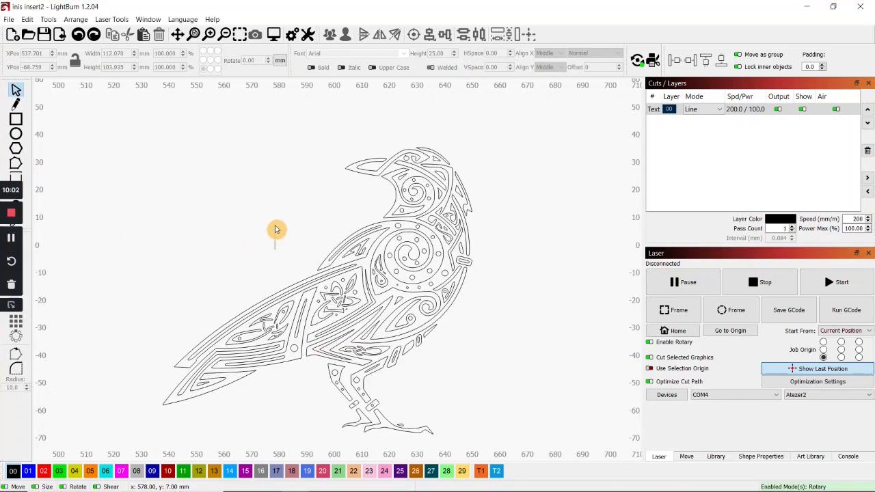
left_click_drag(118, 105, 534, 443)
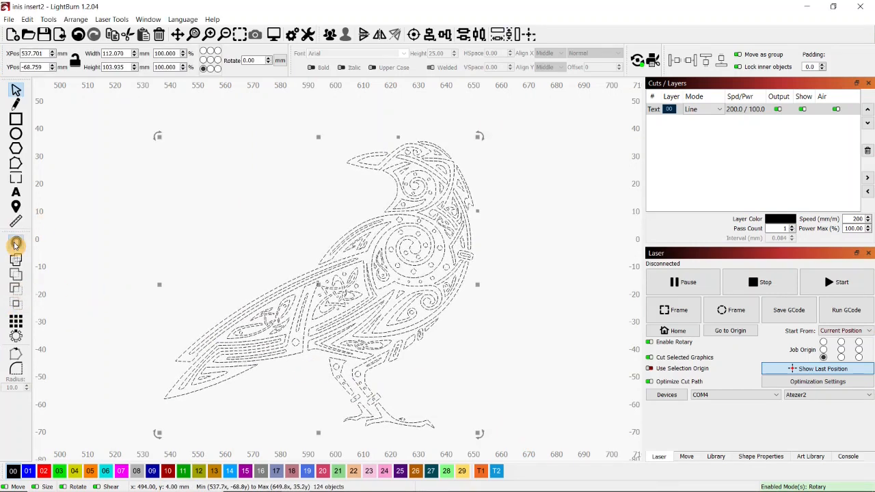
left_click(16, 241)
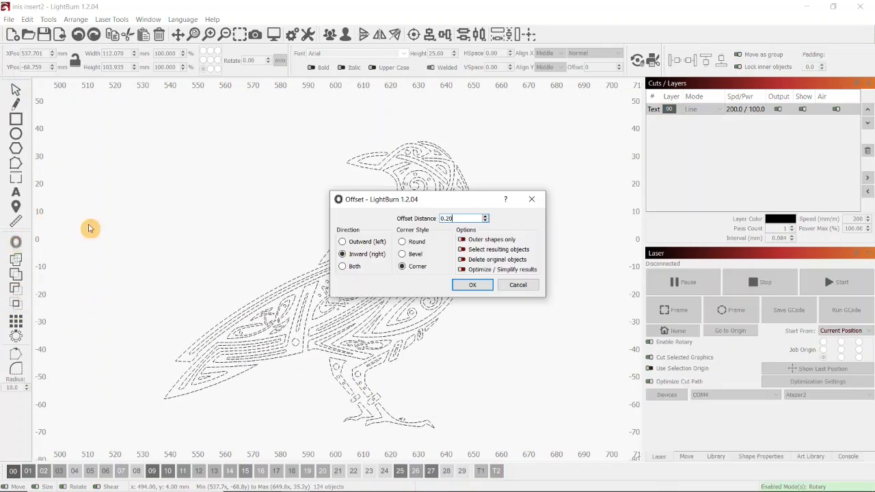
left_click(477, 286)
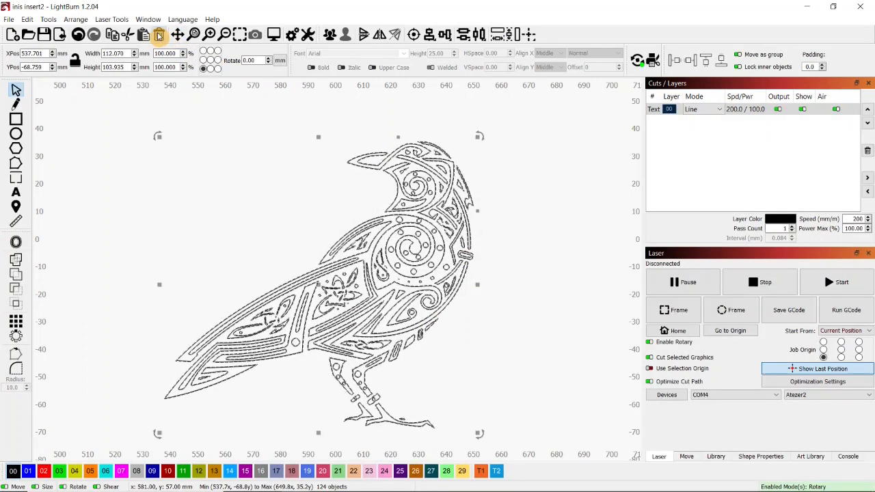
Switch to Chrome and view the Celtic raven vector artwork listing on Etsy.
mouse_move(301, 485)
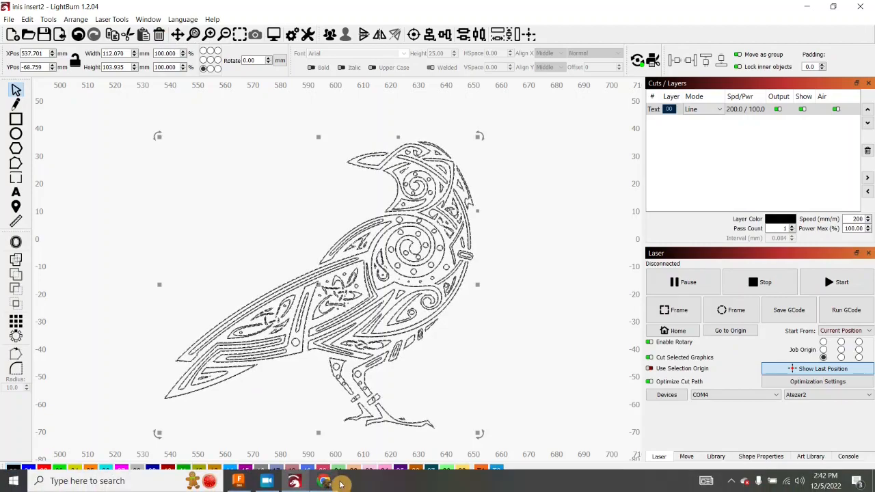
left_click(323, 482)
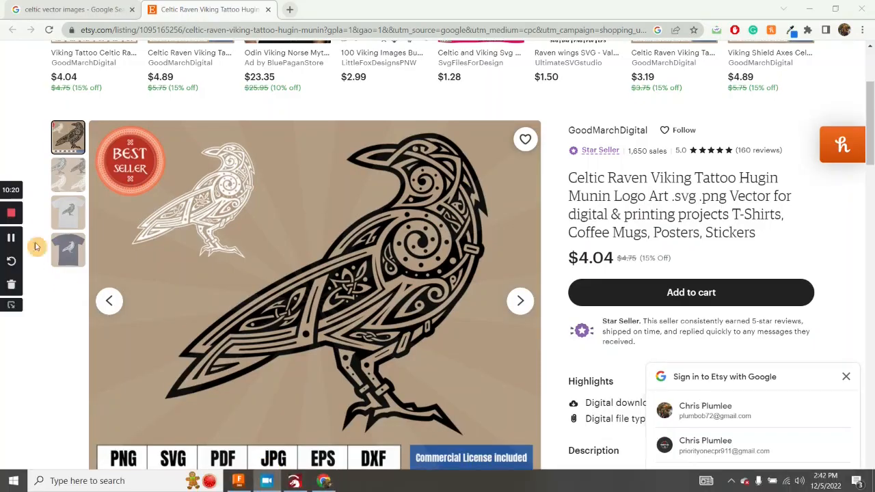
left_click(8, 241)
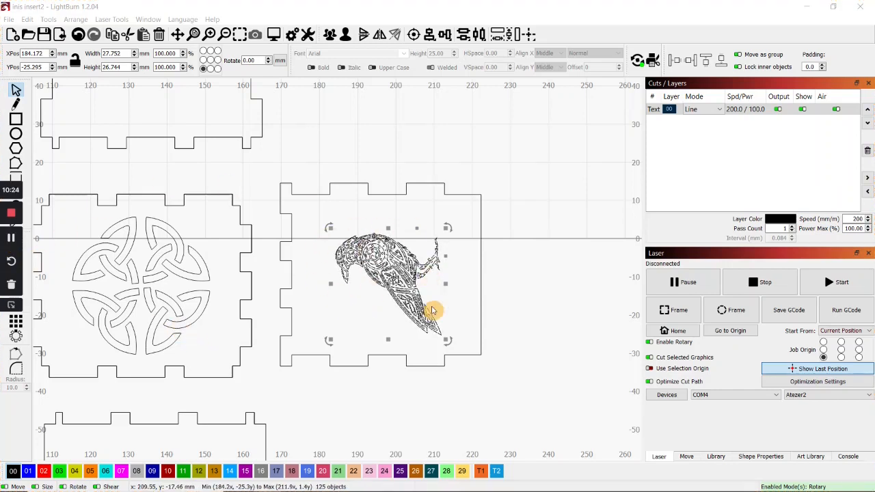
Try to center the ungrouped raven shapes on the panel to the right of the Celtic knot panel.
scroll(371, 323, "up", 2)
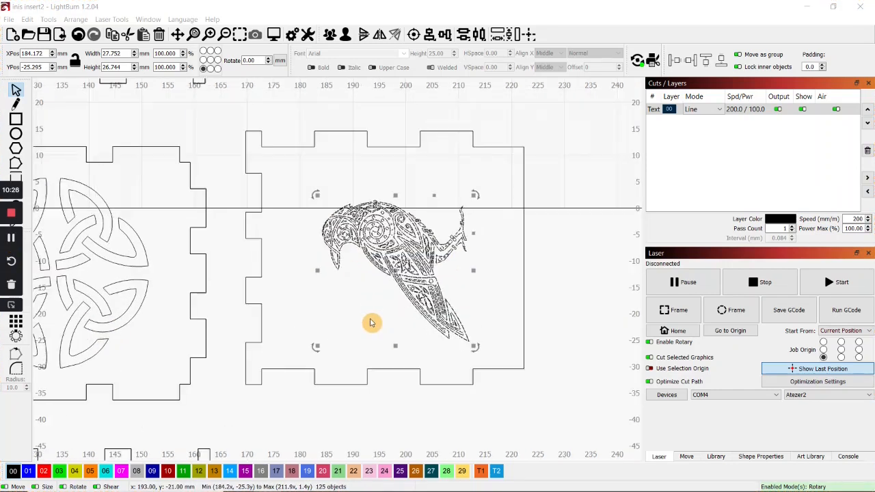
scroll(370, 307, "down", 1)
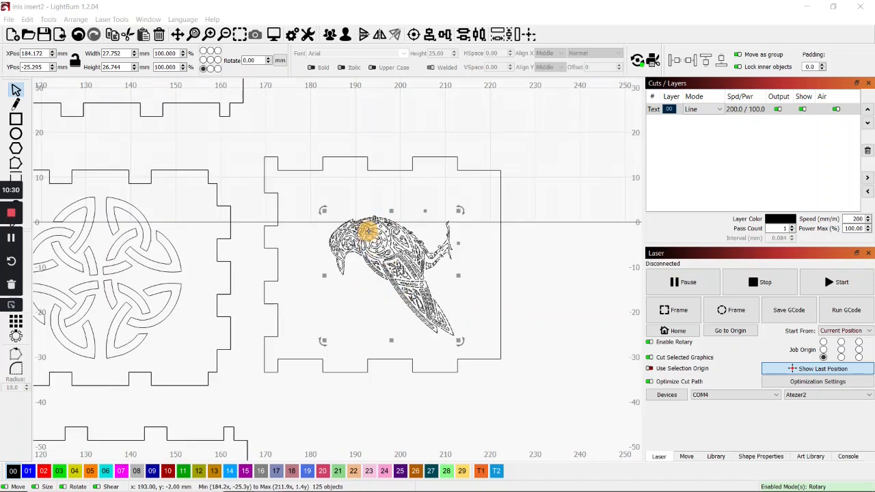
left_click(385, 171, "shift")
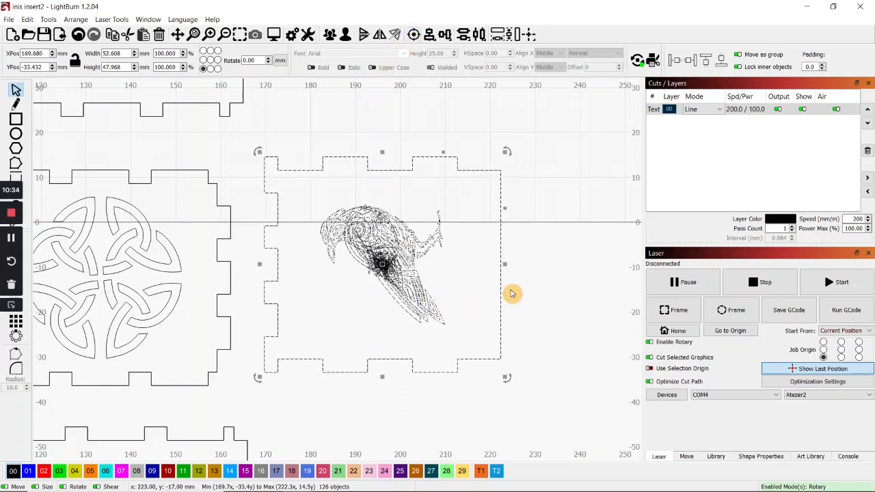
left_click(458, 317)
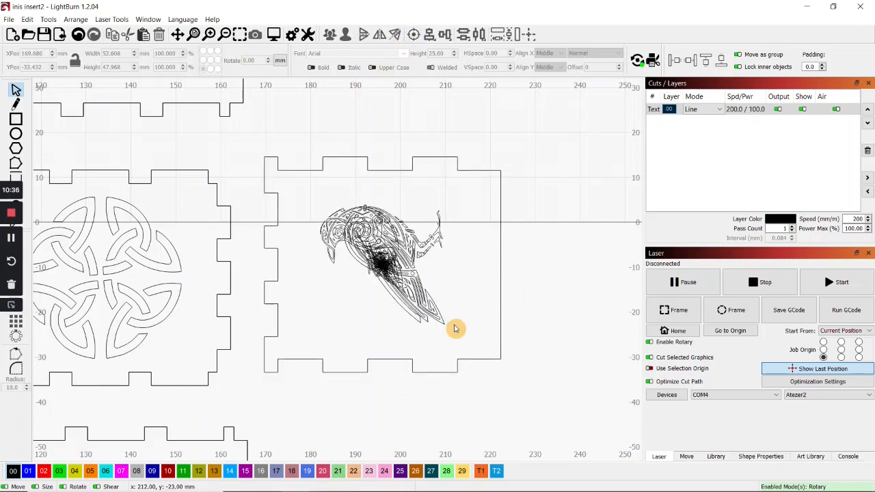
left_click(454, 328)
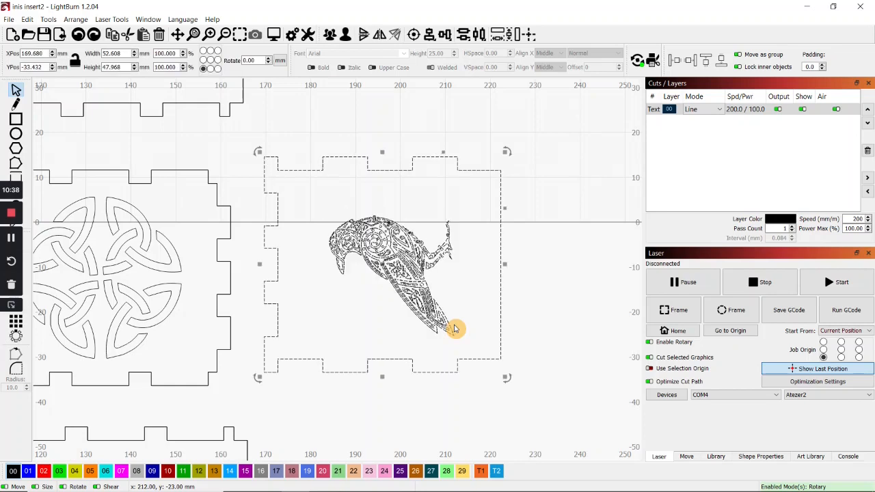
Move the raven and its surrounding panel down together by about 2.5 mm.
left_click_drag(382, 265, 385, 280)
left_click(440, 289)
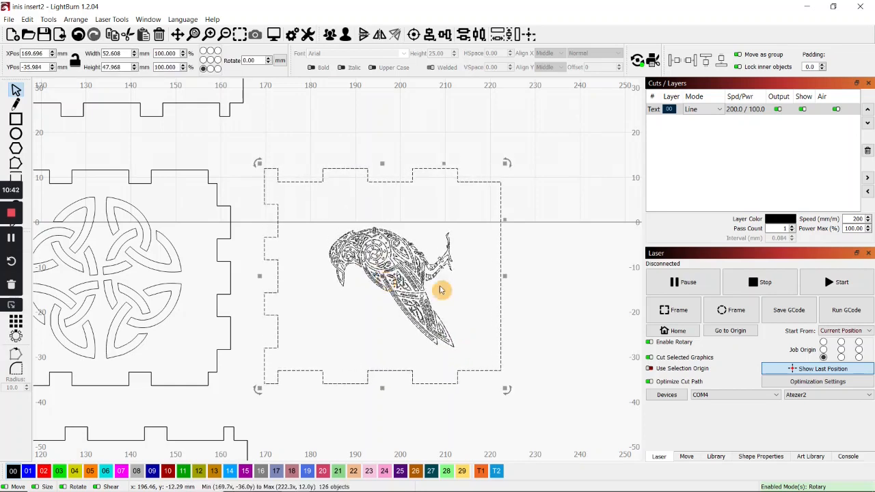
left_click(557, 293)
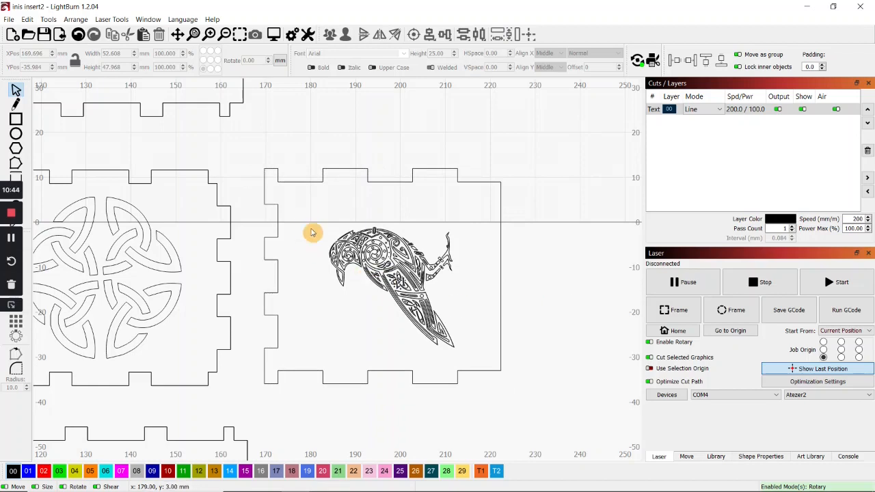
Retry centering the ungrouped raven on its panel at the lowered position.
left_click_drag(482, 363, 481, 364)
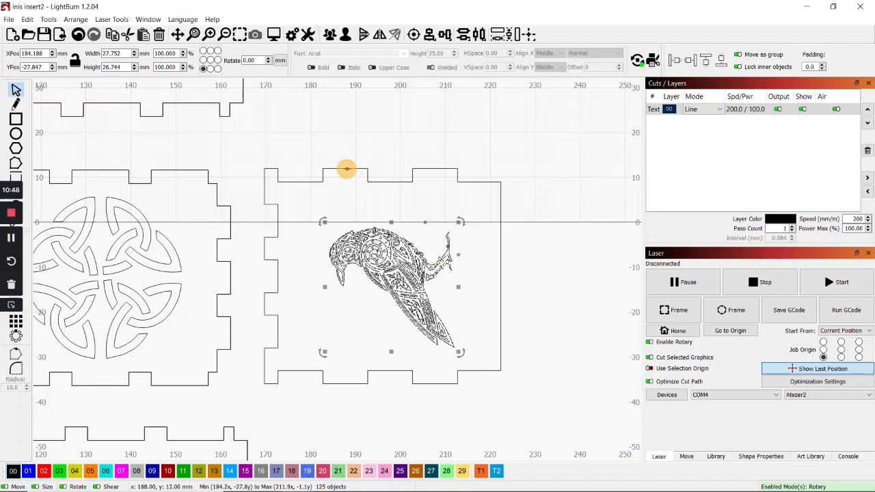
left_click(346, 169, "shift")
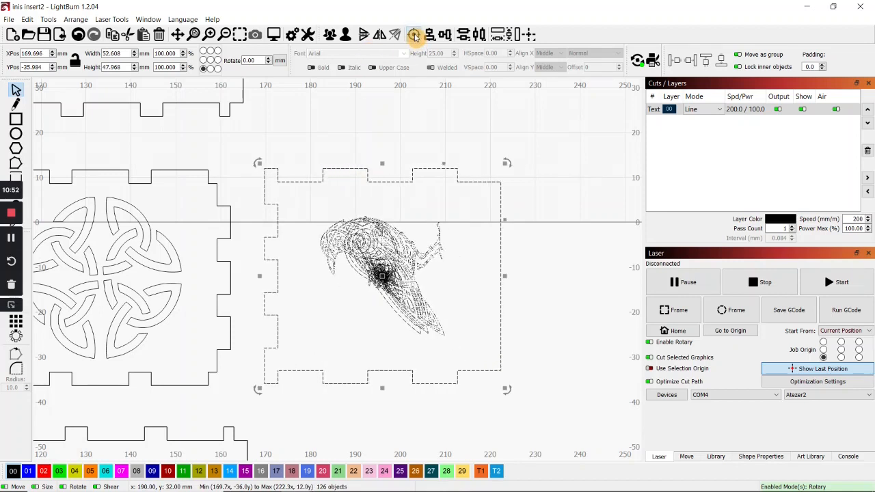
left_click(550, 257)
Copy the raven artwork and place the duplicate inside the empty panel to the left of the Celtic knot panel.
scroll(576, 353, "down", 3)
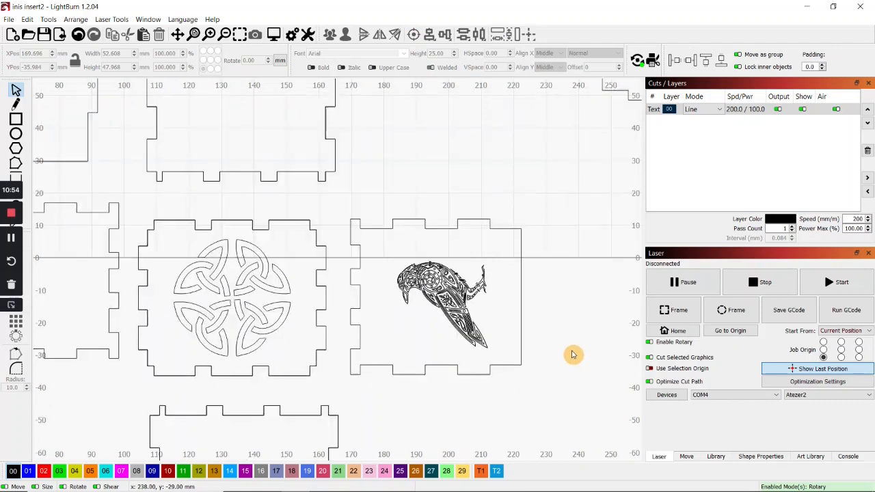
middle_click_drag(499, 397, 527, 367)
left_click_drag(462, 242, 560, 327)
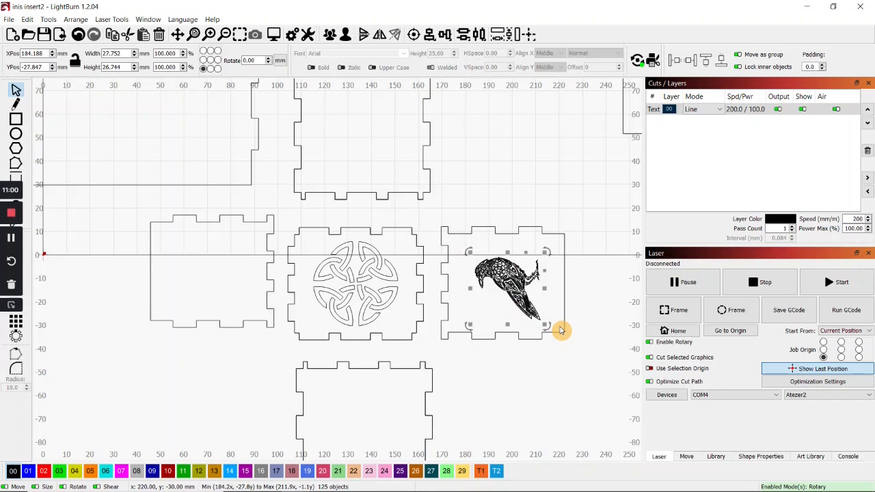
left_click_drag(507, 287, 212, 281)
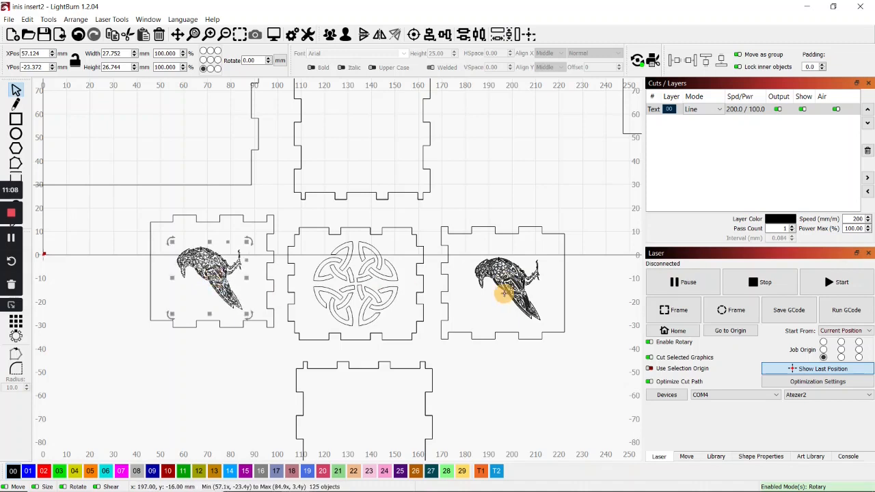
Try to mirror the raven in the right-hand panel horizontally, and undo the flip.
left_click(531, 290)
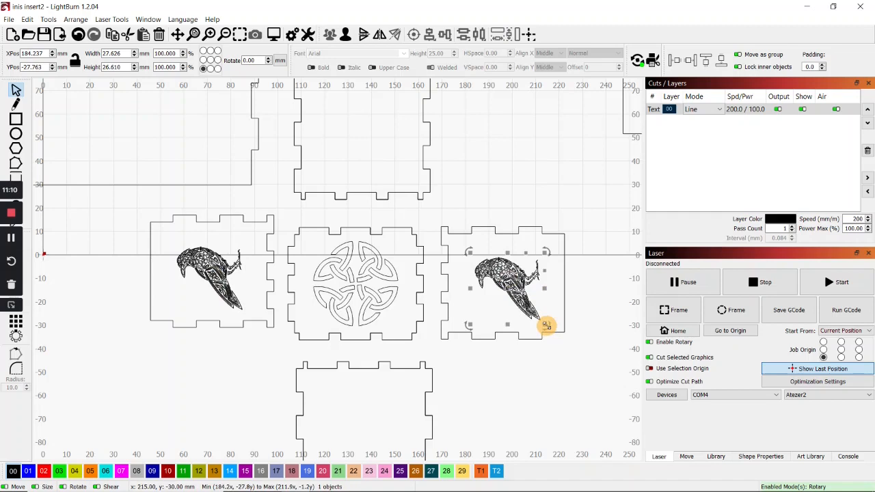
left_click_drag(464, 326, 464, 327)
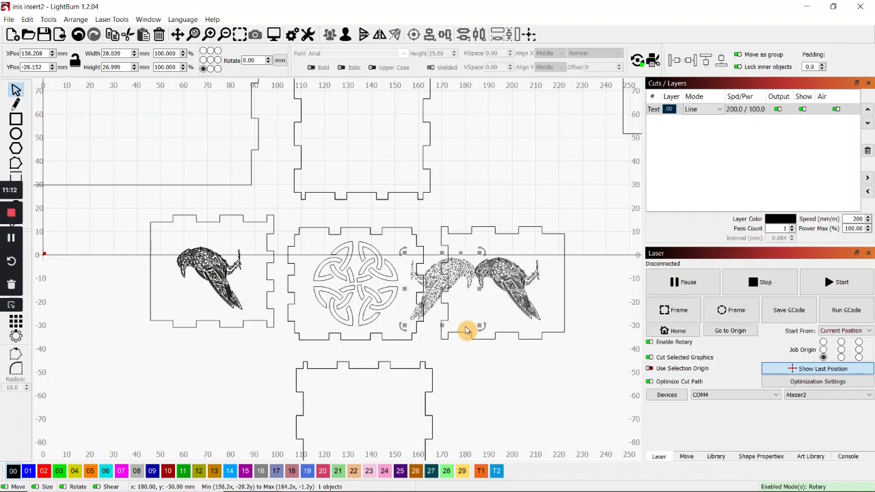
key("ctrl+z")
Rotate one raven copy upright and move it below the right-hand panel, and rotate the raven remaining in the panel so its tail points up.
left_click_drag(548, 331, 503, 335)
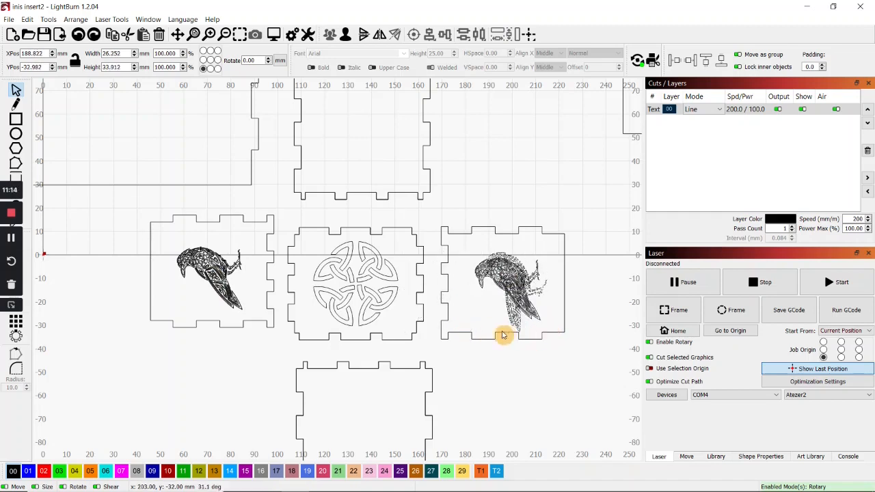
left_click(506, 309)
left_click_drag(506, 293, 567, 411)
left_click_drag(461, 248, 423, 261)
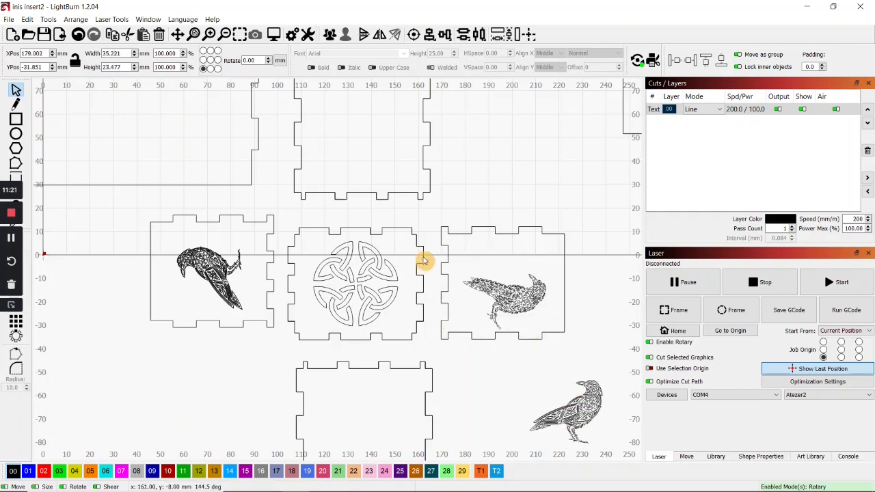
left_click(475, 248)
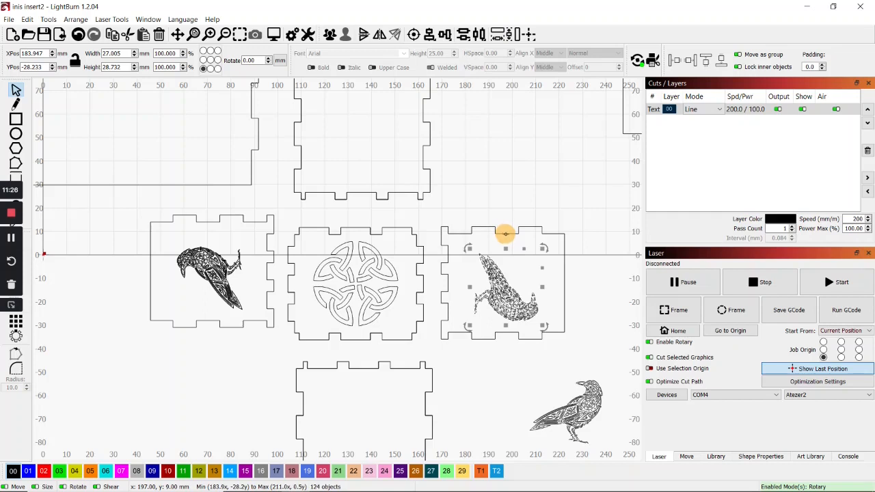
Group the rotated raven's shapes and center the group on the right-hand panel.
left_click(505, 233, "shift")
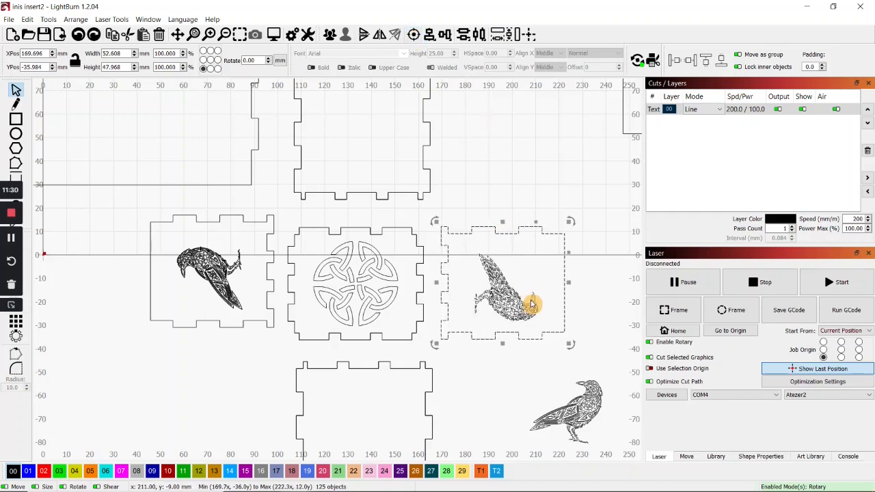
left_click(516, 387)
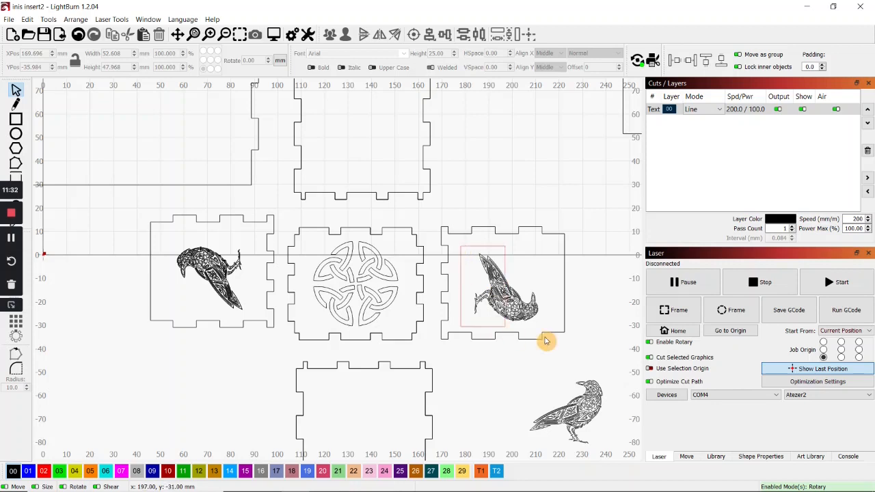
left_click_drag(559, 328, 559, 328)
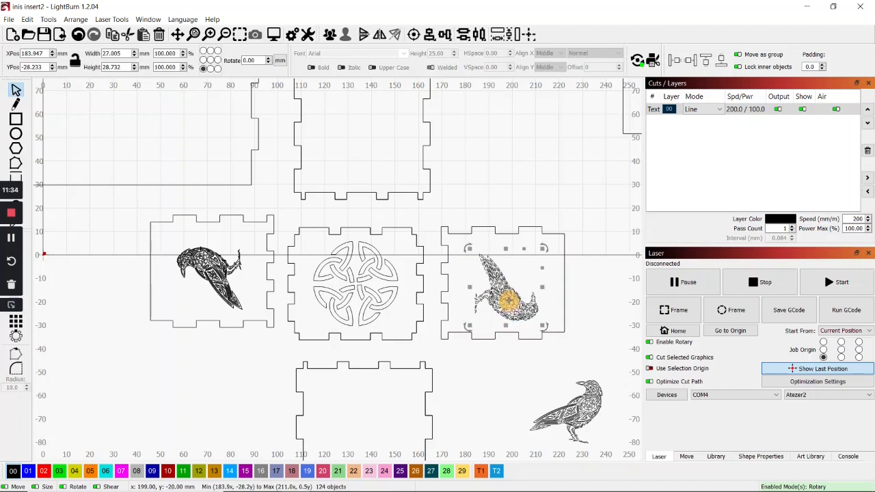
left_click_drag(505, 287, 508, 288)
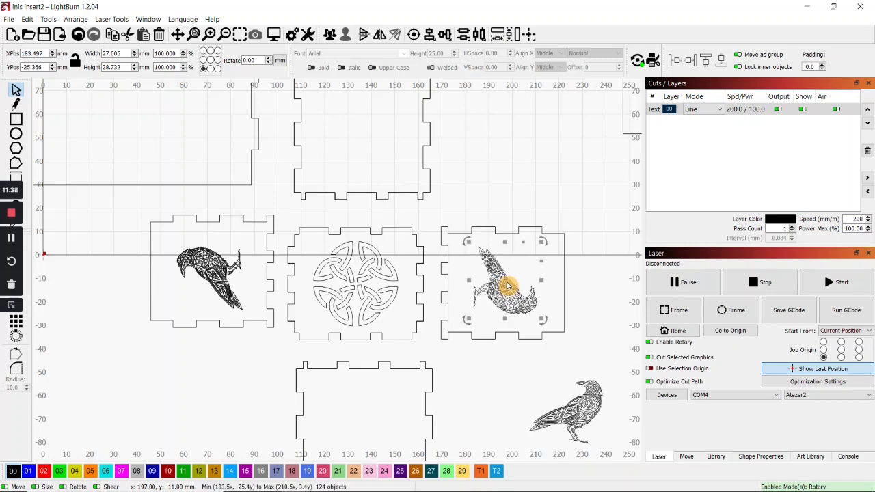
left_click(330, 35)
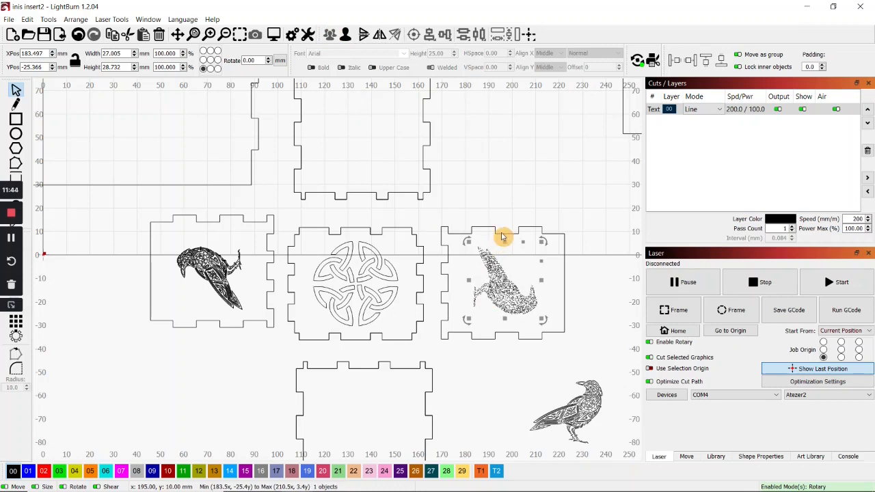
left_click(502, 237, "shift")
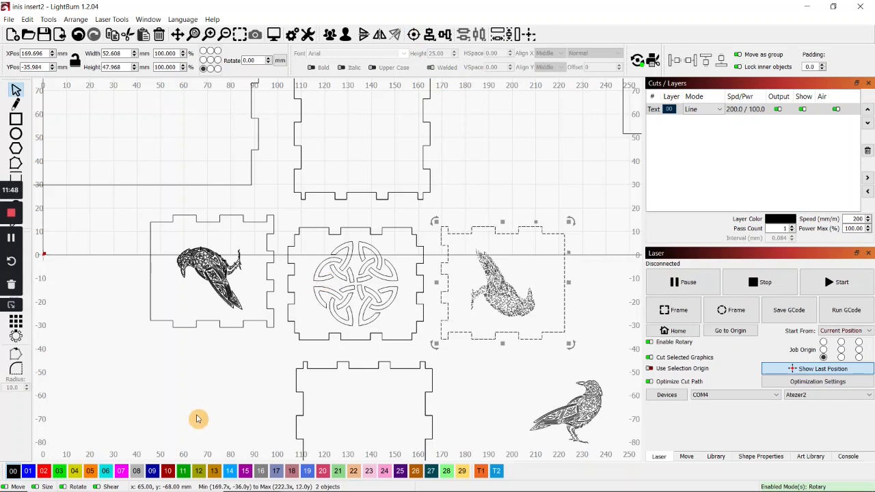
left_click(155, 251)
Group the left-hand raven's shapes and center the group on its panel.
left_click_drag(164, 236, 263, 319)
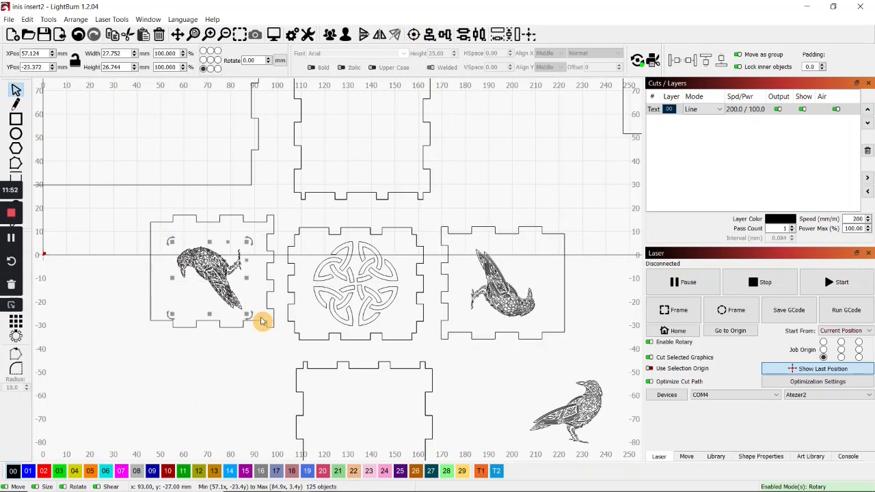
left_click(330, 38)
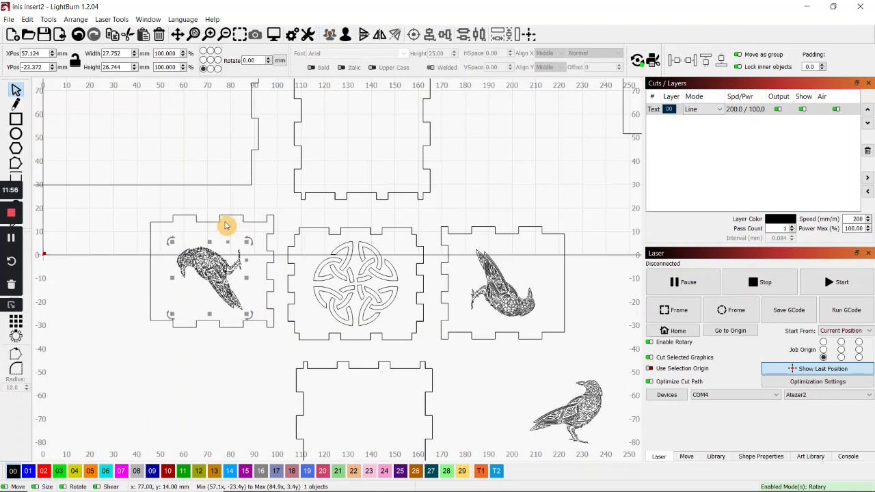
left_click(229, 215, "shift")
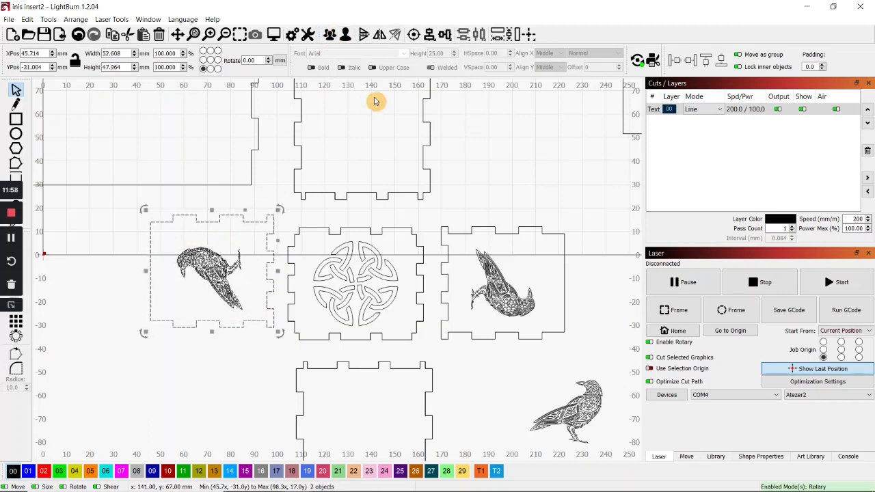
left_click(414, 36)
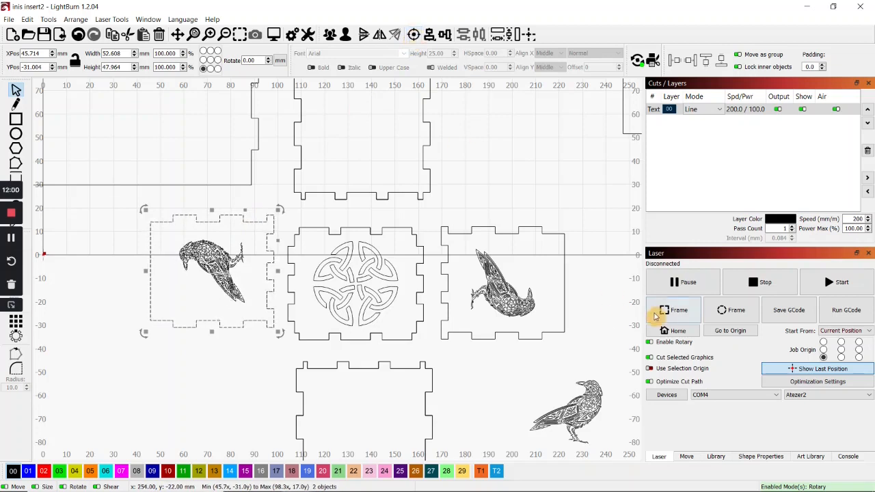
Delete the spare upright raven below the right-hand raven panel.
left_click(567, 367)
scroll(515, 379, "down", 3)
left_click_drag(477, 347, 584, 437)
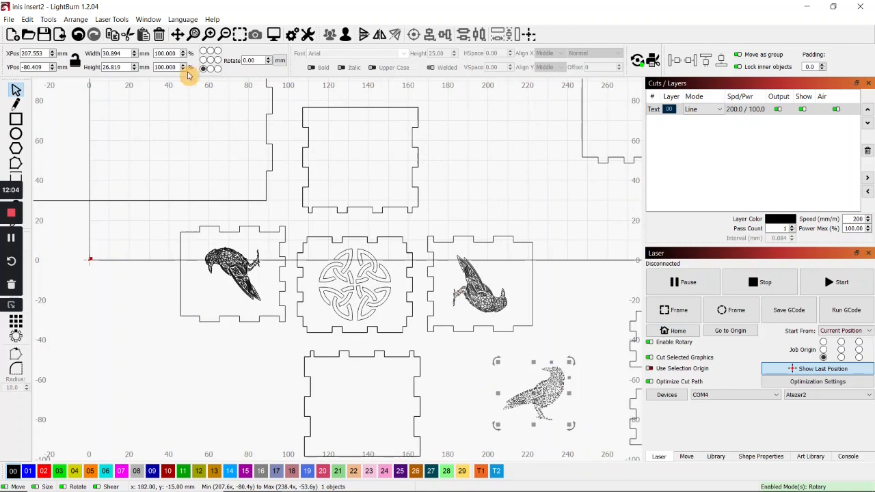
left_click(160, 35)
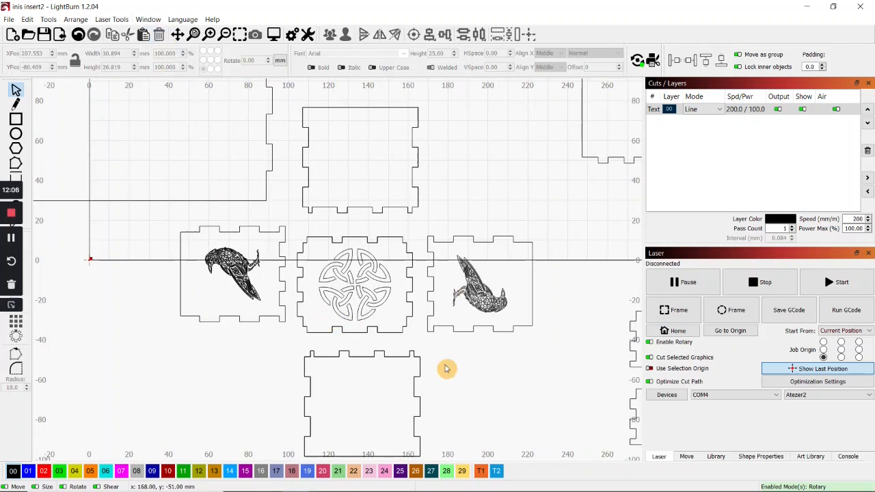
left_click(11, 238)
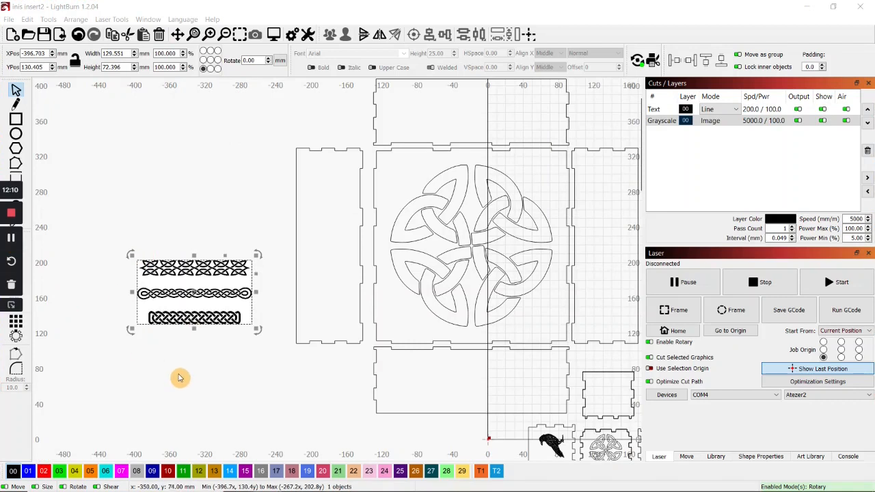
Trace the image of three Celtic borders at cutoff 0 and threshold 128, deleting the image after the trace.
scroll(178, 377, "up", 1)
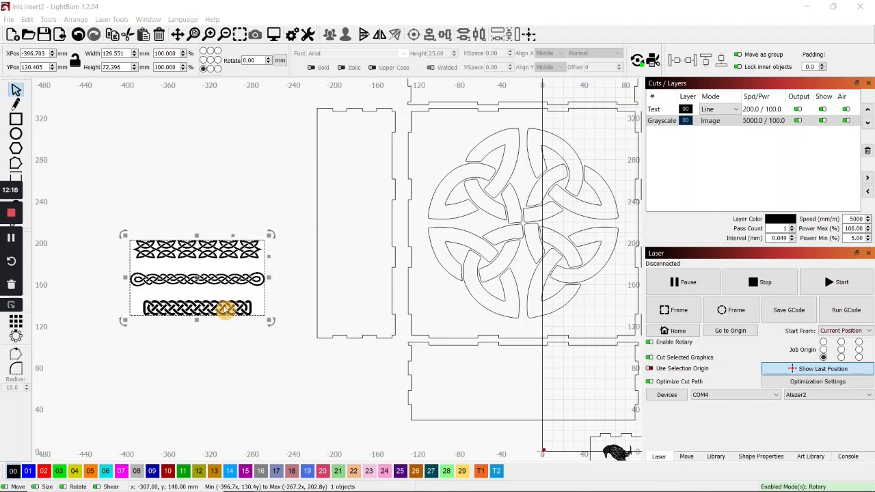
right_click(183, 270)
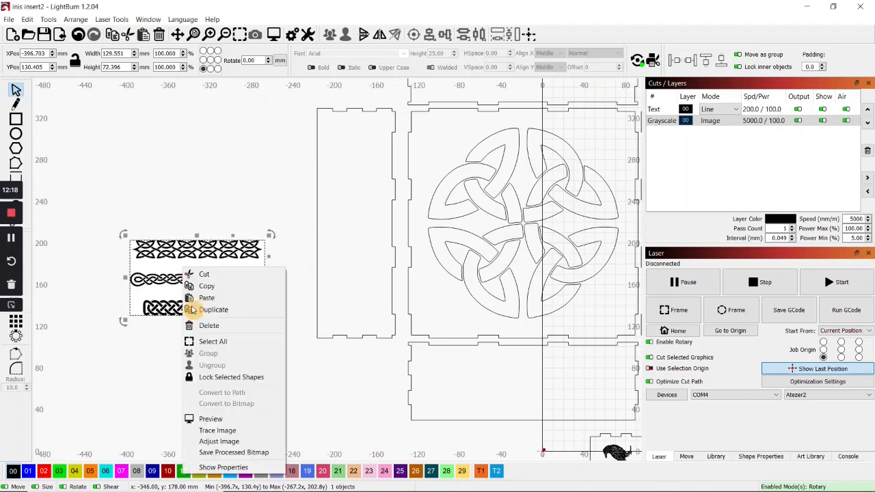
left_click(223, 435)
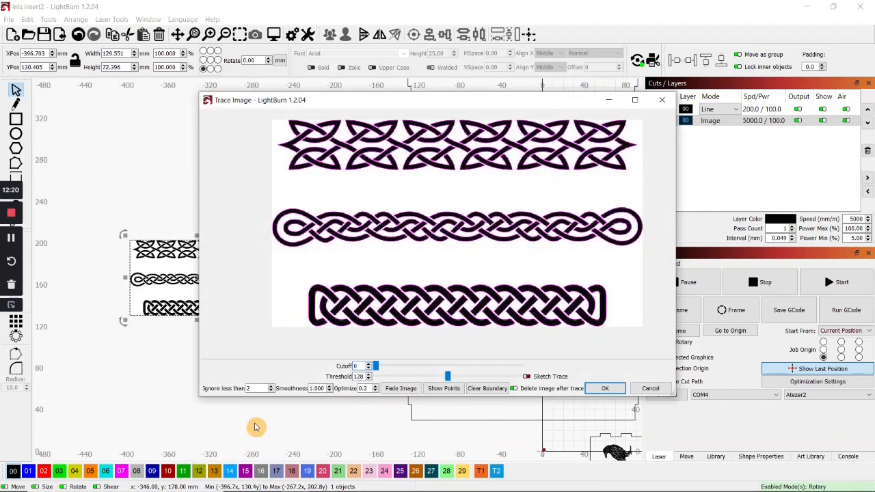
left_click(597, 388)
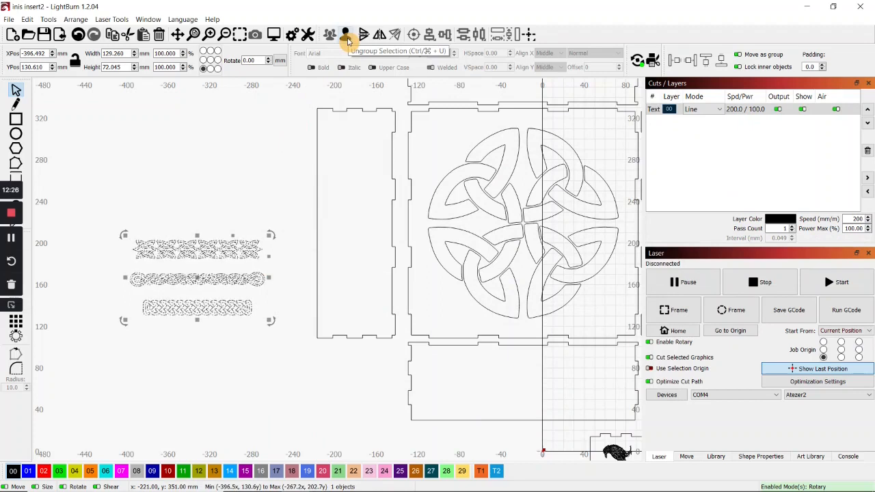
Ungroup the traced borders and group the shapes of the lowest braid as a separate object.
left_click(346, 36)
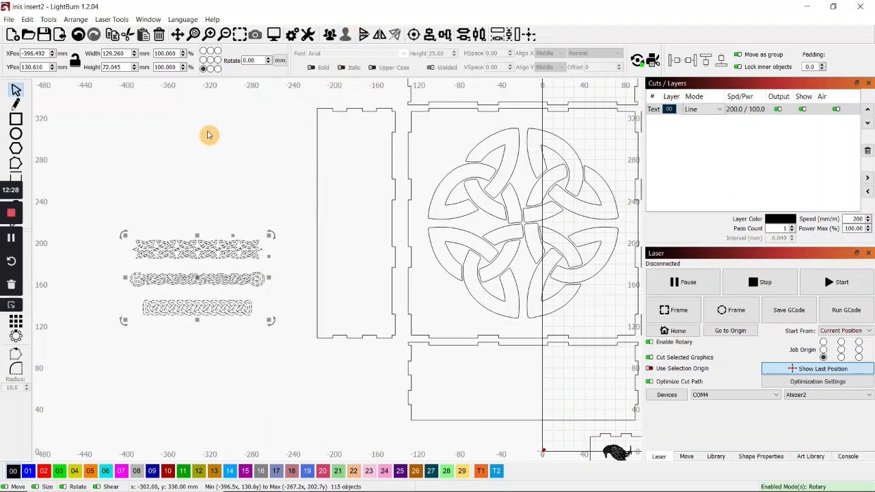
left_click(198, 153)
scroll(166, 357, "up", 2)
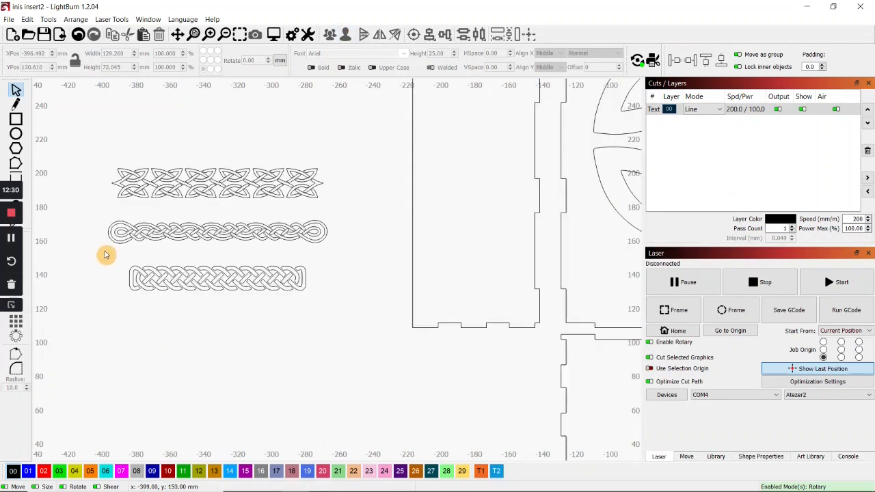
left_click_drag(266, 310, 336, 308)
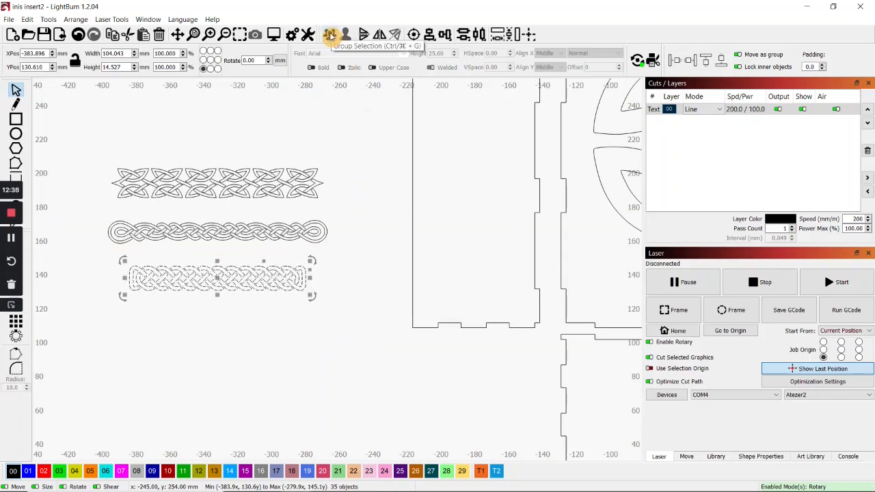
left_click(329, 34)
Move the grouped braid onto the tall narrow panel, rotate it upright and enlarge it to about 34 × 215 mm.
left_click_drag(216, 278, 458, 180)
scroll(468, 235, "down", 3)
scroll(454, 182, "down", 1)
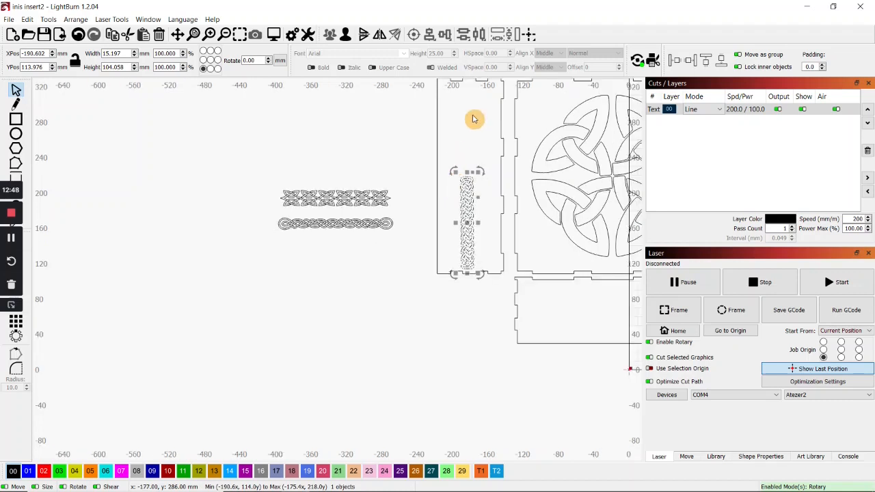
middle_click_drag(473, 119, 455, 163)
left_click_drag(450, 215, 436, 116)
left_click_drag(466, 216, 475, 216)
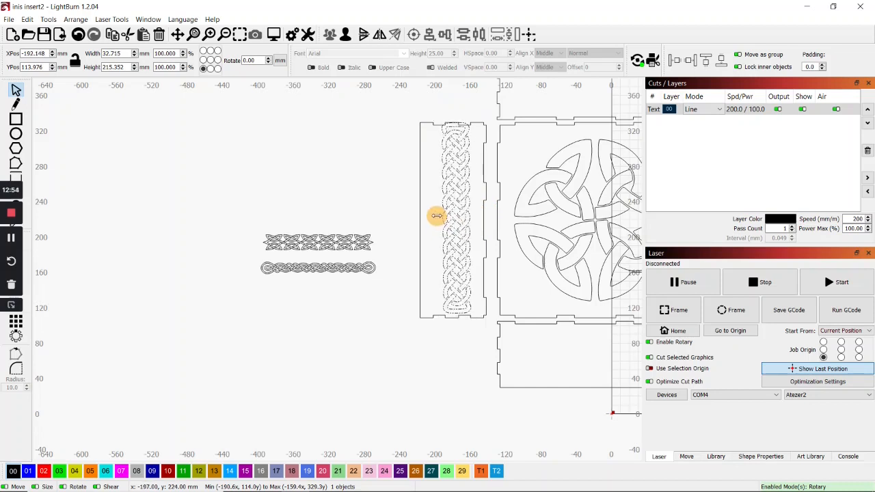
Reposition the braid in the middle of the narrow panel and shrink it to about 32 × 209 mm.
left_click_drag(454, 217, 453, 220)
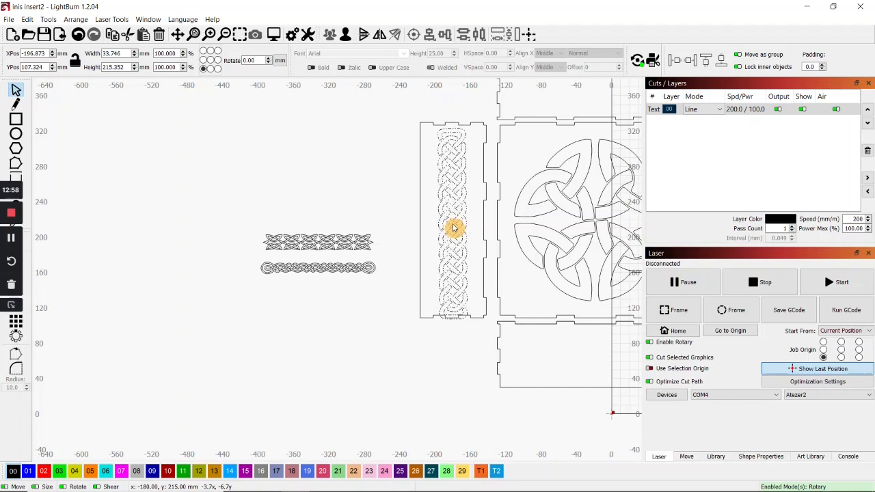
left_click_drag(450, 219, 453, 221)
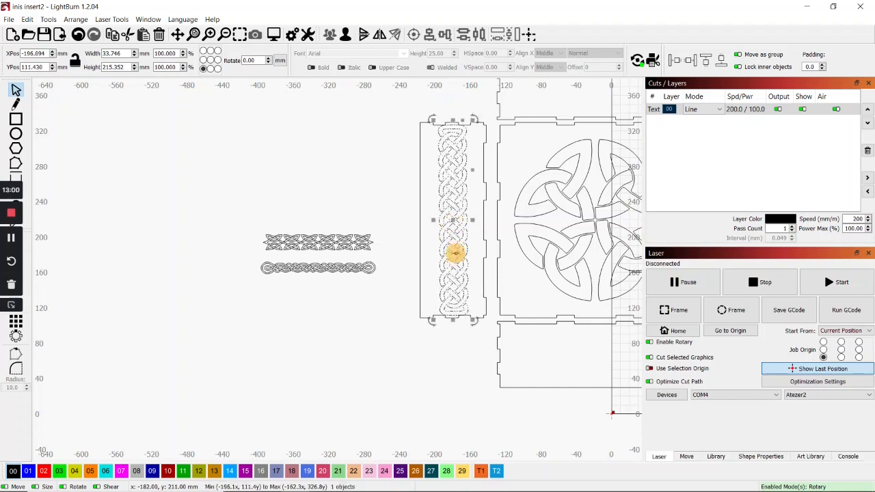
scroll(463, 340, "up", 3)
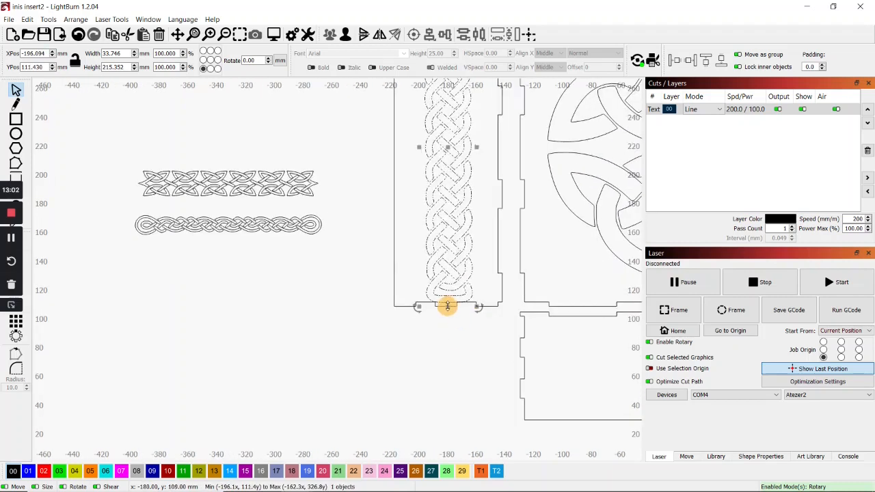
middle_click_drag(433, 285, 407, 417)
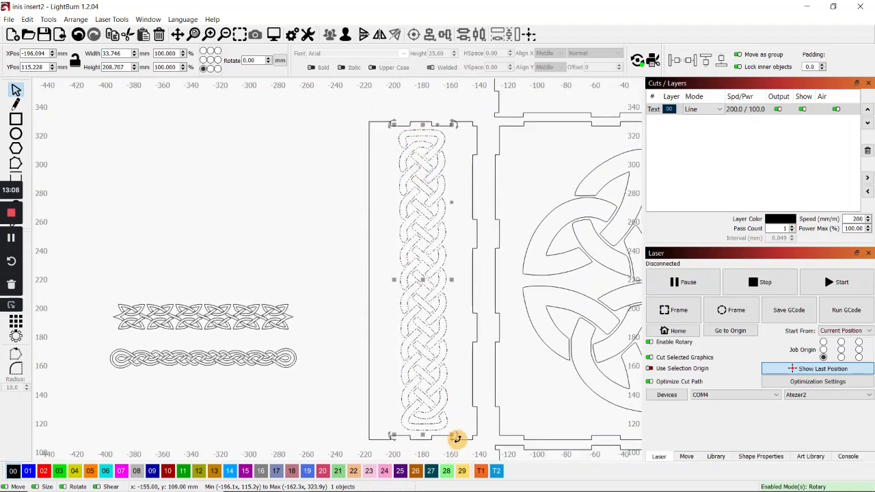
left_click_drag(457, 442, 456, 442)
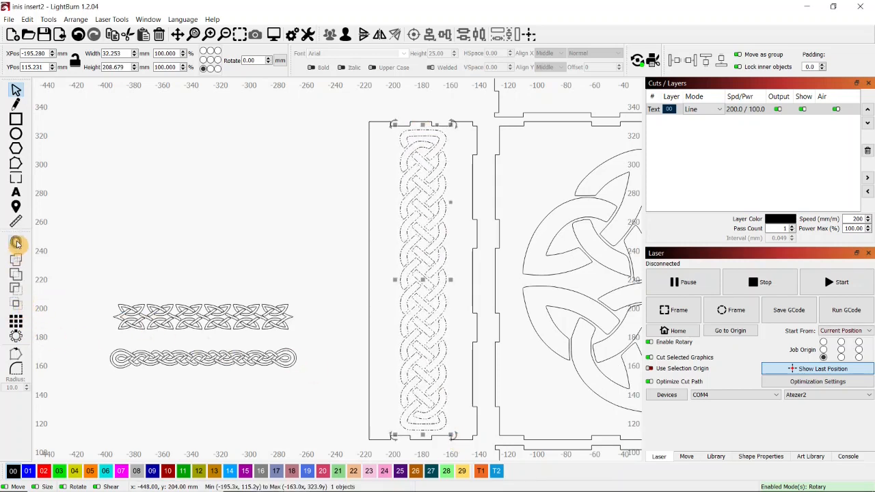
Offset the braid inward by 1.25 mm with the Corner style and delete the original outline.
left_click(16, 242)
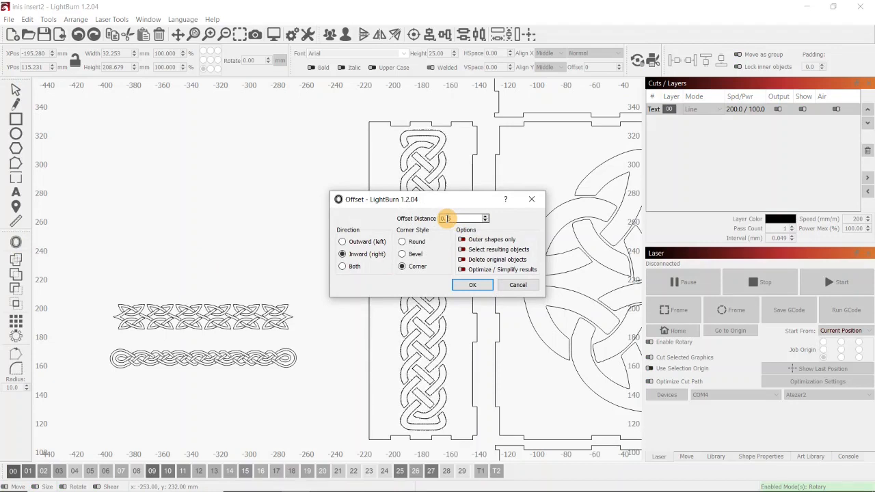
left_click(477, 287)
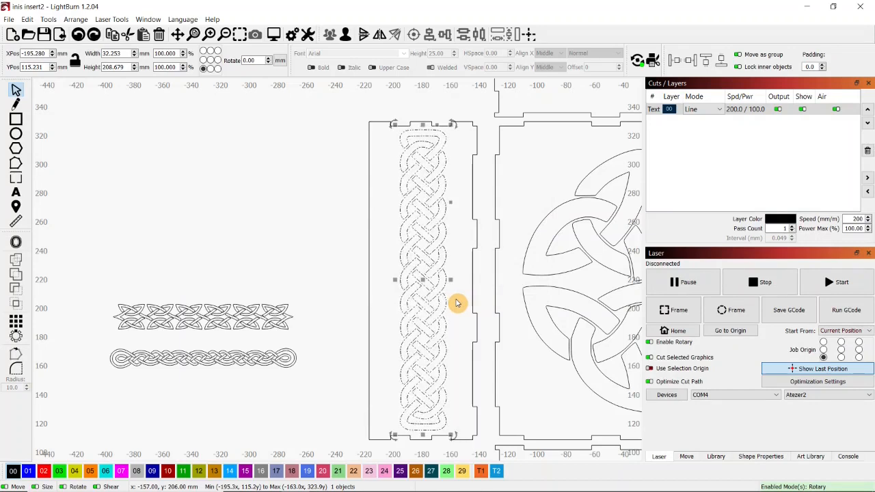
left_click(16, 242)
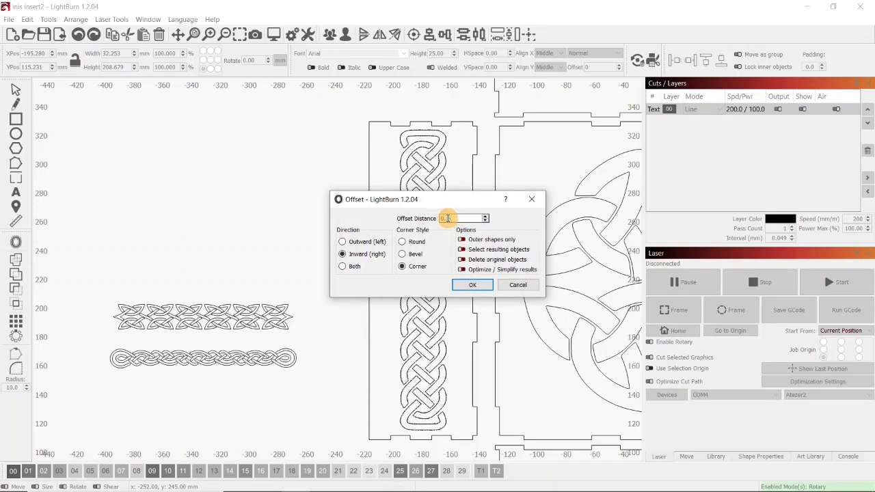
left_click_drag(462, 200, 289, 163)
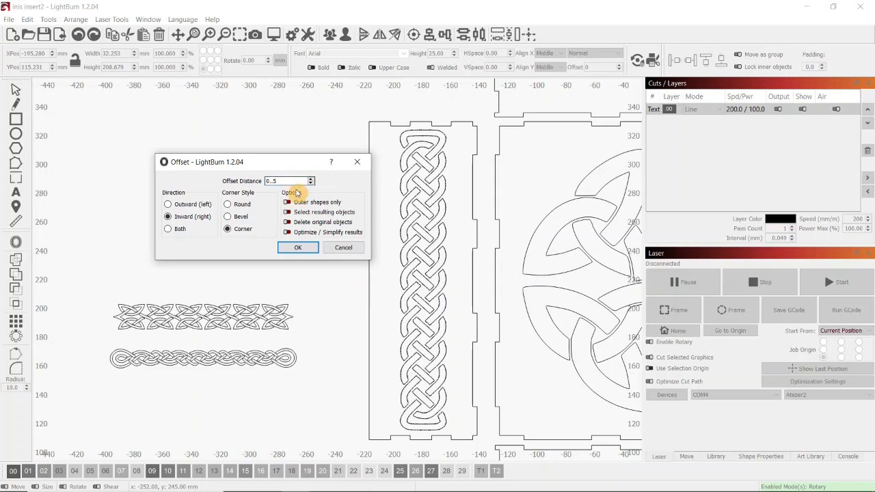
left_click(170, 206)
left_click(169, 217)
left_click_drag(285, 180, 267, 180)
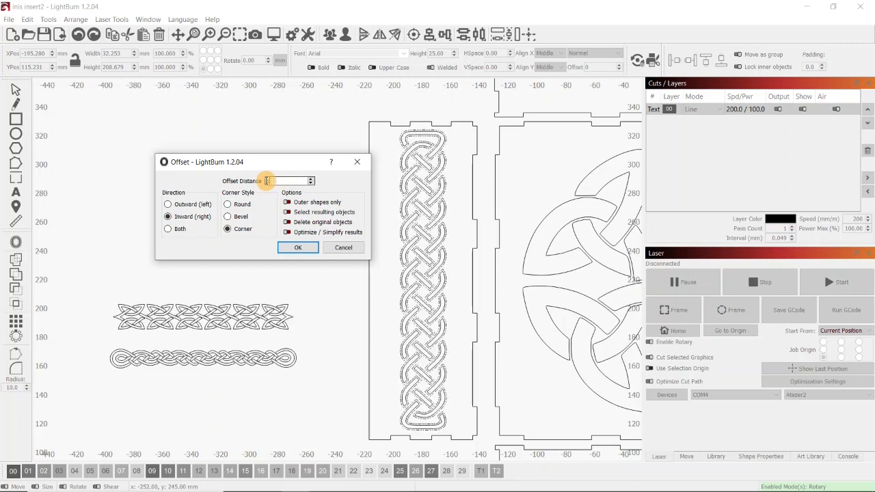
type("1")
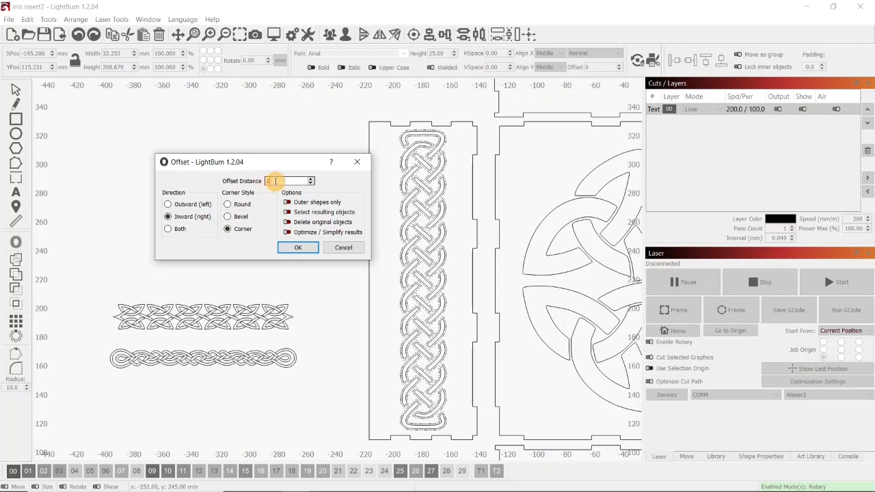
key("BackSpace")
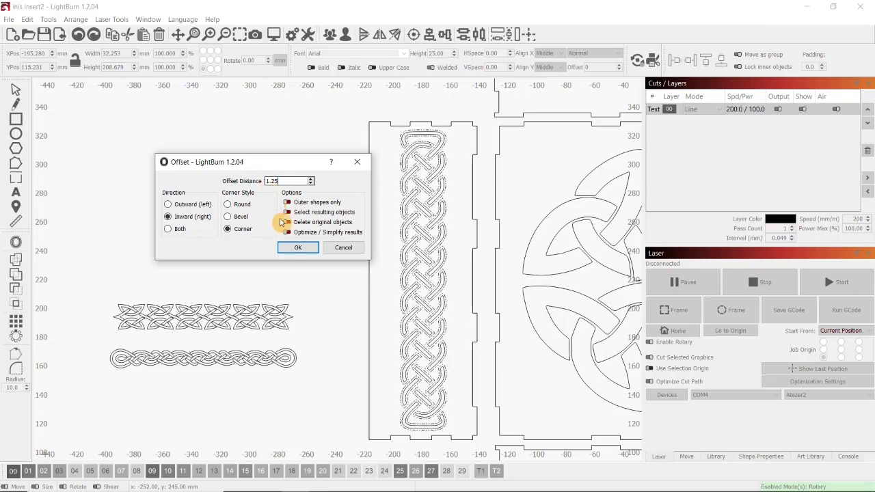
left_click(296, 247)
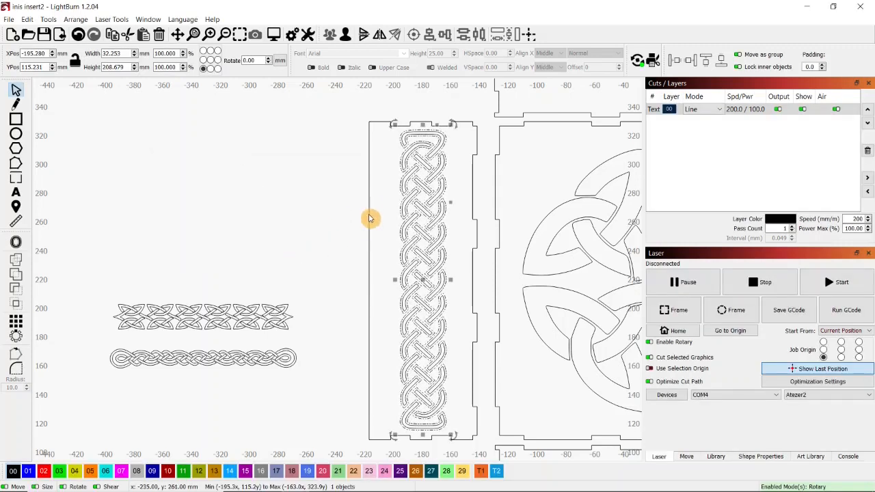
left_click(160, 35)
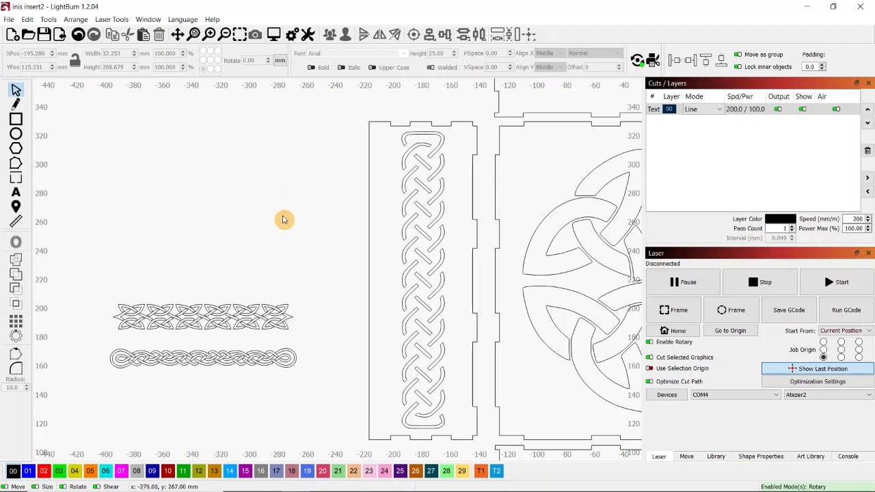
Undo the braid outline's deletion and its 1.25 mm inward offset.
scroll(291, 233, "down", 1)
scroll(306, 250, "down", 1)
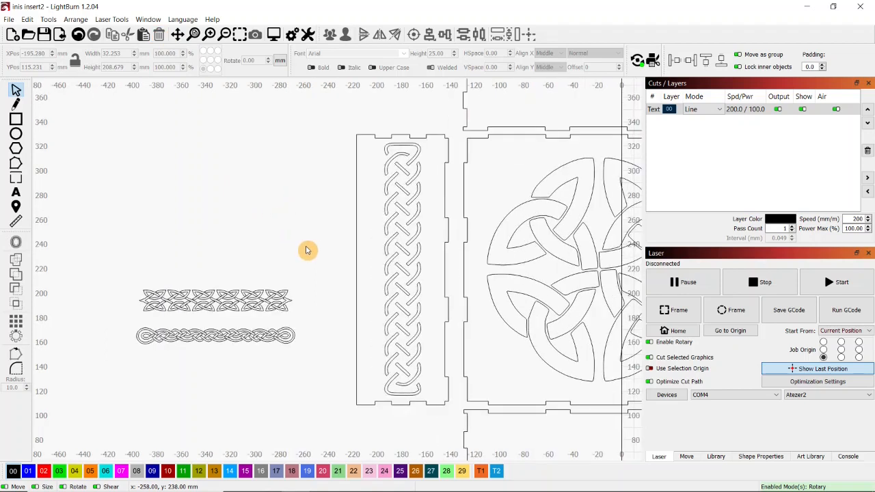
scroll(306, 251, "up", 1)
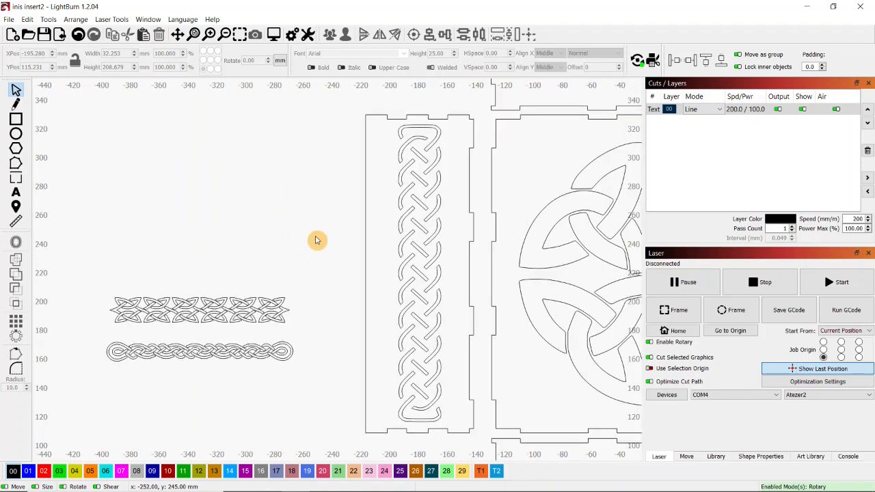
key("ctrl+z")
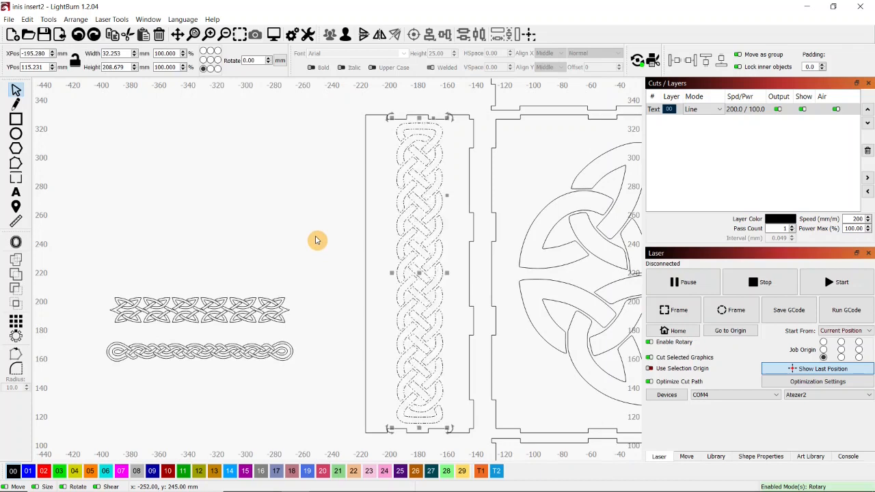
Offset the braid inward by 1 mm with the Corner style and delete the original outline.
left_click(16, 243)
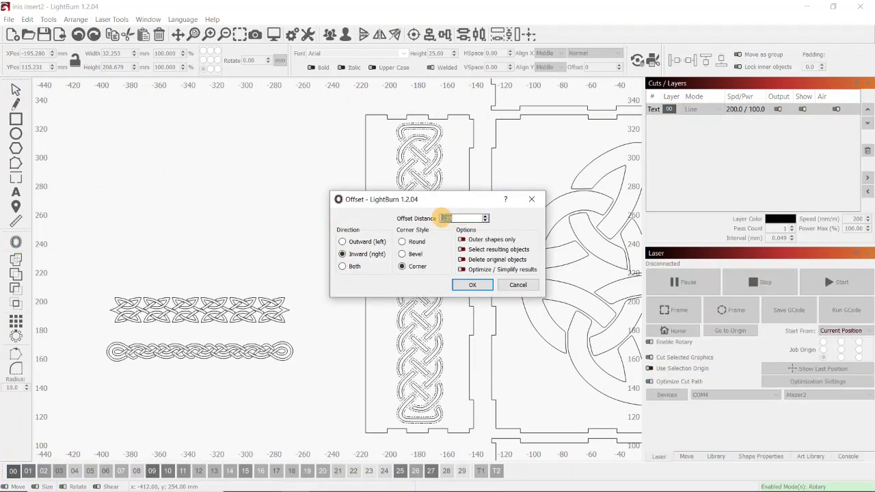
key("BackSpace")
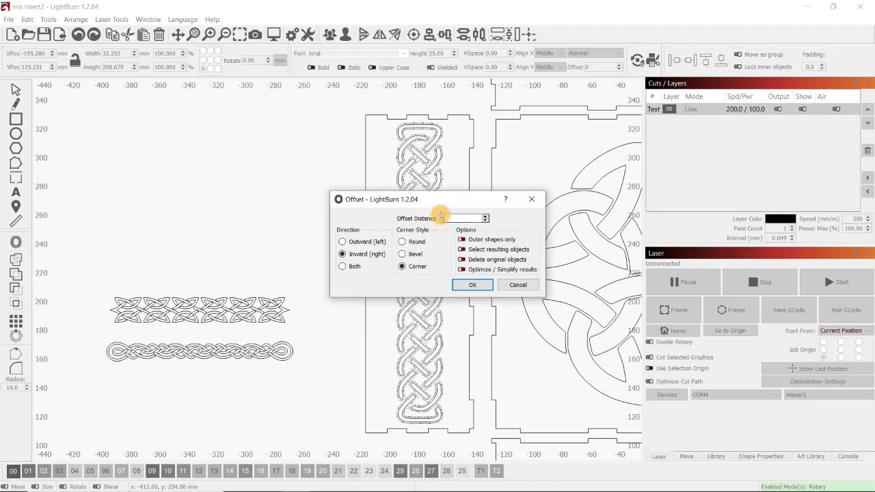
type("1")
left_click(474, 286)
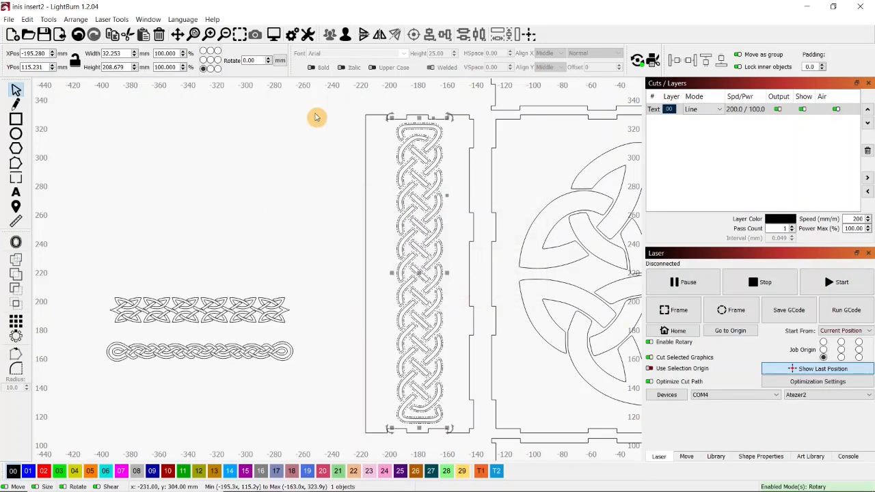
left_click(160, 35)
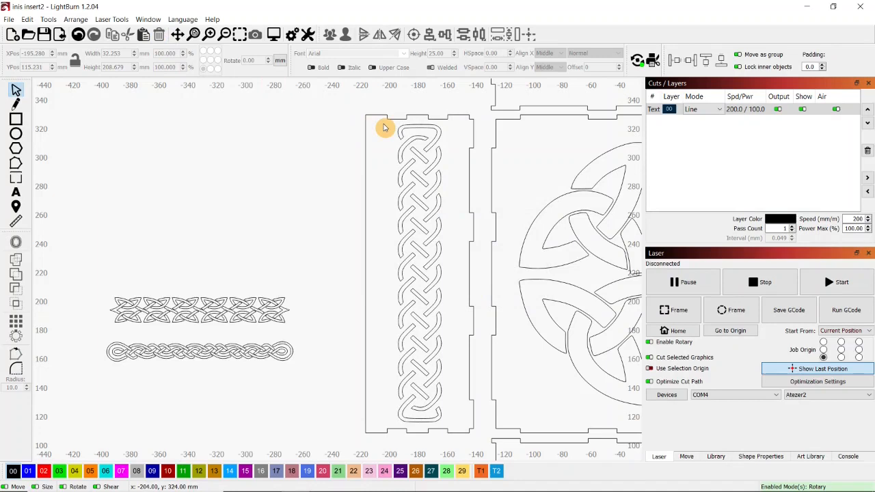
Duplicate the braid from the narrow panel onto the matching panel on the other side of the Celtic knot and center it there.
left_click_drag(412, 257, 463, 427)
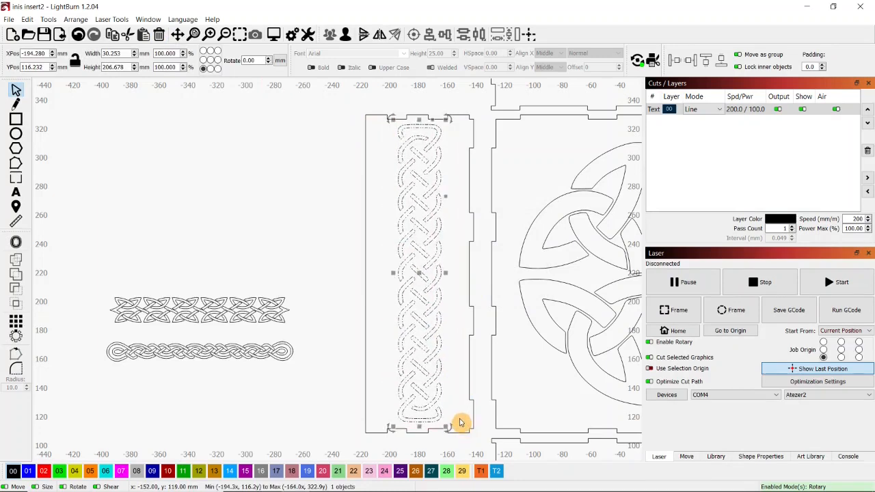
scroll(461, 382, "down", 4)
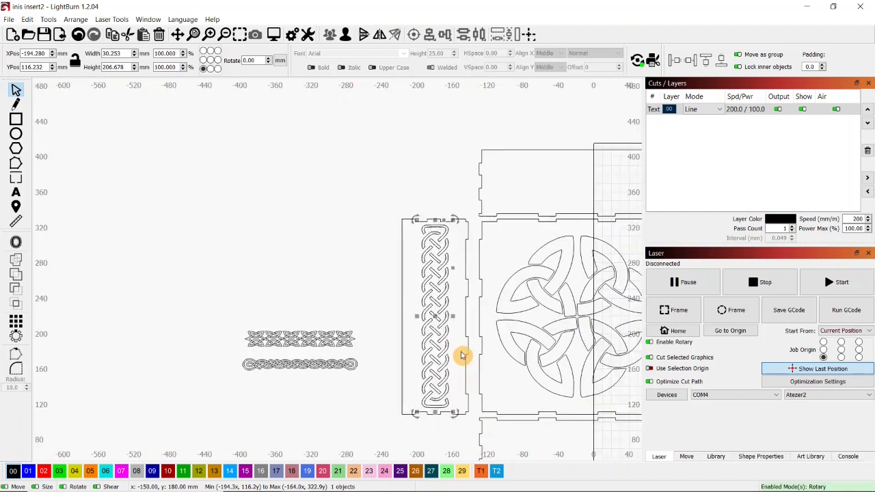
middle_click_drag(449, 340, 250, 328)
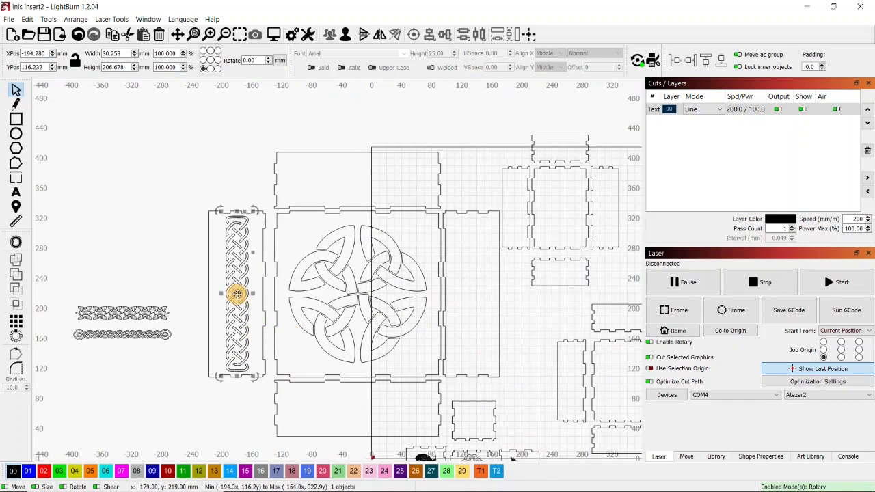
left_click_drag(297, 295, 470, 294)
scroll(470, 294, "up", 2)
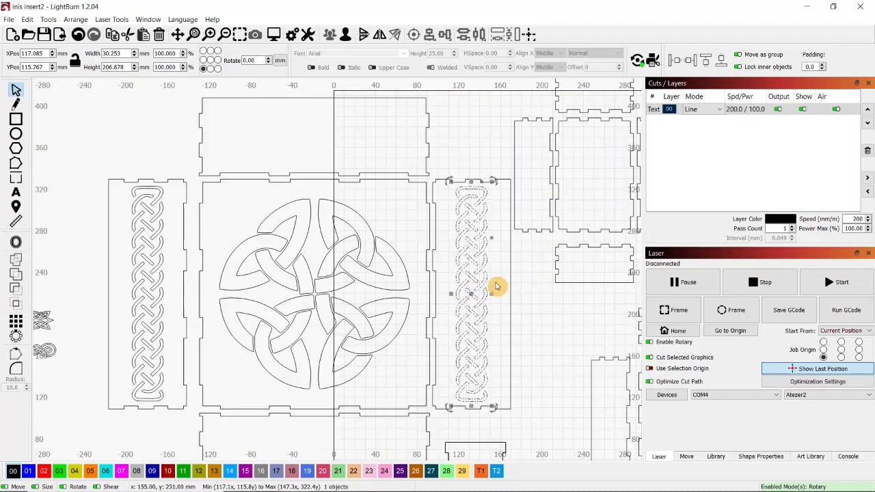
left_click(501, 182, "shift")
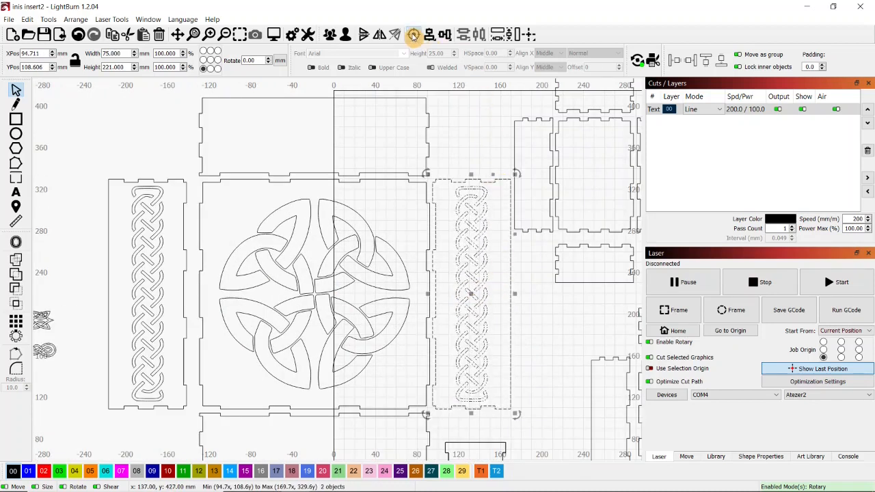
left_click(121, 172)
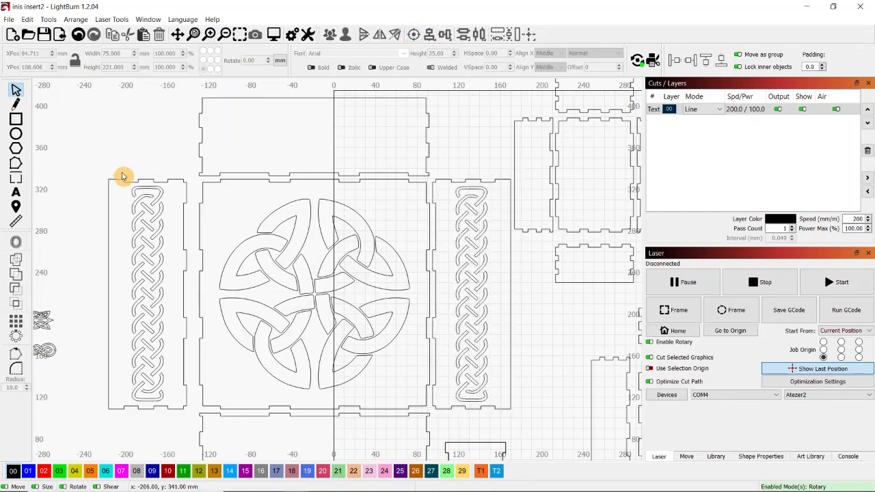
Center the original braid within the narrow panel on the left of the Celtic knot panel.
left_click(132, 190)
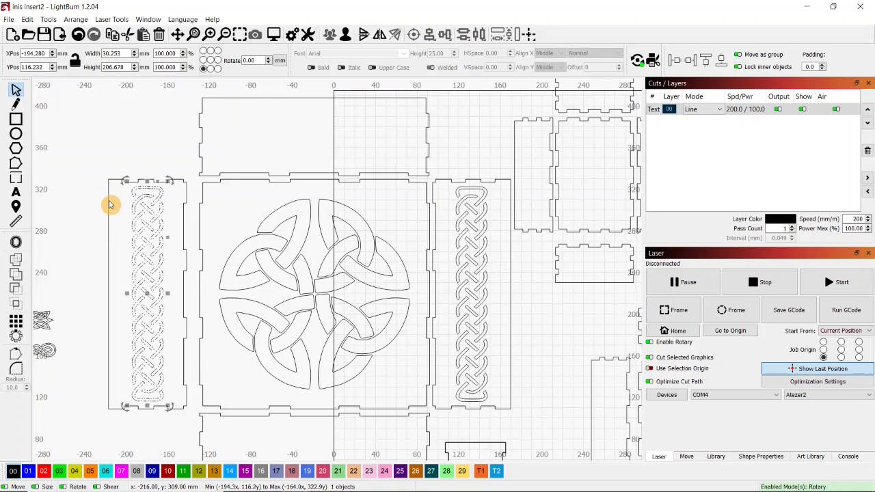
left_click(109, 204, "shift")
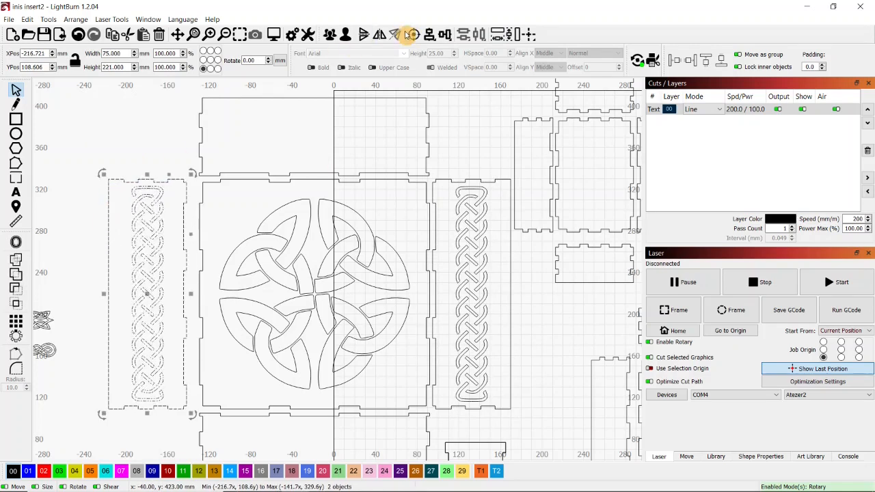
left_click(413, 35)
left_click(159, 139)
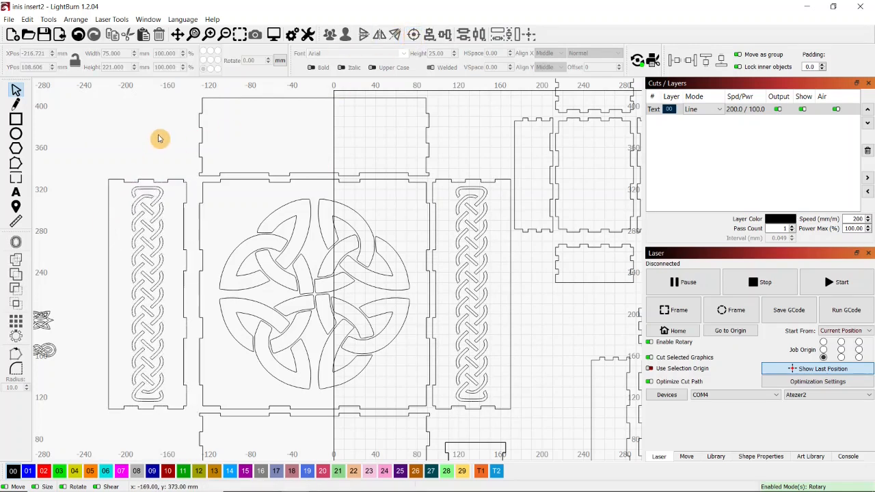
scroll(158, 139, "down", 1)
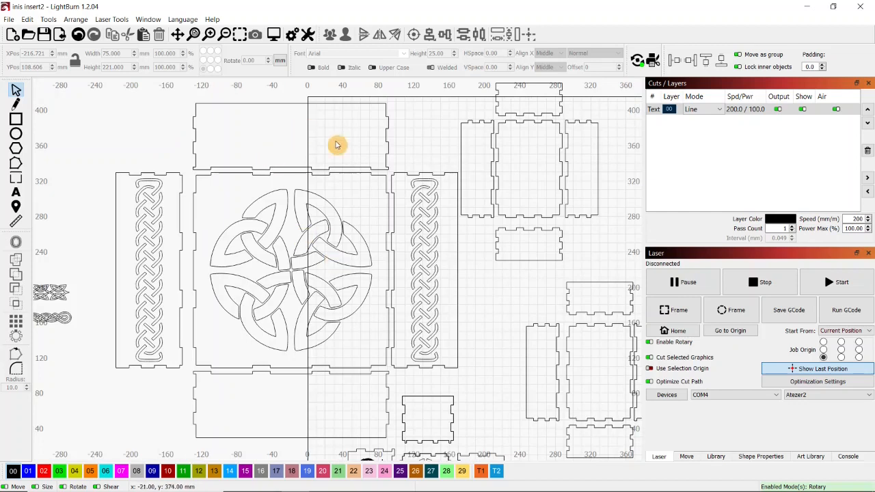
left_click_drag(404, 180, 451, 367)
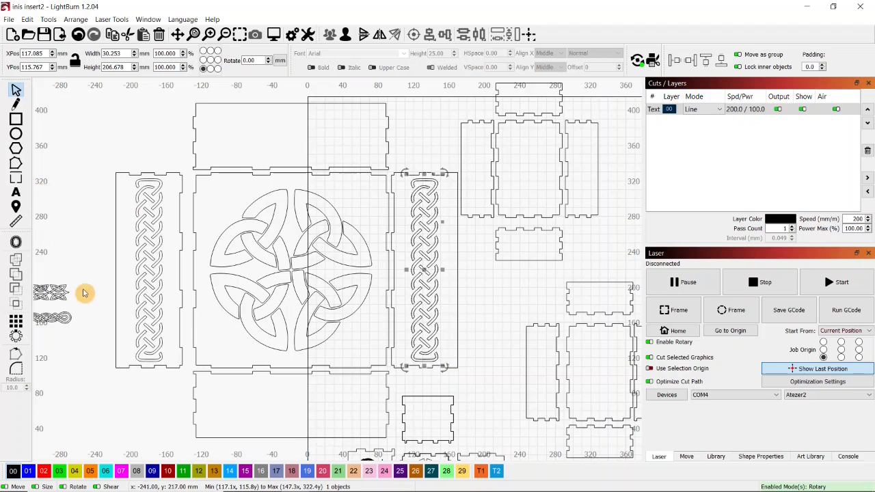
mouse_move(287, 489)
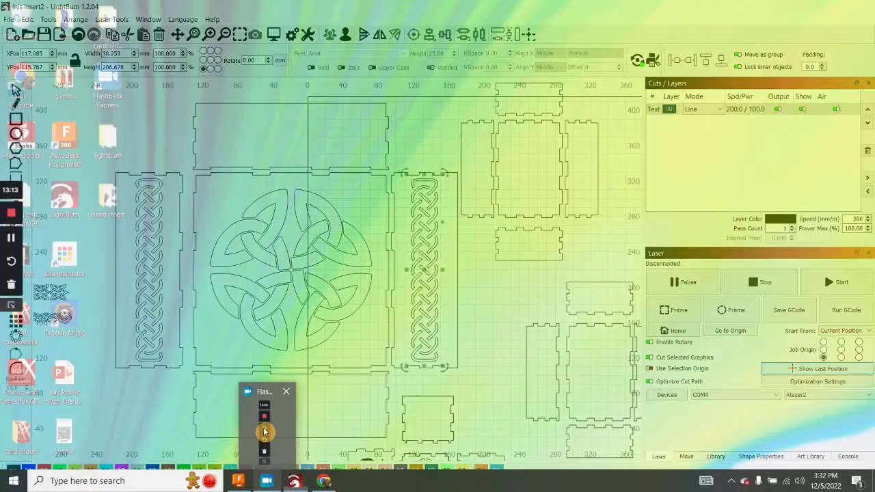
left_click(263, 434)
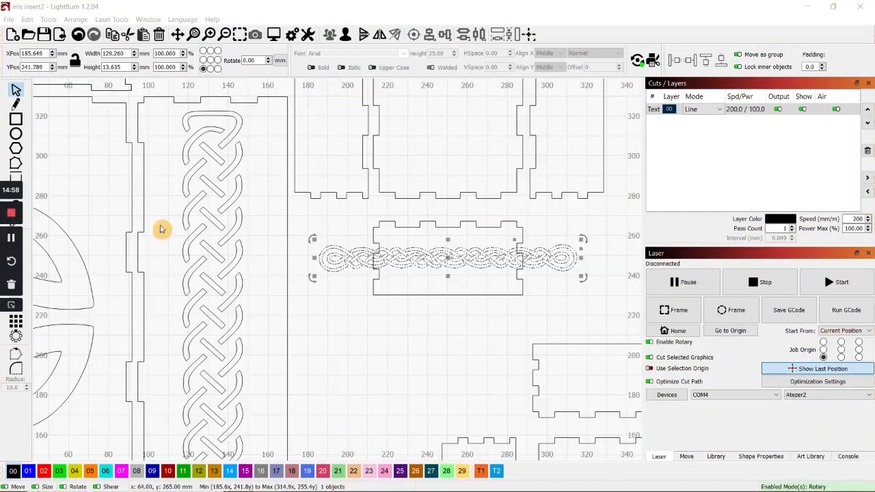
Shrink the looped-end braid to about 66 × 12 mm so it fits inside the small panel.
left_click_drag(579, 258, 519, 257)
left_click_drag(313, 258, 377, 258)
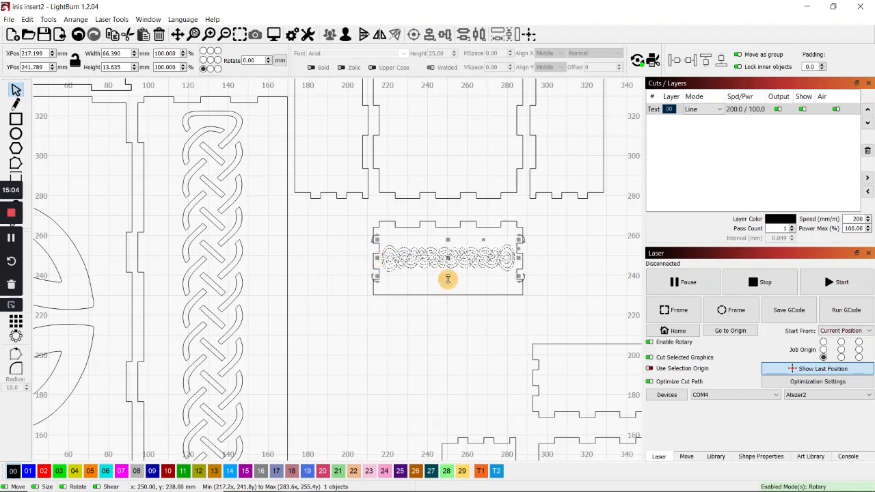
scroll(448, 275, "up", 5)
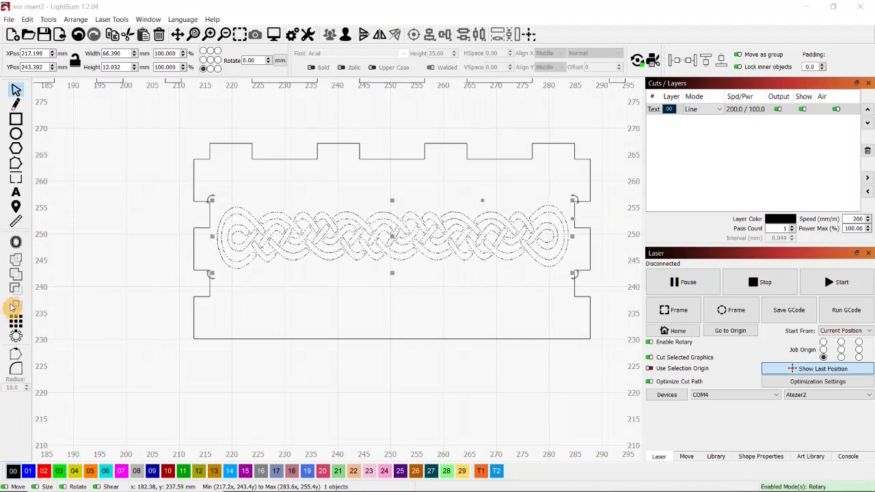
Try to offset the looped-end braid inward by 1 mm with the Corner style, and undo the attempt.
left_click(16, 242)
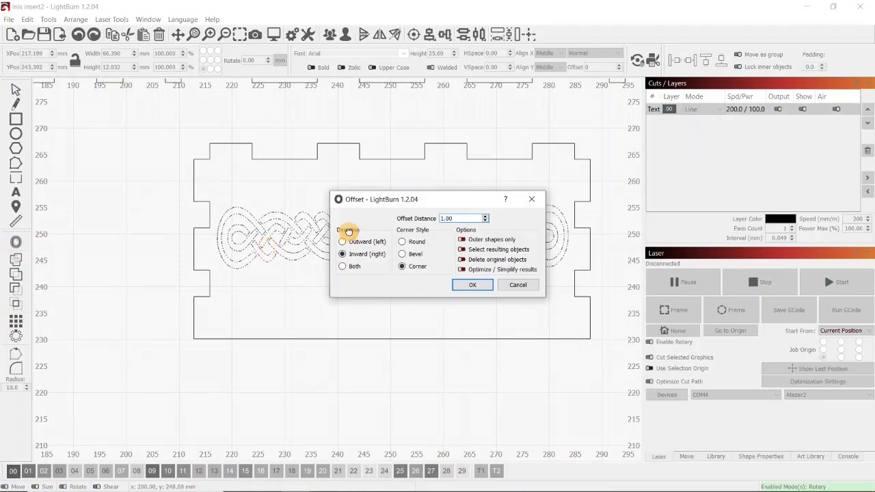
left_click(477, 286)
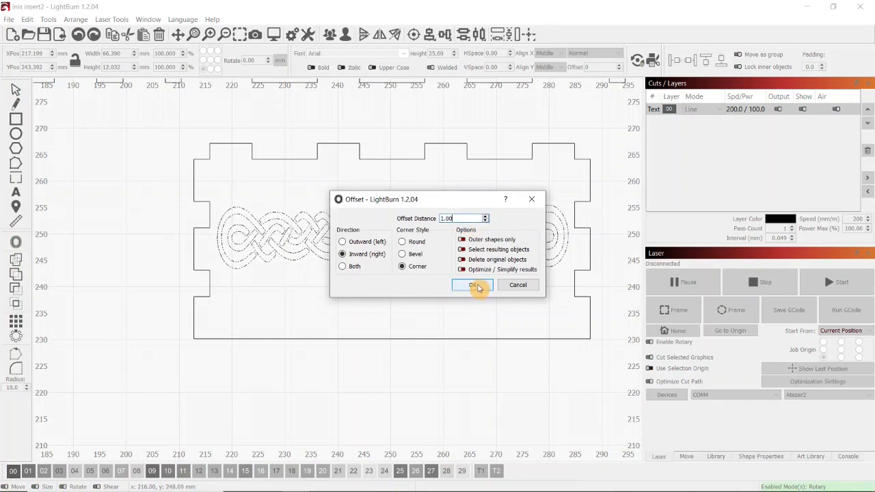
left_click(158, 34)
key("ctrl+z")
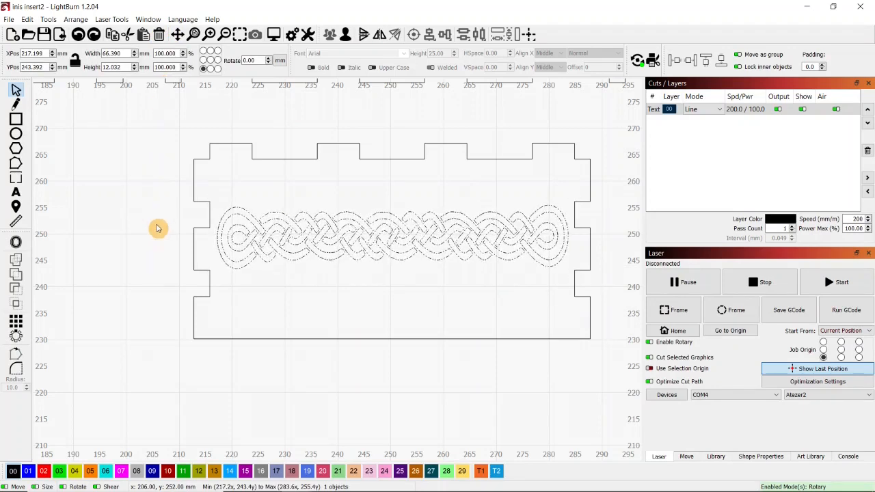
Offset the looped-end braid inward by 0.3 mm with the Corner style and delete the original outline.
left_click(212, 201)
left_click_drag(288, 273, 574, 285)
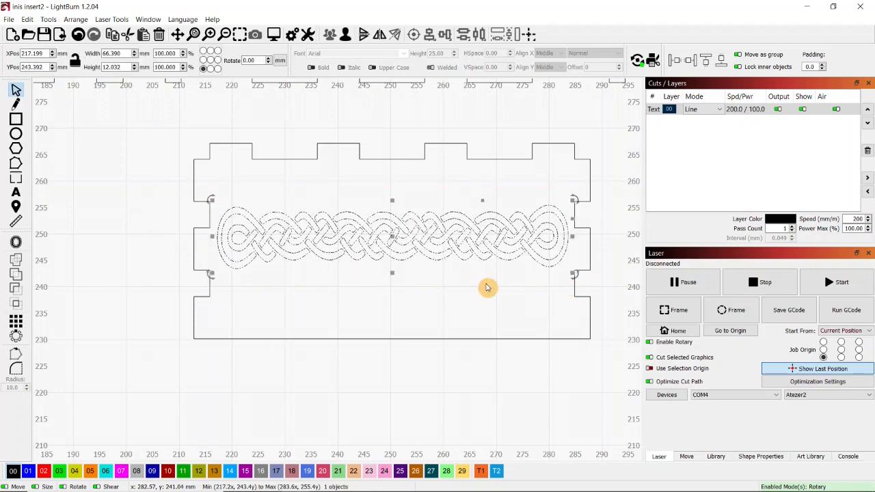
left_click(16, 243)
left_click_drag(453, 218, 439, 218)
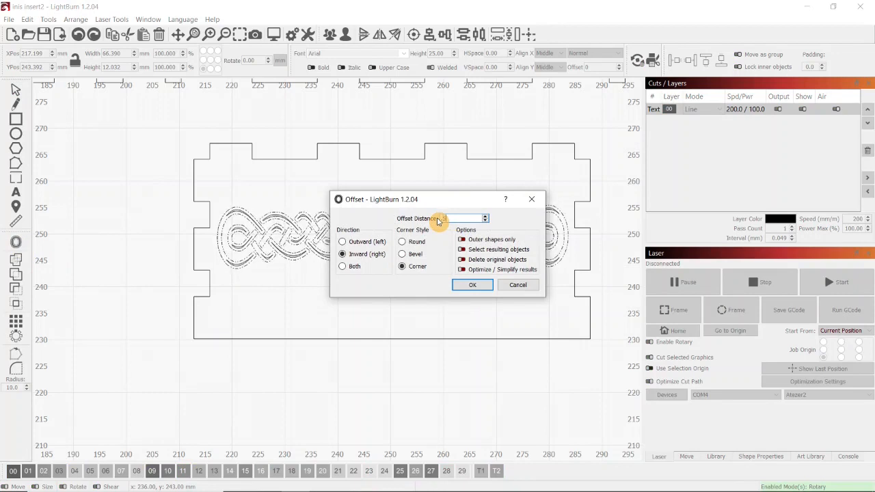
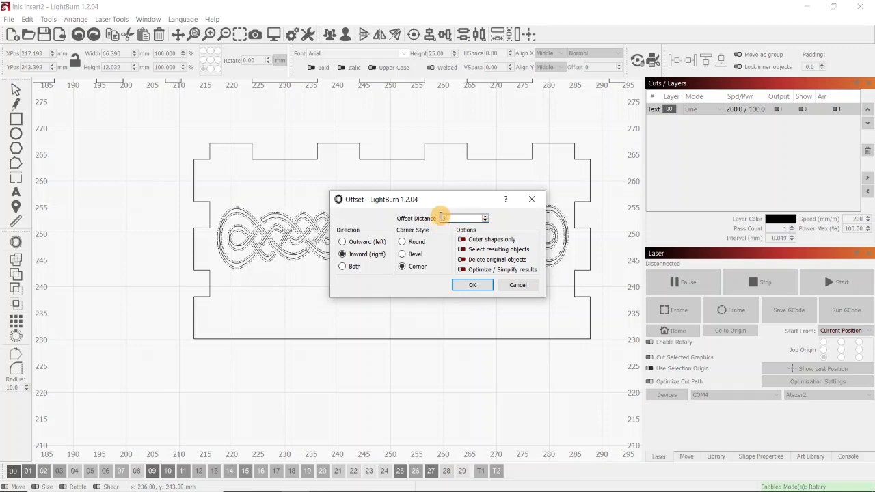
left_click(473, 285)
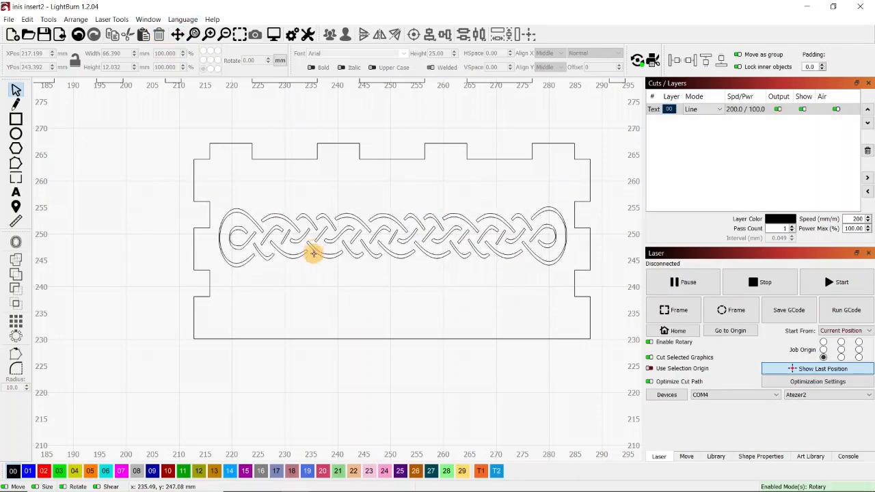
Duplicate the looped-end braid onto the matching small panel above the middle panel and center it there.
scroll(327, 289, "down", 3)
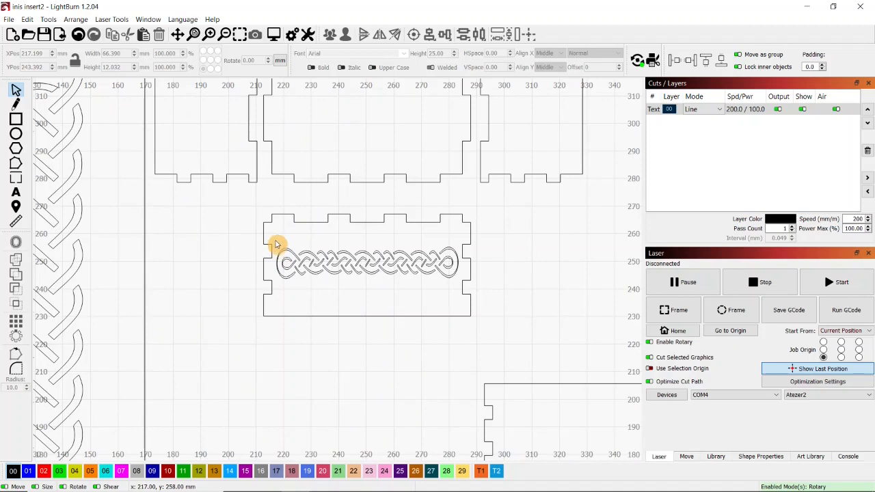
left_click_drag(310, 282, 462, 286)
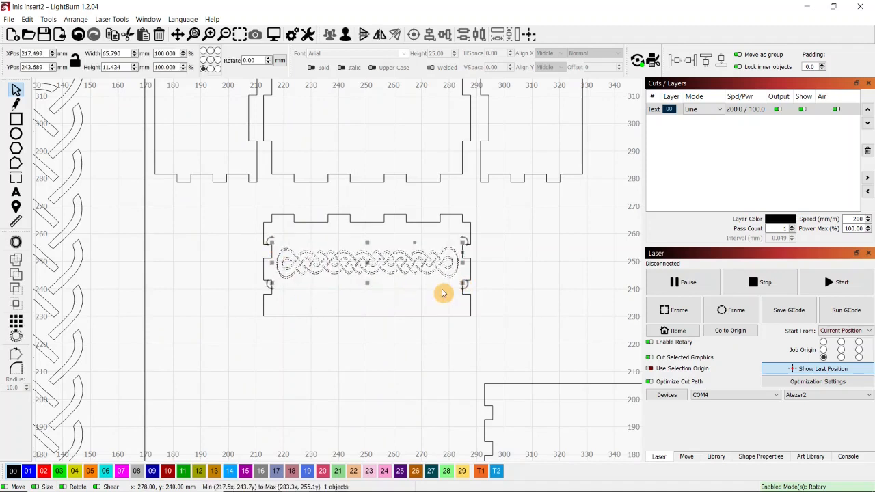
scroll(442, 294, "down", 5)
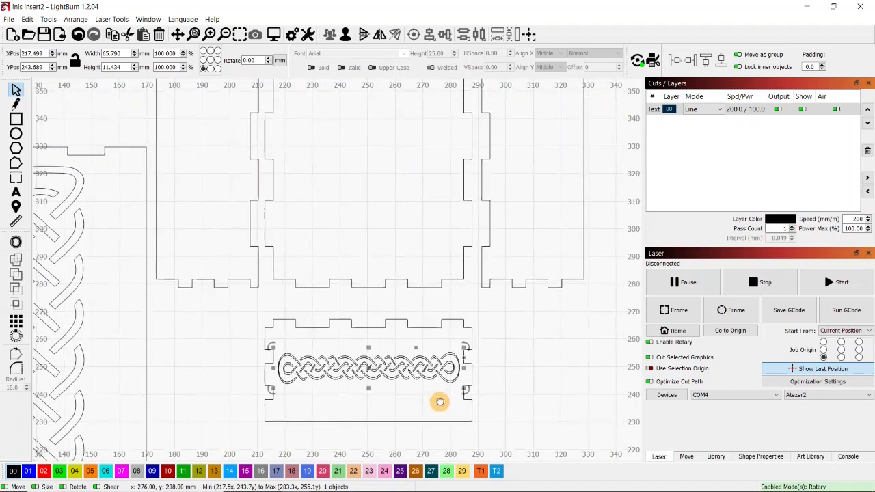
middle_click_drag(411, 312, 389, 347)
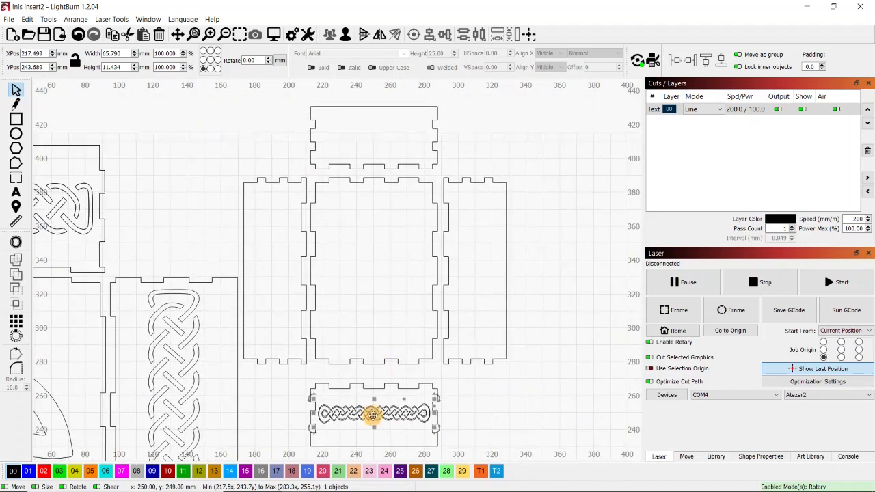
left_click_drag(373, 414, 375, 138)
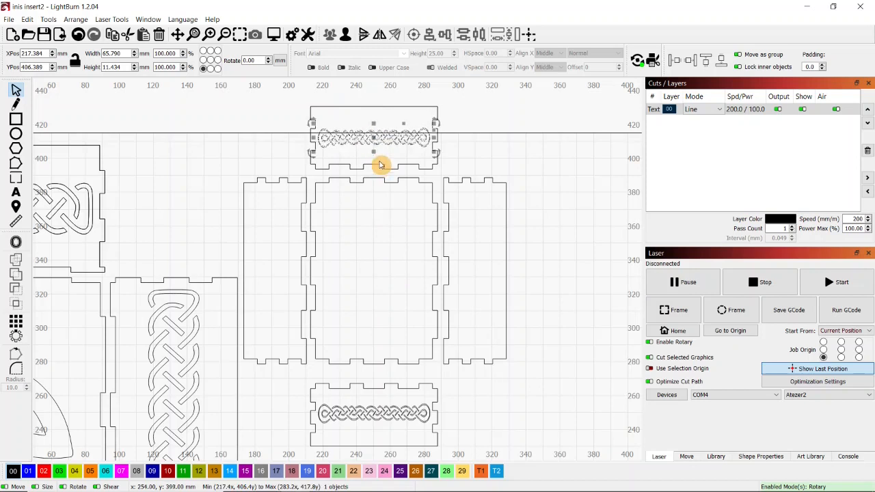
left_click(380, 166, "shift")
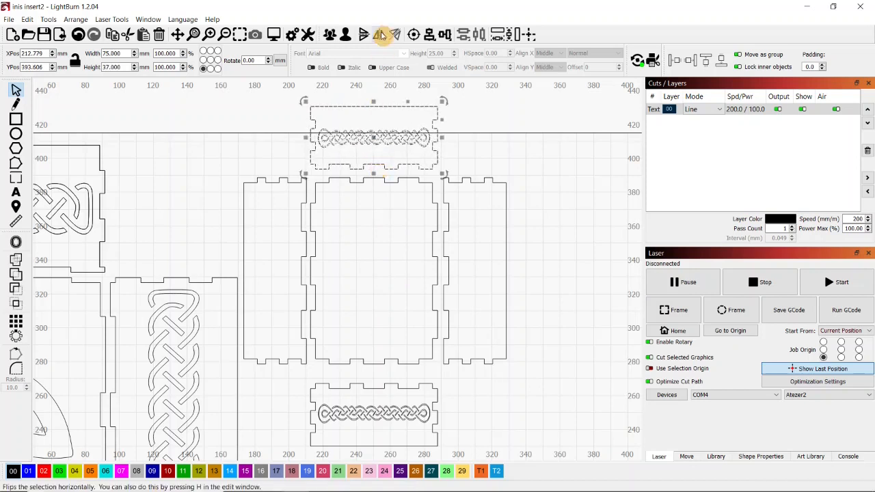
left_click(413, 34)
left_click(466, 138)
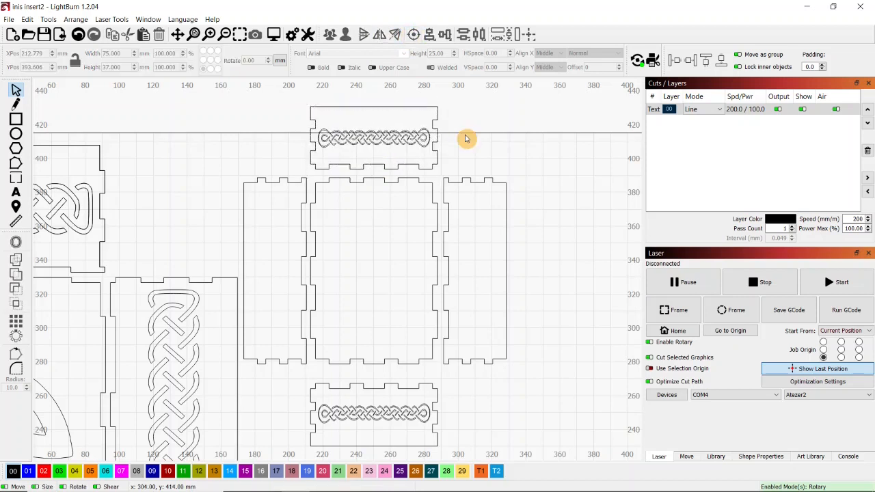
Duplicate the looped-end braid onto the tall panel left of the middle panel and rotate it about 90° to stand upright.
scroll(371, 169, "up", 4)
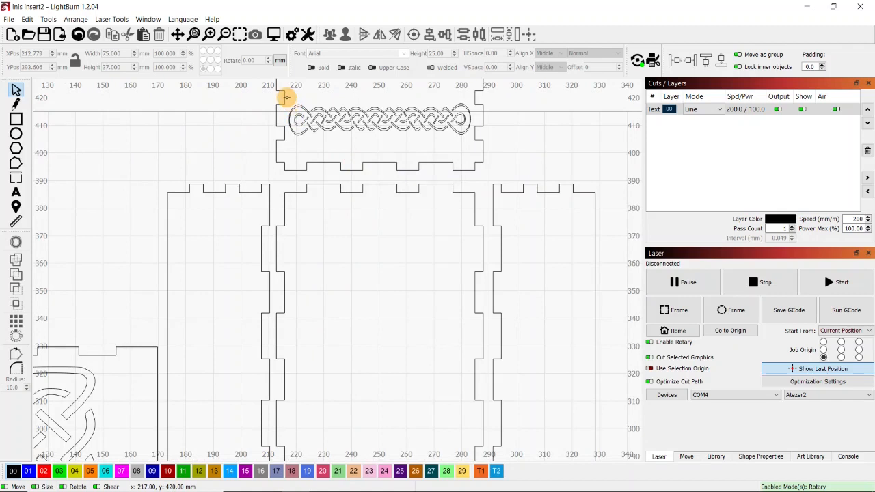
left_click(473, 146)
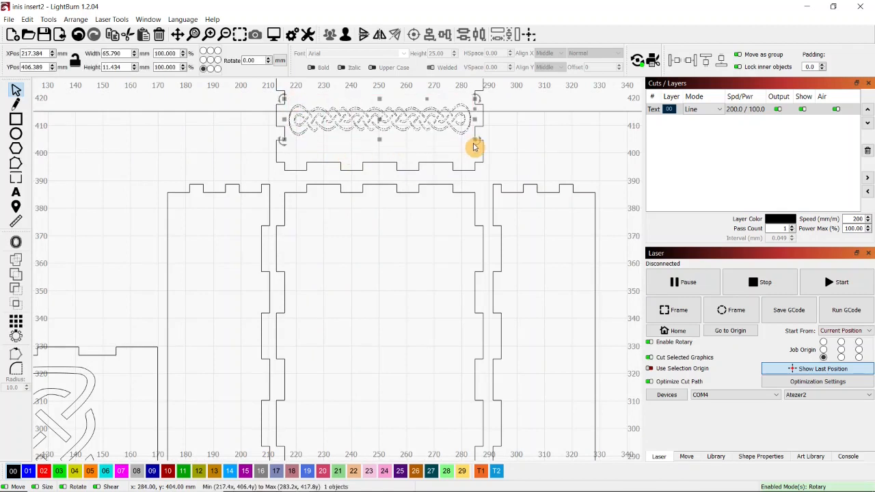
left_click_drag(380, 120, 234, 299)
scroll(235, 299, "down", 3)
middle_click_drag(254, 355, 340, 286)
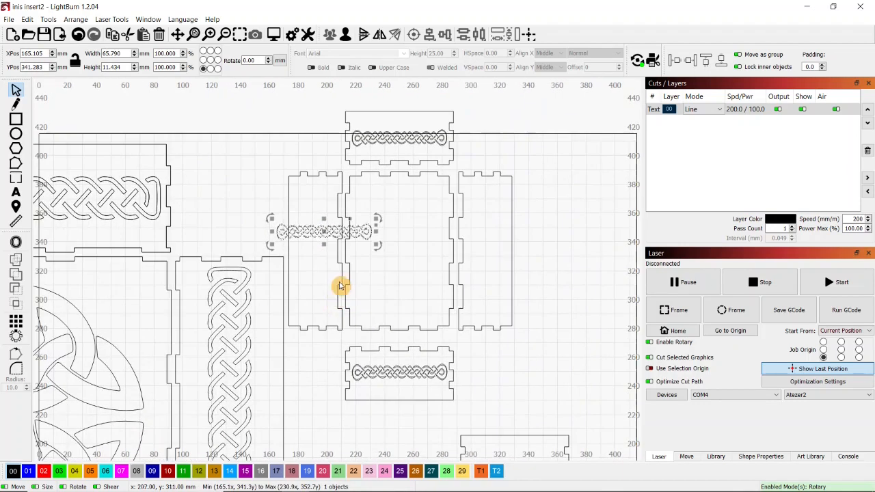
left_click_drag(380, 253, 308, 300)
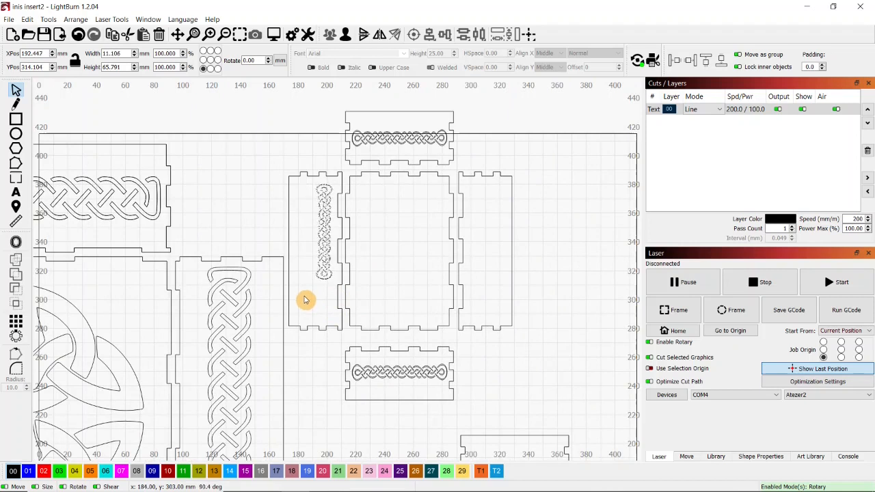
left_click_drag(306, 300, 305, 300)
mouse_move(106, 490)
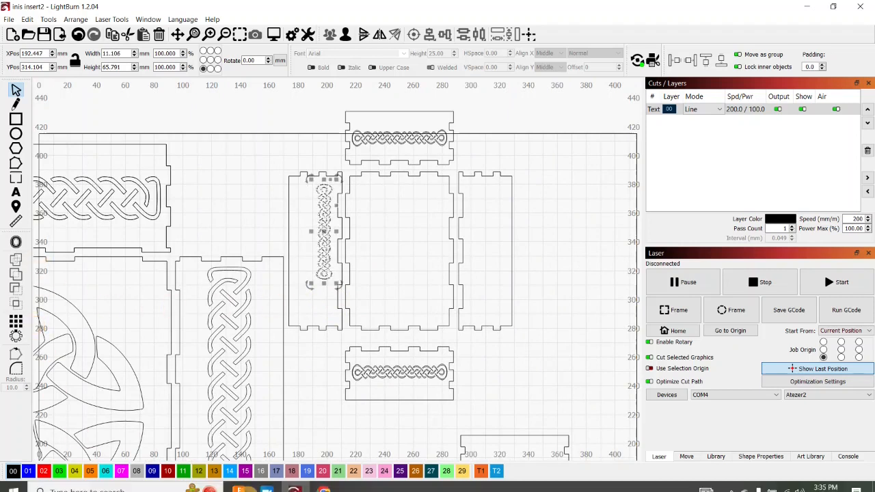
left_click(265, 484)
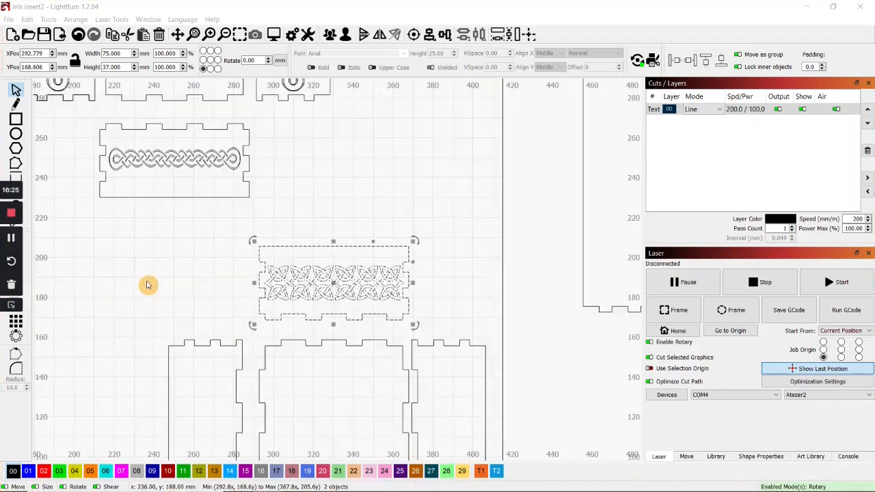
middle_click_drag(214, 253, 246, 142)
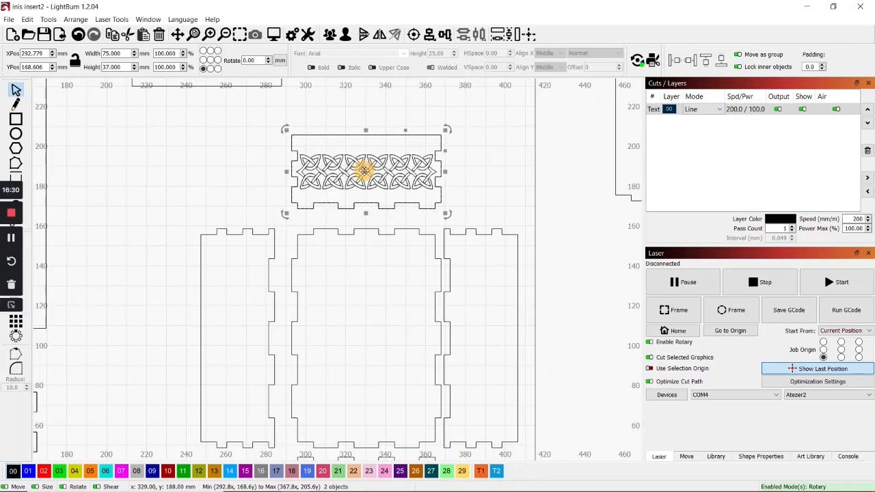
left_click_drag(365, 172, 377, 355)
key("ctrl+z")
left_click(504, 181)
Offset the Celtic knot border on the panel above the tall middle panel inward by 0.2 mm with the Corner style and delete the original outline.
scroll(470, 215, "up", 3)
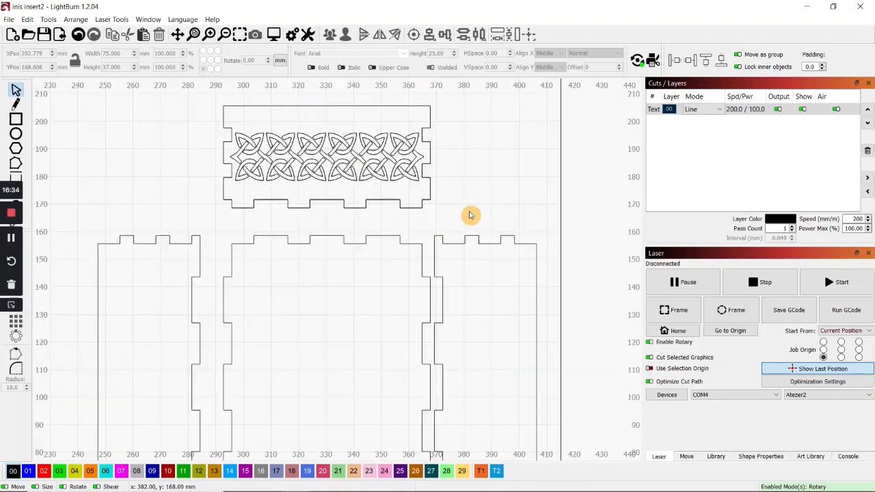
scroll(469, 216, "up", 4)
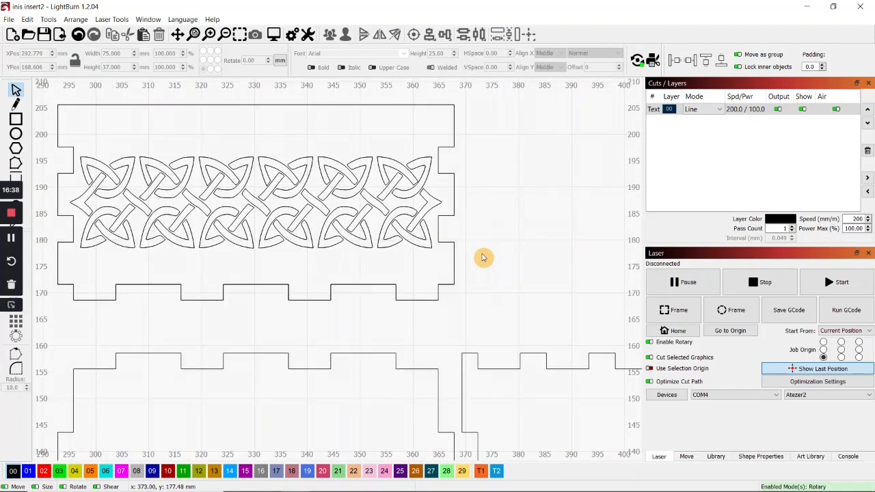
scroll(481, 262, "down", 3)
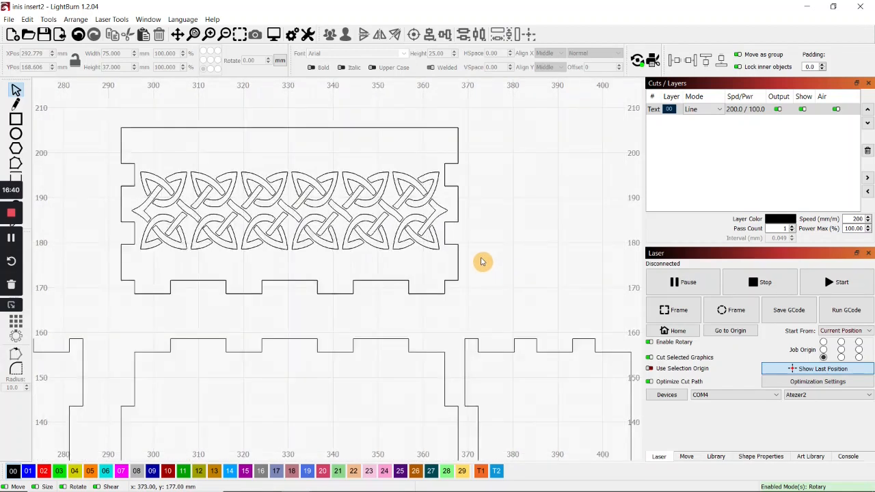
left_click_drag(232, 187, 453, 262)
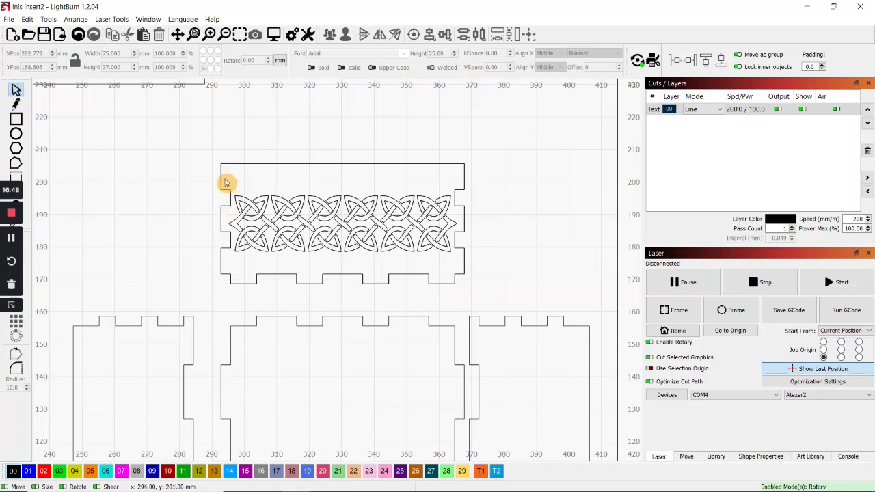
left_click_drag(320, 254, 463, 267)
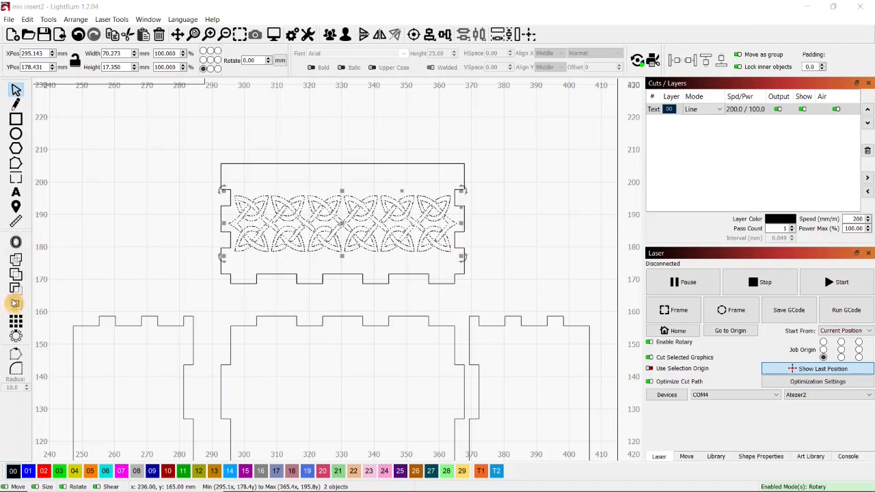
left_click(16, 242)
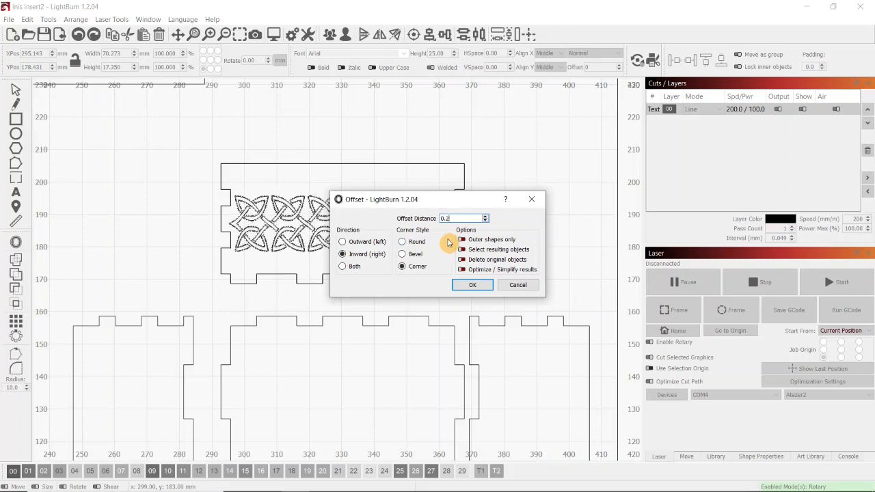
left_click(472, 286)
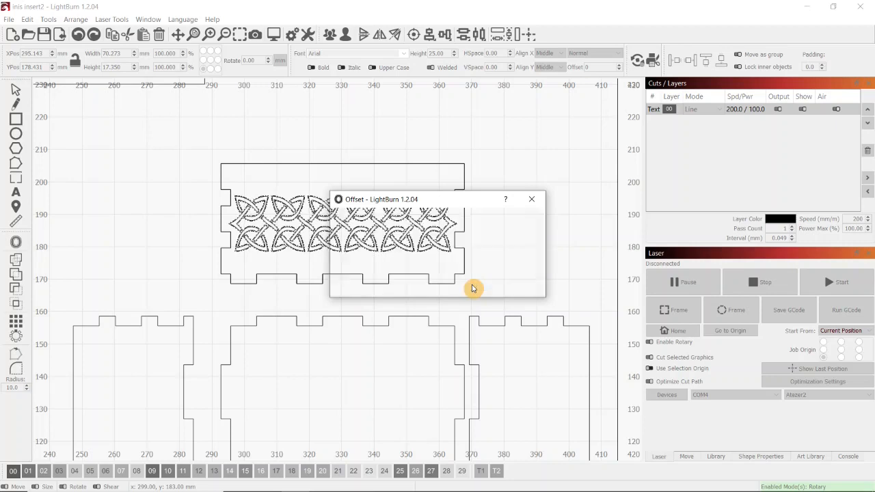
left_click(159, 35)
left_click(250, 181)
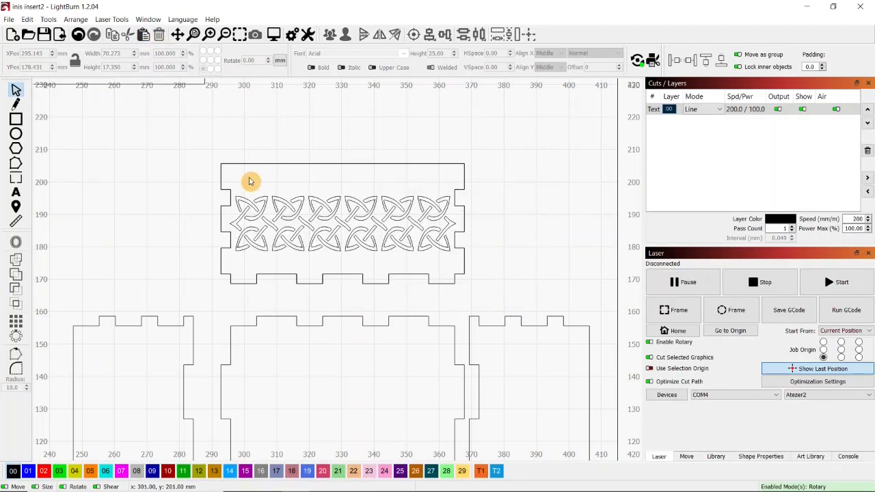
Duplicate the offset knot border onto the matching panel below the middle panel and center it there.
left_click_drag(341, 256, 451, 267)
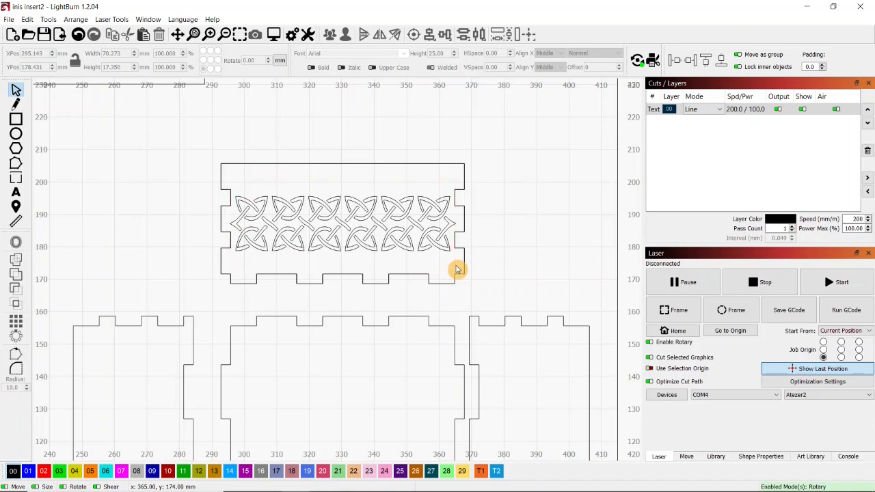
left_click_drag(252, 231, 459, 269)
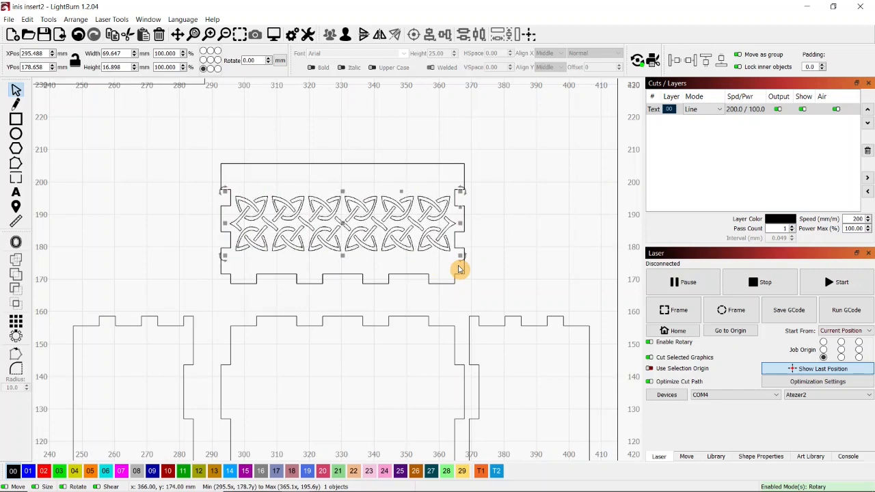
scroll(459, 270, "down", 5)
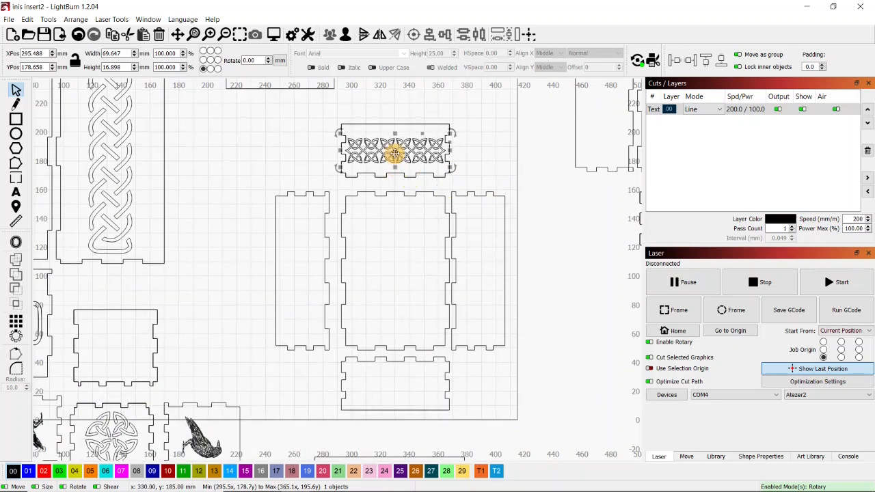
left_click_drag(394, 151, 394, 392)
left_click(393, 411, "shift")
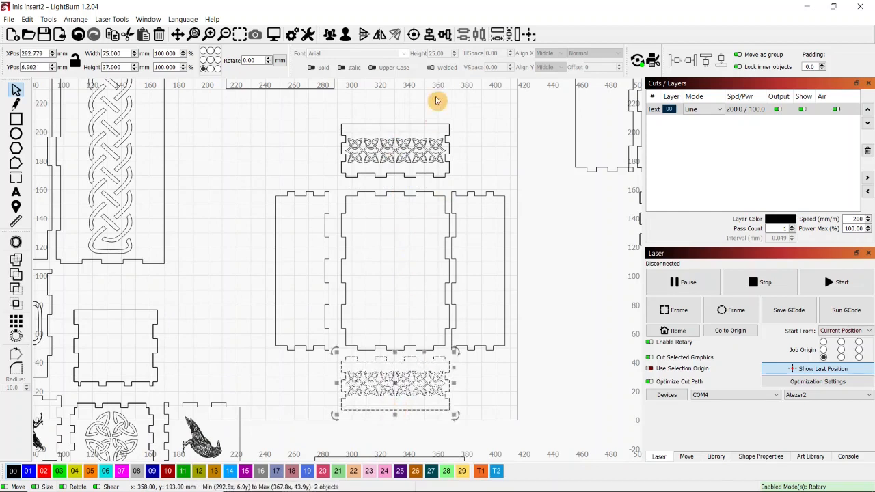
left_click(414, 36)
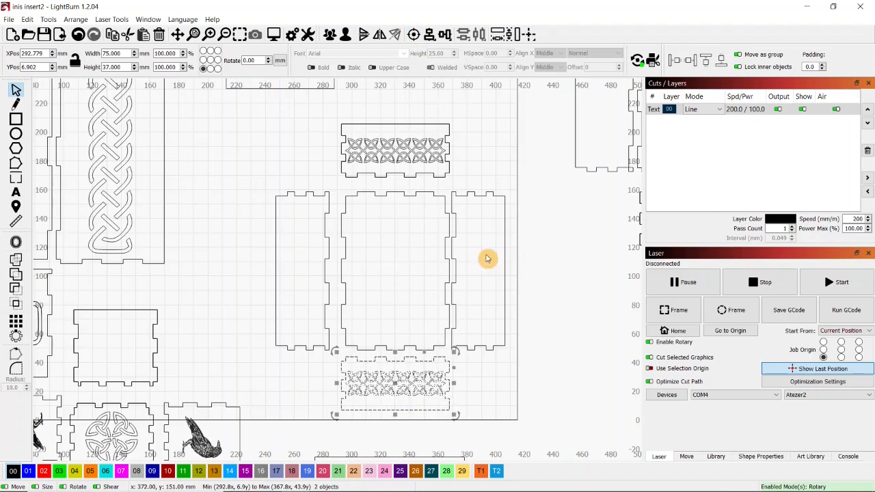
left_click(485, 380)
Duplicate the knot border onto the tall panel left of the middle panel and rotate it about 90° to stand upright.
scroll(352, 374, "up", 5)
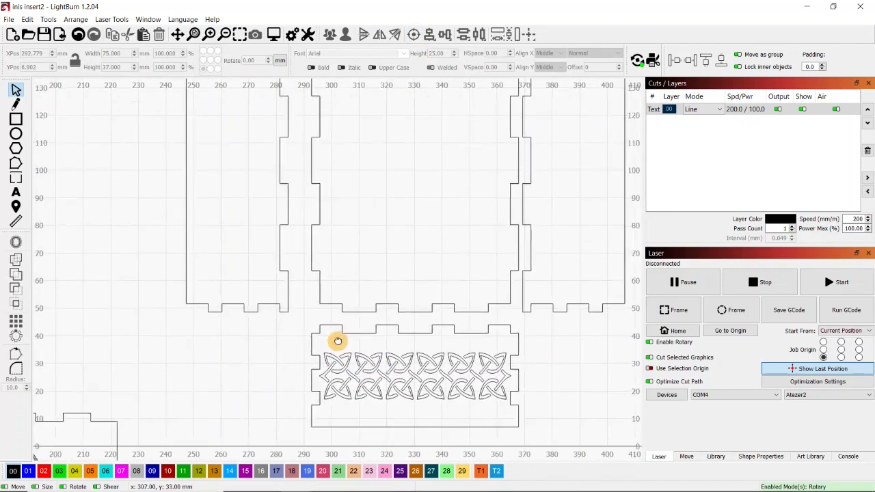
left_click_drag(393, 396, 511, 387)
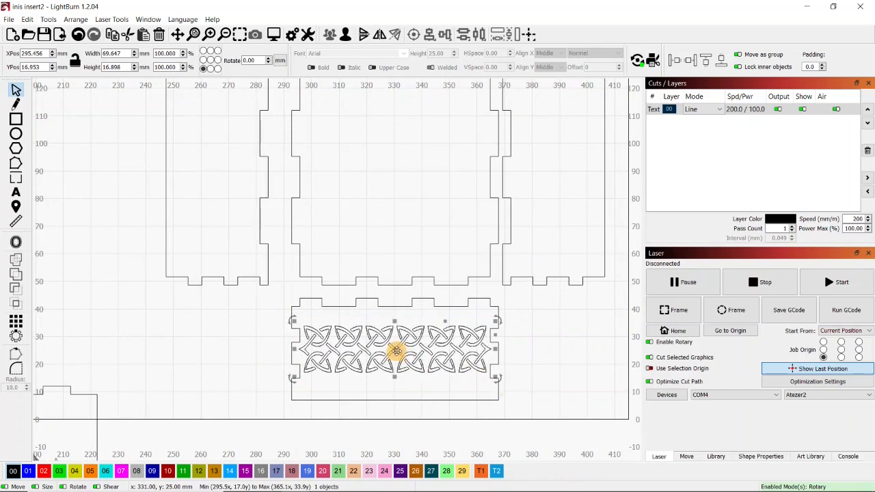
left_click_drag(391, 349, 275, 201)
scroll(267, 193, "down", 3)
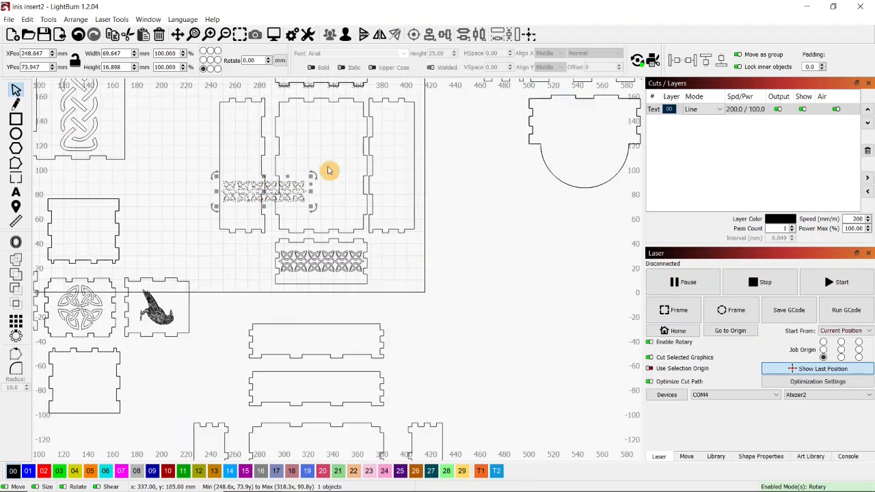
left_click_drag(317, 175, 254, 128)
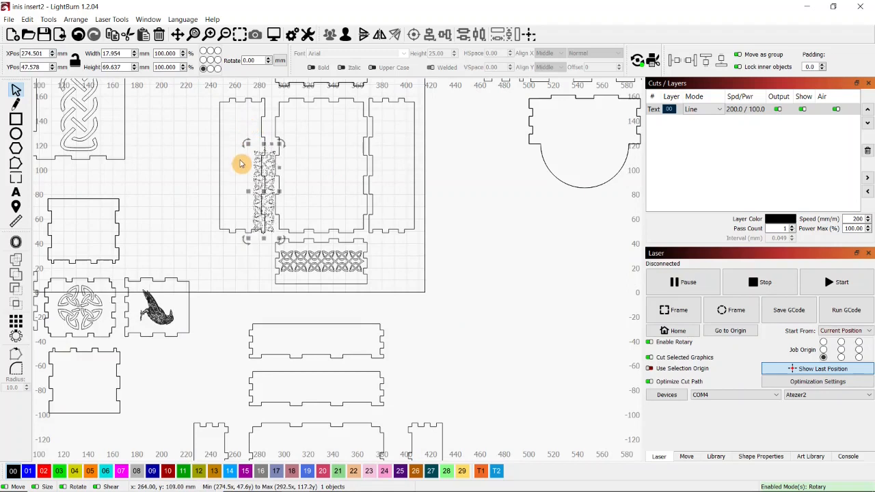
scroll(241, 163, "up", 2)
left_click_drag(293, 214, 261, 188)
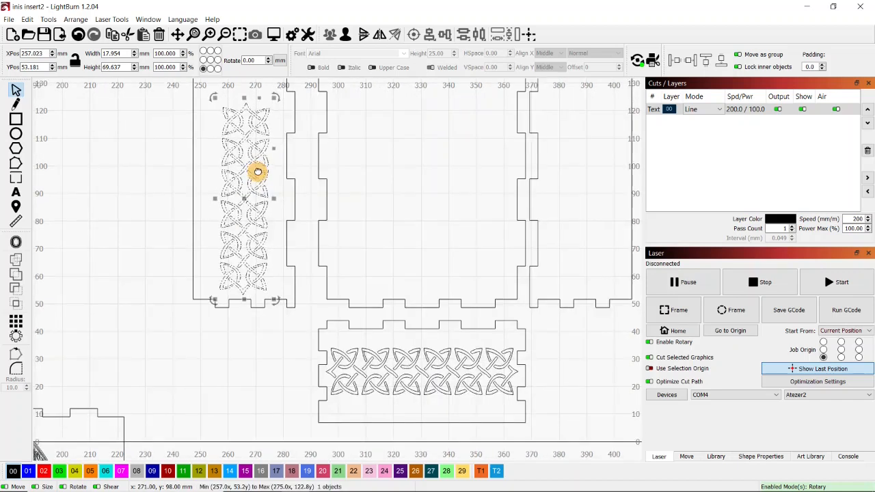
Stretch the upright knot border to about 101 mm tall and center it on the tall left panel.
middle_click_drag(257, 171, 234, 273)
left_click_drag(221, 201, 216, 116)
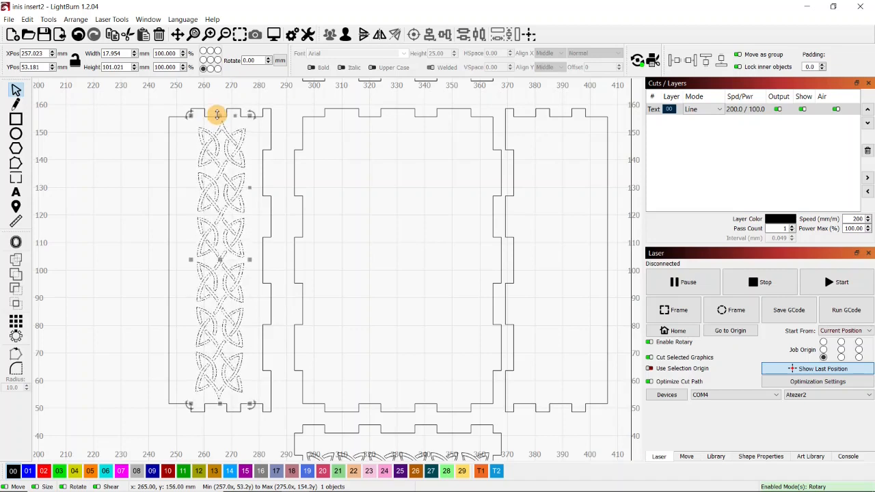
left_click(171, 222, "shift")
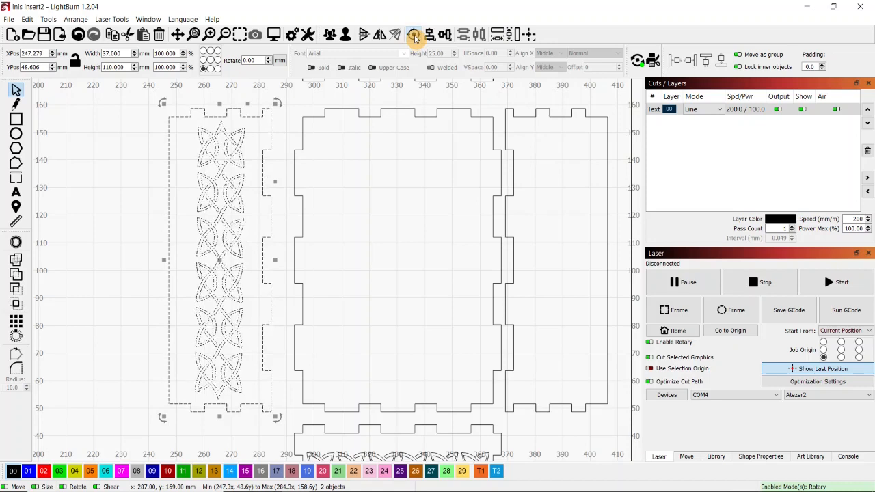
left_click(211, 160)
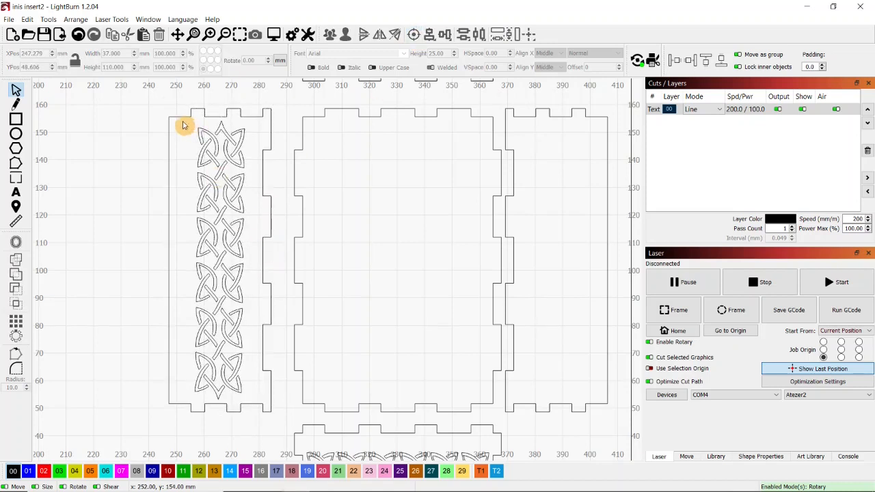
Duplicate the upright knot border onto the tall panel right of the middle panel and center it there.
left_click_drag(183, 125, 260, 405)
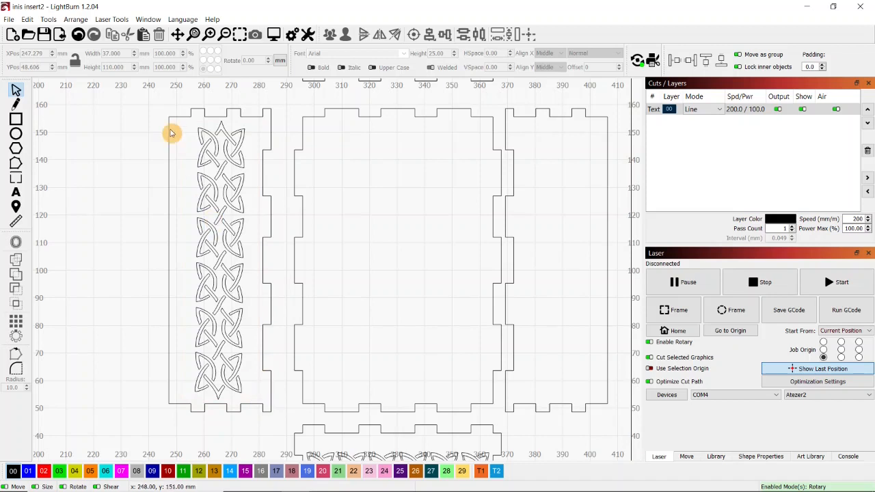
left_click_drag(237, 254, 257, 406)
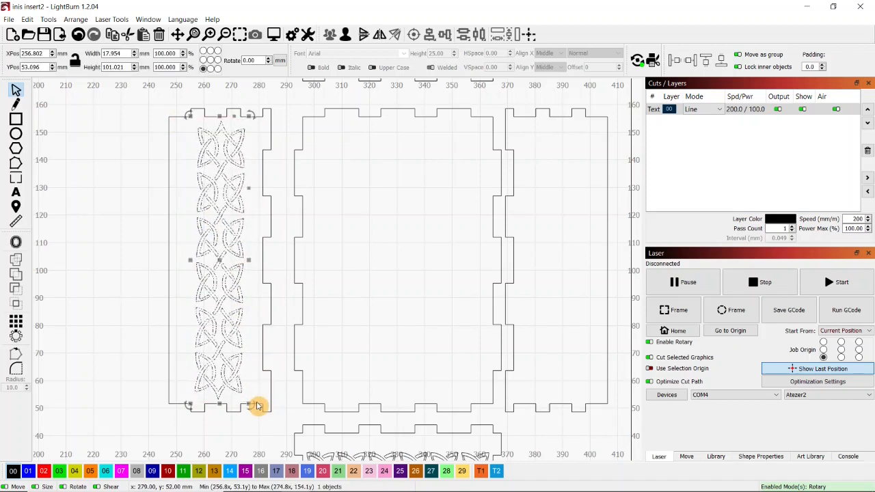
key("ctrl+d")
left_click_drag(248, 264, 563, 261)
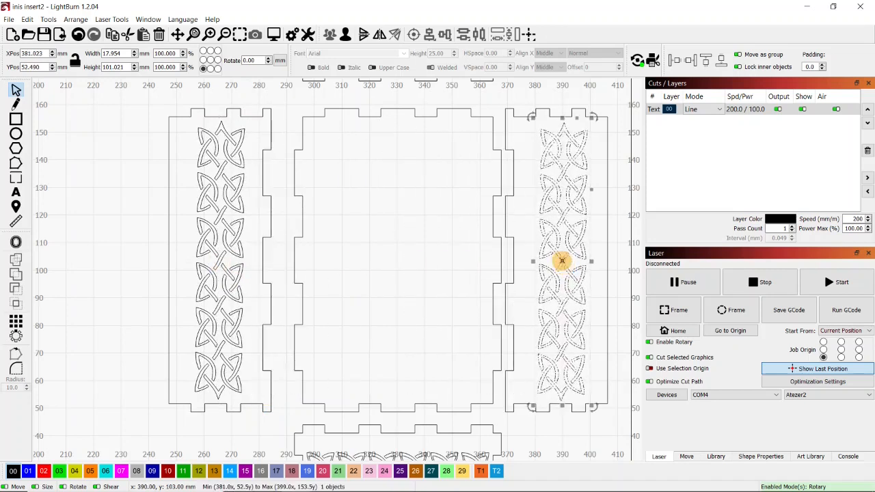
left_click(513, 239, "shift")
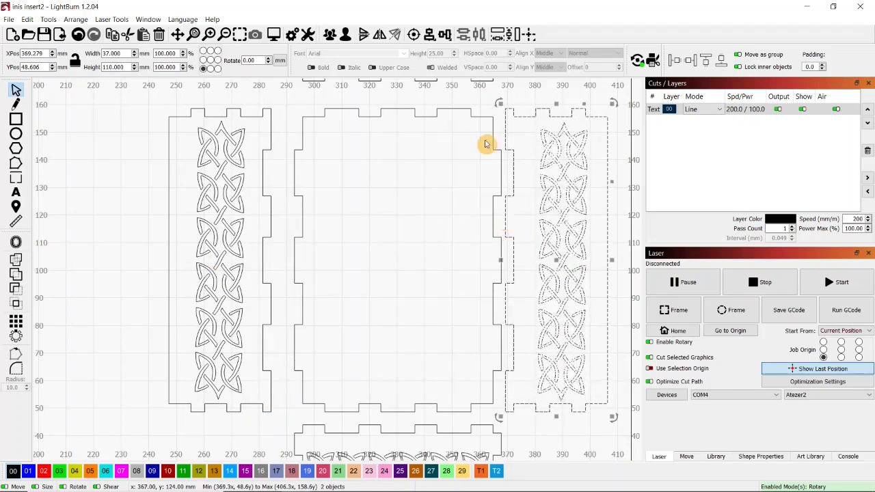
left_click(123, 265)
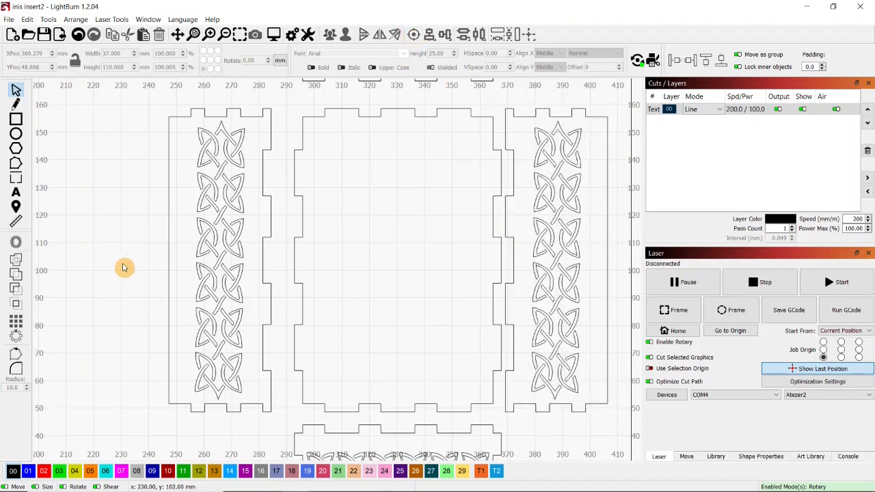
scroll(123, 267, "down", 2)
scroll(124, 267, "down", 1)
middle_click_drag(123, 266, 180, 233)
scroll(180, 233, "down", 1)
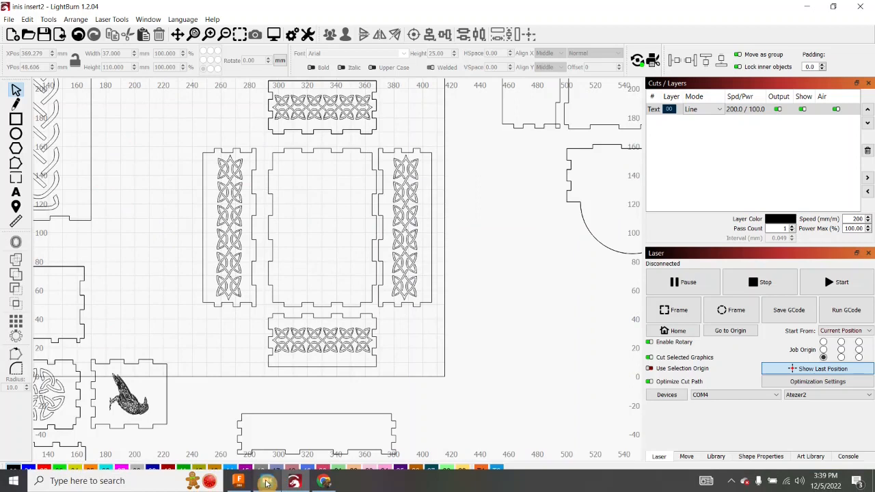
left_click(267, 482)
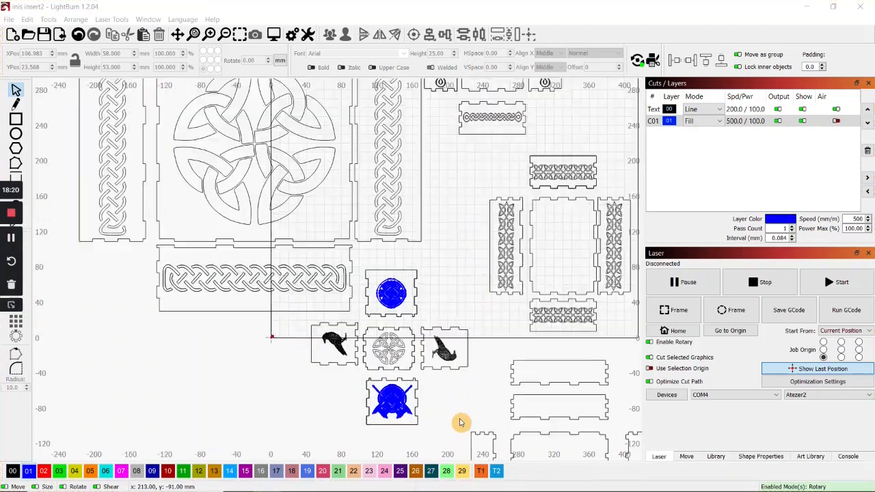
Examine the blue filled shield and crossed-axes artwork on the panels above and below the small Celtic knot panel.
scroll(460, 422, "up", 5)
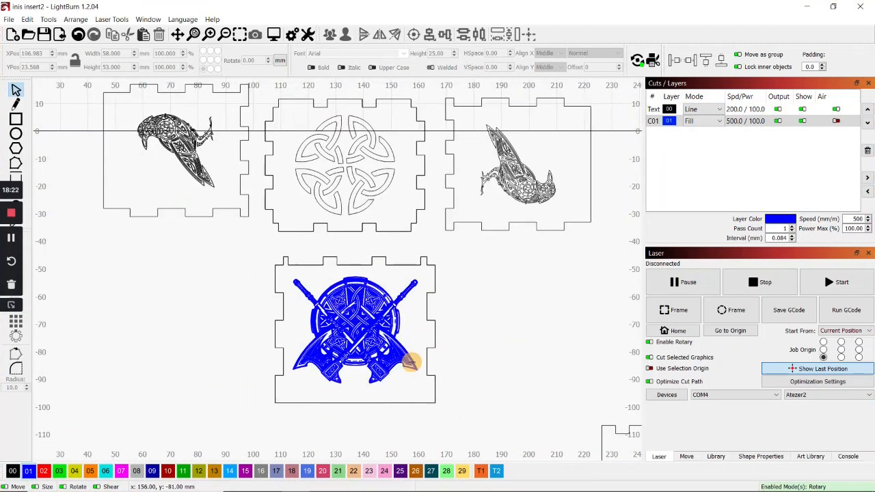
scroll(410, 362, "up", 2)
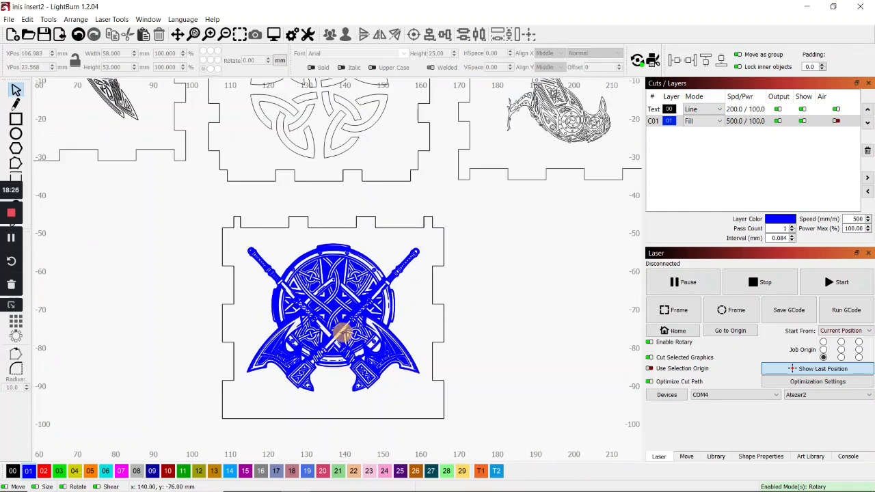
scroll(479, 283, "down", 3)
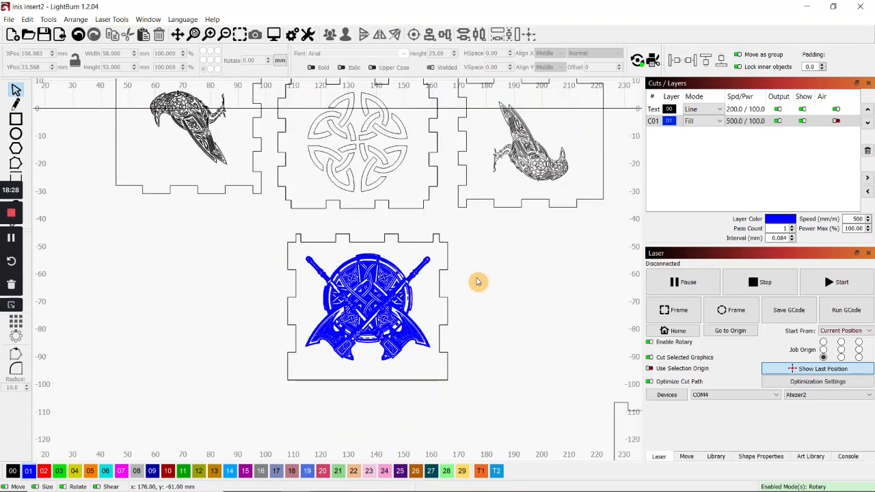
scroll(448, 380, "down", 1)
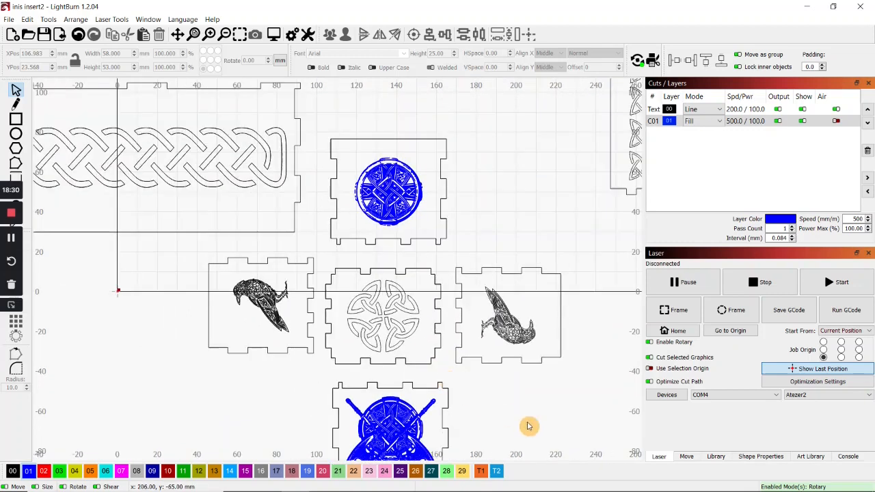
scroll(509, 367, "up", 1)
scroll(505, 375, "down", 2)
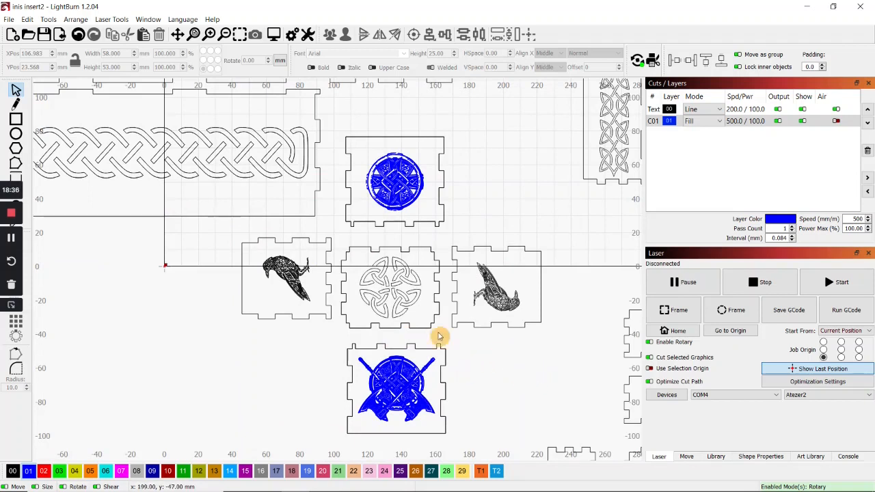
left_click(12, 239)
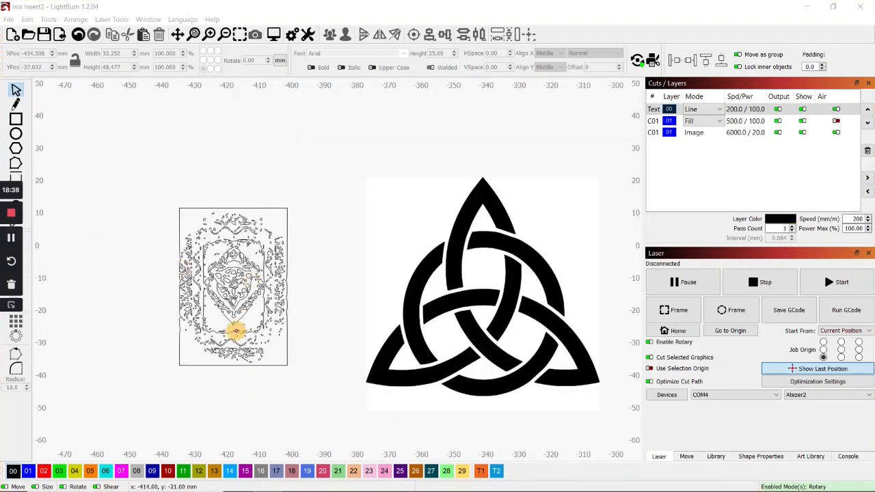
Remove the traced ornate card outline artwork beside the black triquetra knot image.
scroll(280, 313, "up", 5)
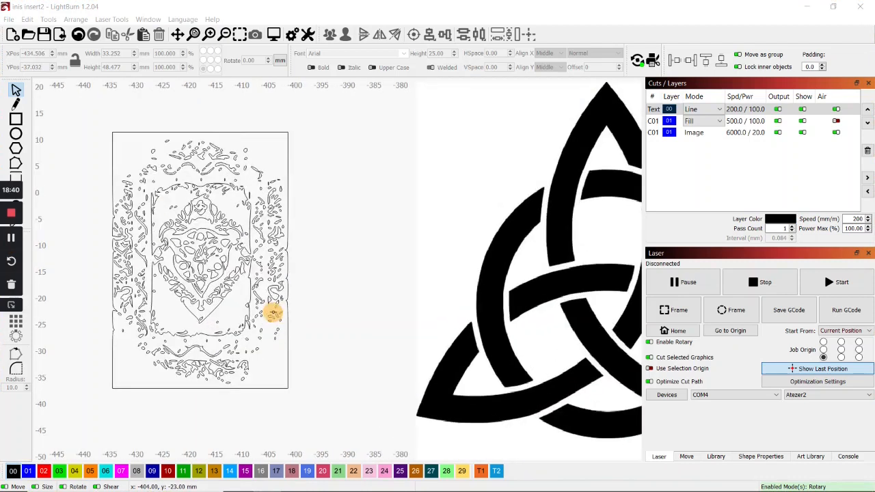
scroll(265, 282, "down", 5)
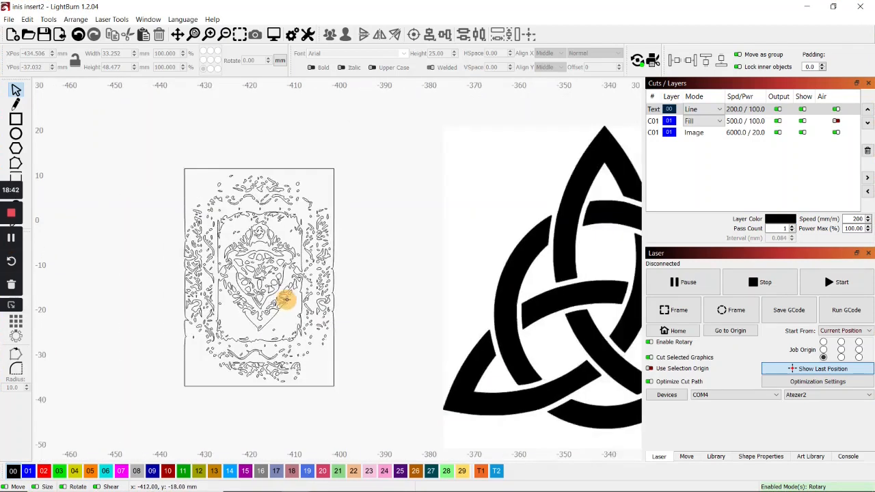
left_click_drag(196, 191, 342, 406)
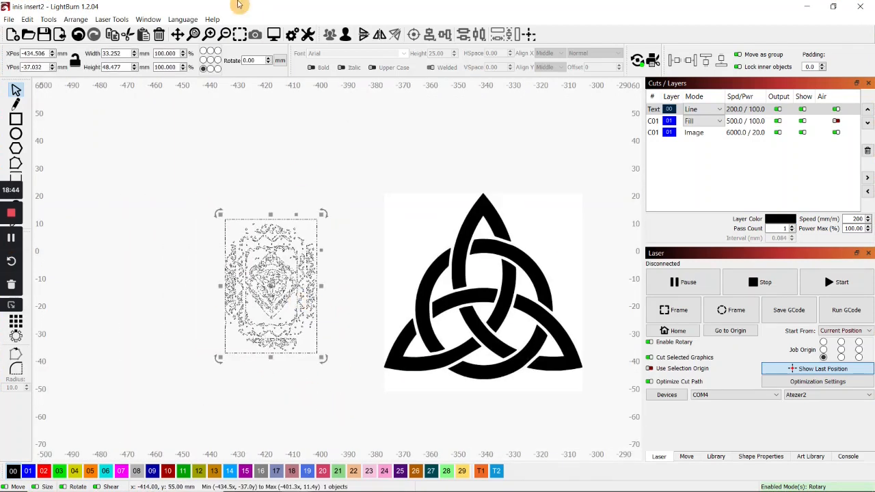
left_click(127, 35)
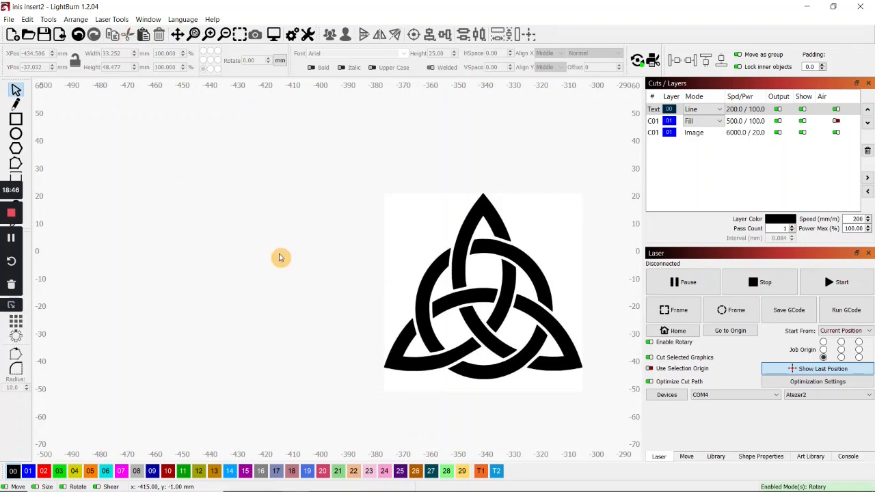
Trace the black triquetra knot image into vector outlines with the source image deleted after the trace.
scroll(444, 311, "down", 2)
middle_click_drag(465, 319, 357, 312)
right_click(357, 321)
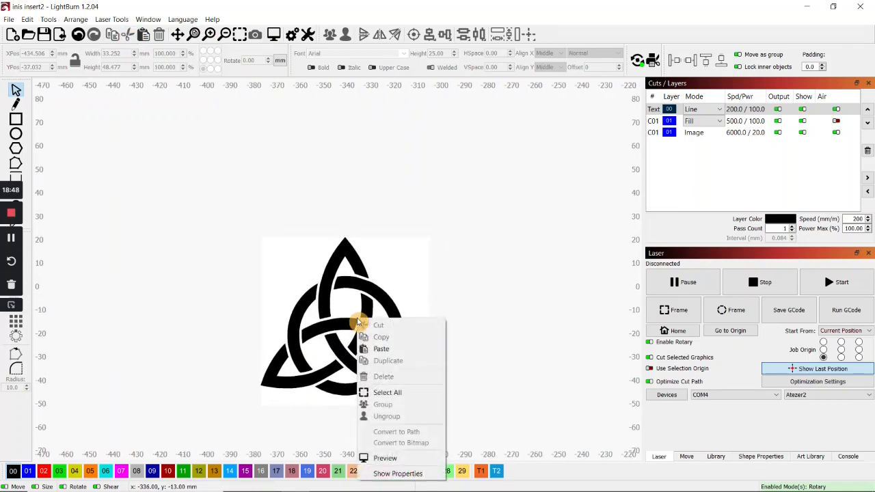
left_click(237, 217)
left_click_drag(237, 216, 461, 417)
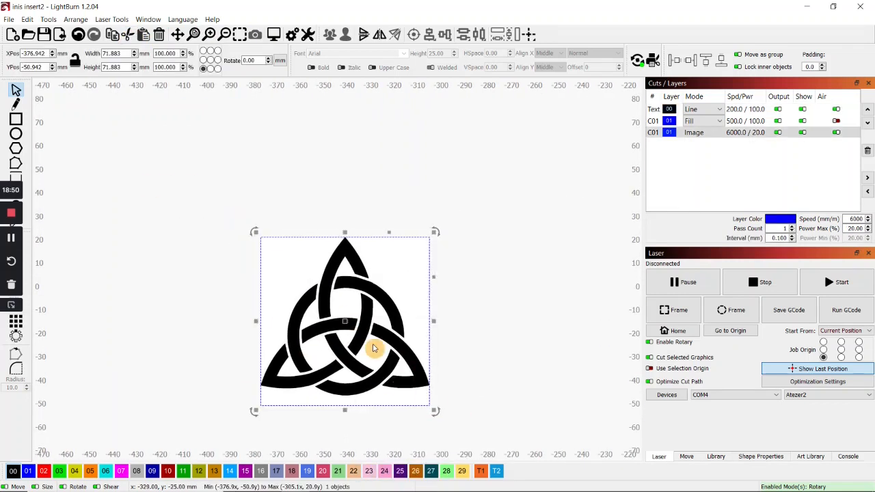
right_click(373, 347)
left_click(405, 301)
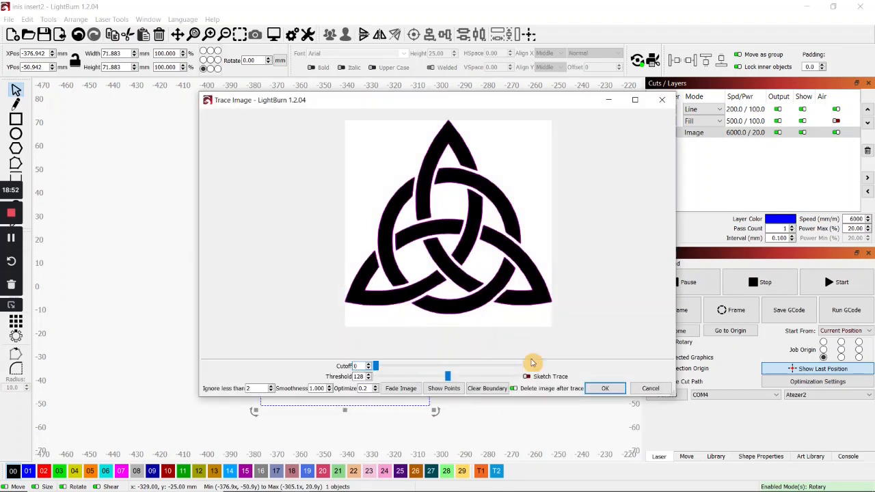
left_click(606, 388)
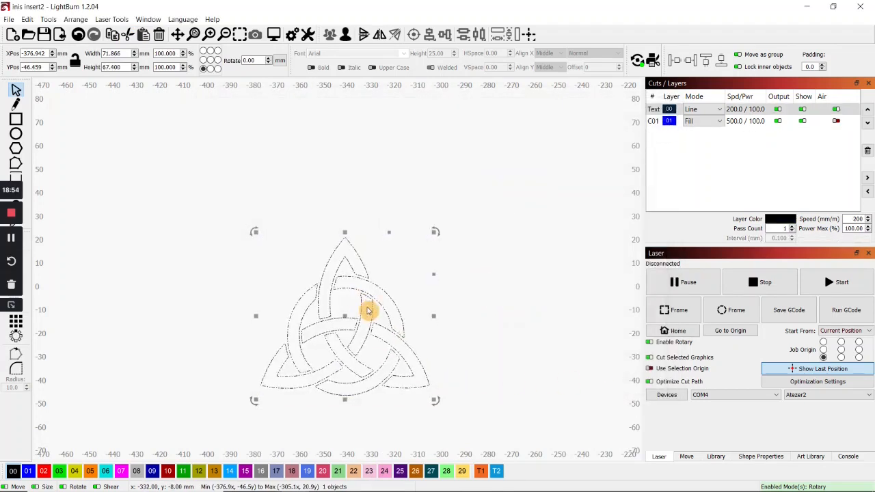
scroll(404, 371, "down", 3)
middle_click_drag(549, 358, 390, 348)
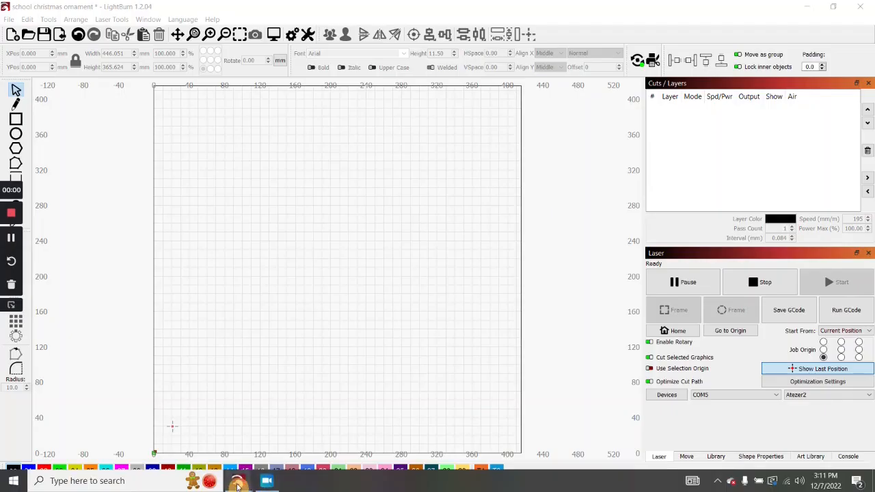
Switch to the LightBurn window with the inis insert project and bring the small knot panel group into view.
mouse_move(237, 480)
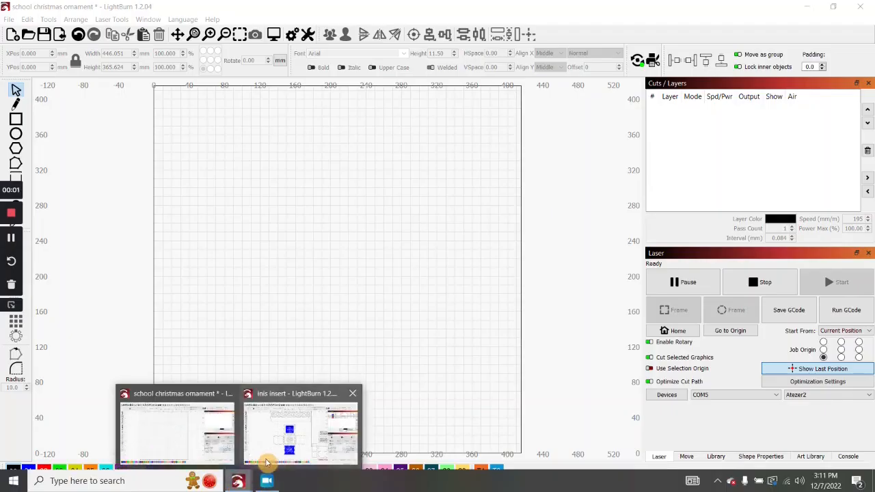
left_click(280, 441)
scroll(421, 408, "up", 1)
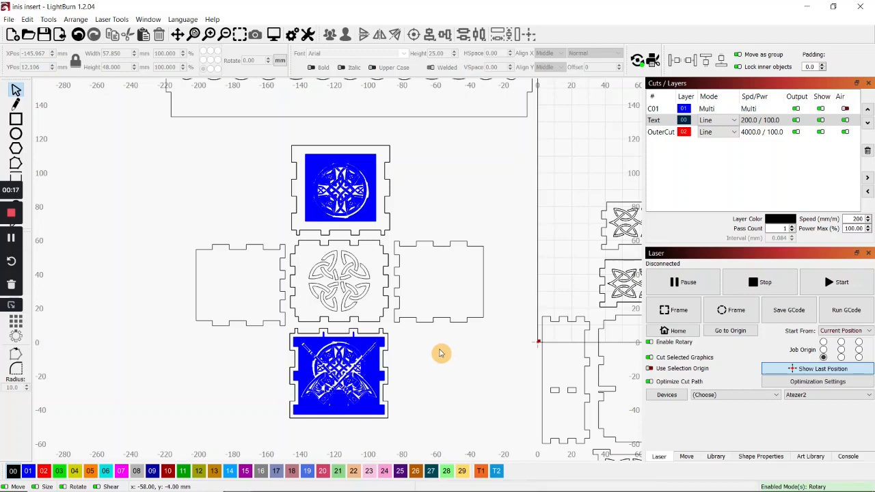
scroll(440, 360, "up", 1)
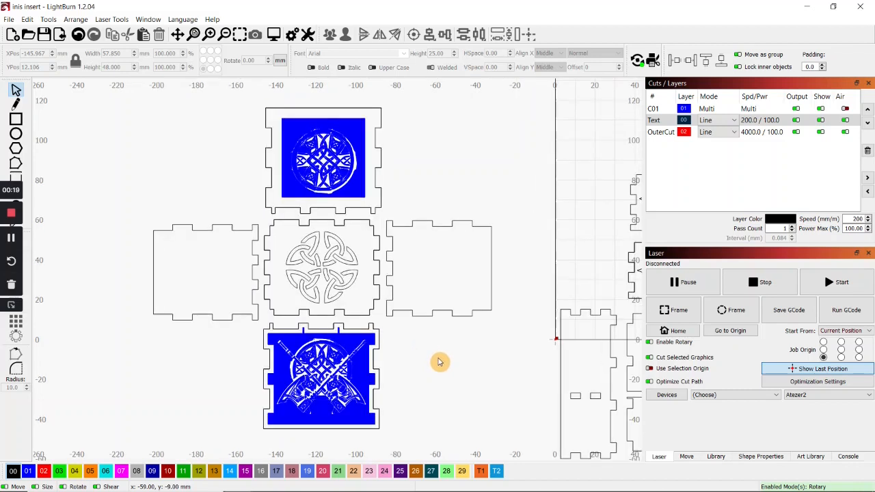
Set the outline of the panel around the Celtic knot to 47 mm high with its proportions unlocked, keeping the 57.850 mm width.
left_click(323, 220)
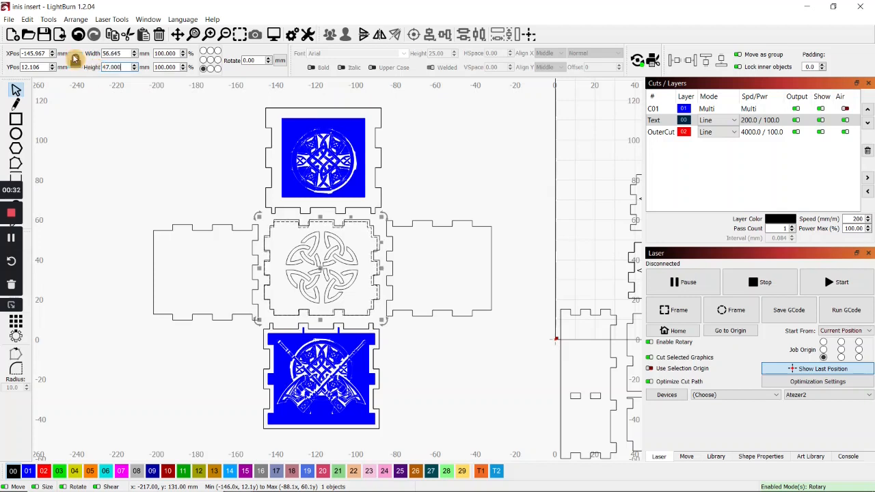
left_click(76, 60)
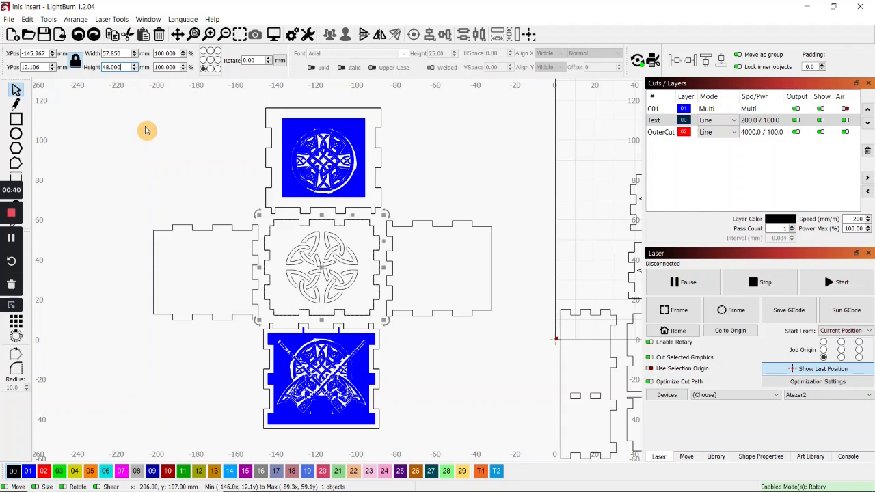
left_click(76, 60)
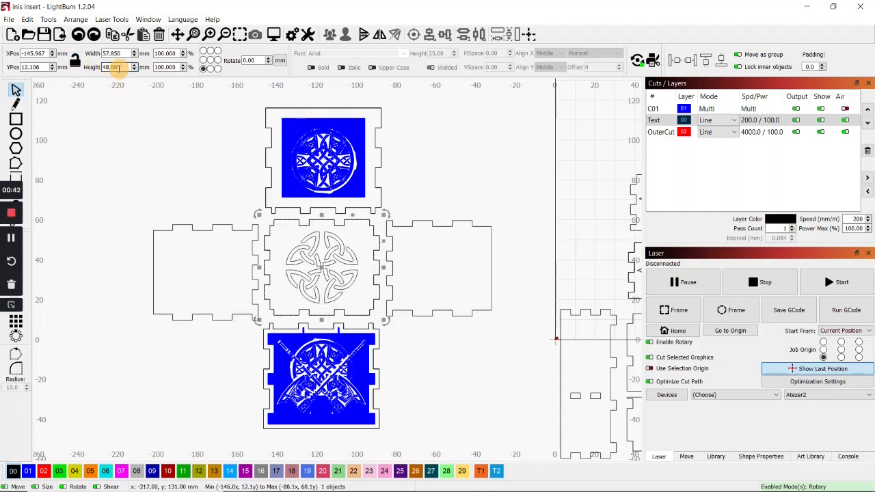
left_click_drag(126, 67, 96, 68)
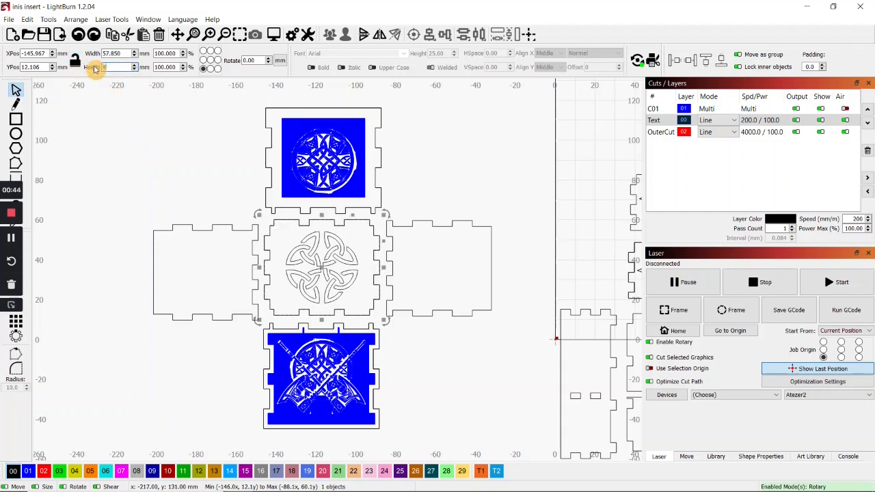
type("57.000")
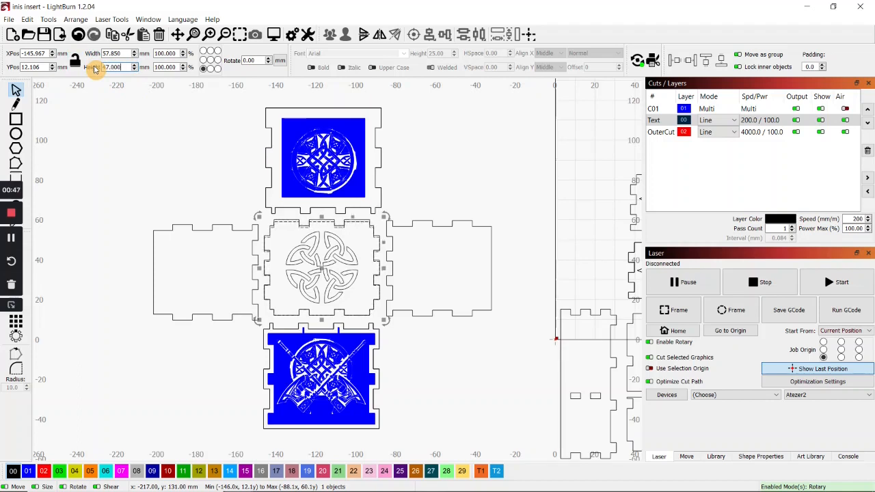
key("Return")
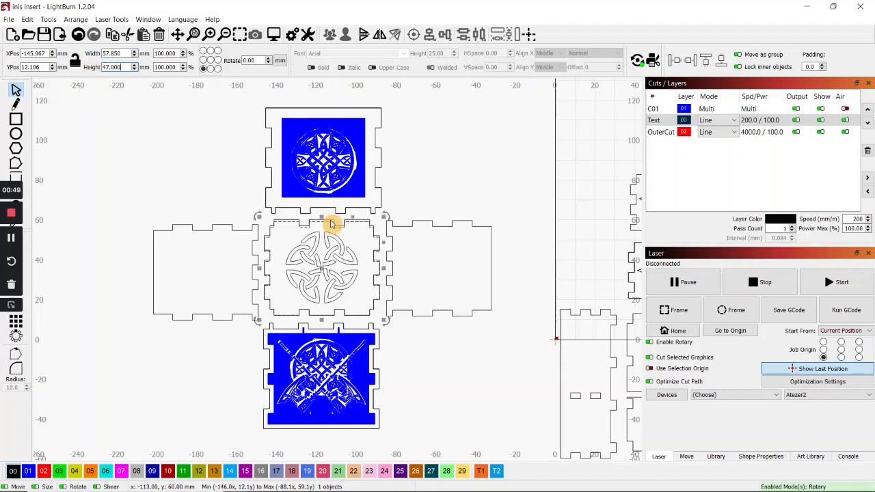
left_click(182, 199)
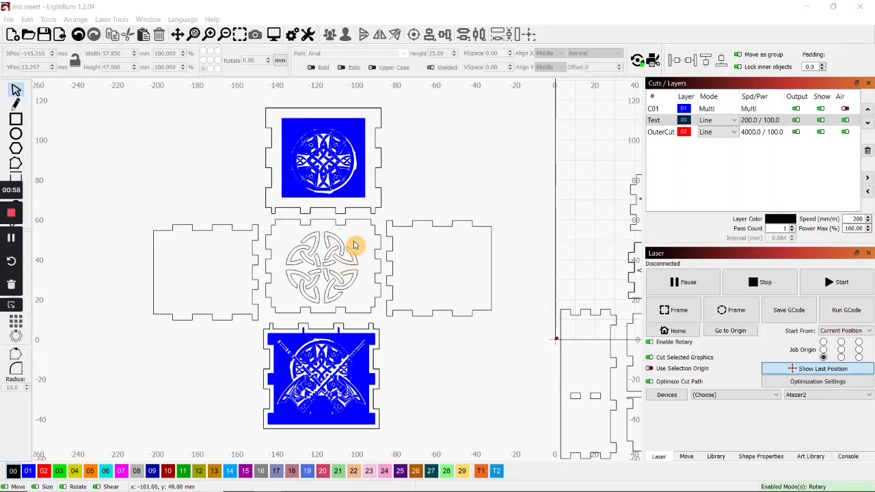
Try to center the ungrouped Celtic knot pieces within the resized panel outline.
left_click_drag(280, 233, 369, 306)
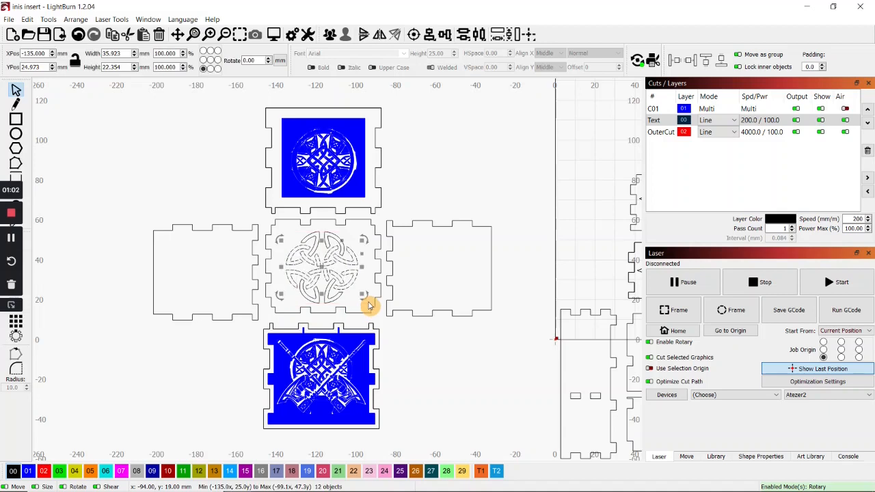
left_click(287, 235)
left_click_drag(279, 227, 295, 283)
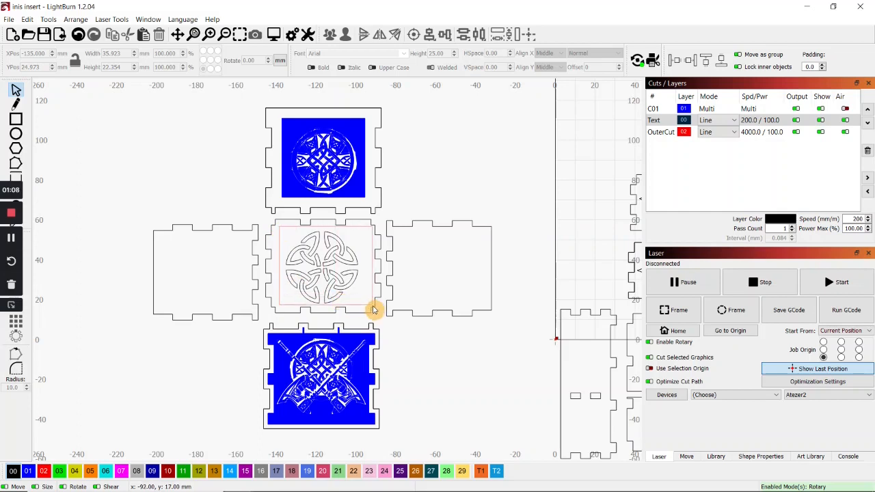
left_click_drag(373, 309, 369, 305)
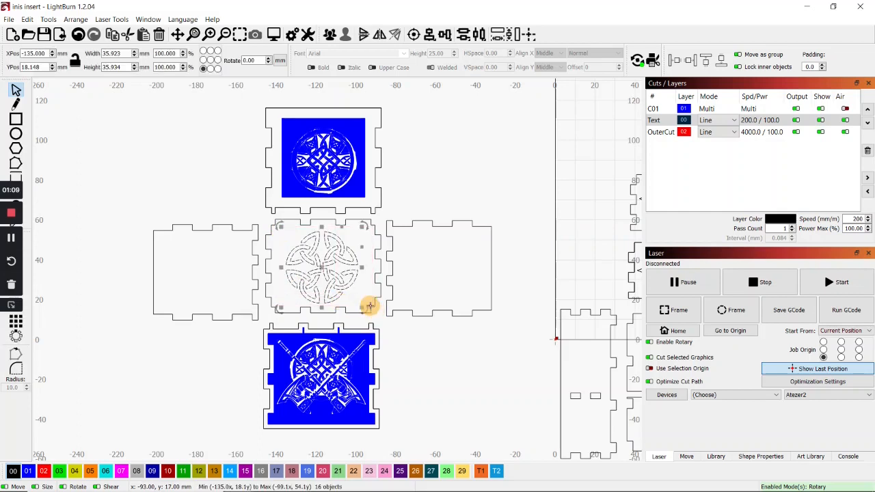
left_click(377, 235, "shift")
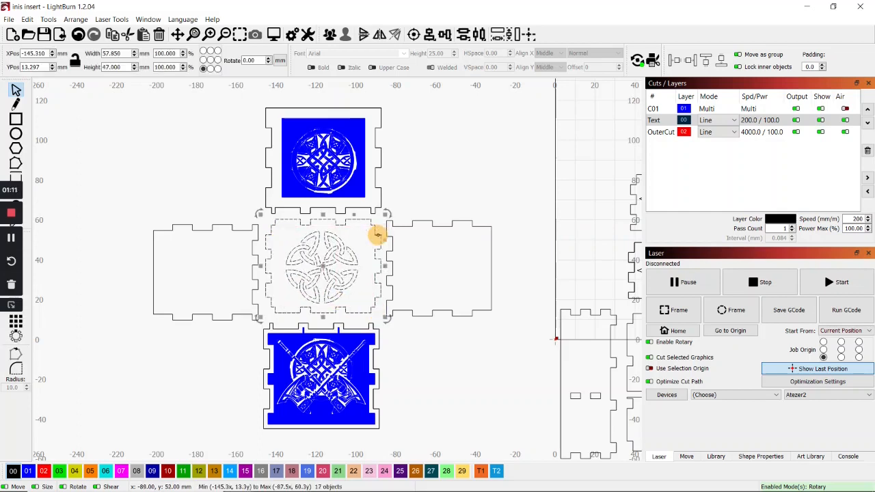
left_click(413, 36)
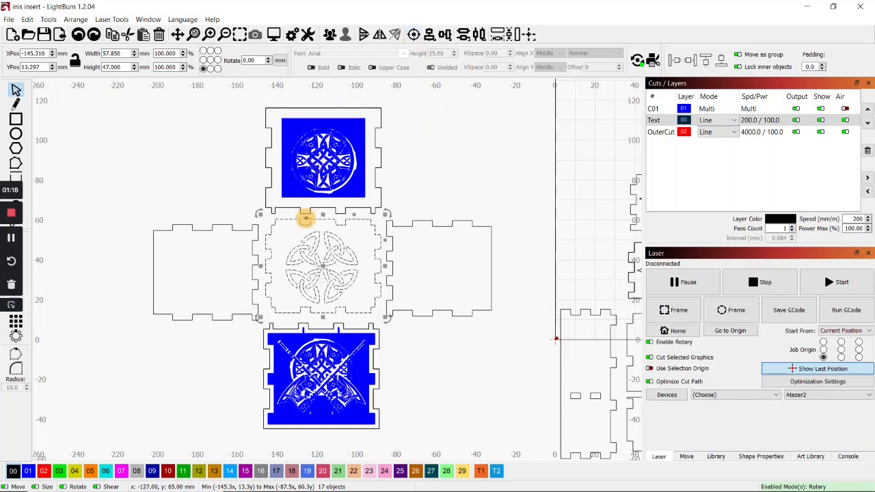
left_click(295, 240)
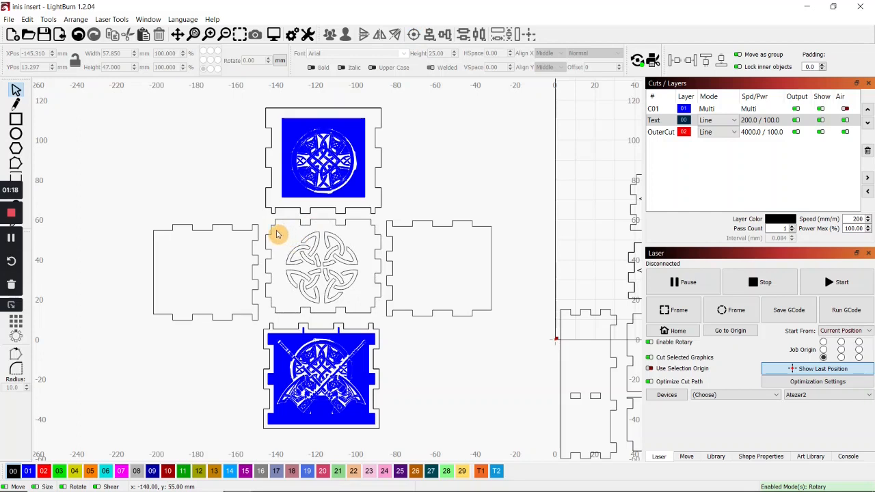
Group the Celtic knot pieces and center the group within the middle panel outline.
left_click(374, 309)
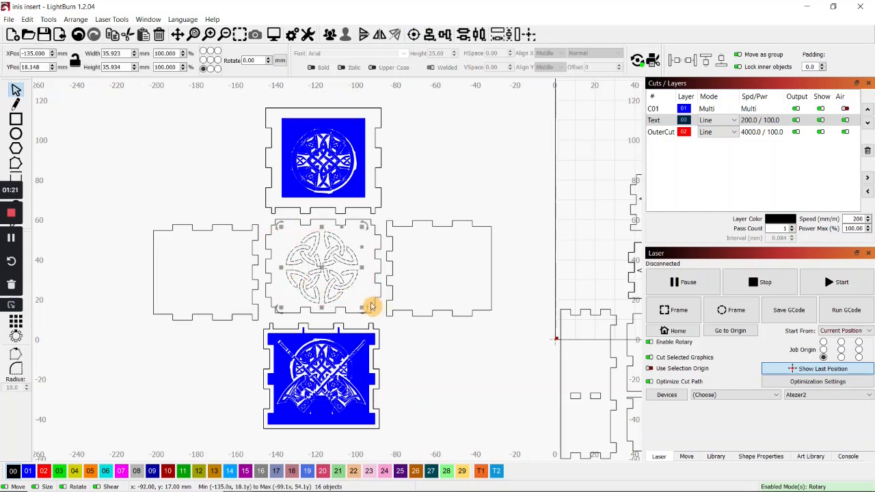
left_click(331, 37)
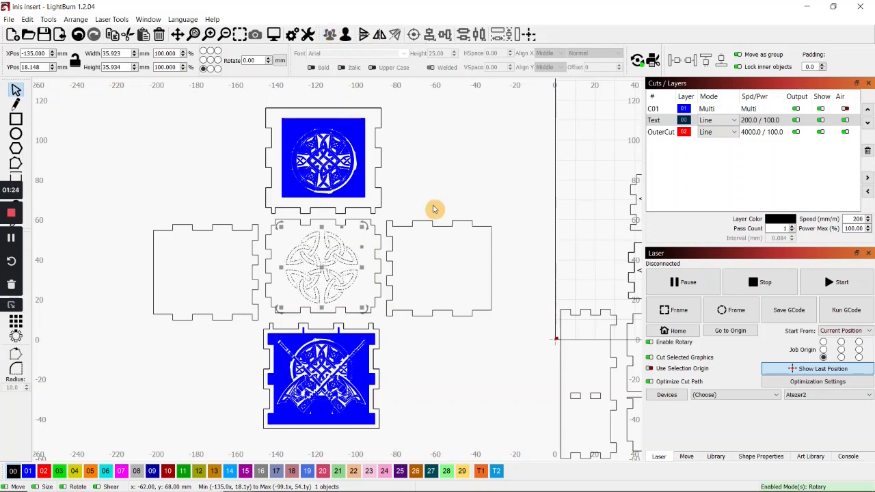
left_click(357, 221, "shift")
left_click(413, 35)
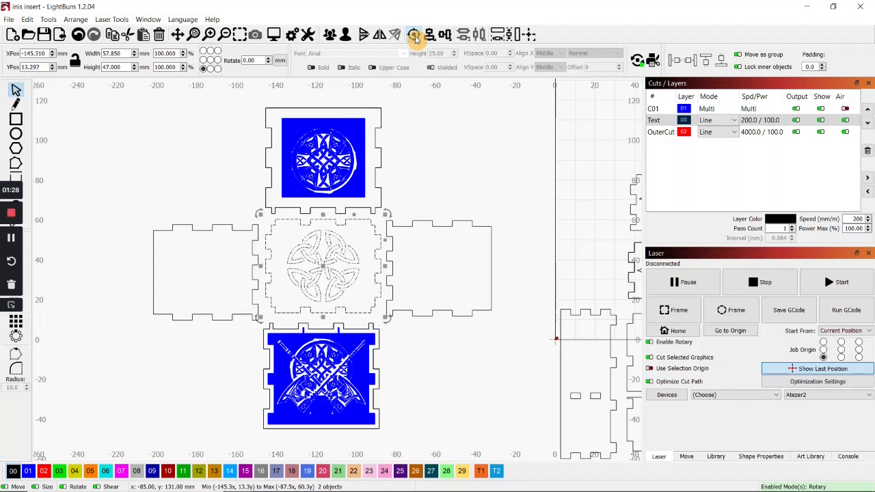
left_click(431, 133)
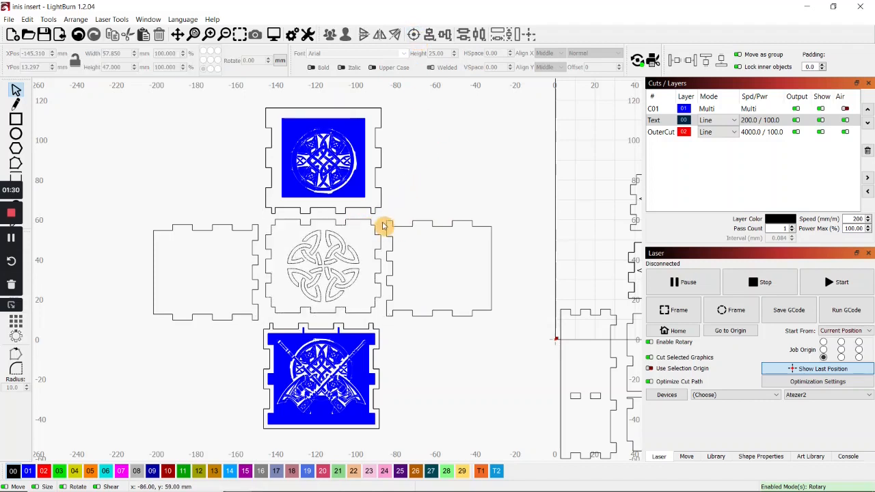
Set the height of the blank panel to the right of the Celtic knot panel to 47 mm.
left_click_drag(381, 216, 517, 341)
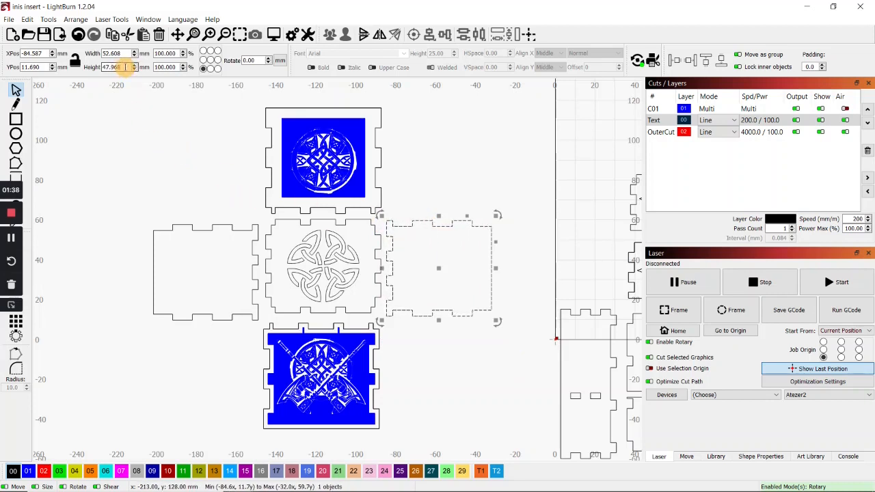
left_click(354, 223)
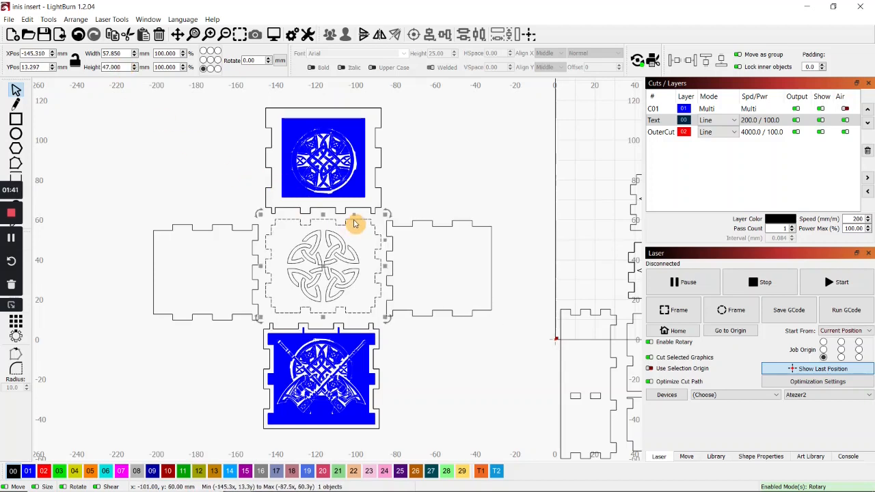
left_click(421, 219)
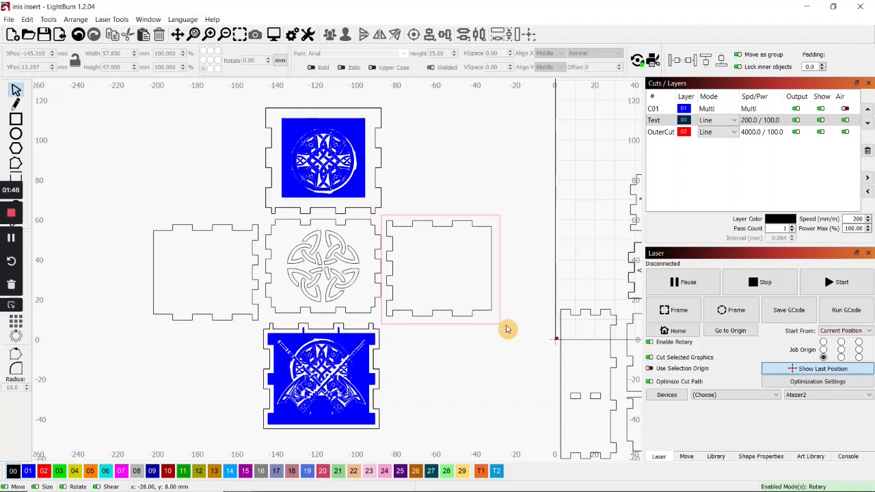
left_click_drag(522, 321, 521, 320)
left_click(117, 66)
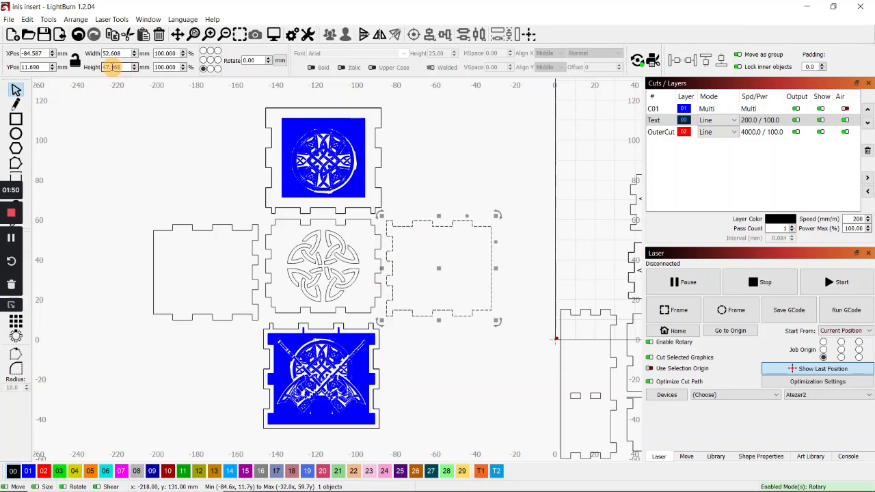
left_click(121, 67)
left_click_drag(124, 67, 94, 73)
left_click(116, 67)
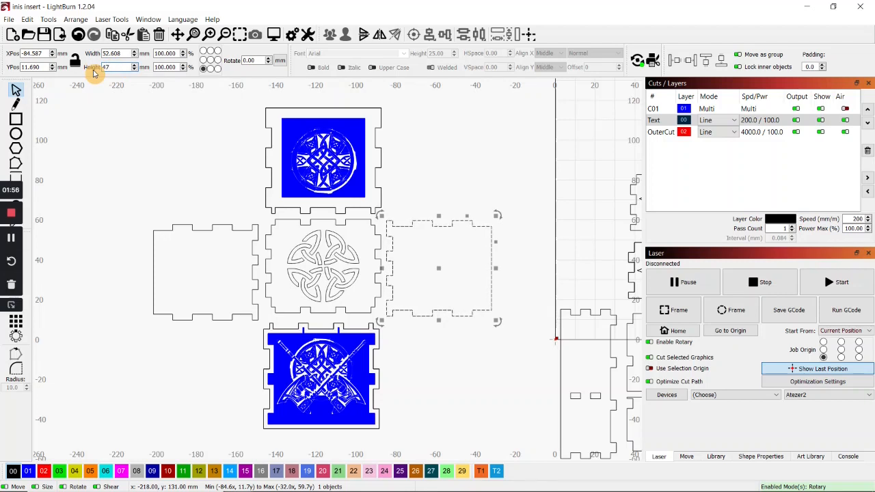
type("47")
key("Return")
Set the height of the blank panel to the left of the Celtic knot panel to 47 mm.
left_click_drag(130, 212, 267, 328)
double_click(112, 67)
type("47")
key("Return")
left_click(457, 355)
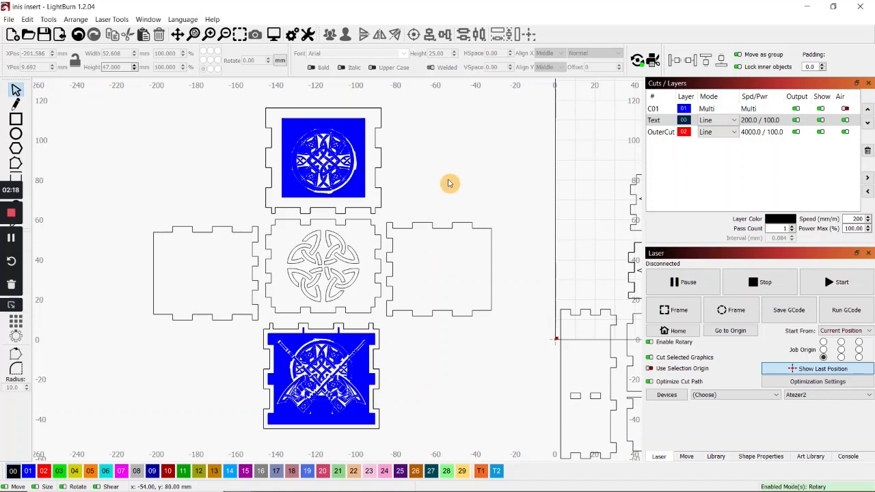
Copy the cross-shaped layout of five panels together with its engraved and traced Celtic artwork.
scroll(449, 183, "down", 1)
left_click_drag(140, 104, 528, 435)
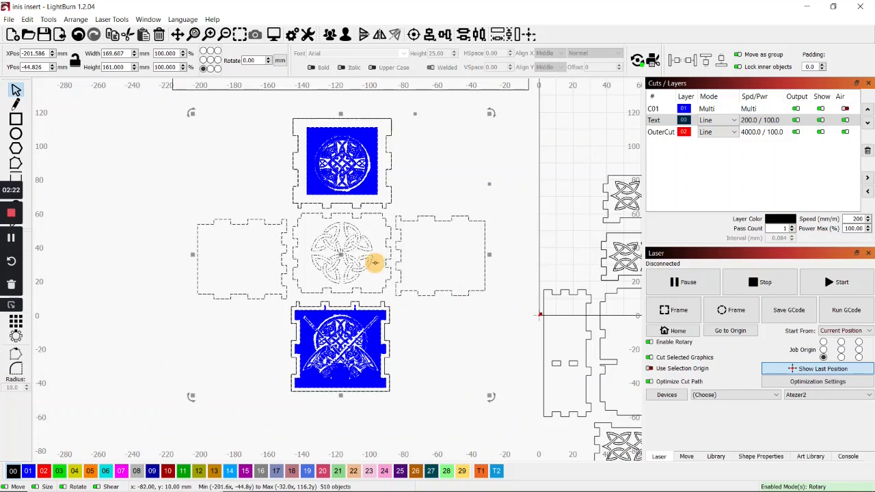
right_click(353, 218)
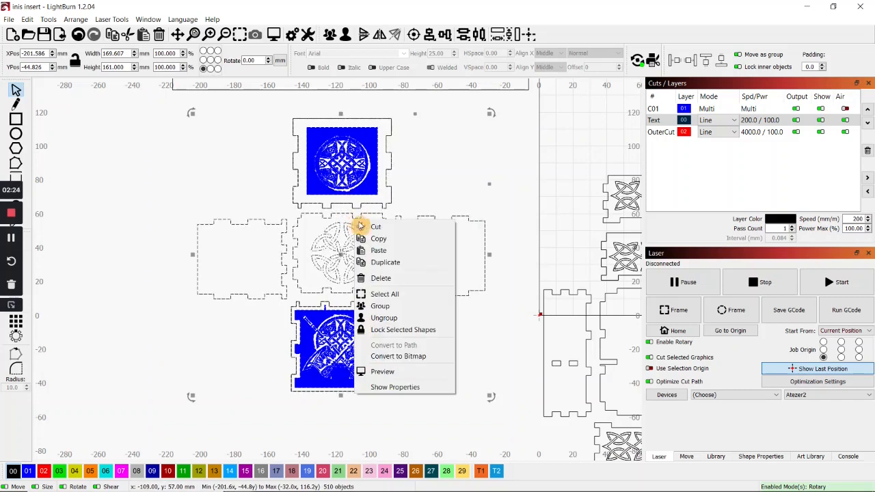
left_click(375, 239)
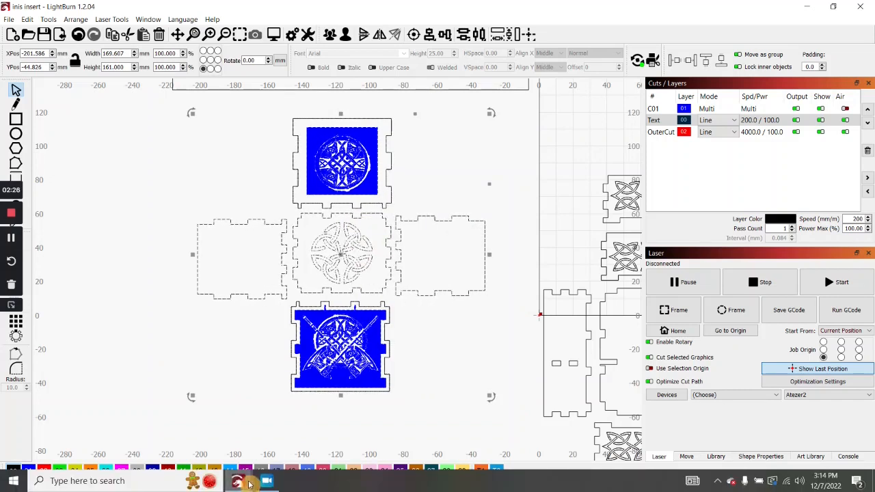
Switch to the LightBurn window with the school christmas ornament project and paste the copied panels onto the empty work area.
mouse_move(245, 484)
left_click(176, 425)
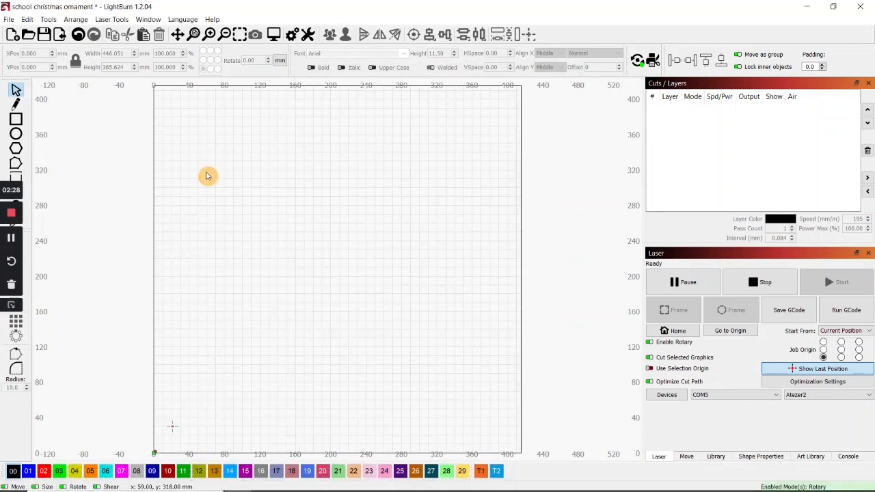
right_click(265, 212)
left_click(287, 239)
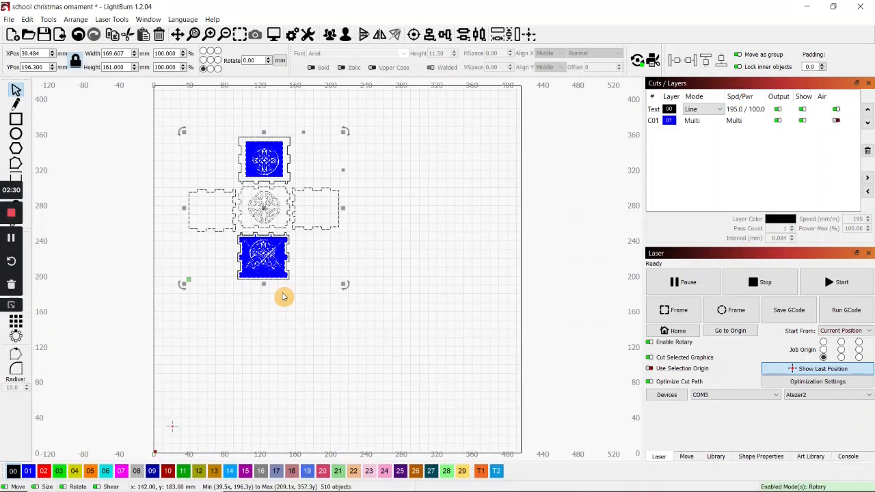
Move the pasted panels down the work area to about X 38 mm, Y 40.5 mm, and preview the laser job.
left_click_drag(267, 236, 262, 348)
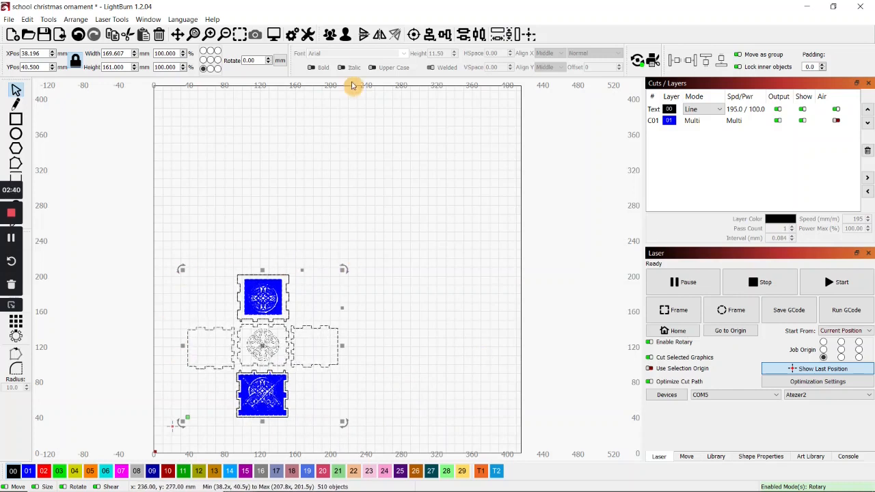
left_click(273, 34)
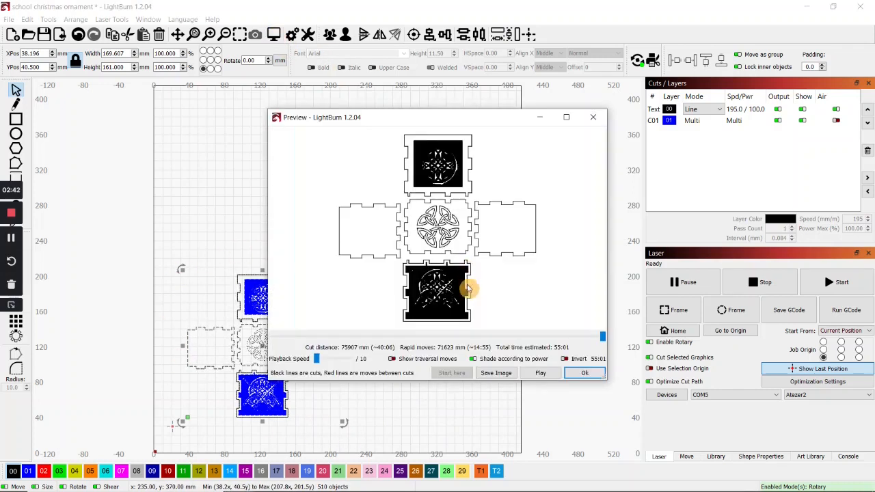
left_click(585, 372)
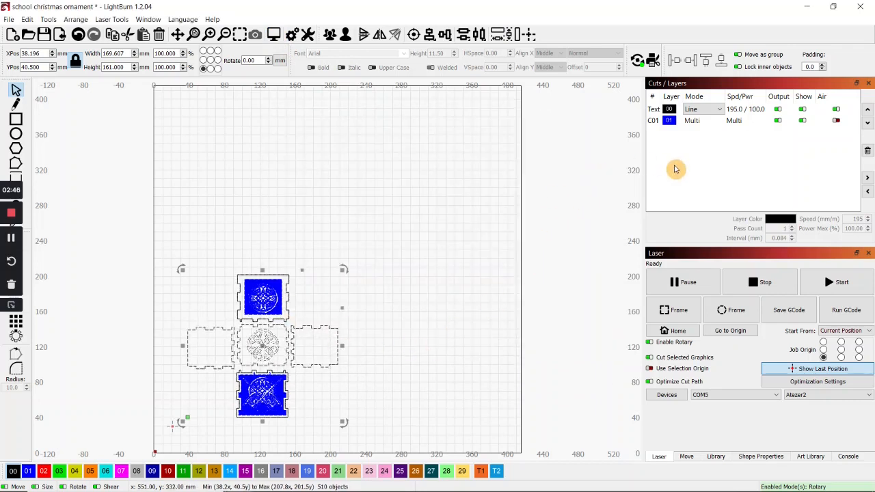
Set the Text layer's kerf offset to 0.114 mm outward in its cut settings.
left_click(749, 113)
double_click(750, 113)
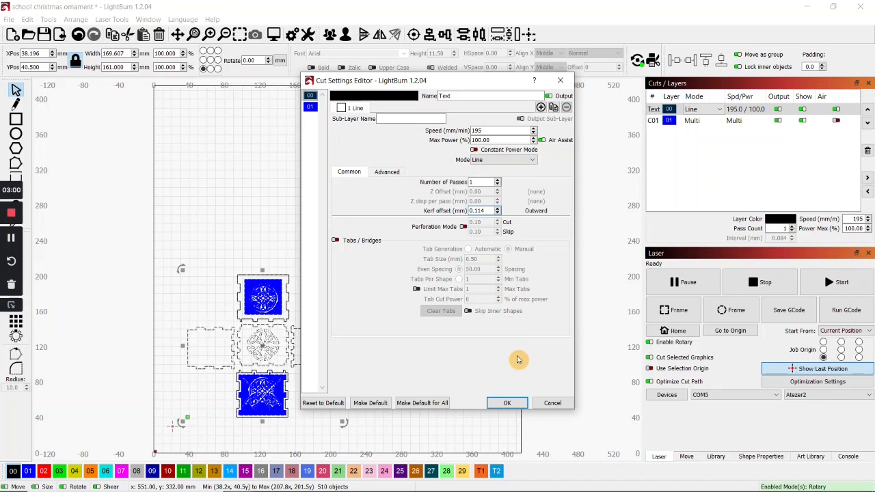
left_click(507, 406)
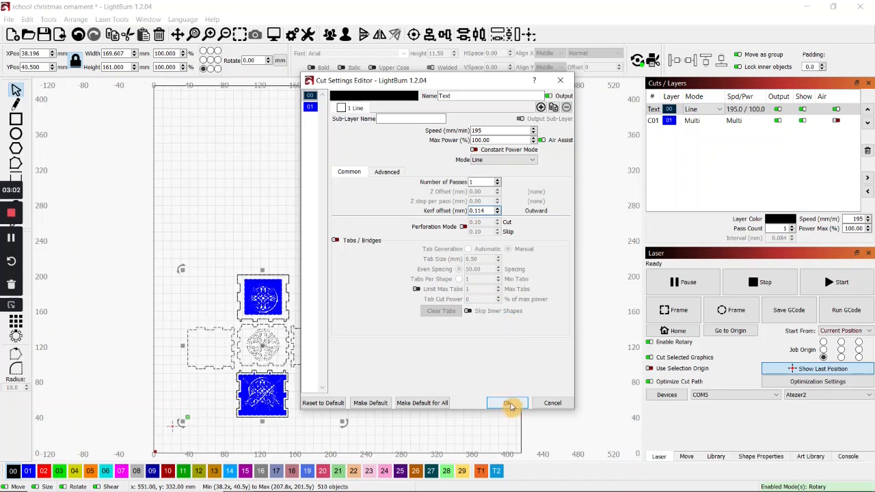
left_click(507, 408)
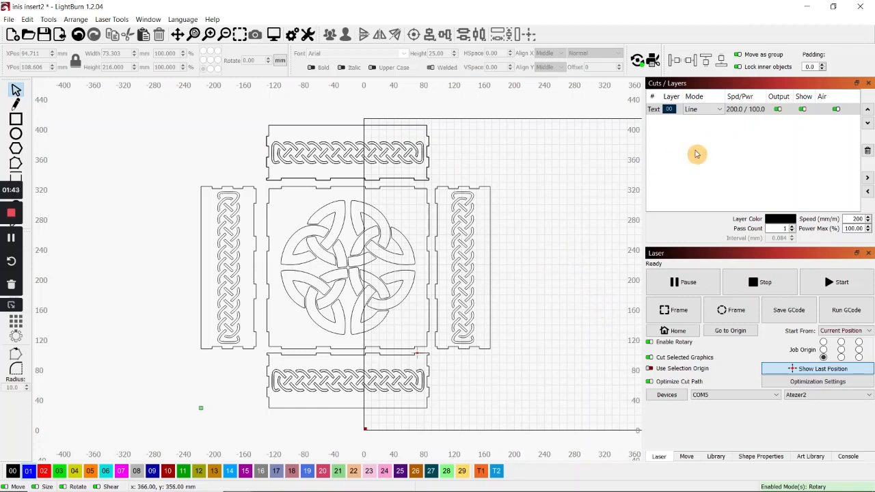
Set the kerf offset of the Text layer in the inis insert2 project to 0.112 mm outward.
double_click(738, 110)
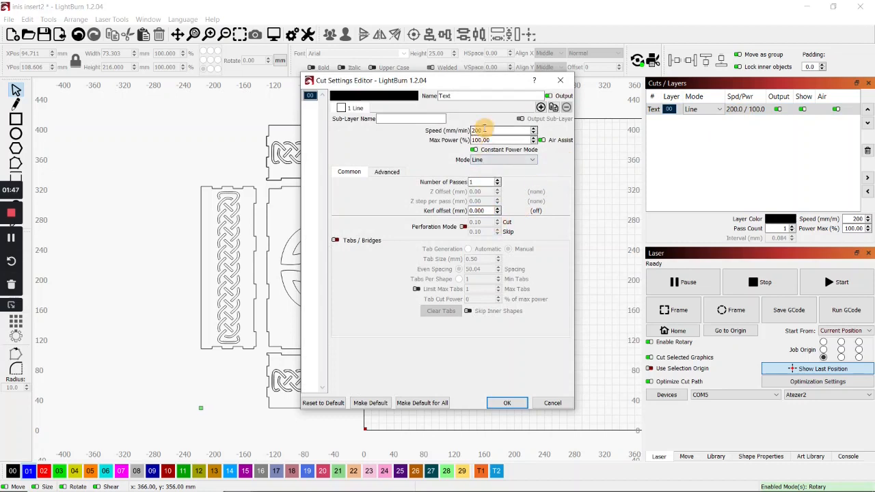
left_click(496, 139)
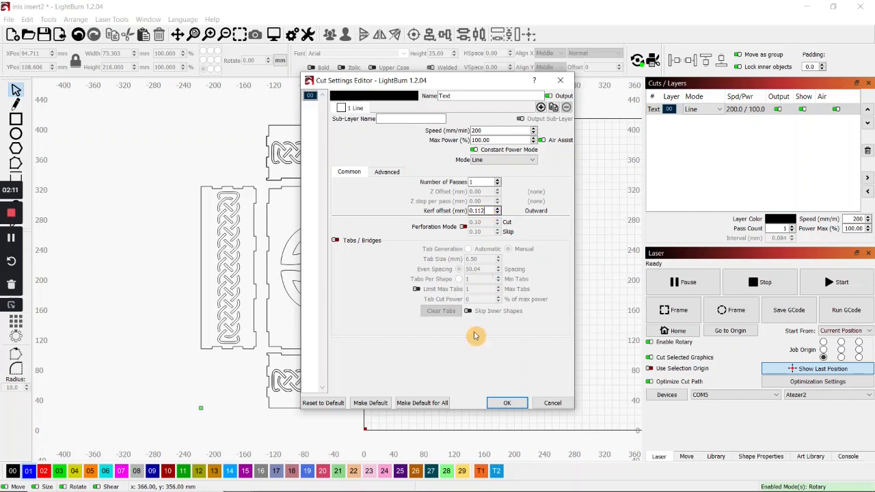
left_click(508, 404)
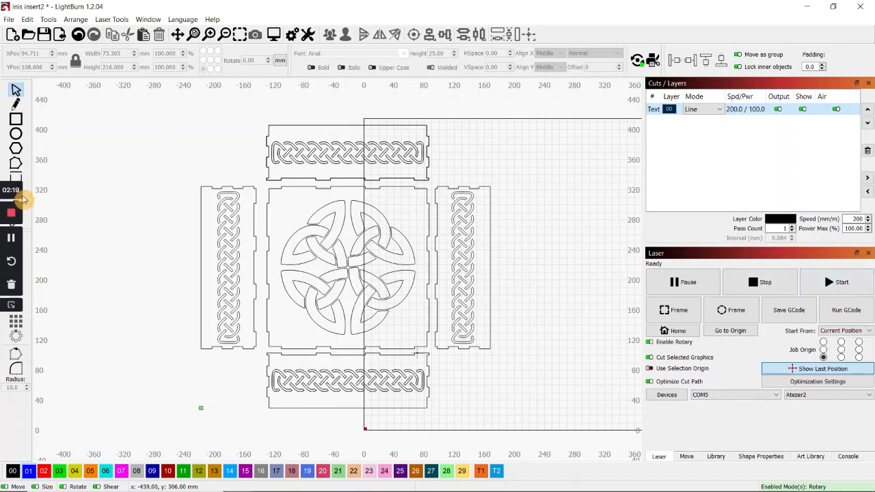
left_click(14, 247)
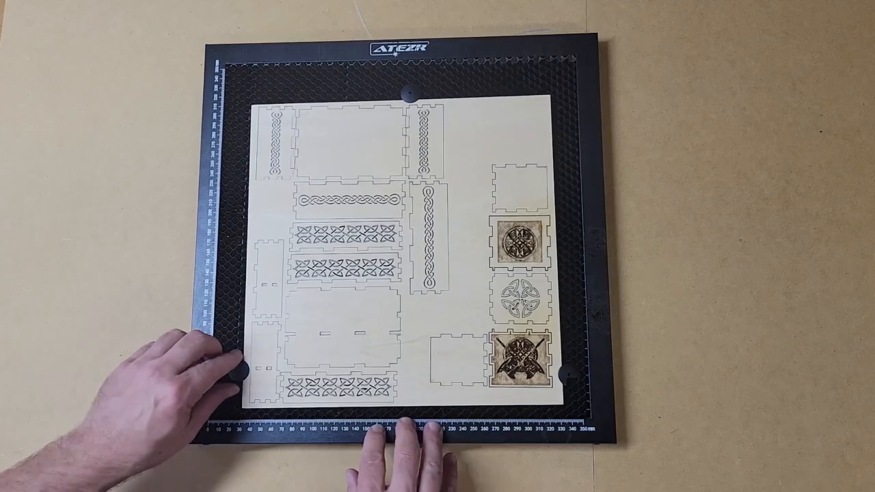